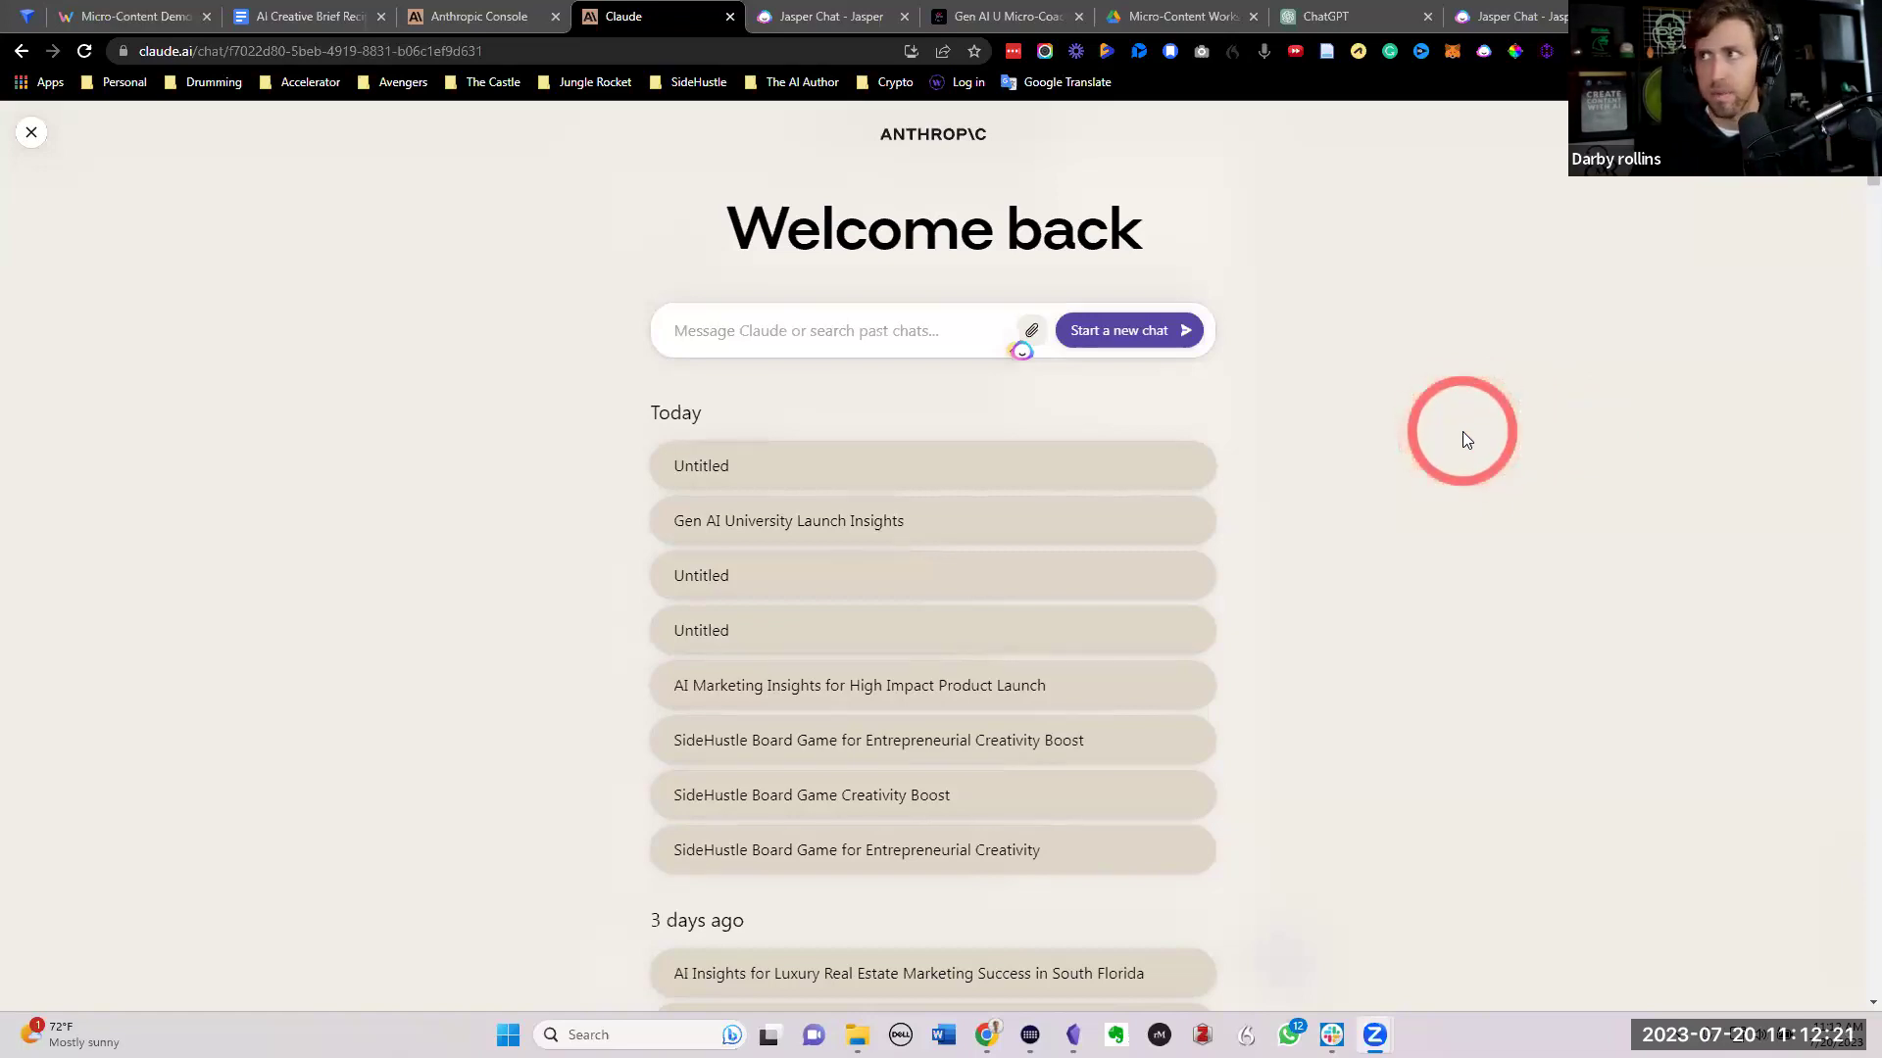
Step: Start a new Claude chat and paste the copied creative brief recipe into the message as a text attachment
{"action": "left_click", "coordinate": [1142, 338]}
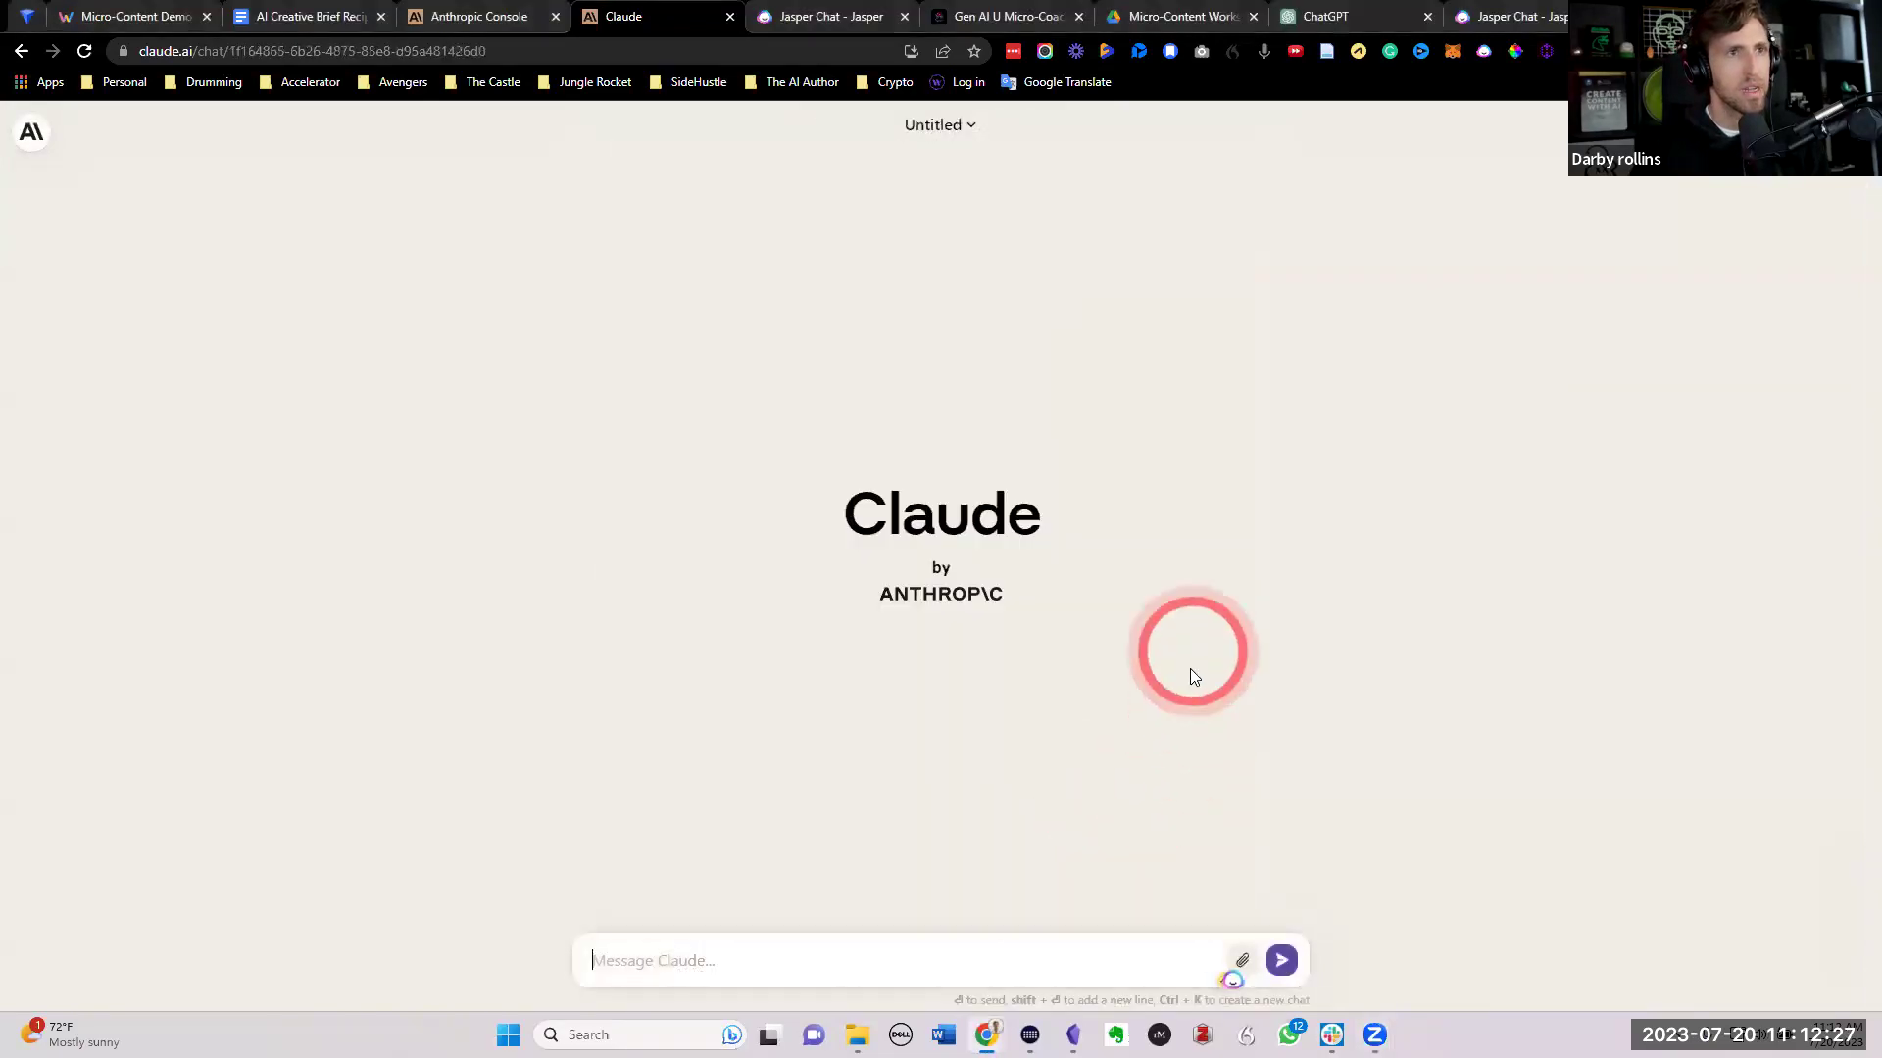
{"action": "left_click", "coordinate": [822, 954]}
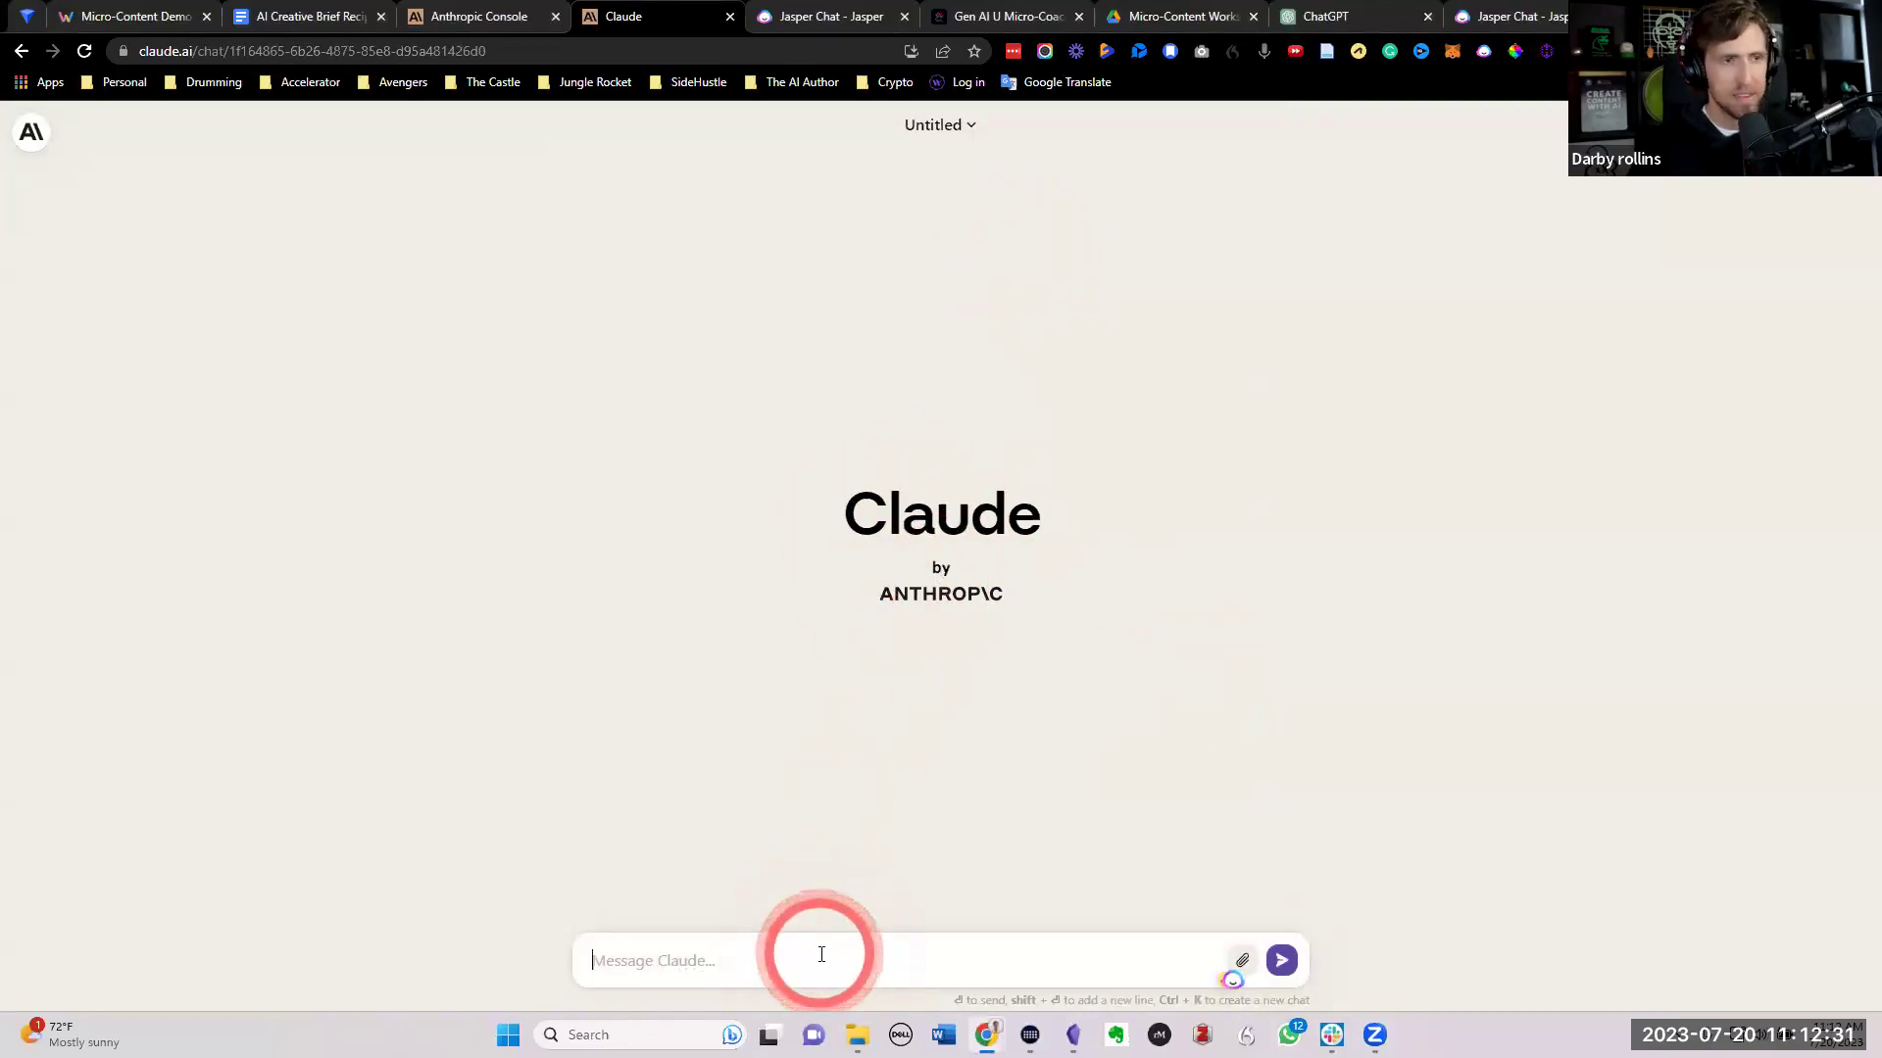
{"action": "key", "text": "ctrl+v"}
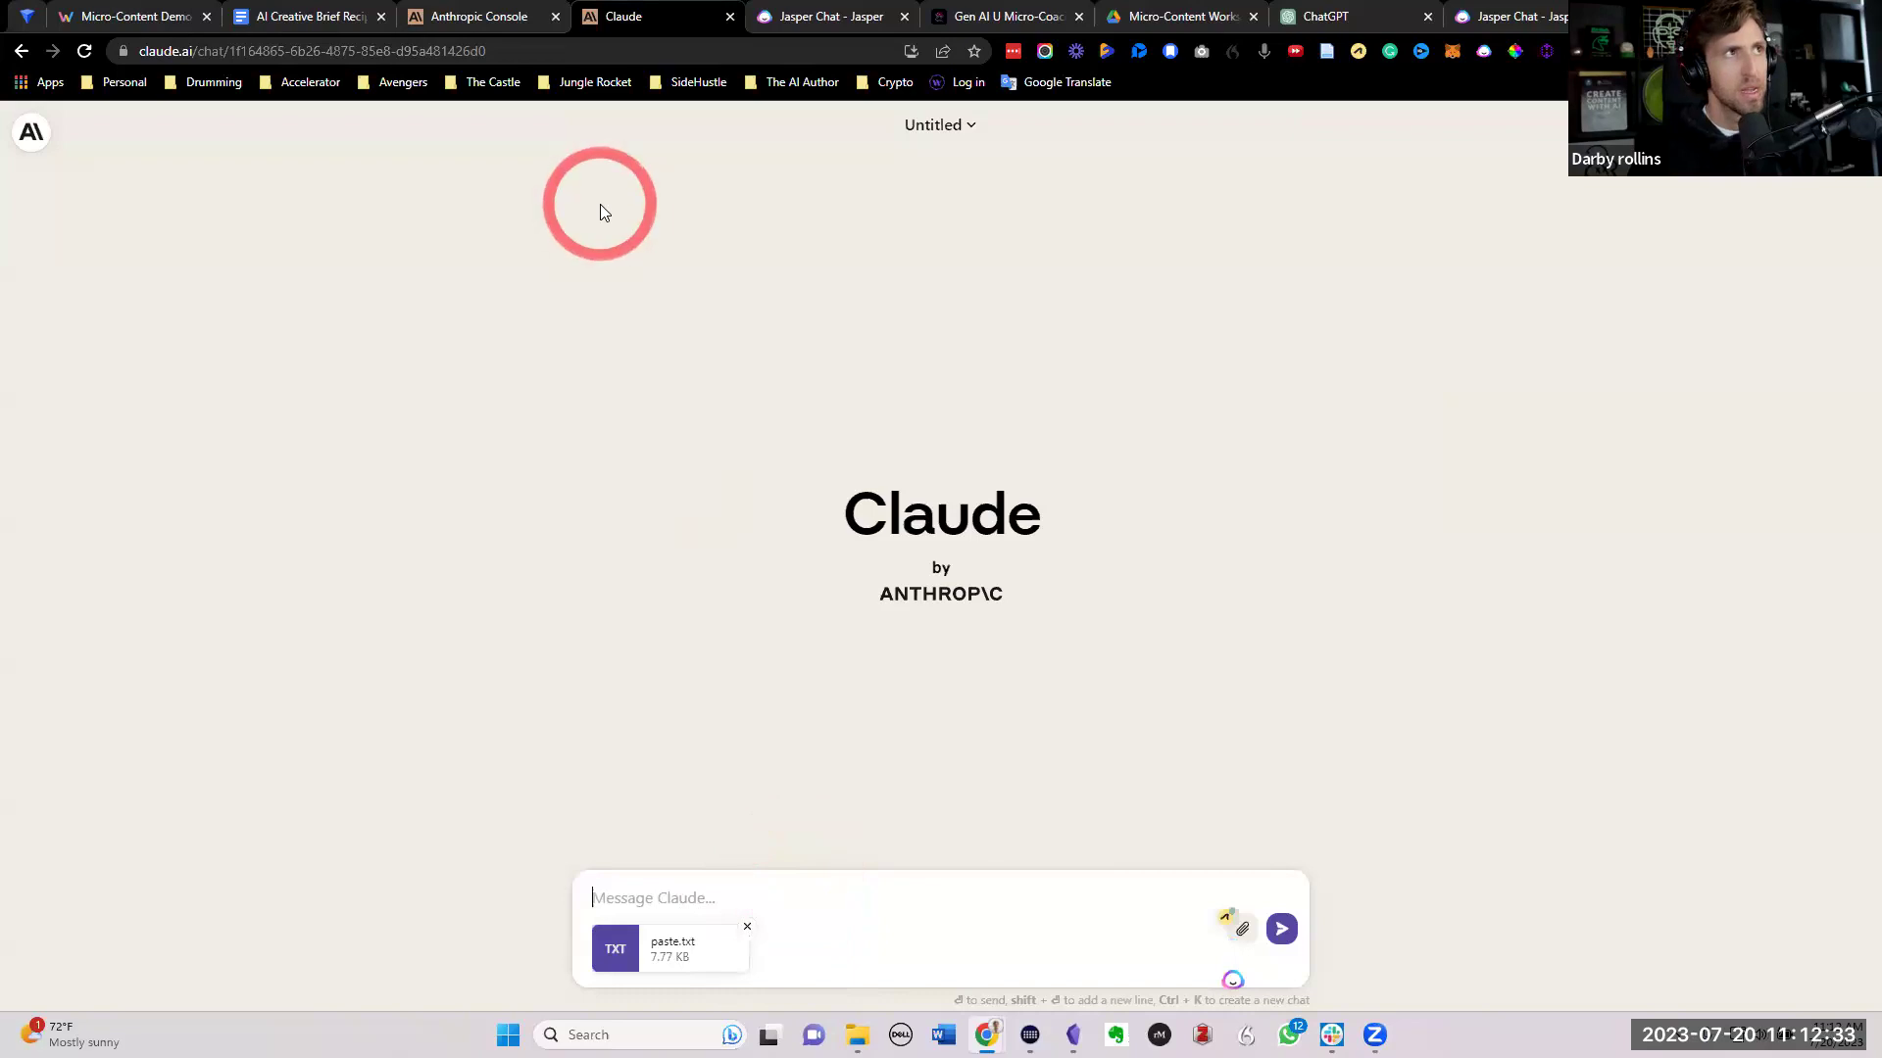
Step: Switch to the AI Creative Brief Recipe (v2.4) document in Google Docs and highlight its opening block from [Content Brief] through [Context]
{"action": "left_click", "coordinate": [485, 17]}
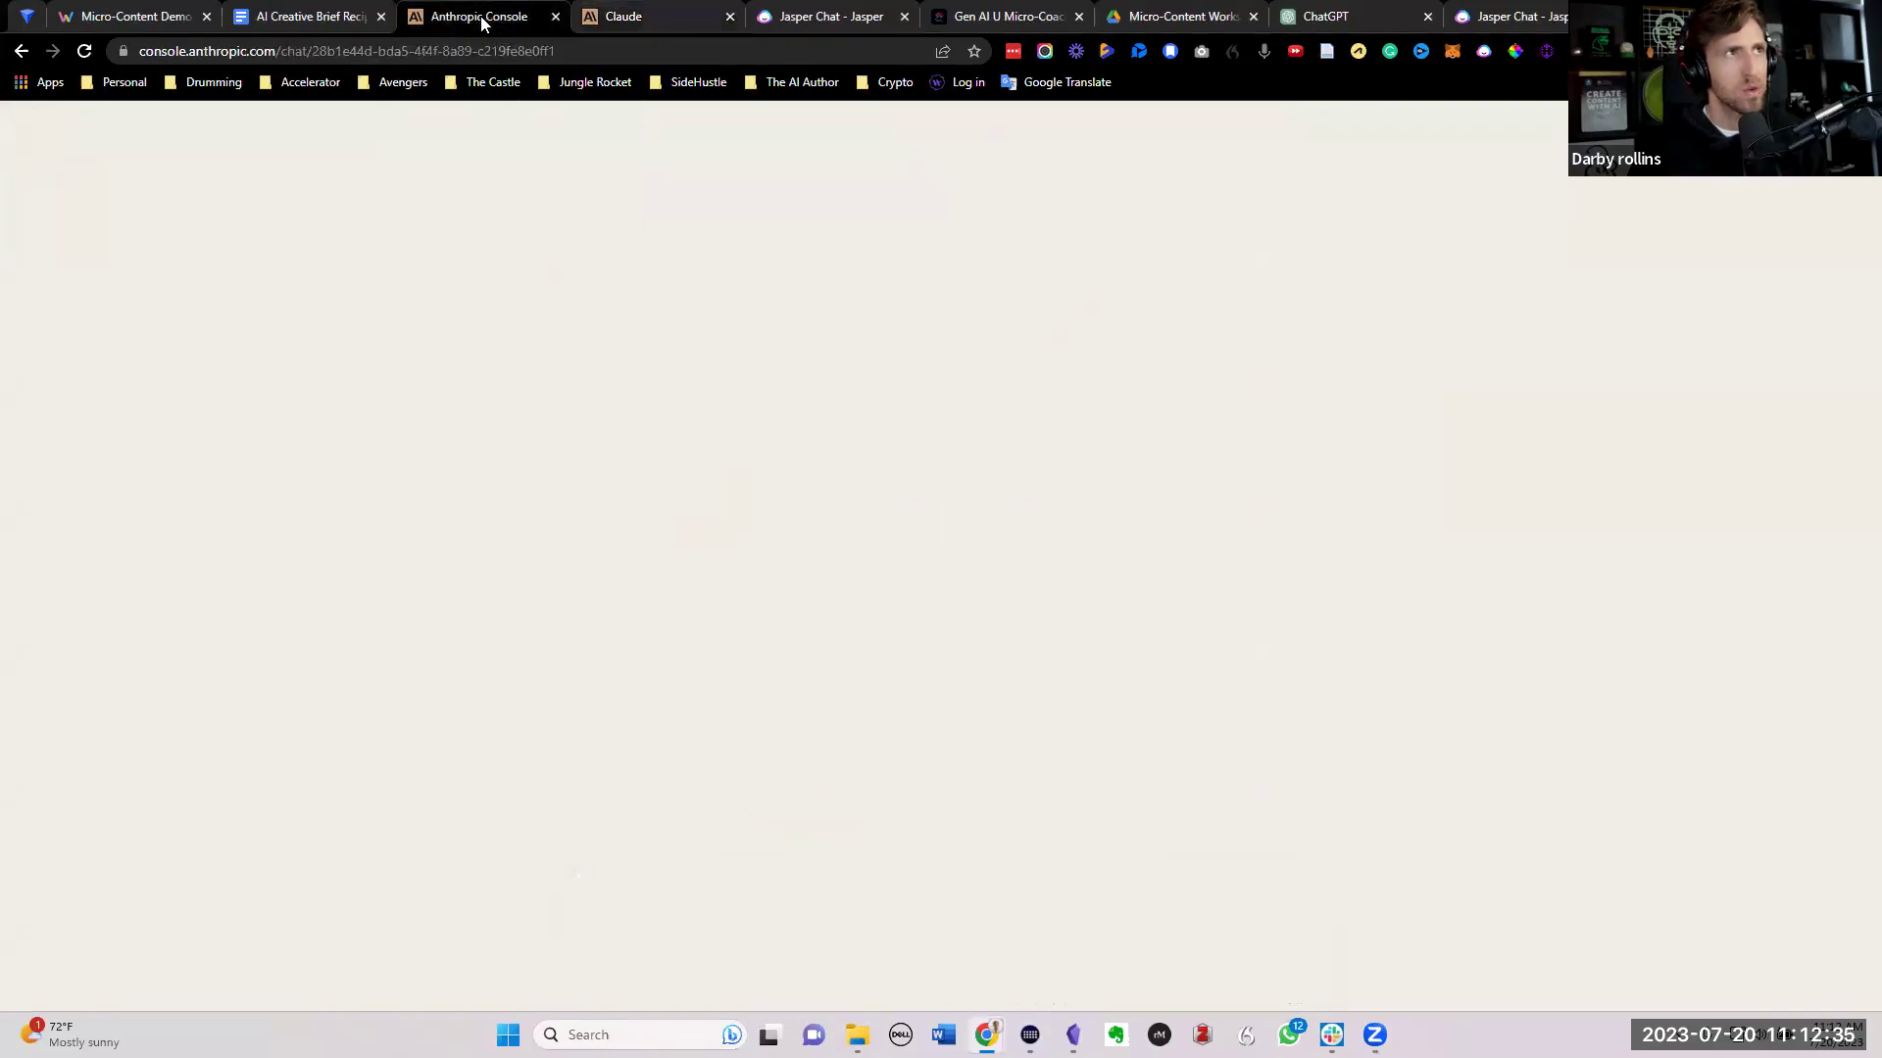
{"action": "left_click", "coordinate": [334, 20]}
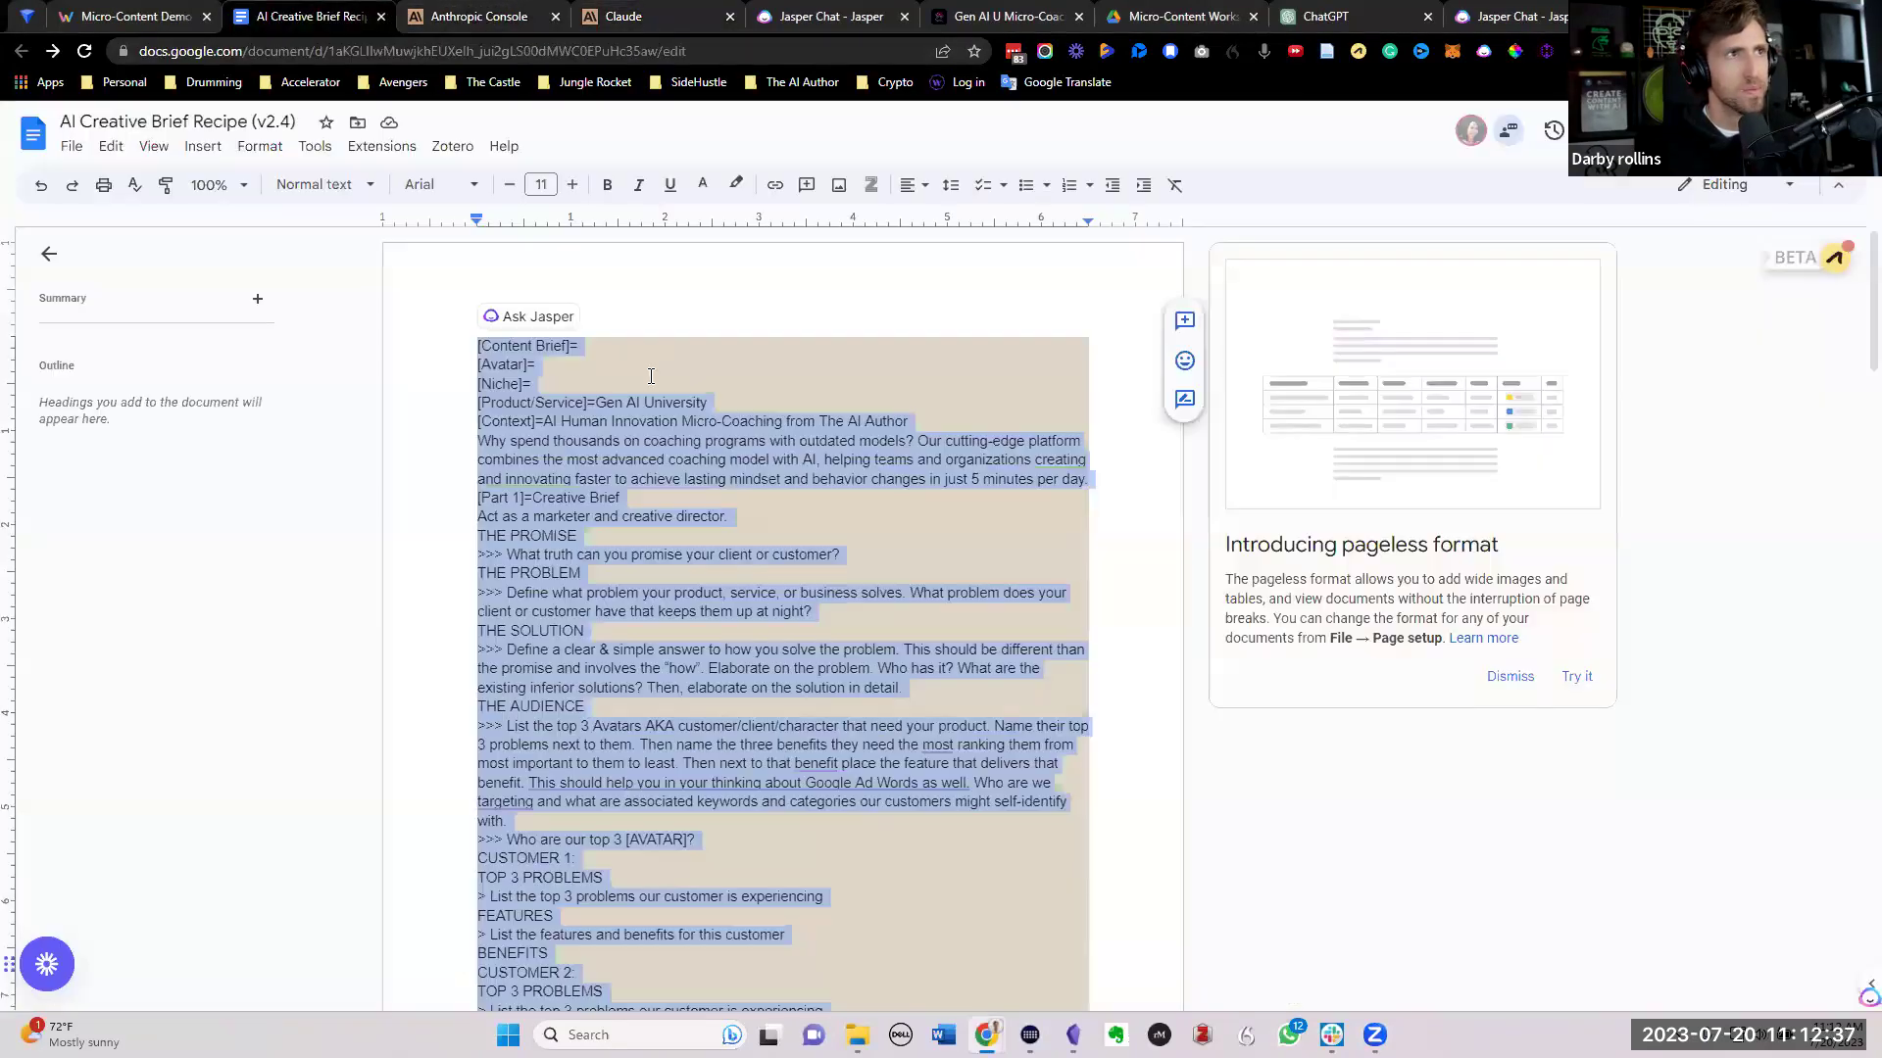
{"action": "scroll", "coordinate": [753, 429], "scroll_direction": "down", "scroll_amount": 5}
{"action": "scroll", "coordinate": [752, 429], "scroll_direction": "down", "scroll_amount": 15}
{"action": "scroll", "coordinate": [750, 427], "scroll_direction": "up", "scroll_amount": 5}
{"action": "scroll", "coordinate": [747, 424], "scroll_direction": "up", "scroll_amount": 20}
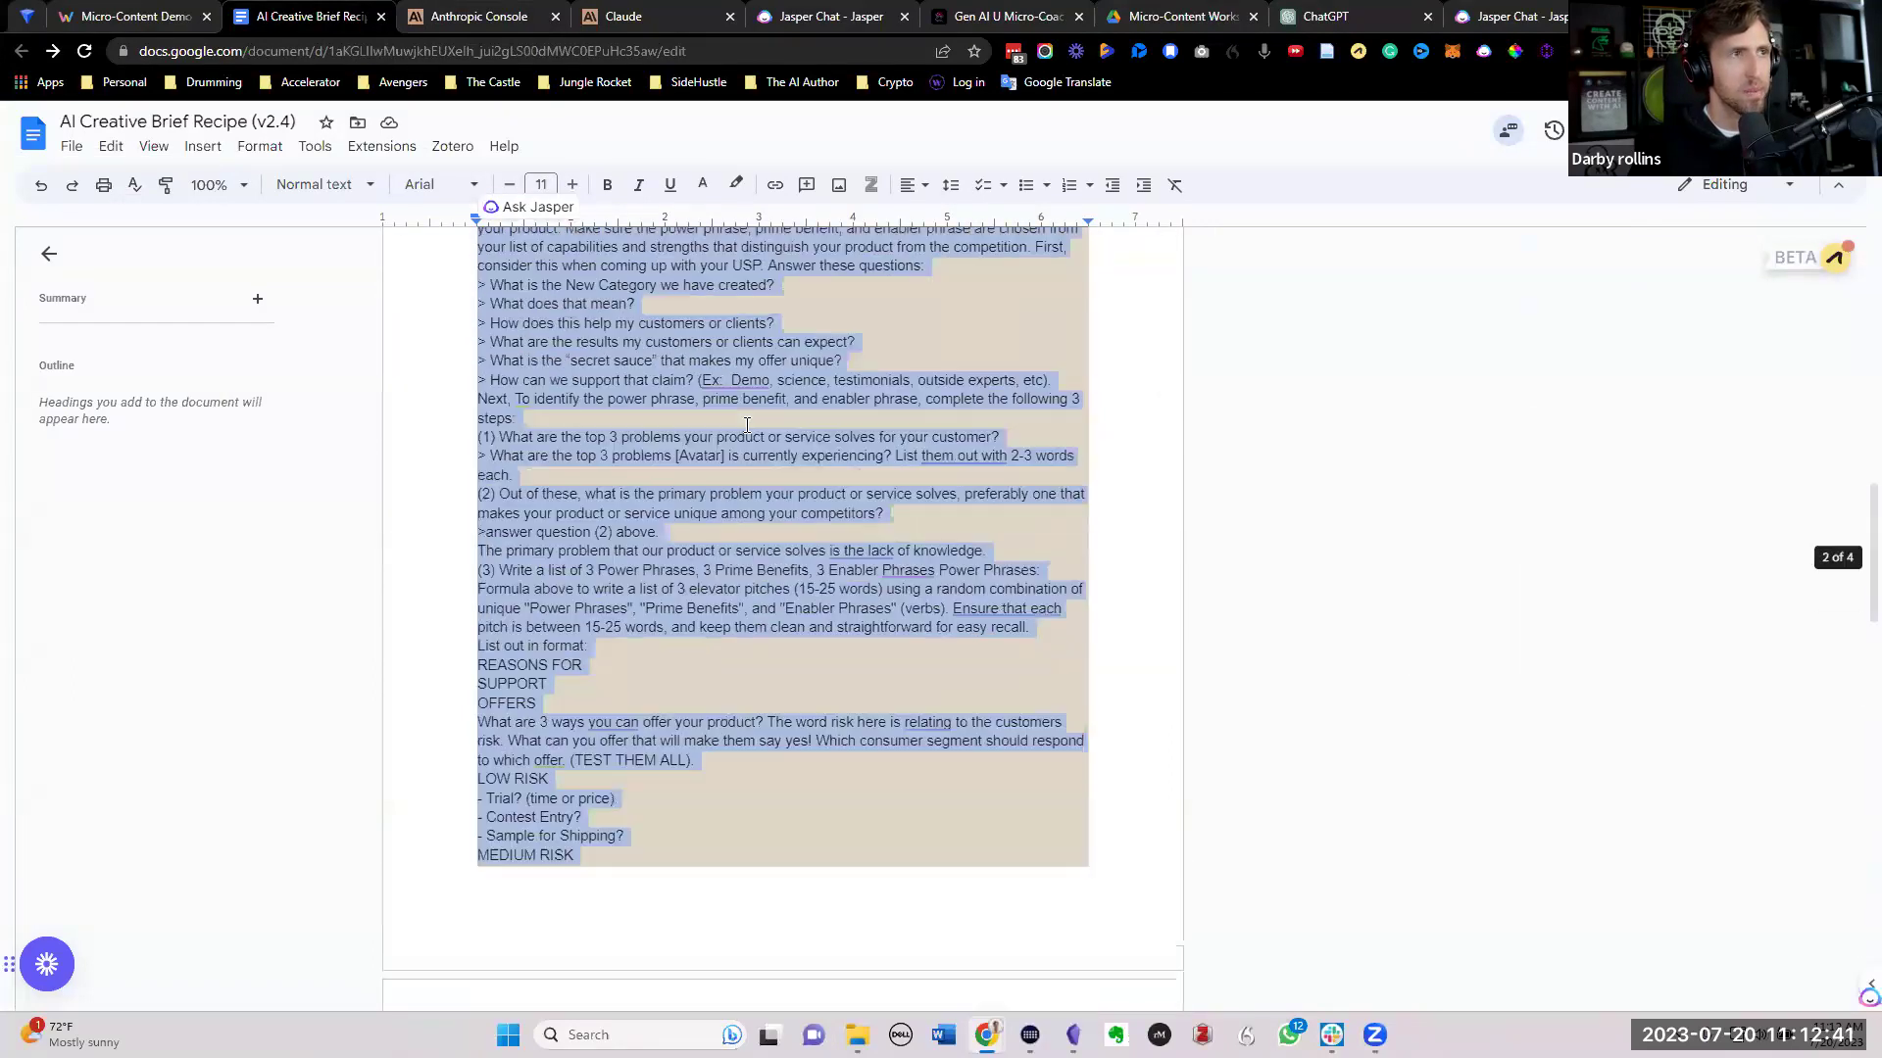
{"action": "left_click", "coordinate": [728, 369]}
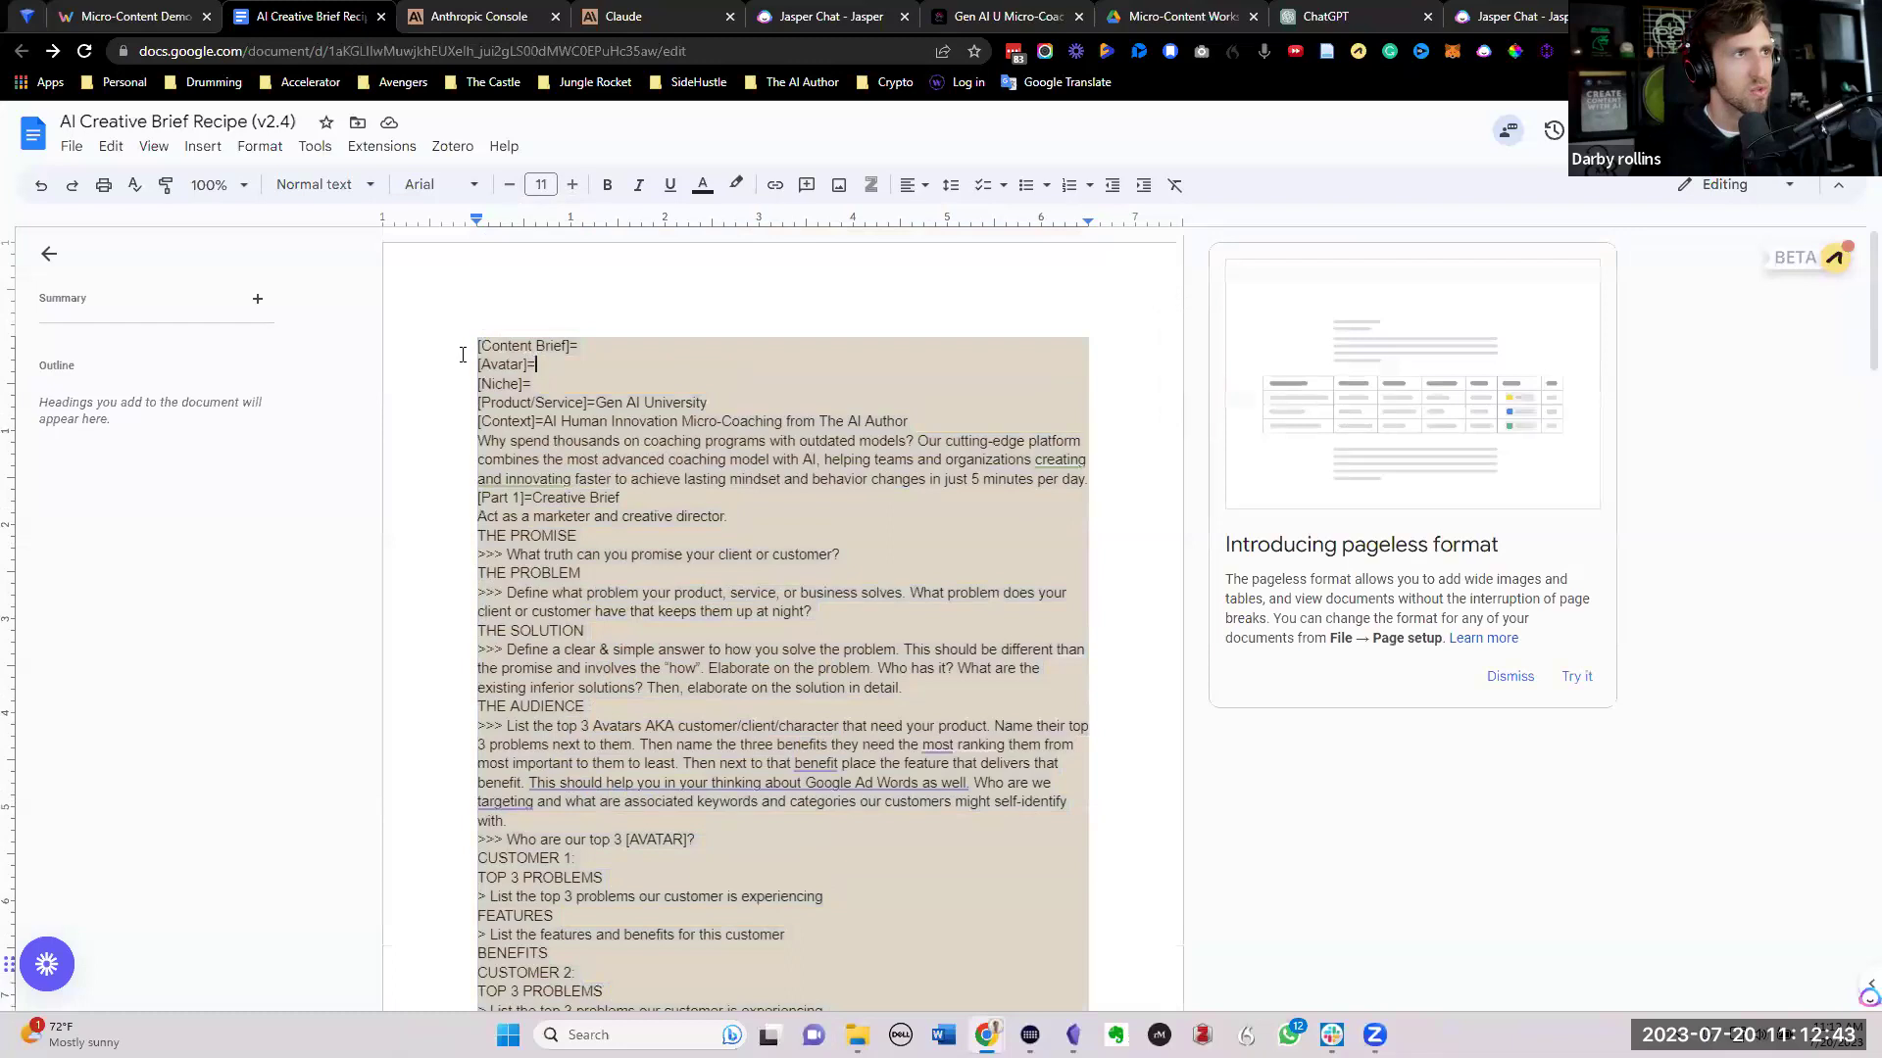
{"action": "left_click_drag", "start_coordinate": [477, 349], "coordinate": [1098, 484]}
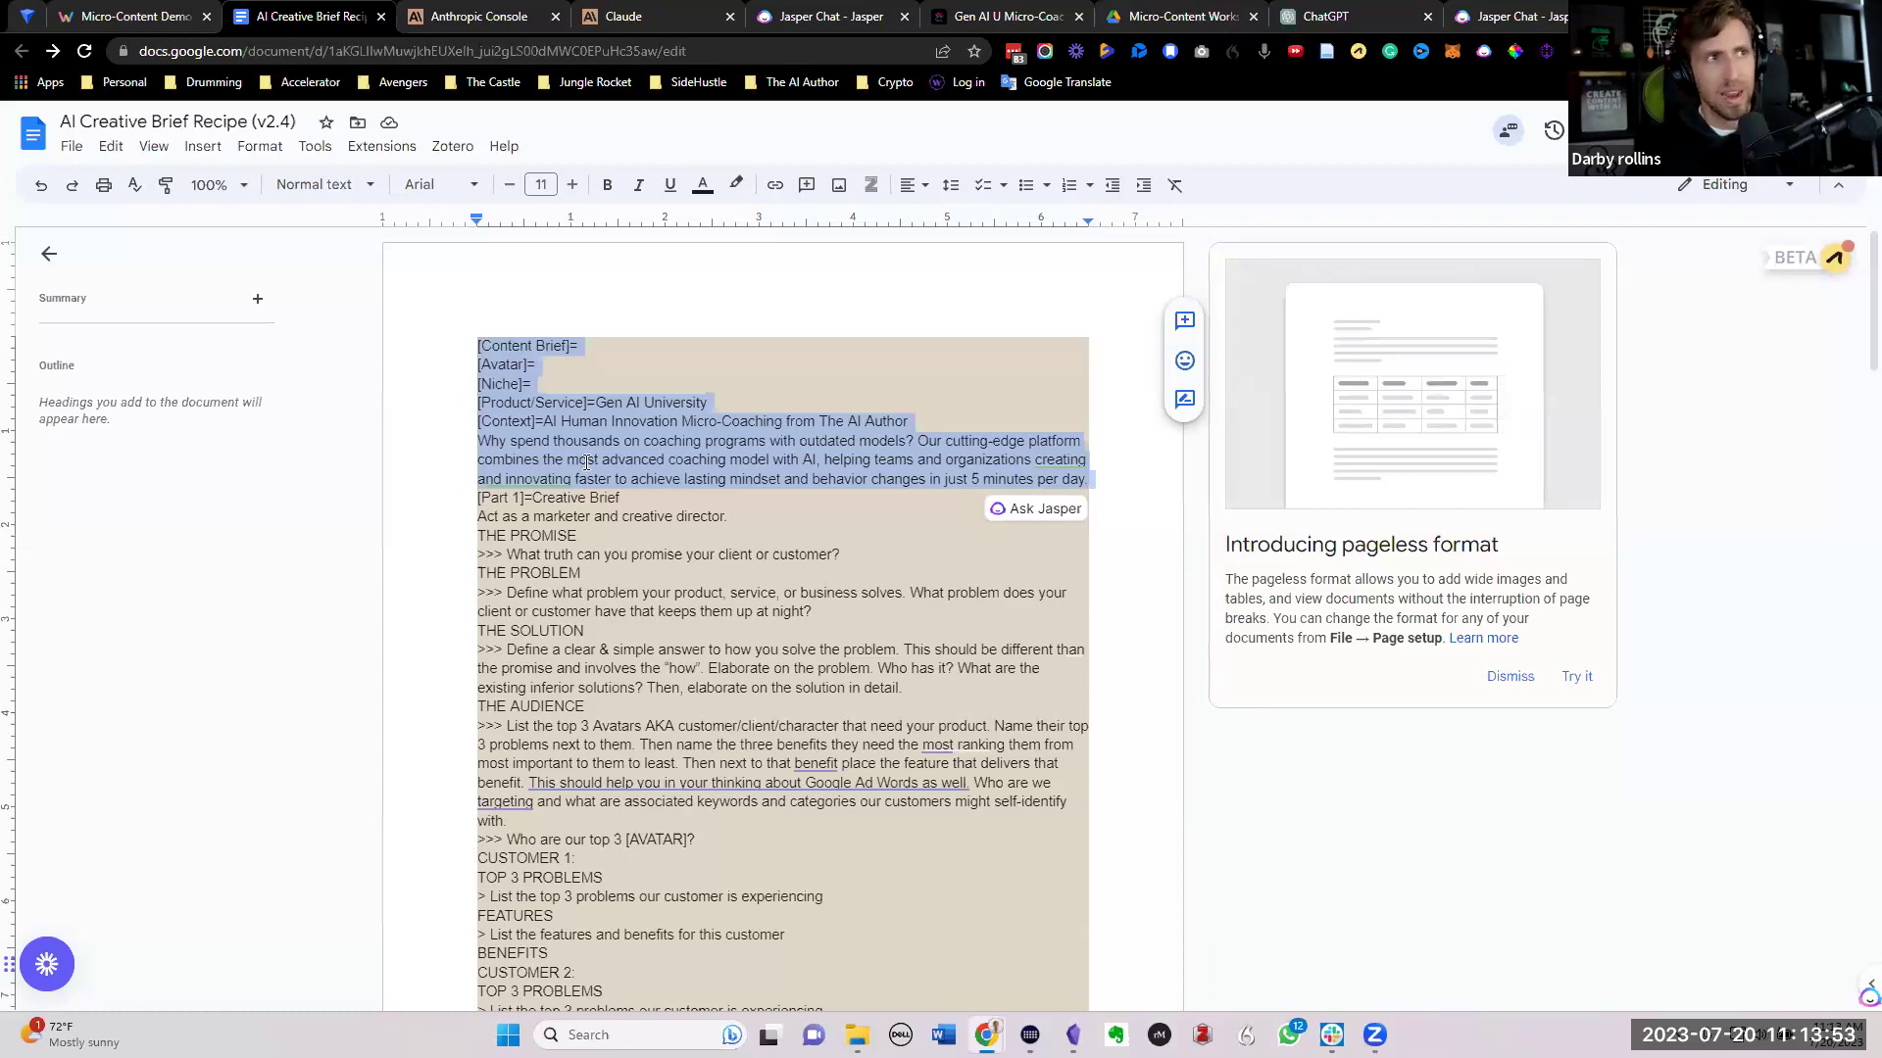
Step: Highlight the recipe instructions from [Part 1]=Creative Brief onward and review them through the closing COMMAND paragraph
{"action": "left_click_drag", "start_coordinate": [479, 498], "coordinate": [1019, 633]}
{"action": "scroll", "coordinate": [686, 529], "scroll_direction": "down", "scroll_amount": 10}
{"action": "scroll", "coordinate": [912, 554], "scroll_direction": "down", "scroll_amount": 20}
{"action": "scroll", "coordinate": [1024, 627], "scroll_direction": "up", "scroll_amount": 20}
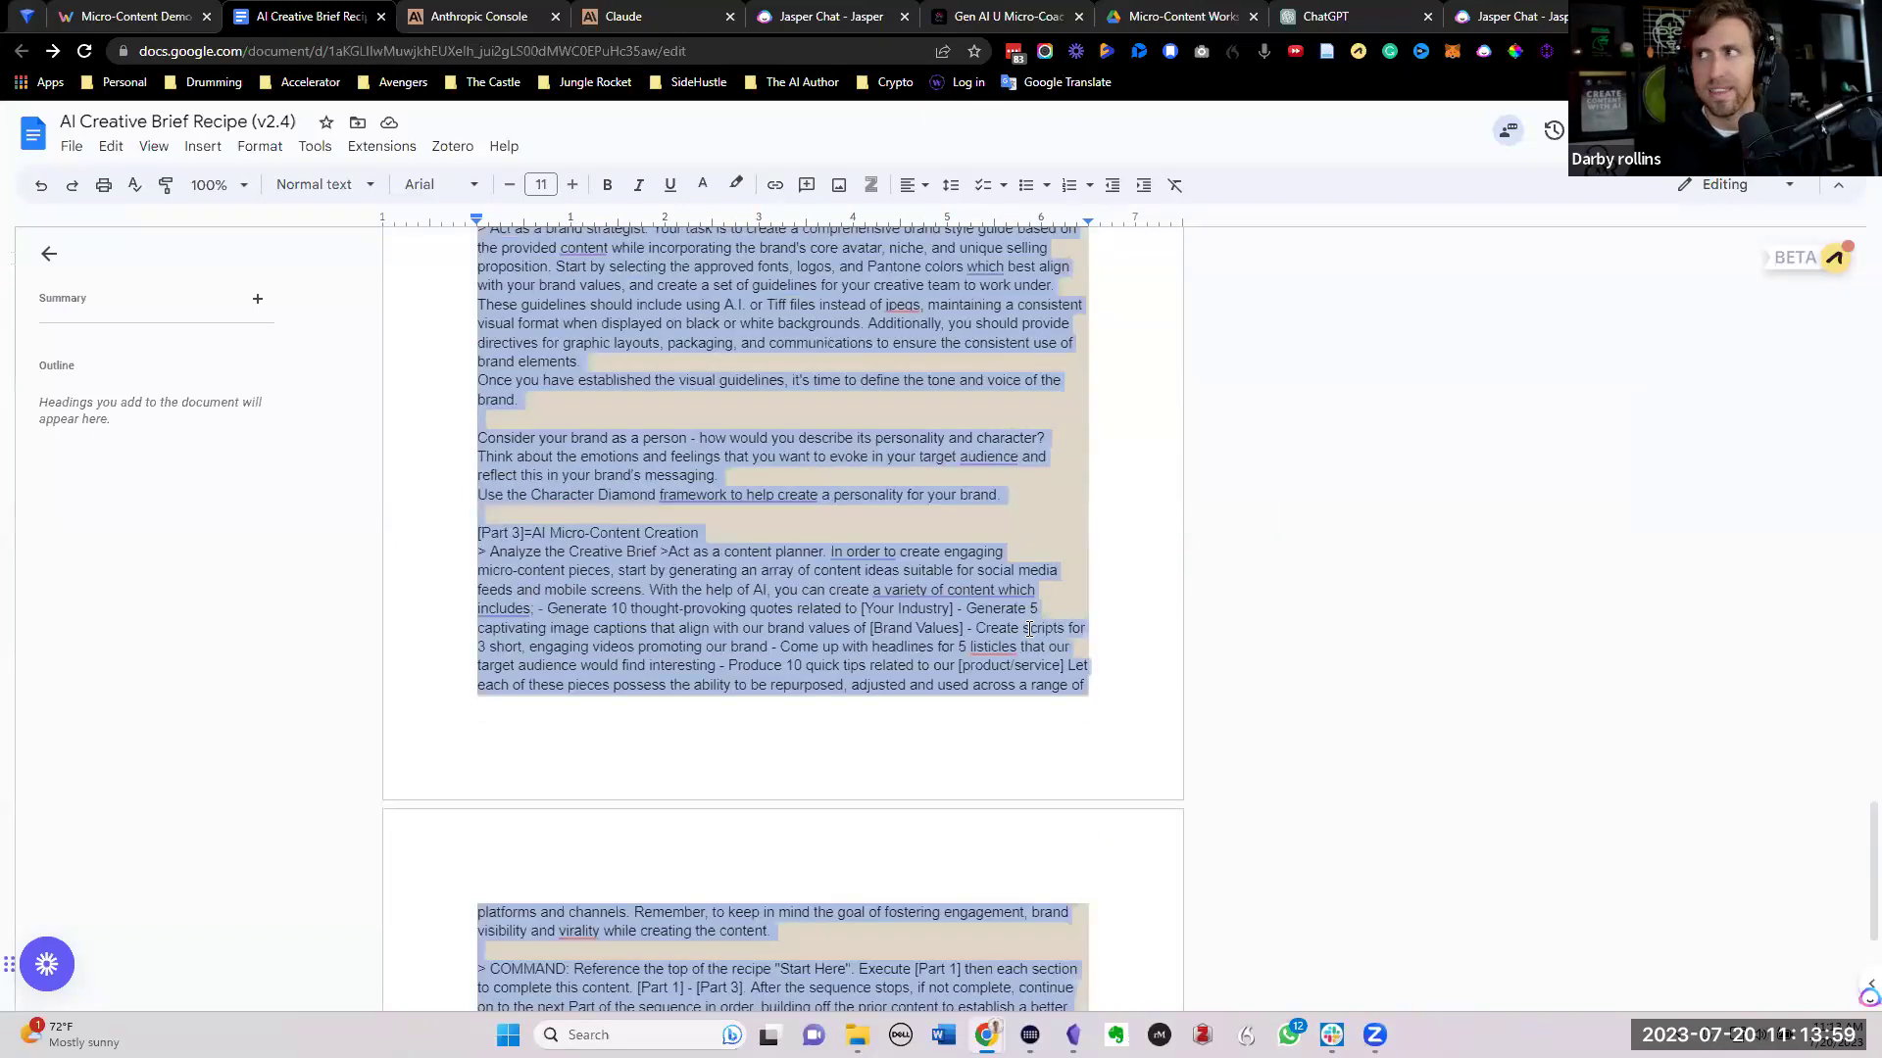
{"action": "scroll", "coordinate": [1033, 625], "scroll_direction": "up", "scroll_amount": 15}
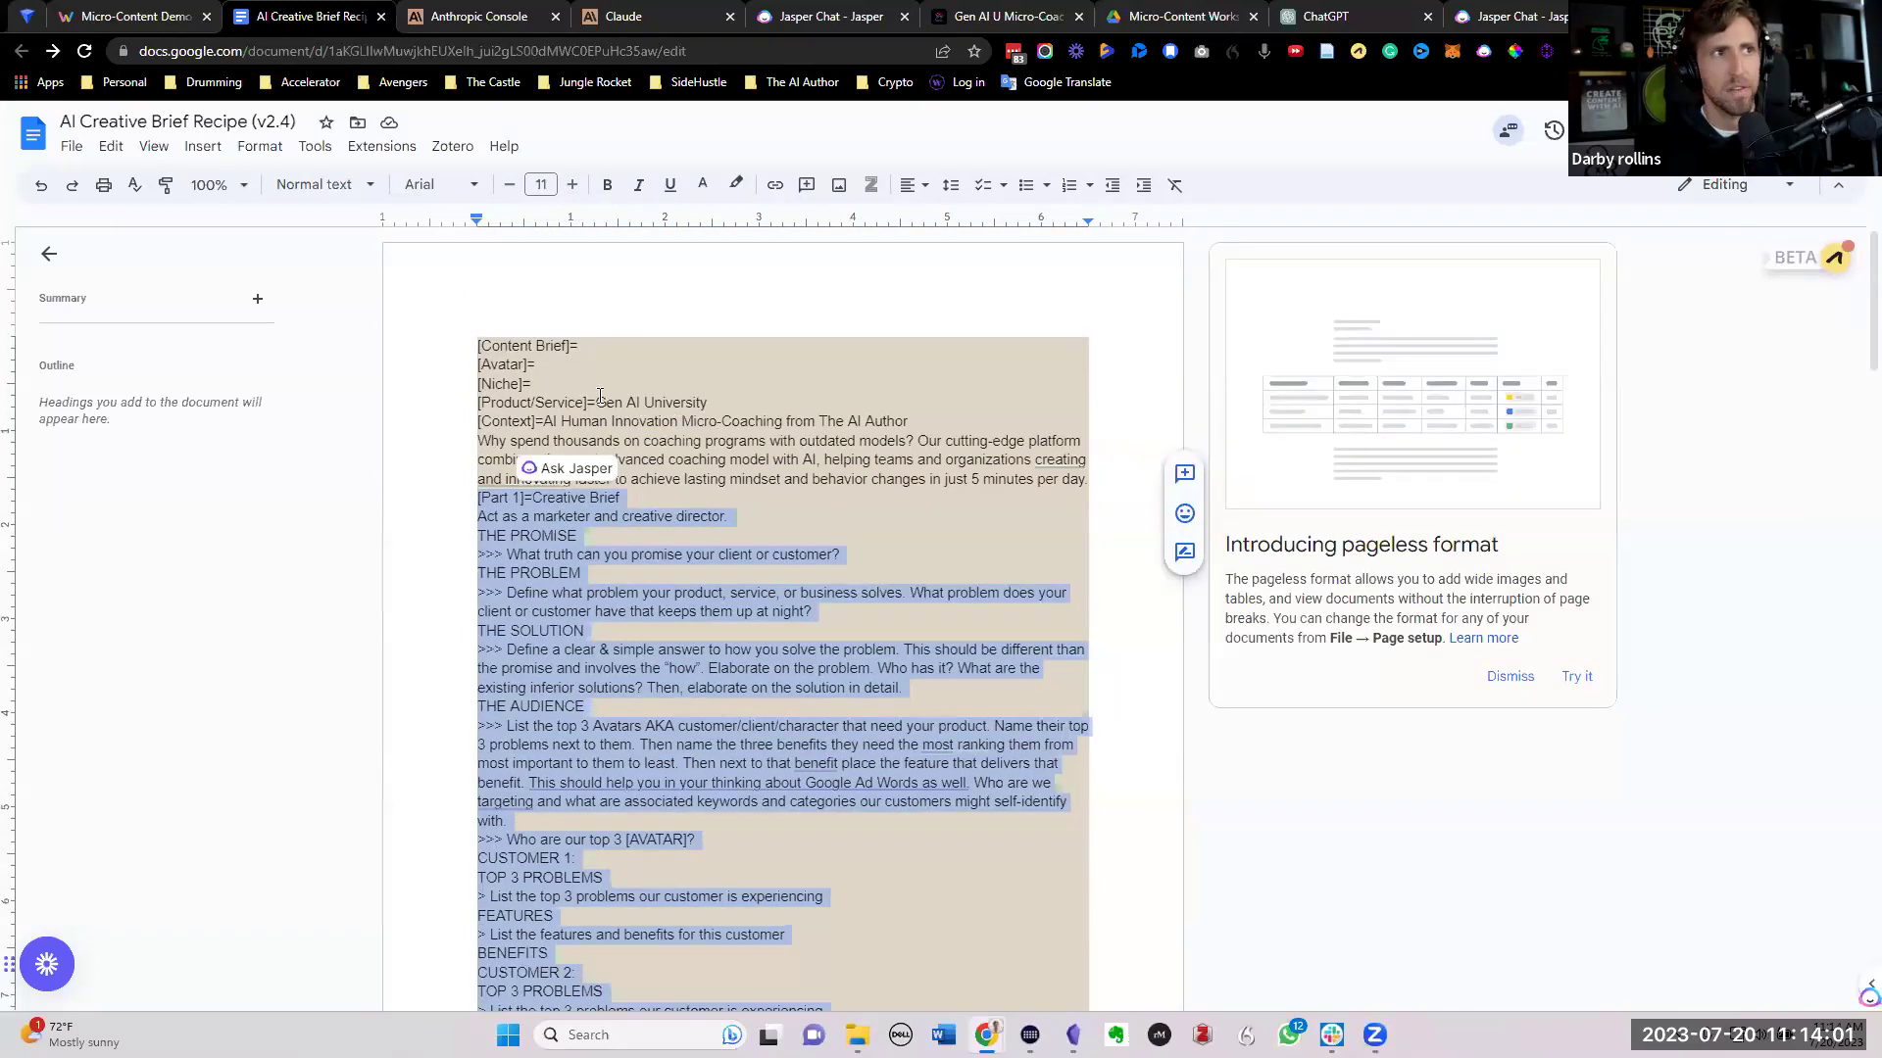
Step: Return to the Claude chat and send the message with the attached paste.txt recipe
{"action": "left_click", "coordinate": [642, 17]}
{"action": "left_click", "coordinate": [643, 915]}
{"action": "left_click", "coordinate": [1281, 929]}
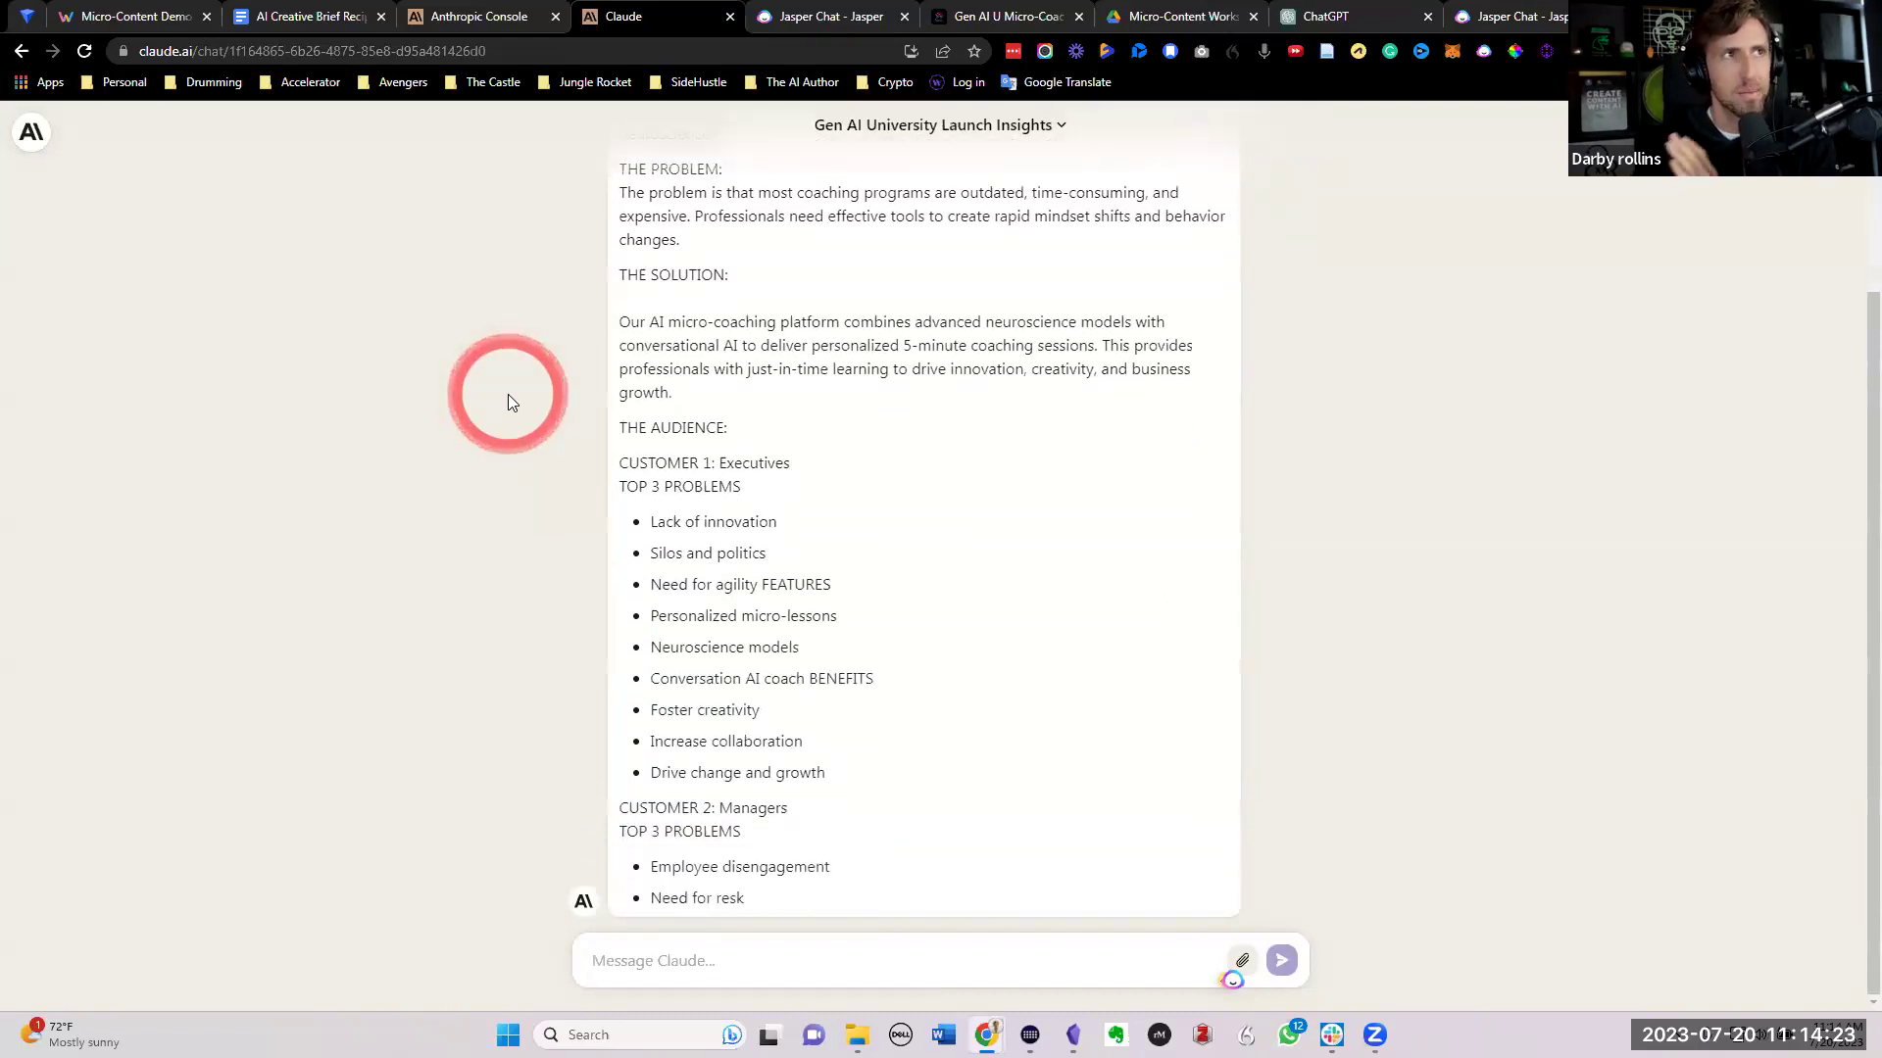
Step: Read the generated creative brief from the promise, problem and solution through the three customer profiles
{"action": "scroll", "coordinate": [620, 407], "scroll_direction": "up", "scroll_amount": 3}
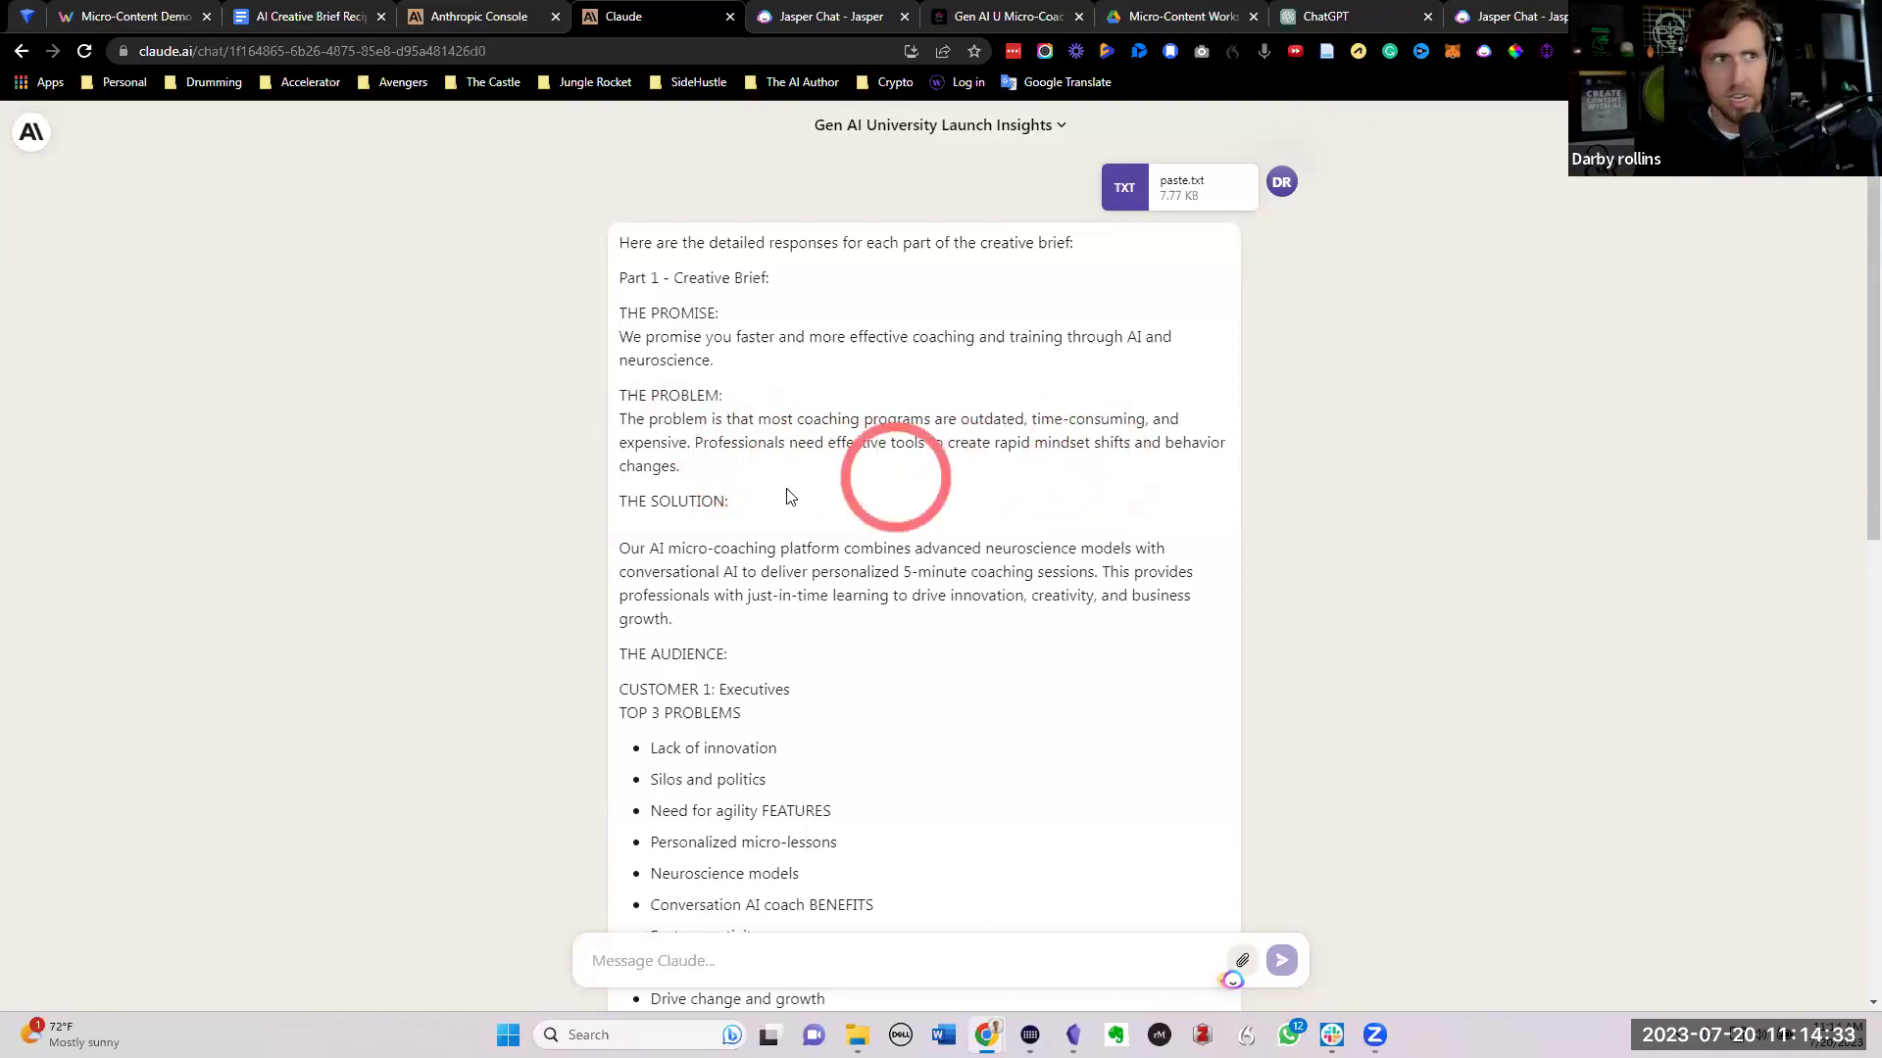
{"action": "scroll", "coordinate": [588, 490], "scroll_direction": "down", "scroll_amount": 1}
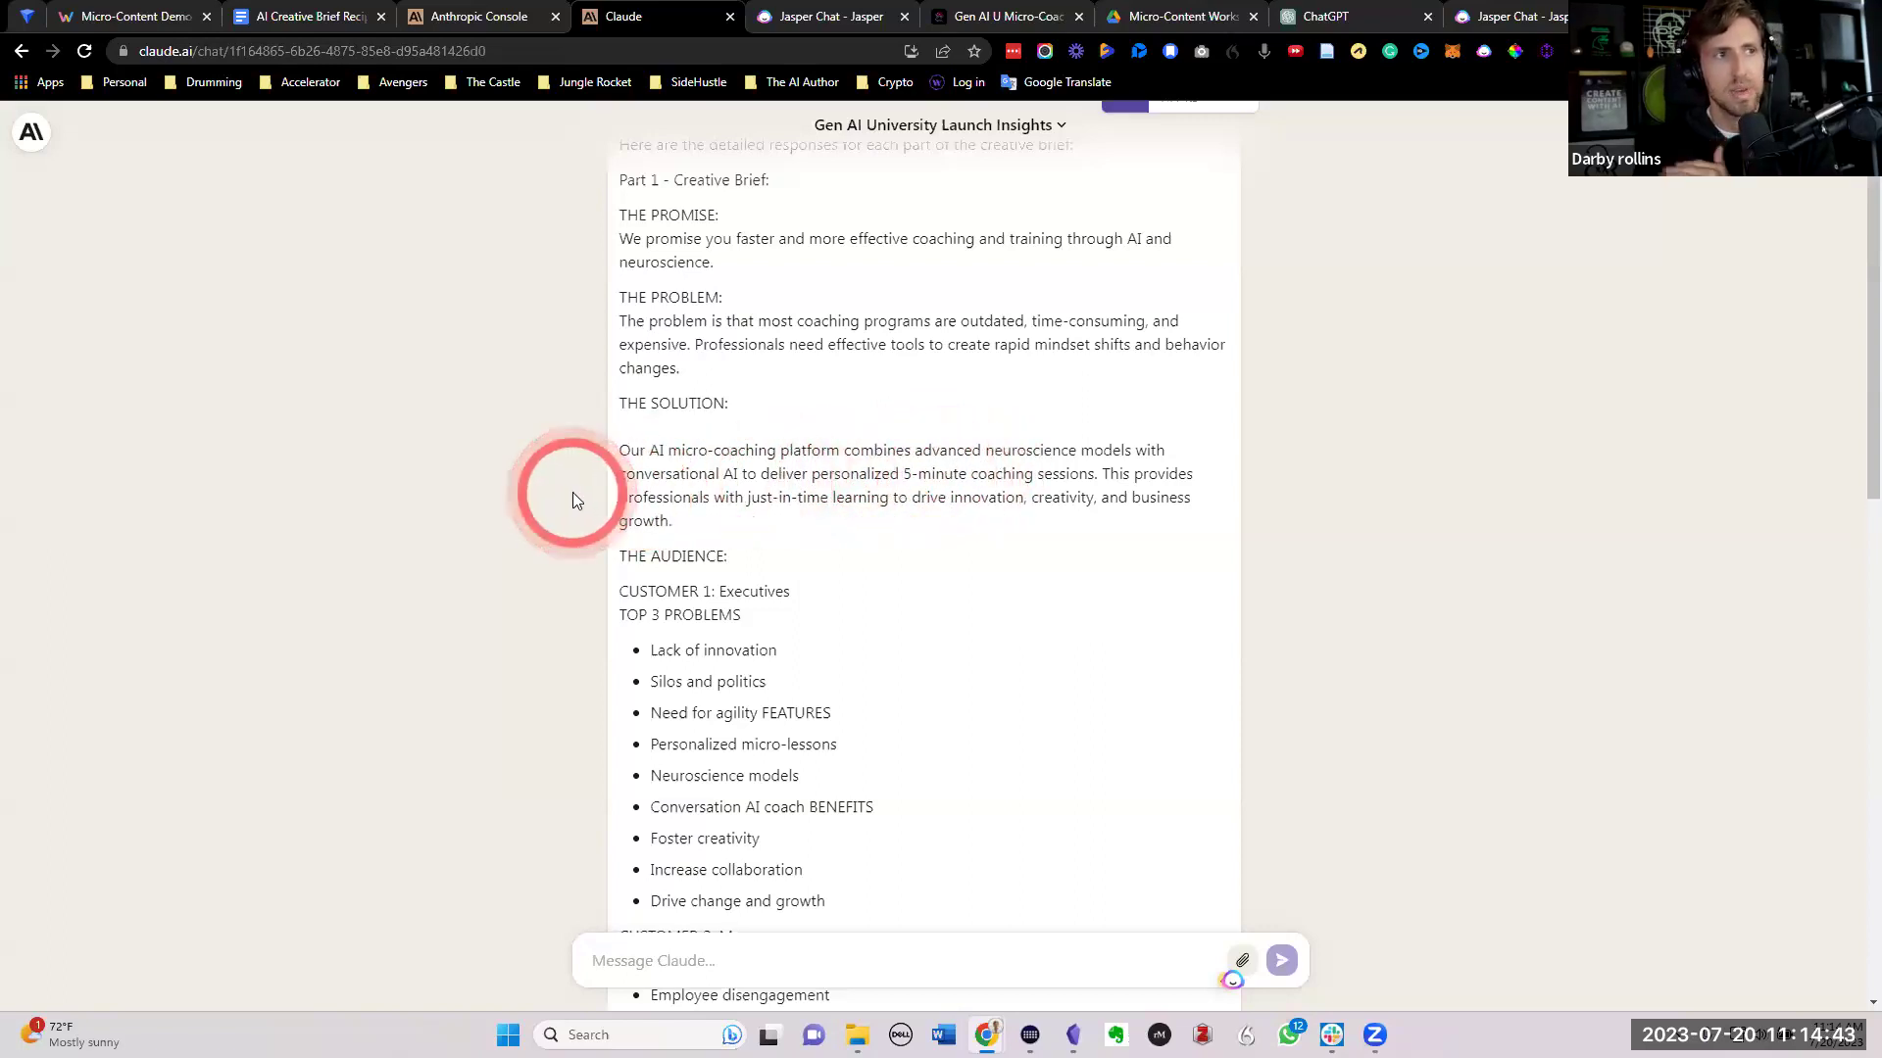
{"action": "scroll", "coordinate": [572, 500], "scroll_direction": "down", "scroll_amount": 1}
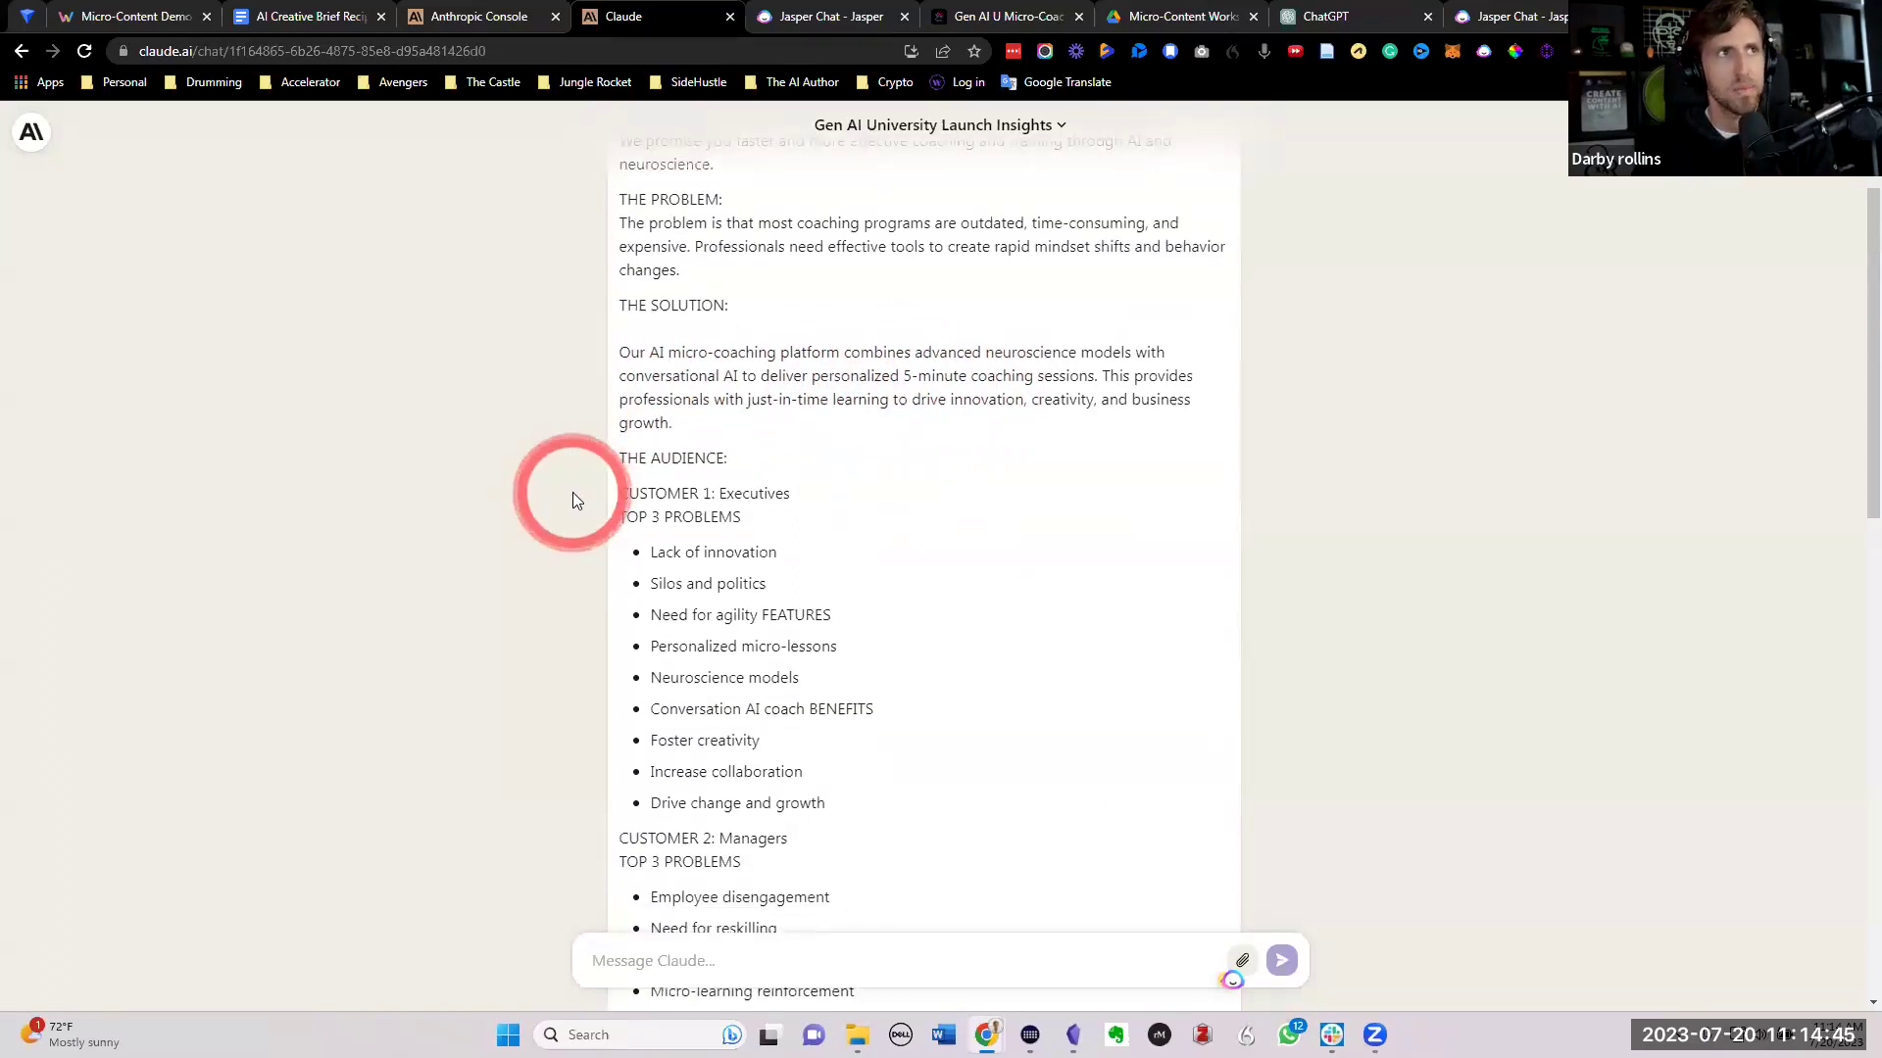
{"action": "scroll", "coordinate": [574, 500], "scroll_direction": "down", "scroll_amount": 1}
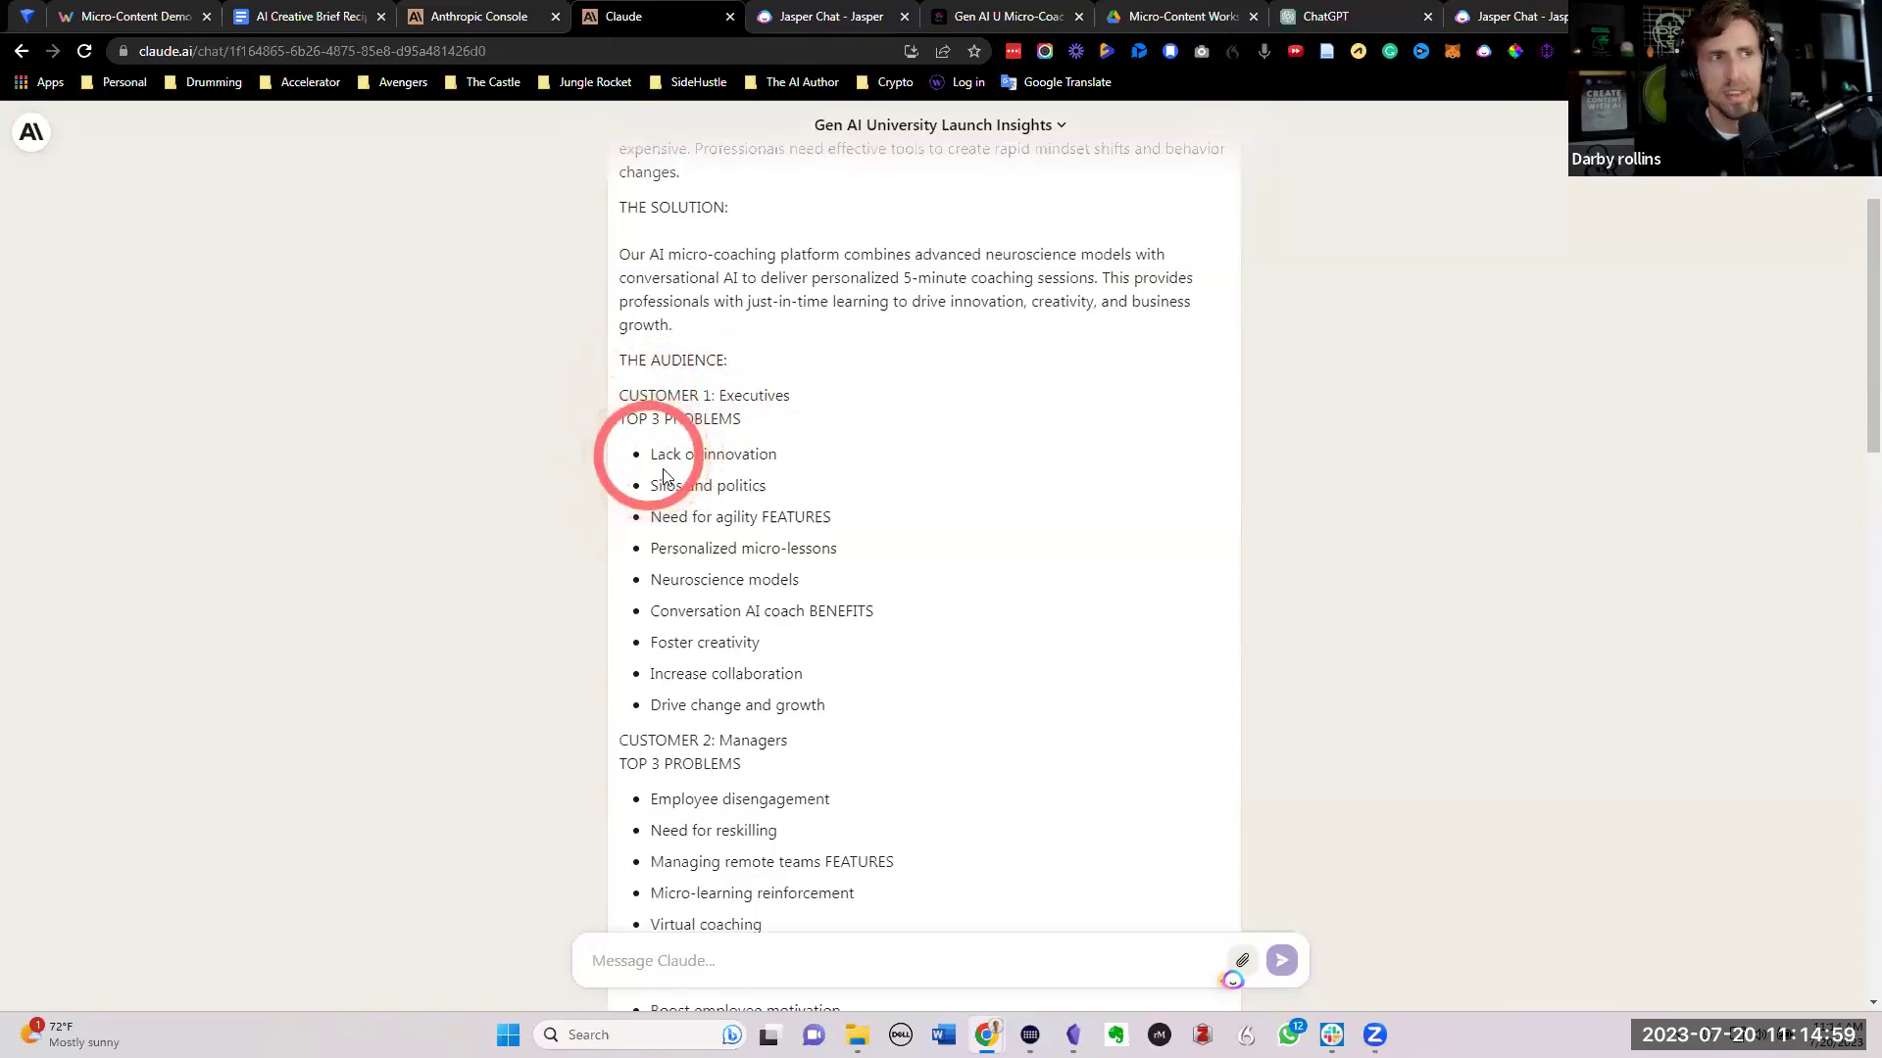
{"action": "scroll", "coordinate": [588, 492], "scroll_direction": "down", "scroll_amount": 1}
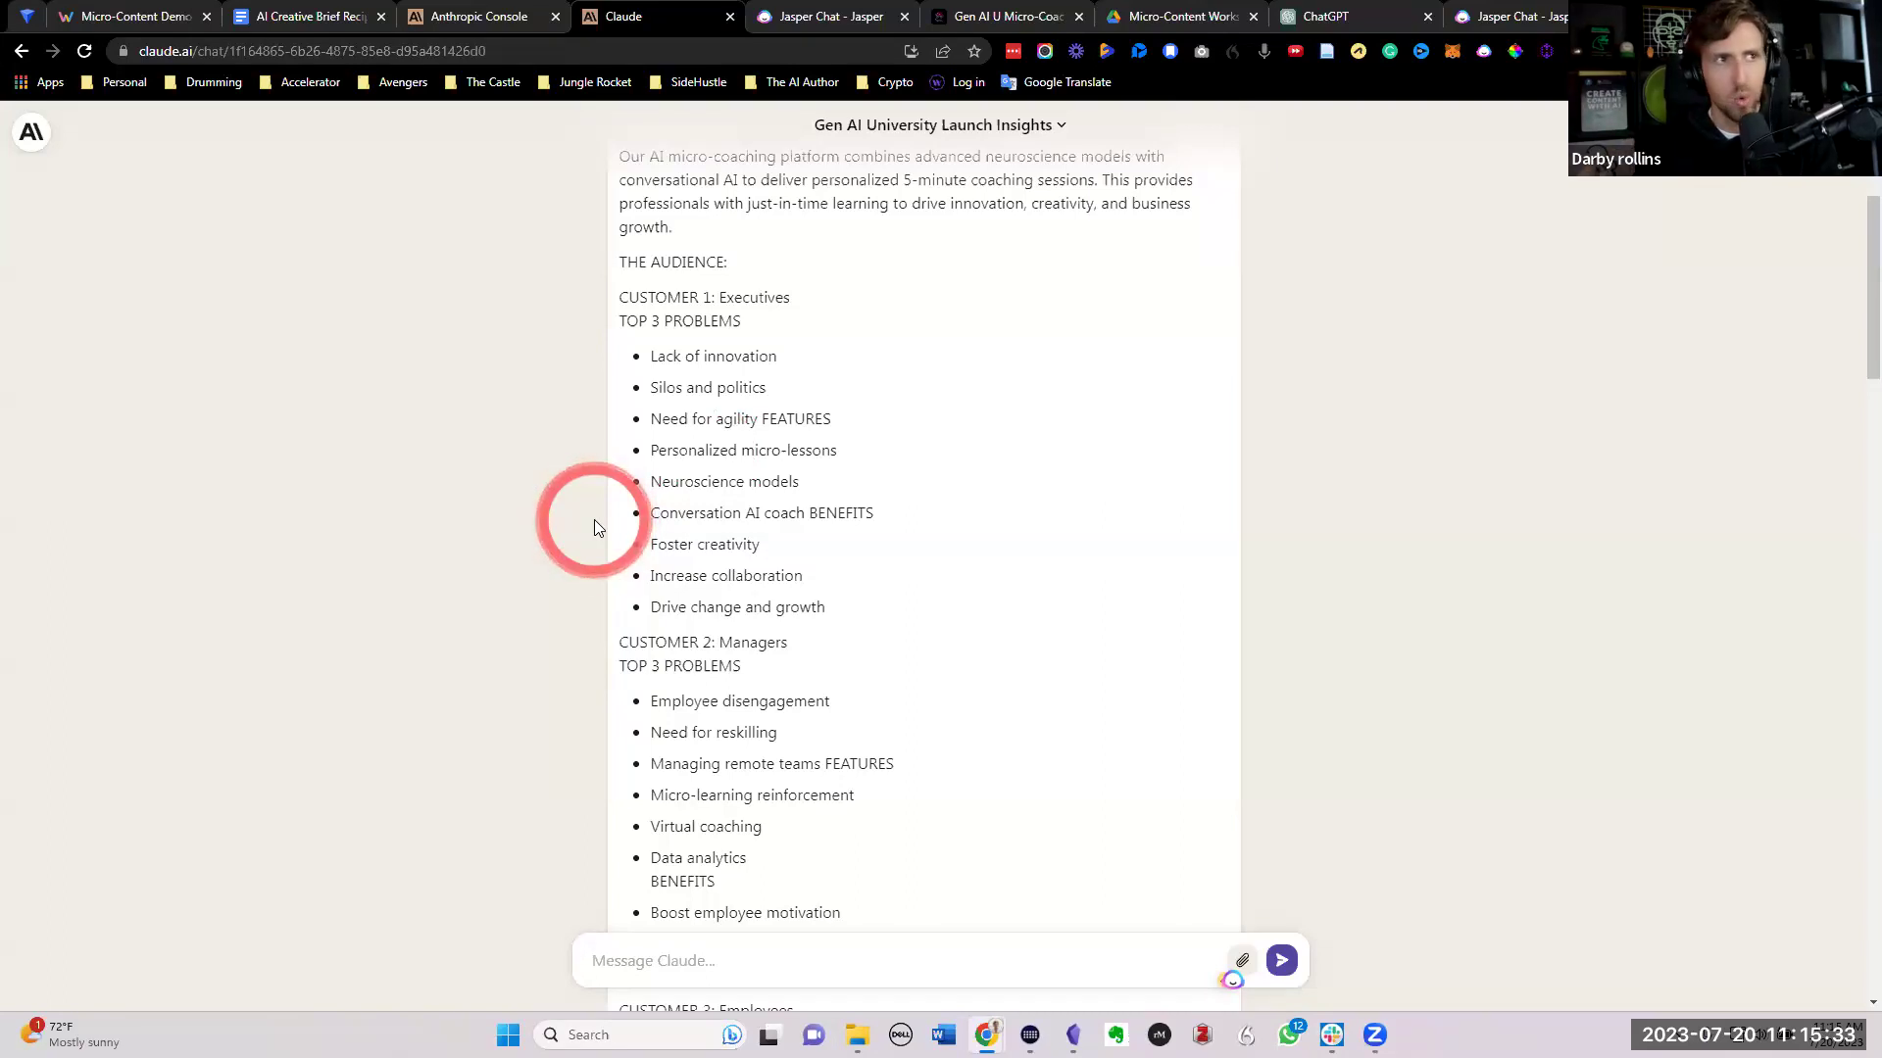
{"action": "scroll", "coordinate": [568, 523], "scroll_direction": "down", "scroll_amount": 2}
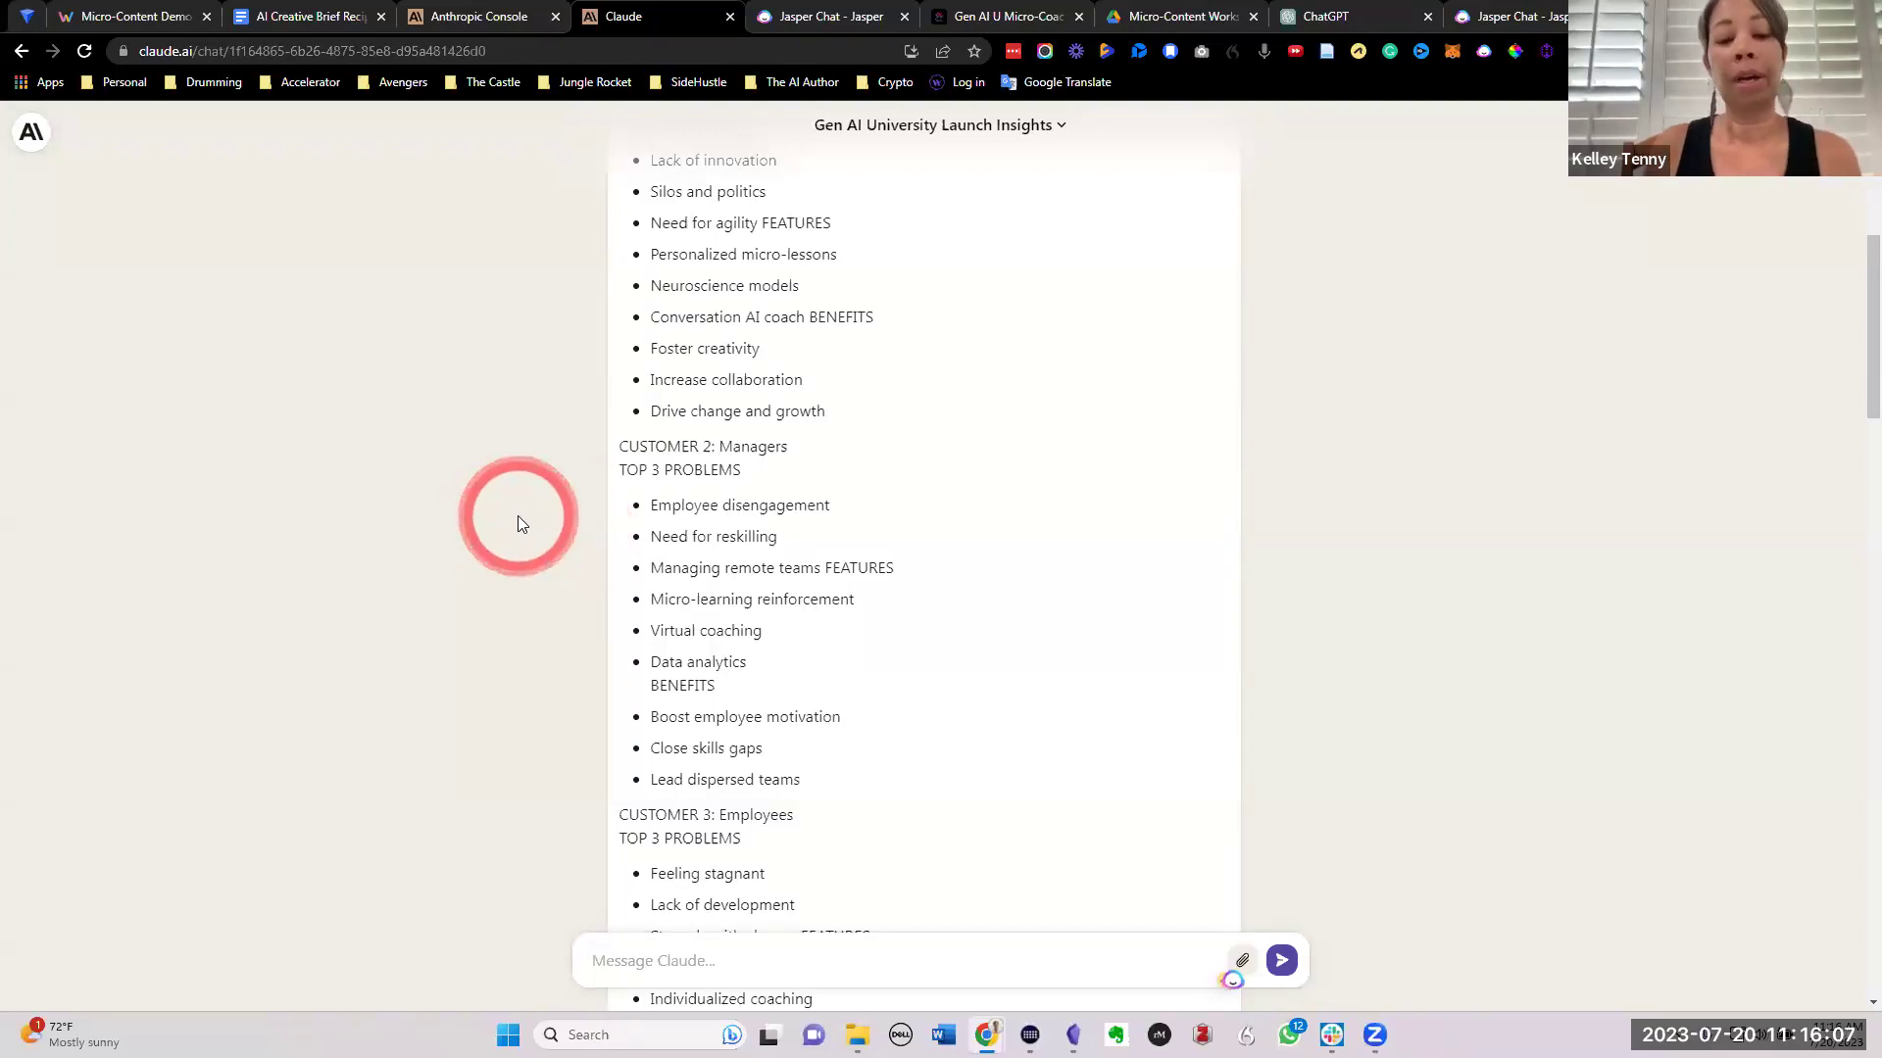
{"action": "scroll", "coordinate": [517, 515], "scroll_direction": "down", "scroll_amount": 1}
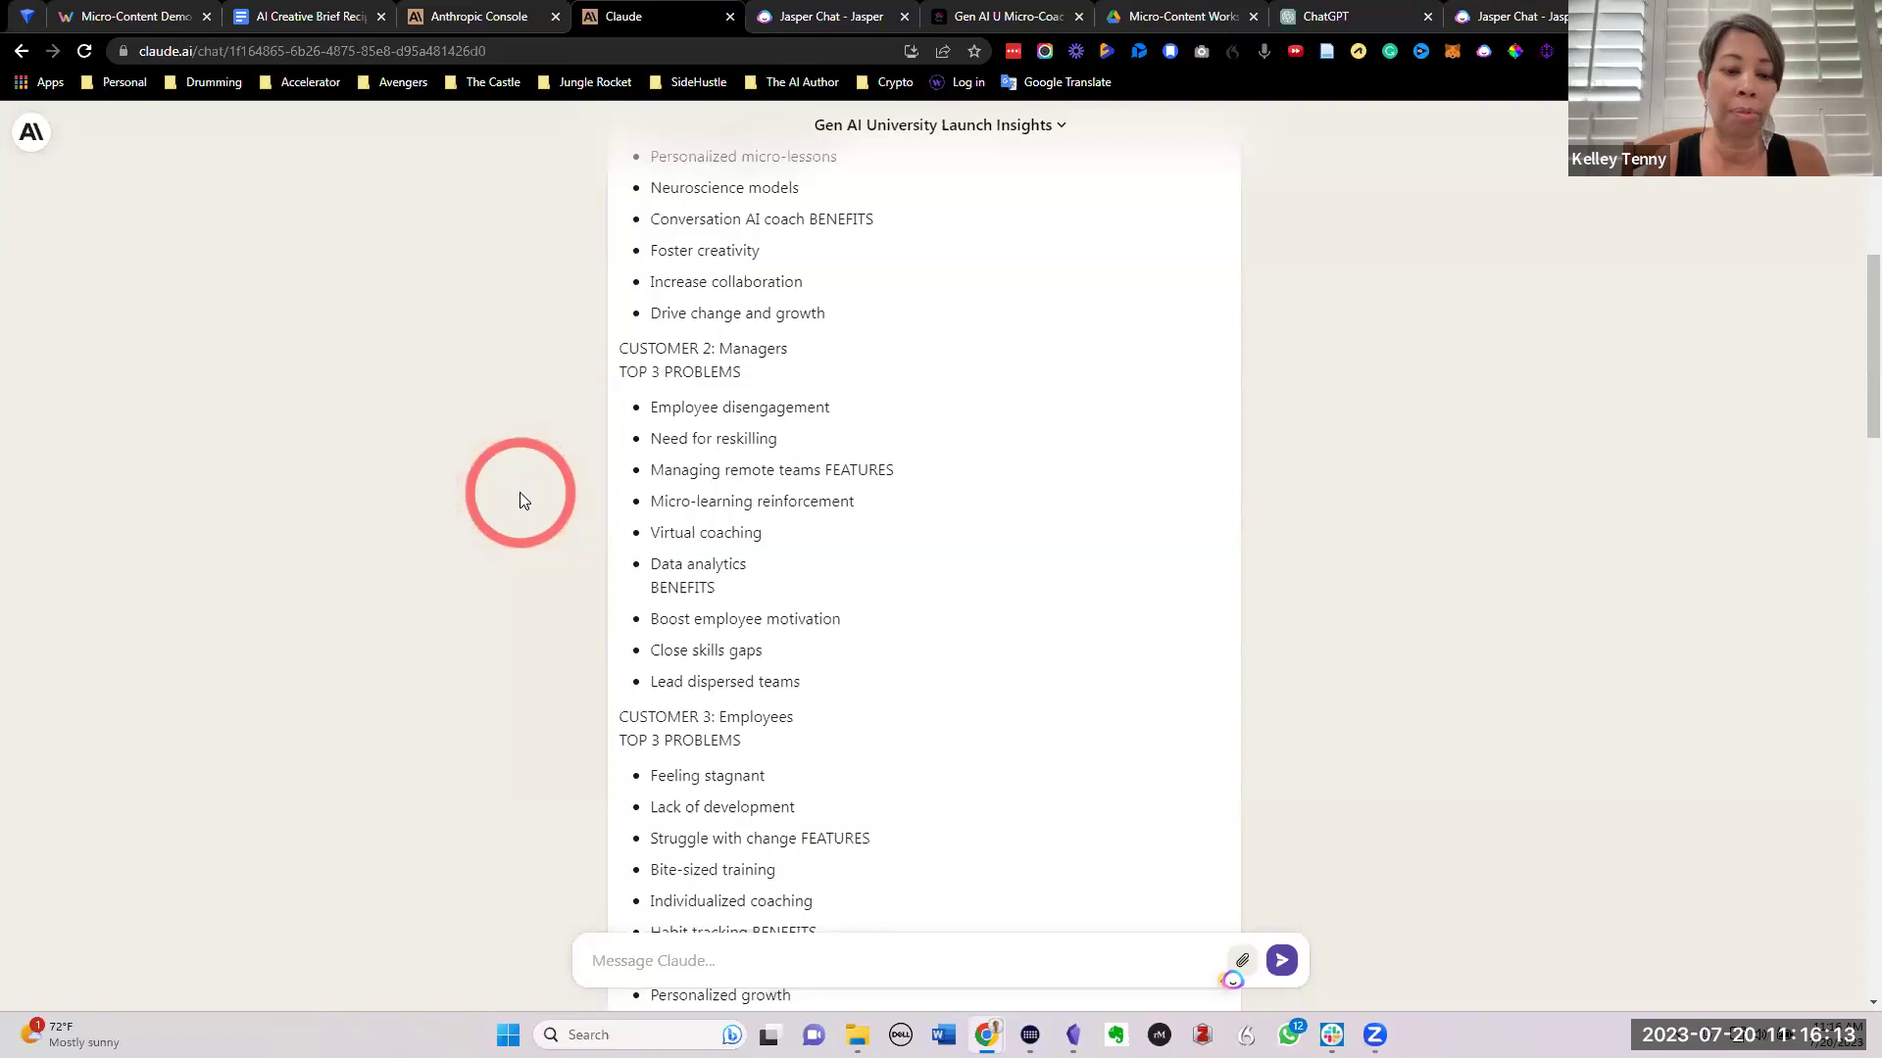
{"action": "scroll", "coordinate": [519, 493], "scroll_direction": "down", "scroll_amount": 1}
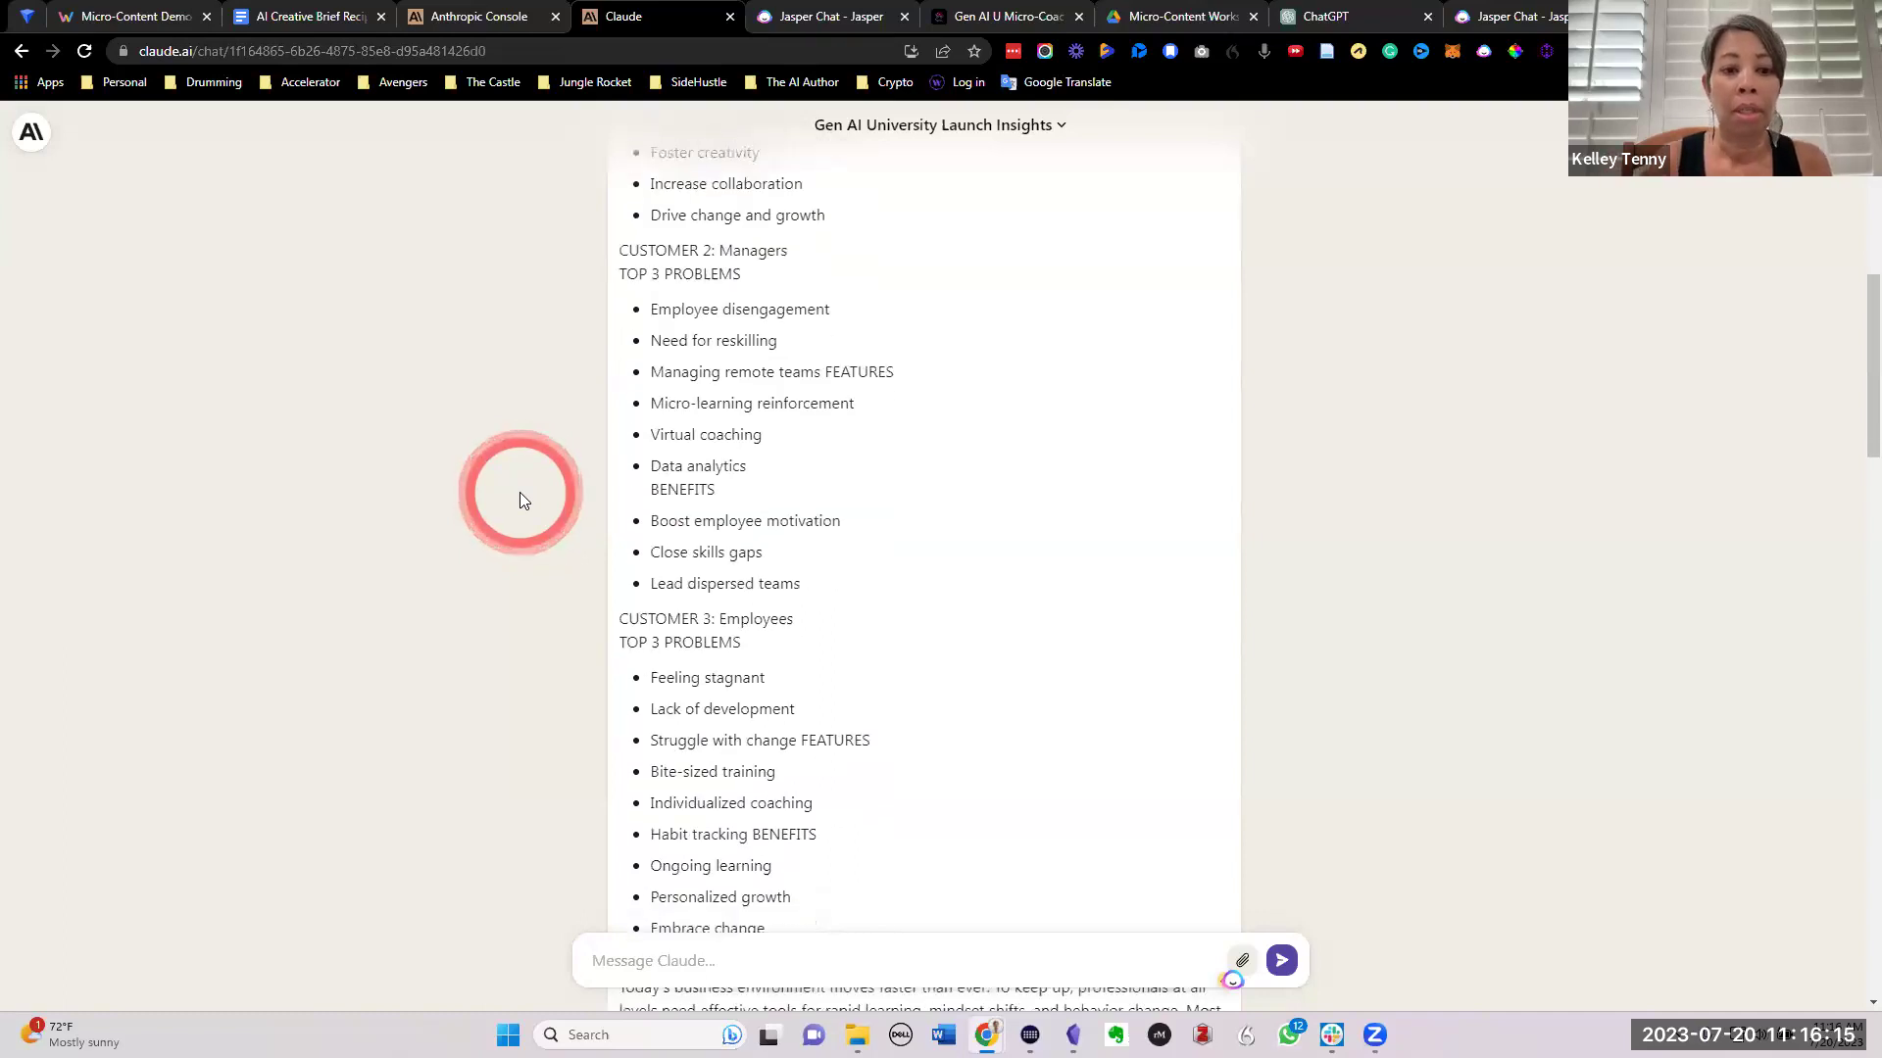
{"action": "scroll", "coordinate": [519, 495], "scroll_direction": "down", "scroll_amount": 1}
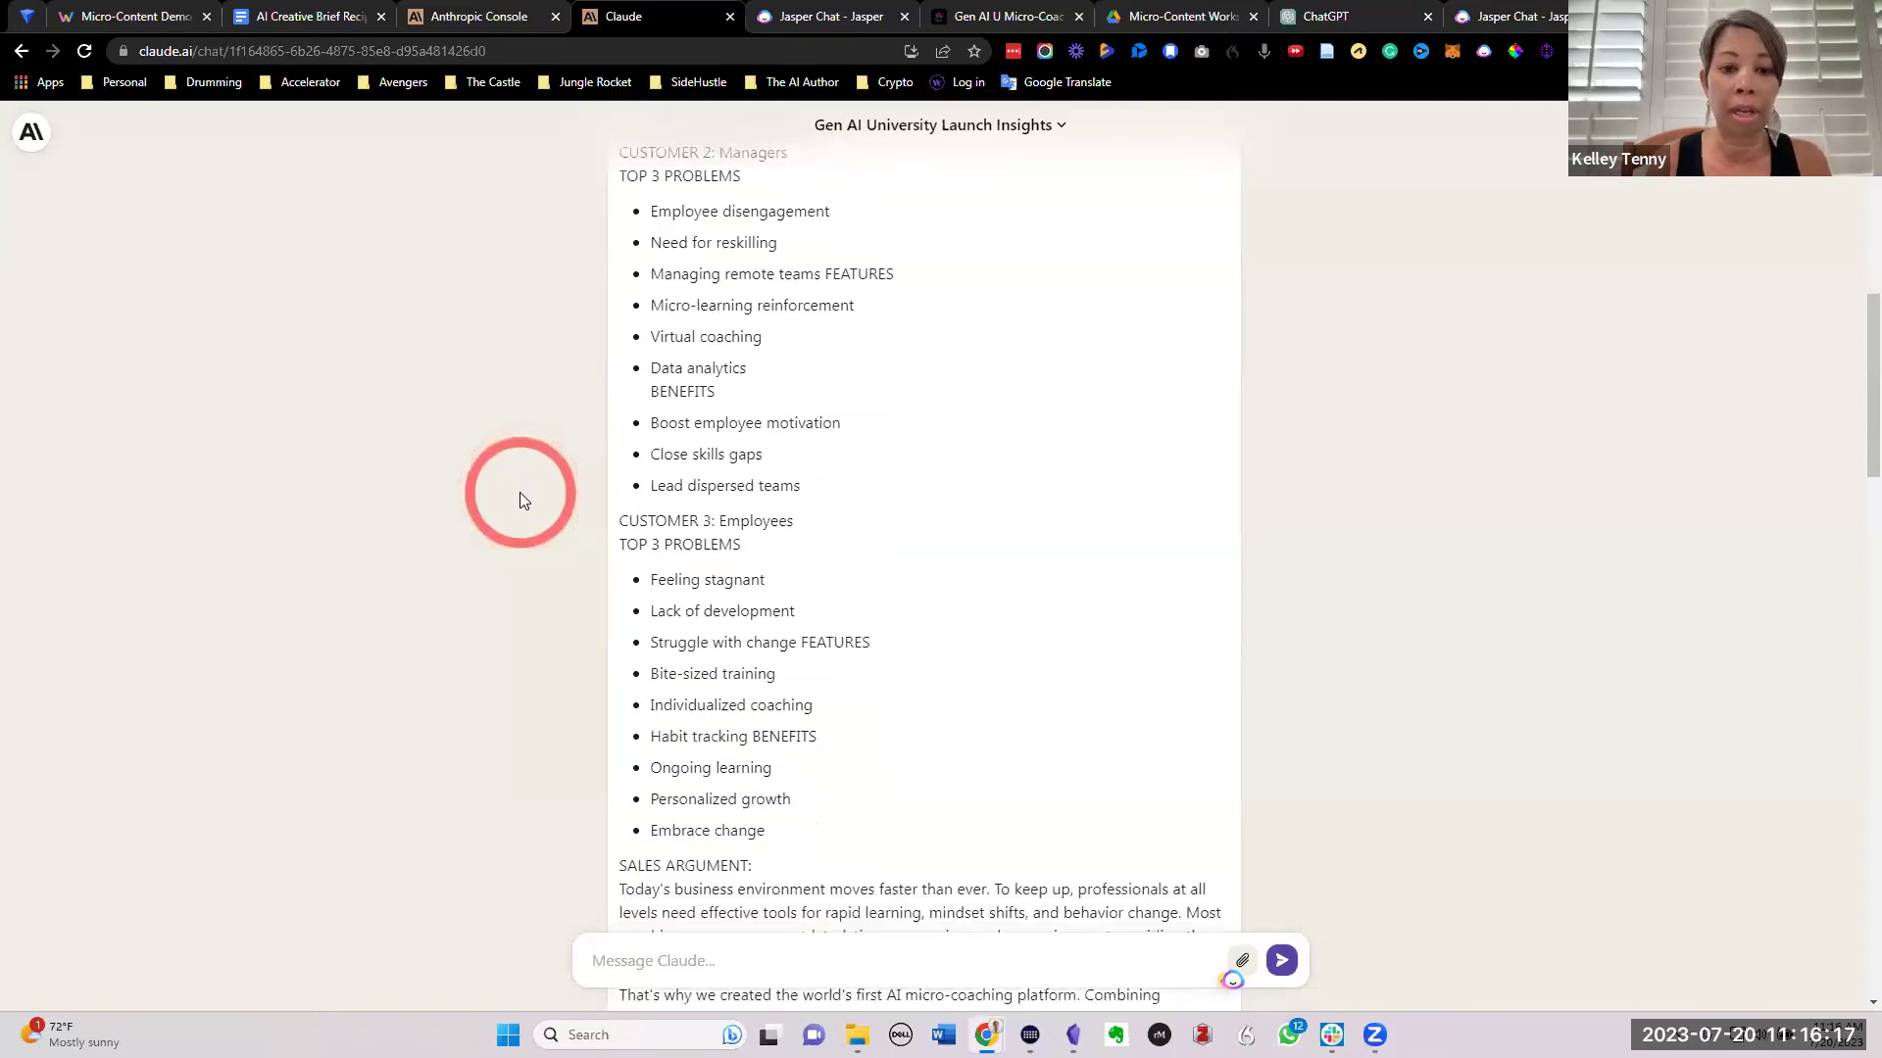
{"action": "scroll", "coordinate": [521, 500], "scroll_direction": "down", "scroll_amount": 1}
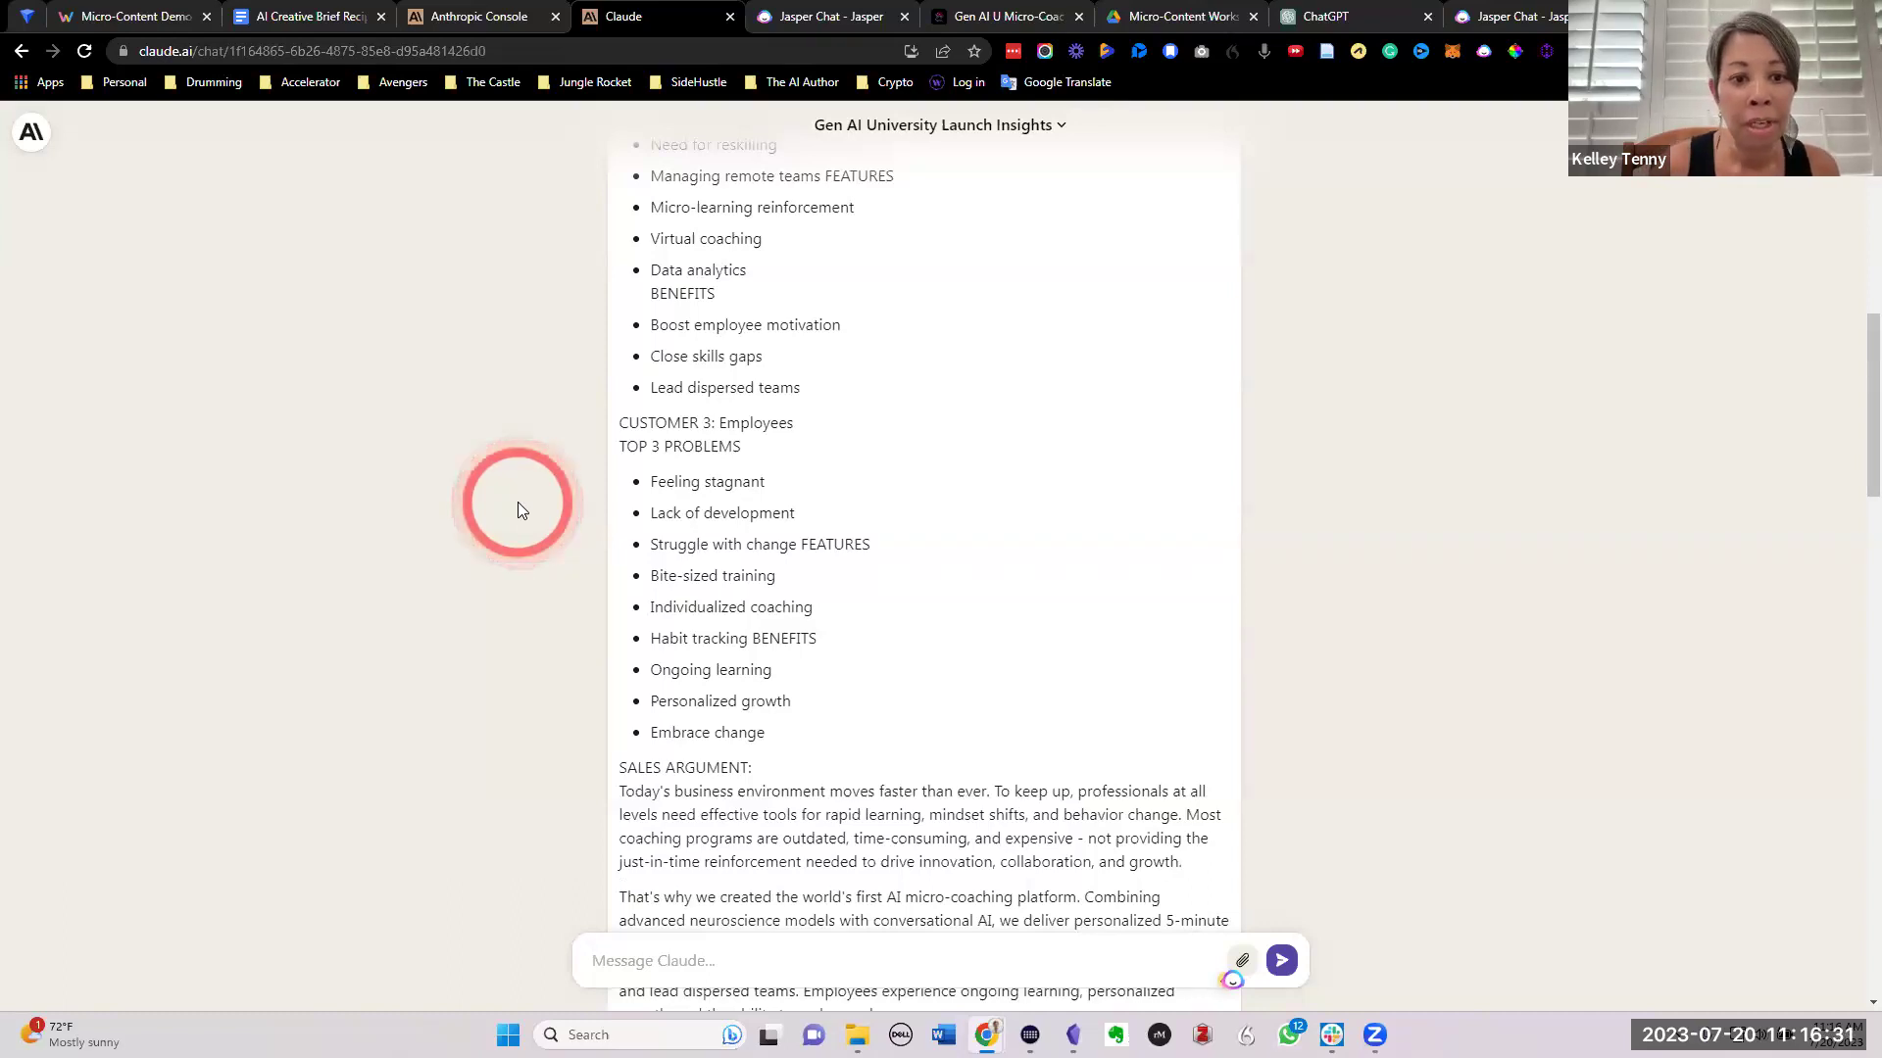
{"action": "scroll", "coordinate": [517, 509], "scroll_direction": "down", "scroll_amount": 1}
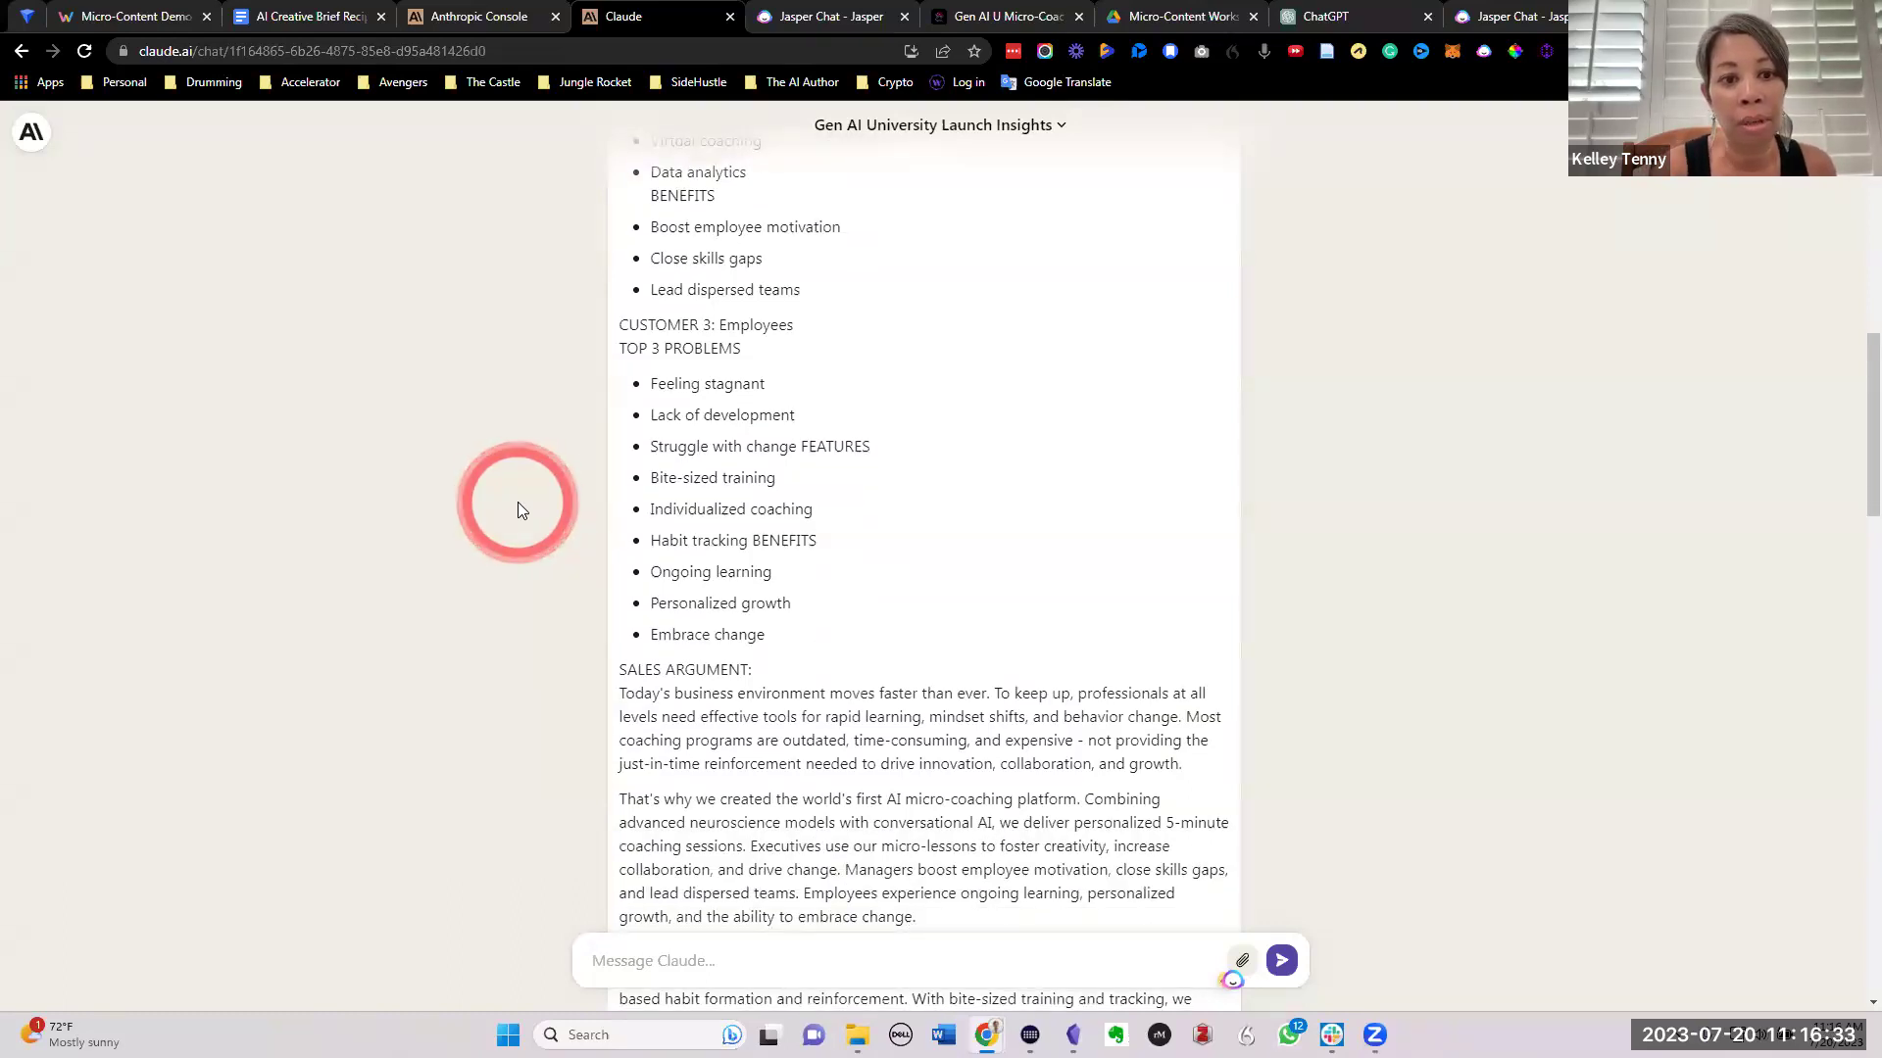
Step: Go back to the Executives profile and compare the problems, features and benefits of all three customer types
{"action": "scroll", "coordinate": [518, 510], "scroll_direction": "up", "scroll_amount": 3}
{"action": "scroll", "coordinate": [519, 509], "scroll_direction": "up", "scroll_amount": 5}
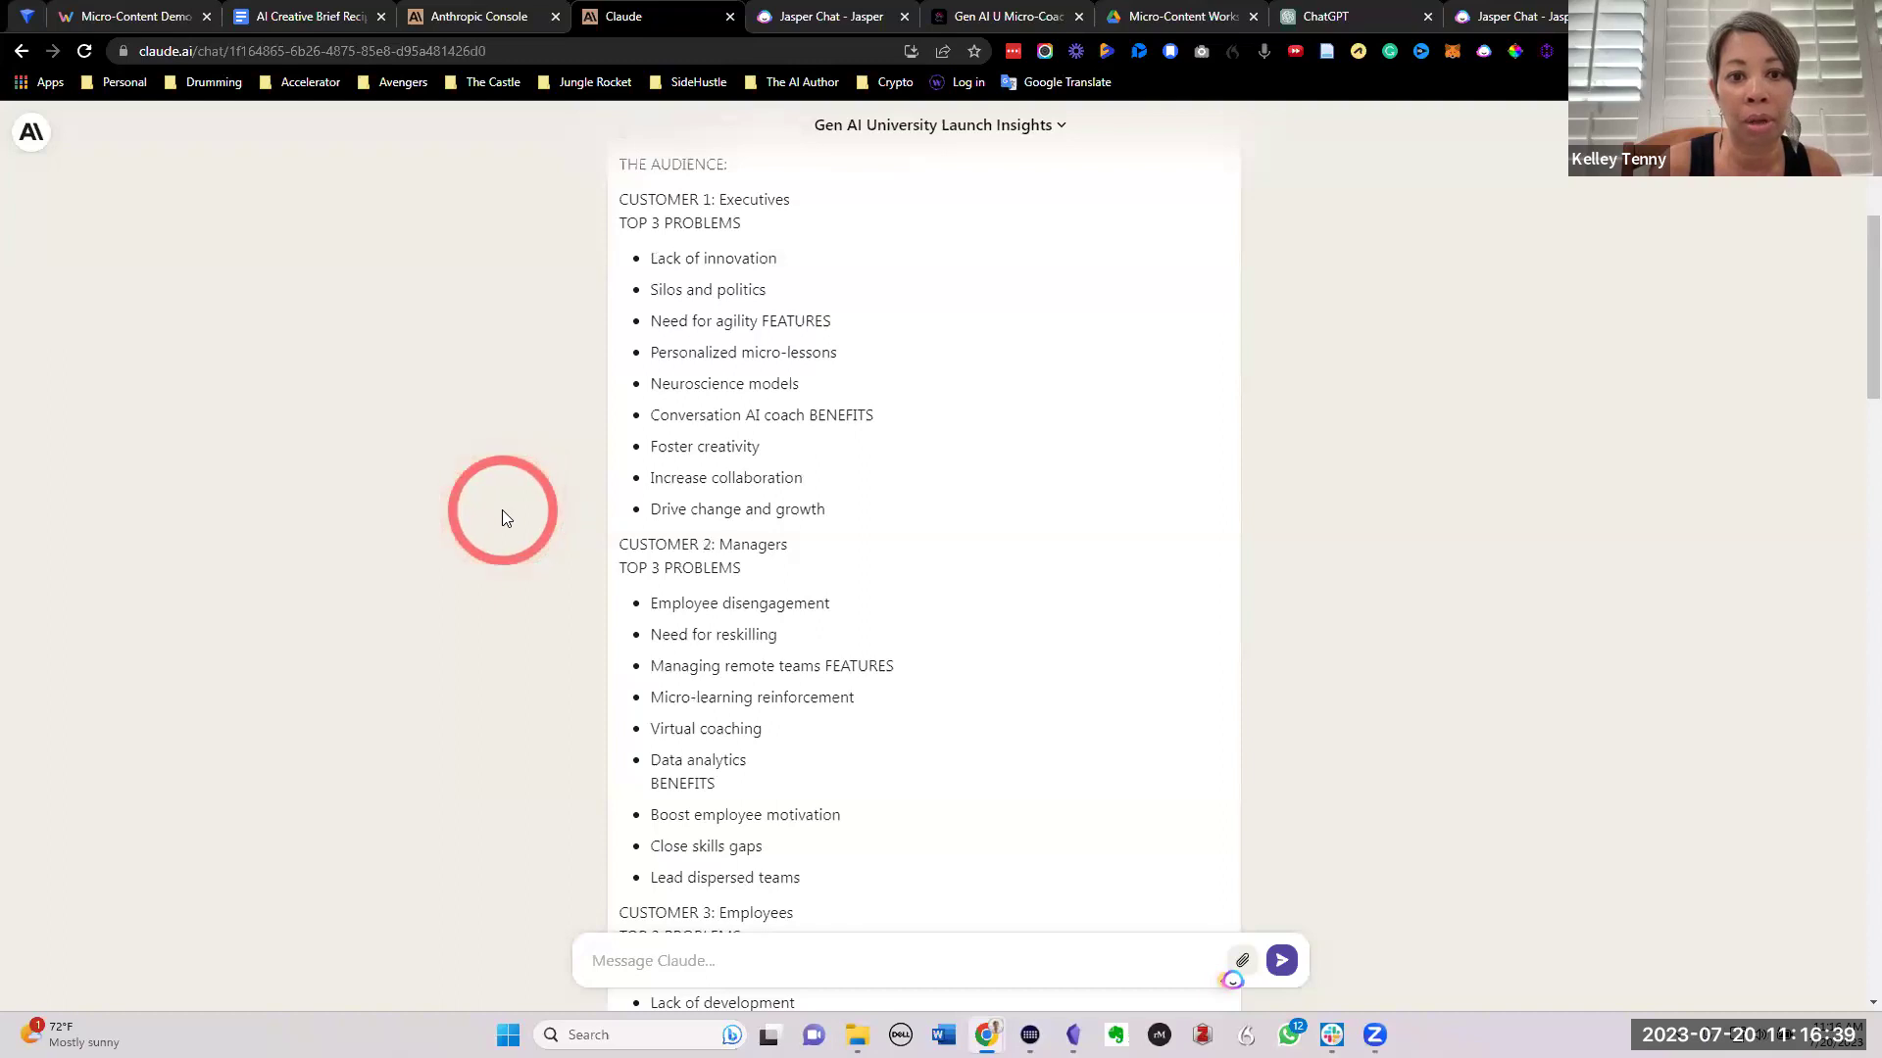
{"action": "scroll", "coordinate": [505, 517], "scroll_direction": "down", "scroll_amount": 1}
{"action": "scroll", "coordinate": [506, 518], "scroll_direction": "down", "scroll_amount": 1}
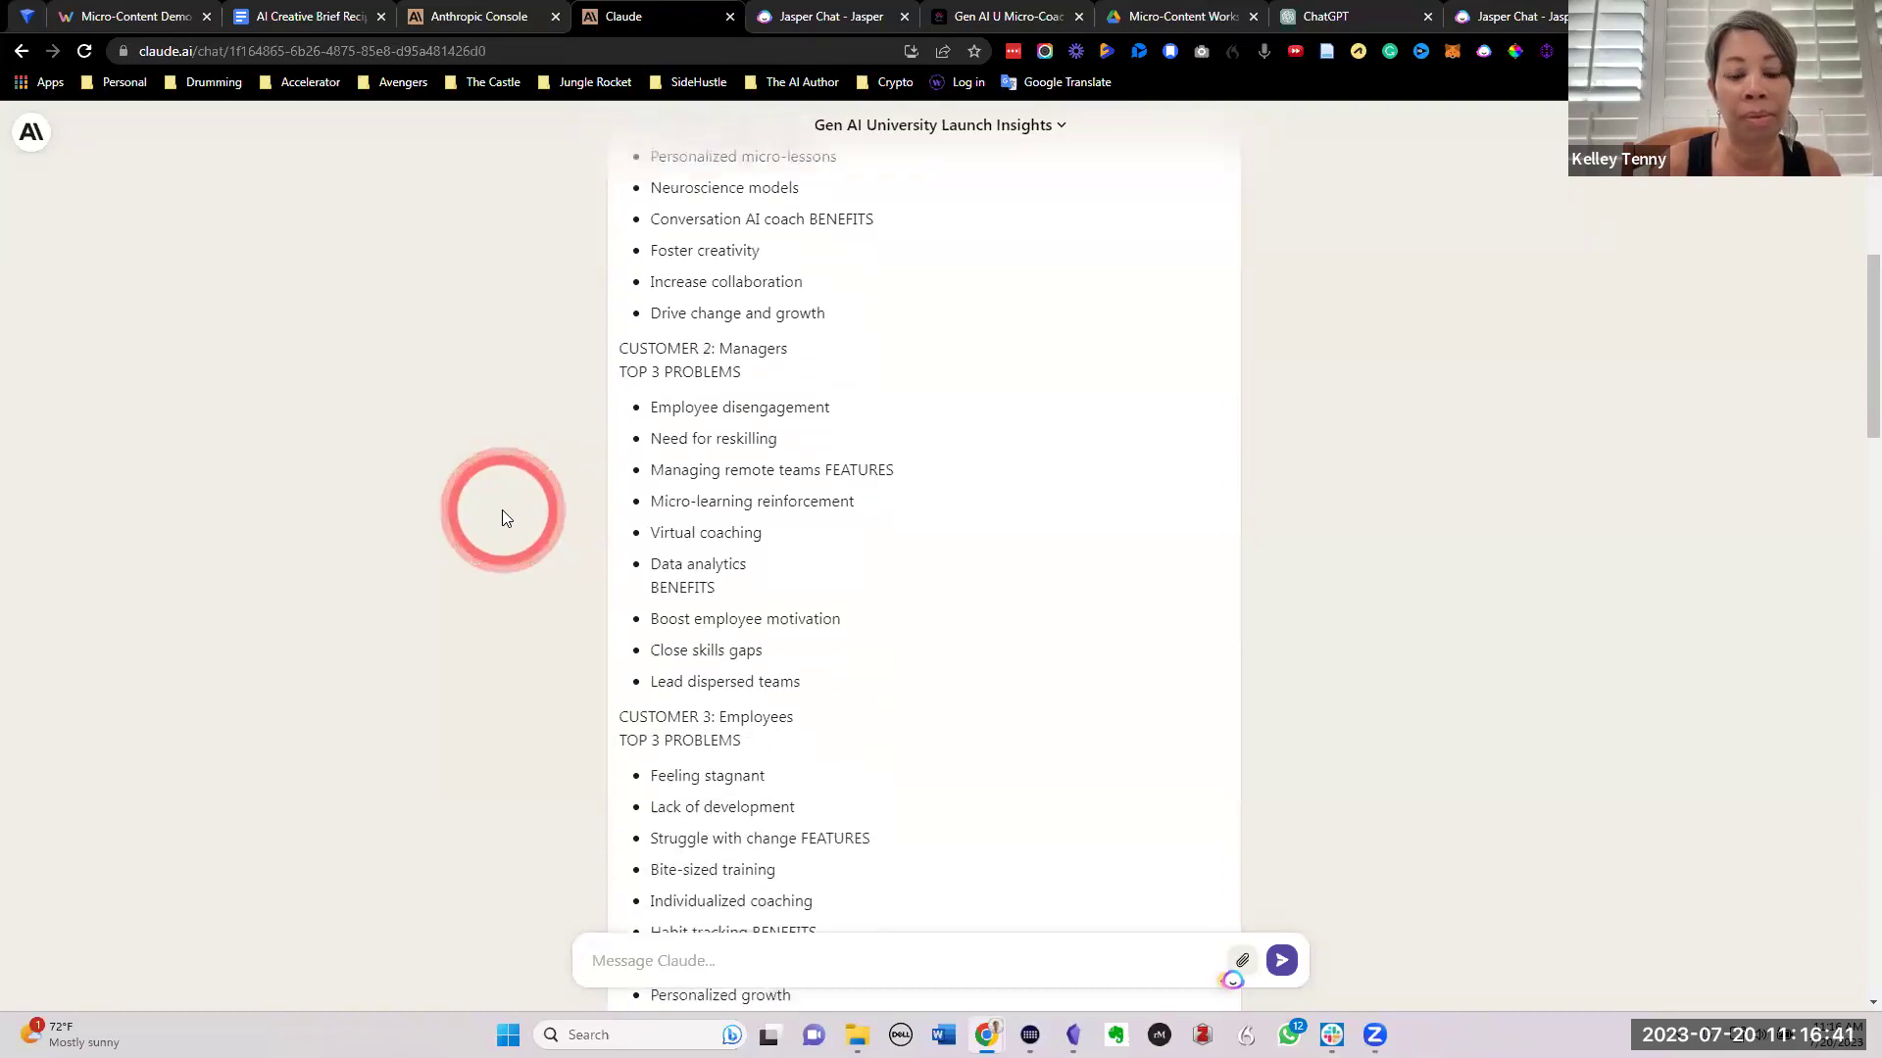
{"action": "scroll", "coordinate": [505, 518], "scroll_direction": "down", "scroll_amount": 1}
{"action": "scroll", "coordinate": [505, 517], "scroll_direction": "down", "scroll_amount": 1}
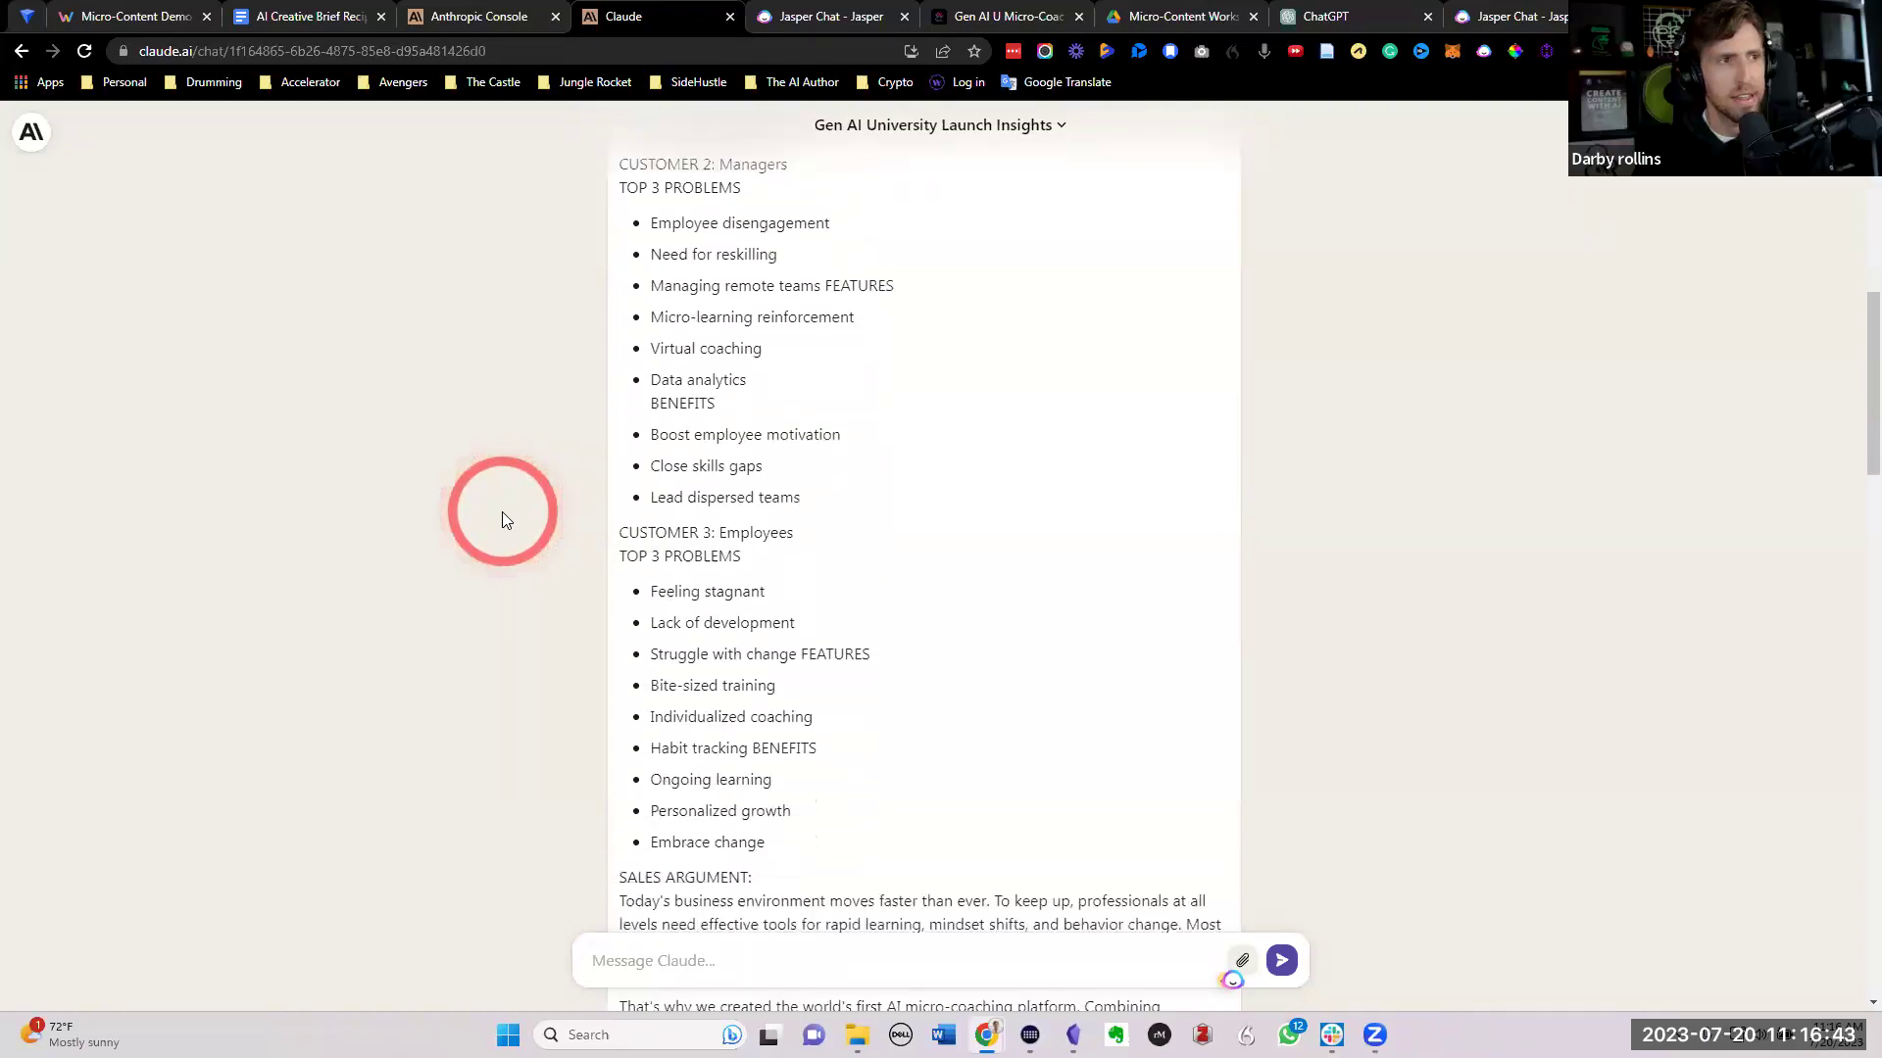
{"action": "scroll", "coordinate": [501, 520], "scroll_direction": "down", "scroll_amount": 2}
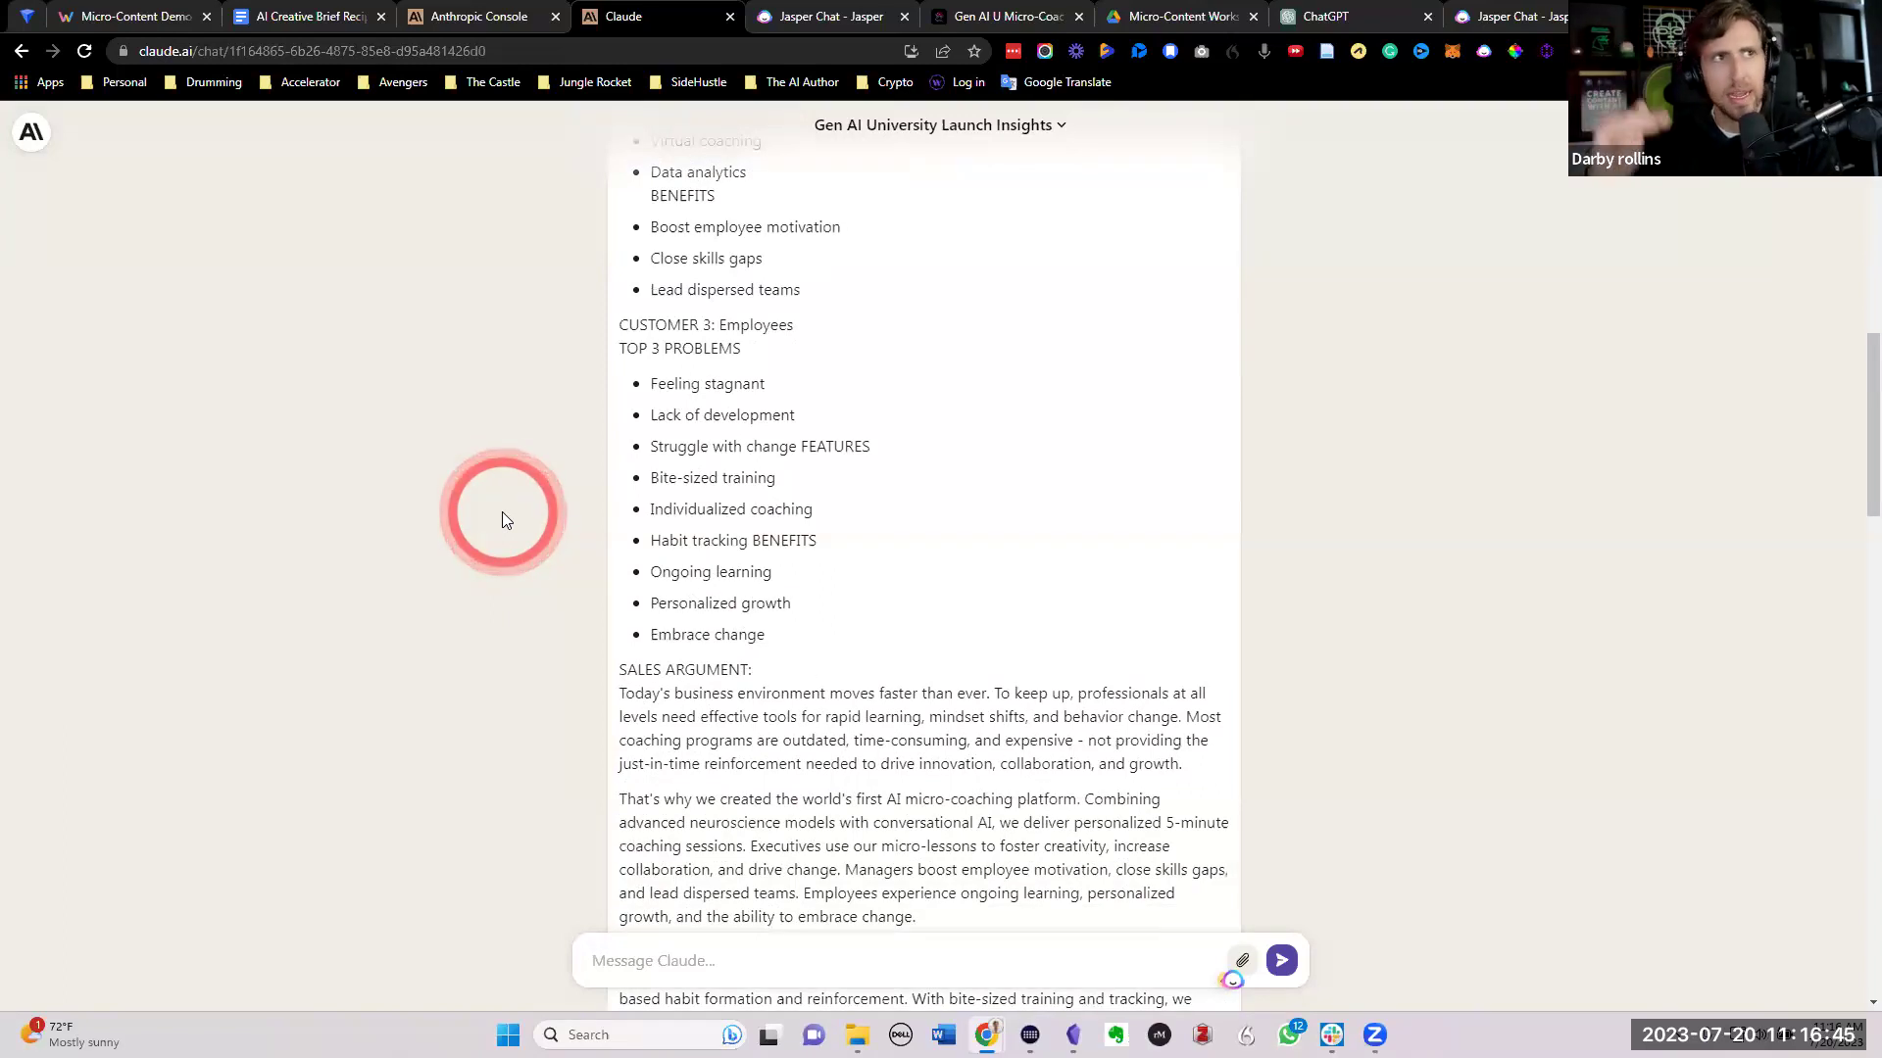
Step: Examine the brief's sales argument, USP statements, power phrases, prime benefits, enabler phrases and elevator pitches
{"action": "scroll", "coordinate": [498, 518], "scroll_direction": "down", "scroll_amount": 1}
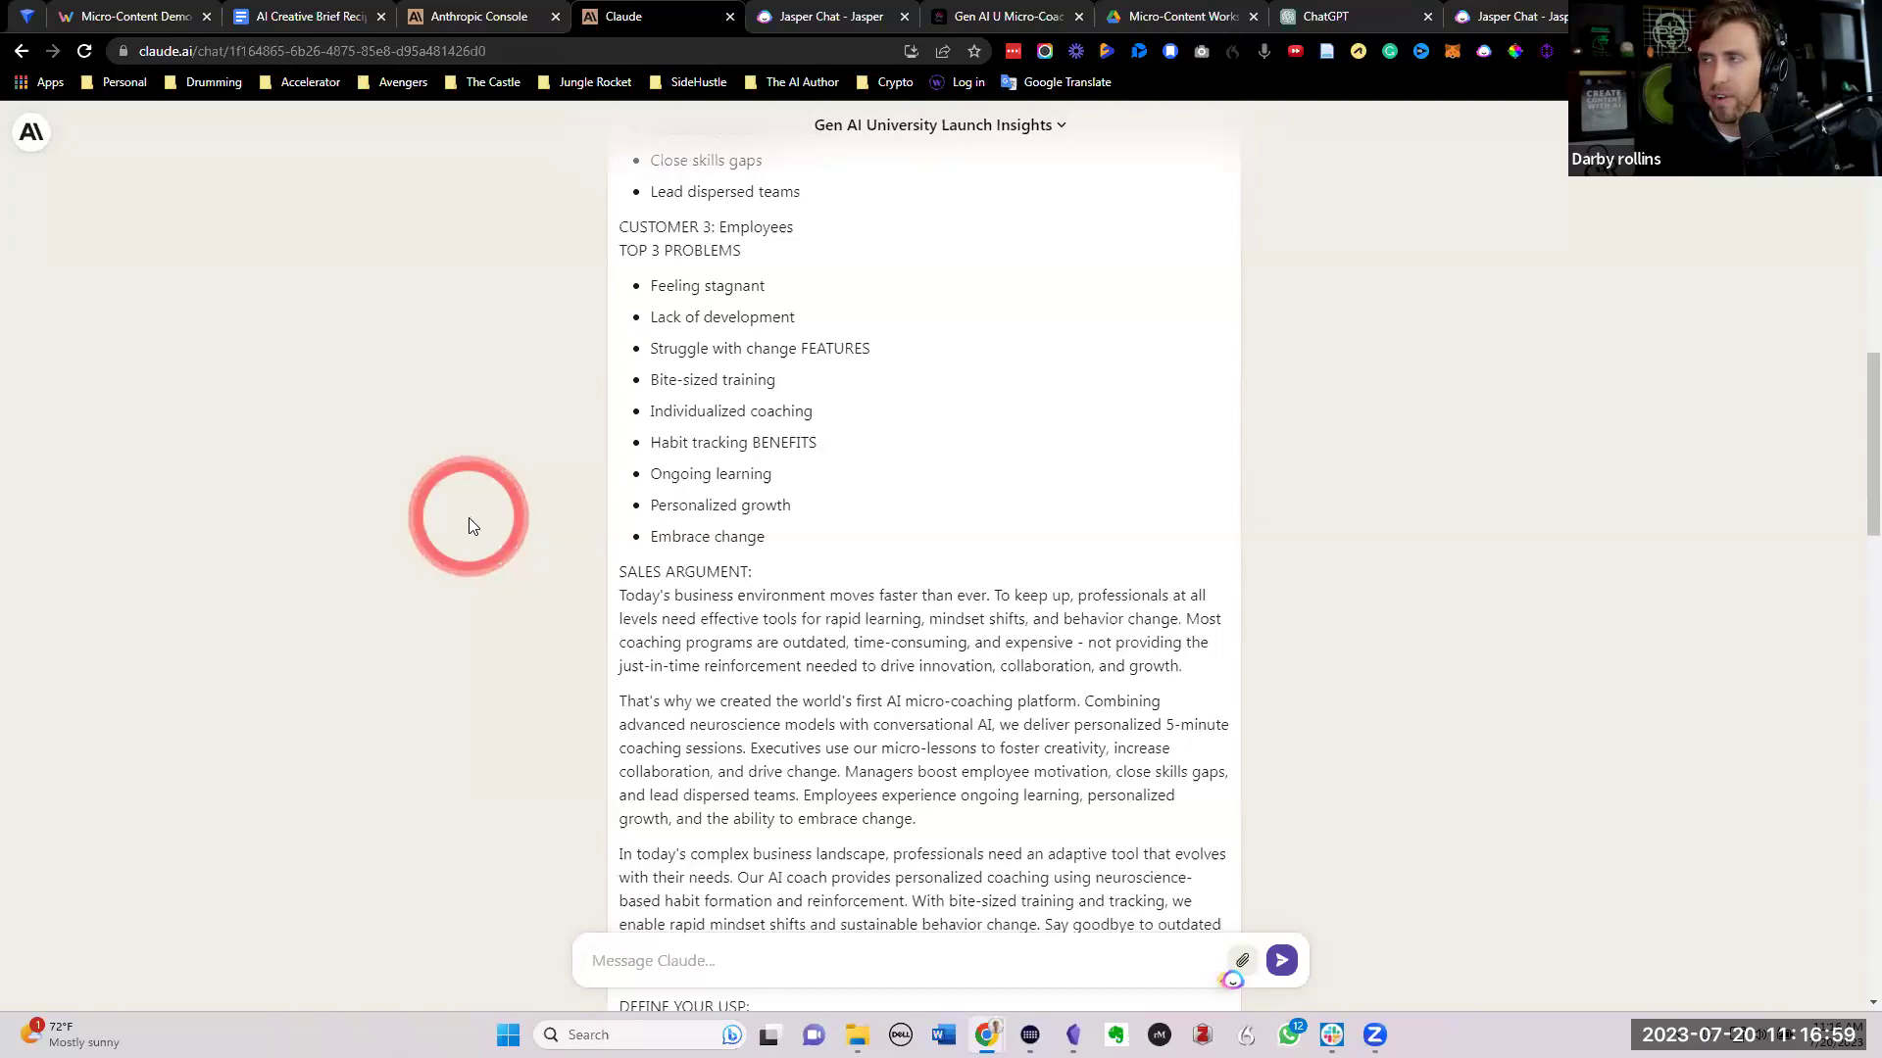
{"action": "scroll", "coordinate": [469, 518], "scroll_direction": "down", "scroll_amount": 1}
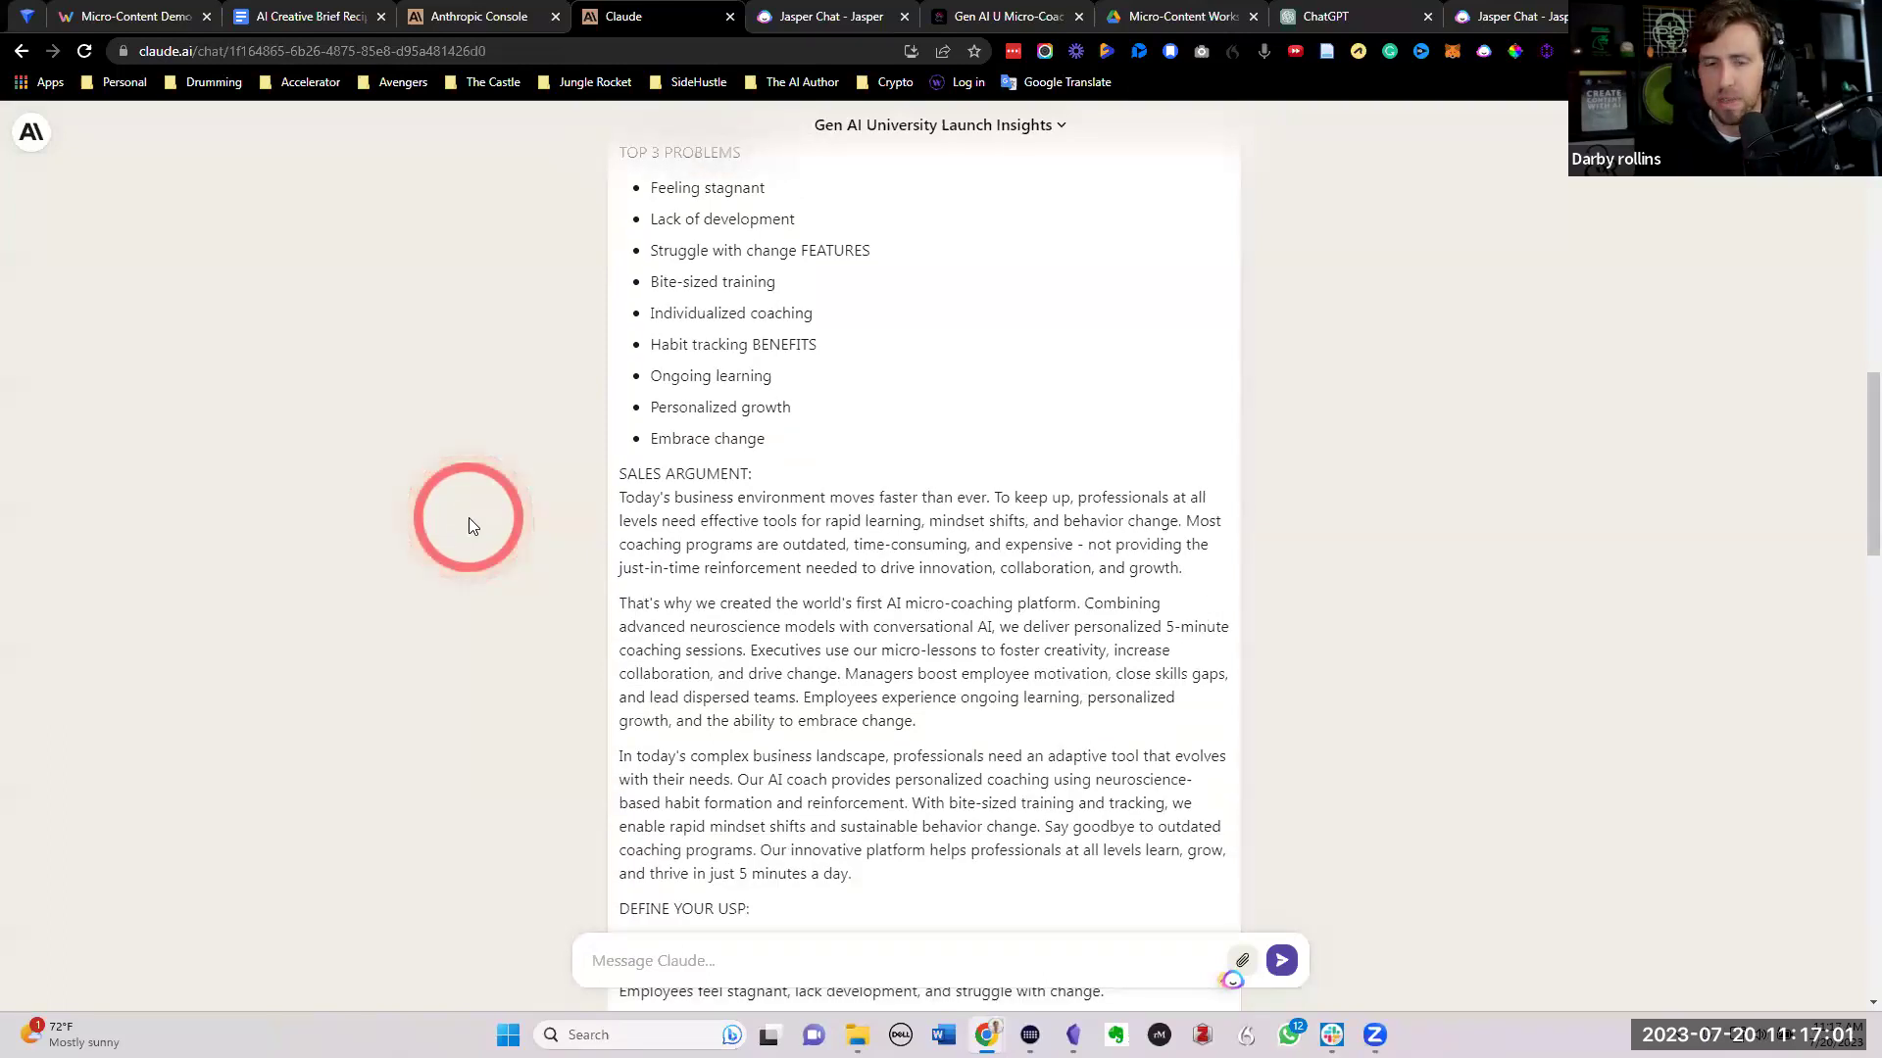
{"action": "scroll", "coordinate": [469, 525], "scroll_direction": "down", "scroll_amount": 1}
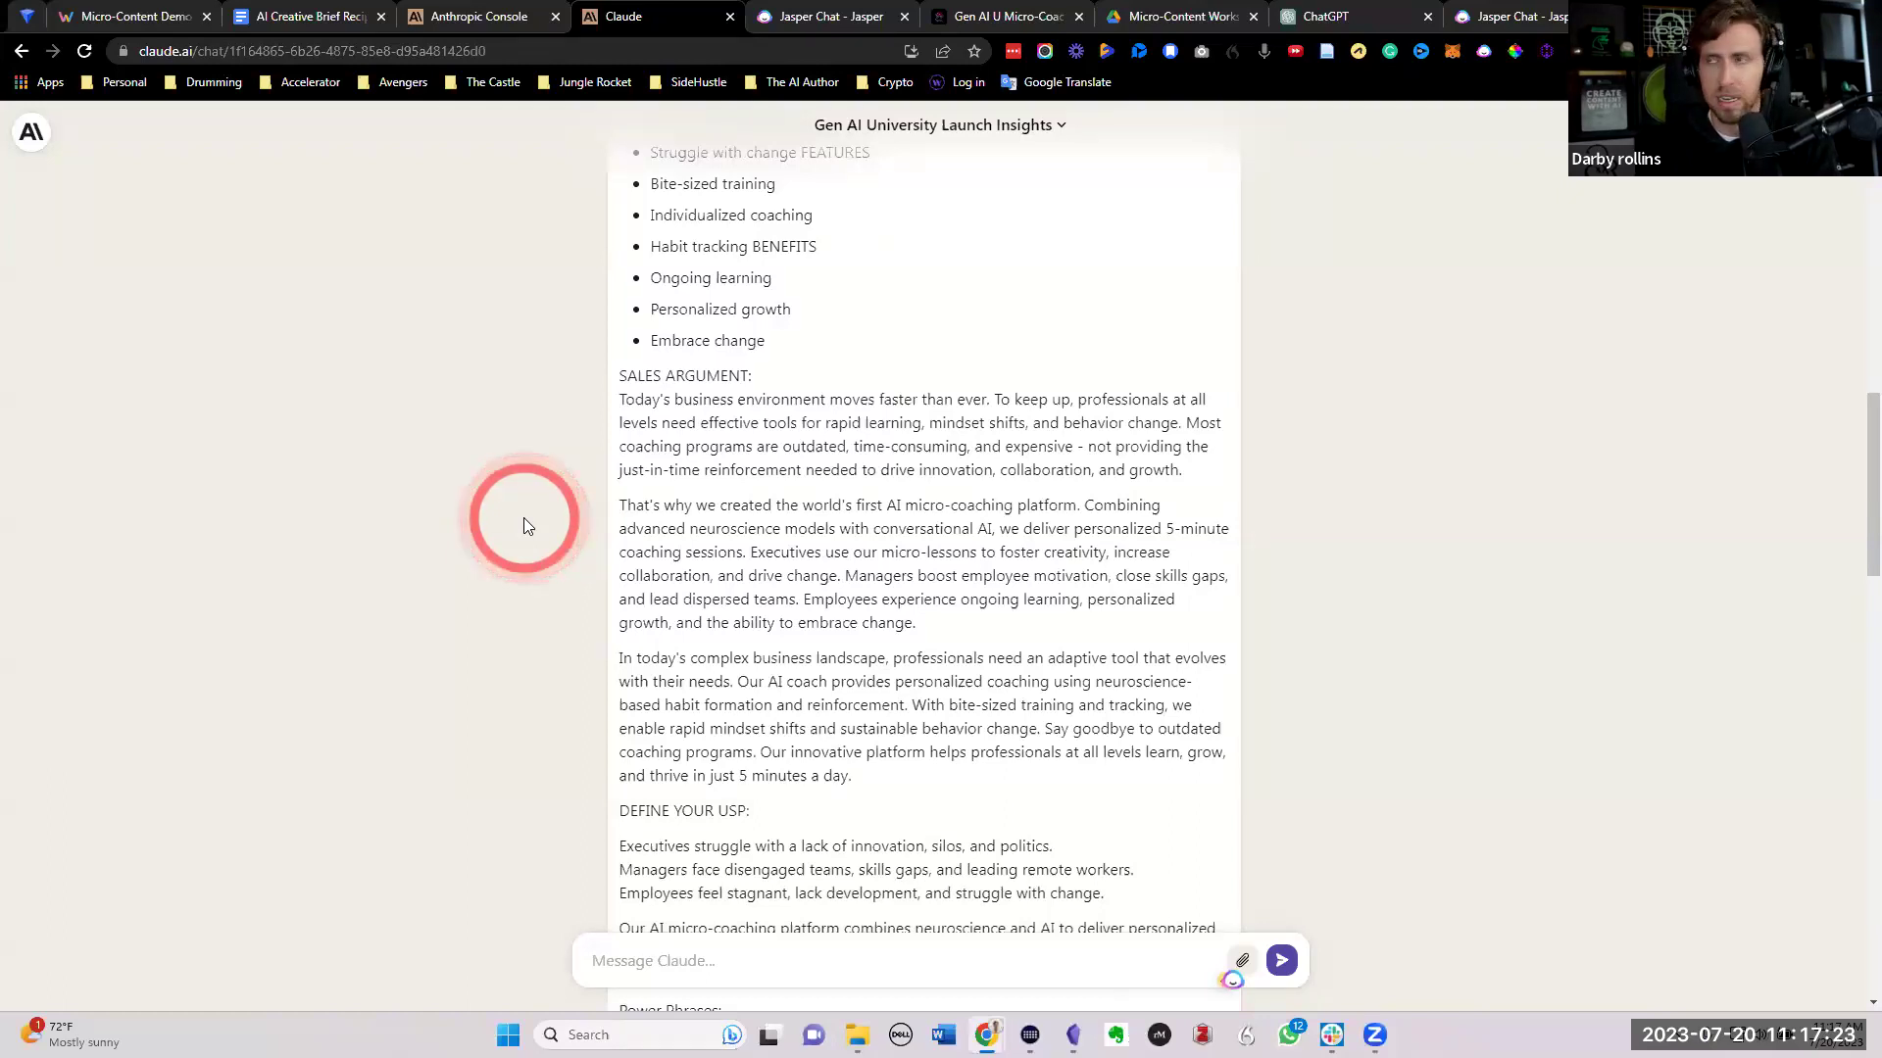
{"action": "scroll", "coordinate": [524, 517], "scroll_direction": "down", "scroll_amount": 1}
{"action": "scroll", "coordinate": [523, 517], "scroll_direction": "down", "scroll_amount": 1}
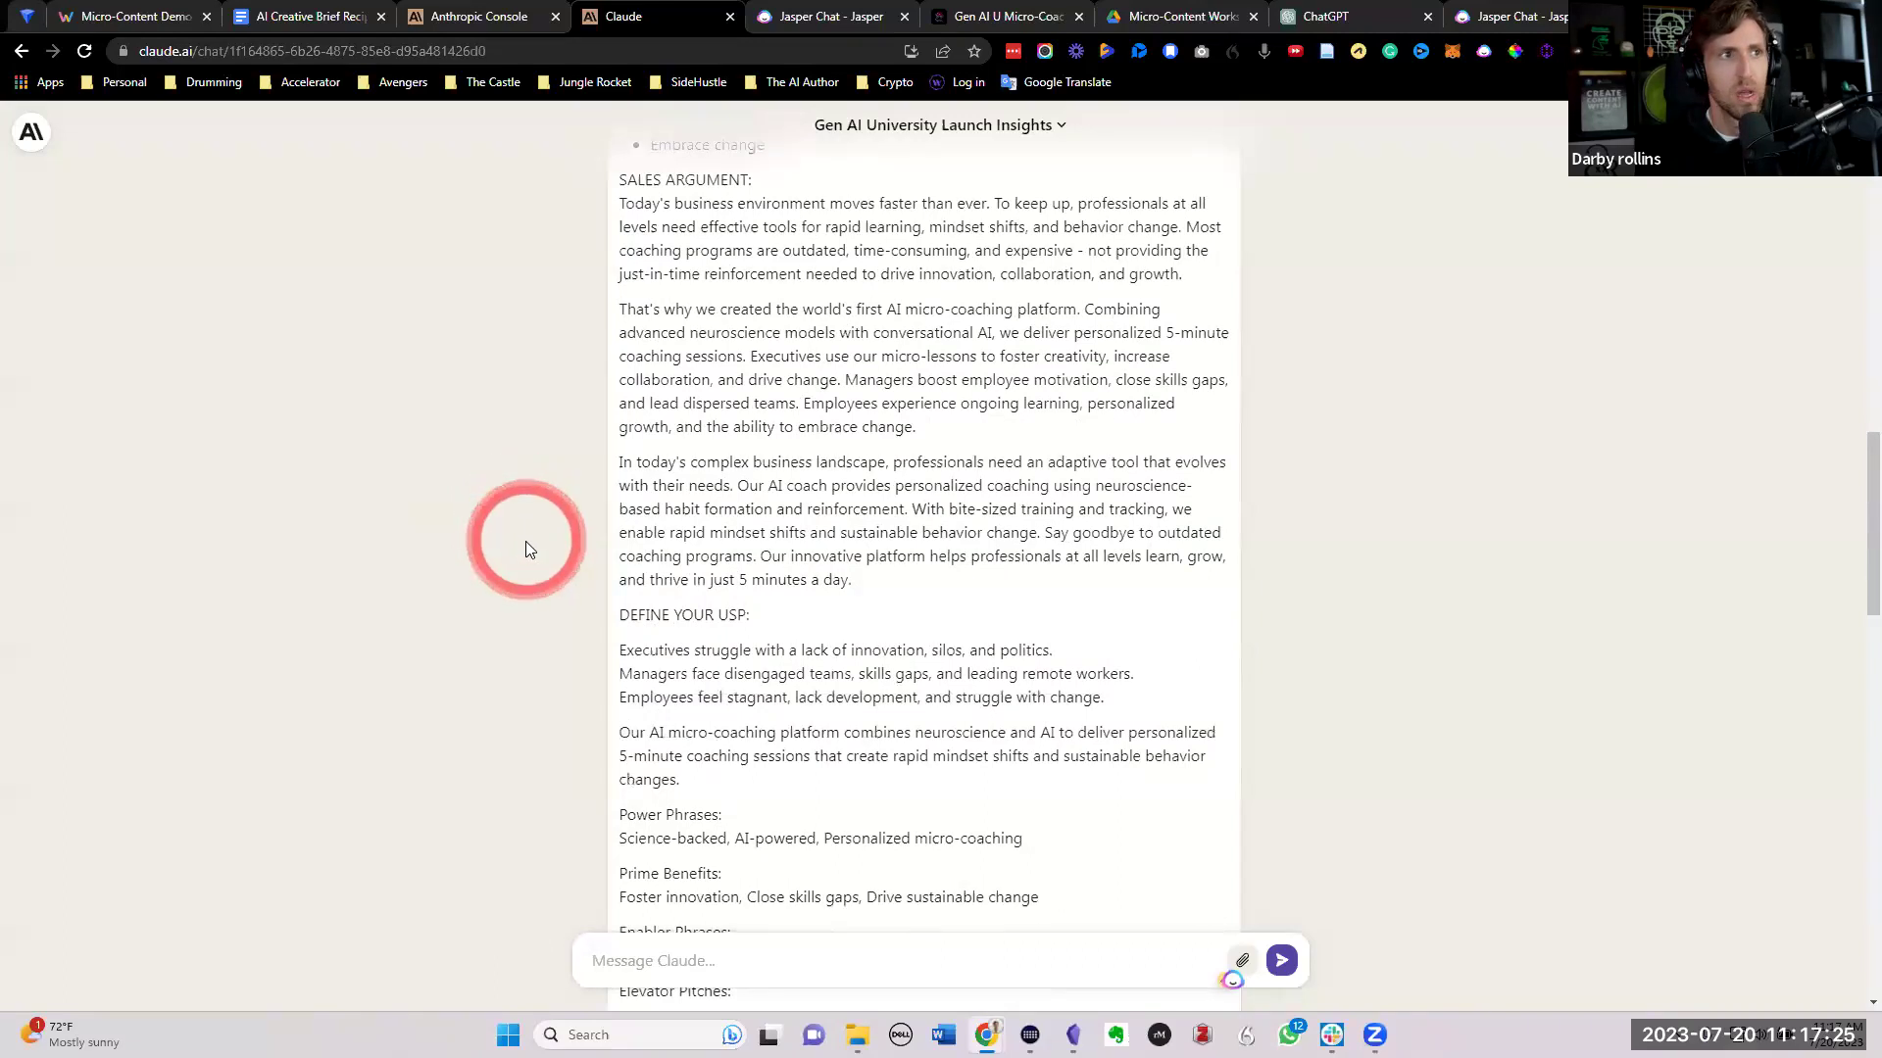
{"action": "scroll", "coordinate": [579, 584], "scroll_direction": "down", "scroll_amount": 1}
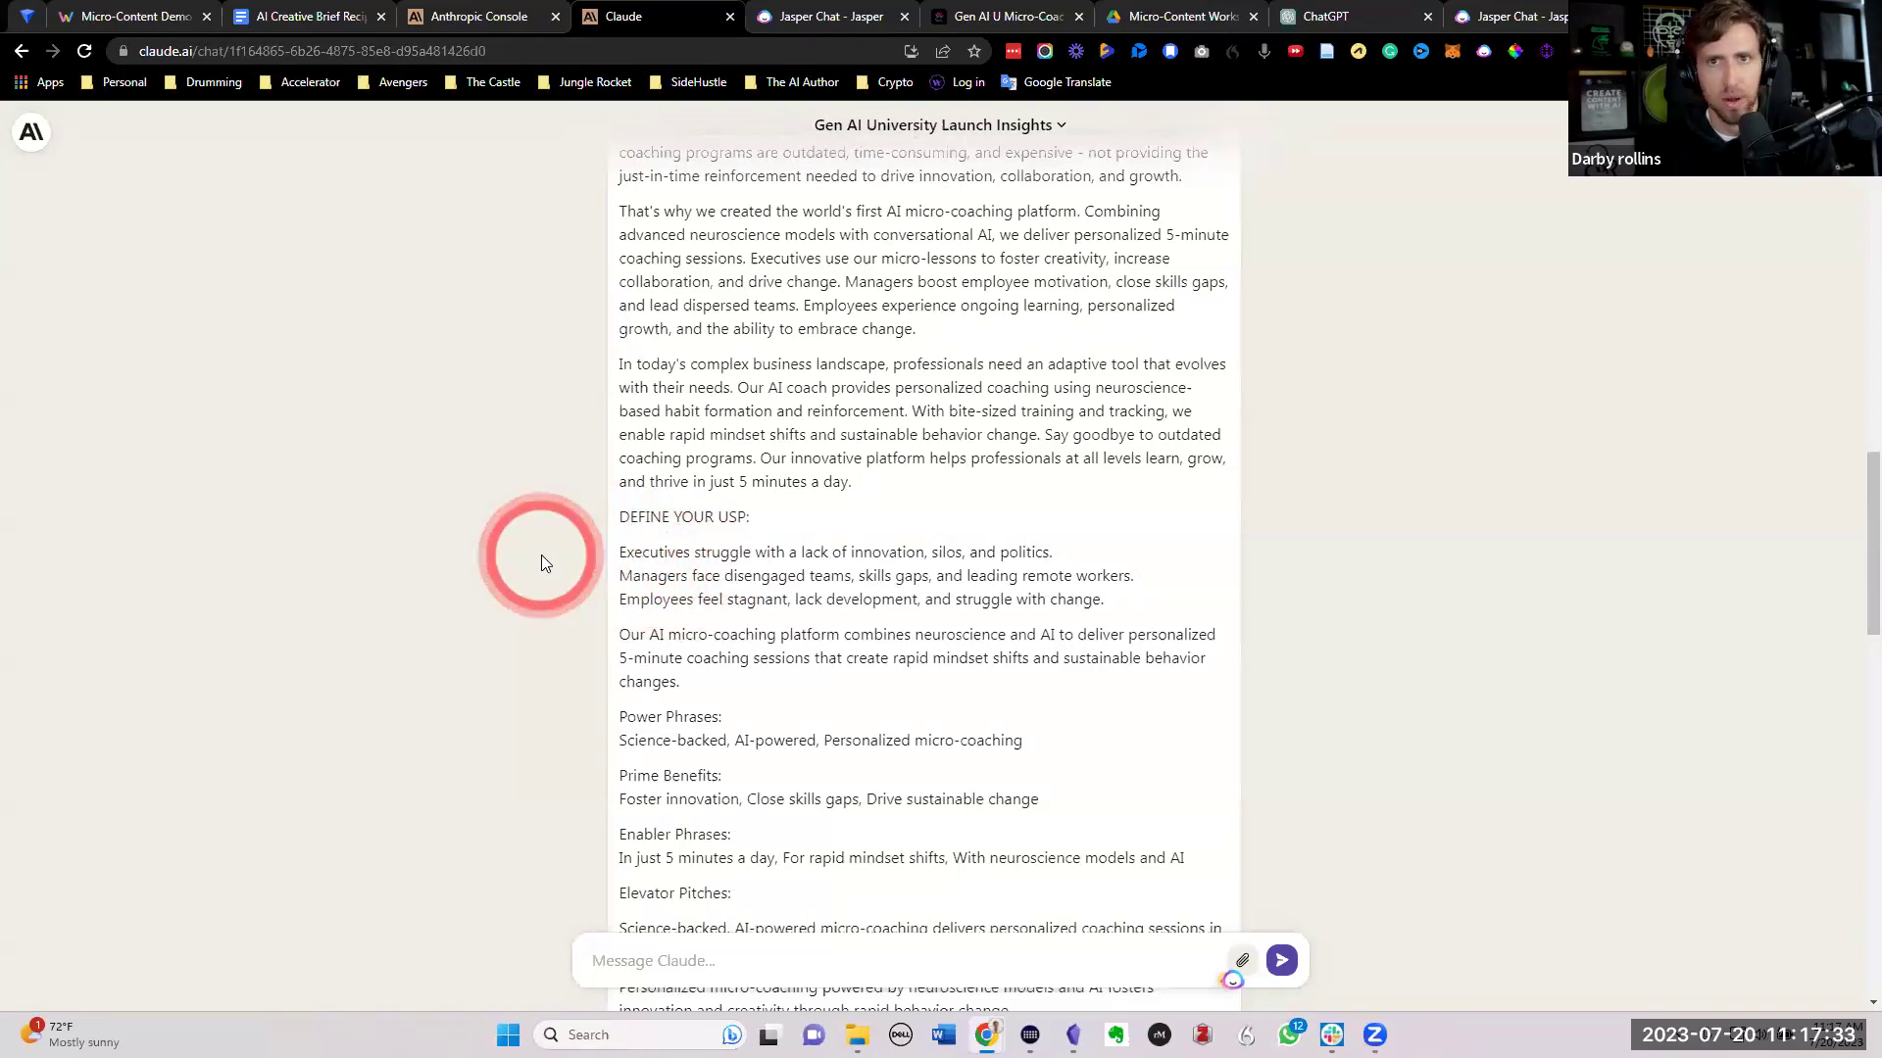
{"action": "scroll", "coordinate": [545, 556], "scroll_direction": "down", "scroll_amount": 1}
{"action": "mouse_move", "coordinate": [619, 454]}
{"action": "left_mouse_down"}
{"action": "mouse_move", "coordinate": [1122, 450]}
{"action": "mouse_move", "coordinate": [622, 472]}
{"action": "left_mouse_up"}
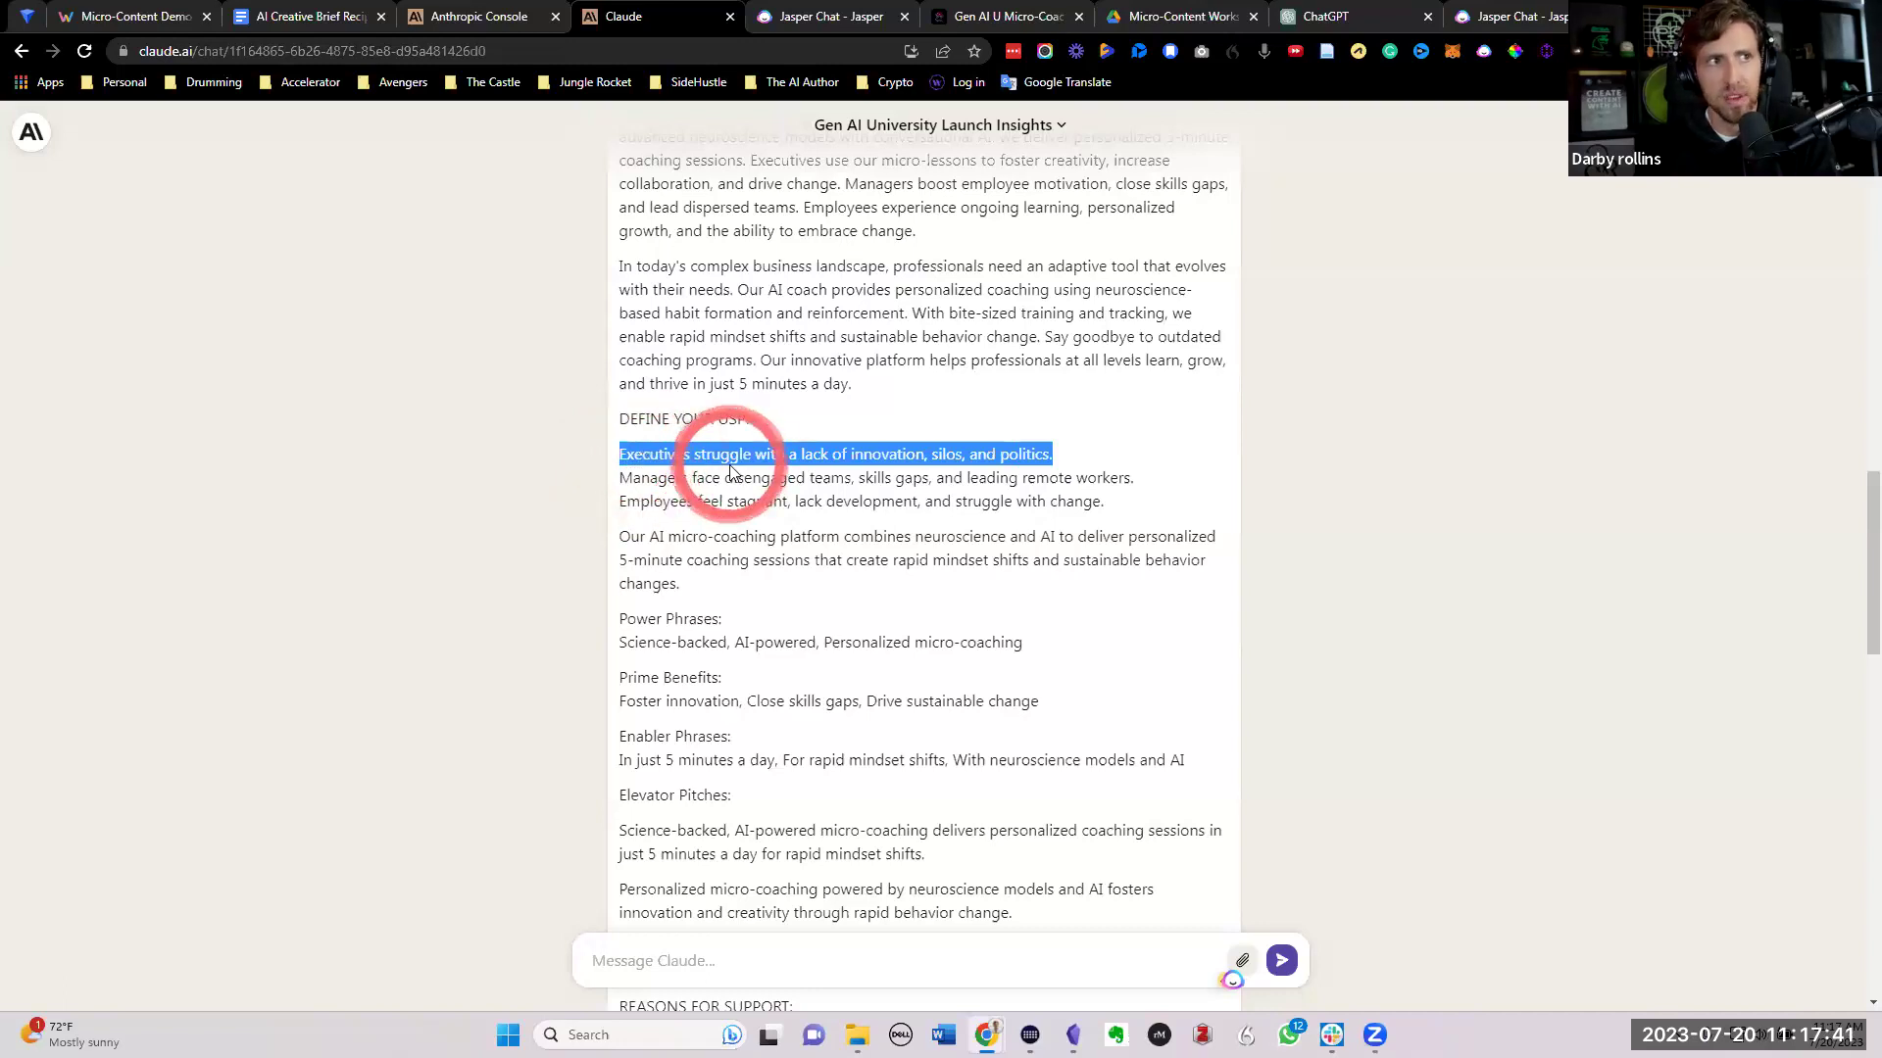
{"action": "scroll", "coordinate": [725, 466], "scroll_direction": "down", "scroll_amount": 1}
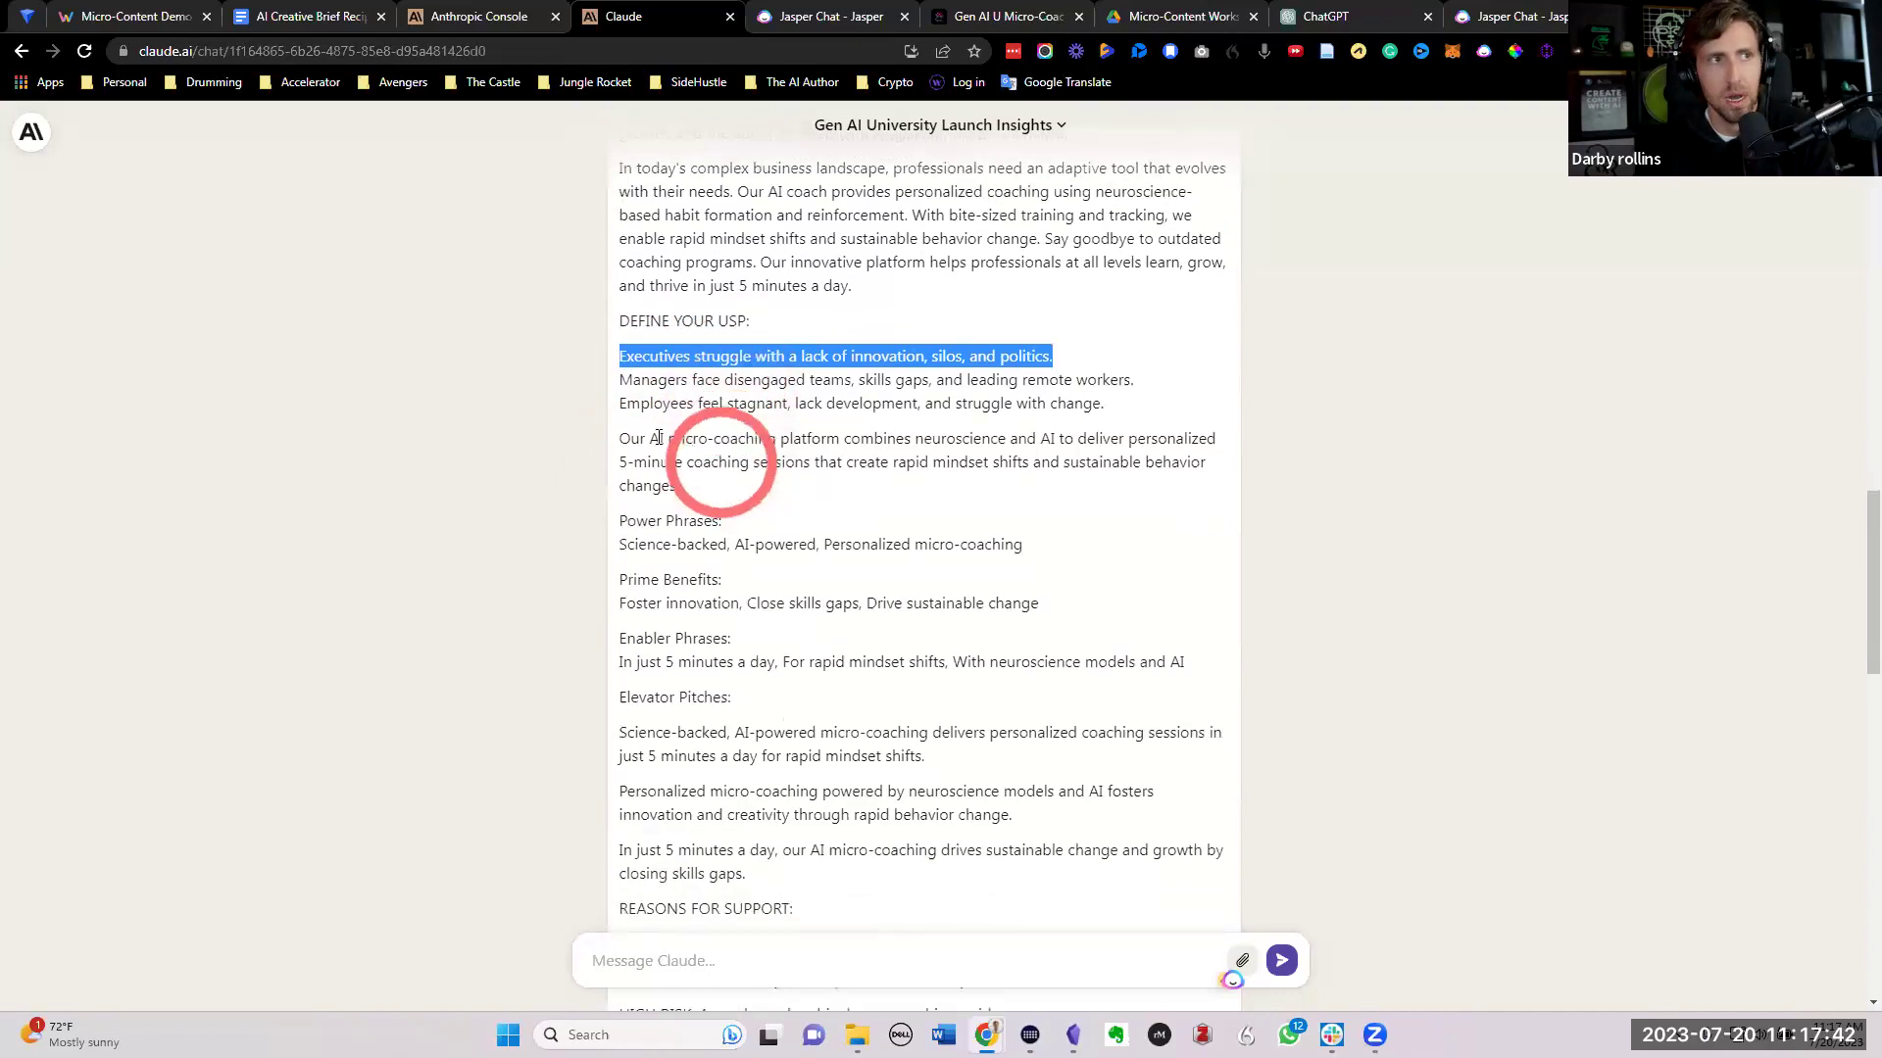
{"action": "left_click", "coordinate": [623, 380]}
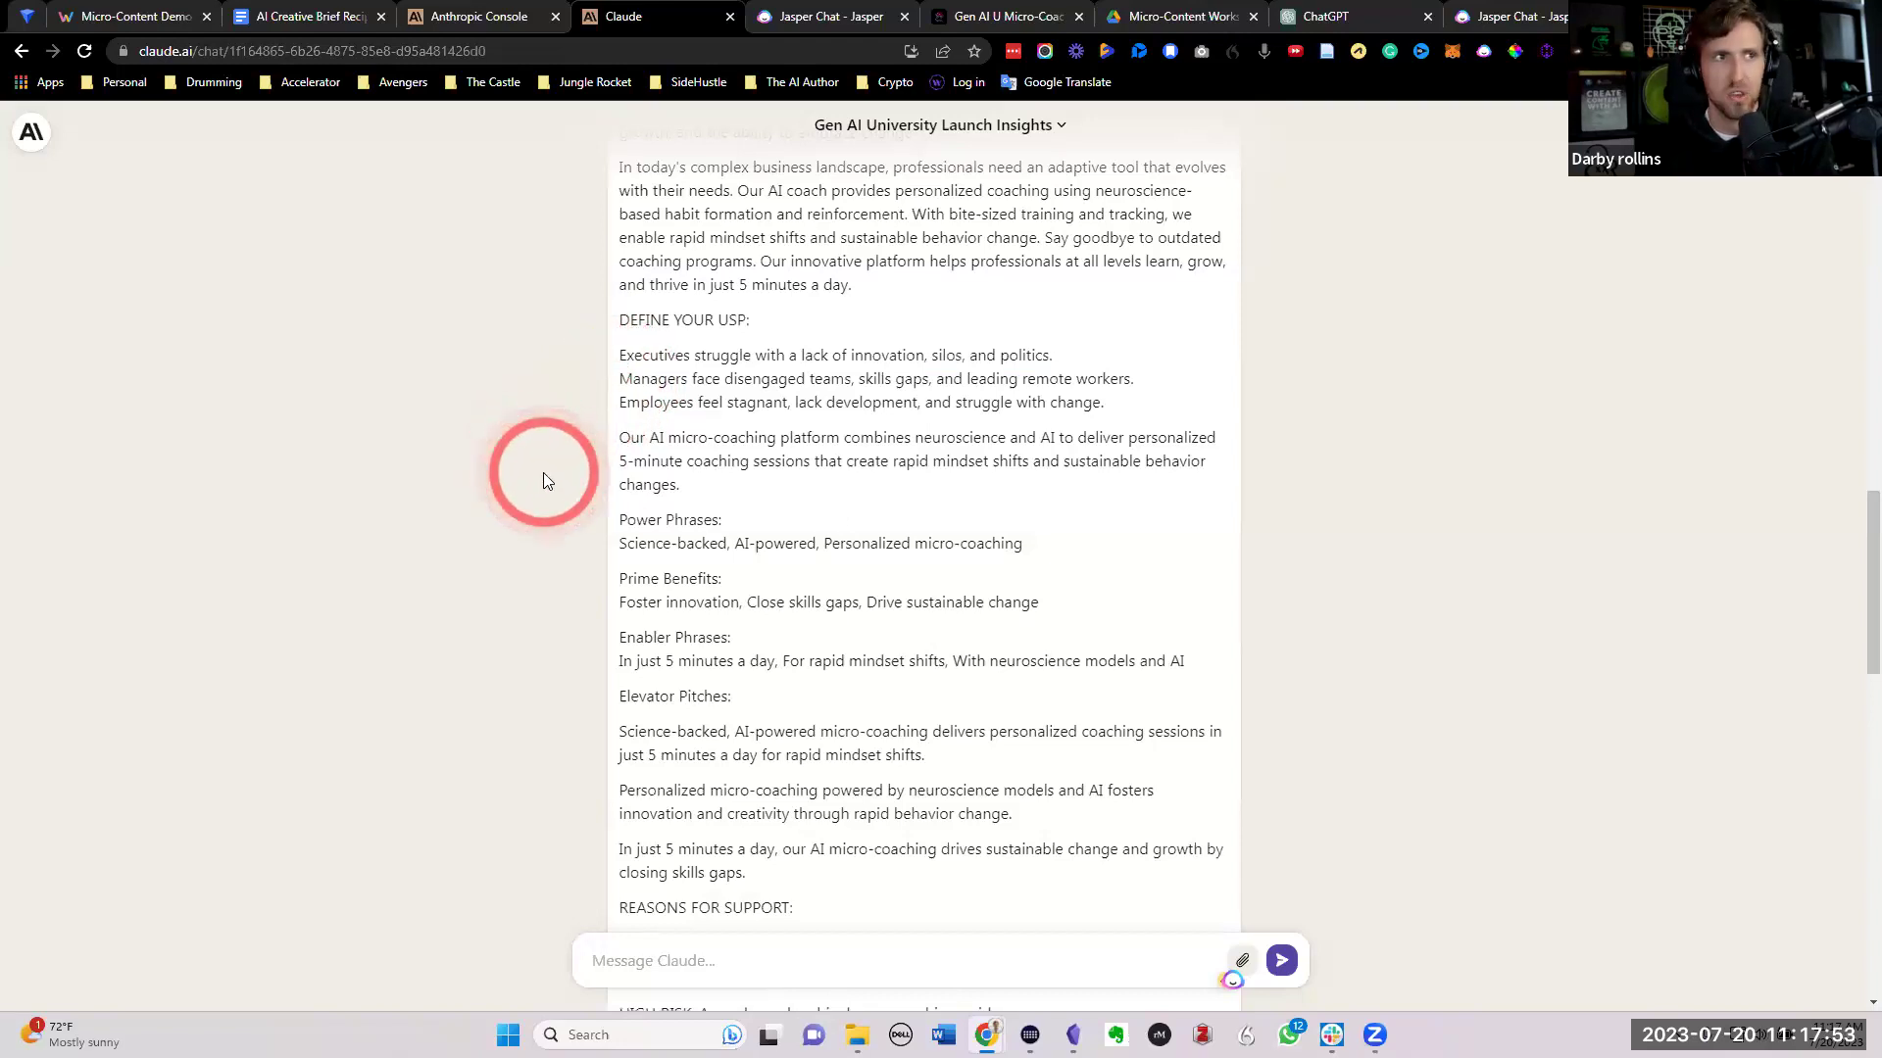
{"action": "scroll", "coordinate": [543, 472], "scroll_direction": "down", "scroll_amount": 1}
{"action": "scroll", "coordinate": [557, 519], "scroll_direction": "down", "scroll_amount": 1}
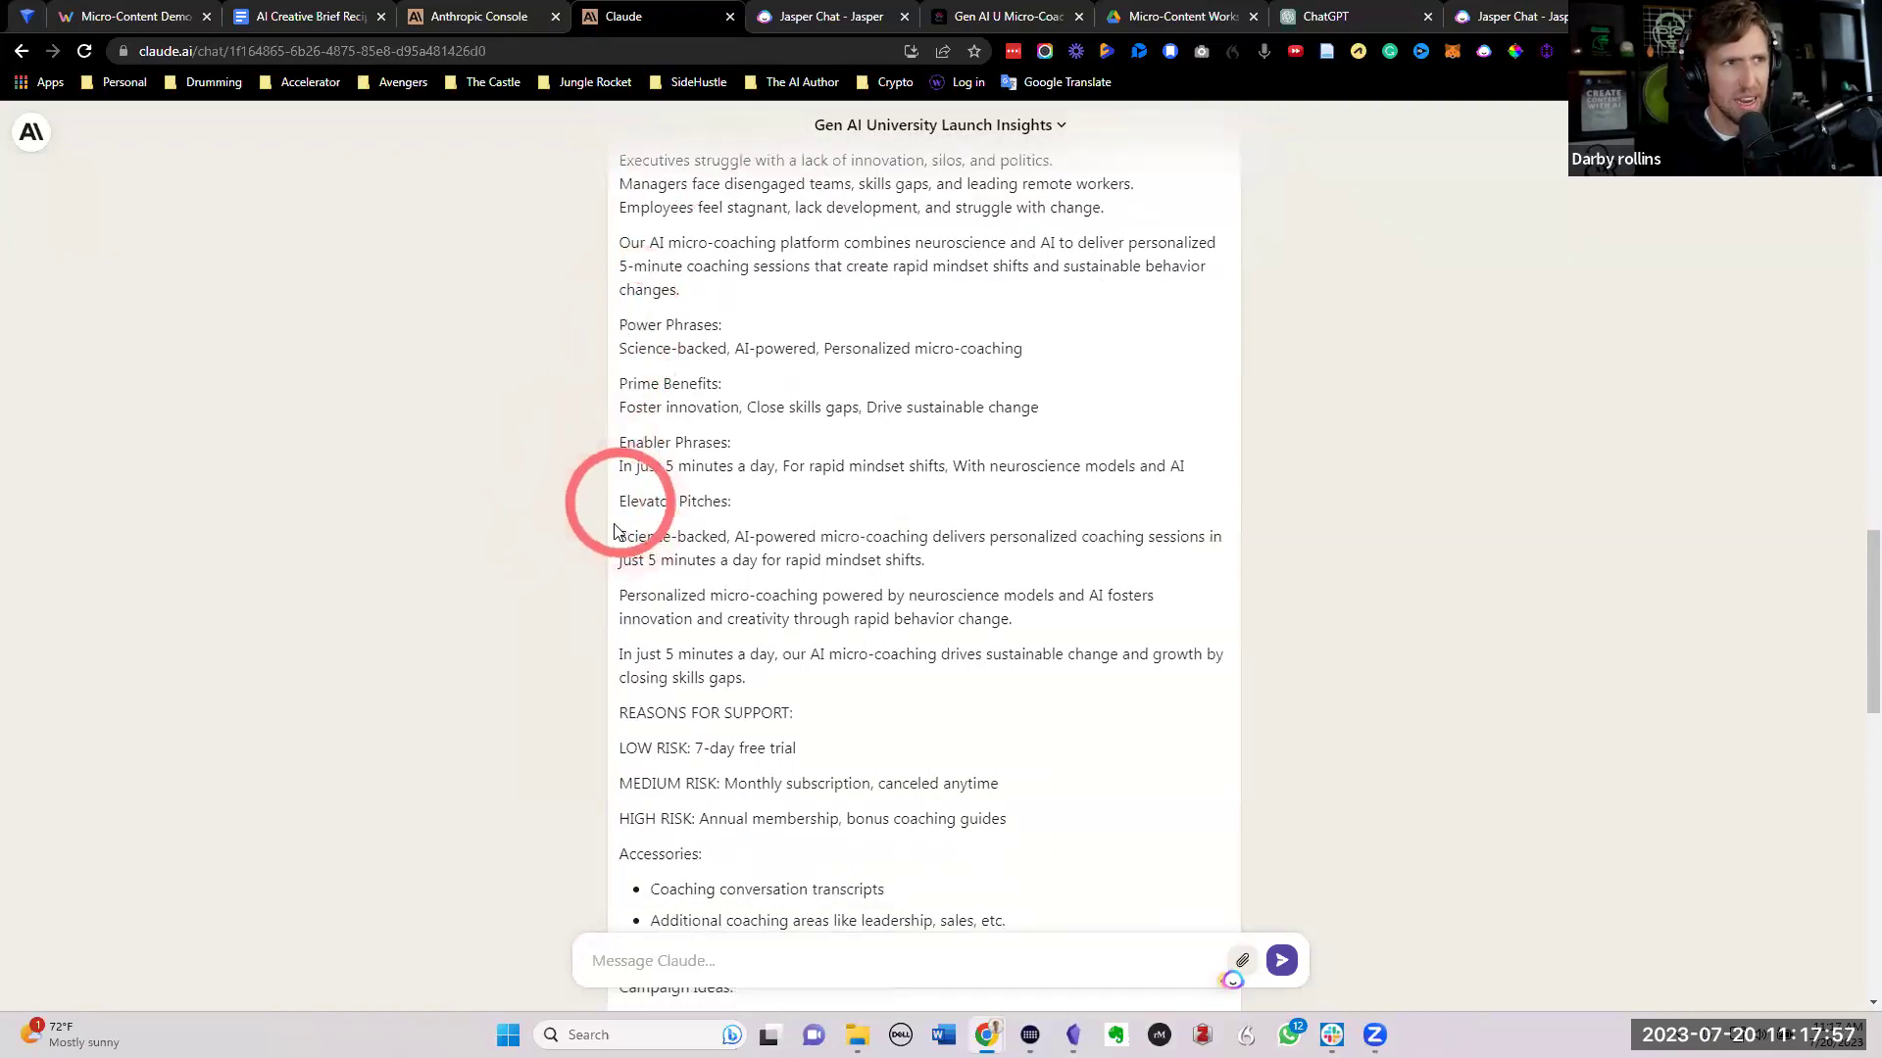
Step: Read the brief's elevator pitches and the low-, medium- and high-risk offers under Reasons for Support
{"action": "left_click_drag", "start_coordinate": [619, 536], "coordinate": [496, 596]}
{"action": "left_click", "coordinate": [494, 596]}
{"action": "scroll", "coordinate": [498, 596], "scroll_direction": "down", "scroll_amount": 1}
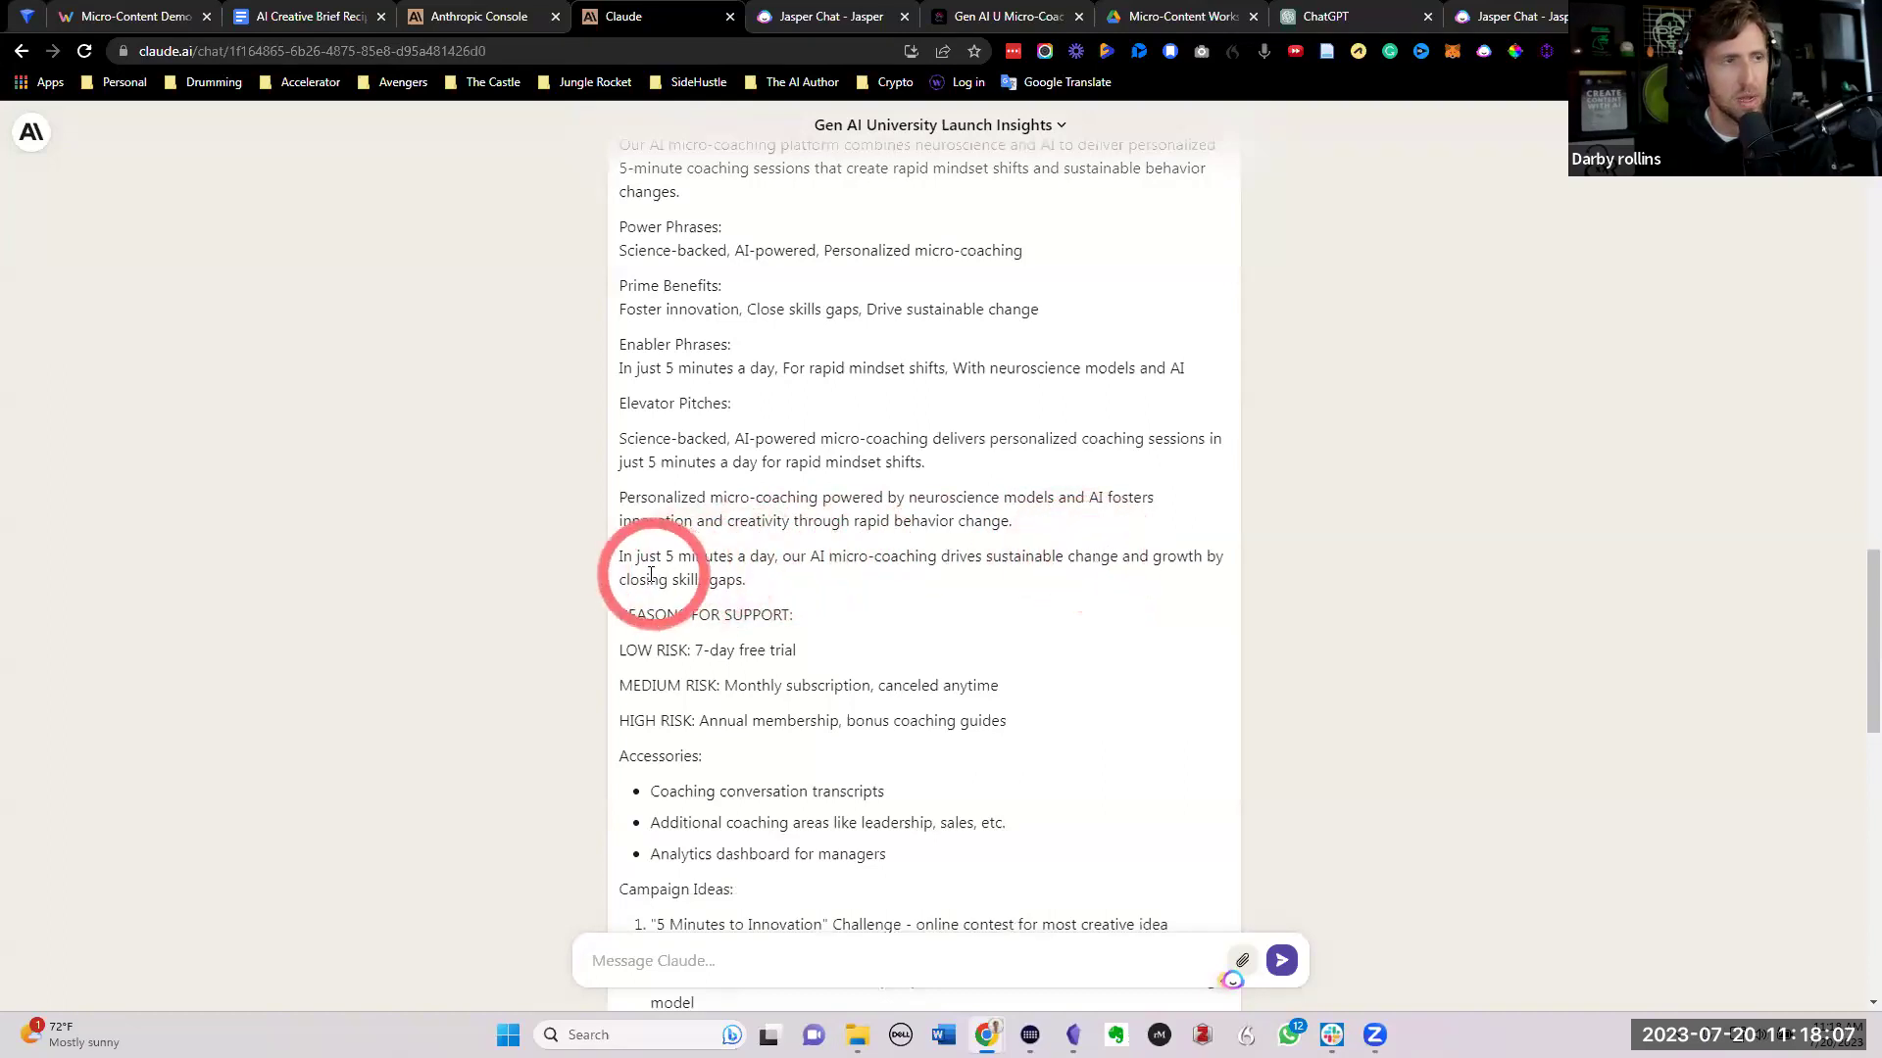
{"action": "scroll", "coordinate": [537, 576], "scroll_direction": "down", "scroll_amount": 1}
{"action": "scroll", "coordinate": [567, 537], "scroll_direction": "down", "scroll_amount": 2}
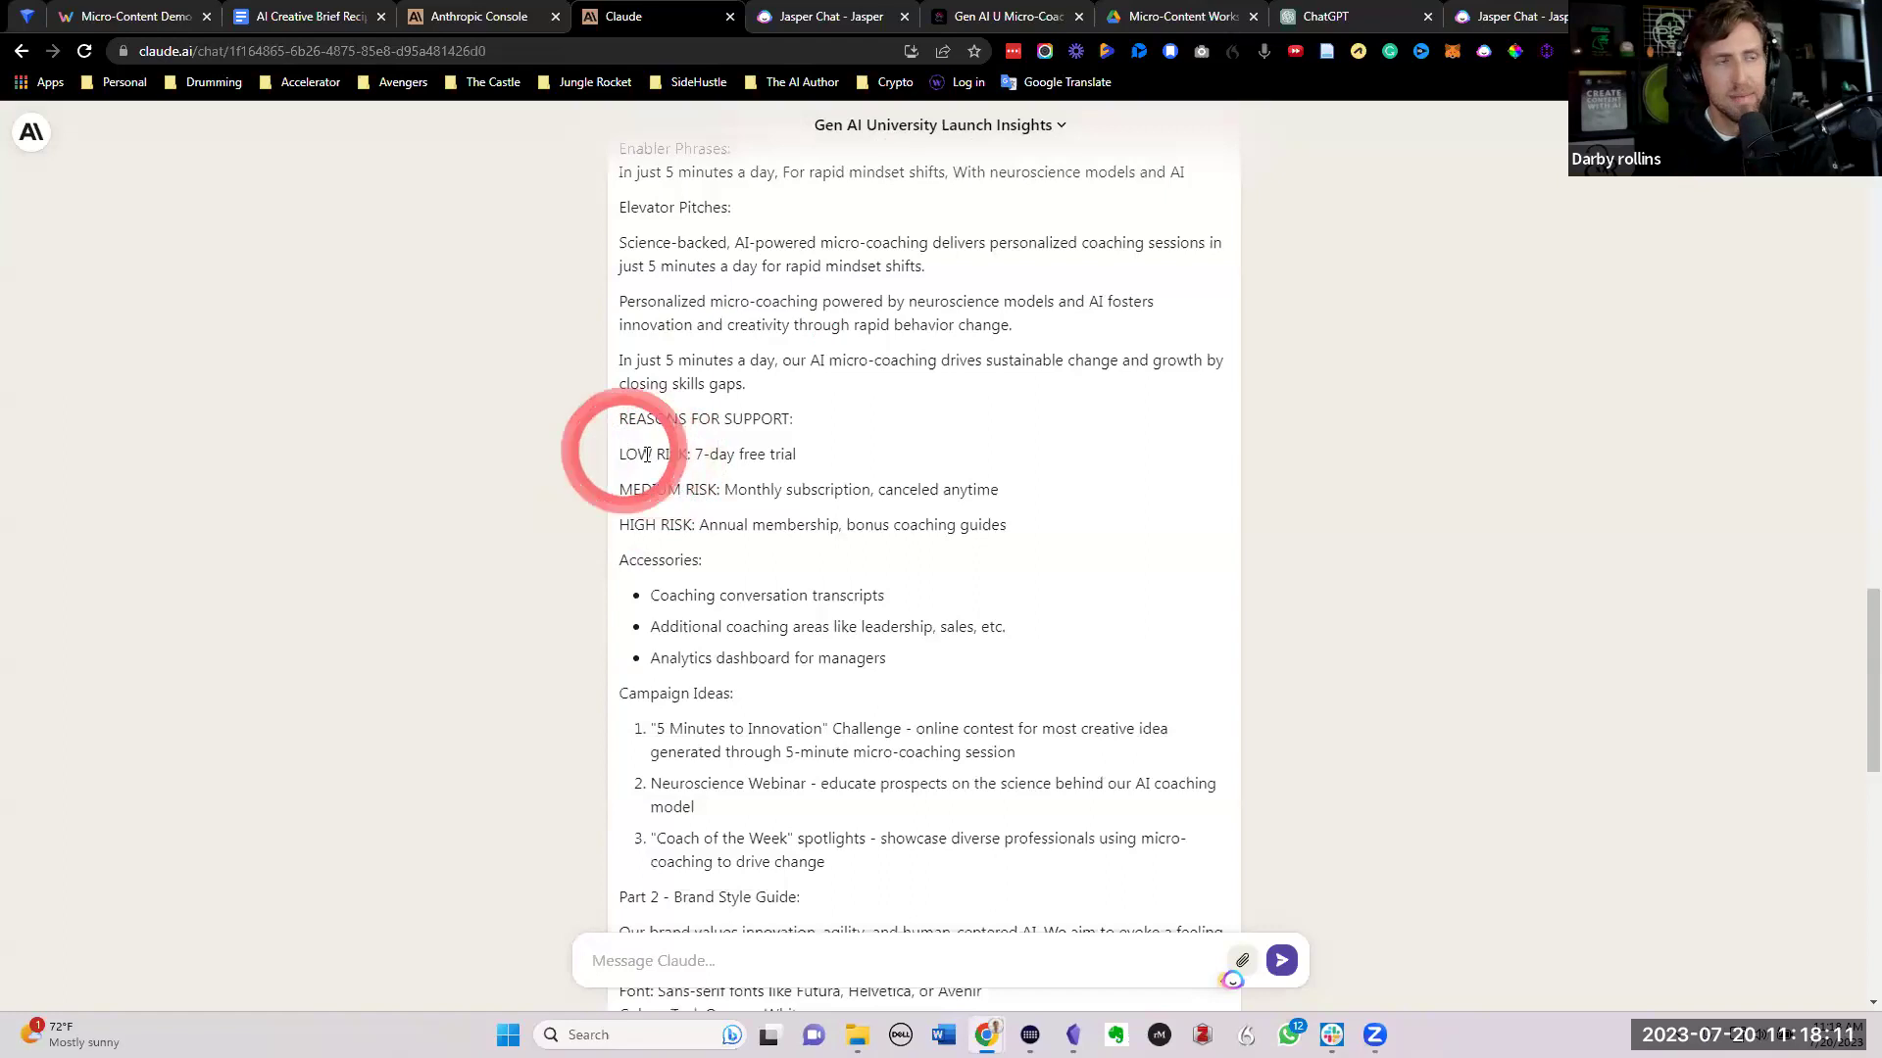
{"action": "left_click_drag", "start_coordinate": [623, 455], "coordinate": [809, 463]}
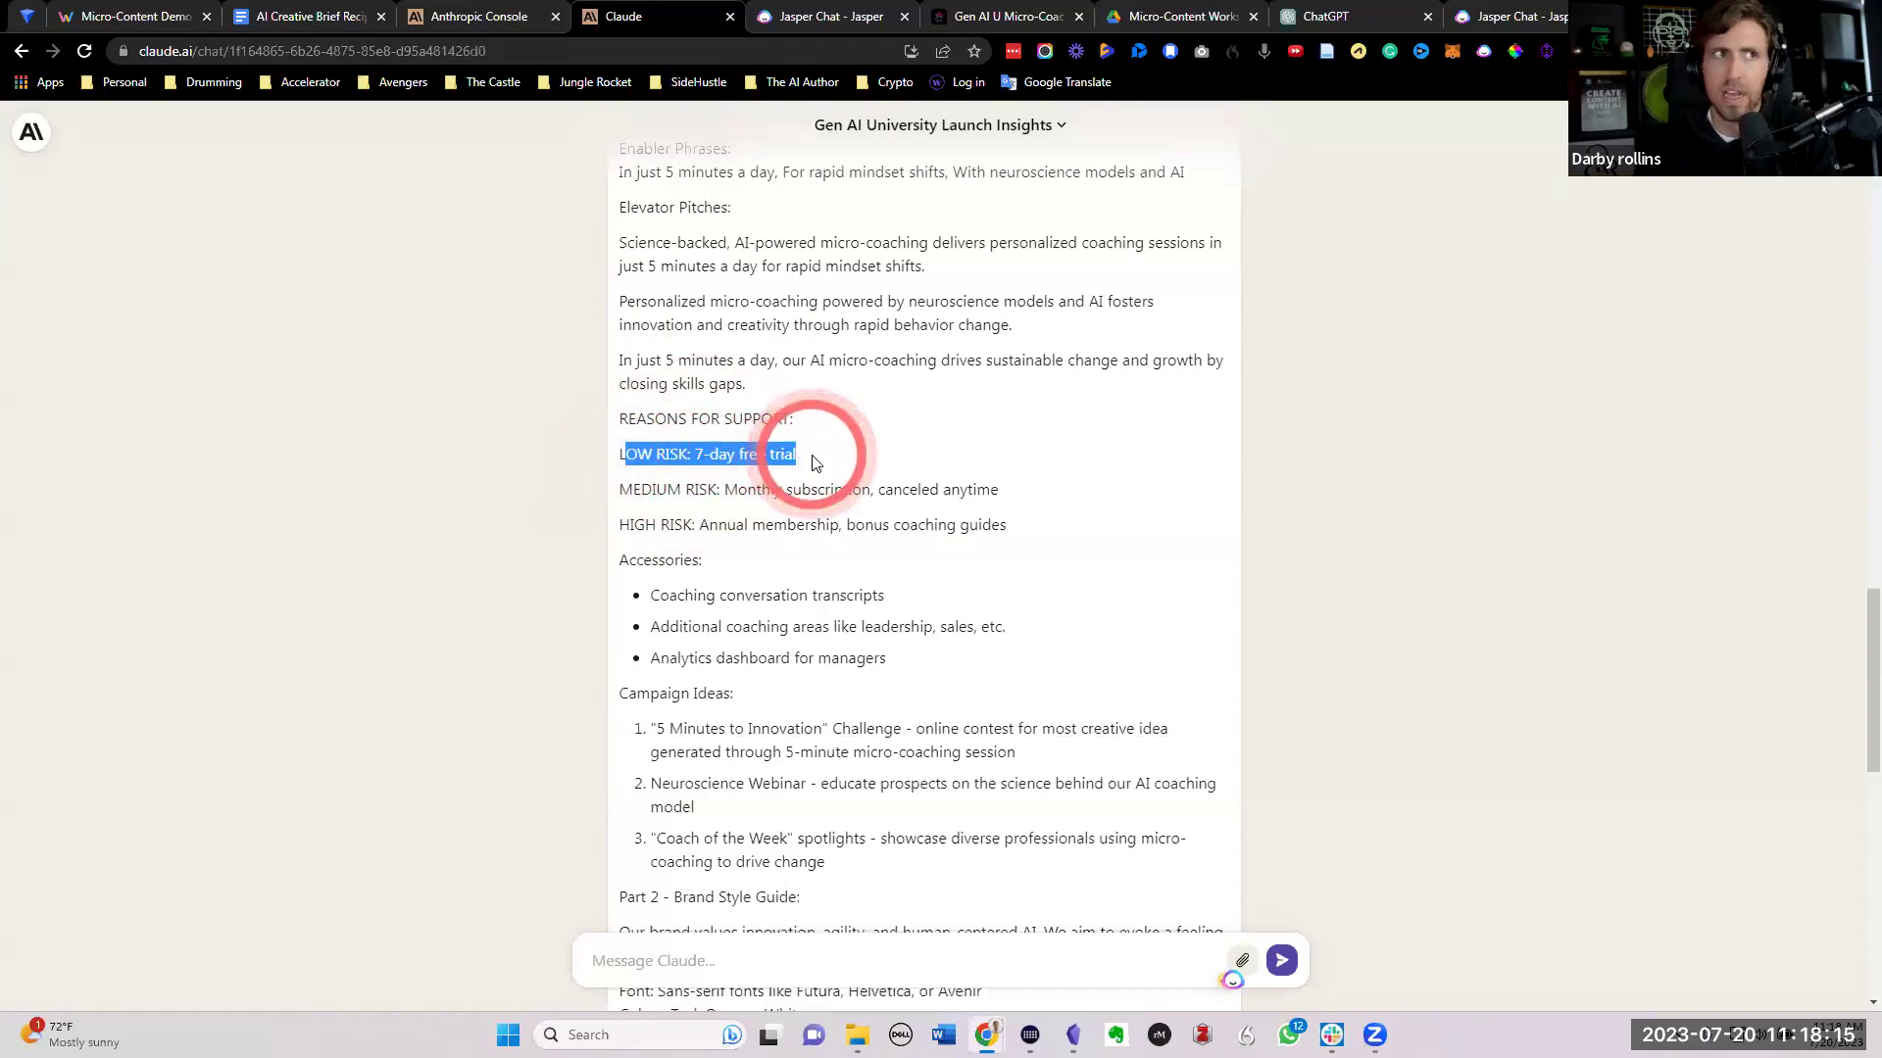
{"action": "left_click", "coordinate": [811, 462]}
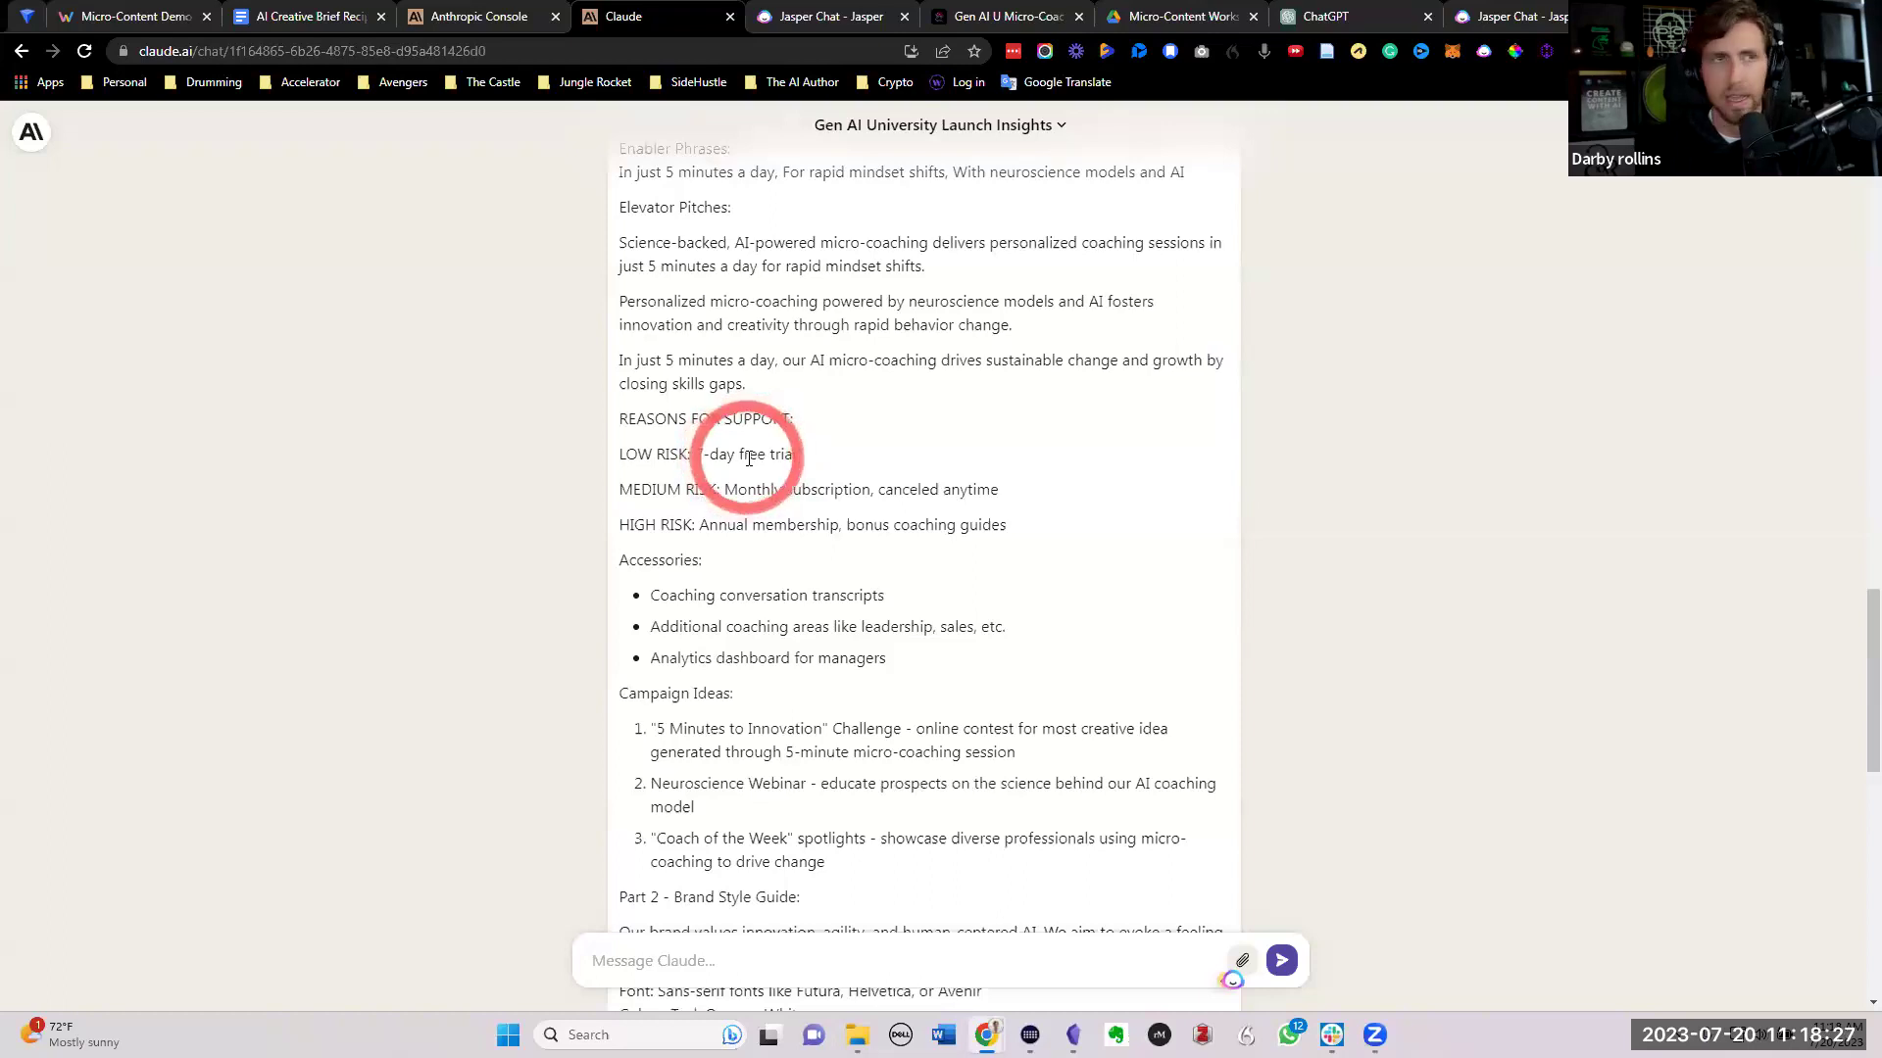
{"action": "scroll", "coordinate": [672, 454], "scroll_direction": "down", "scroll_amount": 1}
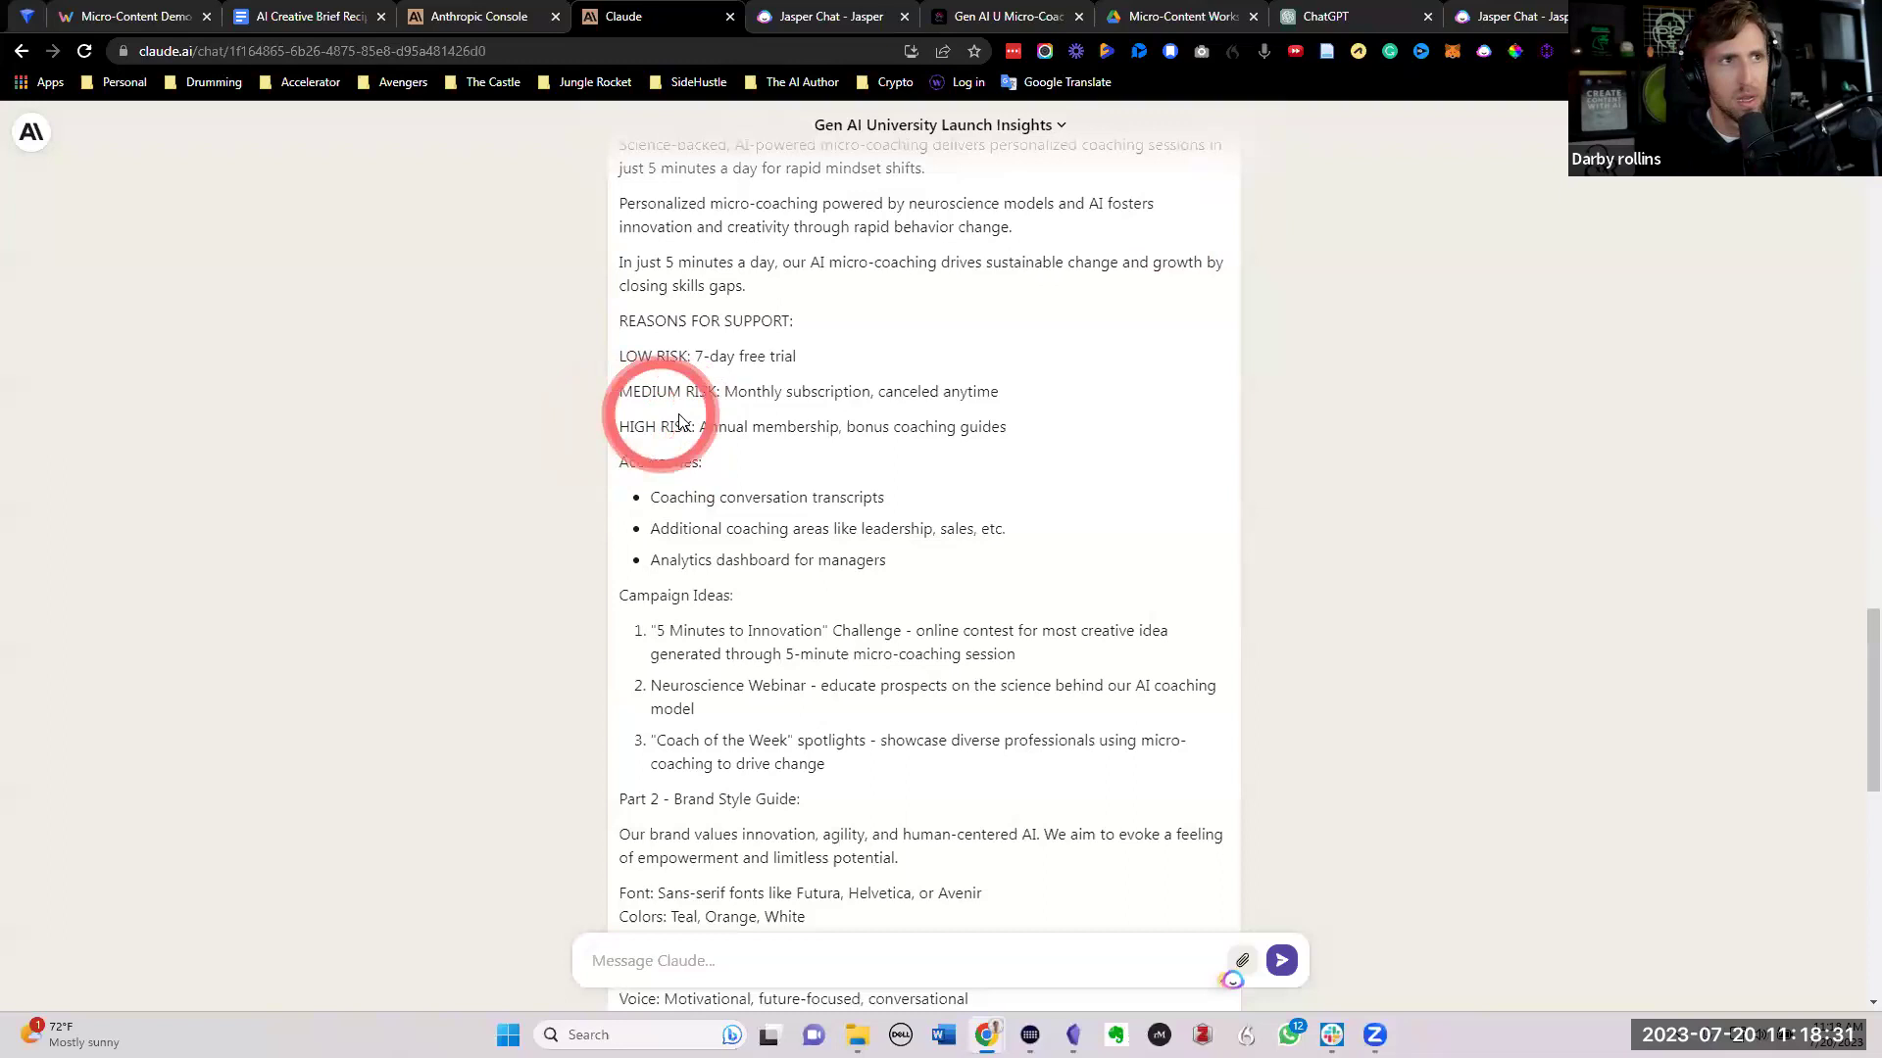
{"action": "left_click_drag", "start_coordinate": [629, 424], "coordinate": [1009, 427]}
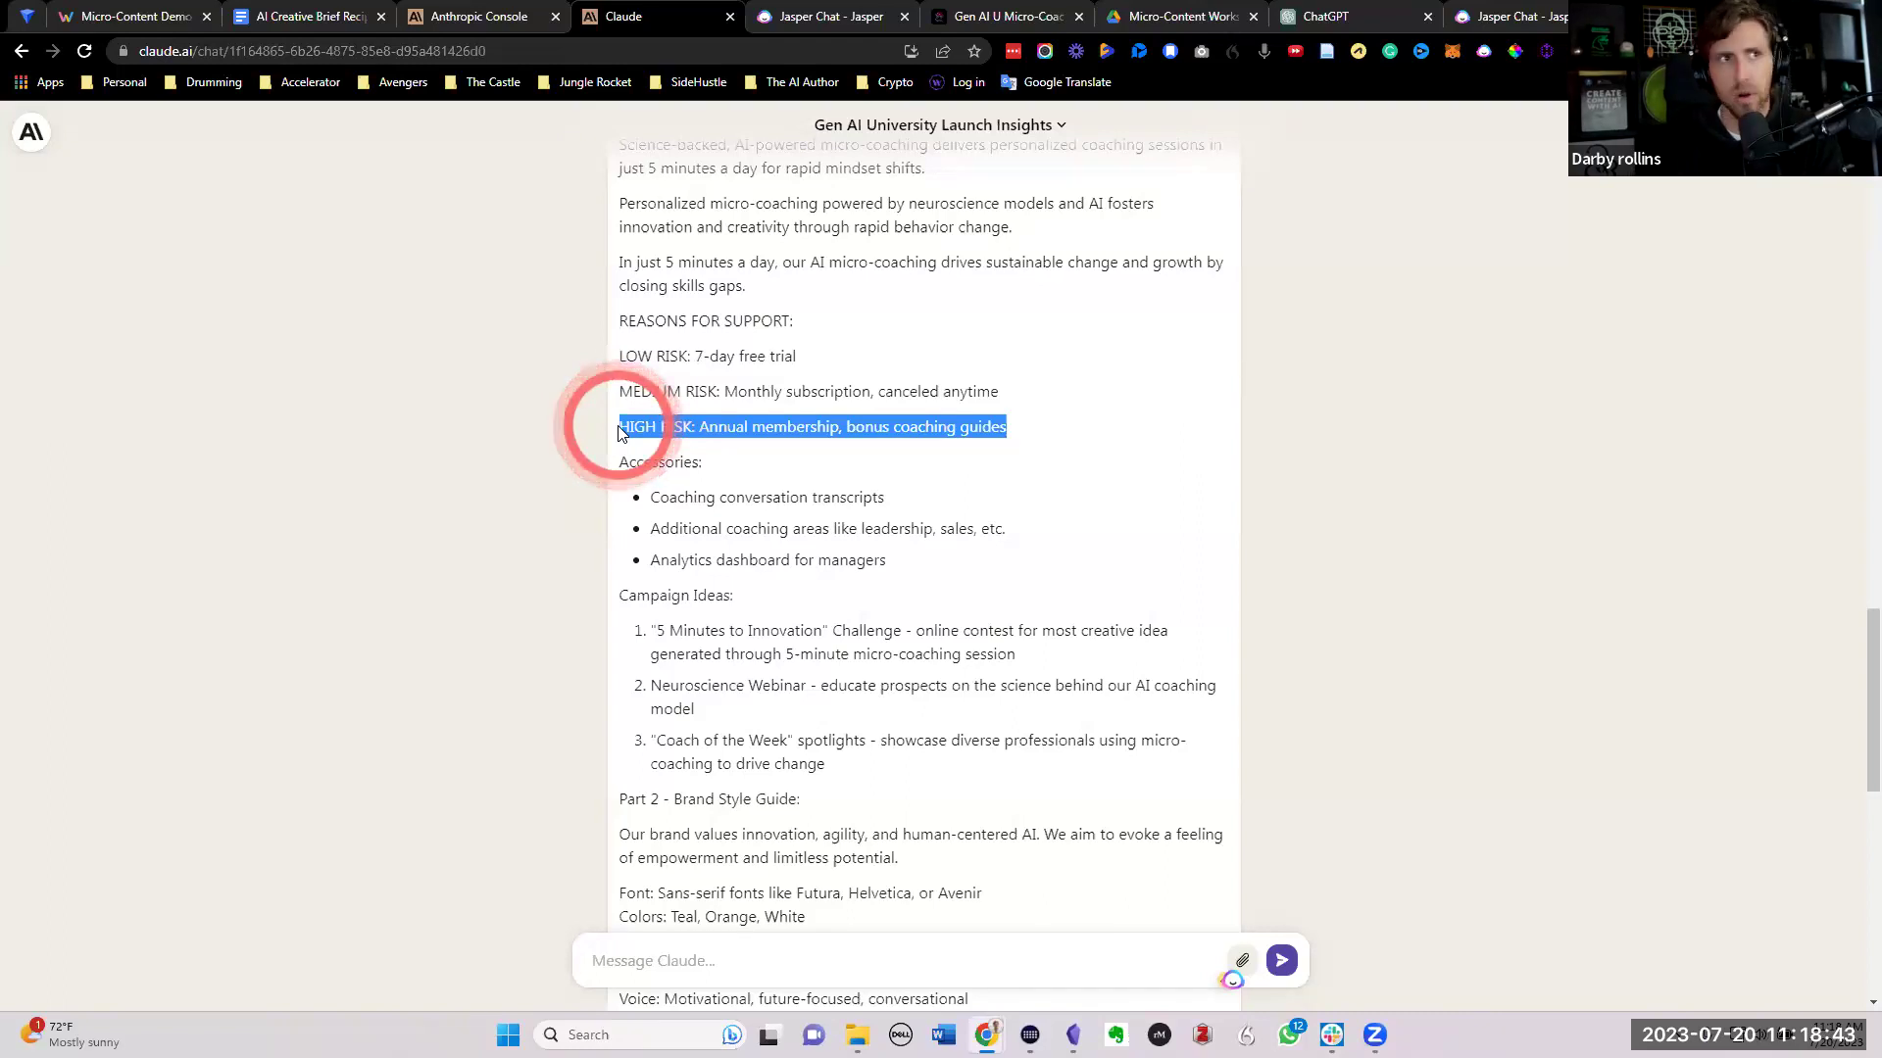
{"action": "left_click", "coordinate": [617, 432]}
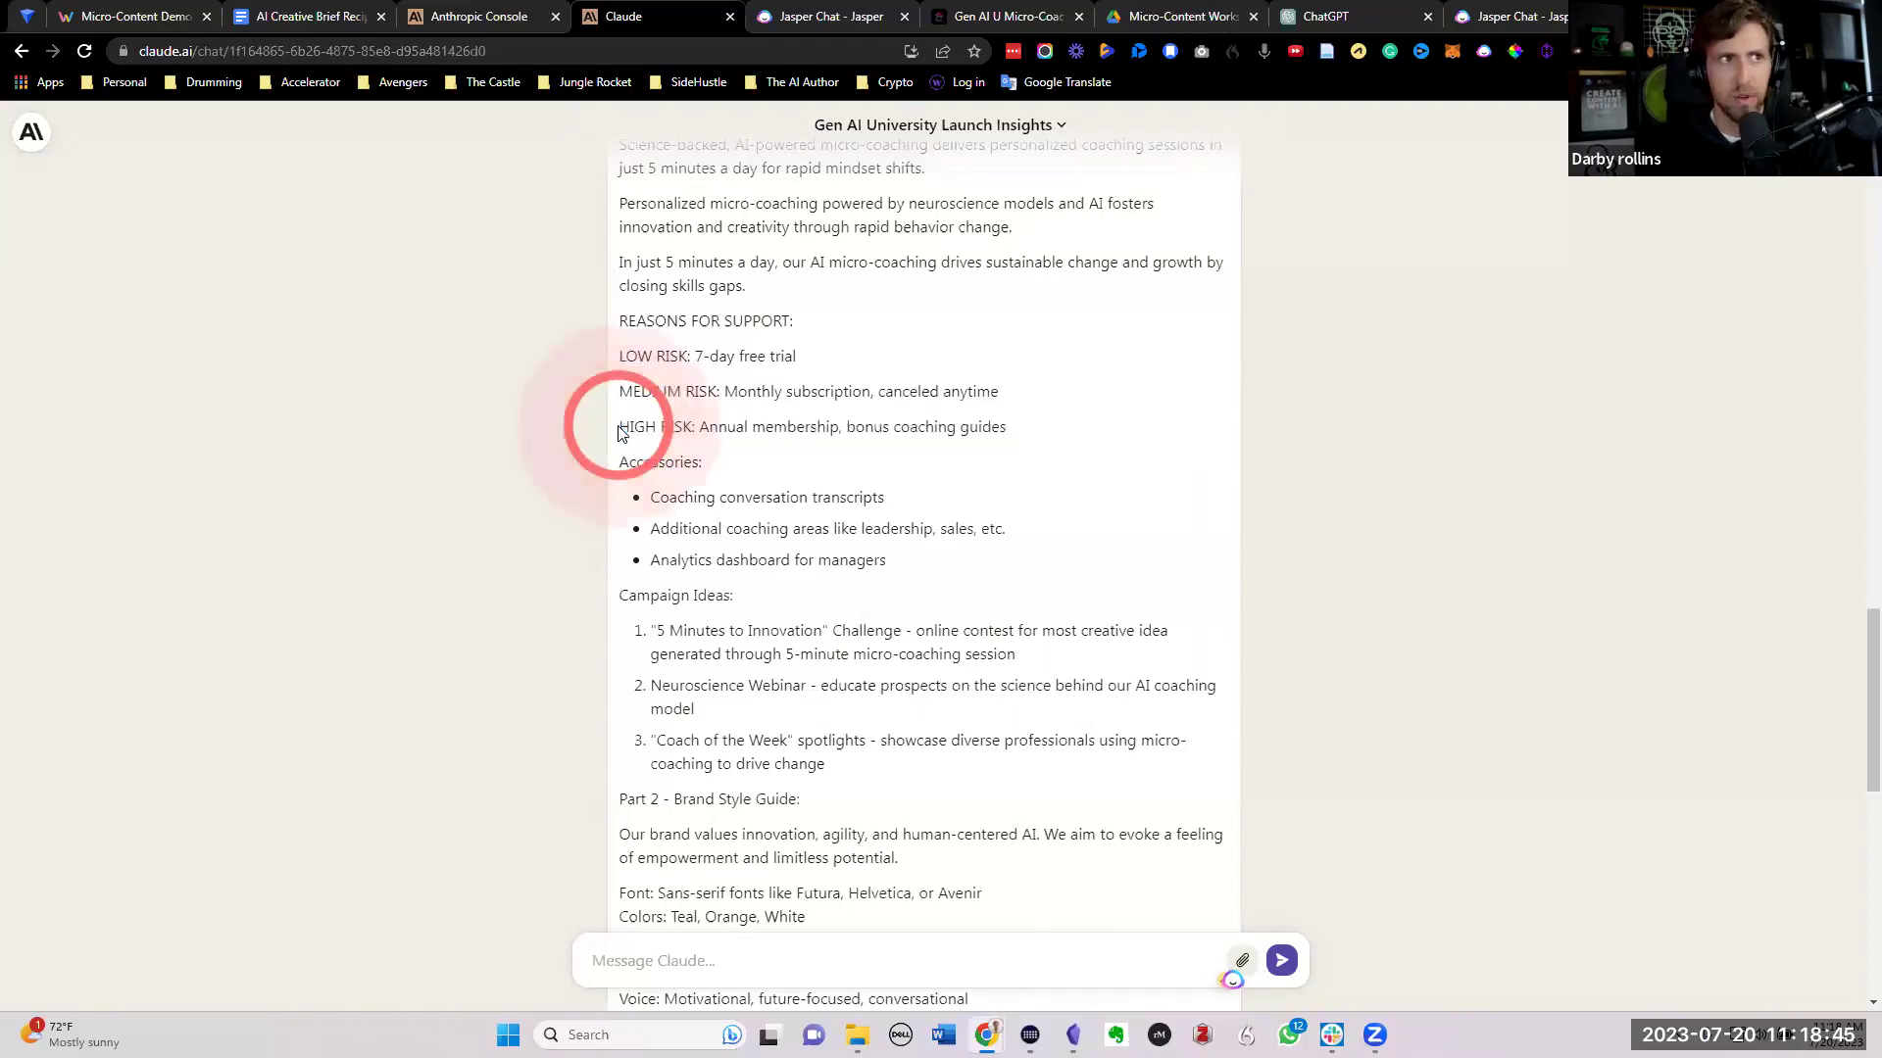
Step: Review the brief's accessories, campaign ideas and the Part 2 Brand Style Guide
{"action": "scroll", "coordinate": [615, 416], "scroll_direction": "down", "scroll_amount": 2}
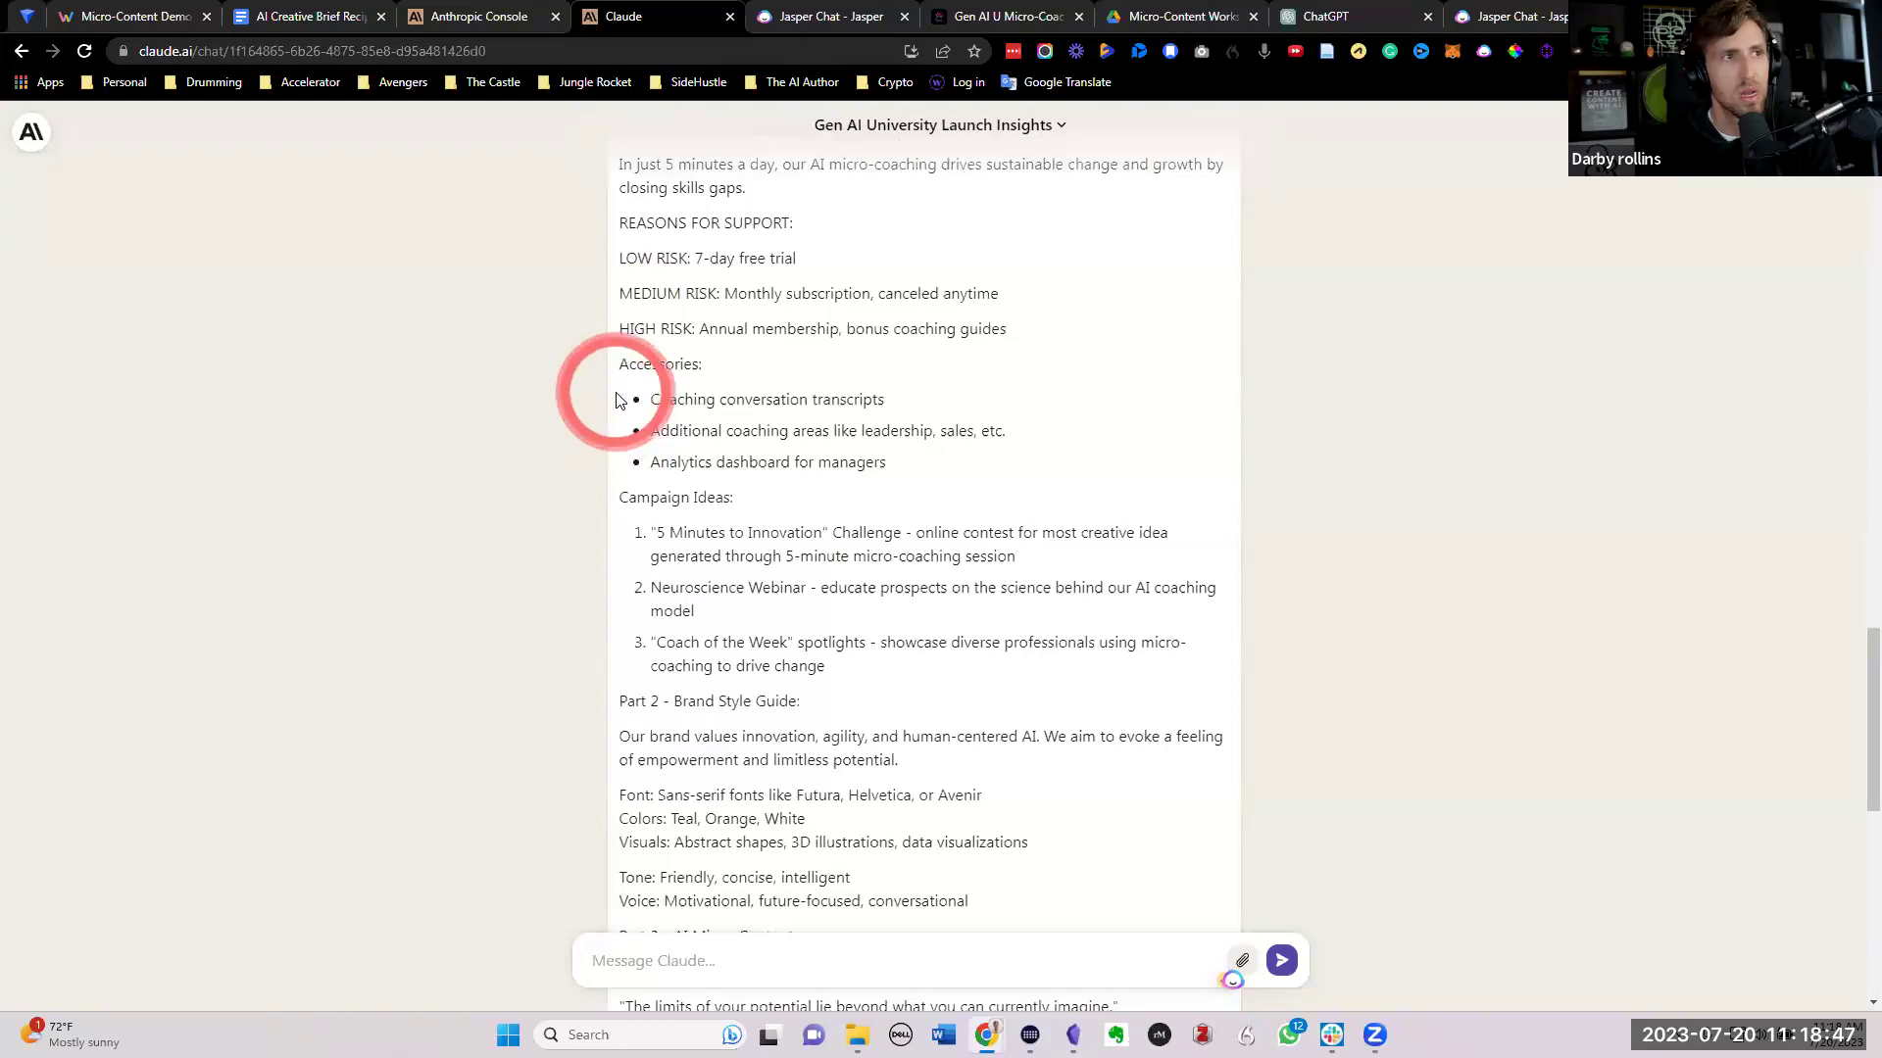
{"action": "scroll", "coordinate": [619, 397], "scroll_direction": "down", "scroll_amount": 2}
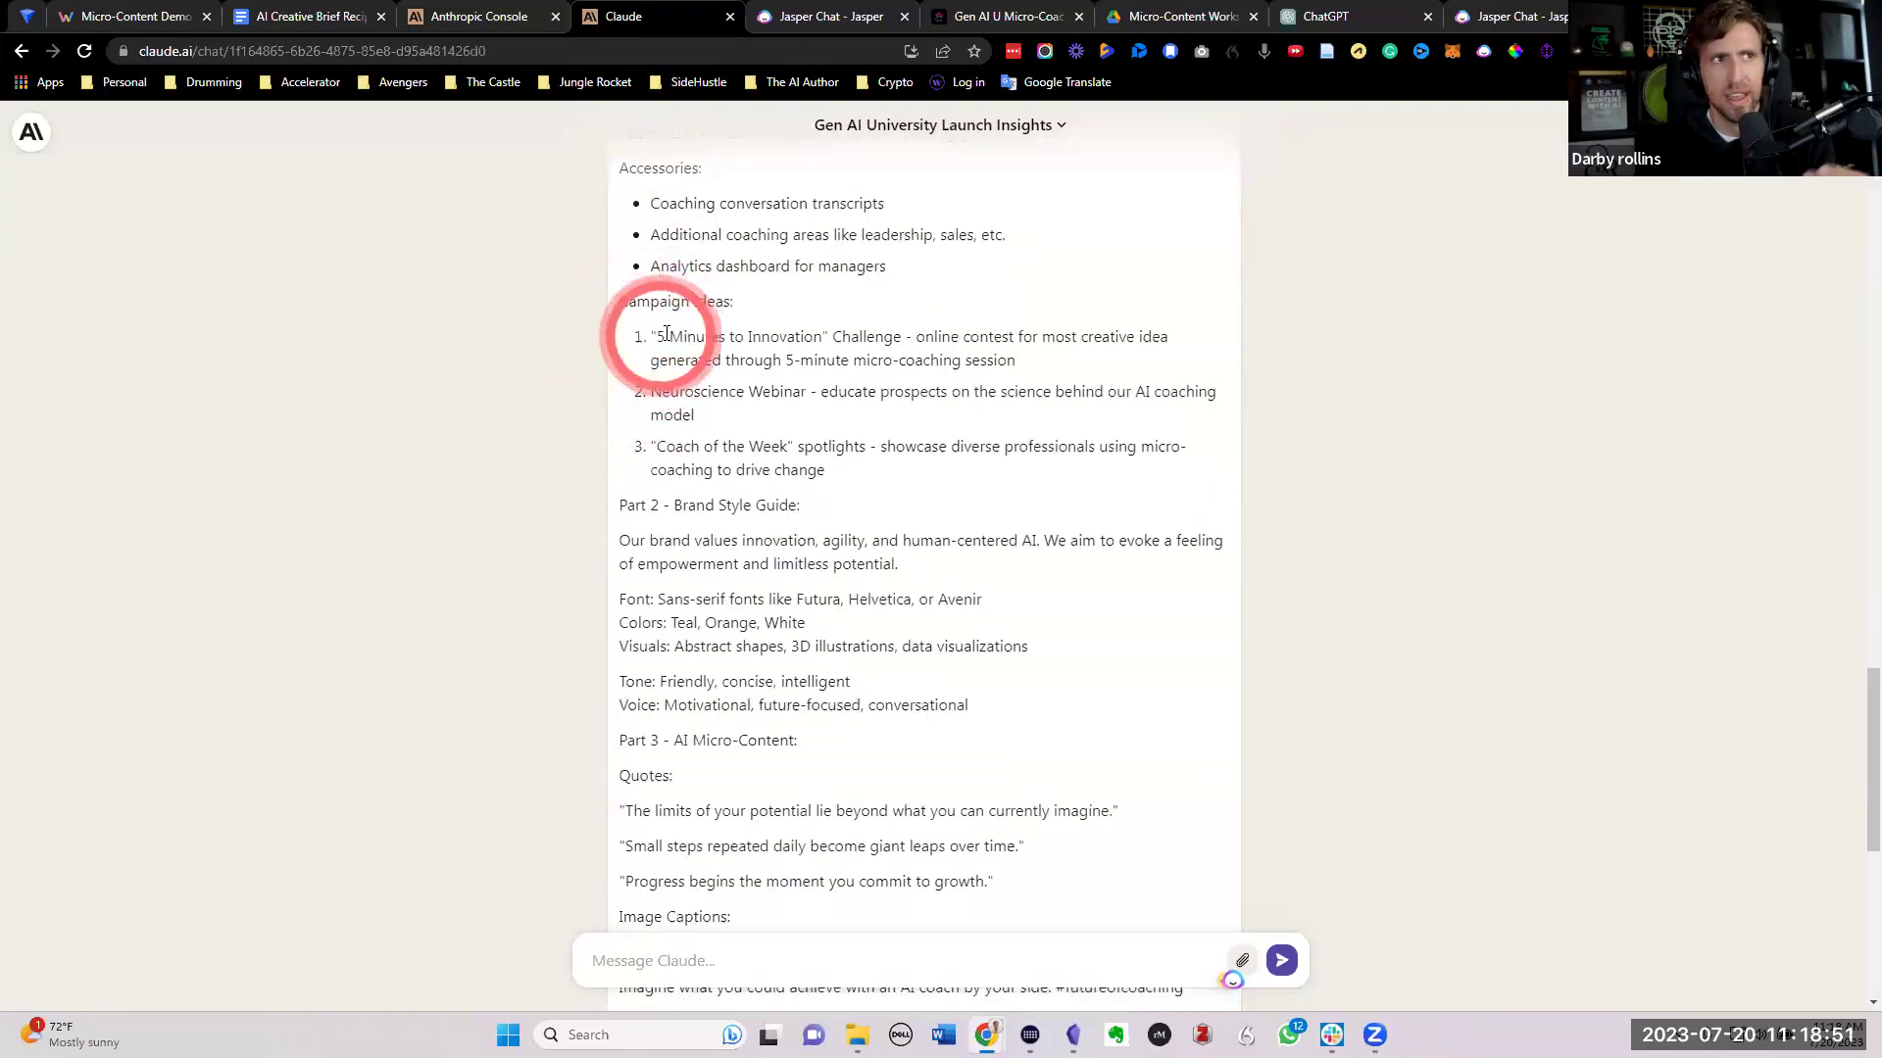
{"action": "scroll", "coordinate": [645, 402], "scroll_direction": "down", "scroll_amount": 1}
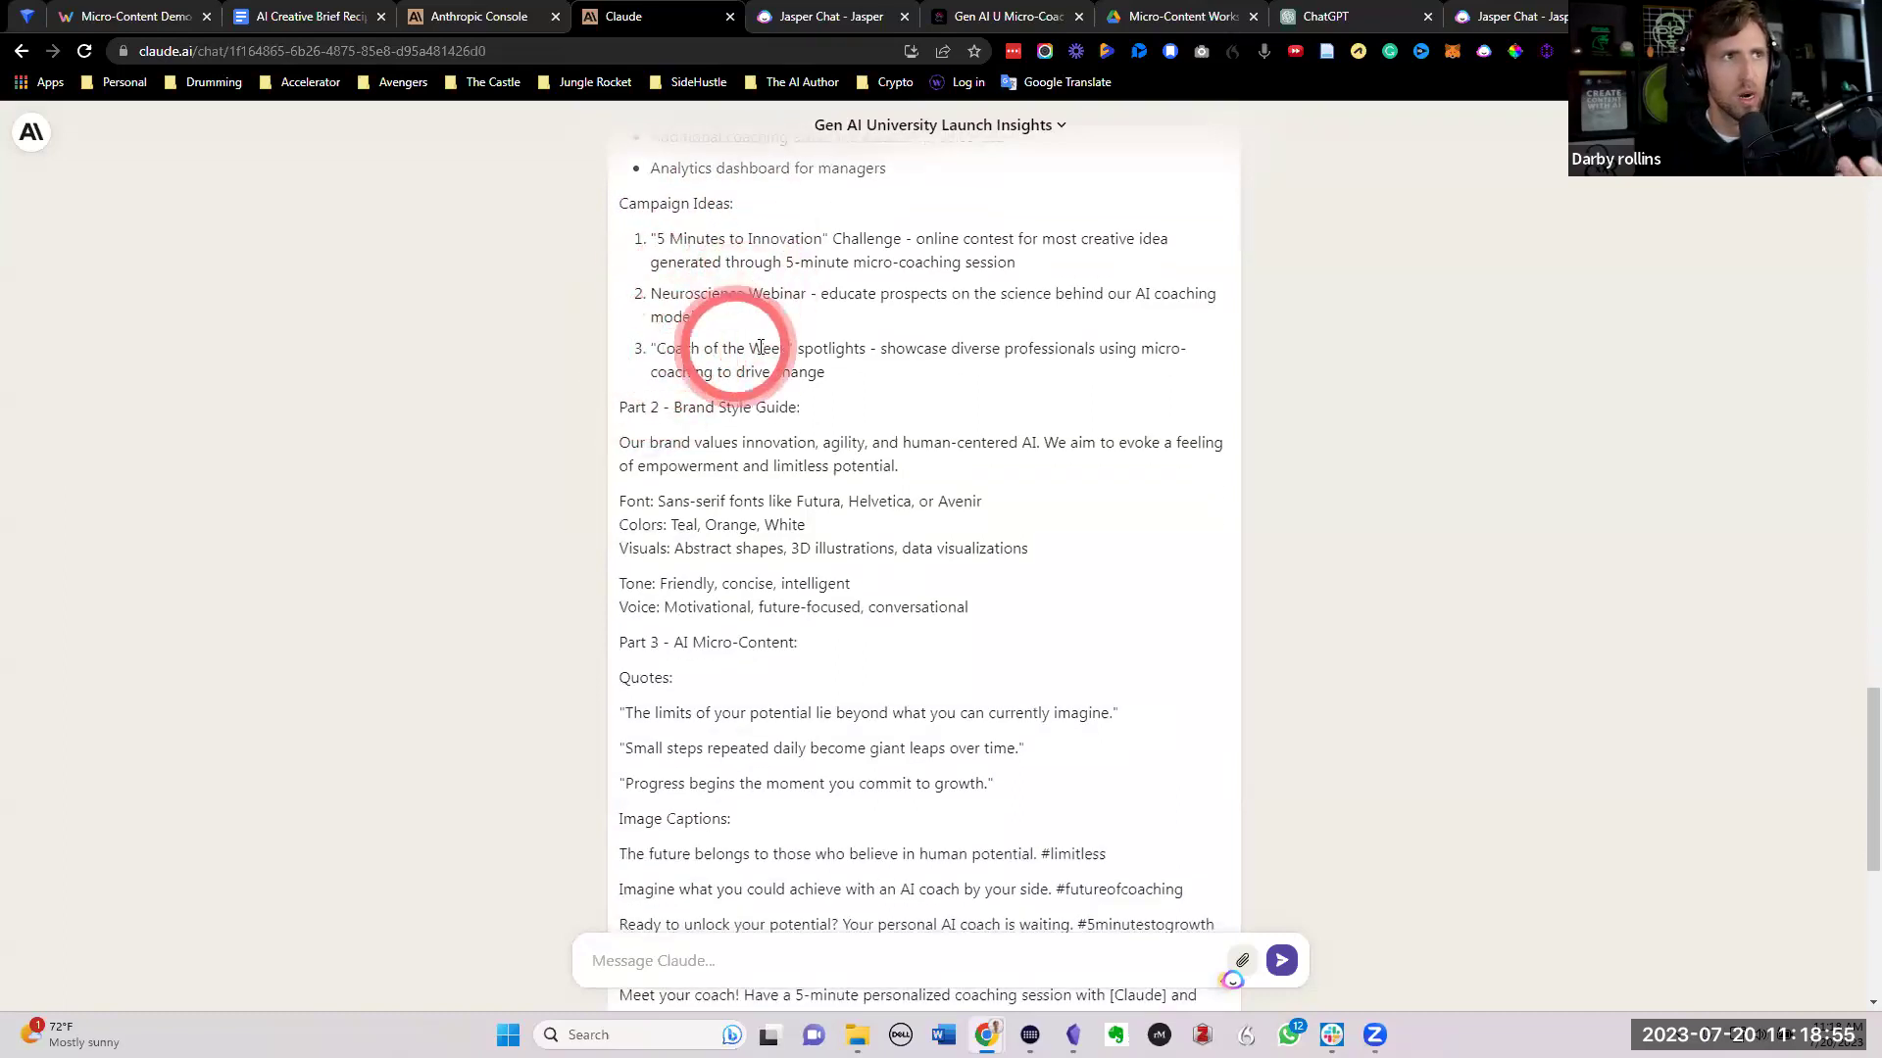
{"action": "scroll", "coordinate": [652, 355], "scroll_direction": "down", "scroll_amount": 1}
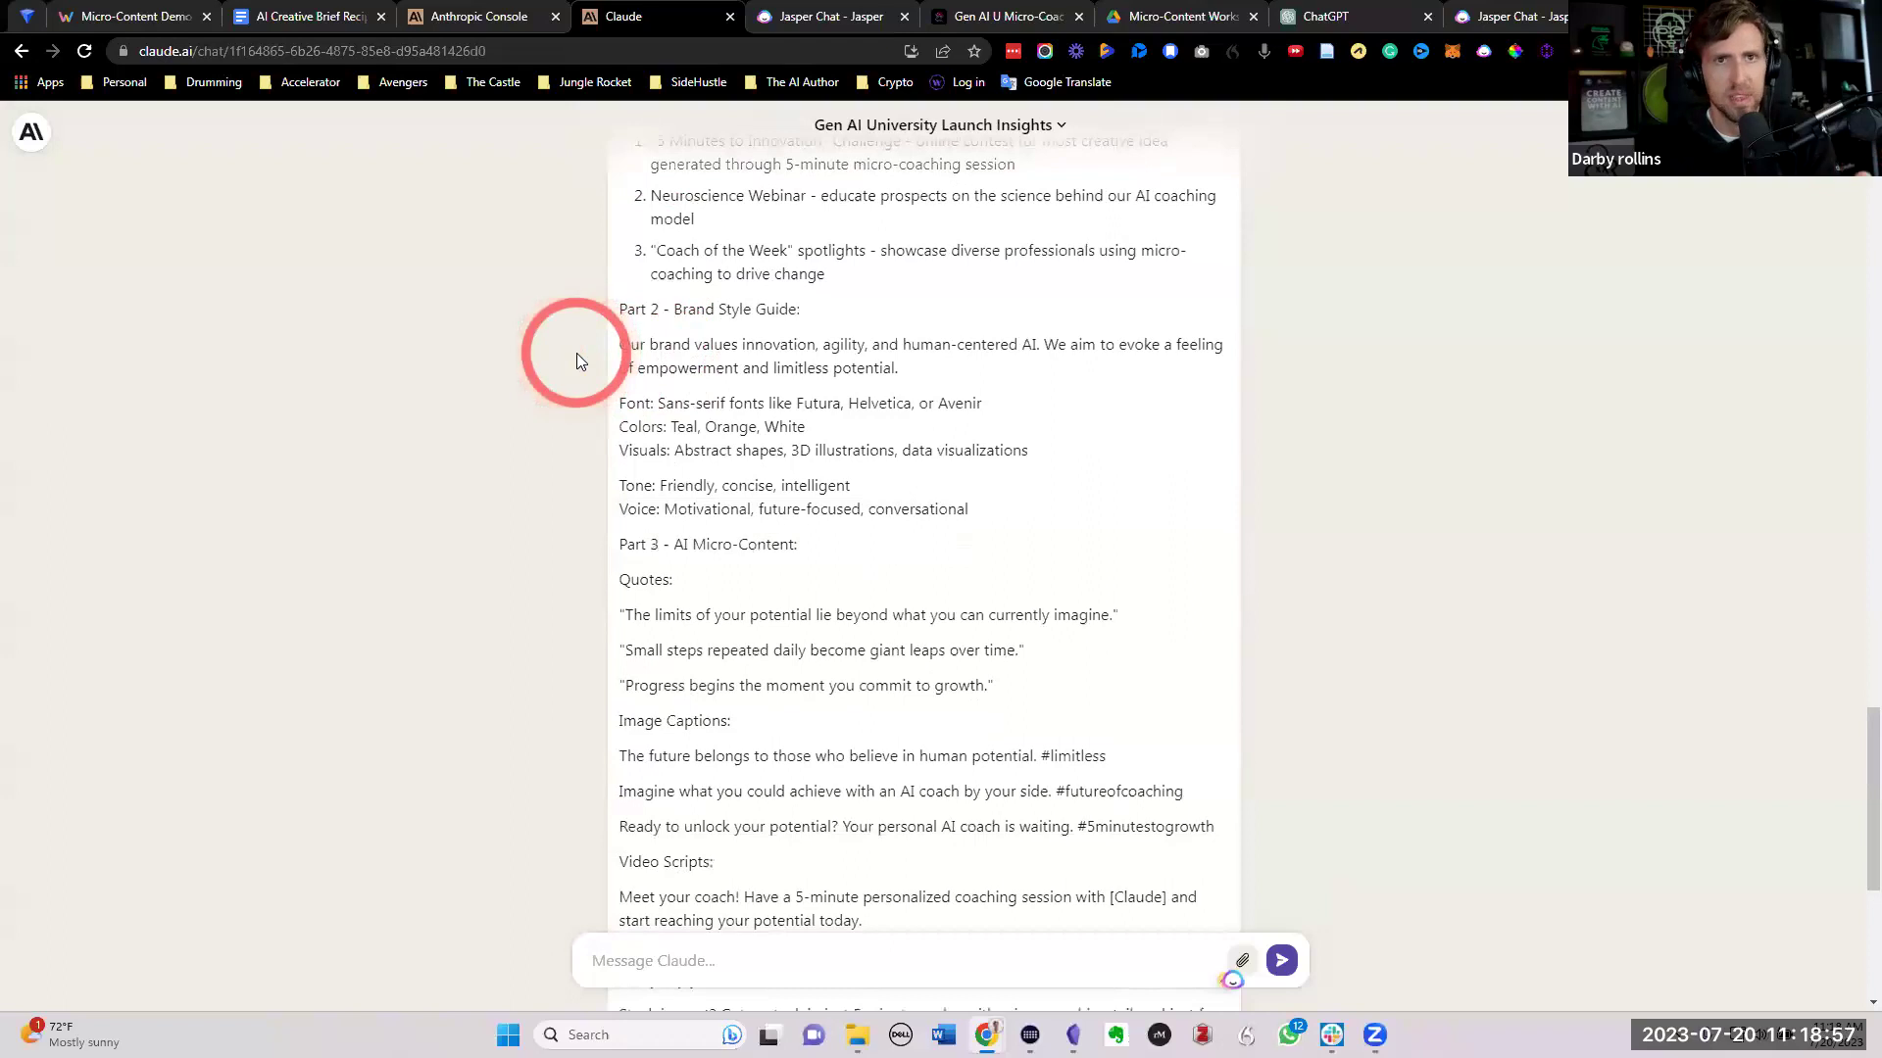
{"action": "scroll", "coordinate": [578, 359], "scroll_direction": "down", "scroll_amount": 1}
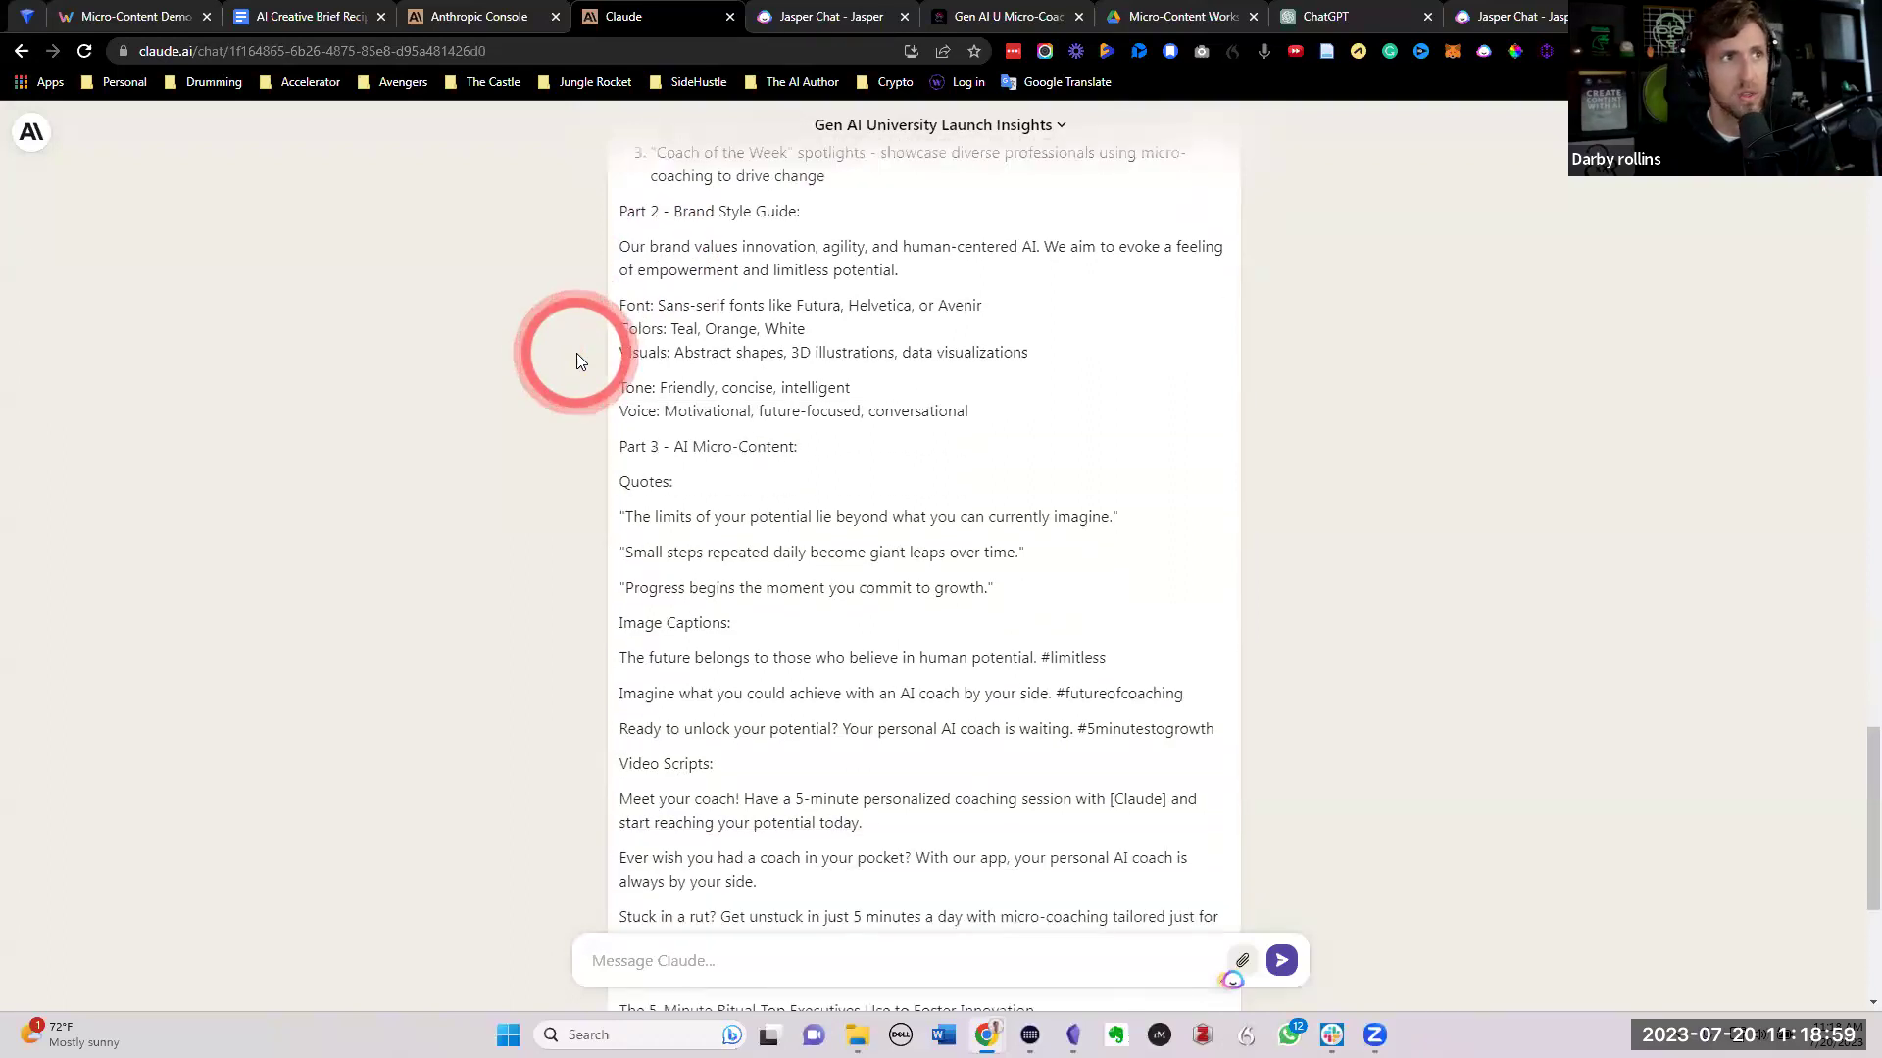
{"action": "left_click_drag", "start_coordinate": [618, 210], "coordinate": [878, 437]}
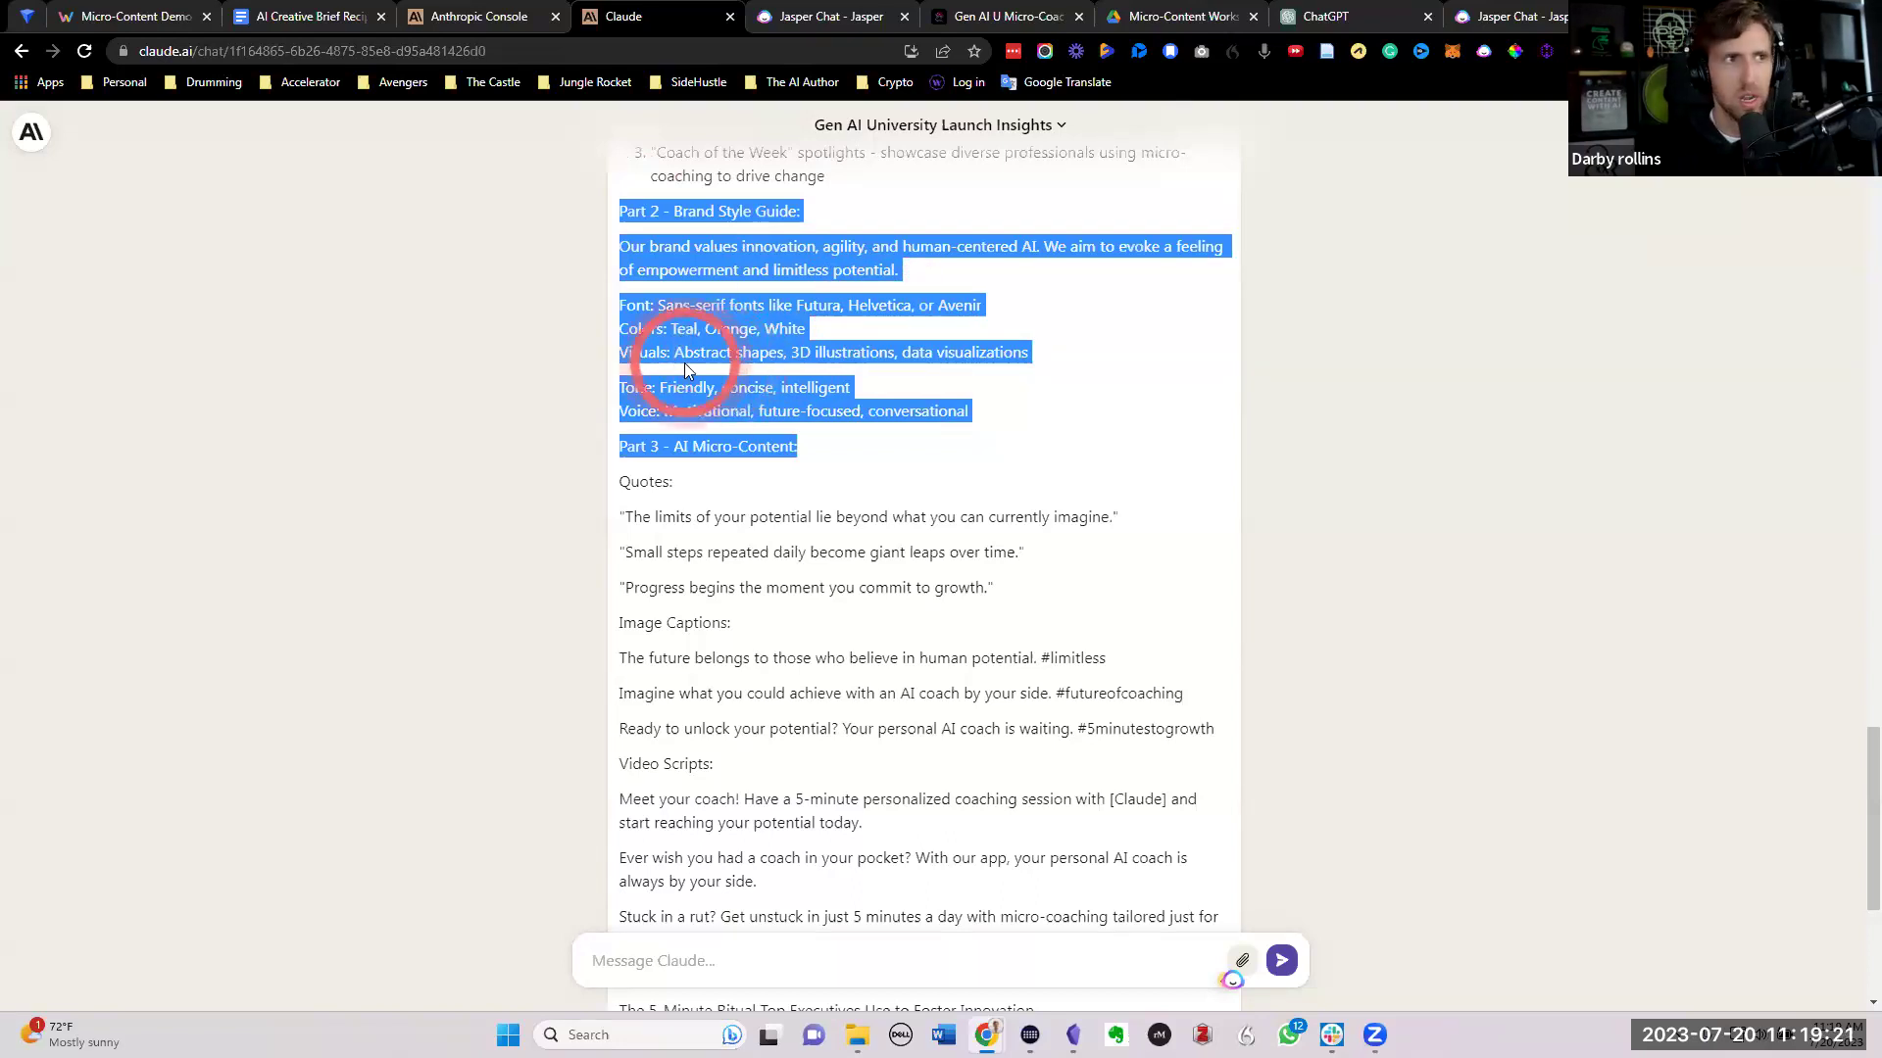
Step: Read Part 3, AI Micro-Content, from the quotes and image captions through the video scripts, headlines and tips
{"action": "scroll", "coordinate": [684, 363], "scroll_direction": "down", "scroll_amount": 1}
{"action": "scroll", "coordinate": [655, 353], "scroll_direction": "down", "scroll_amount": 1}
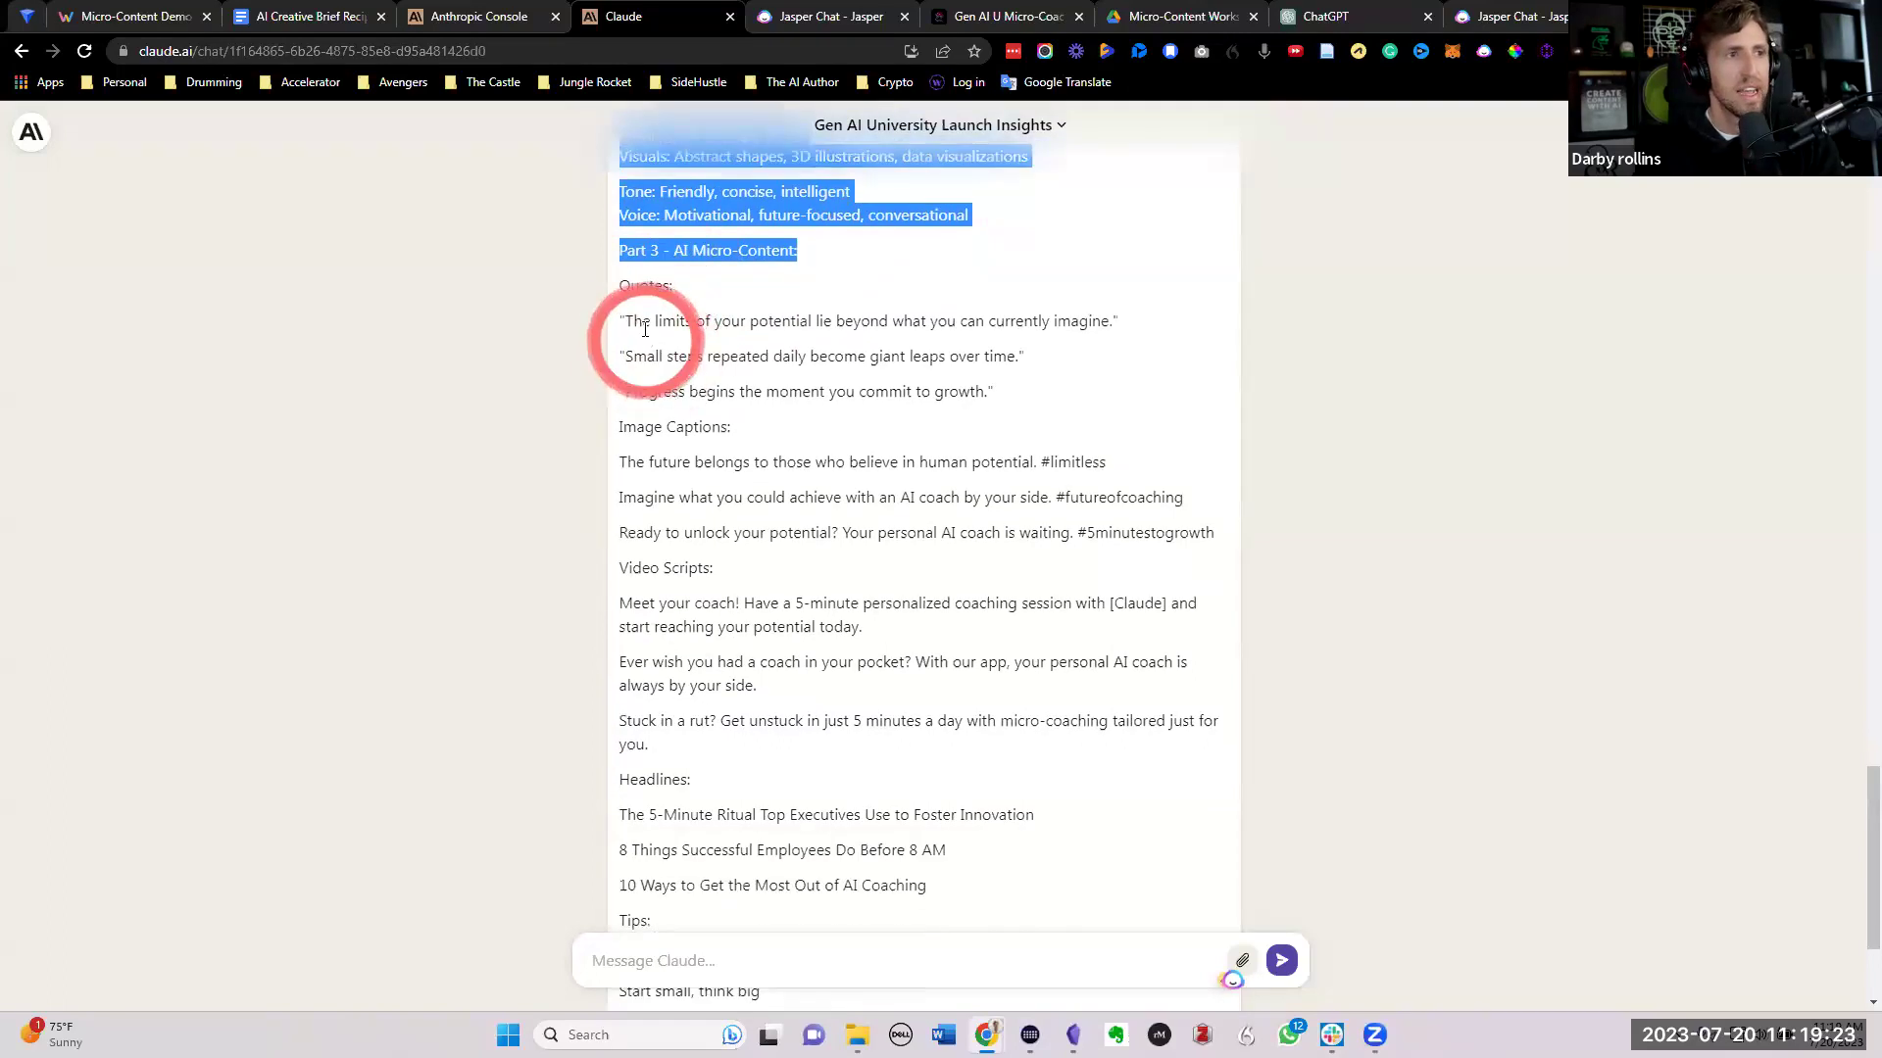
{"action": "left_click_drag", "start_coordinate": [619, 252], "coordinate": [798, 262]}
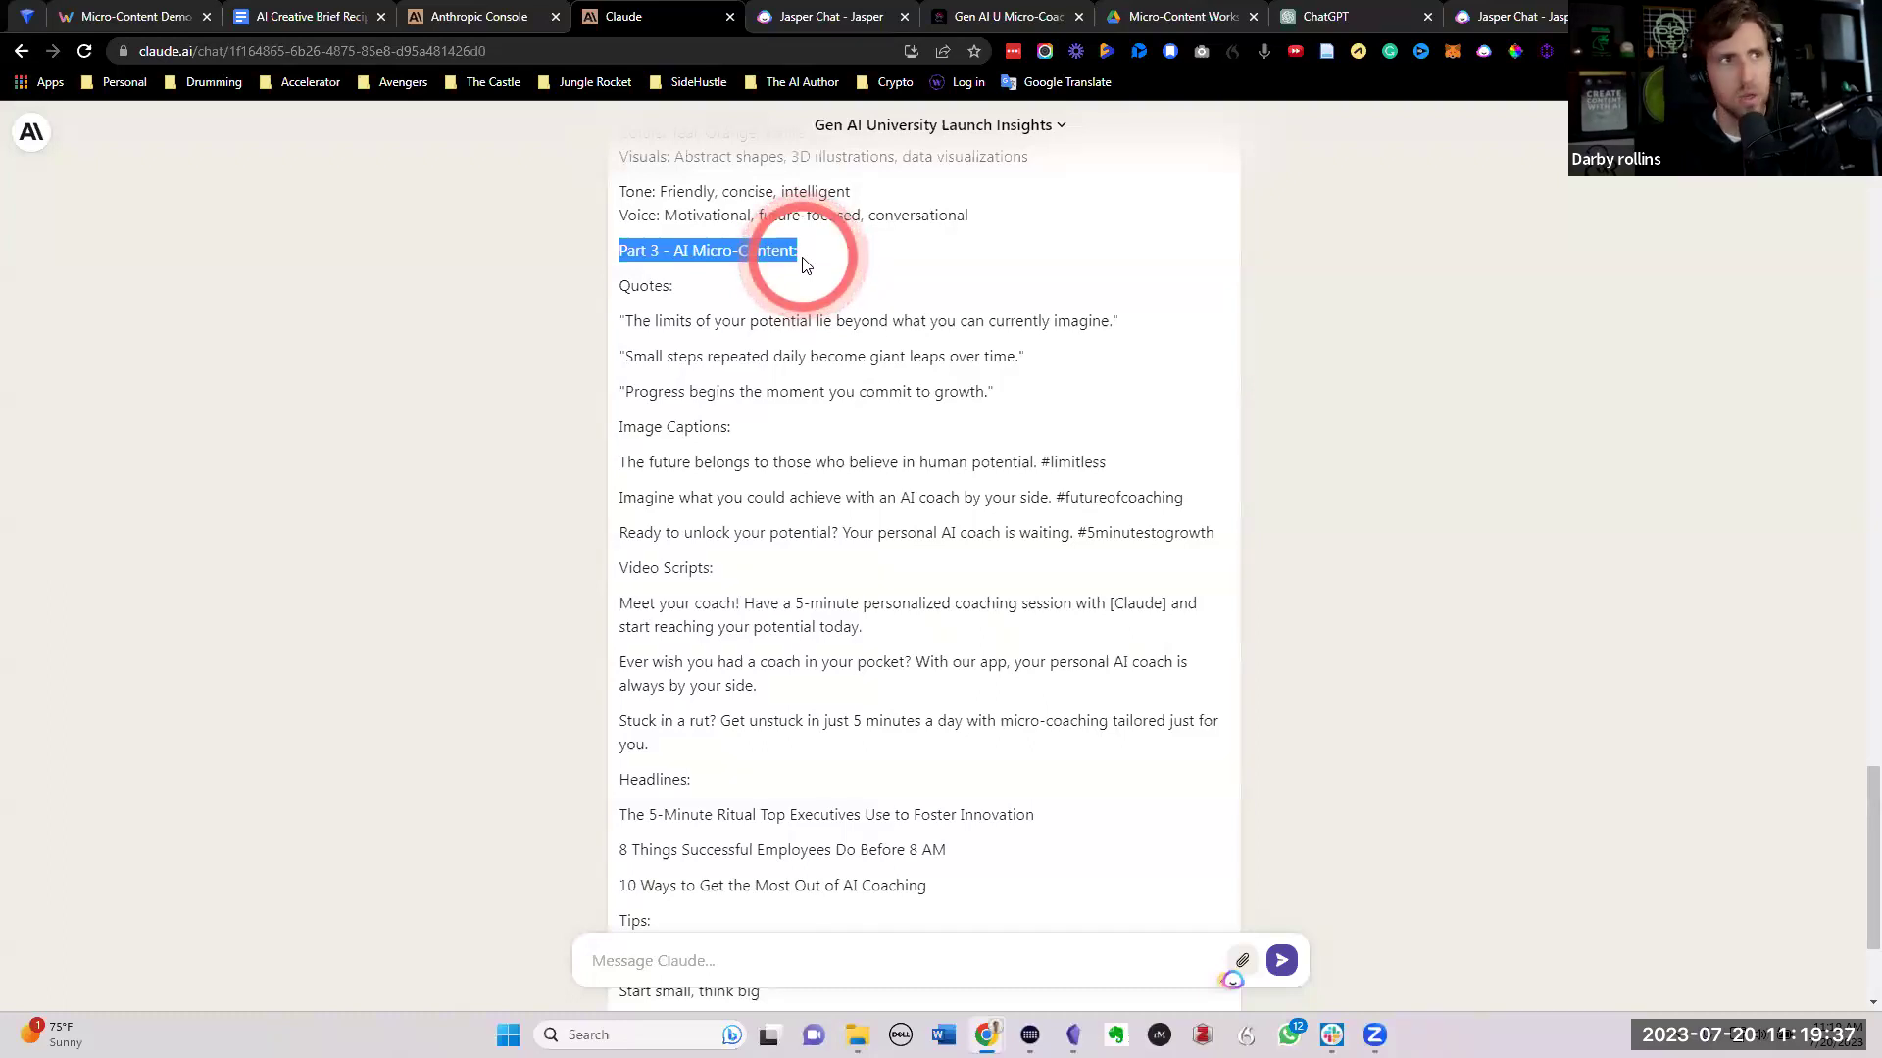
{"action": "left_click", "coordinate": [586, 282]}
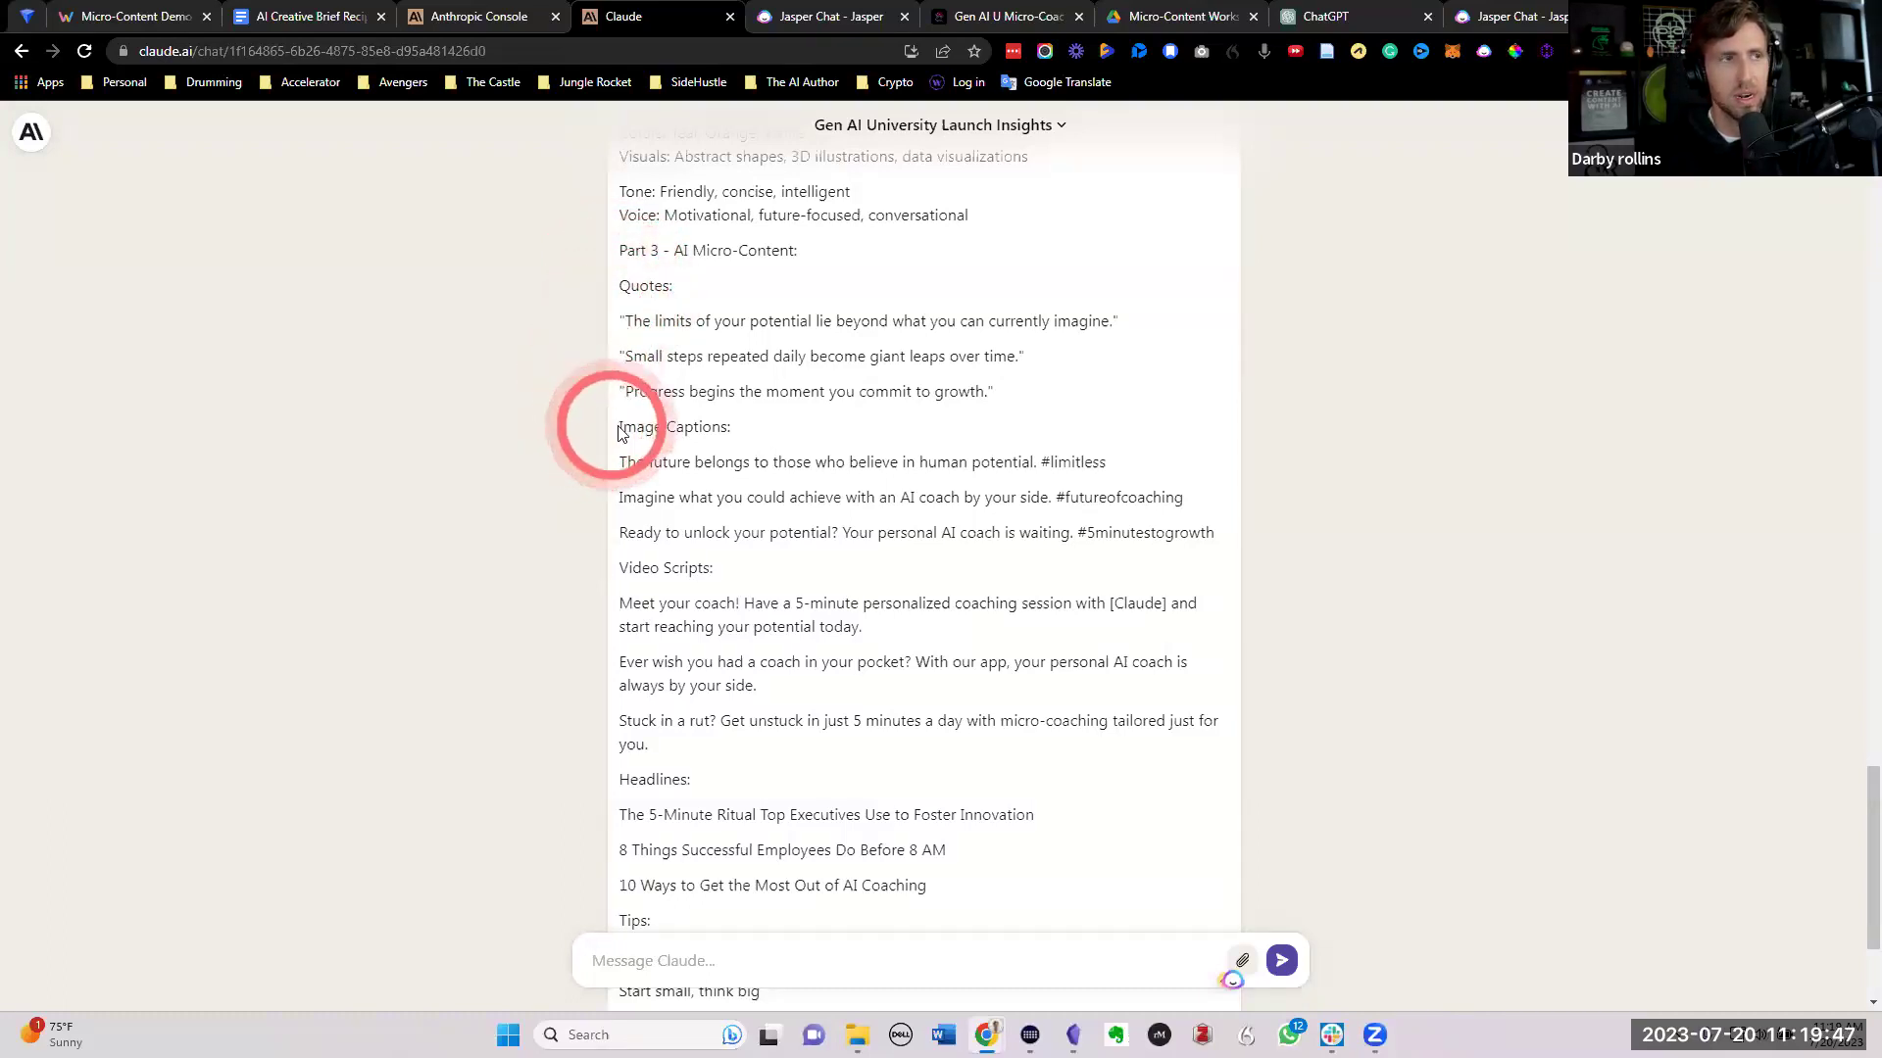
{"action": "scroll", "coordinate": [575, 501], "scroll_direction": "down", "scroll_amount": 1}
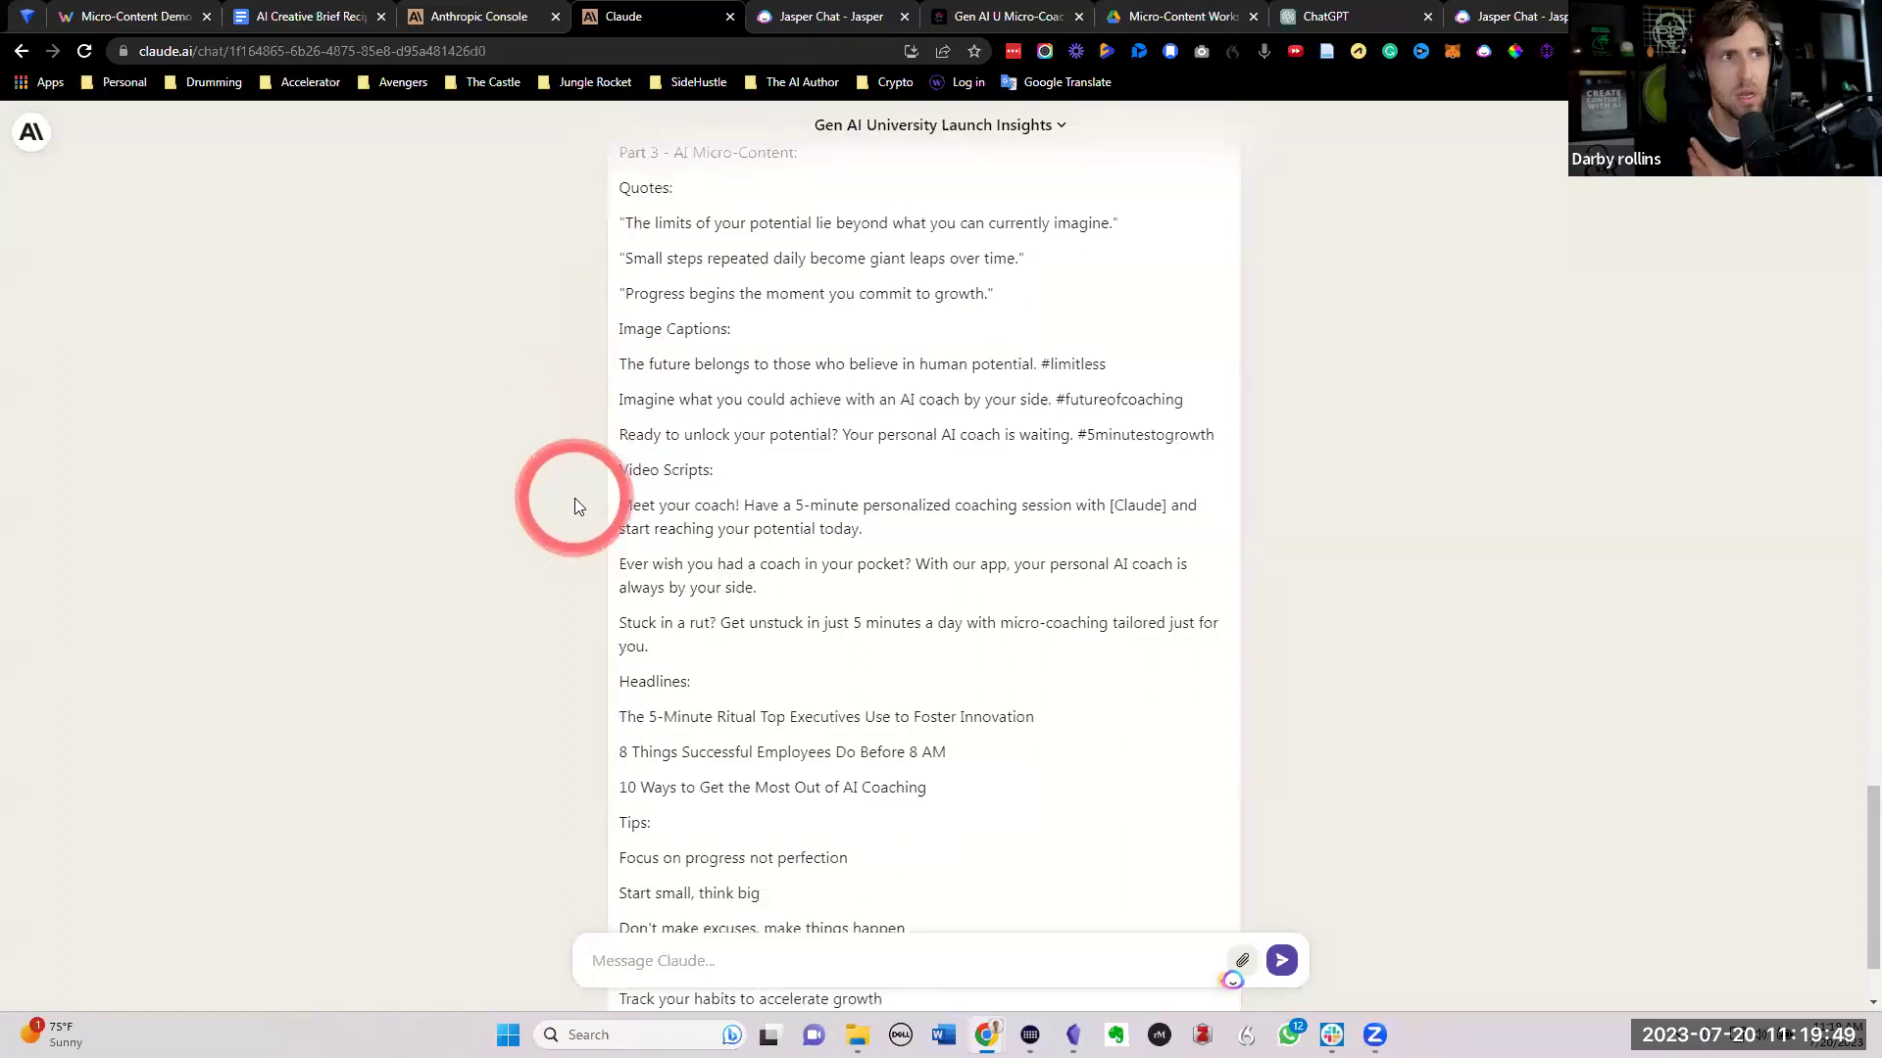
{"action": "scroll", "coordinate": [568, 486], "scroll_direction": "down", "scroll_amount": 1}
{"action": "scroll", "coordinate": [566, 478], "scroll_direction": "down", "scroll_amount": 1}
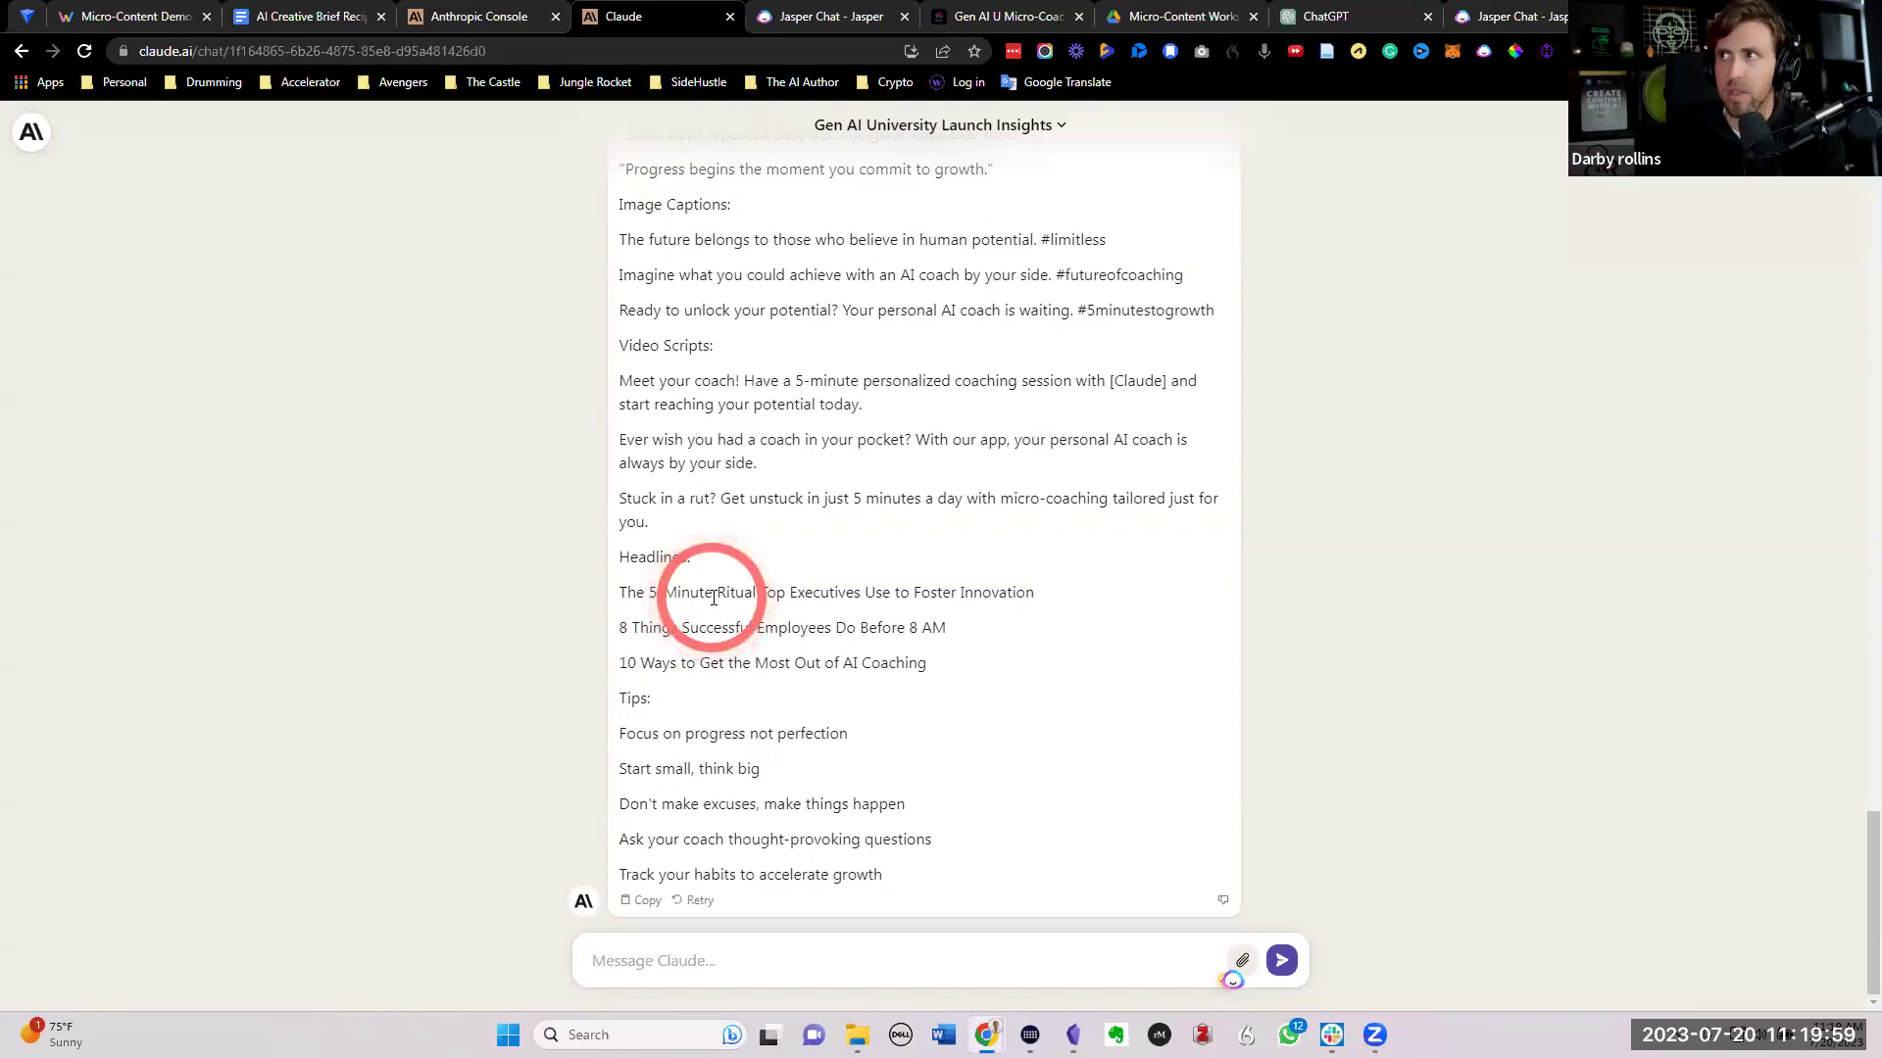
Step: Return to the start of the creative brief and look over its promise, problem, solution and audience
{"action": "scroll", "coordinate": [713, 598], "scroll_direction": "up", "scroll_amount": 10}
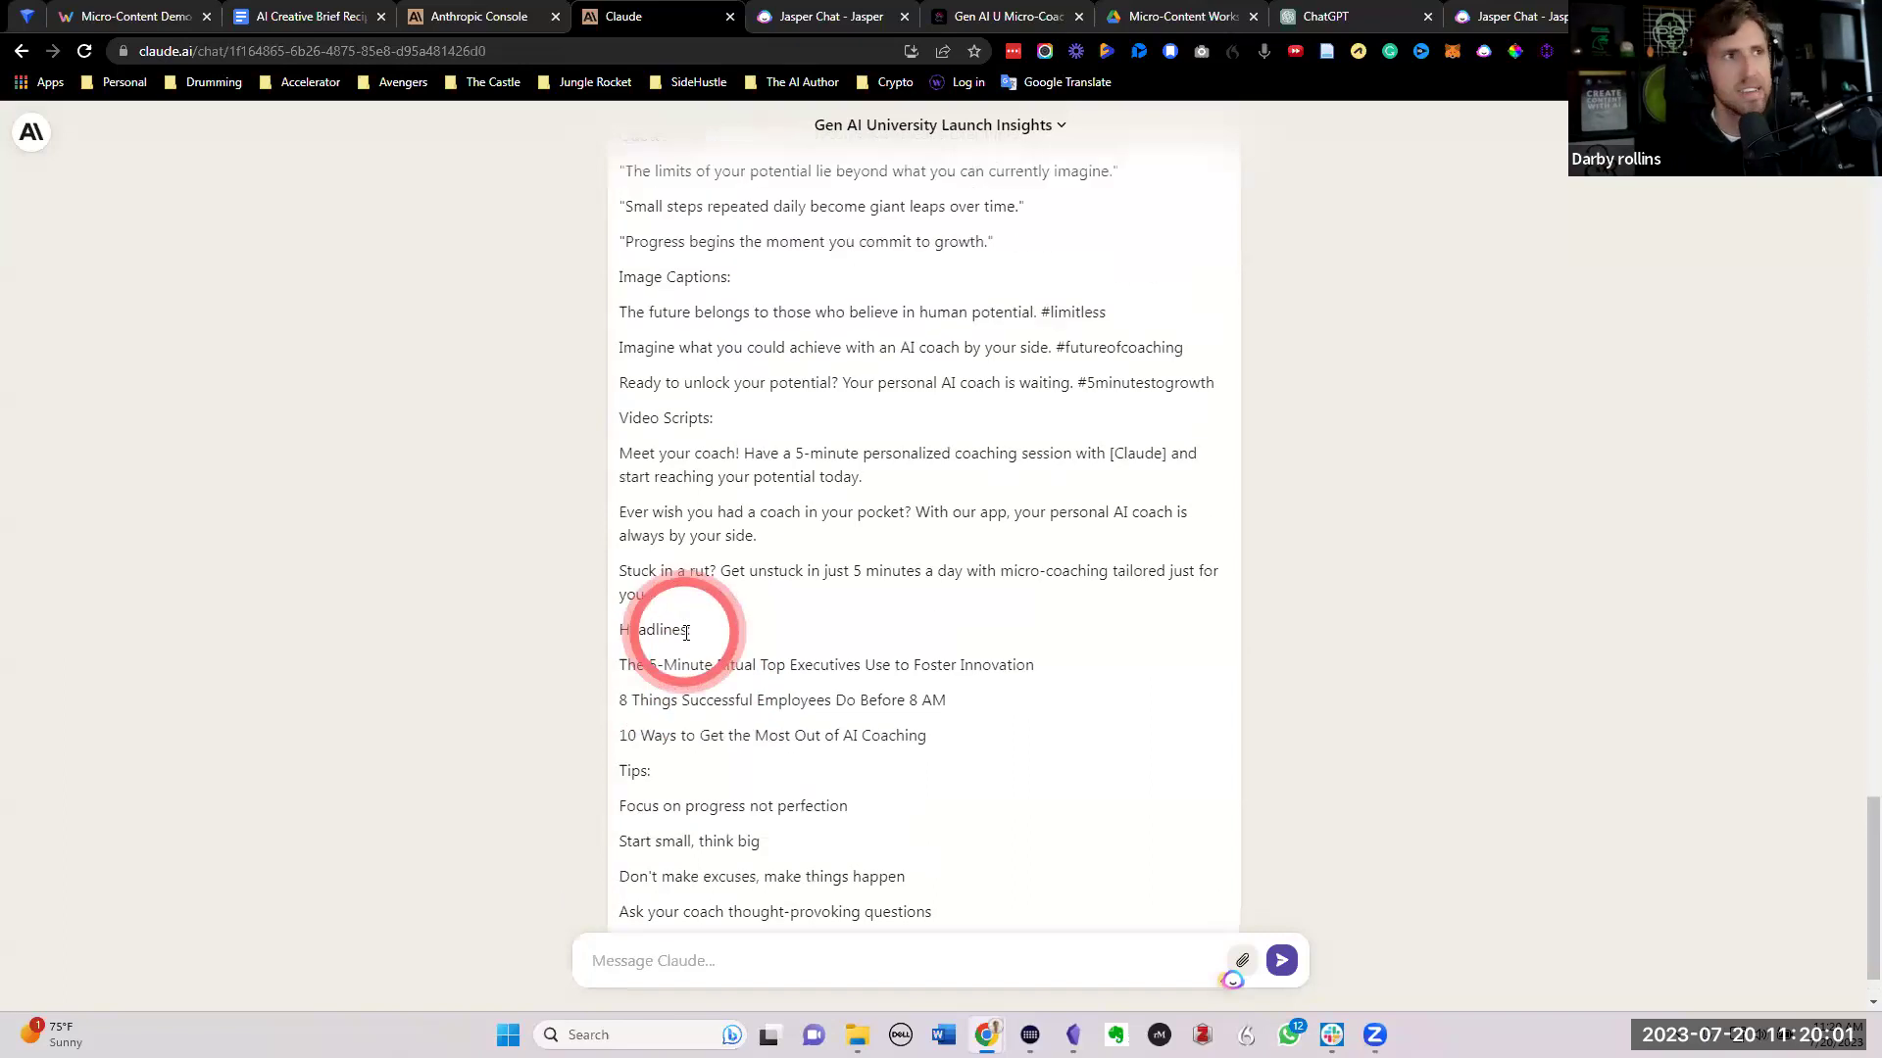
{"action": "scroll", "coordinate": [688, 632], "scroll_direction": "up", "scroll_amount": 15}
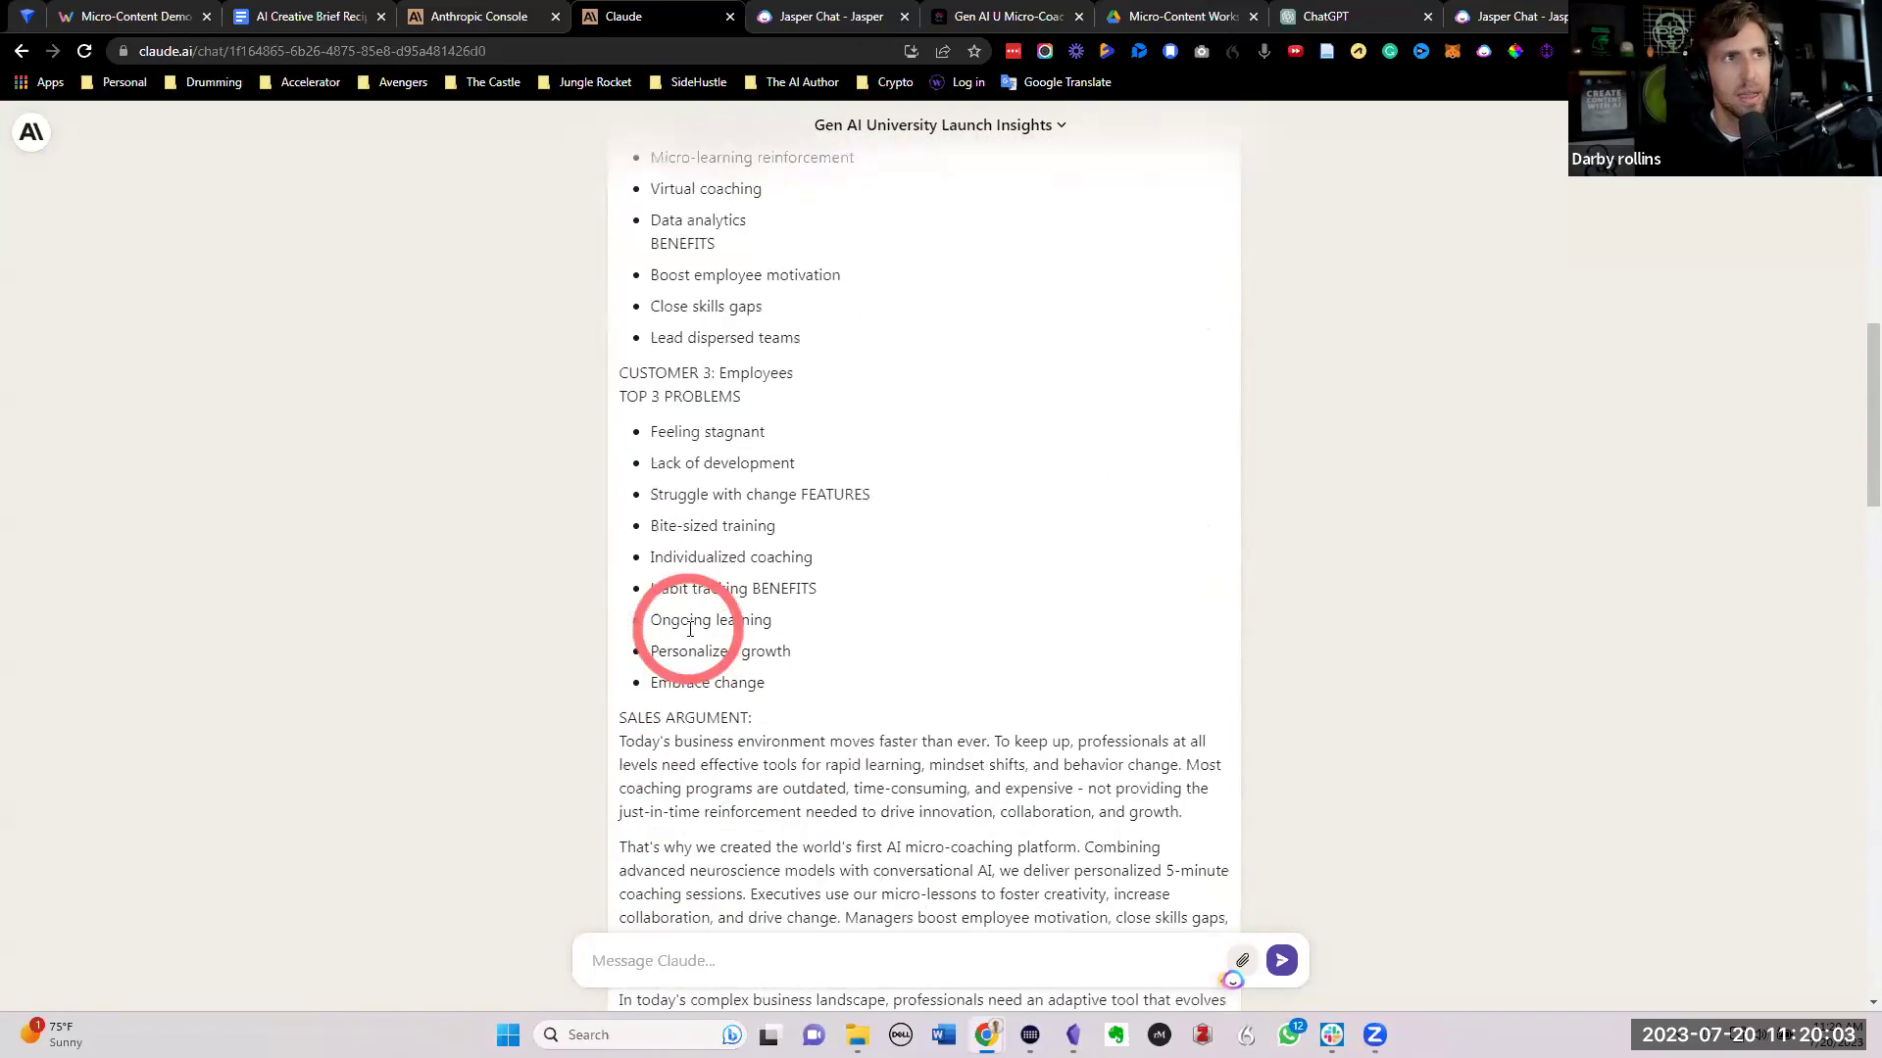
{"action": "scroll", "coordinate": [689, 625], "scroll_direction": "up", "scroll_amount": 6}
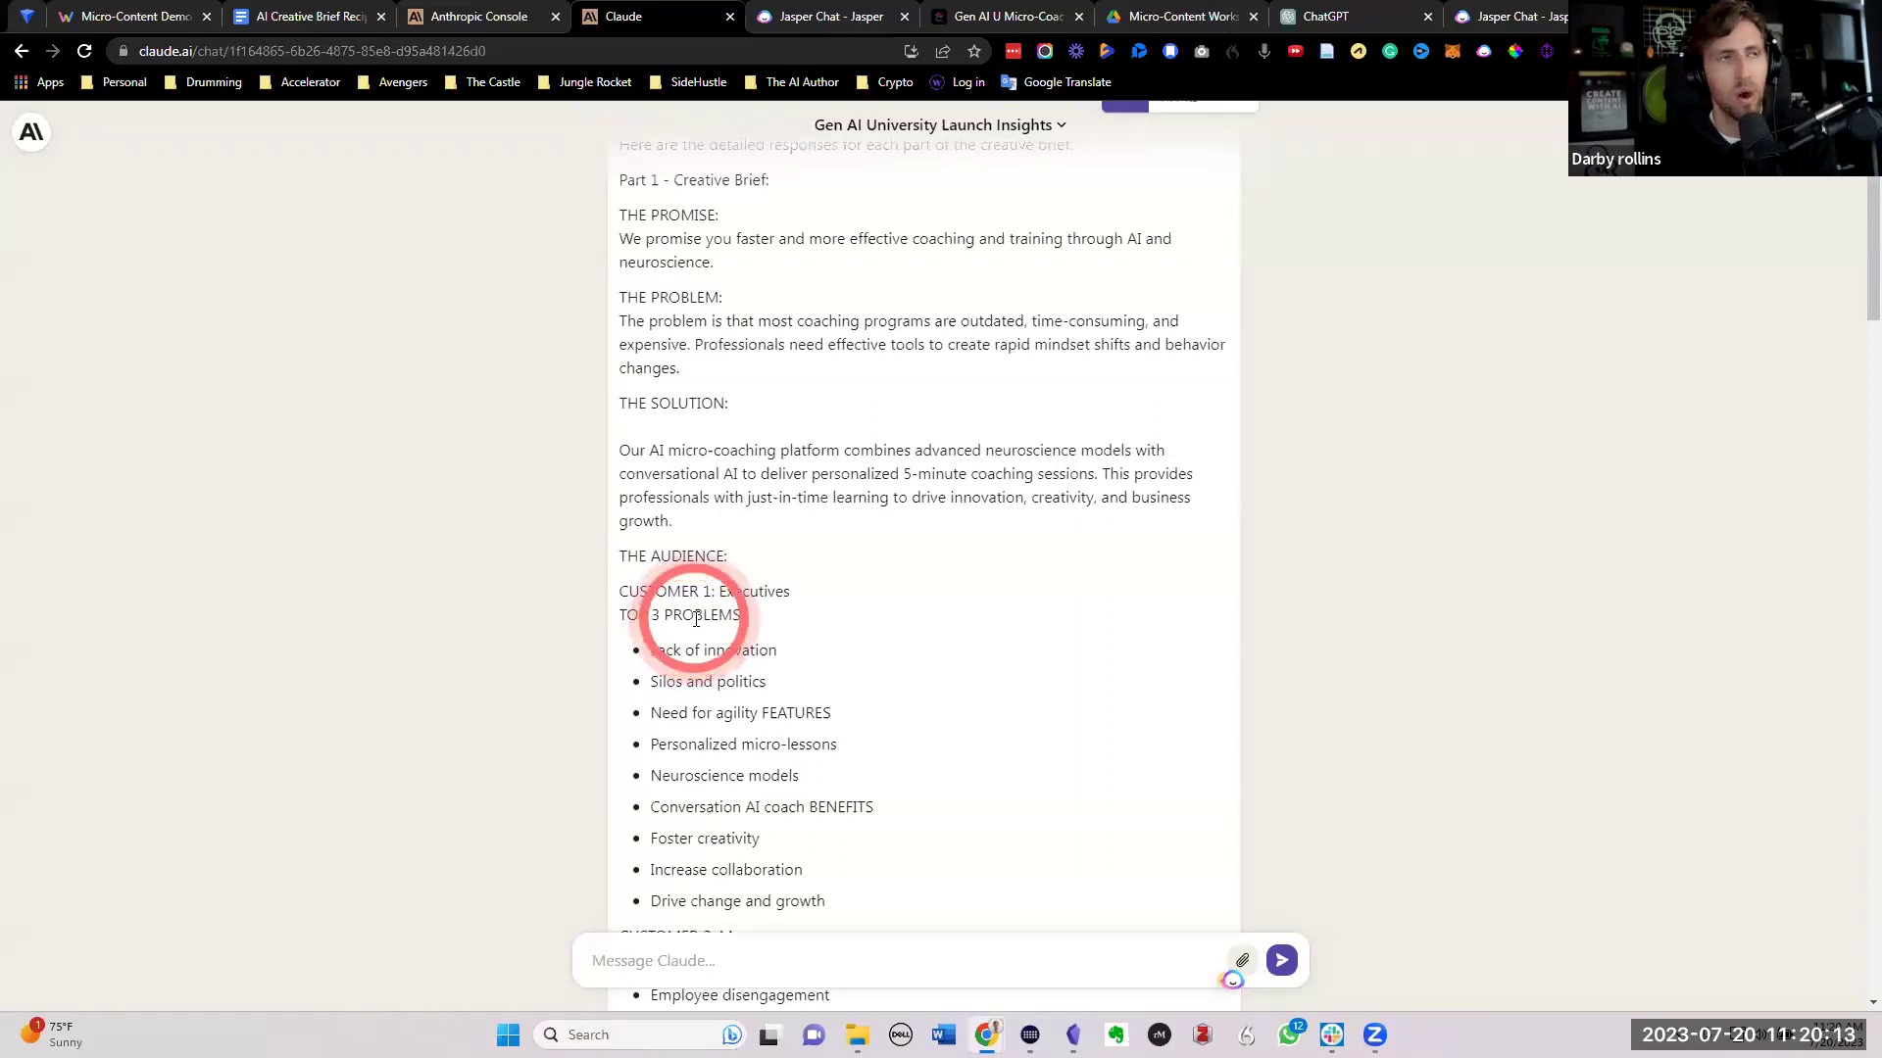
{"action": "scroll", "coordinate": [694, 626], "scroll_direction": "up", "scroll_amount": 1}
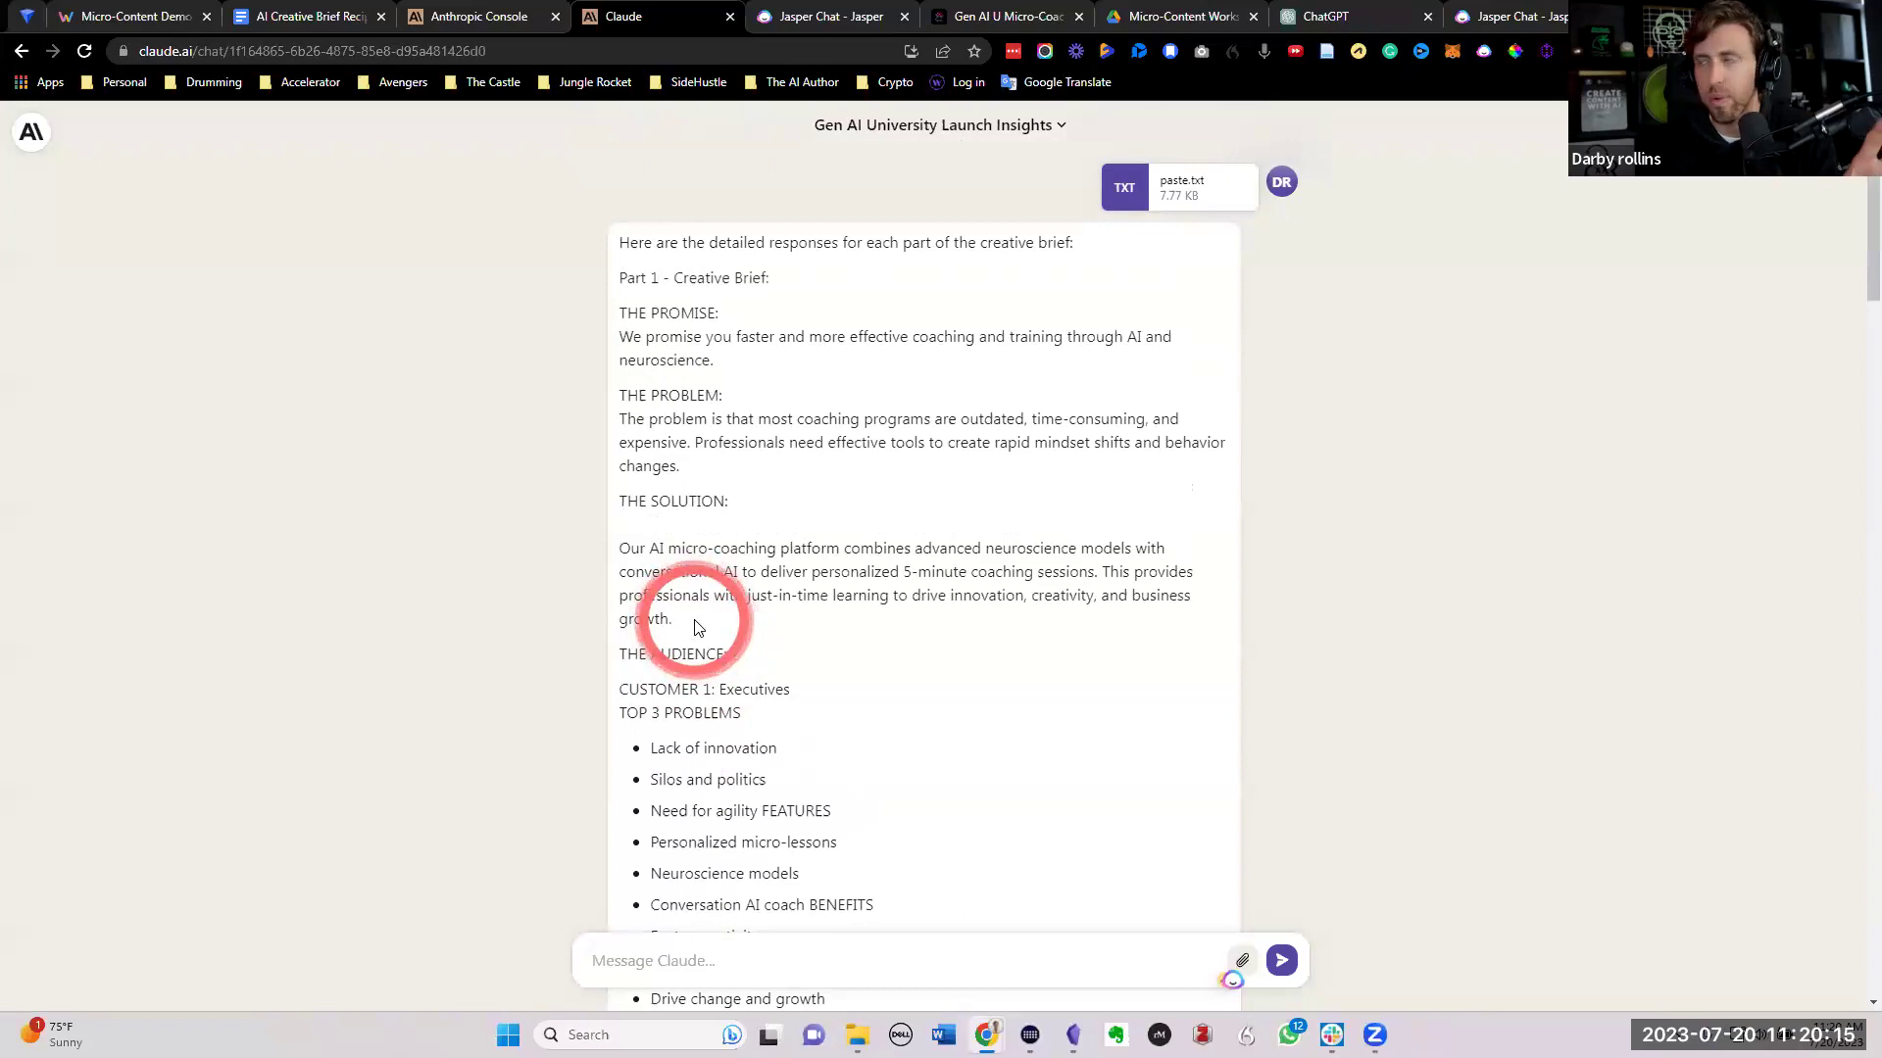
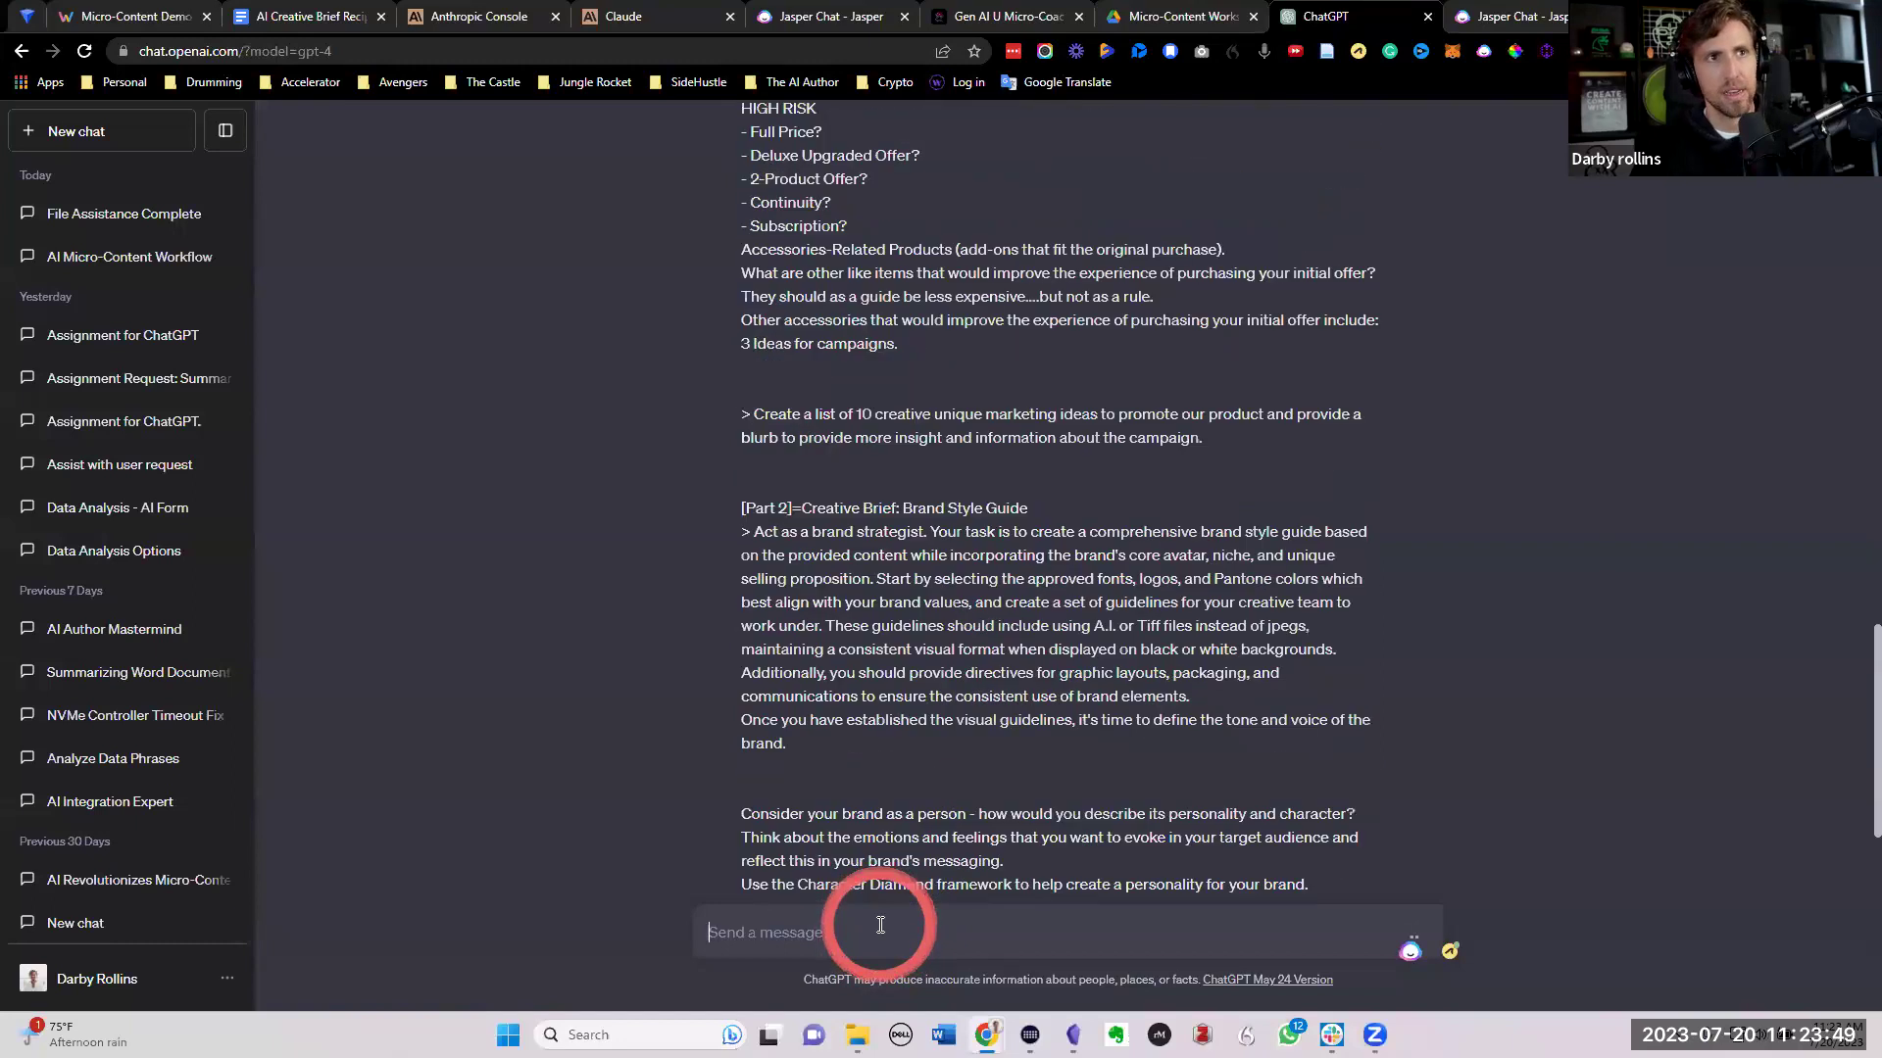
Step: In the ChatGPT chat, send "Continue" after Part 1 to generate the Brand Style Guide and AI Micro-Content parts
{"action": "scroll", "coordinate": [590, 563], "scroll_direction": "down", "scroll_amount": 15}
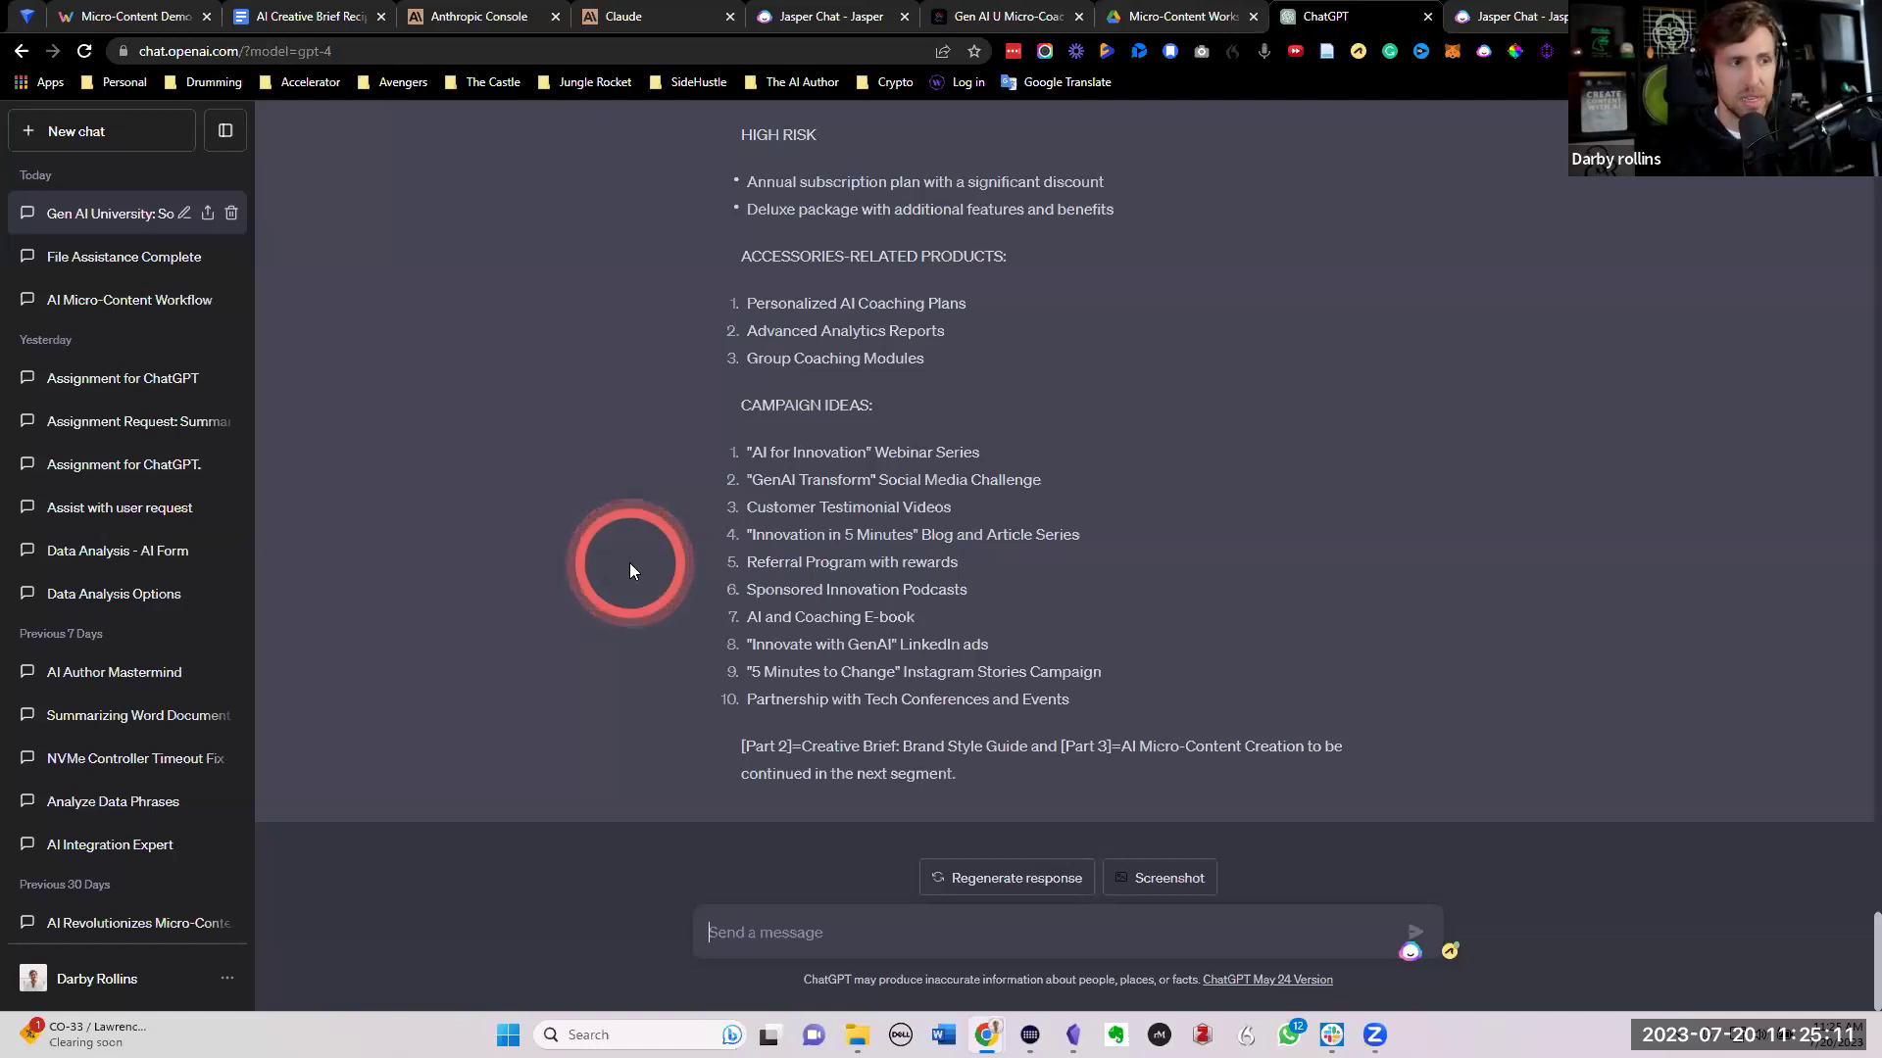
{"action": "type", "text": "Continue"}
{"action": "key", "text": "Return"}
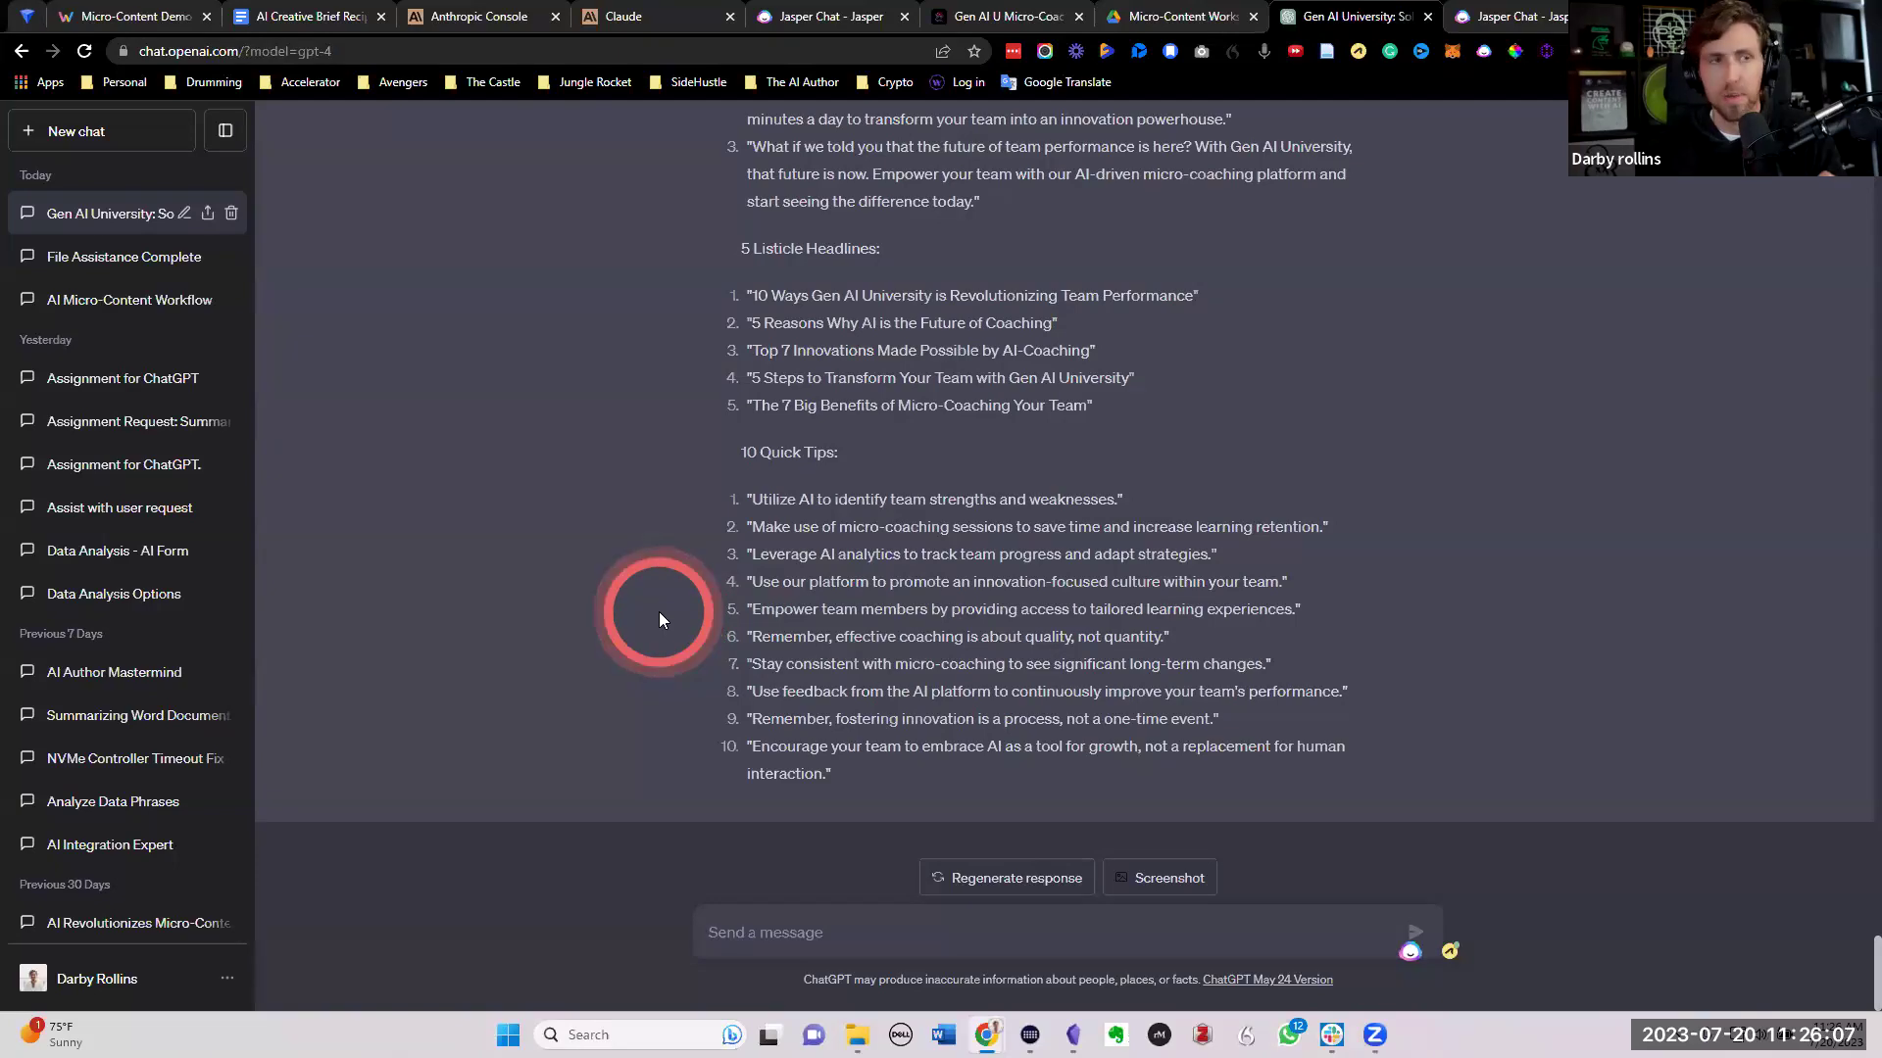
Step: Copy the full ChatGPT response from Part 1 through the last quick tip
{"action": "left_click_drag", "start_coordinate": [918, 769], "coordinate": [745, 516]}
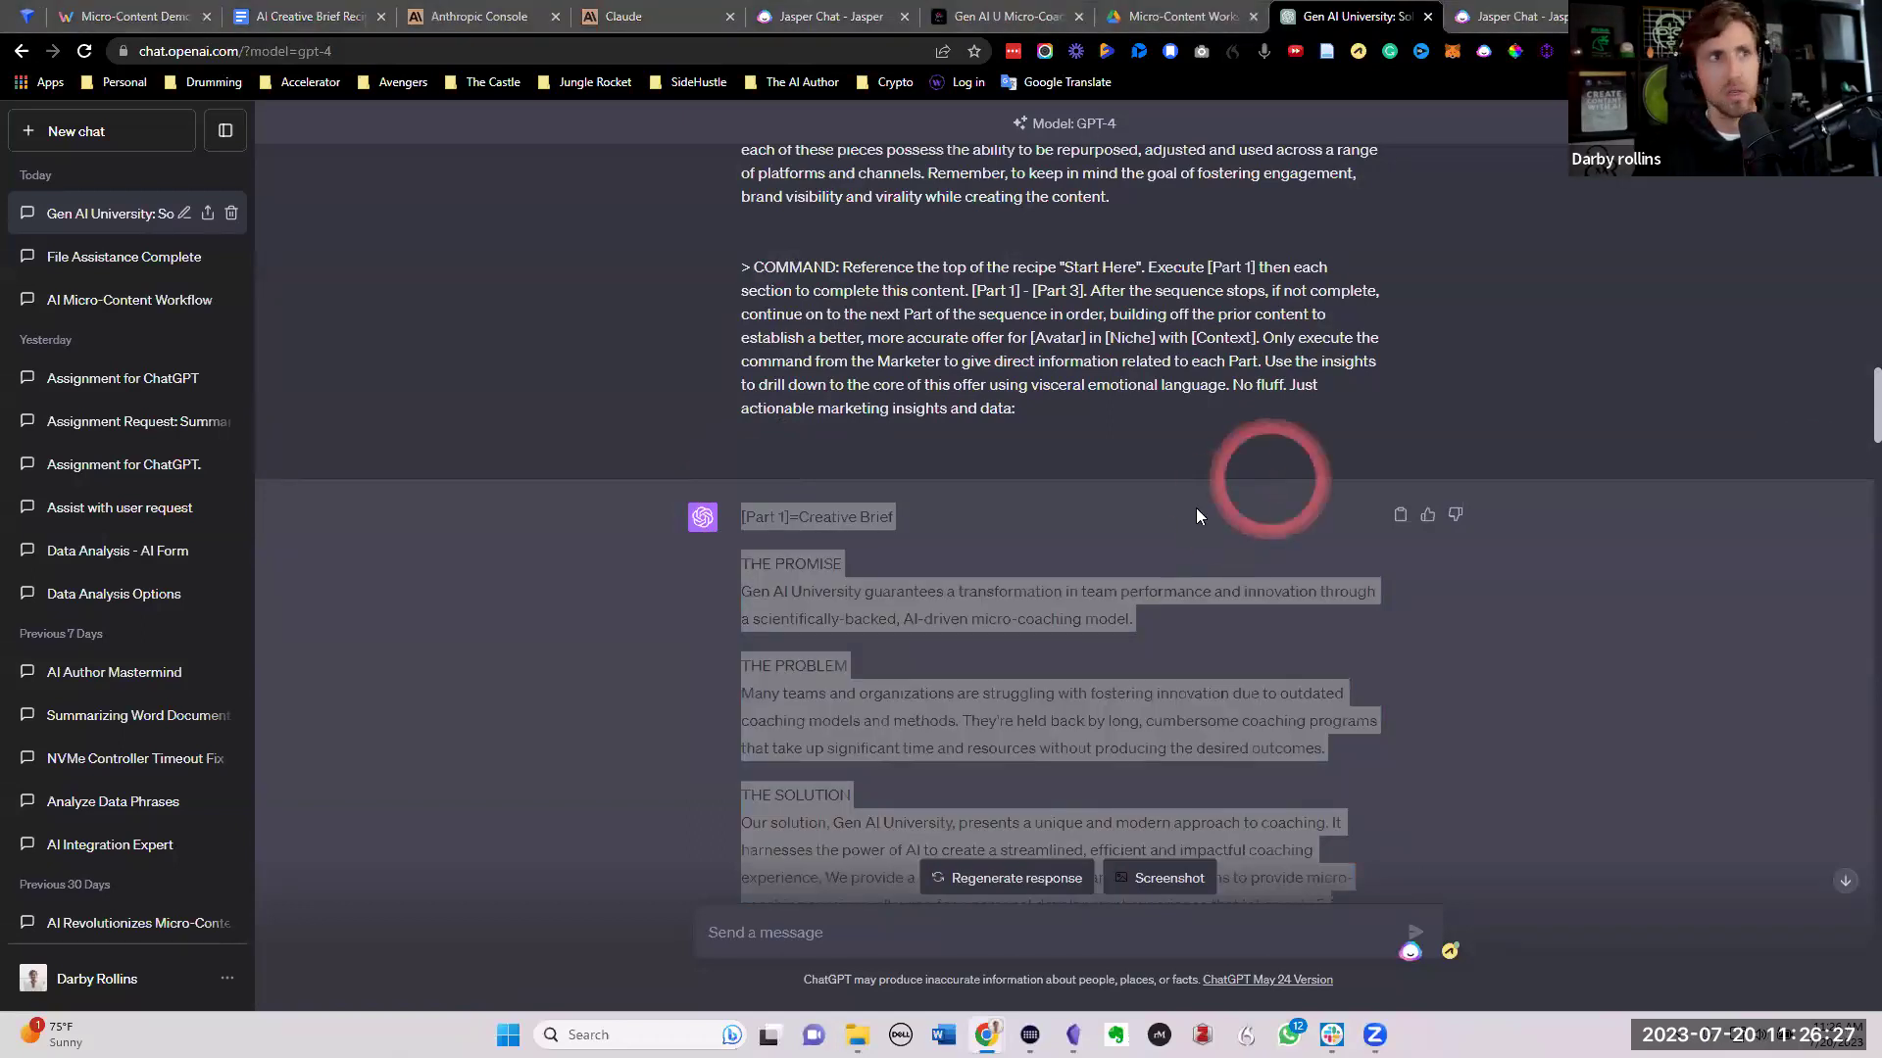
{"action": "left_click", "coordinate": [1020, 578]}
{"action": "scroll", "coordinate": [1027, 588], "scroll_direction": "down", "scroll_amount": 10}
{"action": "scroll", "coordinate": [1027, 588], "scroll_direction": "down", "scroll_amount": 20}
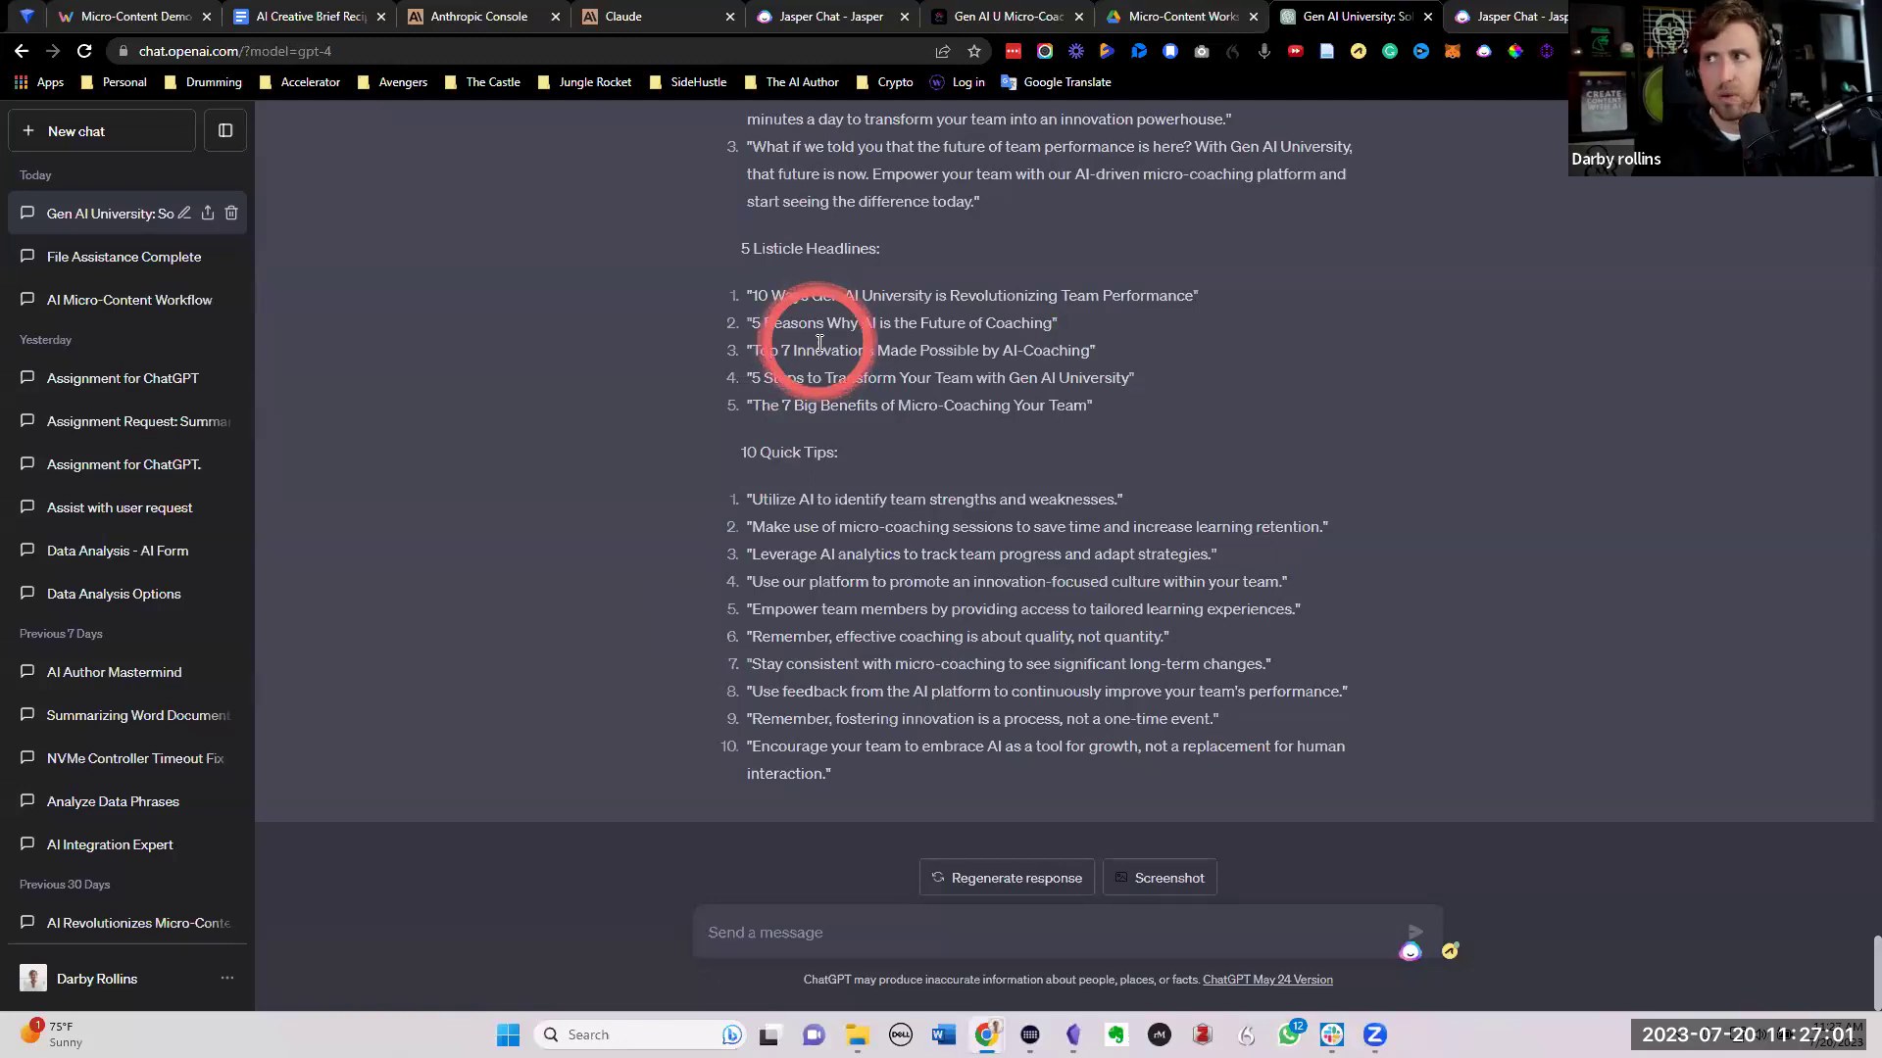
{"action": "left_click", "coordinate": [821, 17]}
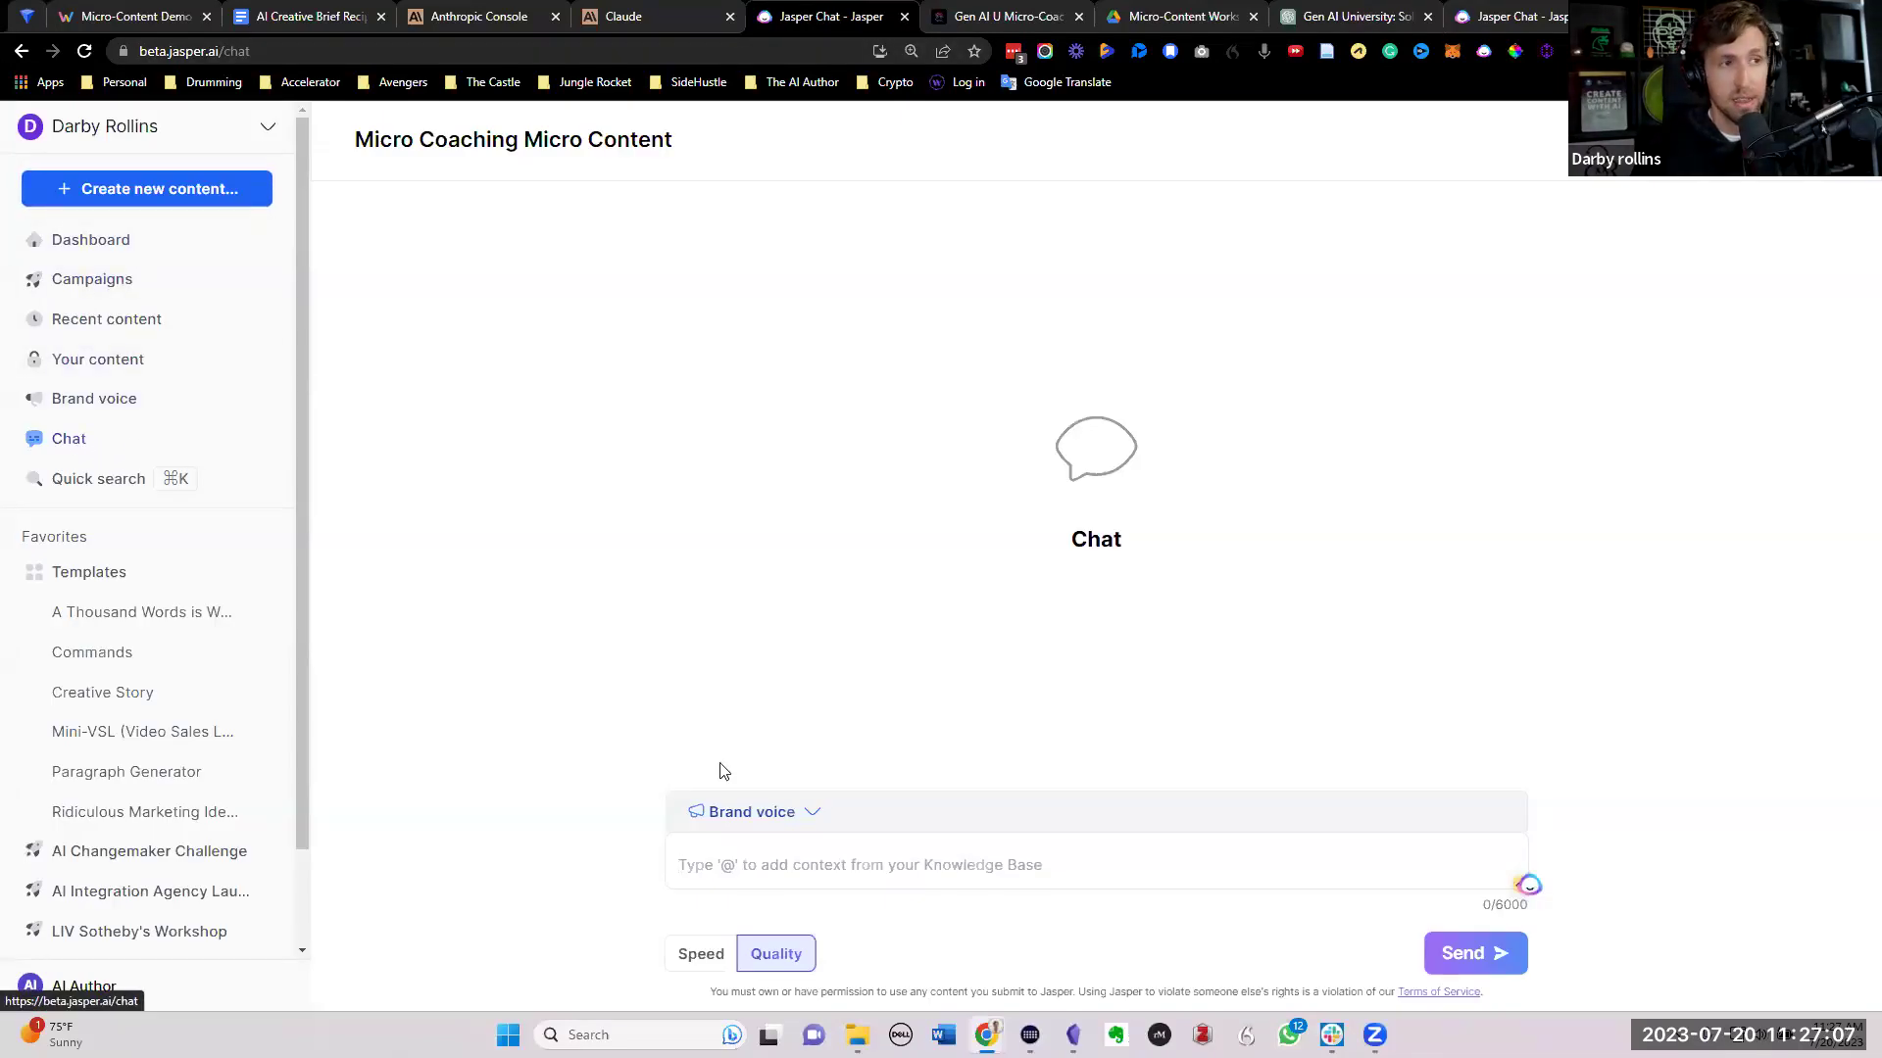
{"action": "left_click", "coordinate": [771, 862]}
{"action": "key", "text": "ctrl+v"}
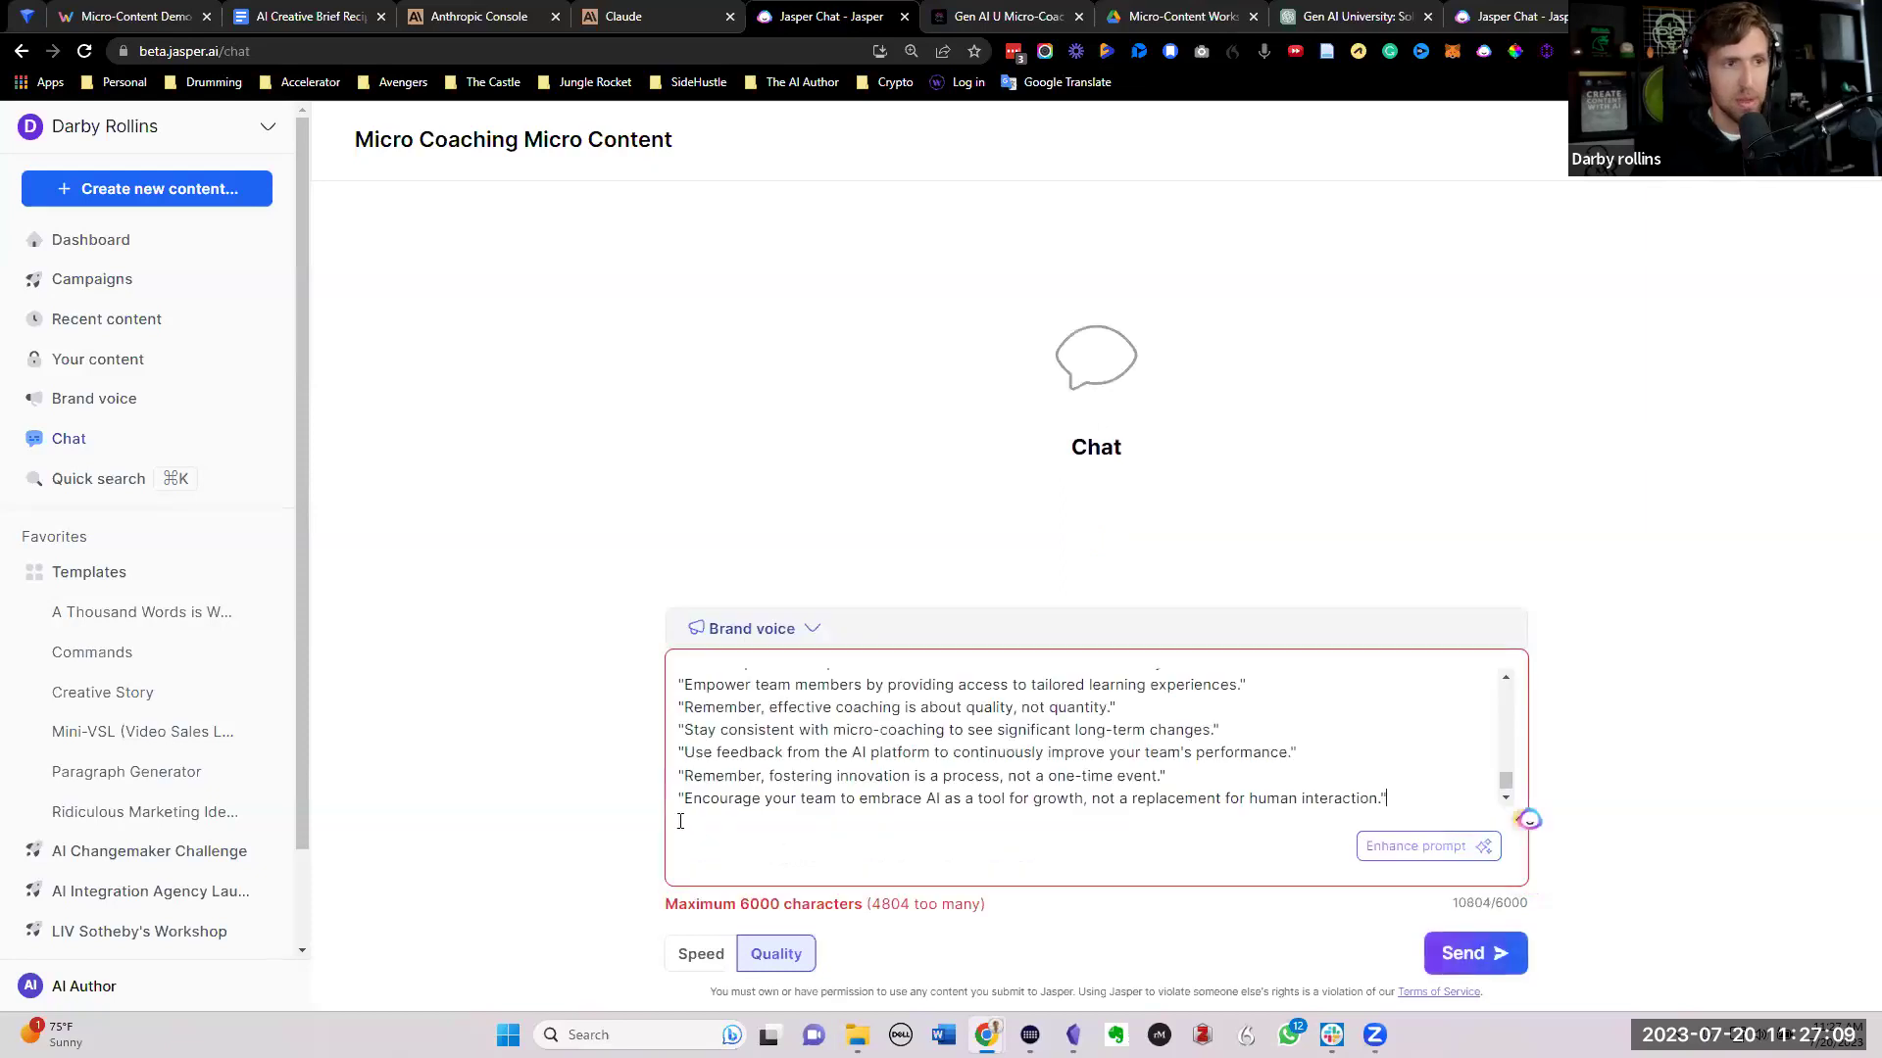
{"action": "key", "text": "ctrl+a"}
{"action": "key", "text": "BackSpace"}
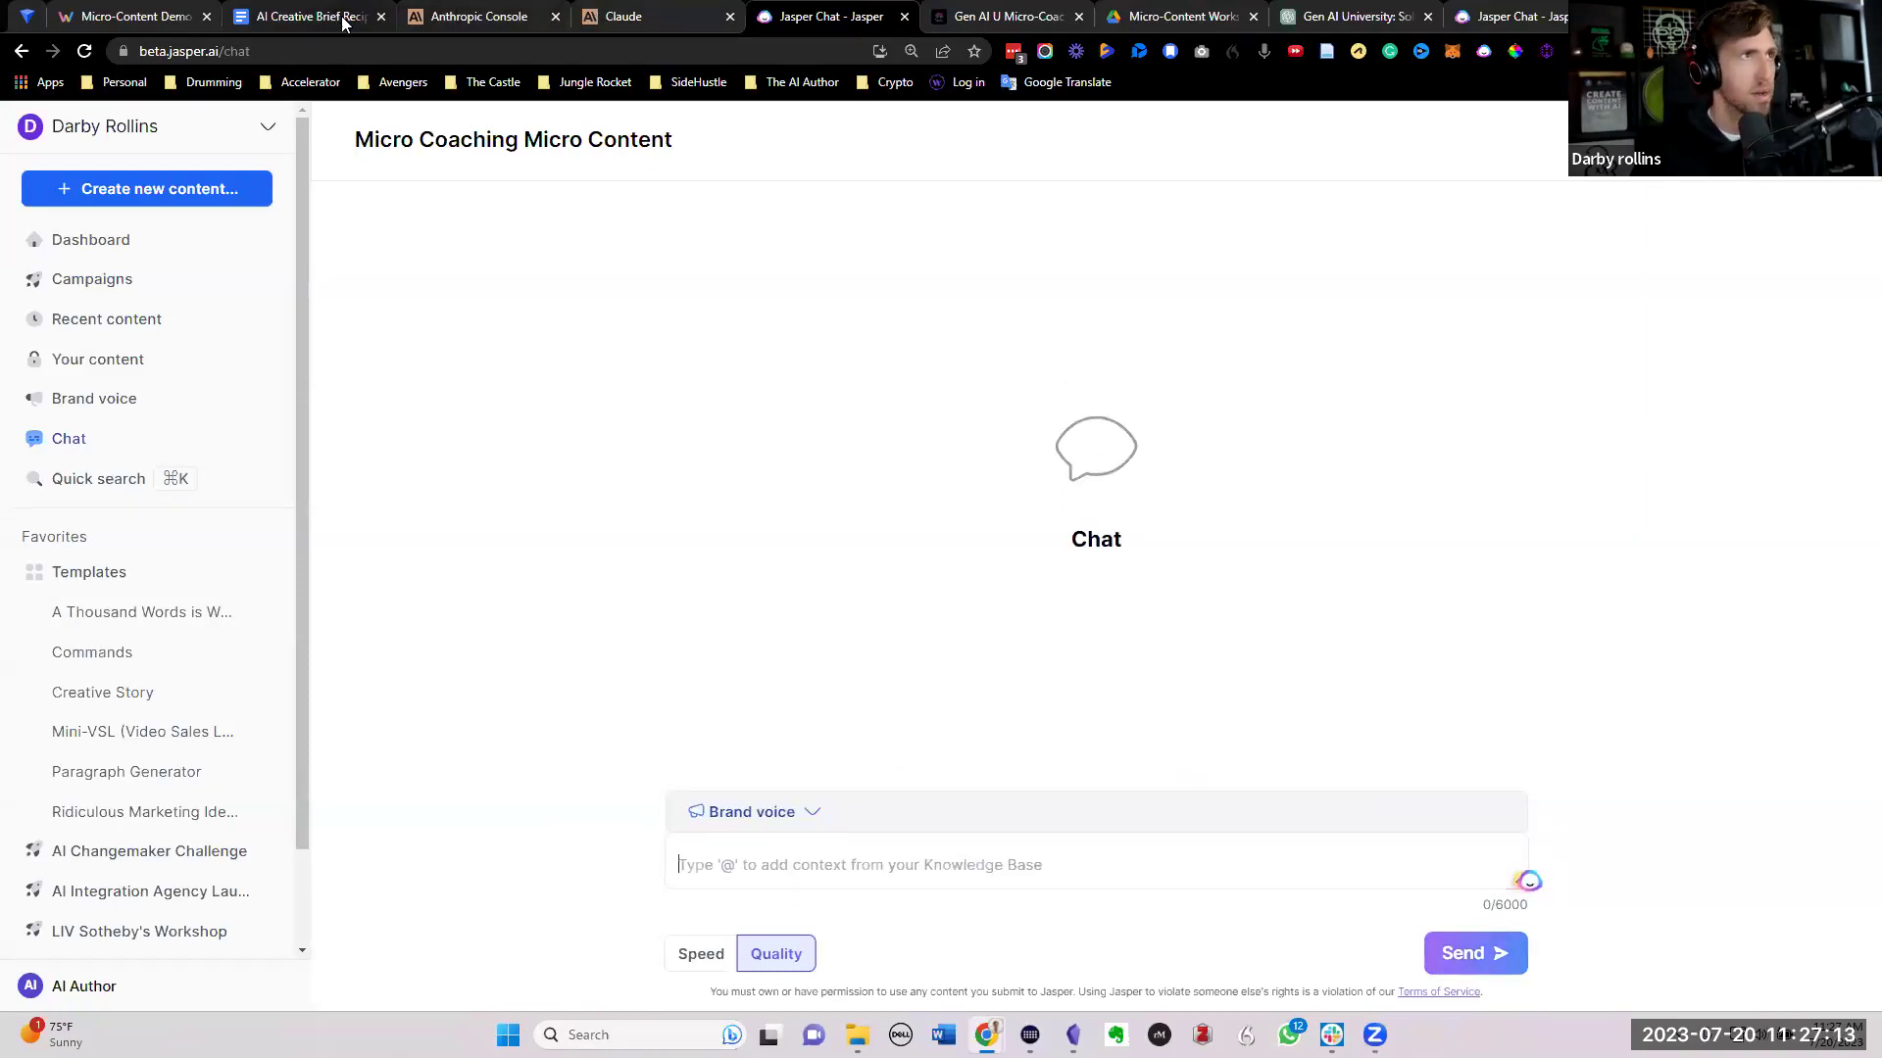
Step: Copy the full AI Creative Brief Recipe (v2.4) from Google Docs and paste it into the Jasper chat message
{"action": "left_click", "coordinate": [312, 16]}
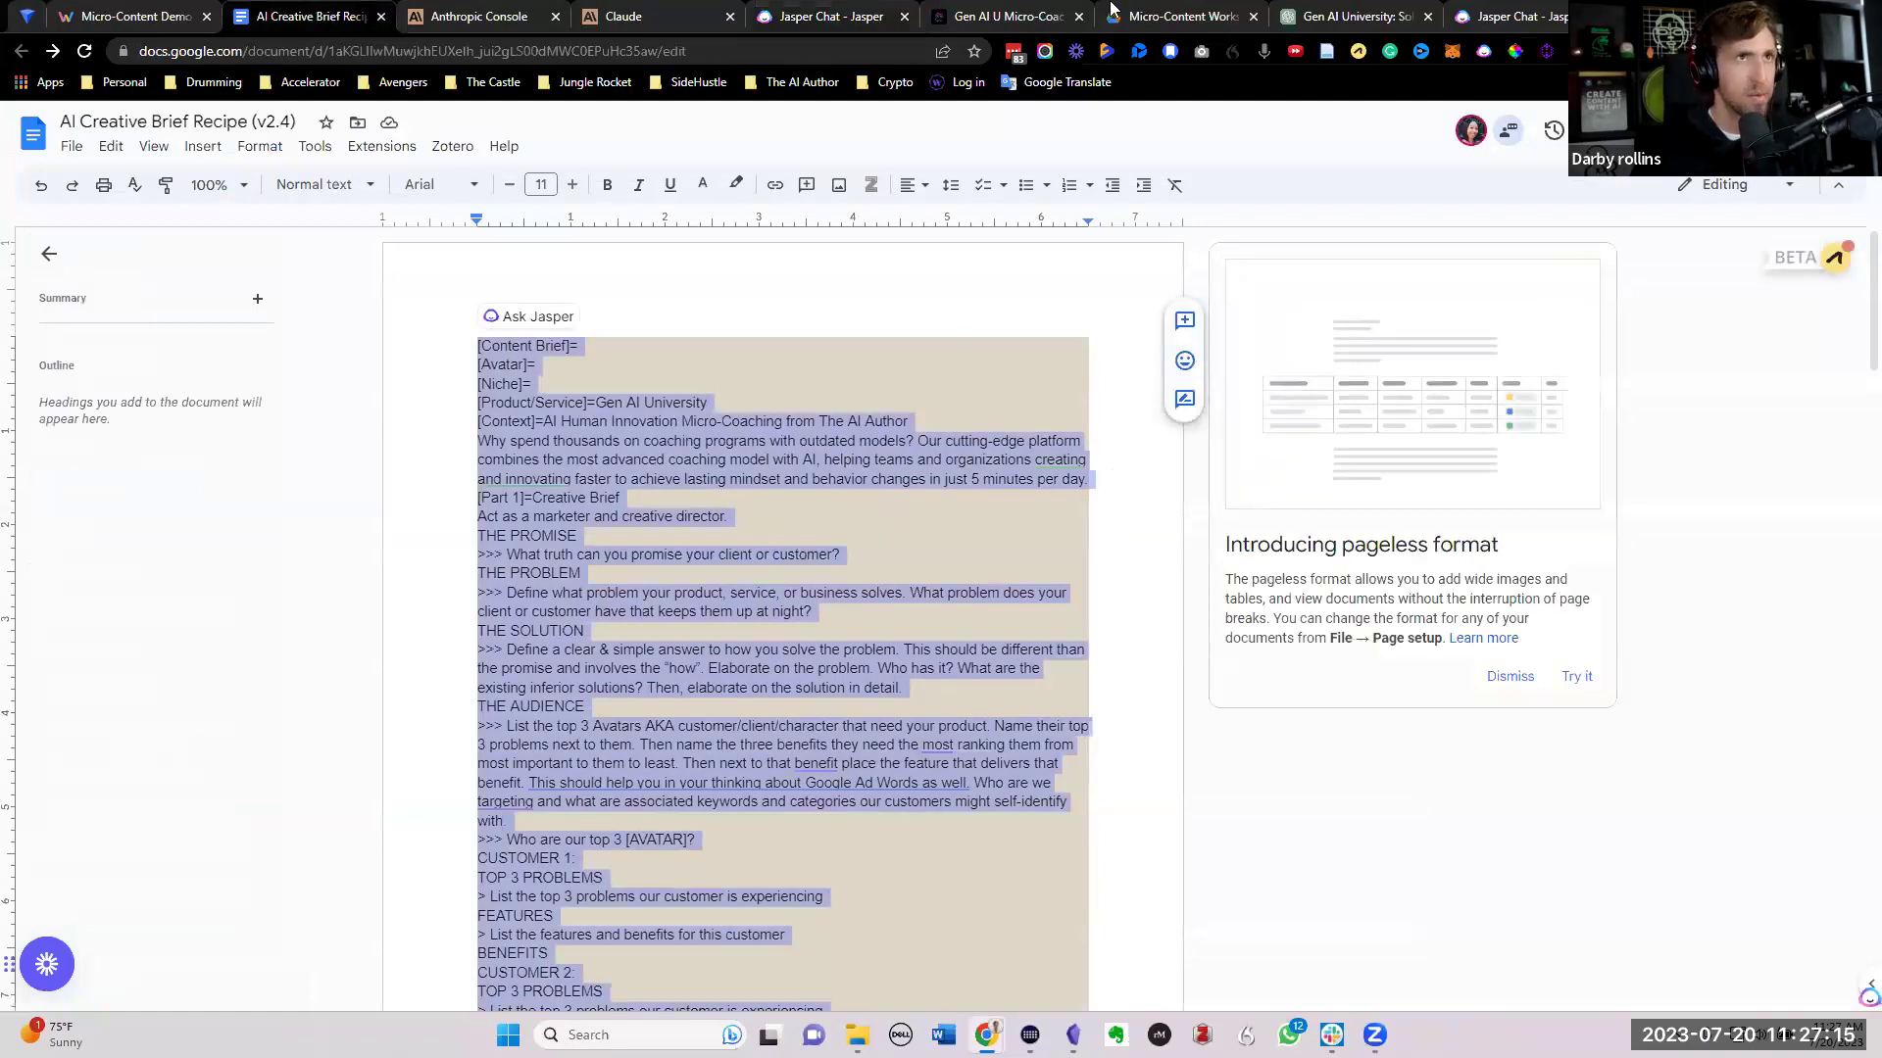
{"action": "left_click", "coordinate": [823, 18]}
{"action": "key", "text": "ctrl+v"}
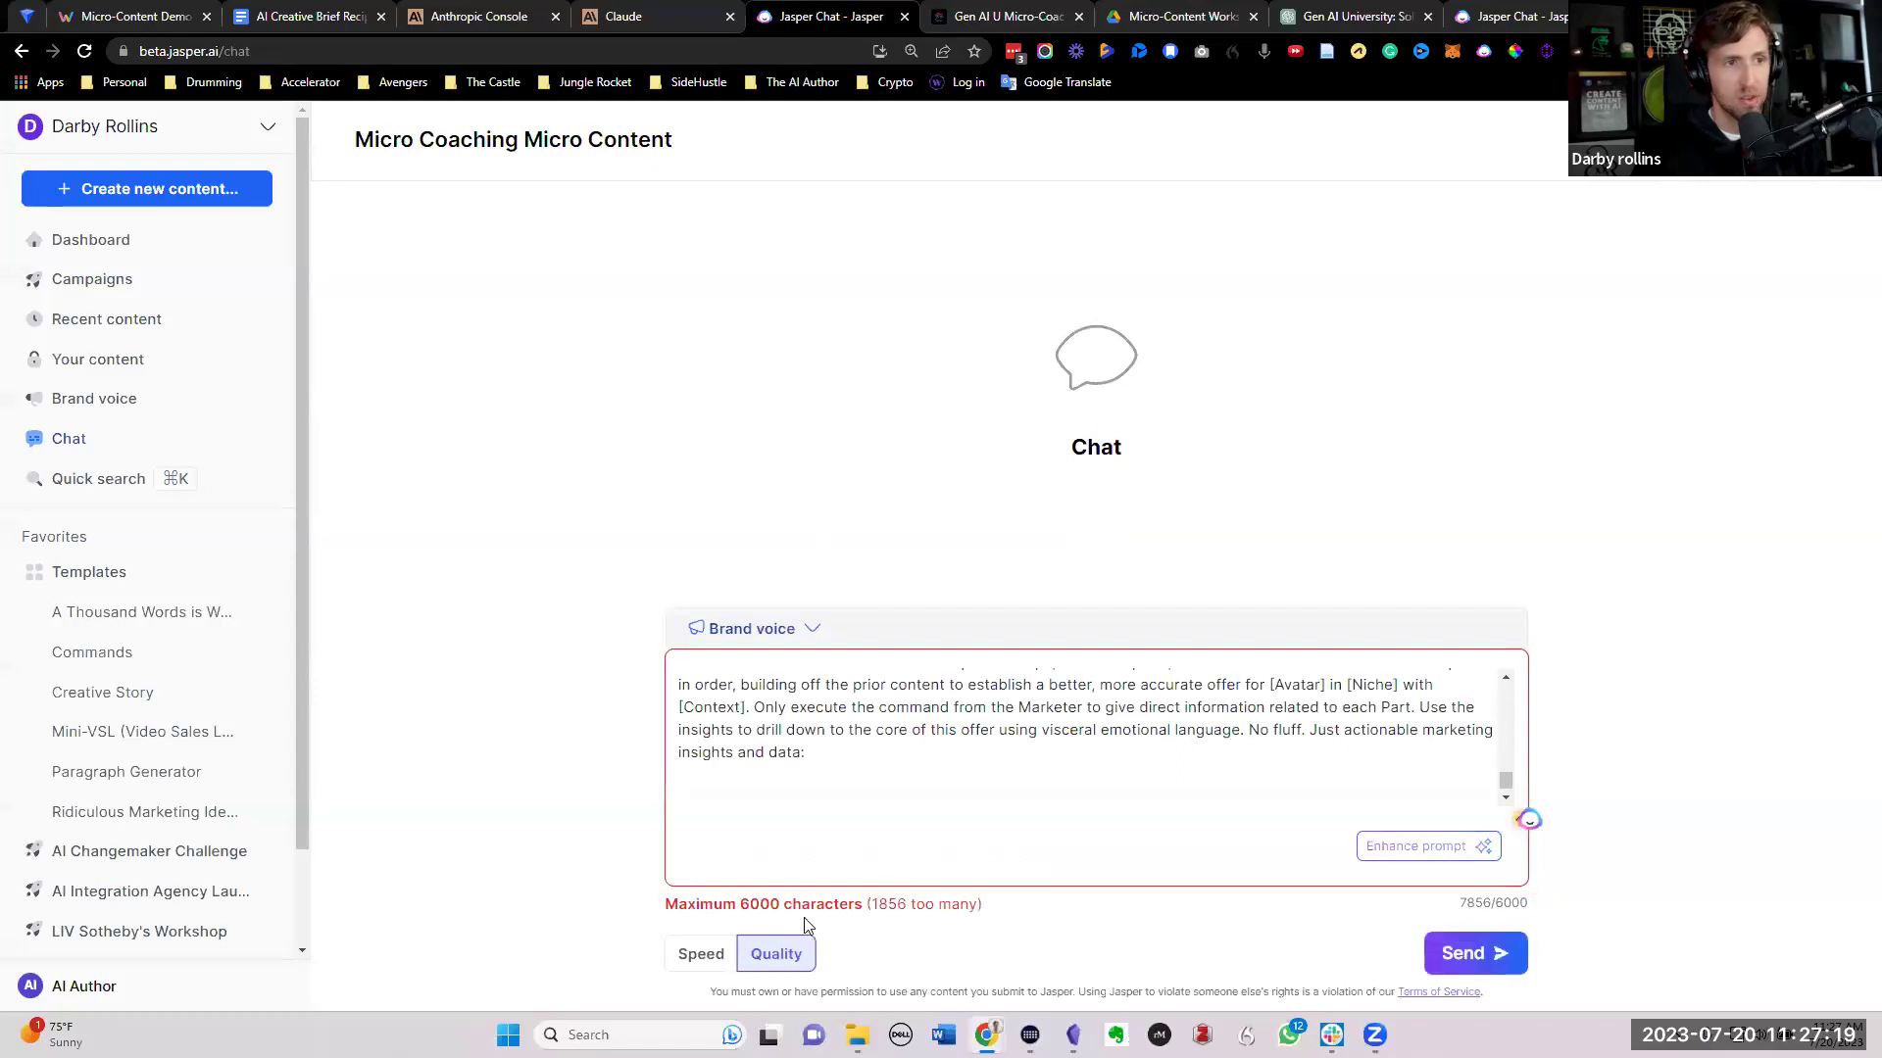
Step: Check Jasper's maximum message length and how far the pasted recipe exceeds it
{"action": "left_click_drag", "start_coordinate": [742, 904], "coordinate": [859, 904]}
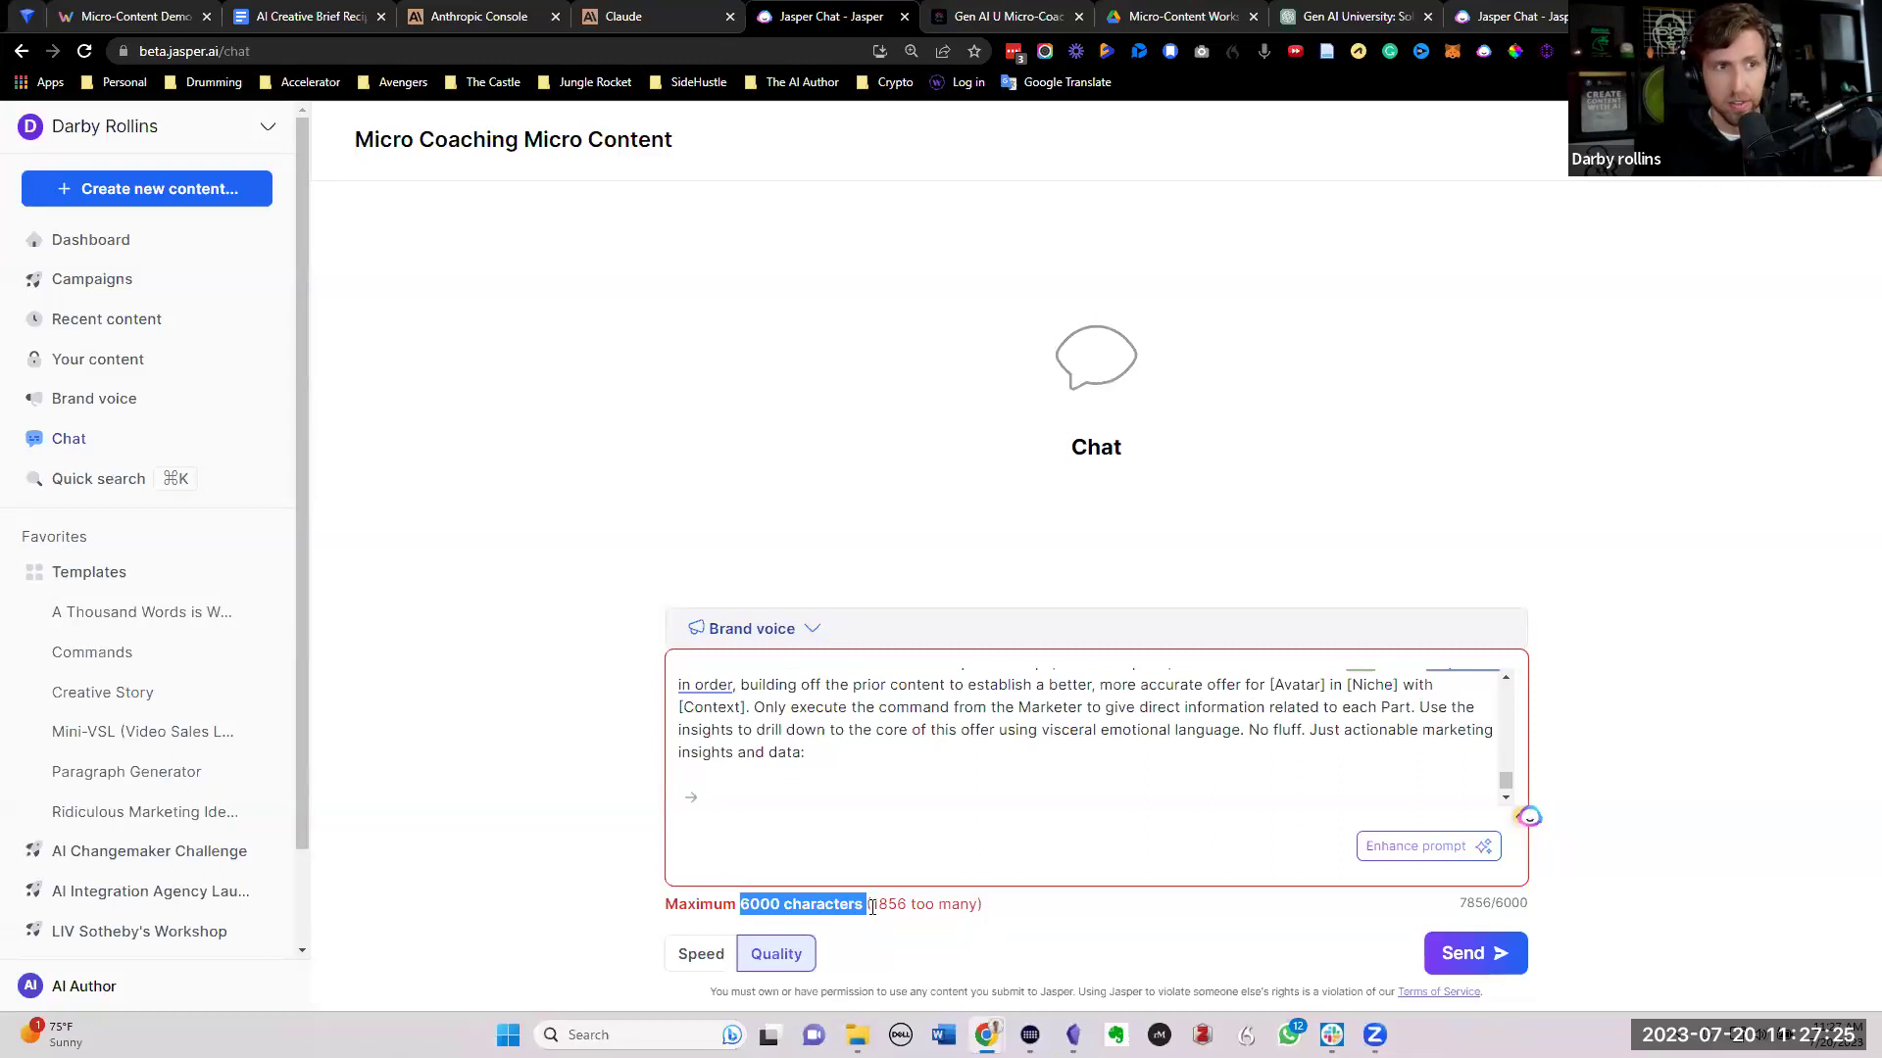
{"action": "left_click_drag", "start_coordinate": [872, 906], "coordinate": [980, 908]}
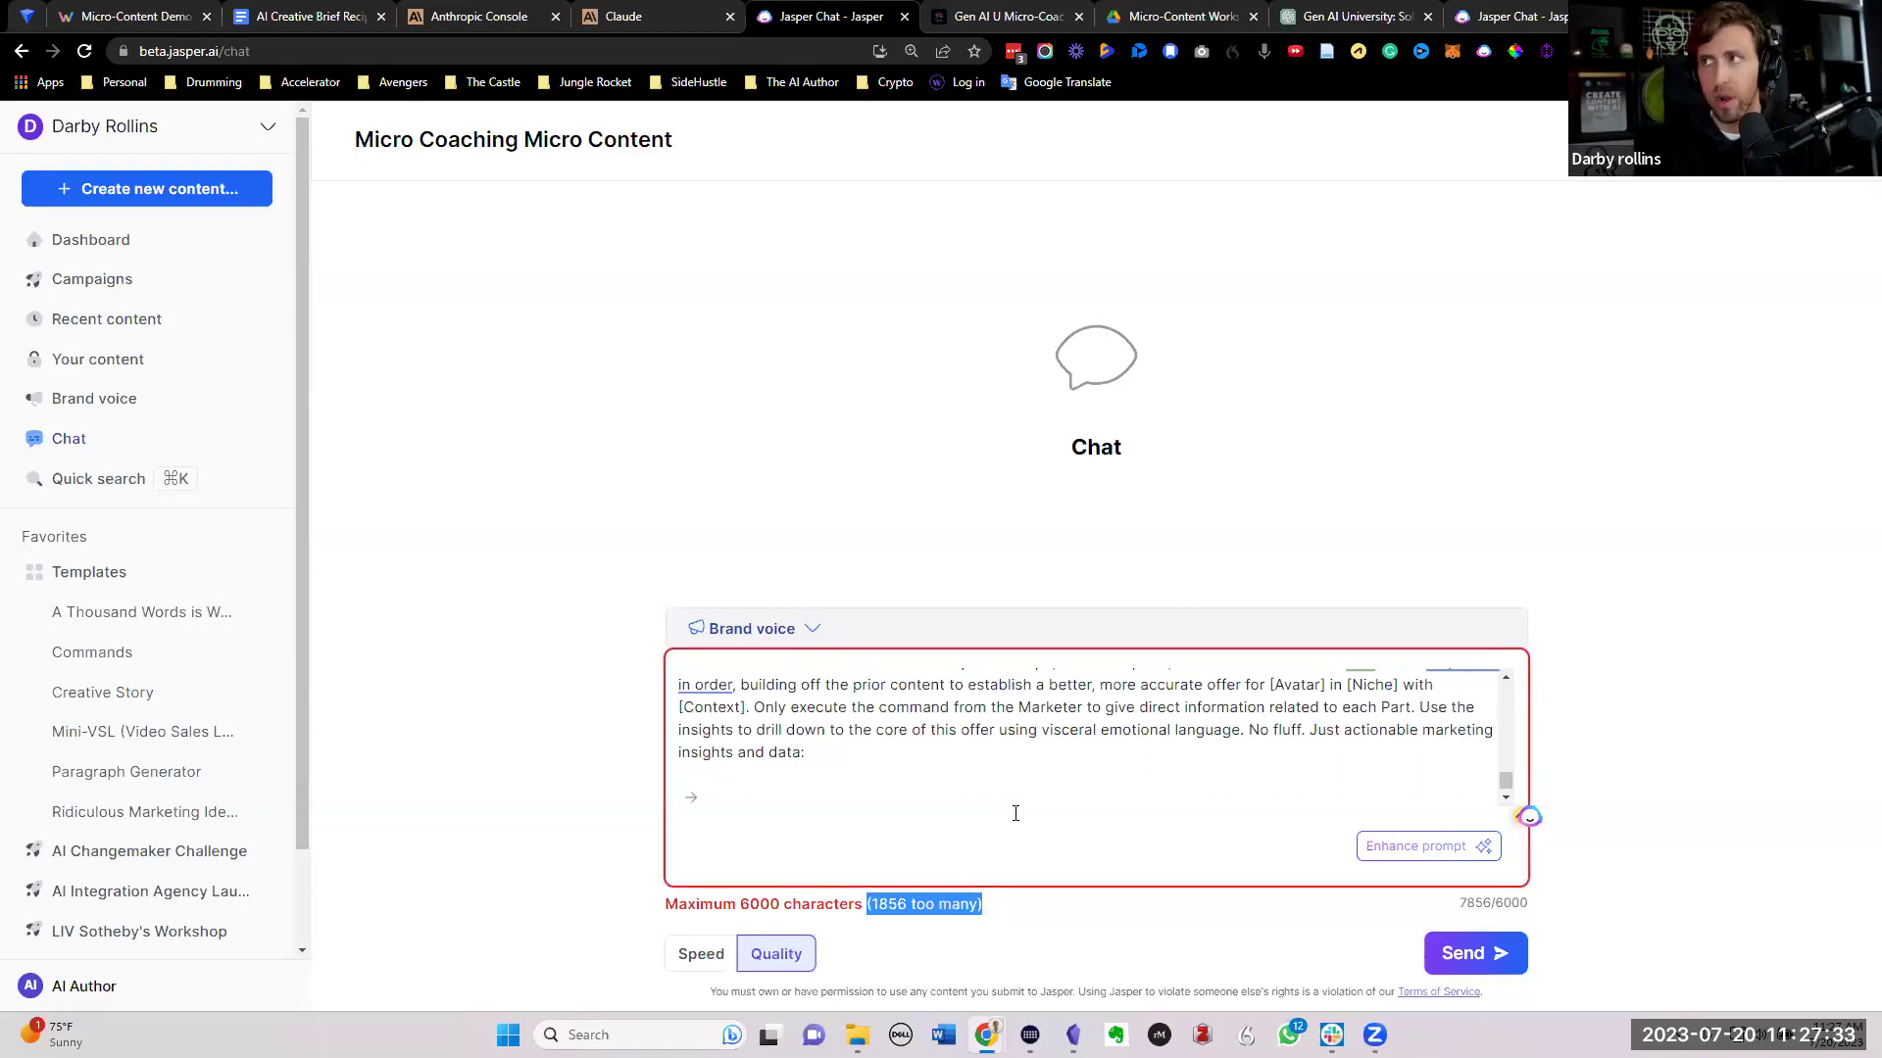
{"action": "left_click", "coordinate": [981, 772]}
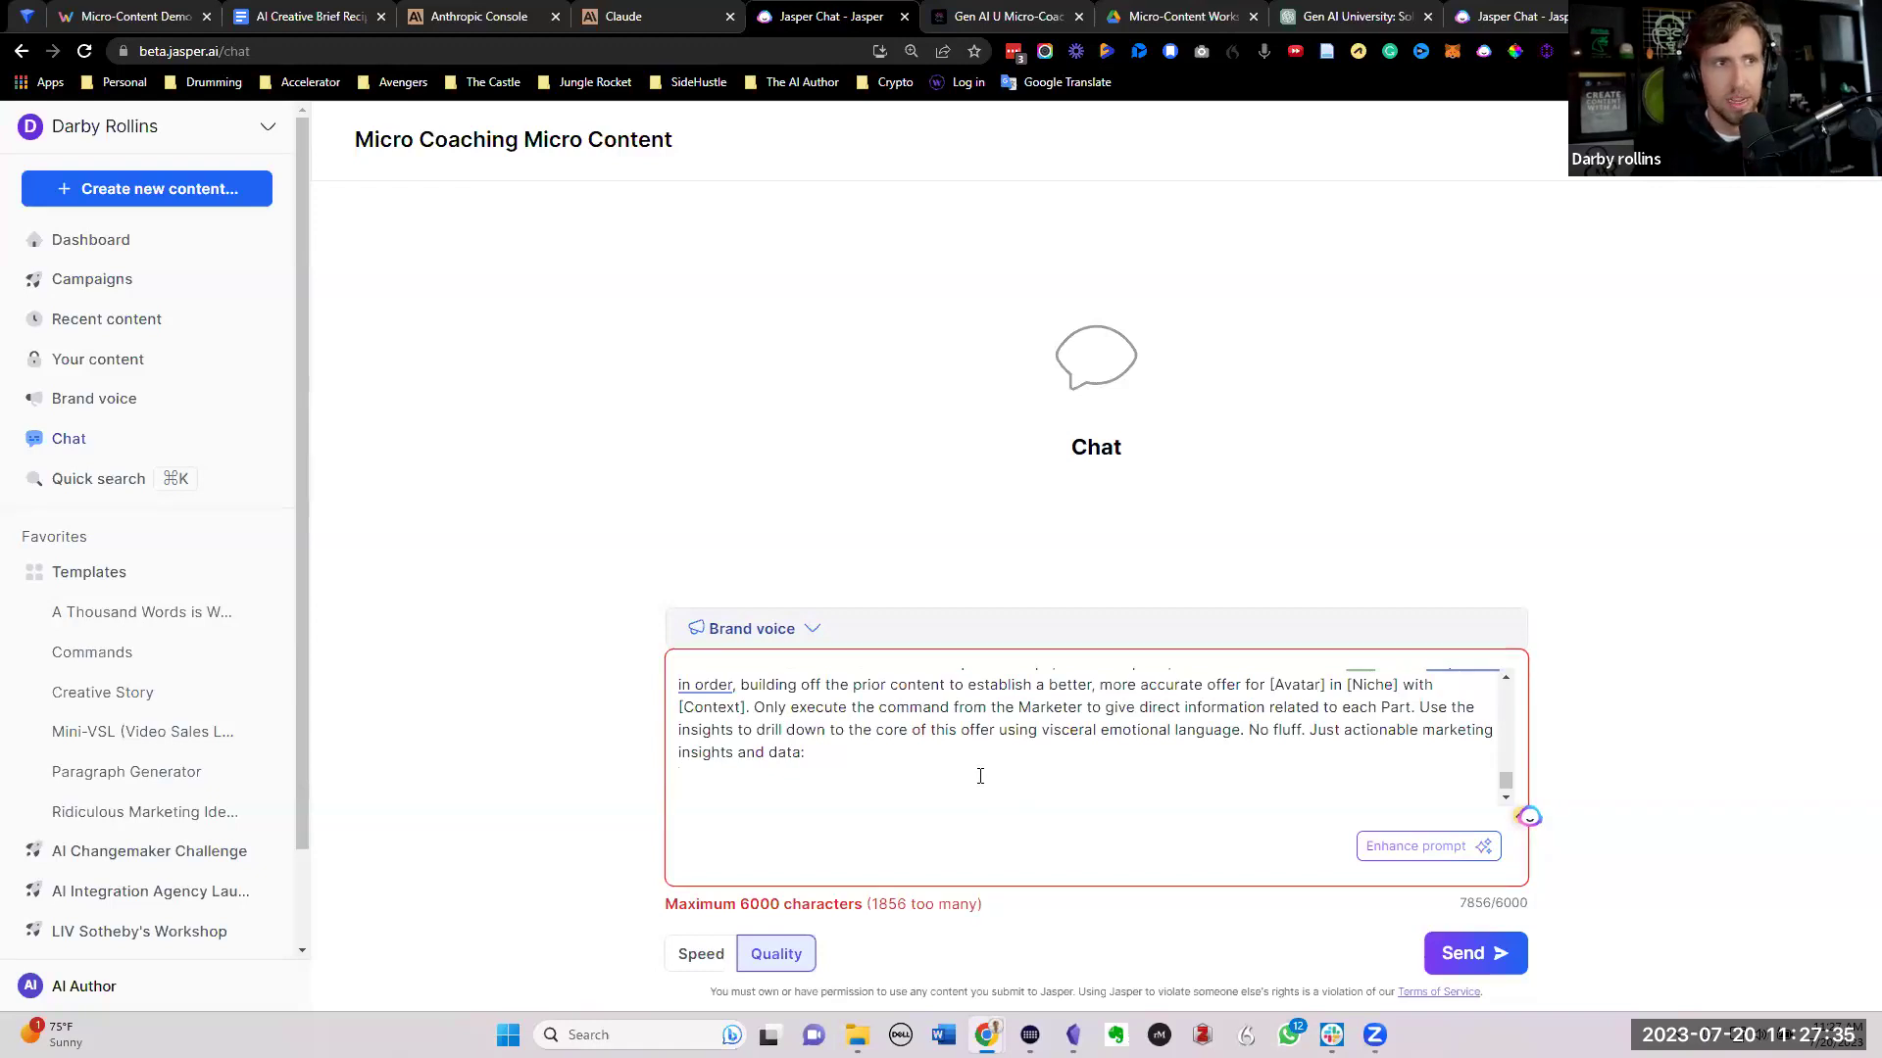
Step: Clear the pasted recipe from the Jasper chat message and switch to the Gen AI University Launch Insights chat in Claude
{"action": "key", "text": "ctrl+a"}
{"action": "key", "text": "BackSpace"}
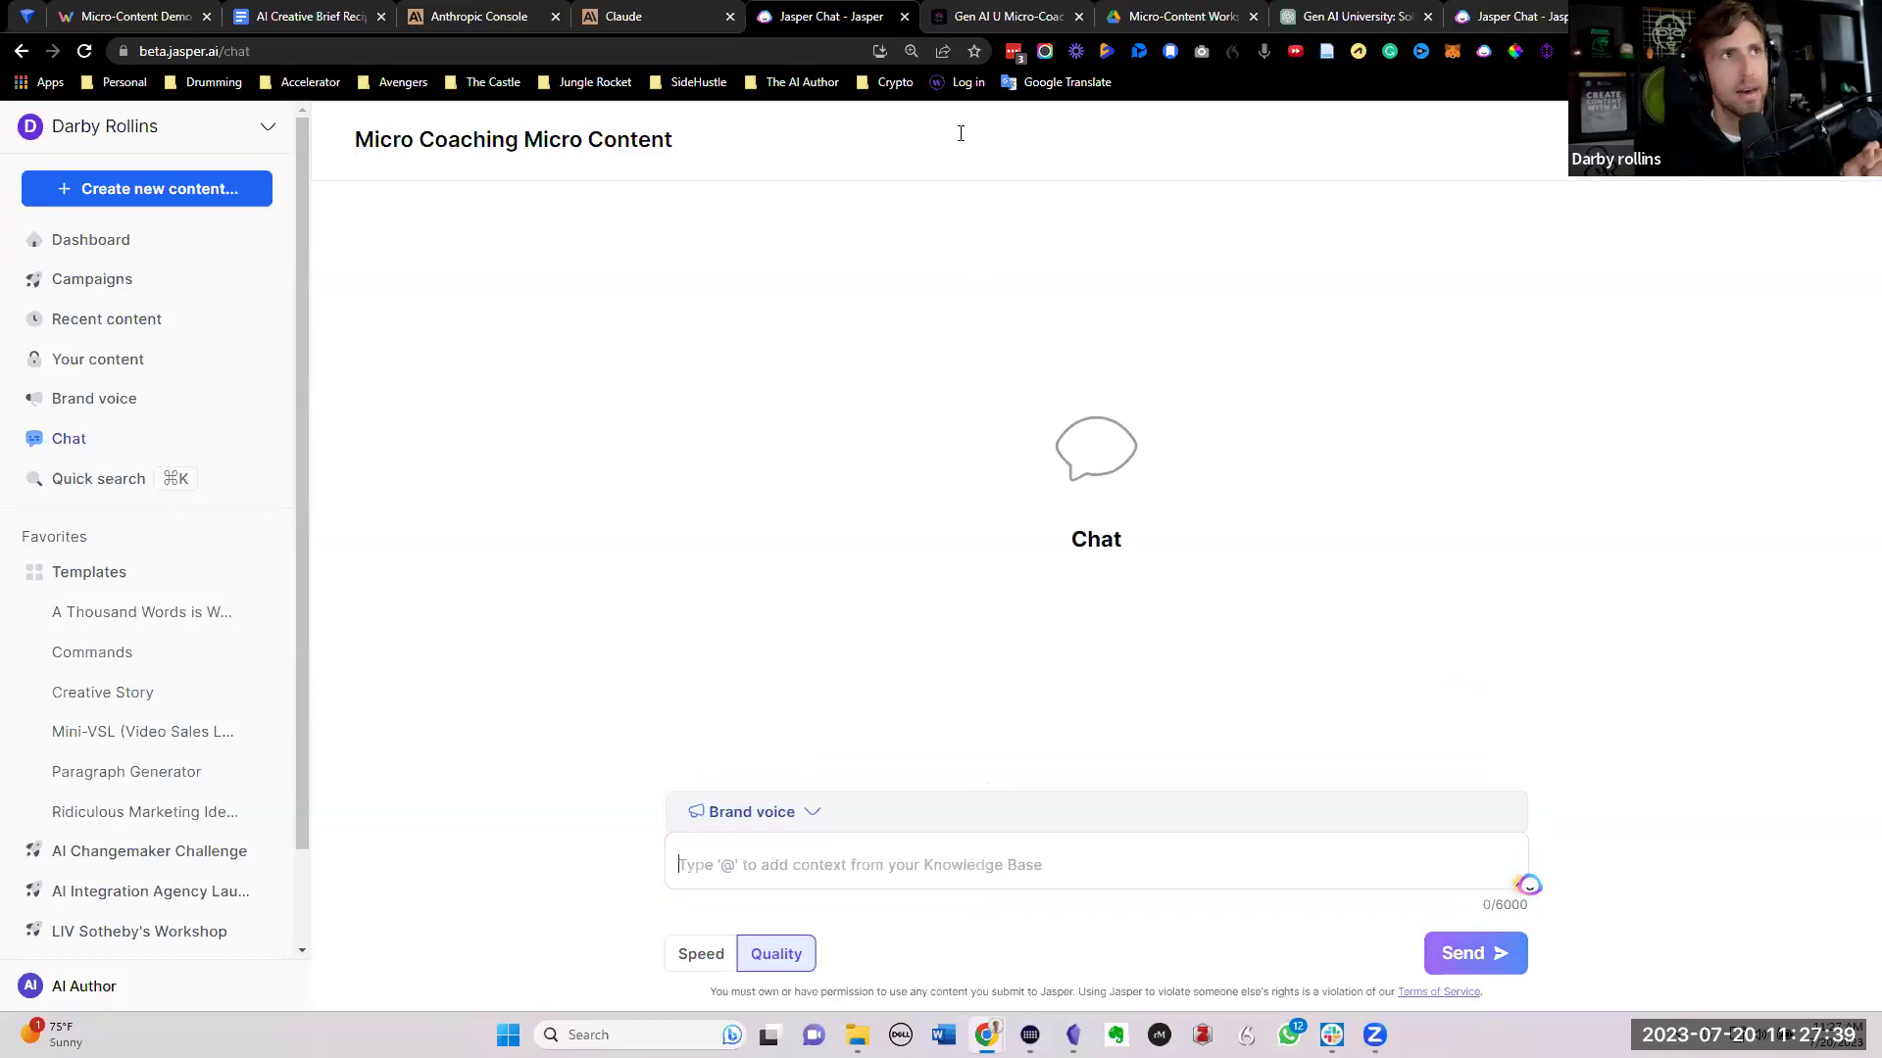
{"action": "left_click", "coordinate": [605, 21]}
{"action": "left_click", "coordinate": [705, 267]}
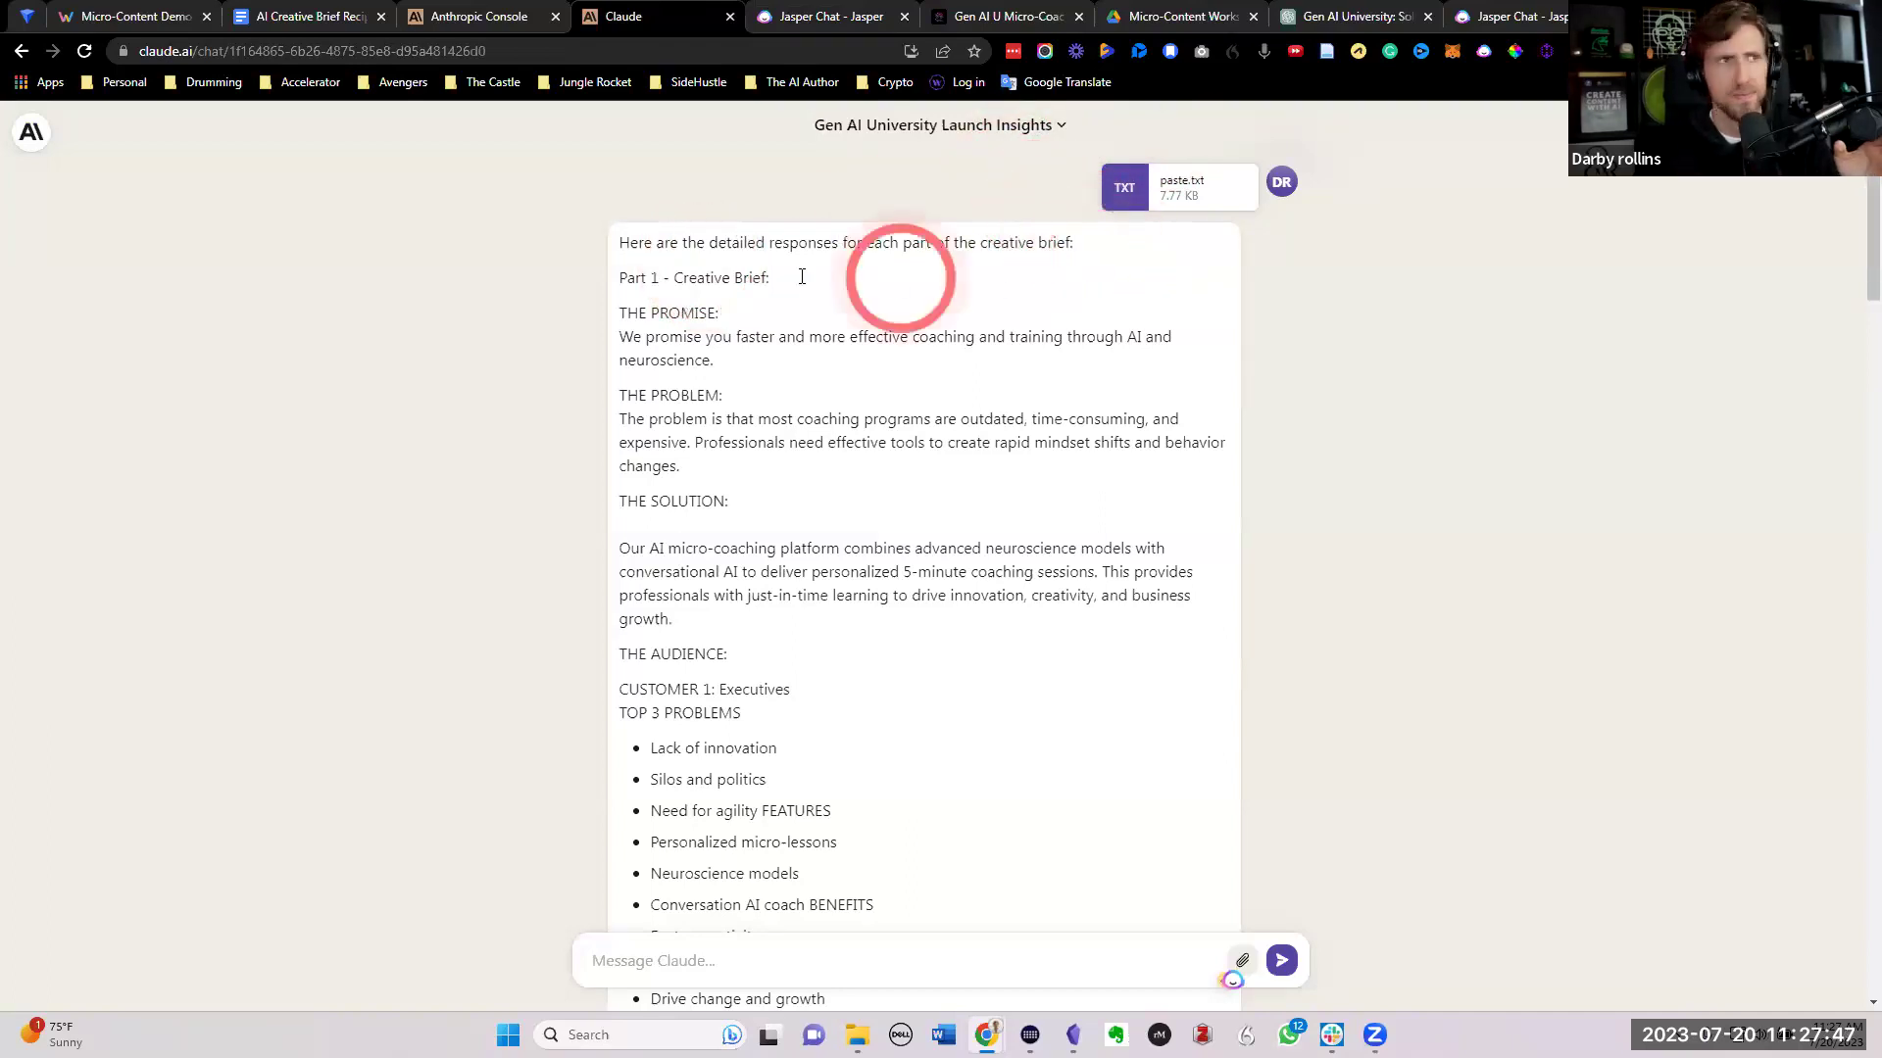
{"action": "left_click_drag", "start_coordinate": [615, 277], "coordinate": [1881, 767]}
{"action": "scroll", "coordinate": [784, 314], "scroll_direction": "down", "scroll_amount": 6}
{"action": "scroll", "coordinate": [856, 324], "scroll_direction": "down", "scroll_amount": 20}
{"action": "scroll", "coordinate": [866, 321], "scroll_direction": "down", "scroll_amount": 1}
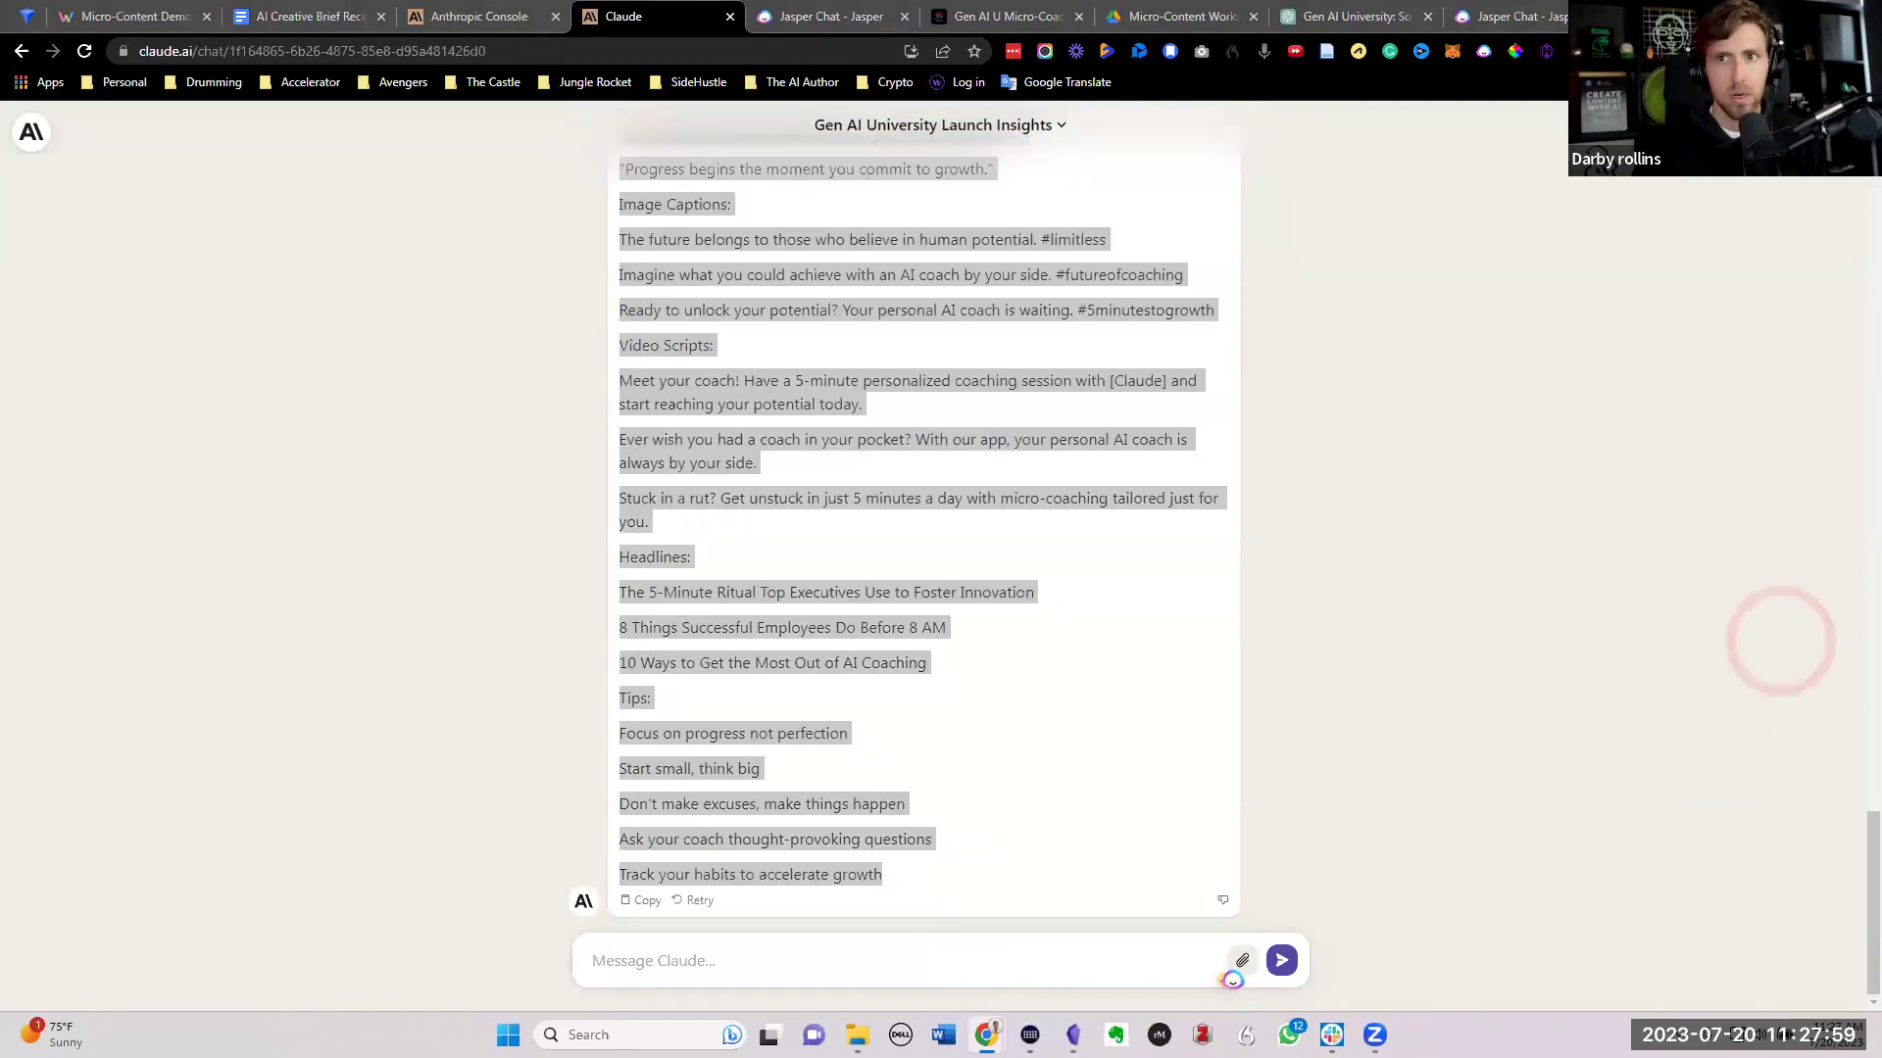
{"action": "left_click", "coordinate": [800, 665]}
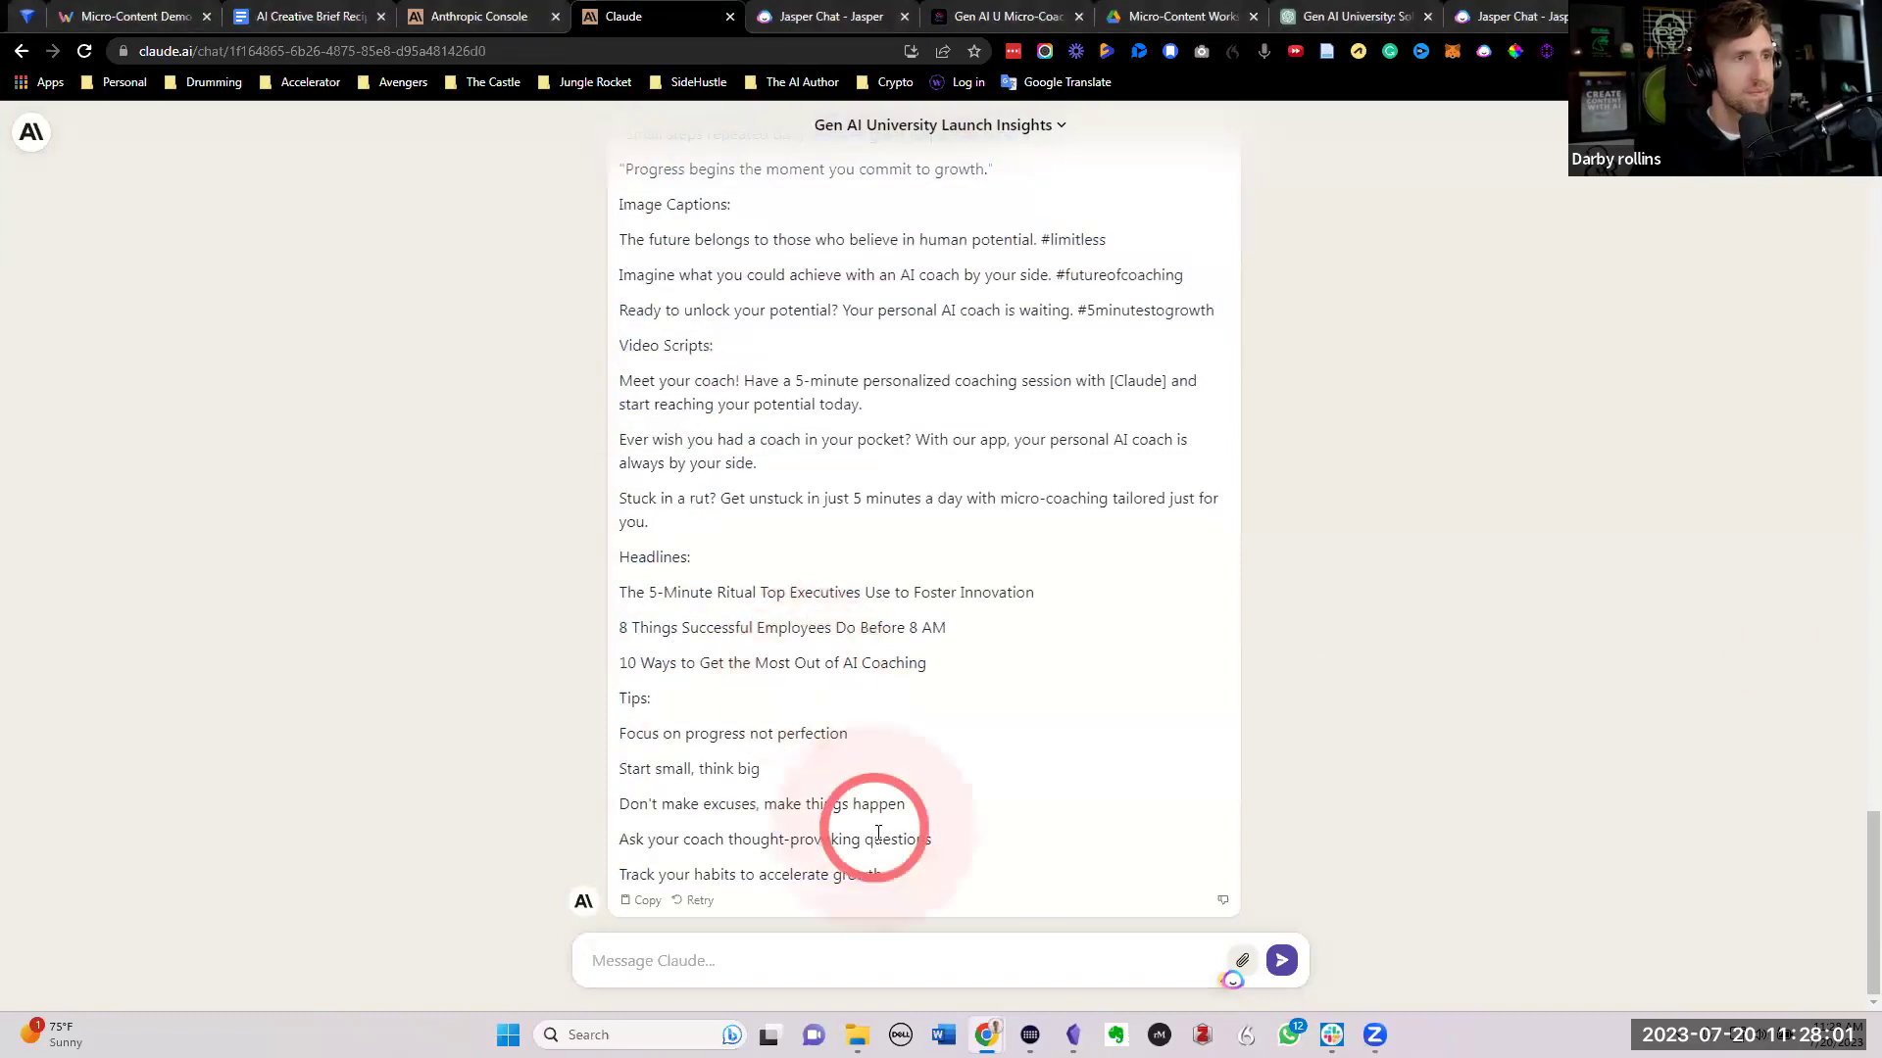
Step: Copy Claude's full response from the Part 1 - Creative Brief heading through the last tip
{"action": "left_click_drag", "start_coordinate": [891, 867], "coordinate": [676, 294]}
{"action": "scroll", "coordinate": [800, 698], "scroll_direction": "up", "scroll_amount": 6}
{"action": "scroll", "coordinate": [800, 698], "scroll_direction": "up", "scroll_amount": 10}
{"action": "scroll", "coordinate": [777, 650], "scroll_direction": "up", "scroll_amount": 15}
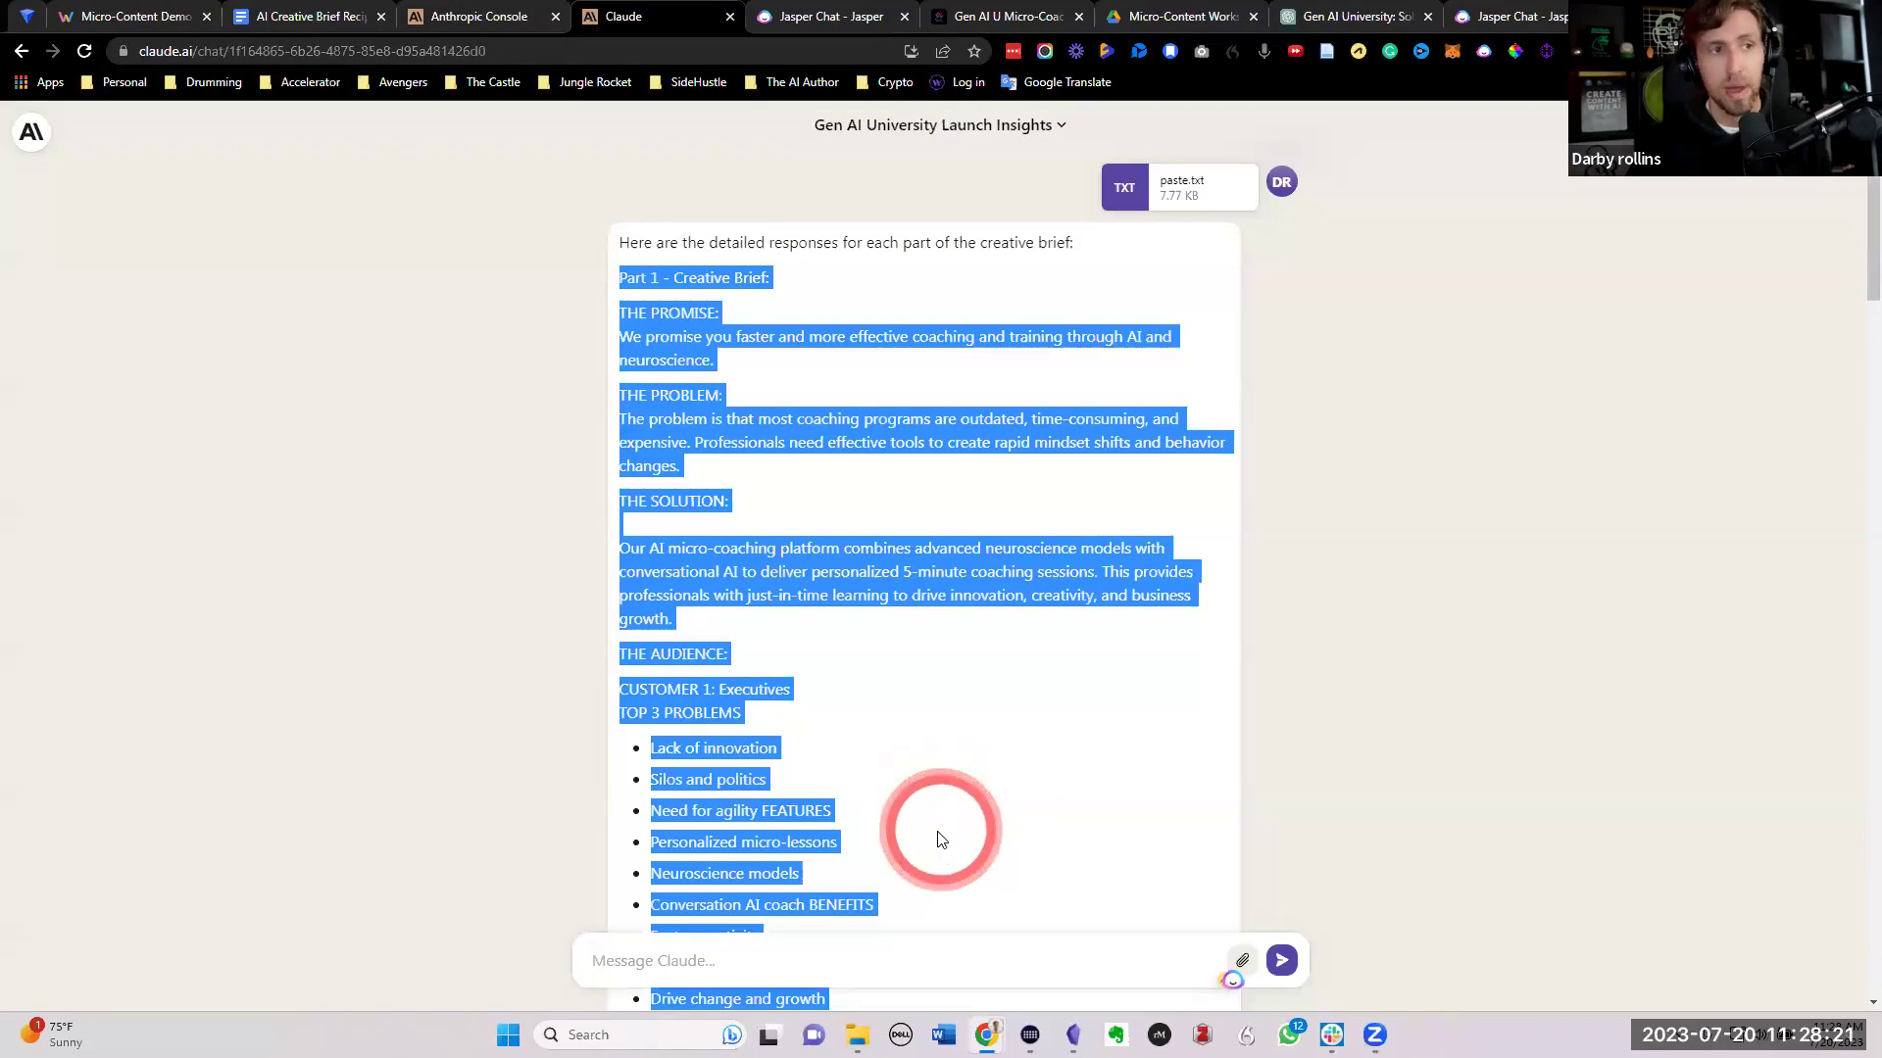
{"action": "left_click", "coordinate": [875, 862]}
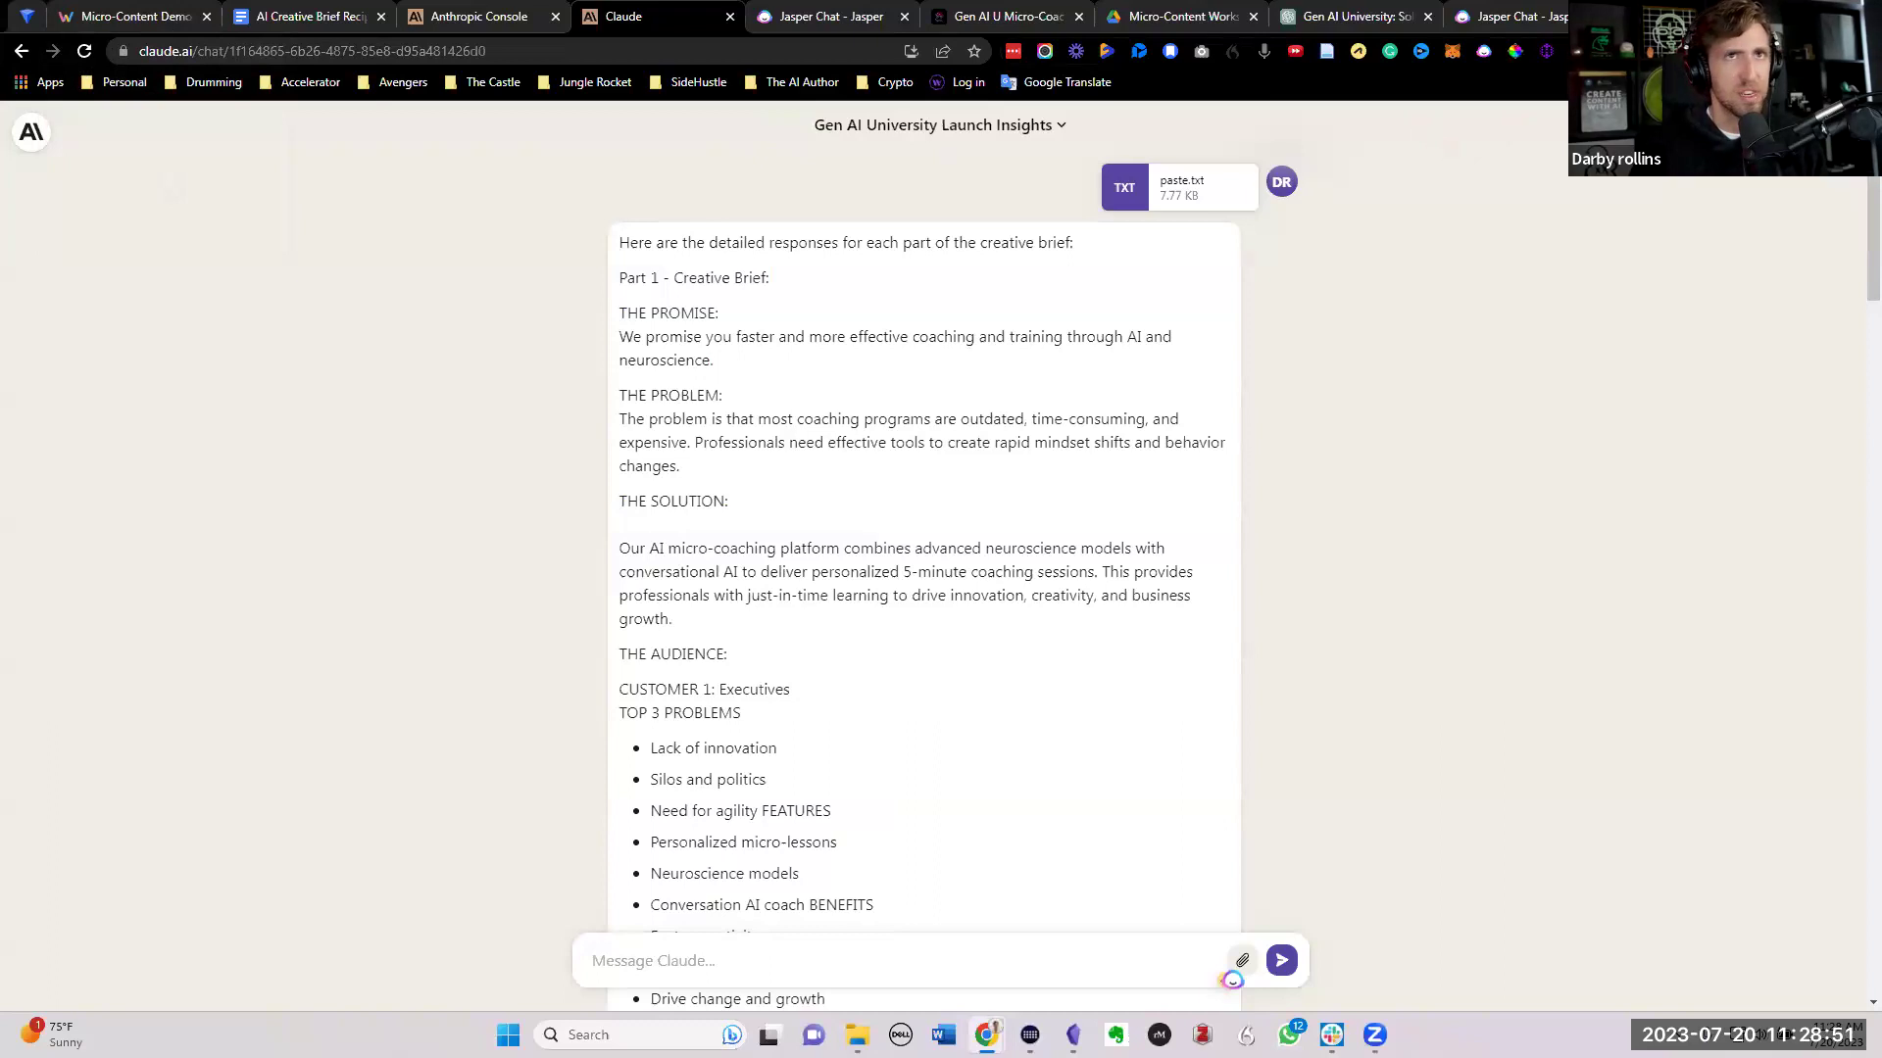
Step: Create a new Google Docs document through docs.new and paste the copied Claude response into it
{"action": "key", "text": "ctrl+t"}
{"action": "type", "text": "d"}
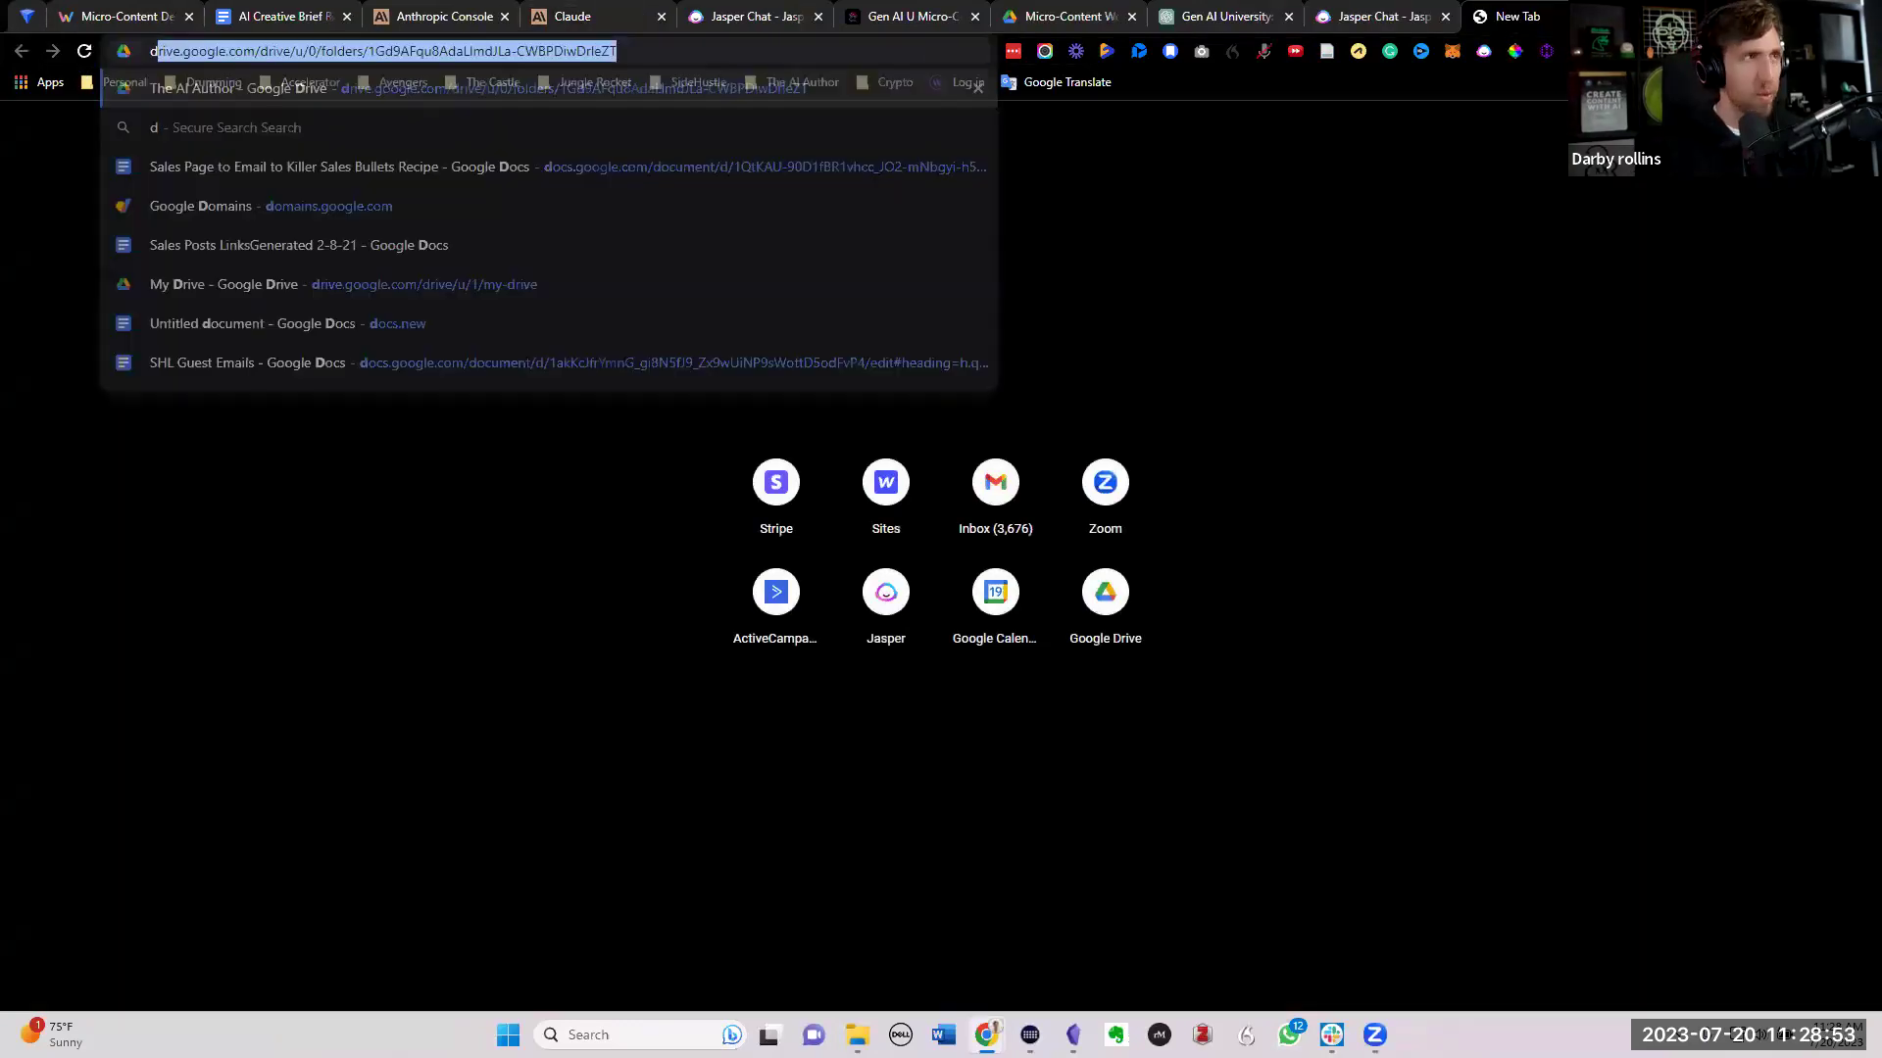
{"action": "type", "text": "ocs.new"}
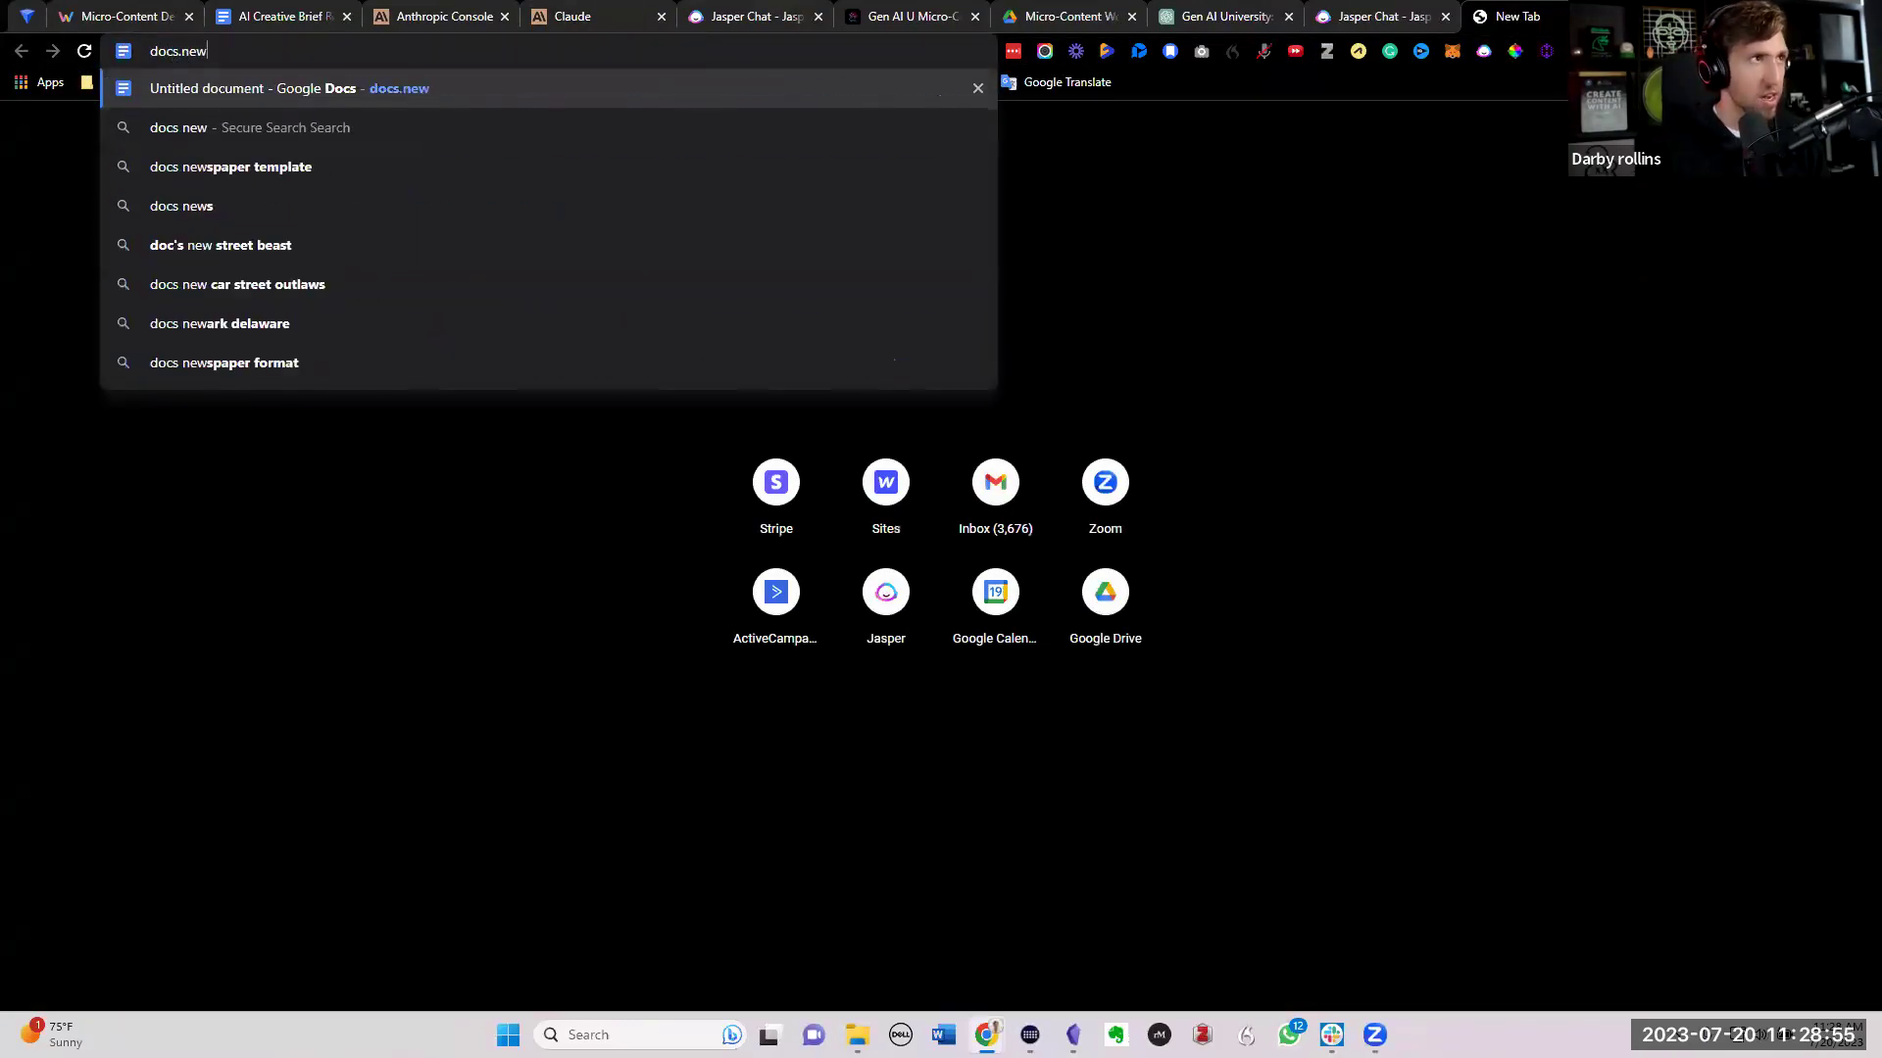
{"action": "key", "text": "Return"}
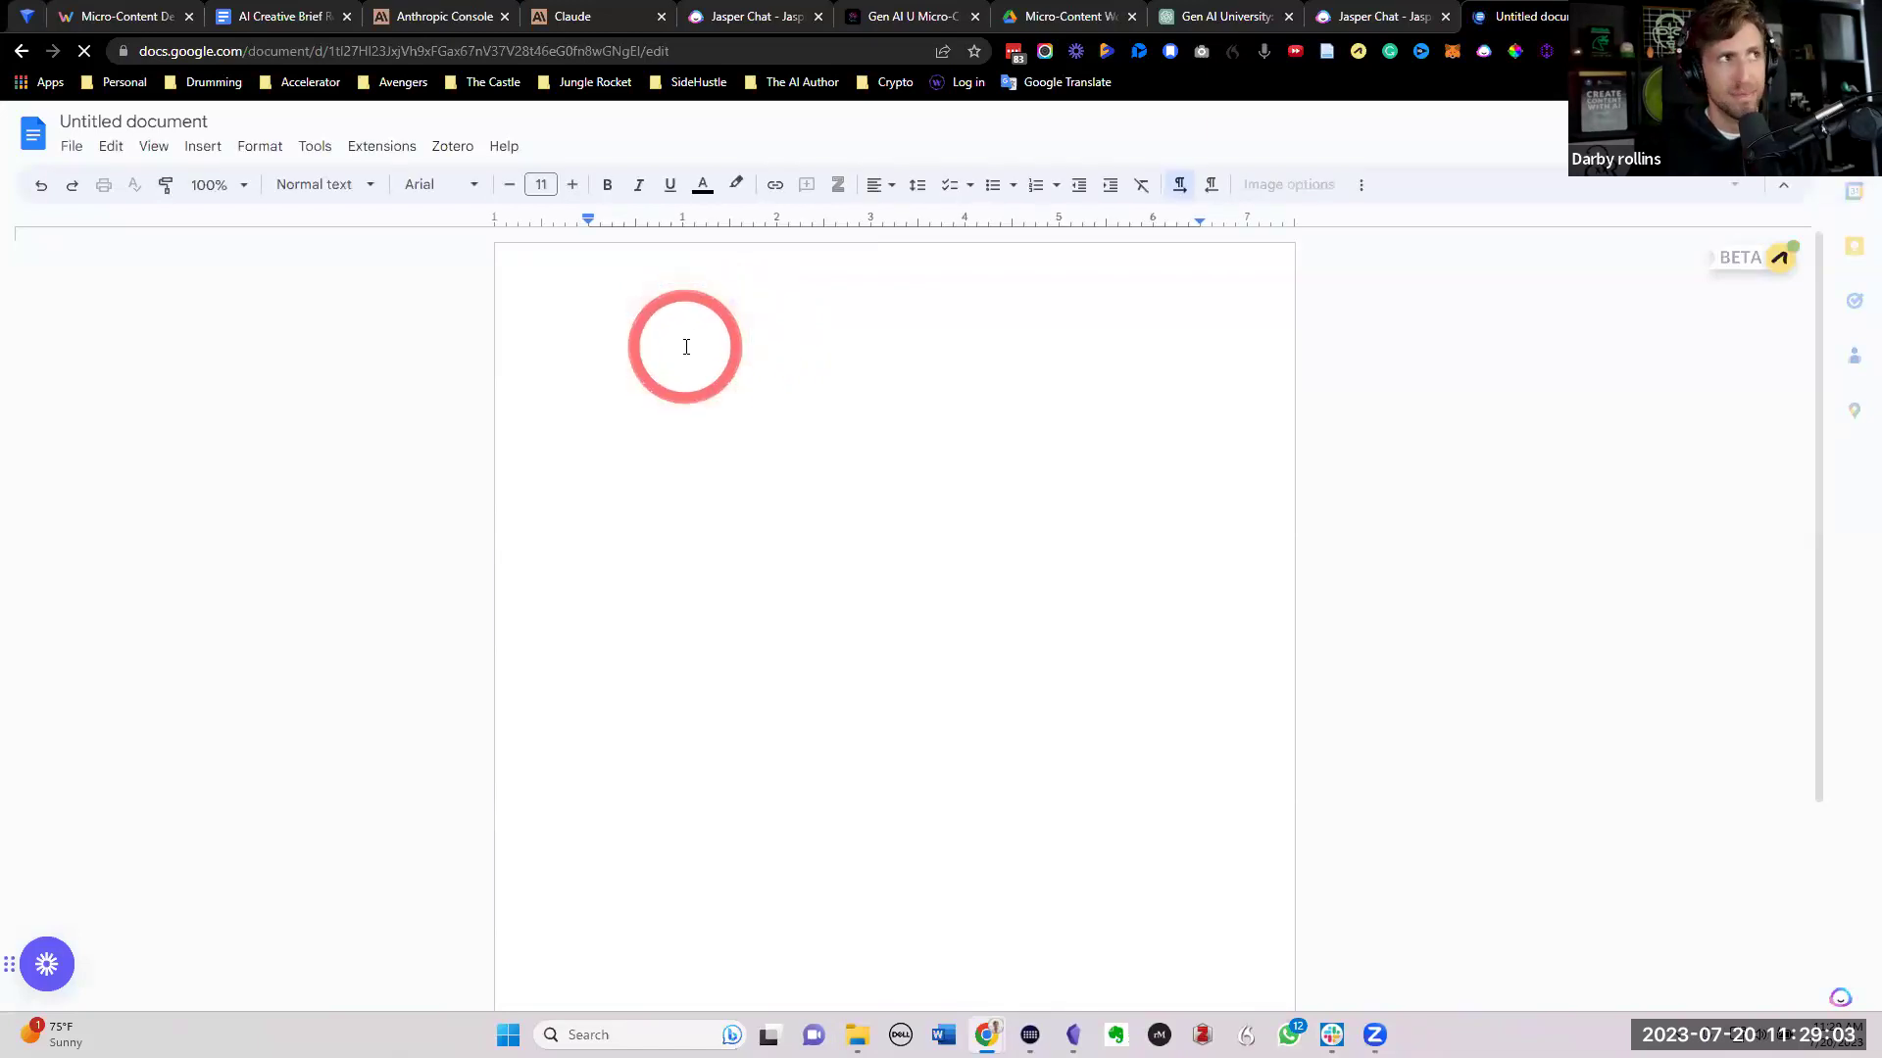
{"action": "key", "text": "ctrl+v"}
Step: Rename the new document as Gen AI Micro Coaching Brief 3
{"action": "left_click", "coordinate": [150, 120]}
{"action": "type", "text": "G"}
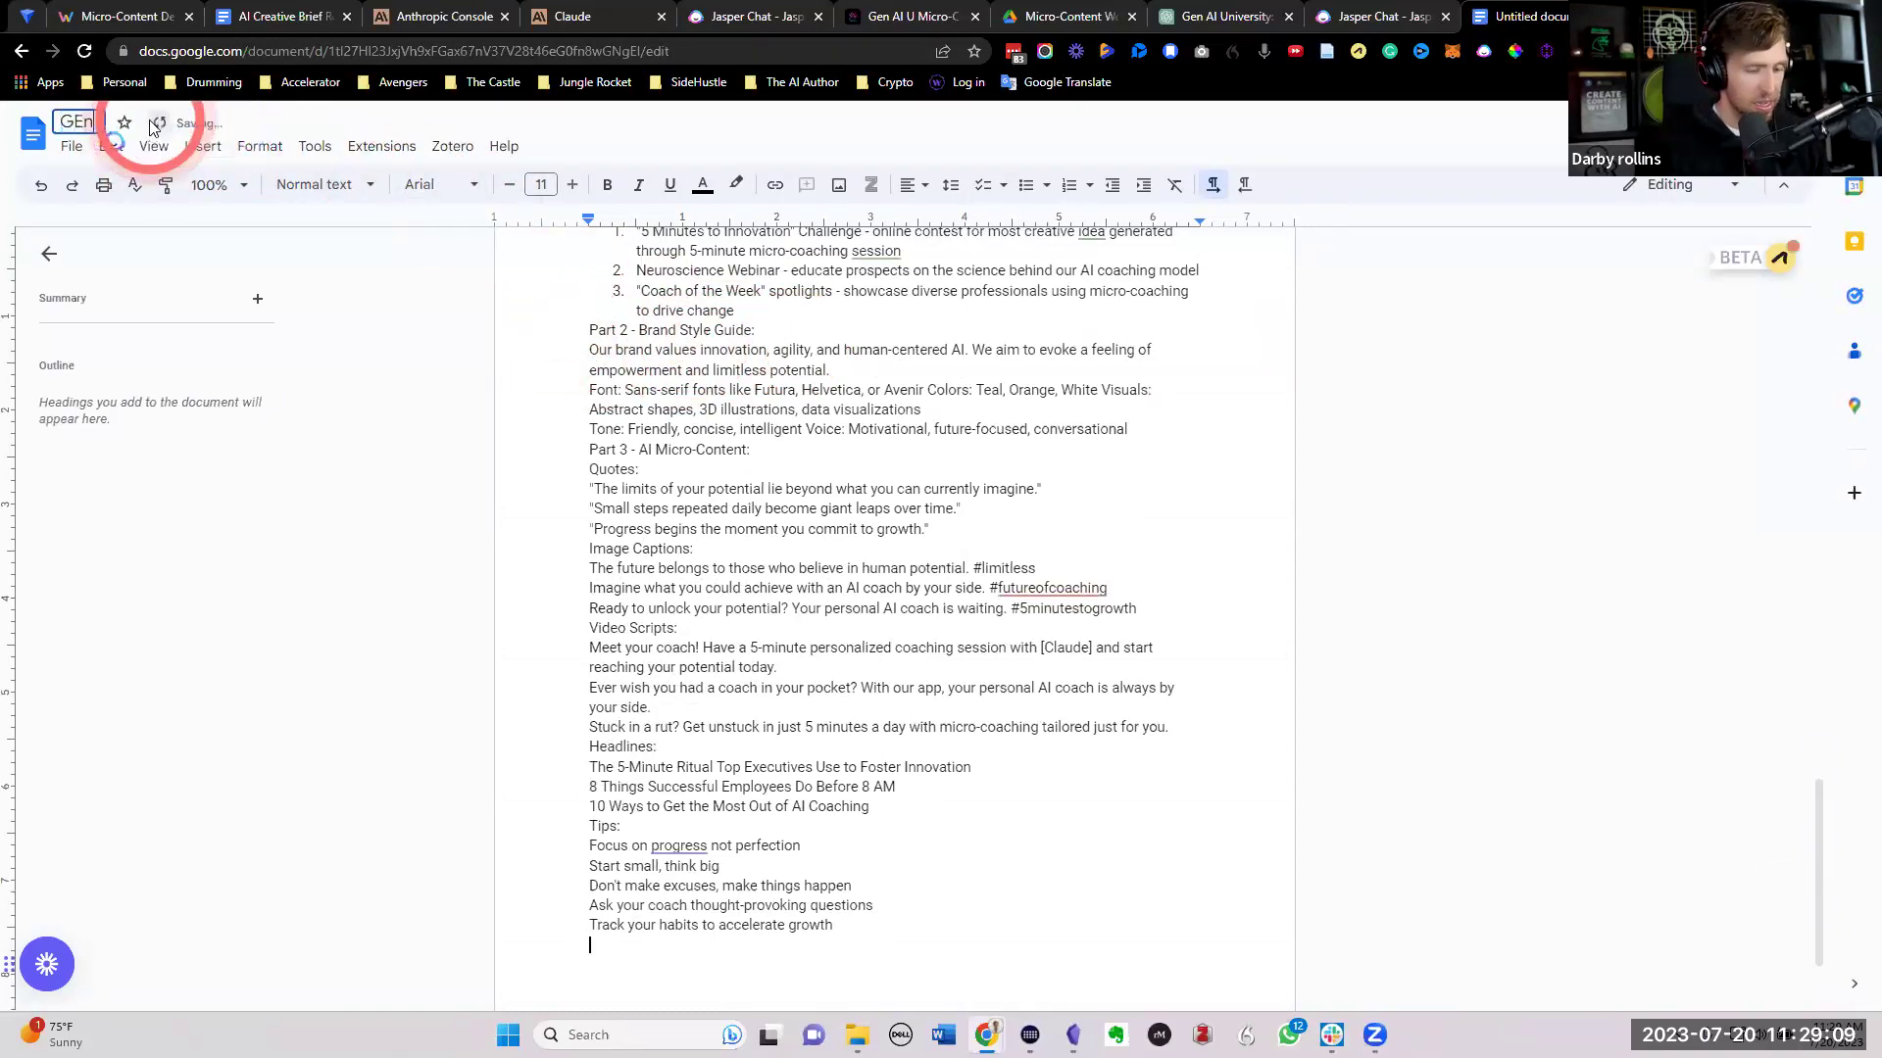
{"action": "type", "text": "En"}
{"action": "key", "text": "BackSpace"}
{"action": "key", "text": "BackSpace"}
{"action": "type", "text": "en AI"}
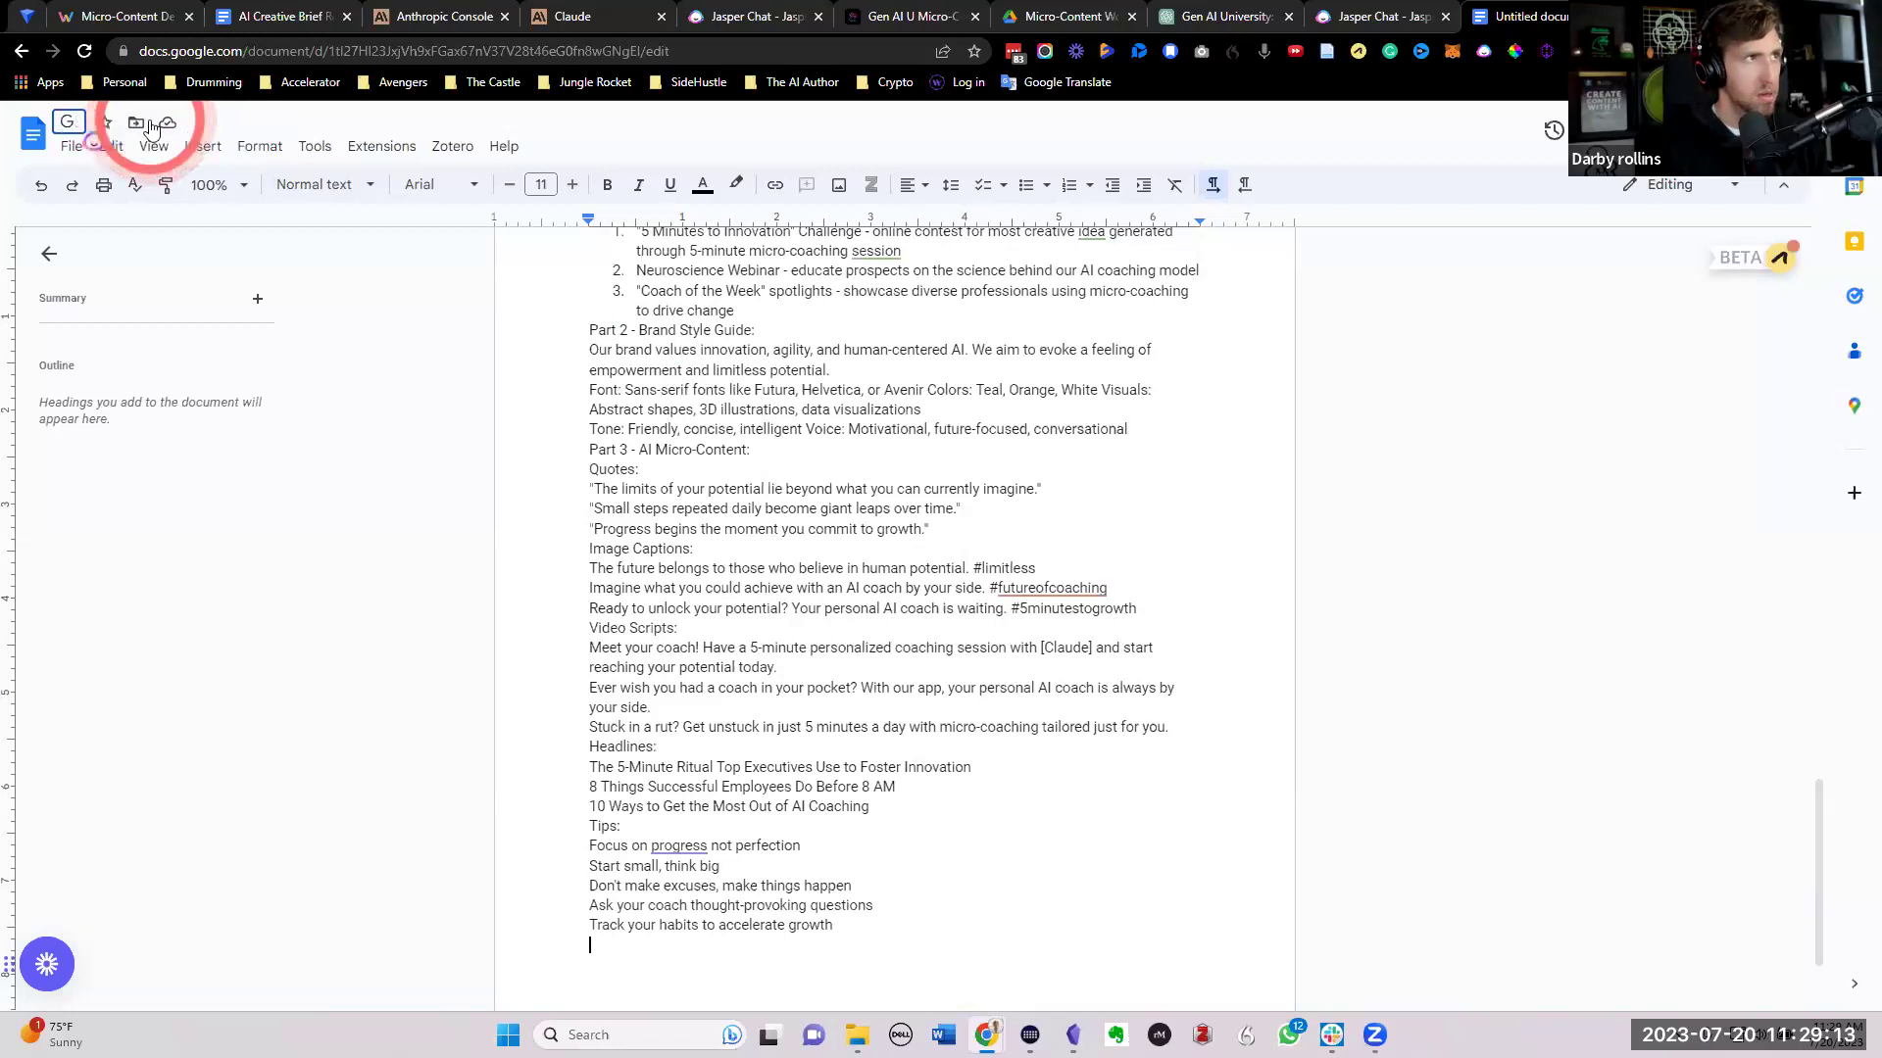
{"action": "type", "text": " Micro Coaching B"}
{"action": "type", "text": "rieg"}
{"action": "key", "text": "BackSpace"}
{"action": "type", "text": "f 3"}
{"action": "left_click", "coordinate": [943, 511]}
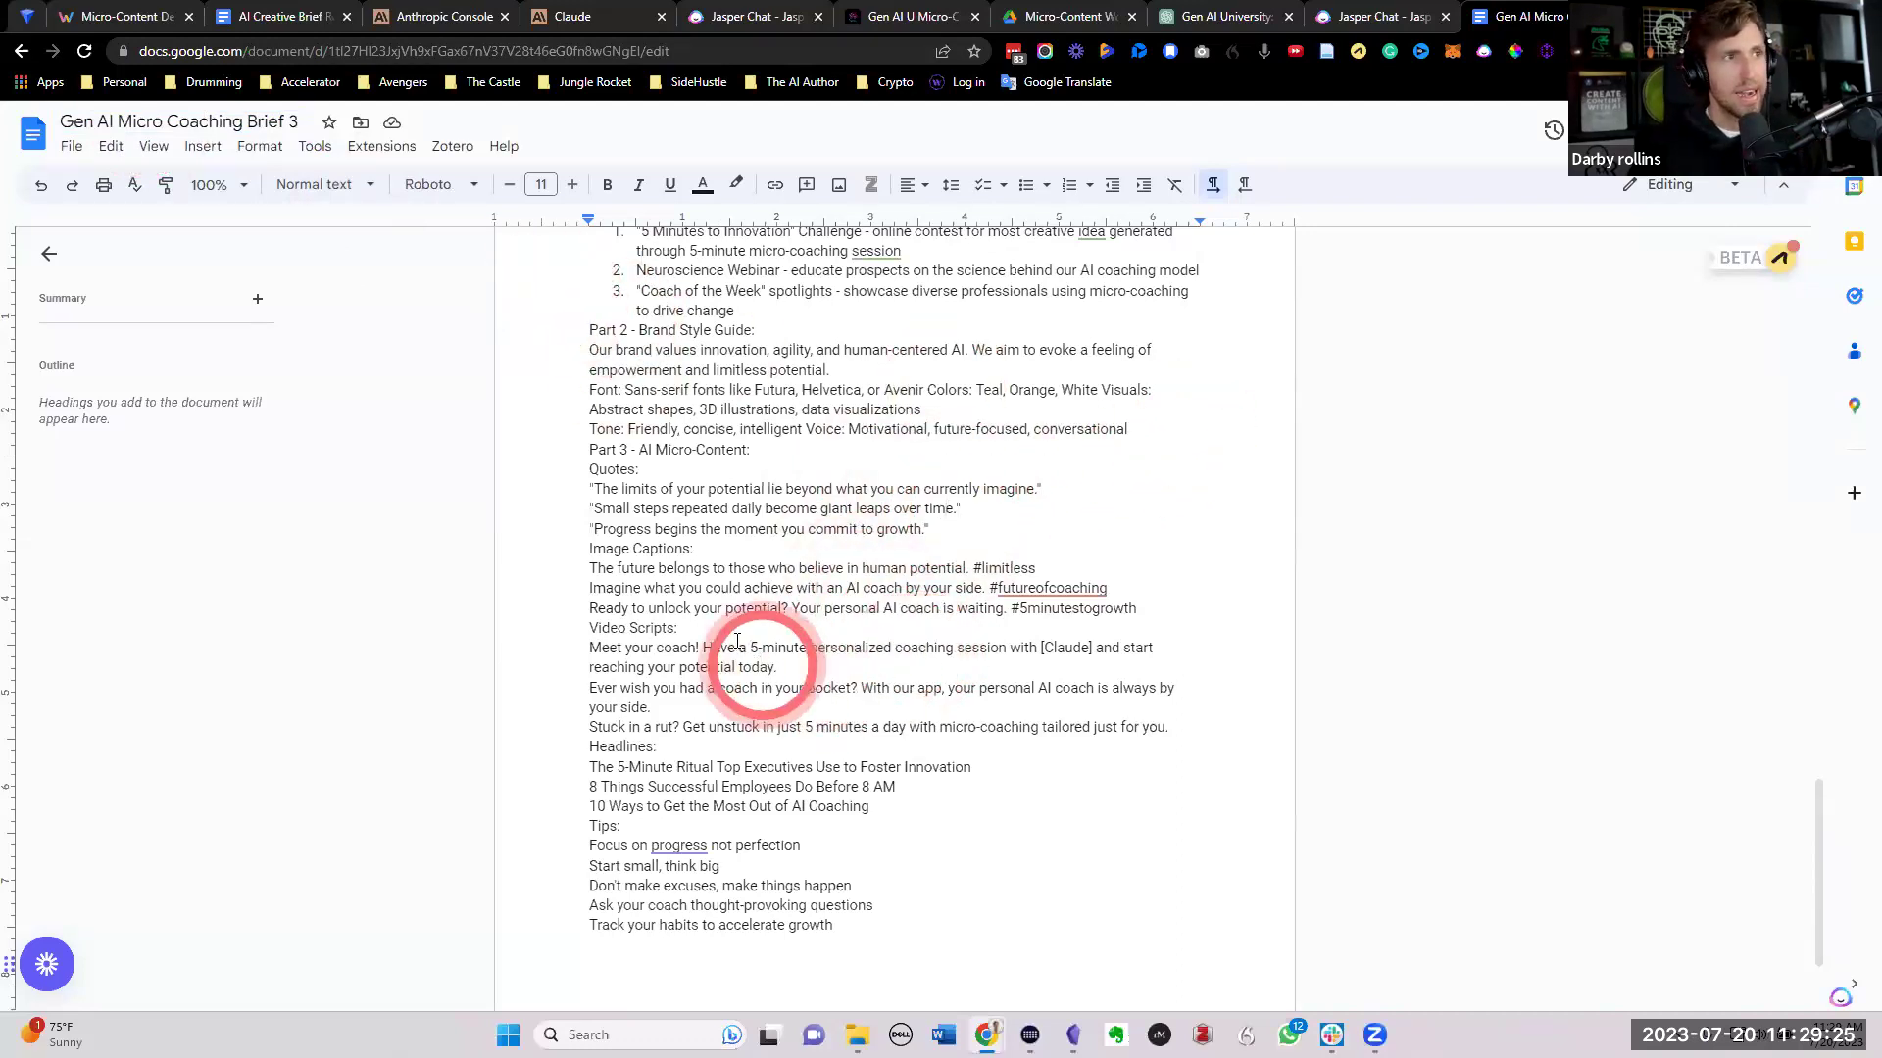
Step: Download the Gen AI Micro Coaching Brief 3 document as a PDF
{"action": "left_click", "coordinate": [71, 153]}
{"action": "mouse_move", "coordinate": [147, 352]}
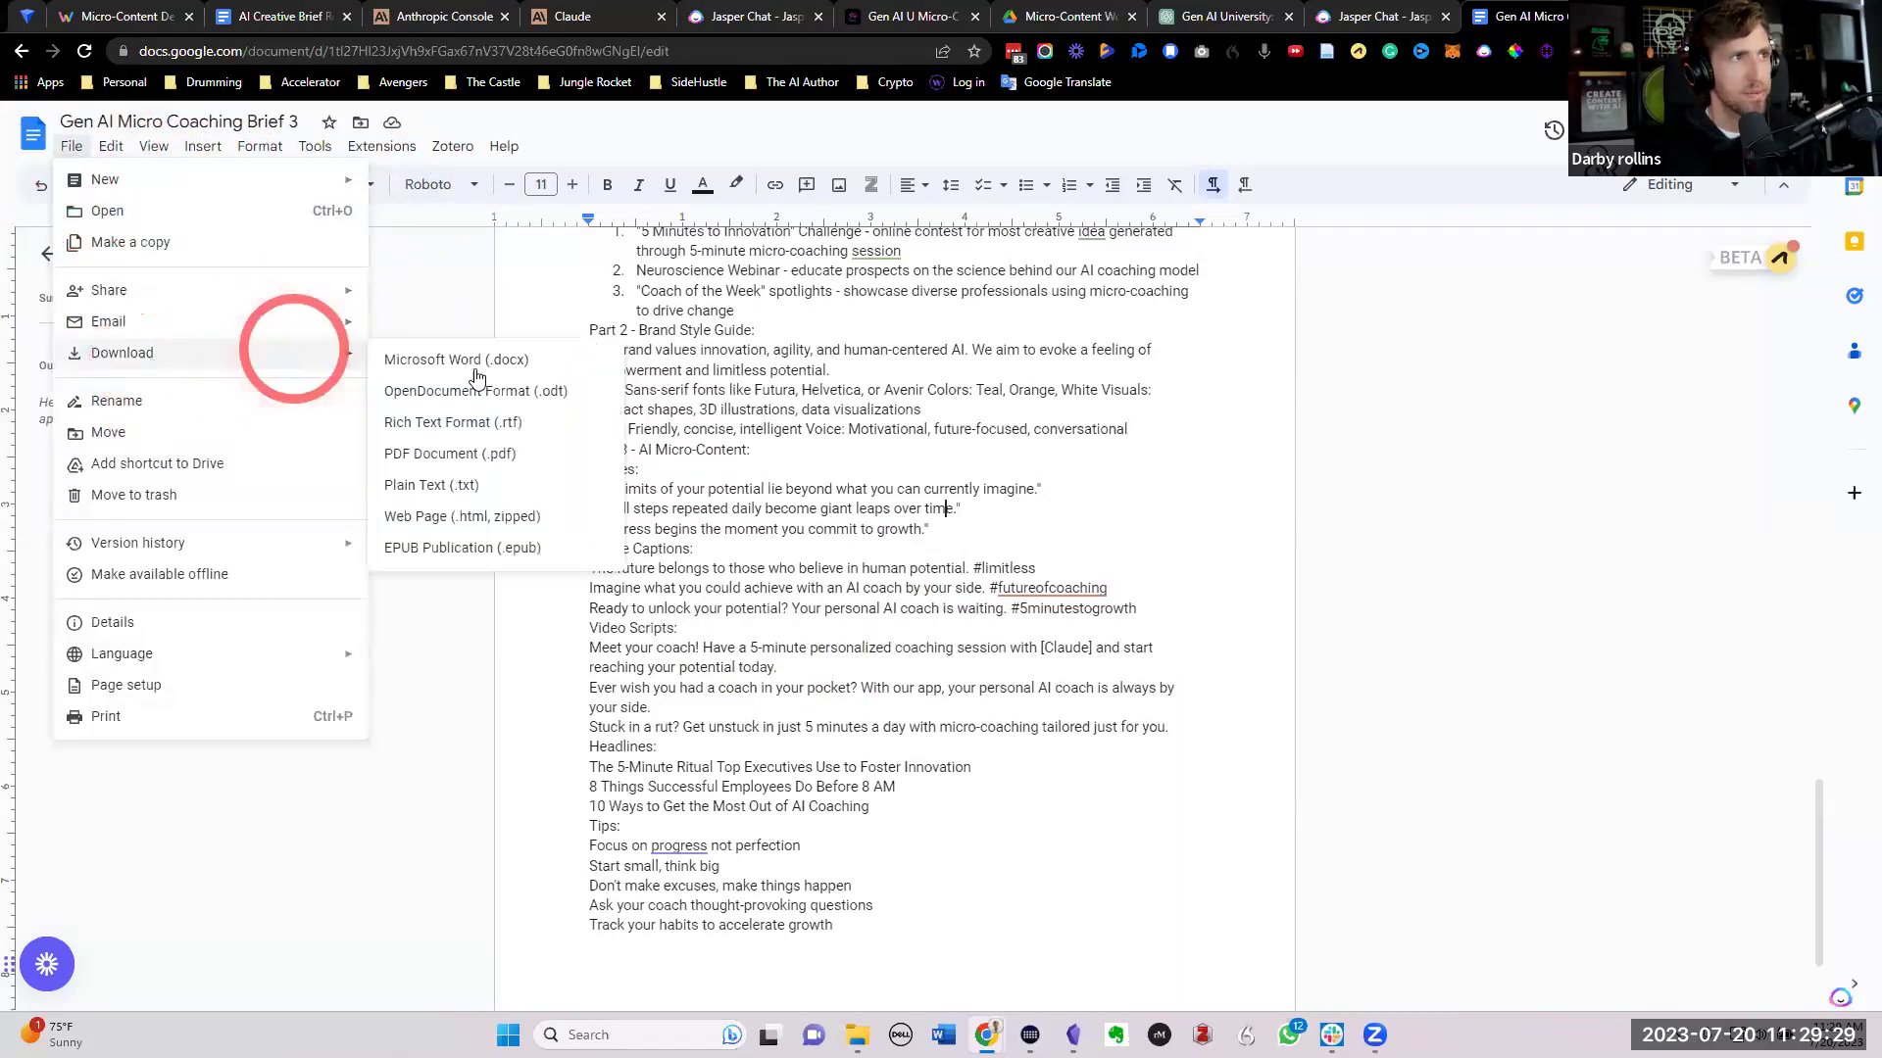
{"action": "left_click", "coordinate": [442, 456]}
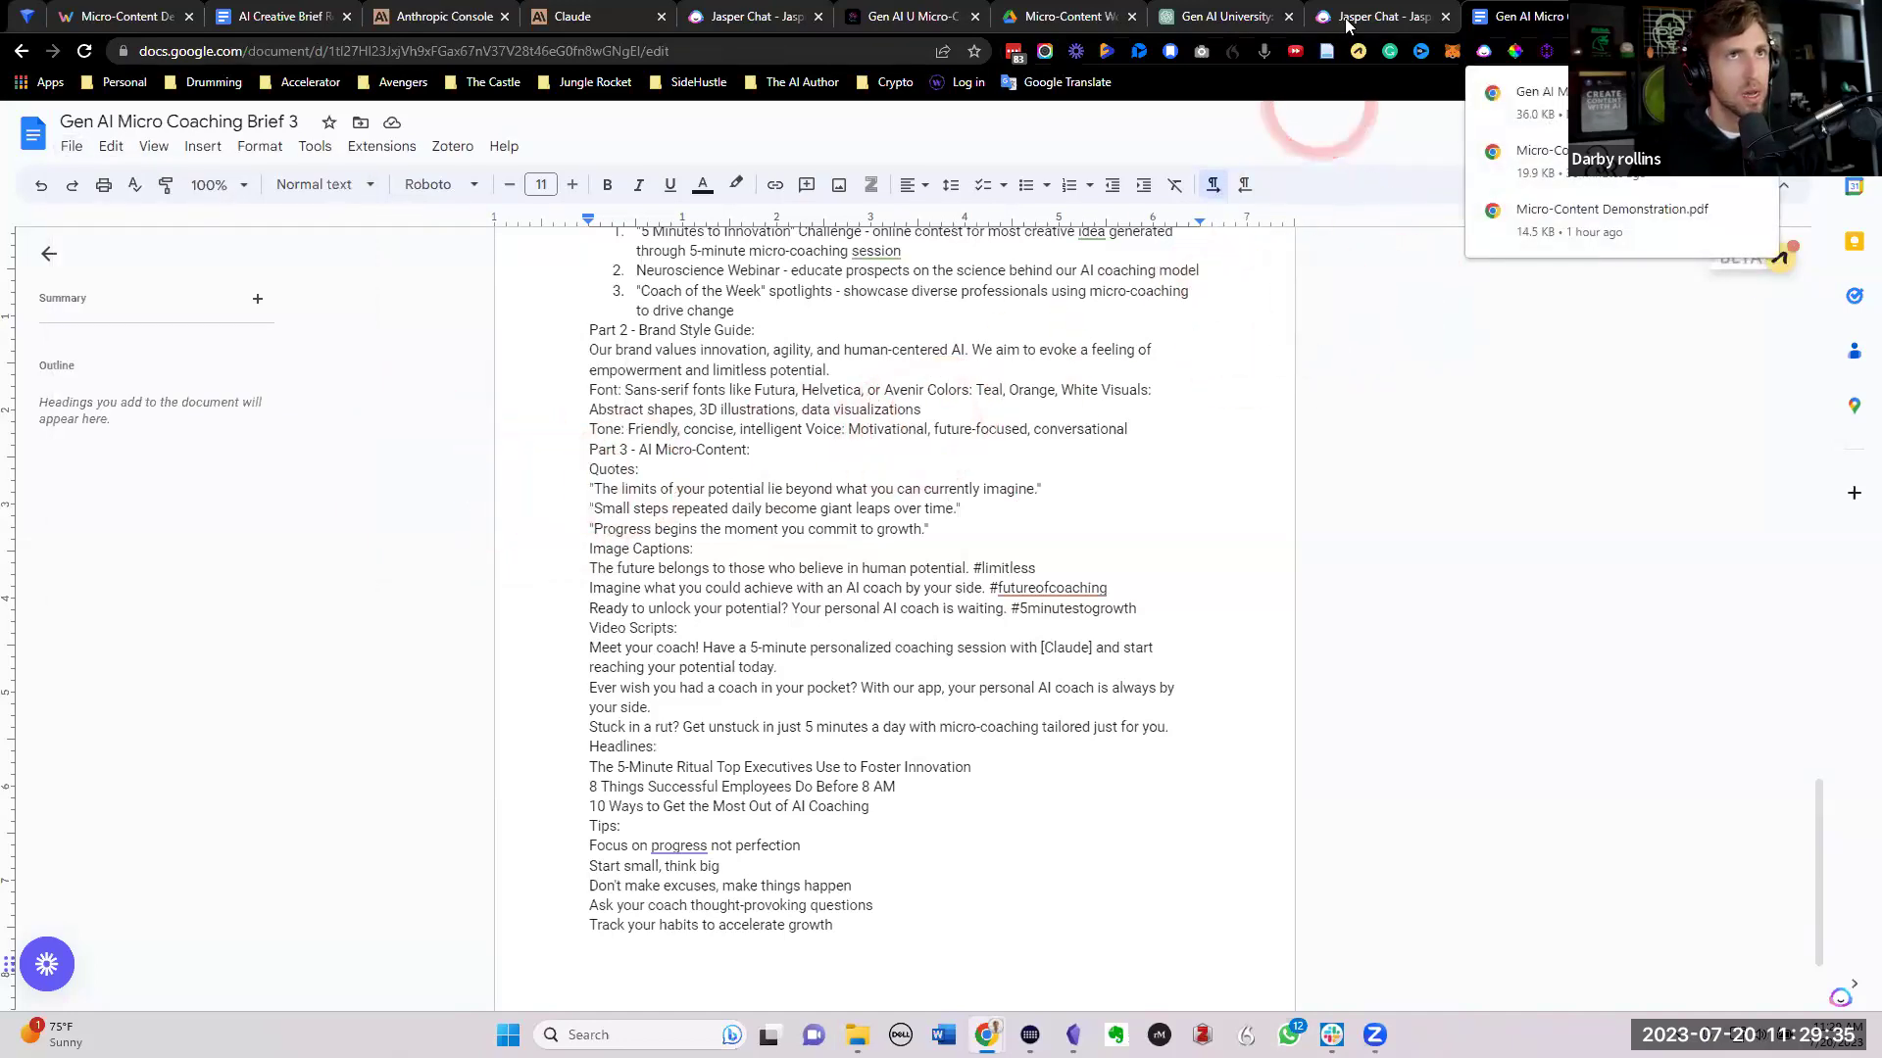
Step: In Jasper's Brand Voice Knowledge Base, start a new knowledge item and upload Gen AI Micro Coaching Brief 3.pdf to it
{"action": "left_click", "coordinate": [760, 19]}
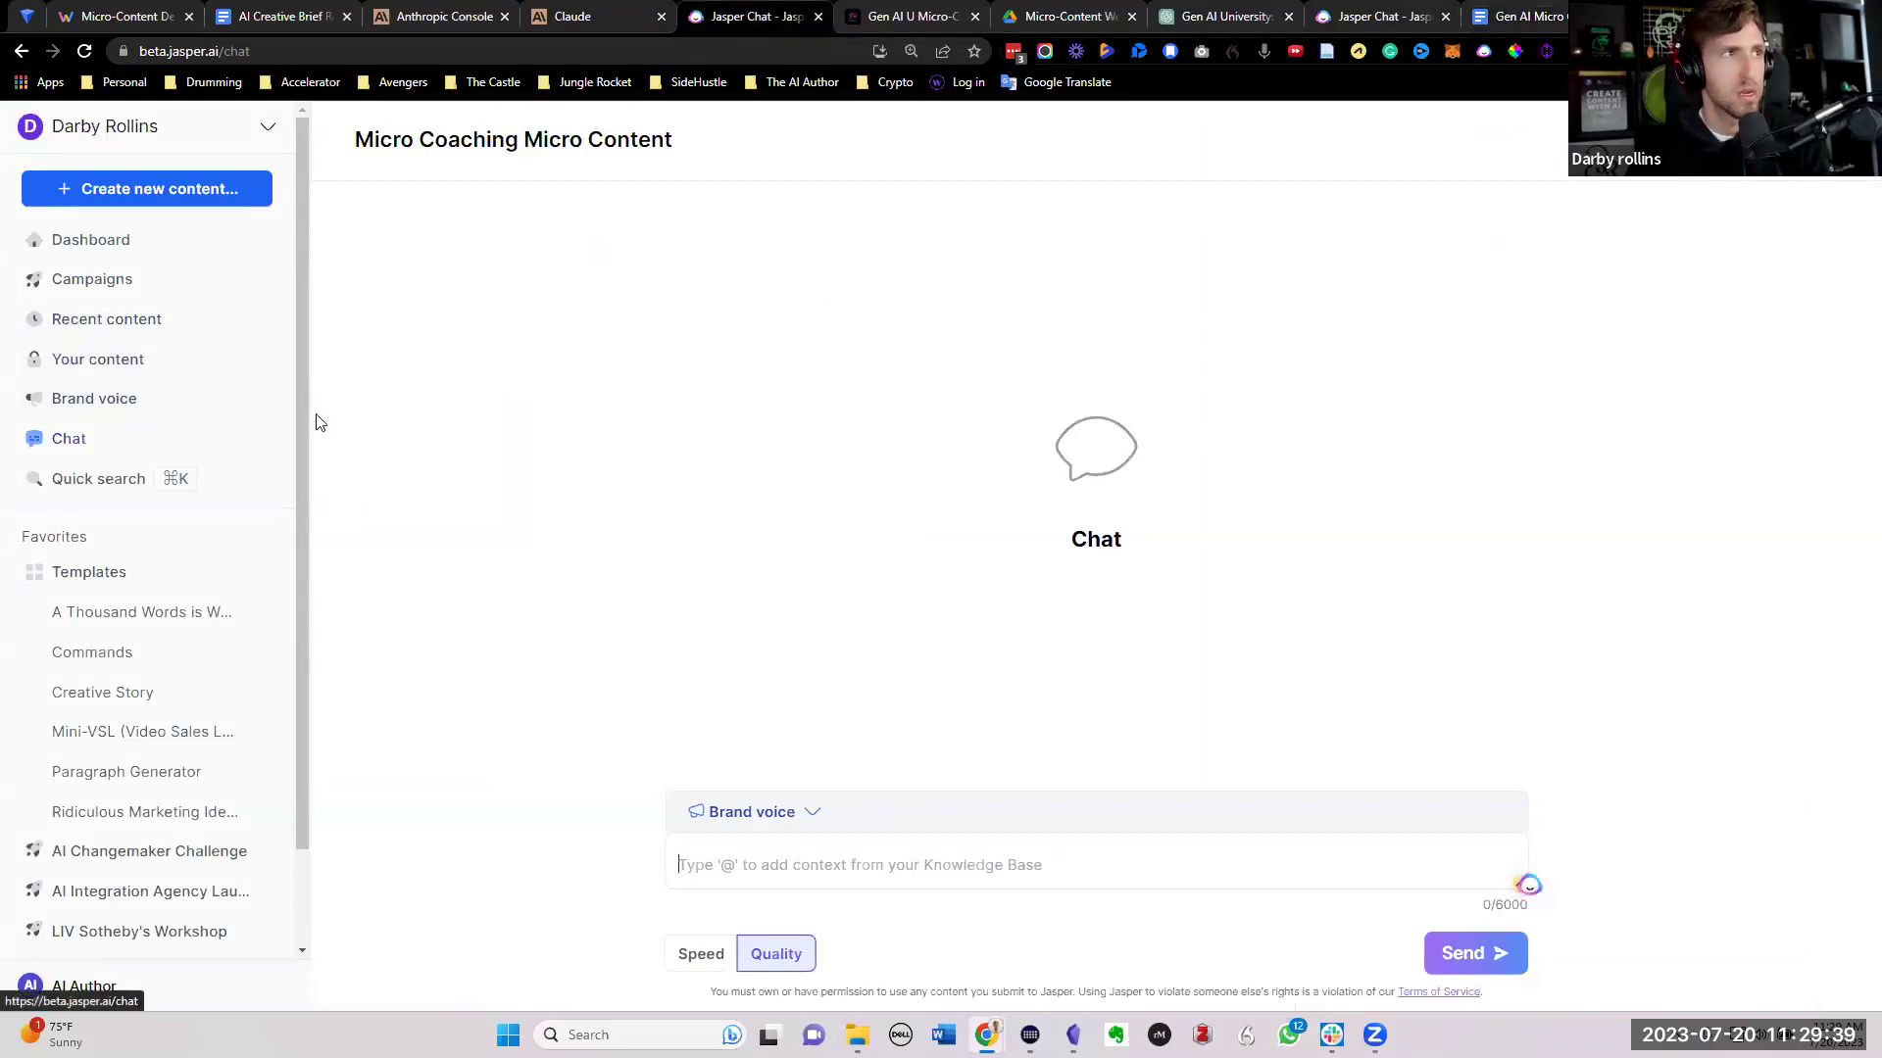
{"action": "left_click", "coordinate": [142, 402]}
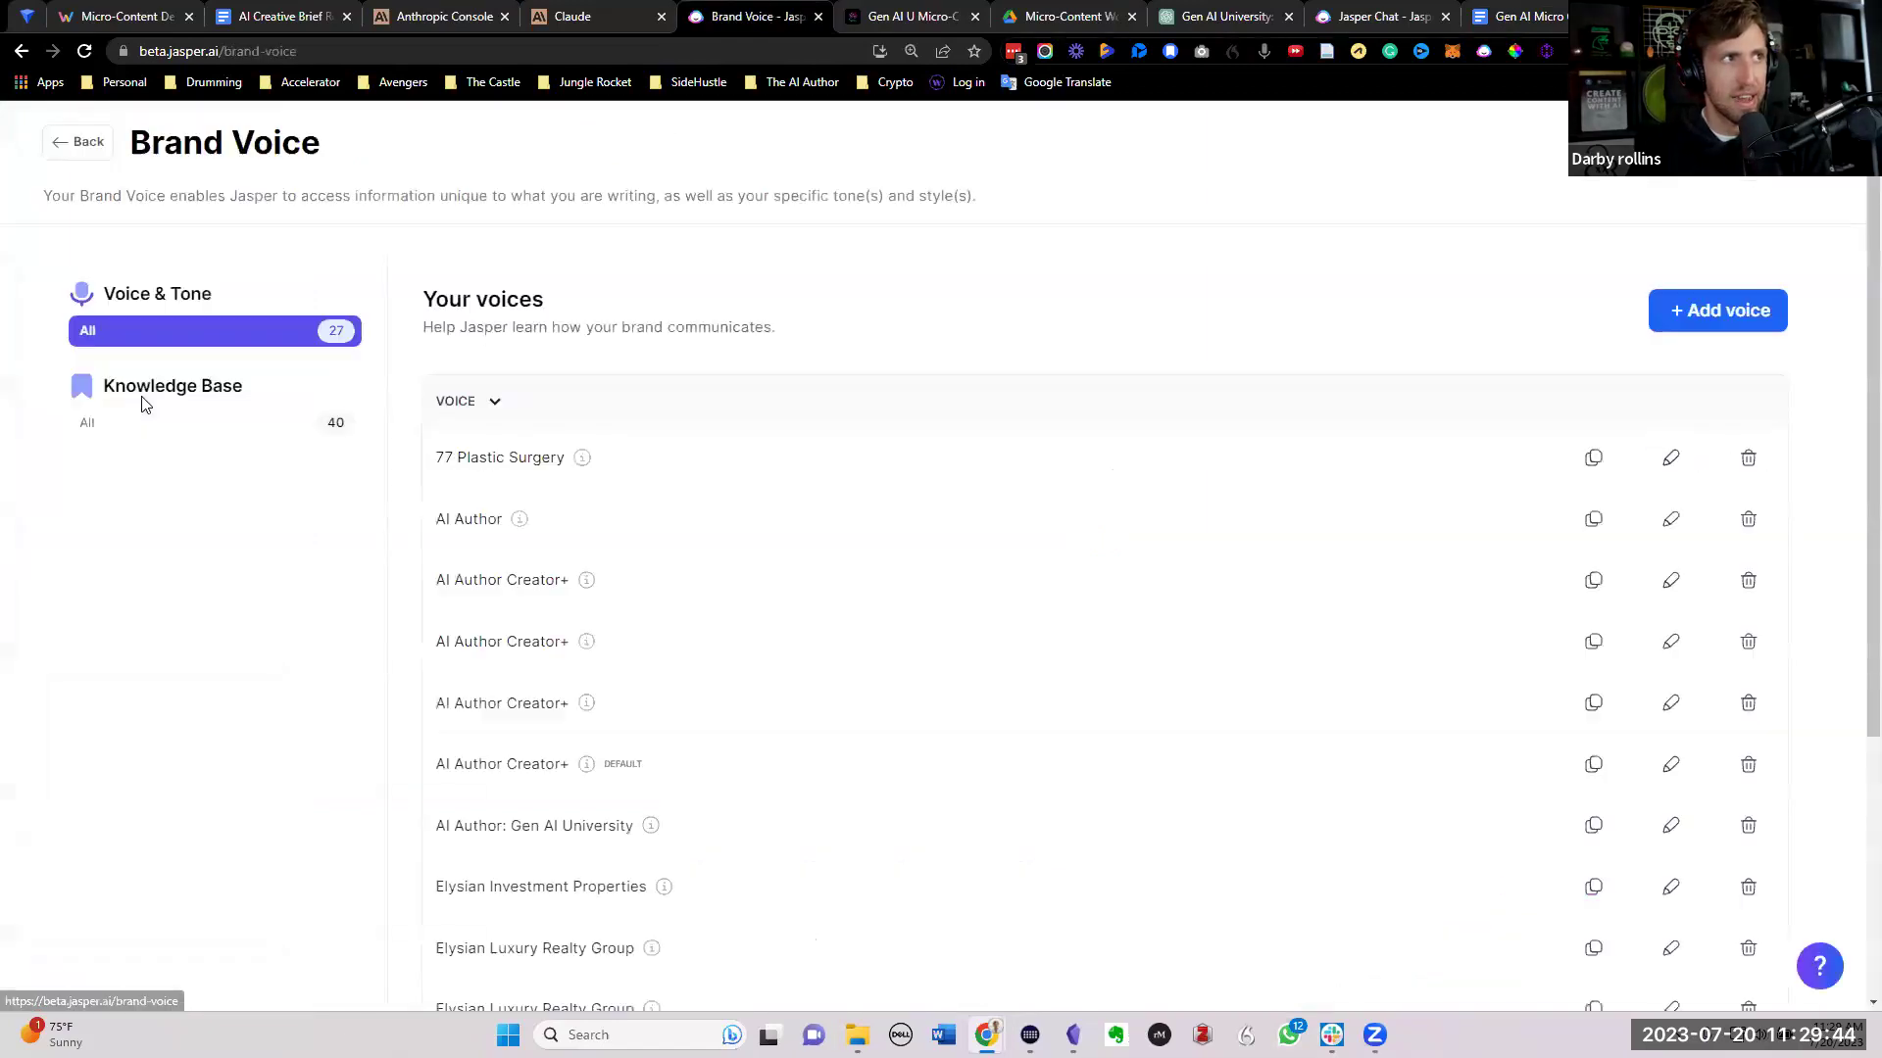
{"action": "left_click", "coordinate": [202, 432]}
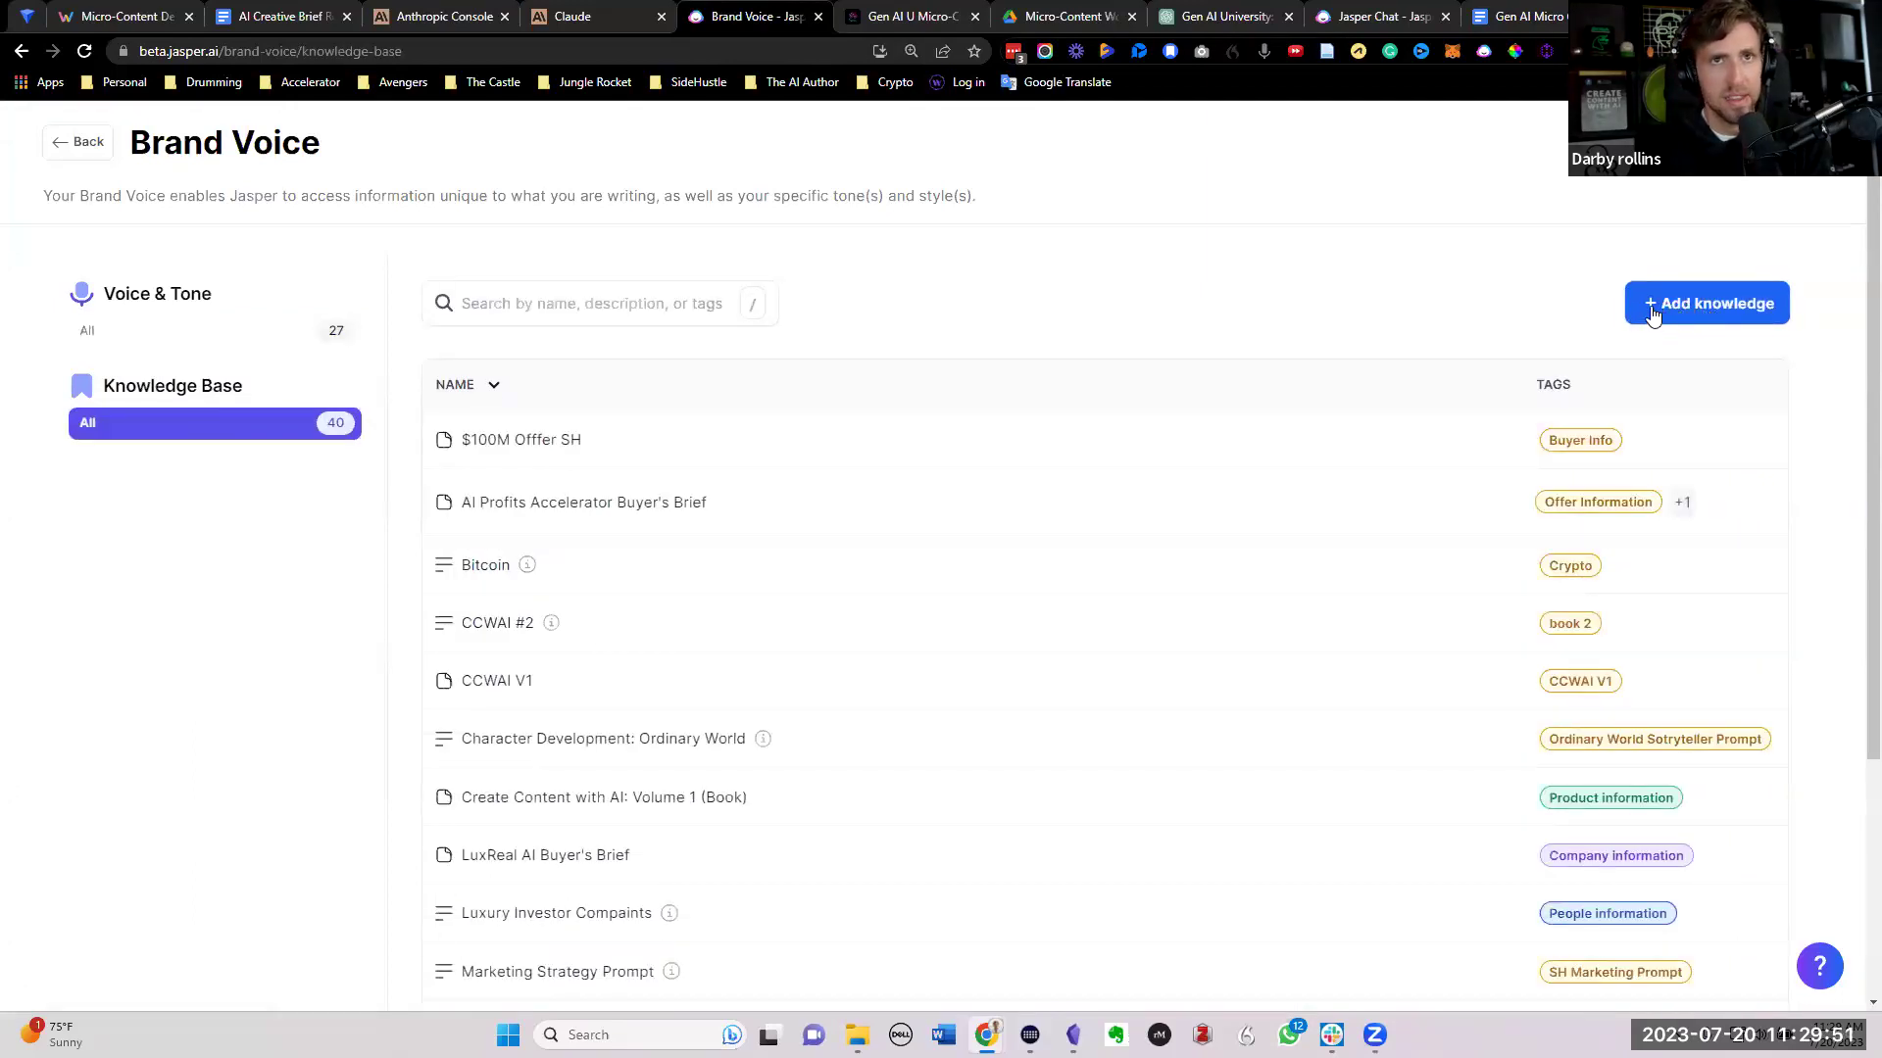
{"action": "left_click", "coordinate": [1708, 312]}
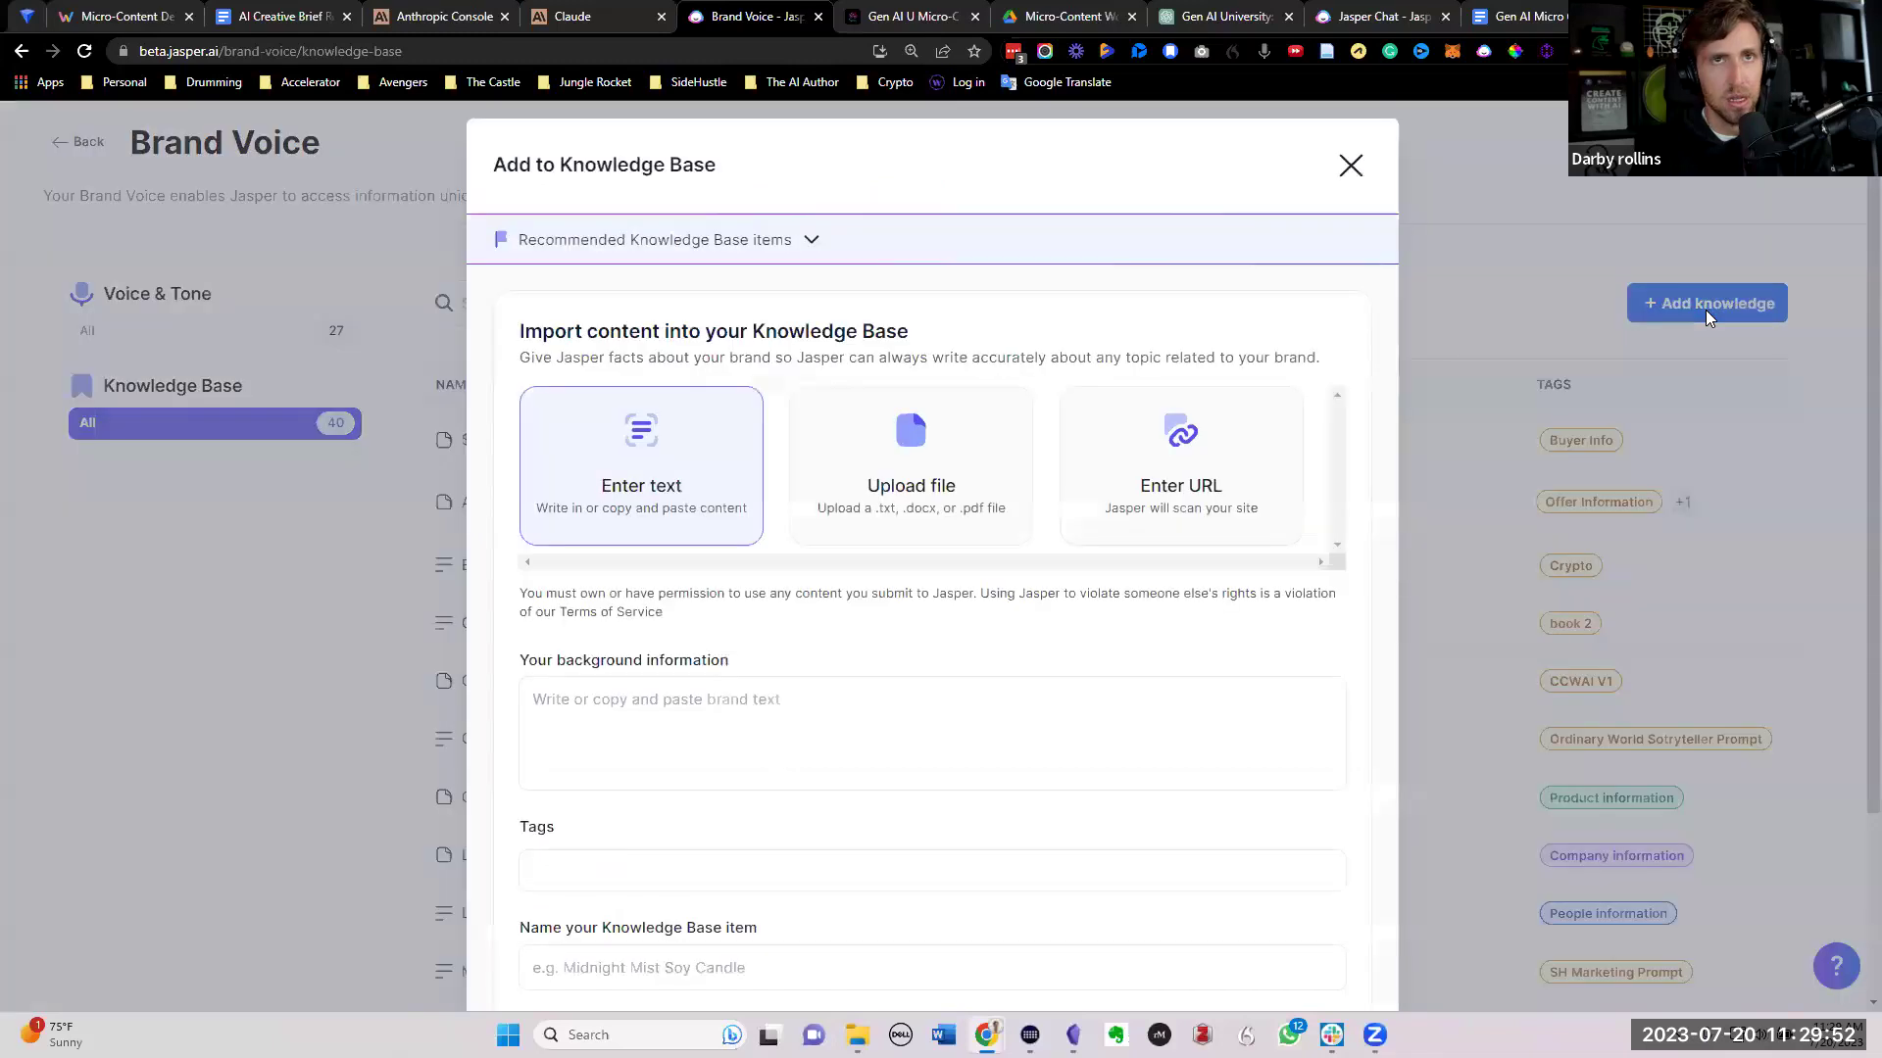
{"action": "left_click", "coordinate": [916, 444]}
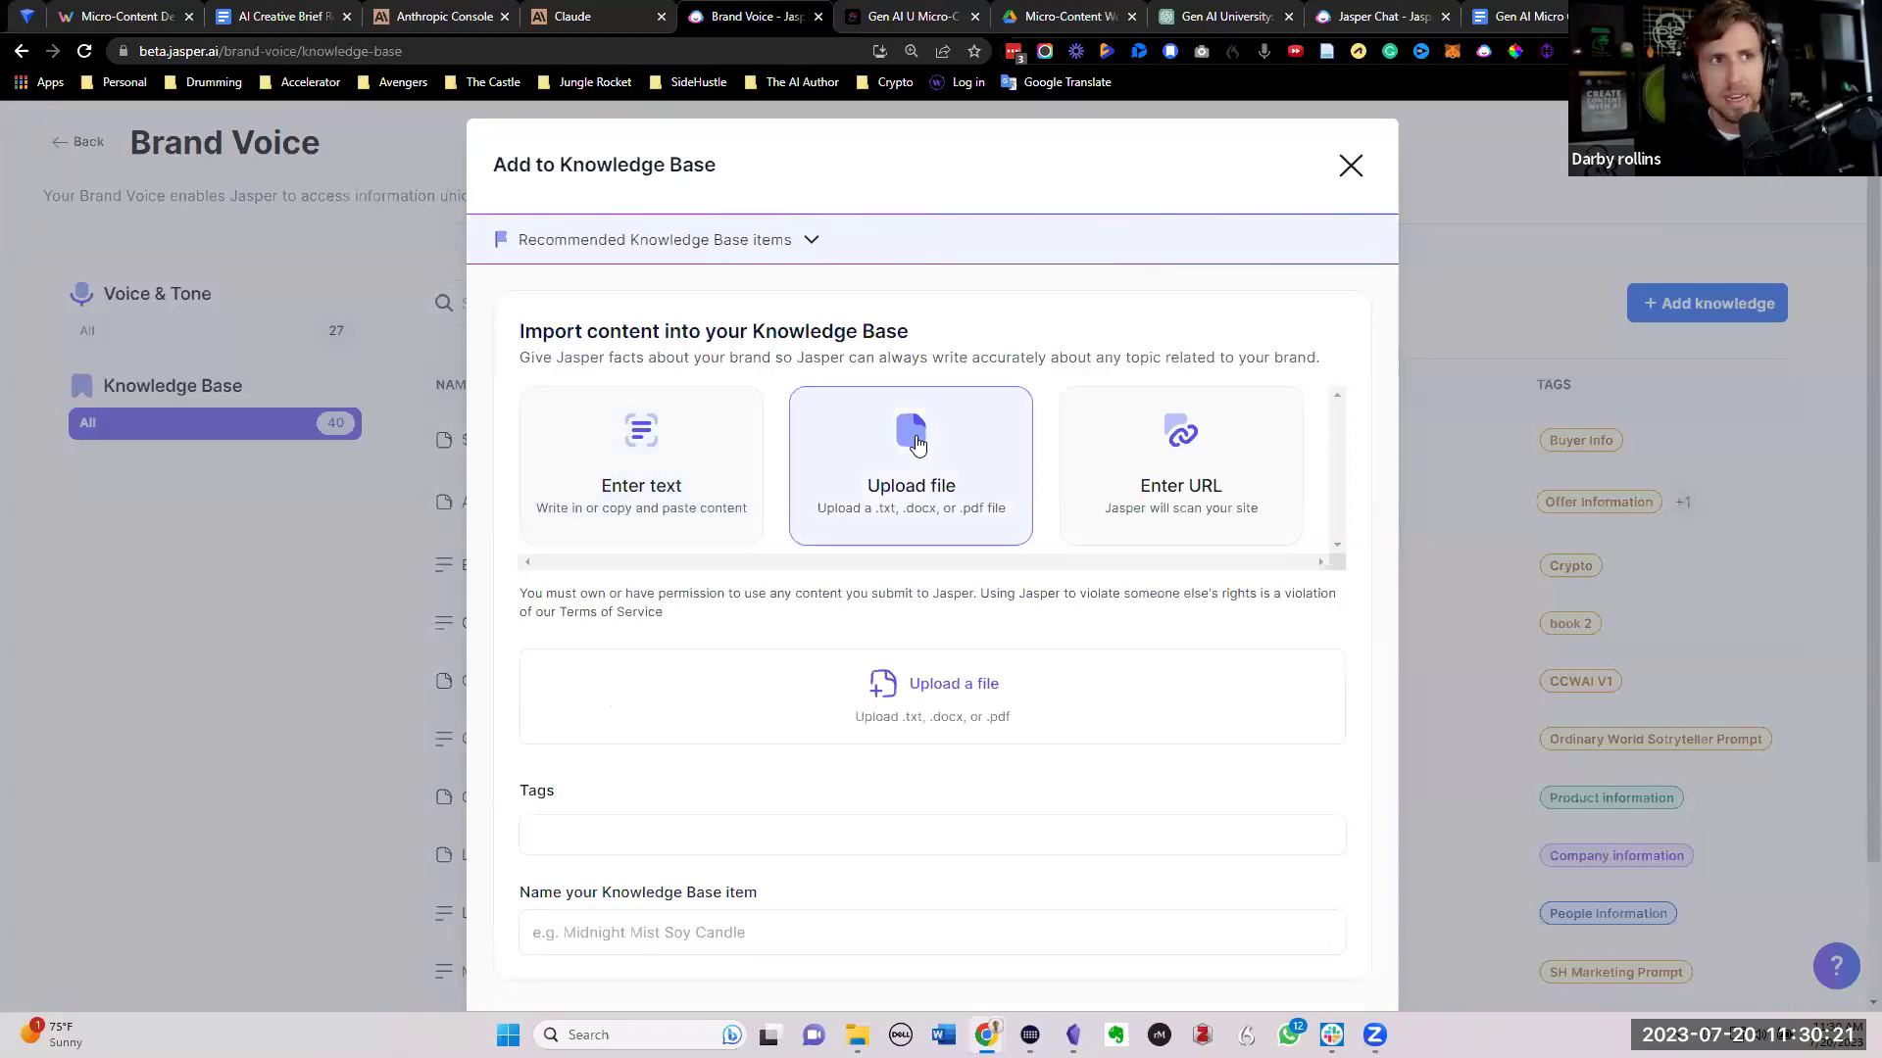
{"action": "left_click", "coordinate": [941, 690]}
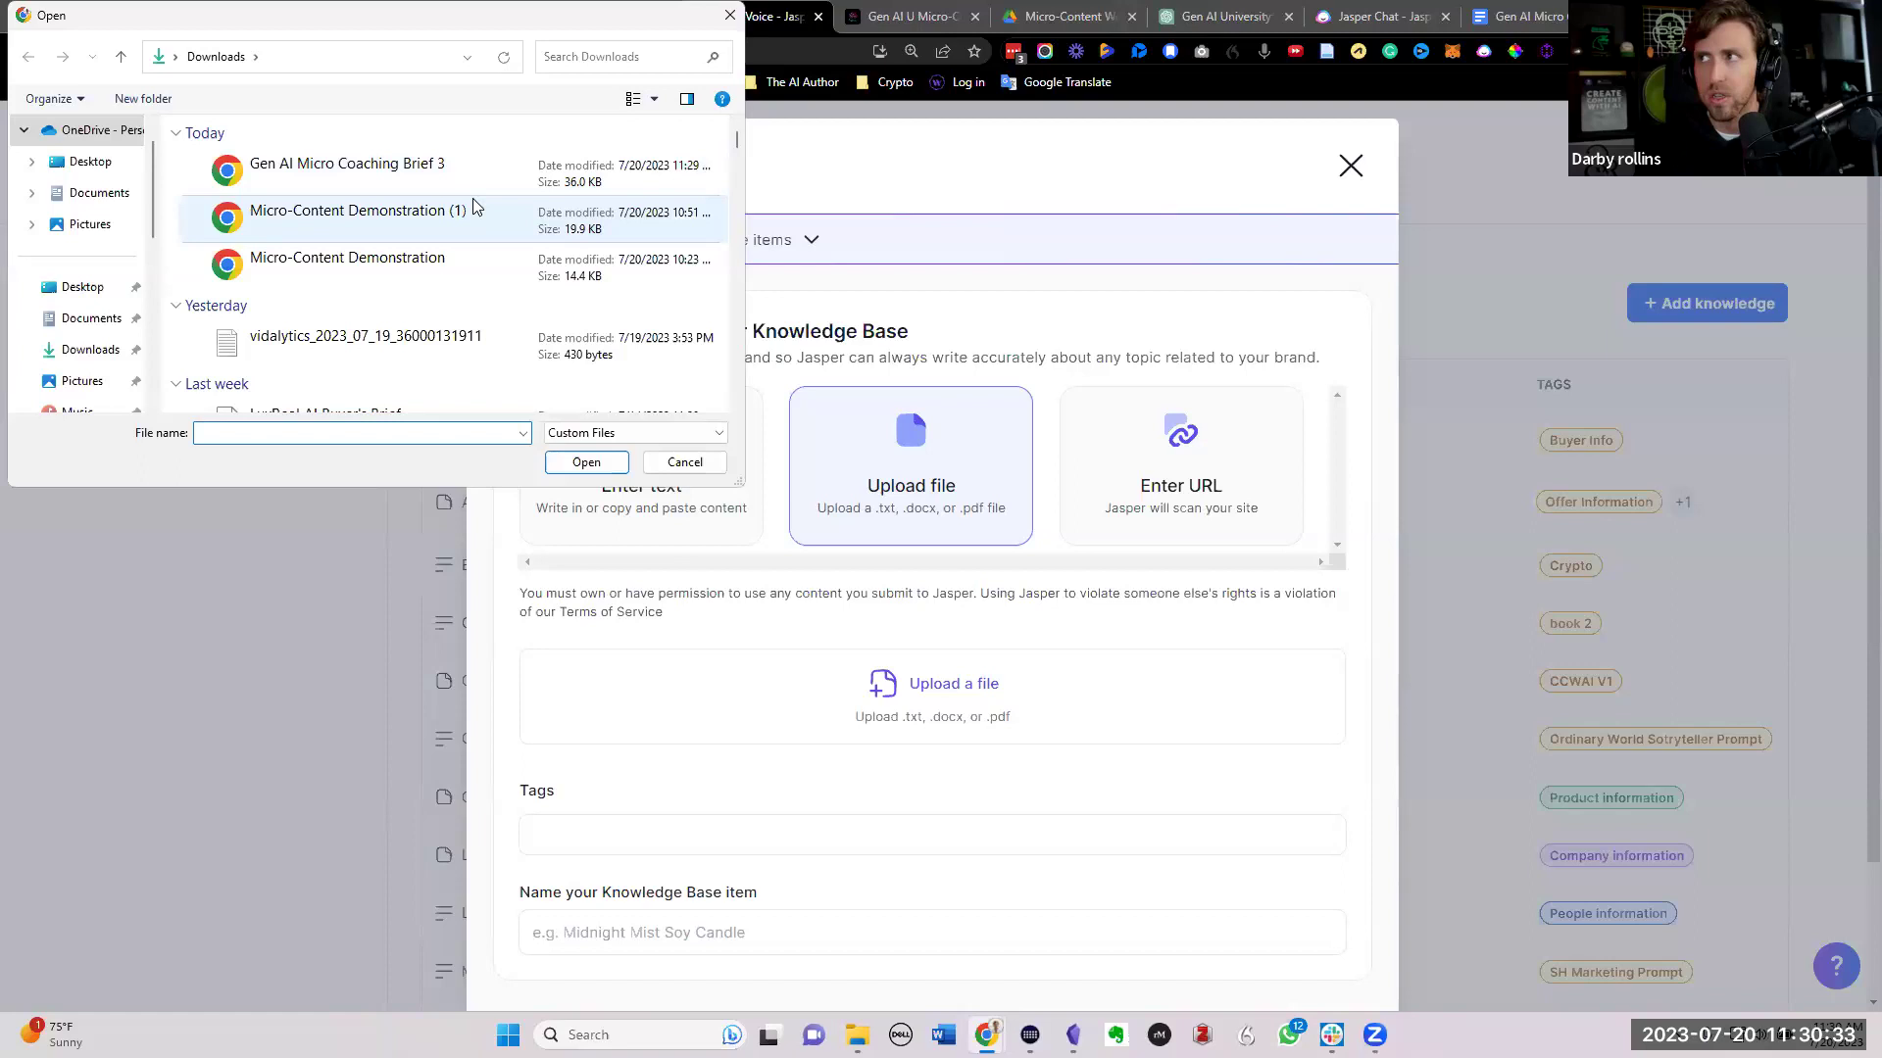
{"action": "left_click", "coordinate": [468, 165]}
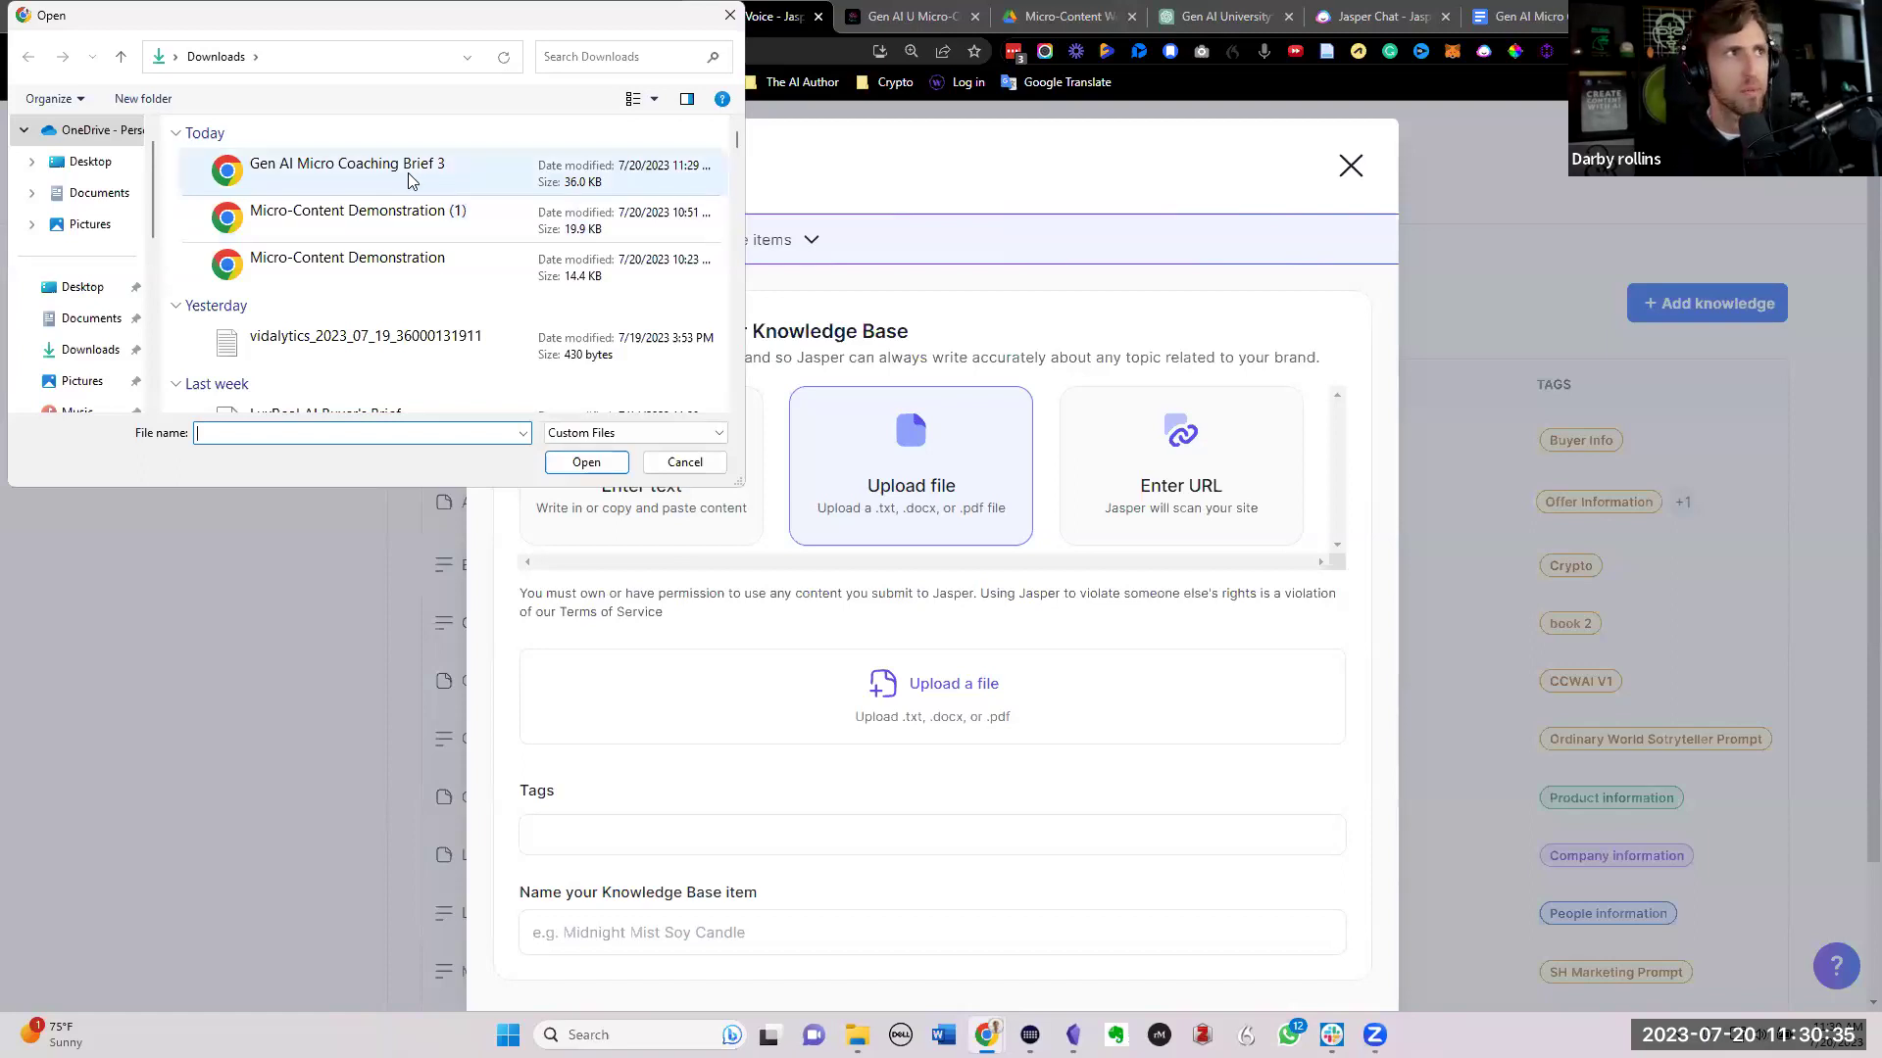
{"action": "left_click", "coordinate": [584, 462]}
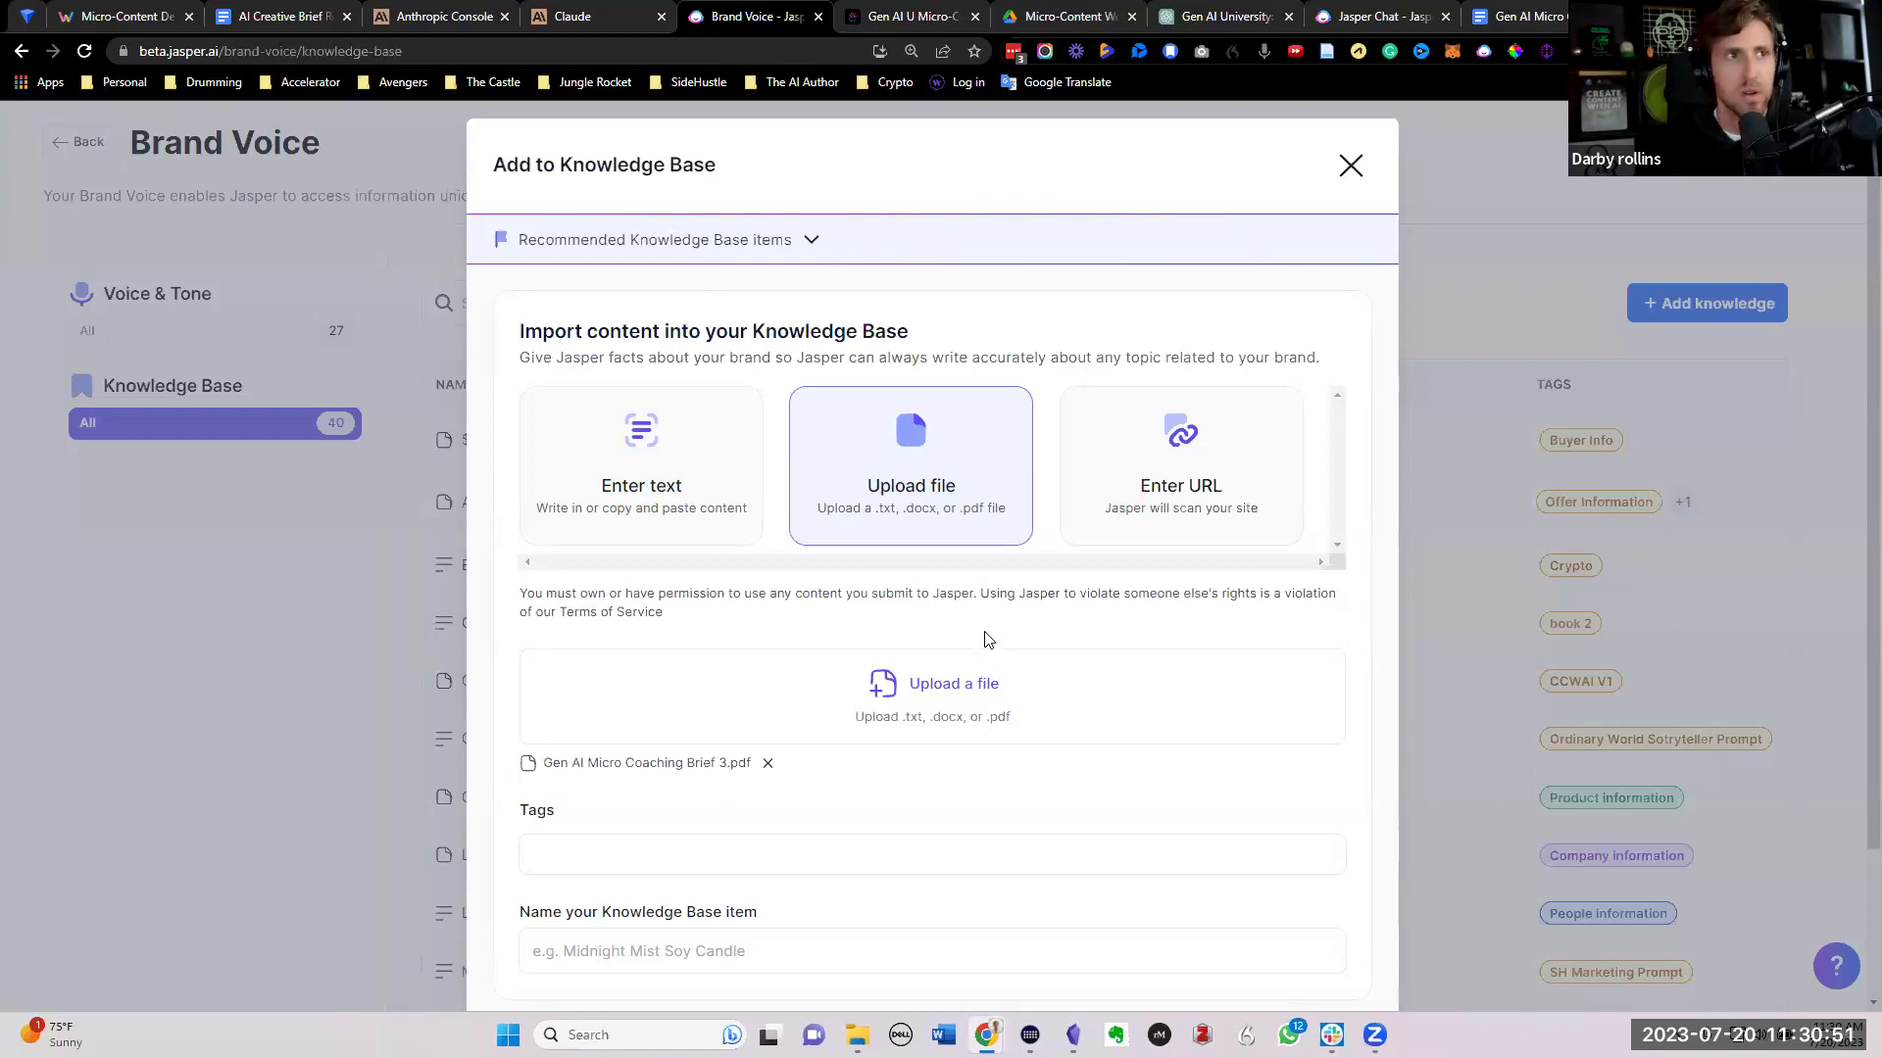
Step: Tag the new knowledge item with the existing Creative Brief tag and a custom Gen AI U tag
{"action": "scroll", "coordinate": [987, 639], "scroll_direction": "down", "scroll_amount": 1}
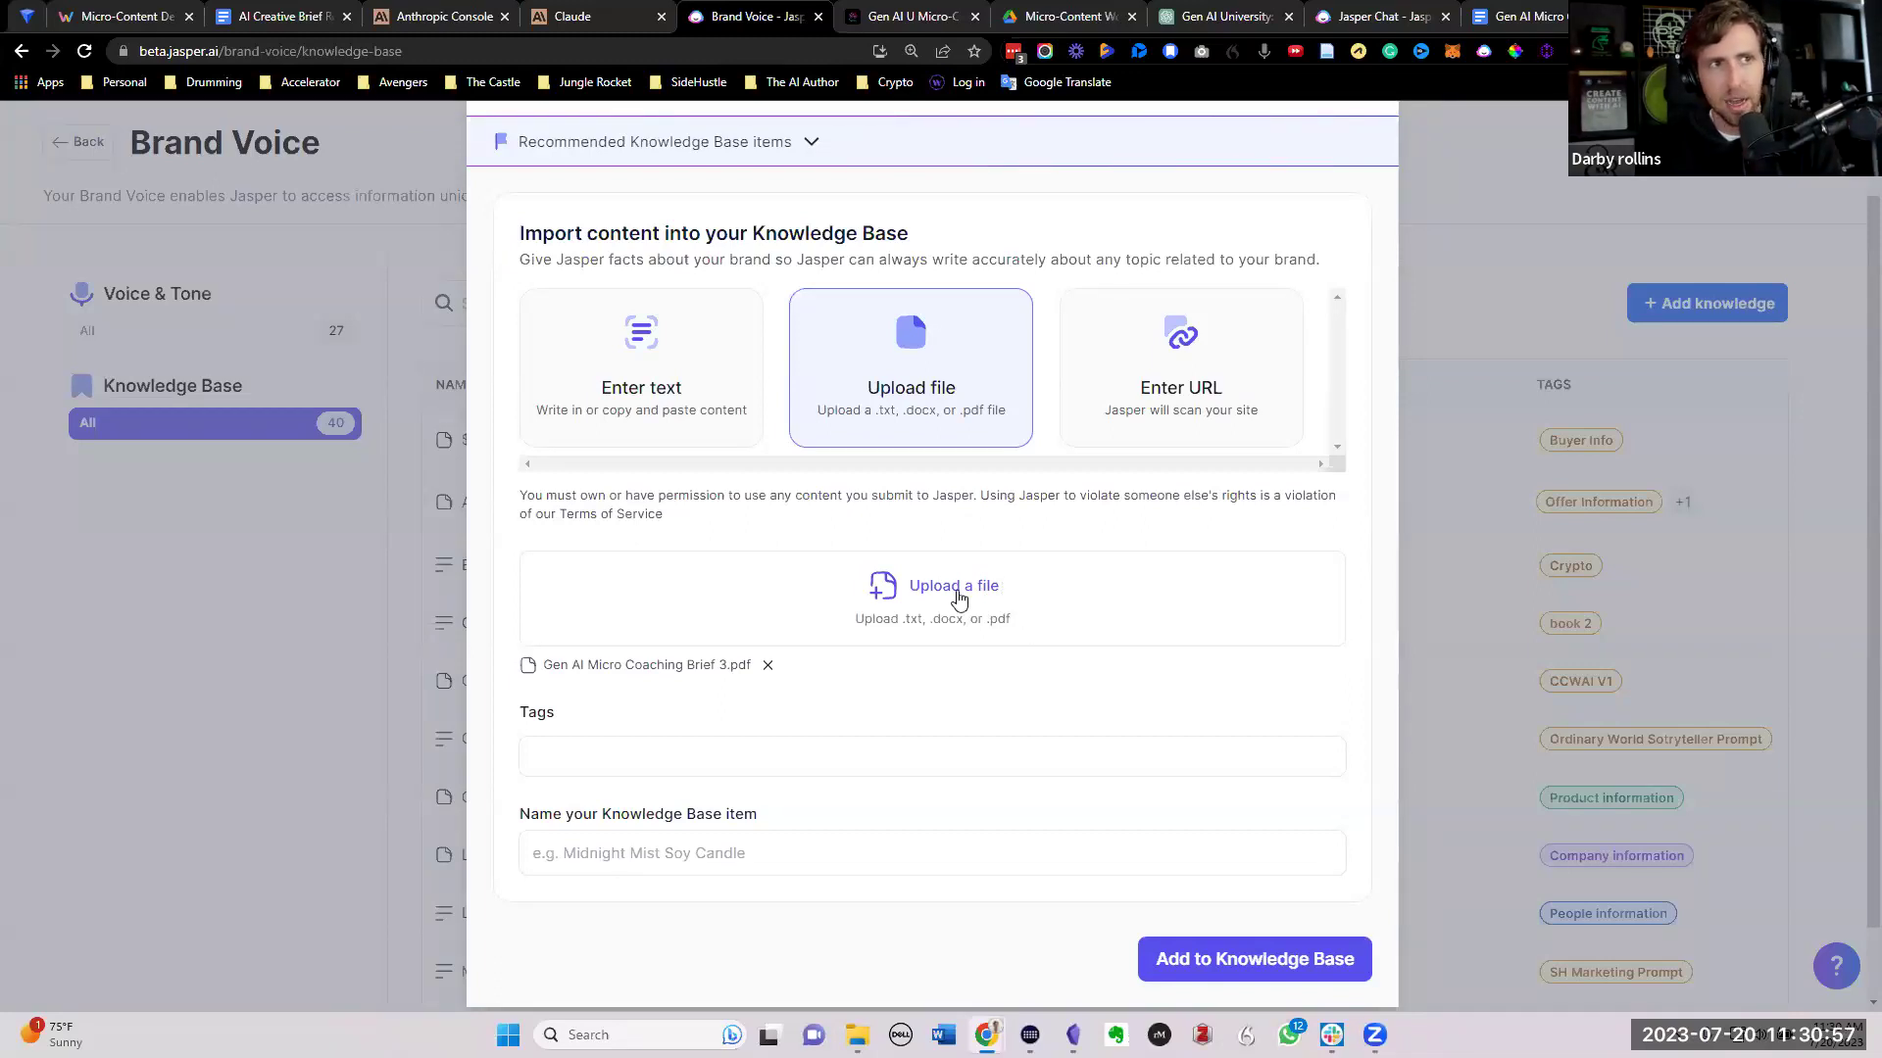
{"action": "left_click", "coordinate": [663, 761]}
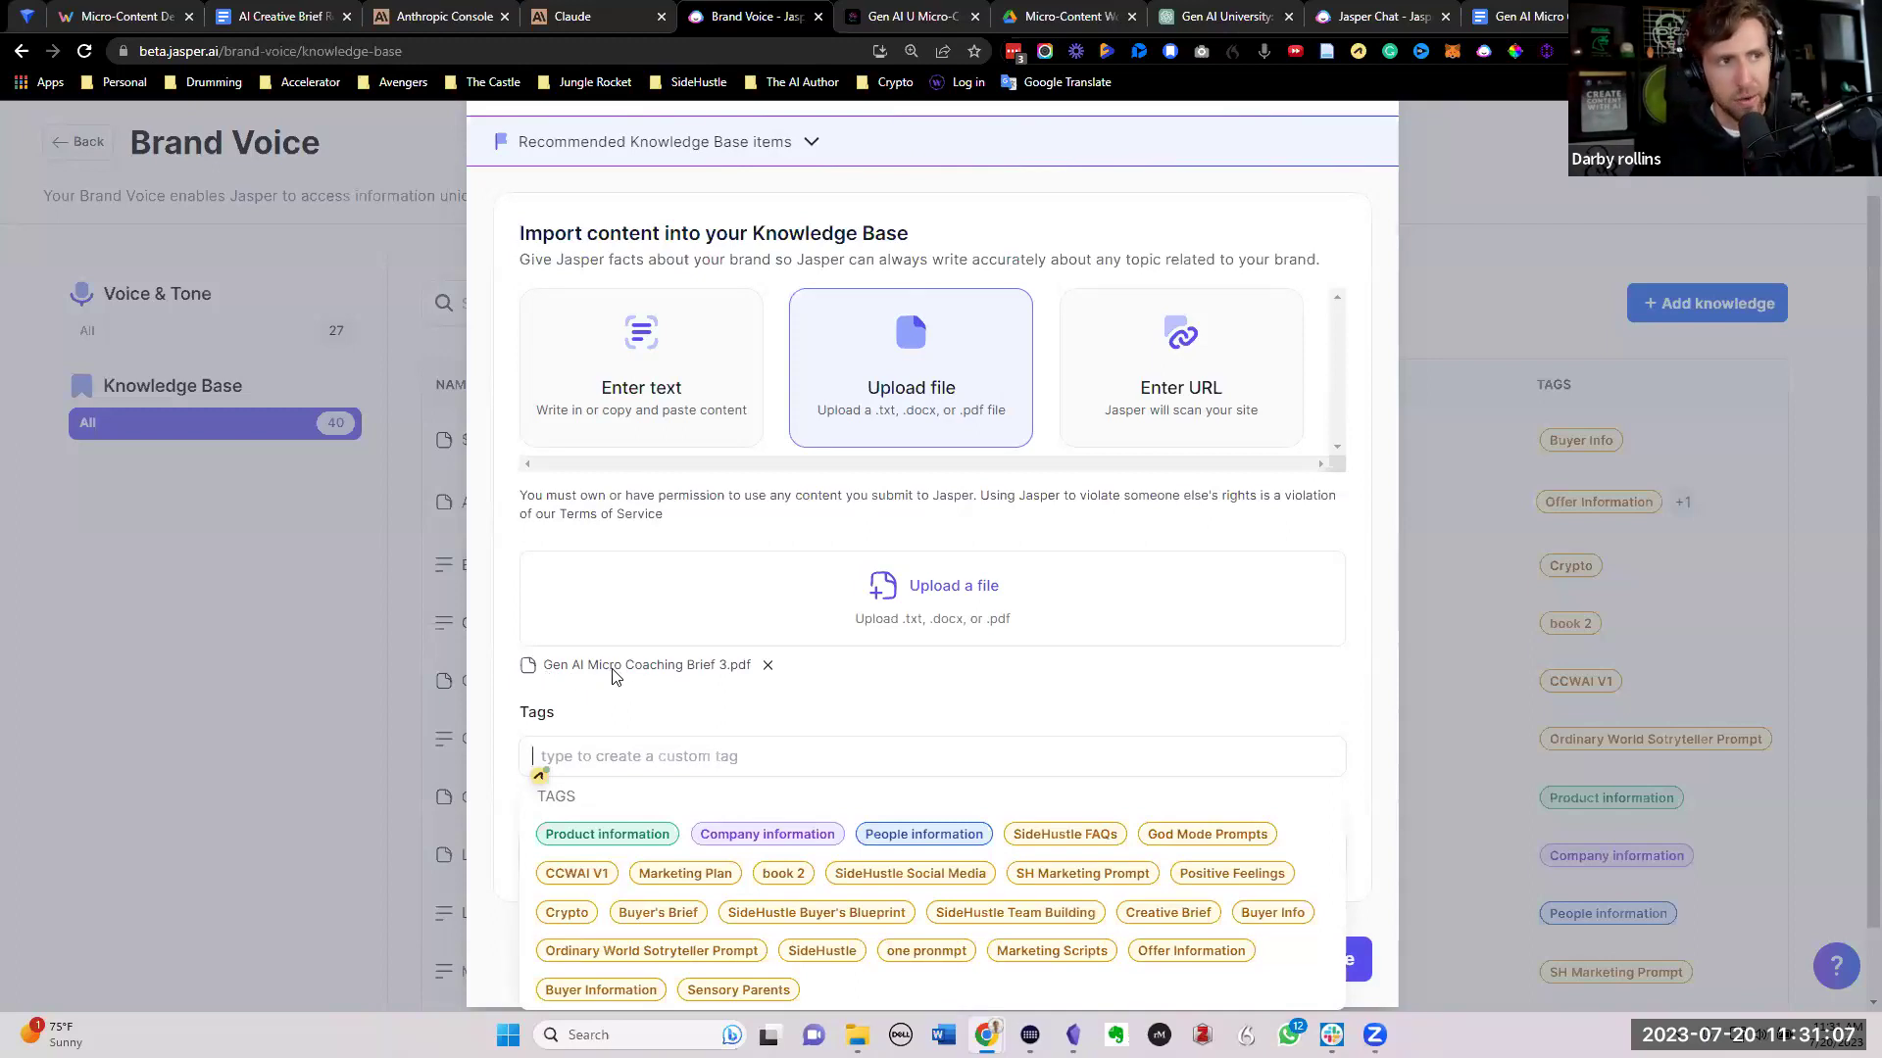
{"action": "left_click", "coordinate": [1169, 915]}
{"action": "left_click", "coordinate": [687, 762]}
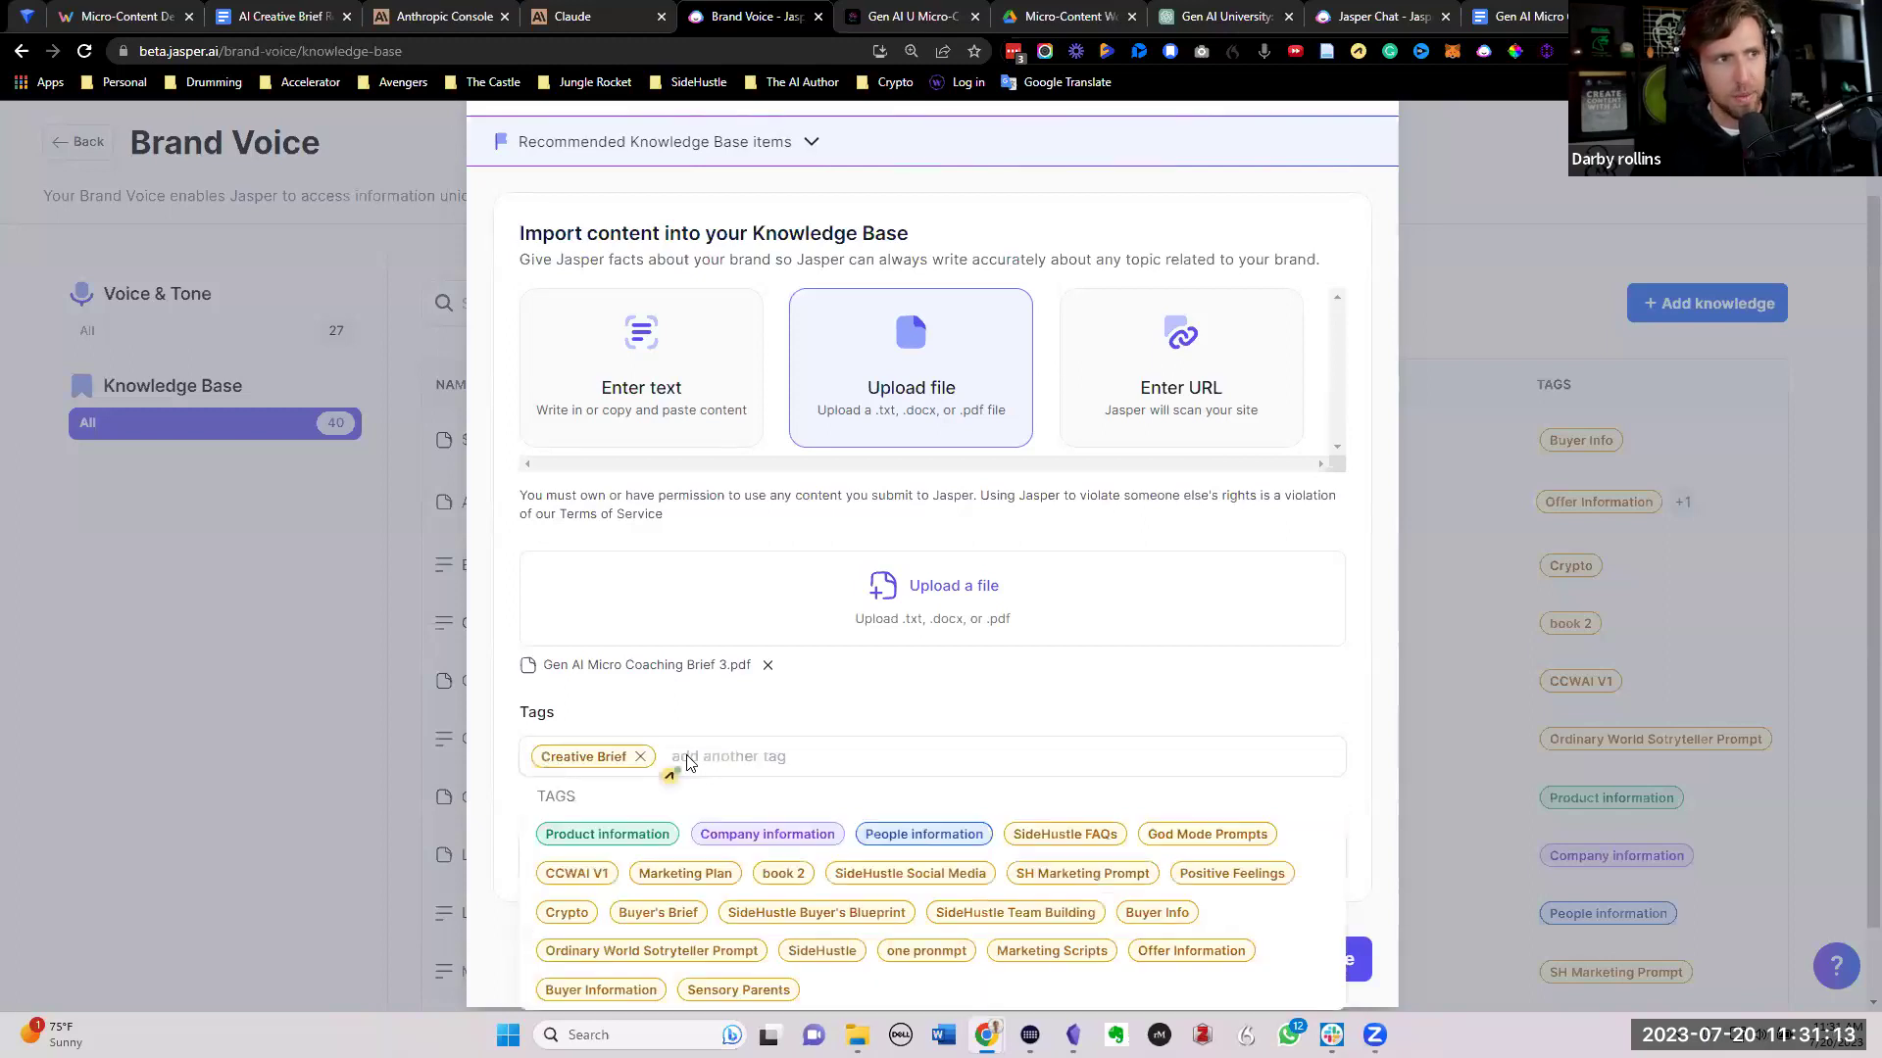
{"action": "type", "text": "Gen AI U"}
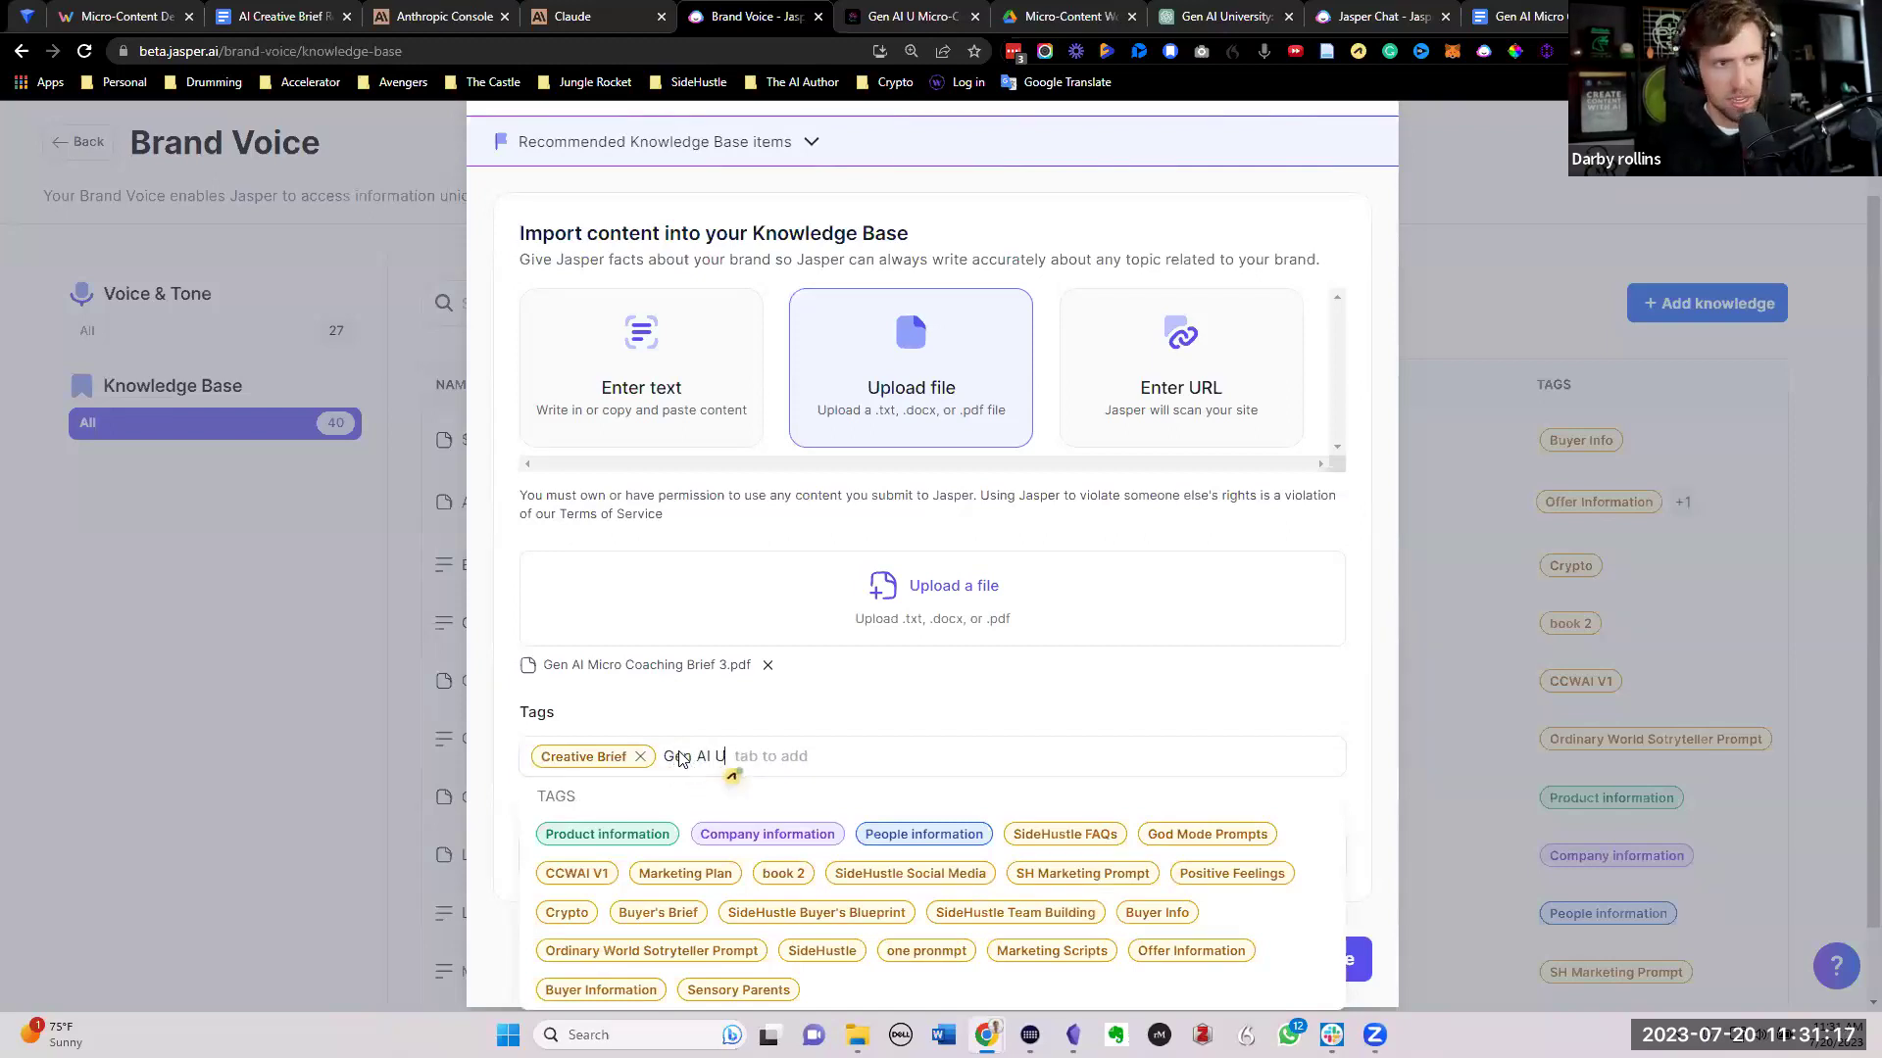
{"action": "key", "text": "Tab"}
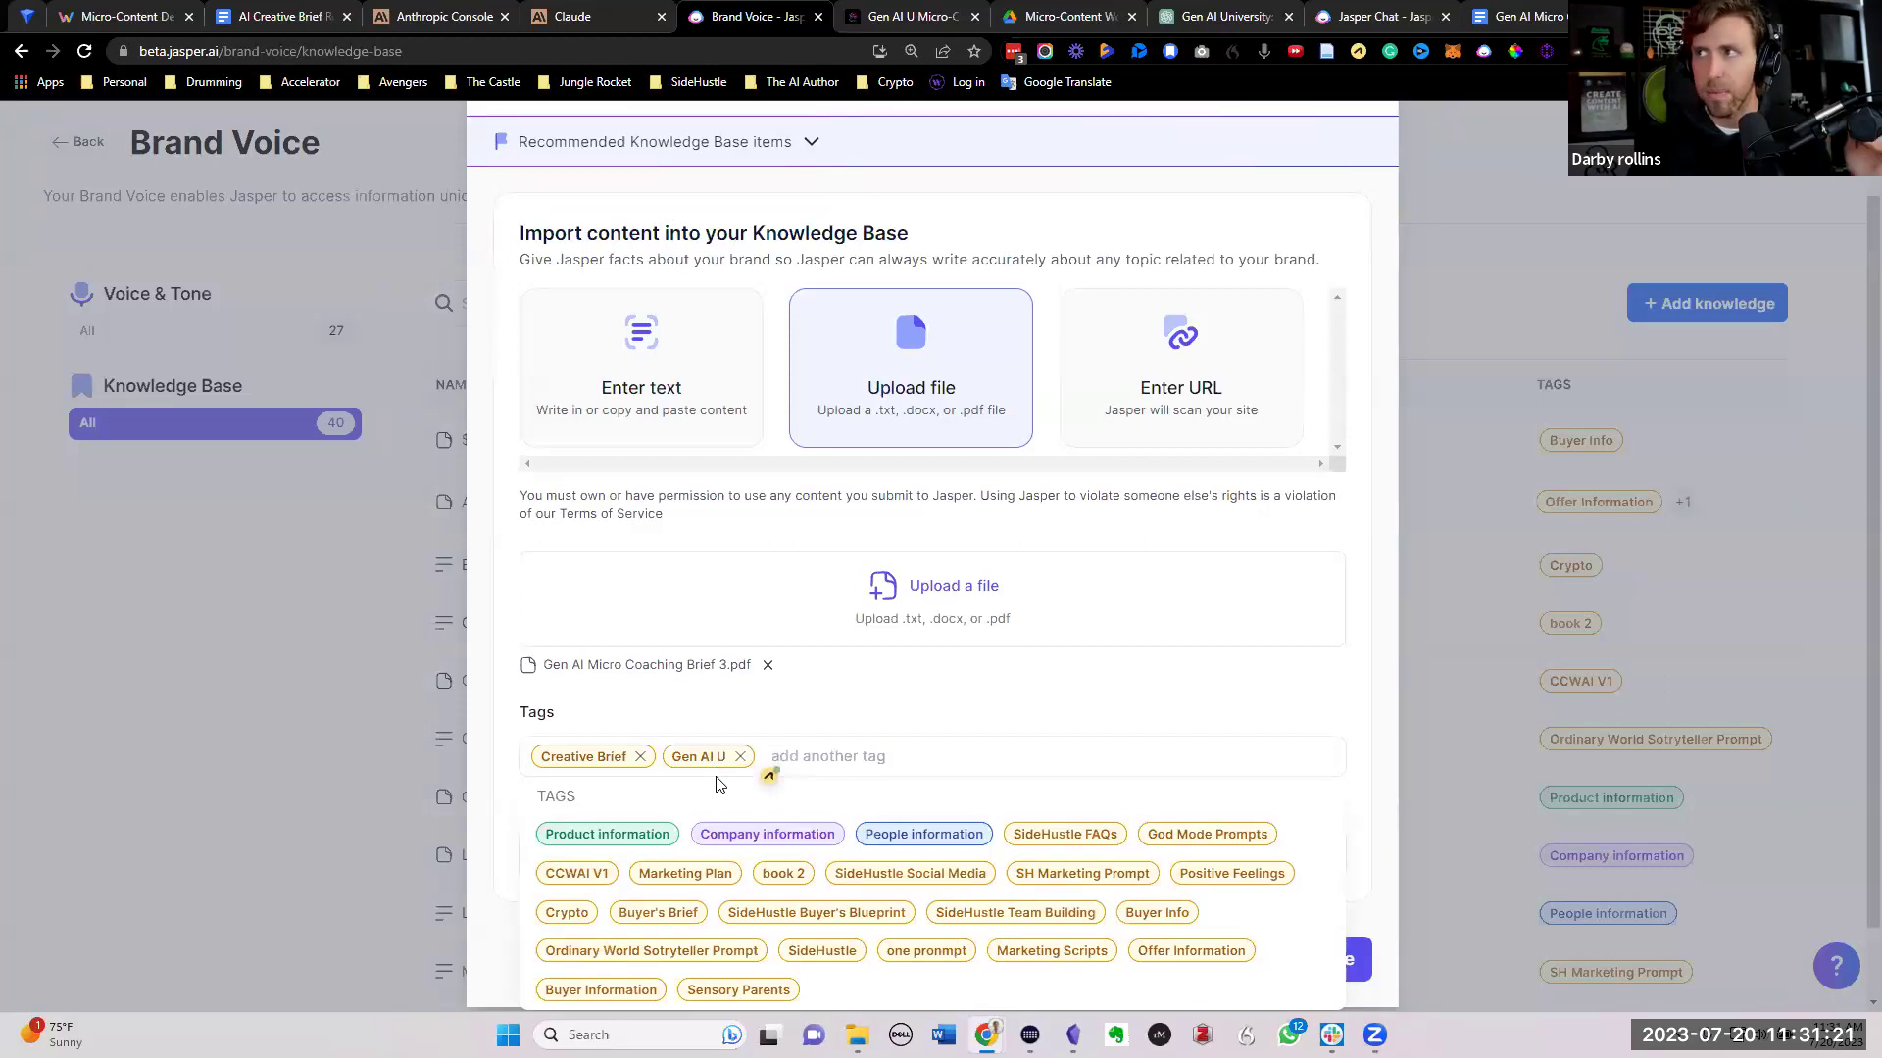
{"action": "left_click", "coordinate": [800, 708]}
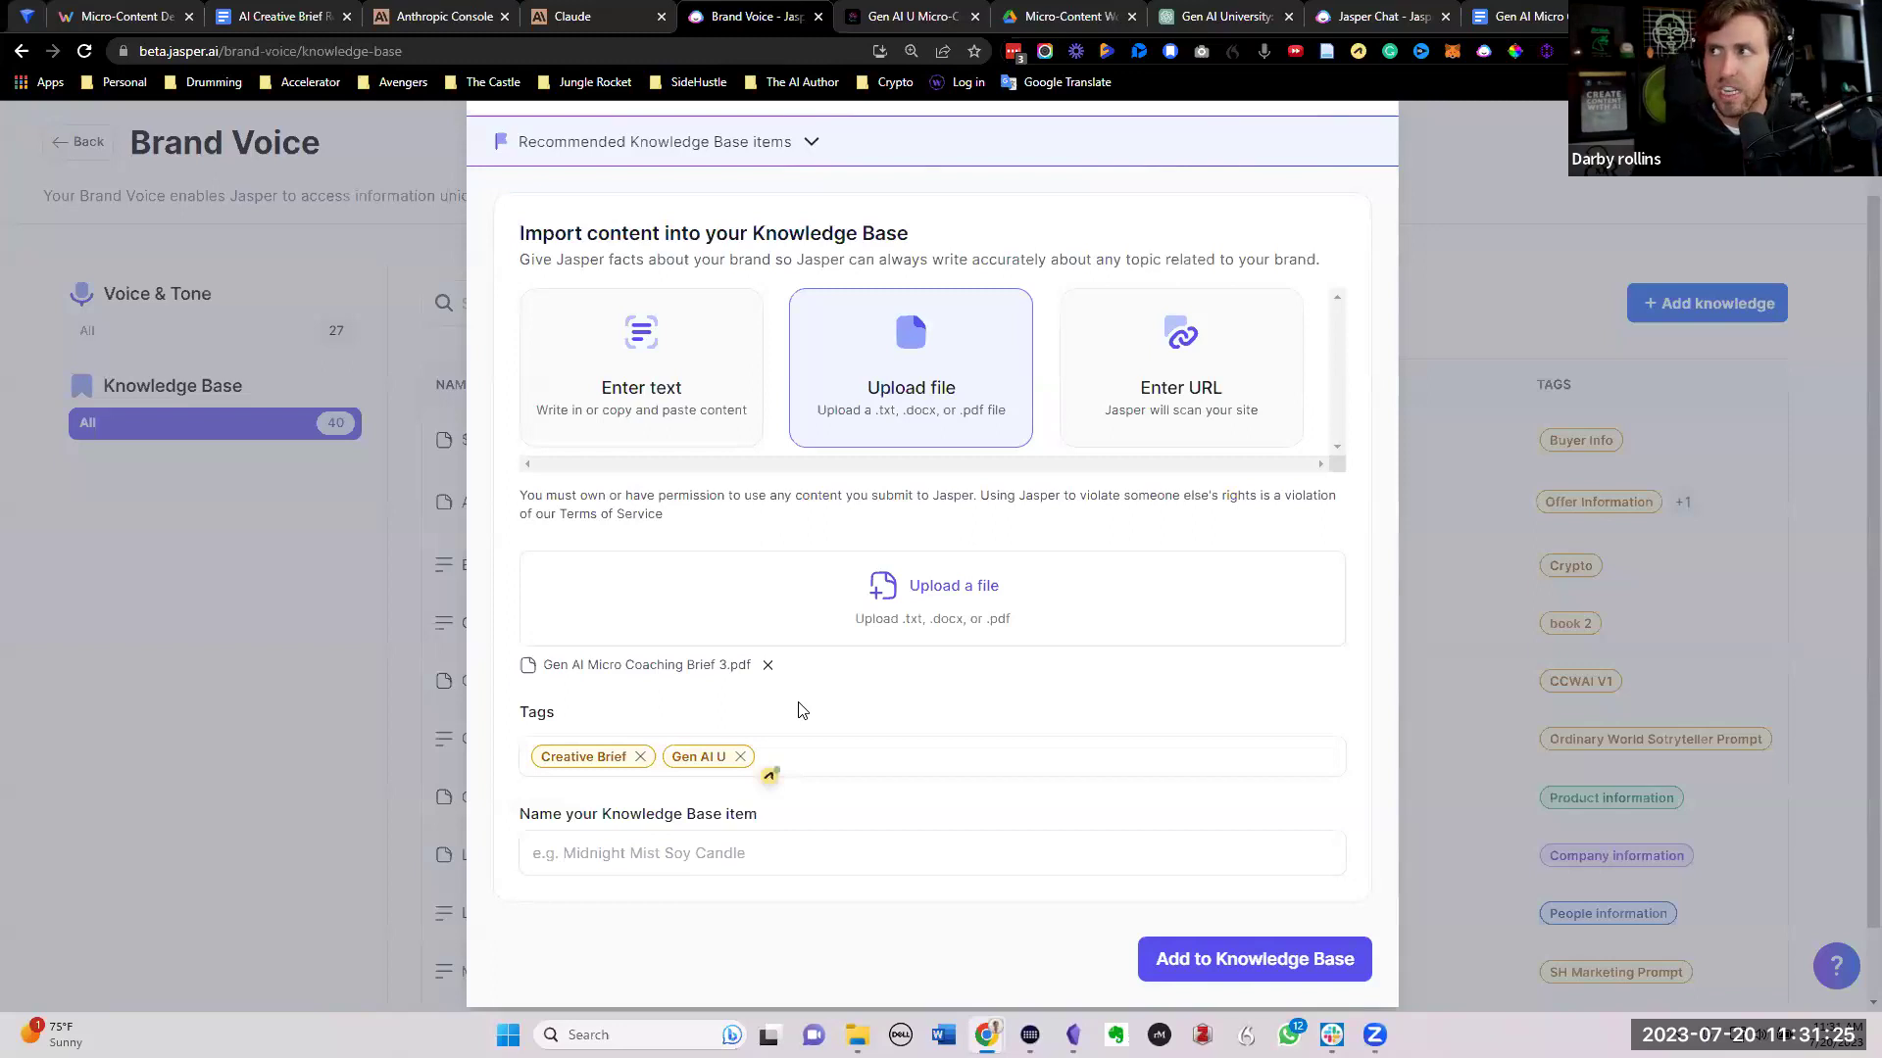
Step: Name the item Gen AI U Micro-Coaching Micro Content Brief and add it to the Knowledge Base
{"action": "left_click", "coordinate": [717, 852]}
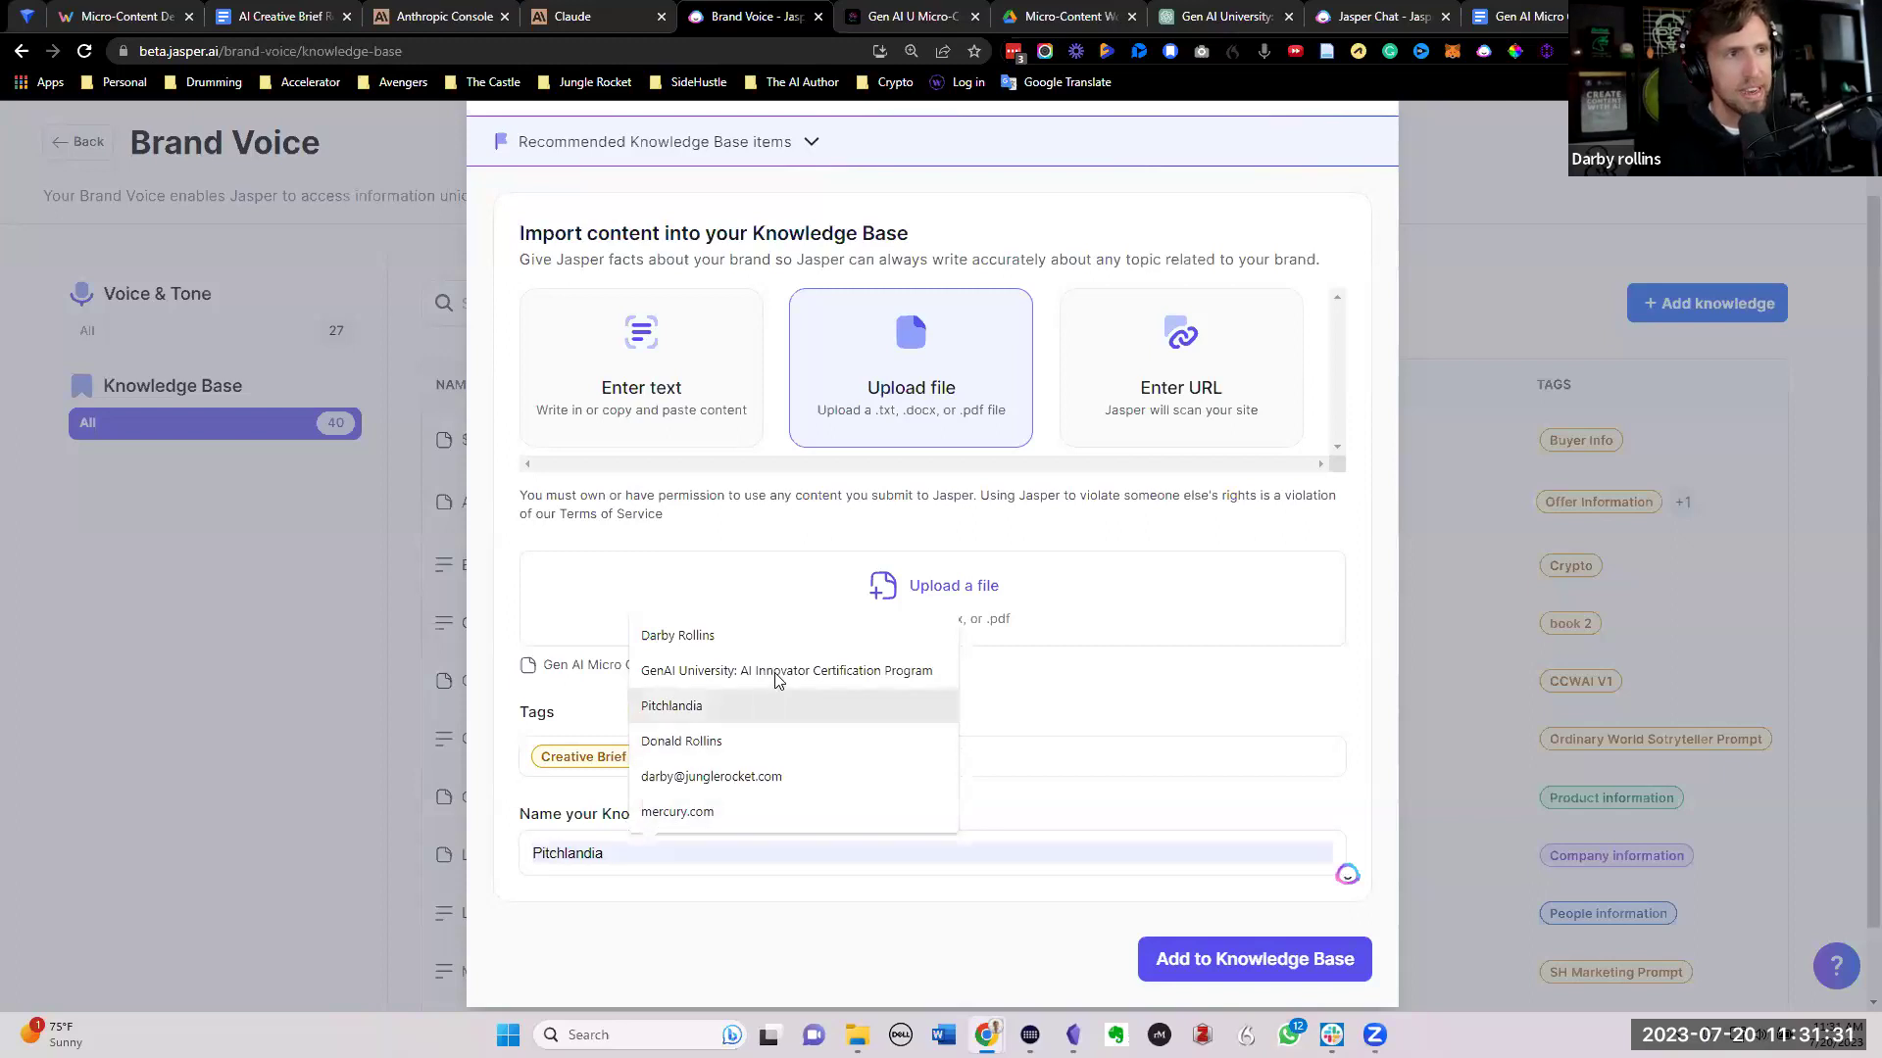
{"action": "type", "text": "Gen AI "}
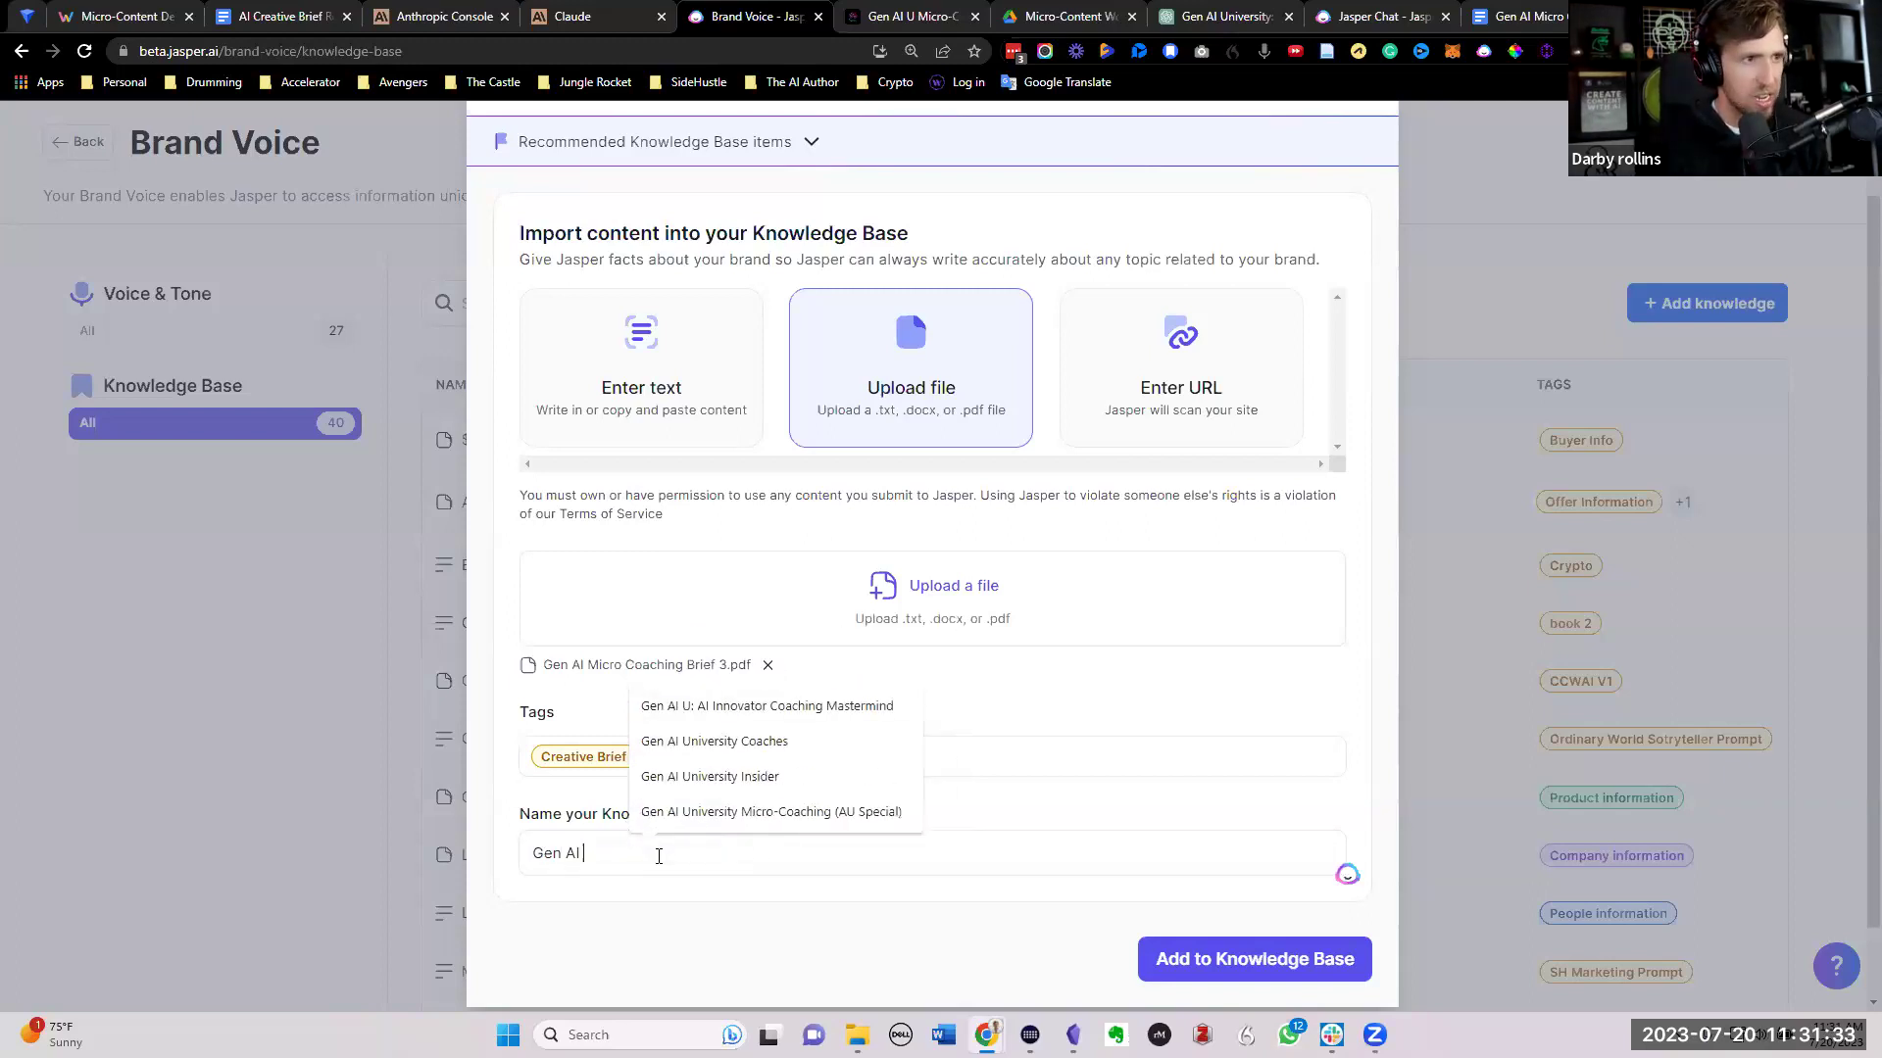
{"action": "type", "text": "U Micro-Coachin"}
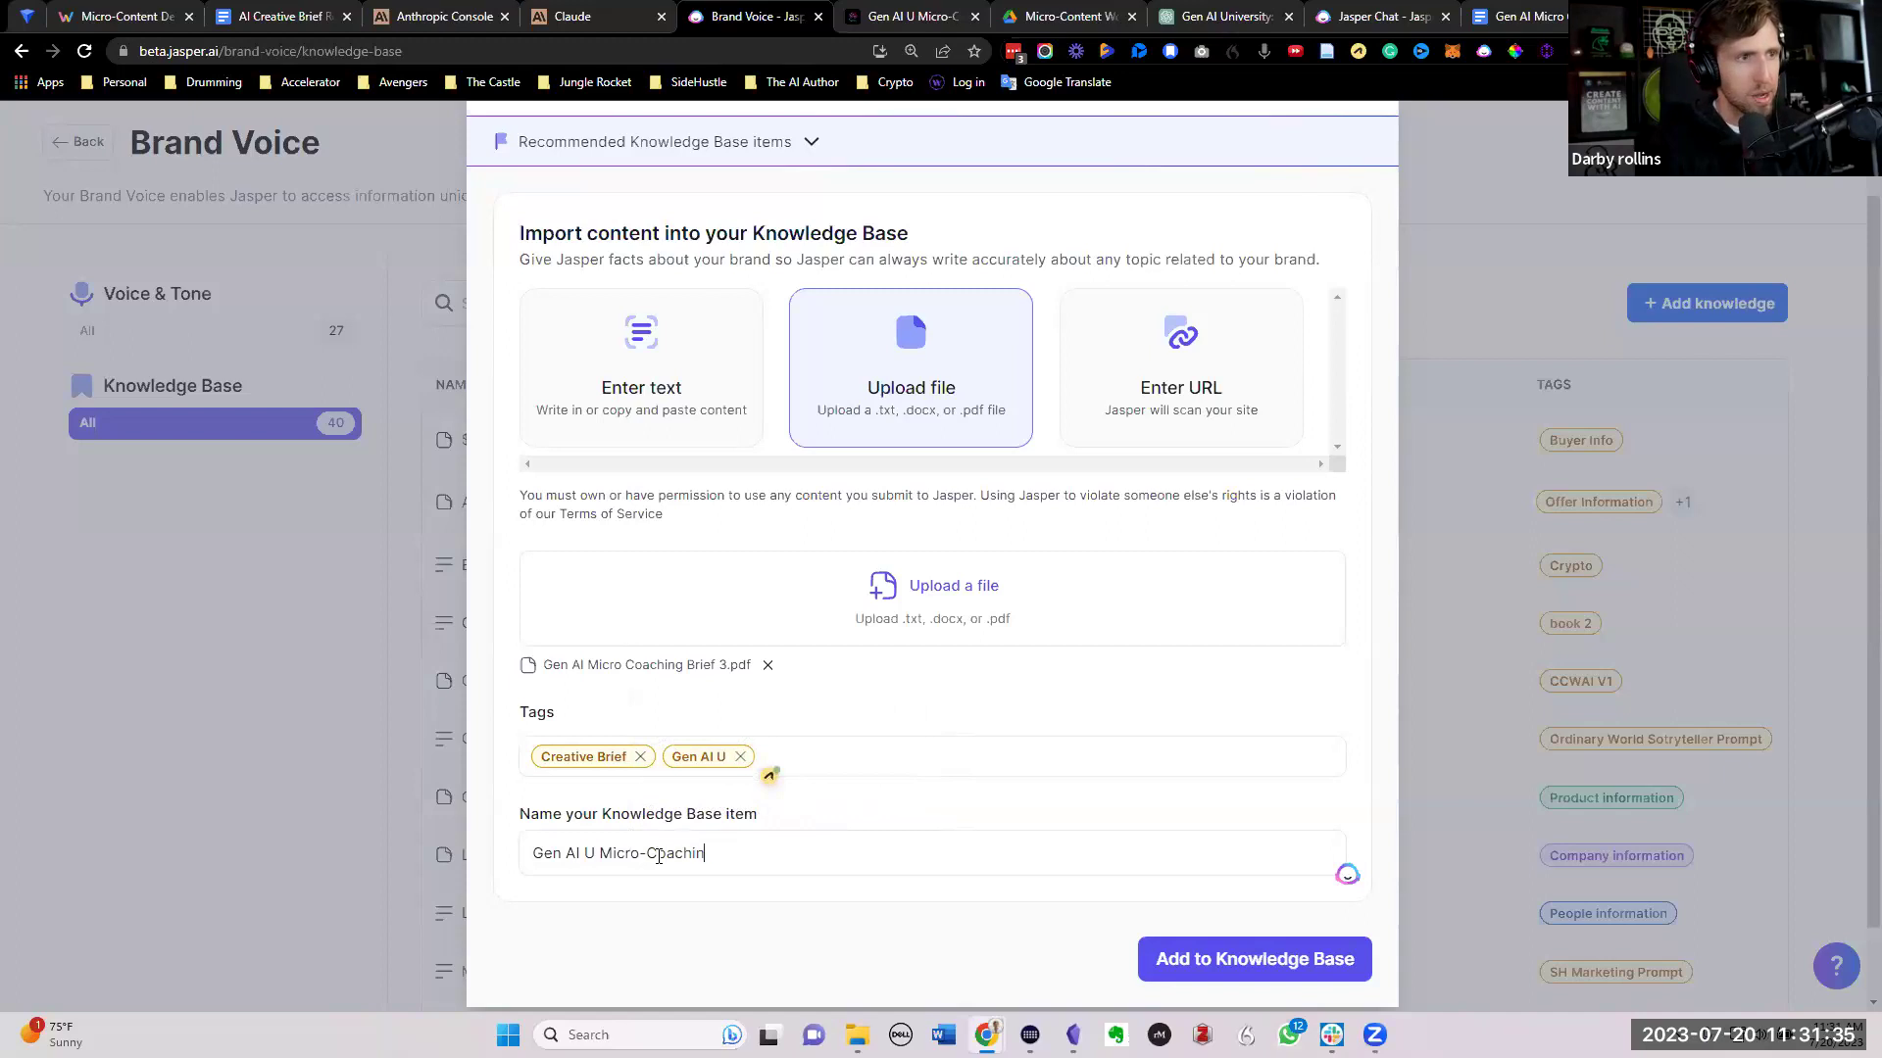
{"action": "type", "text": "g Micro Content"}
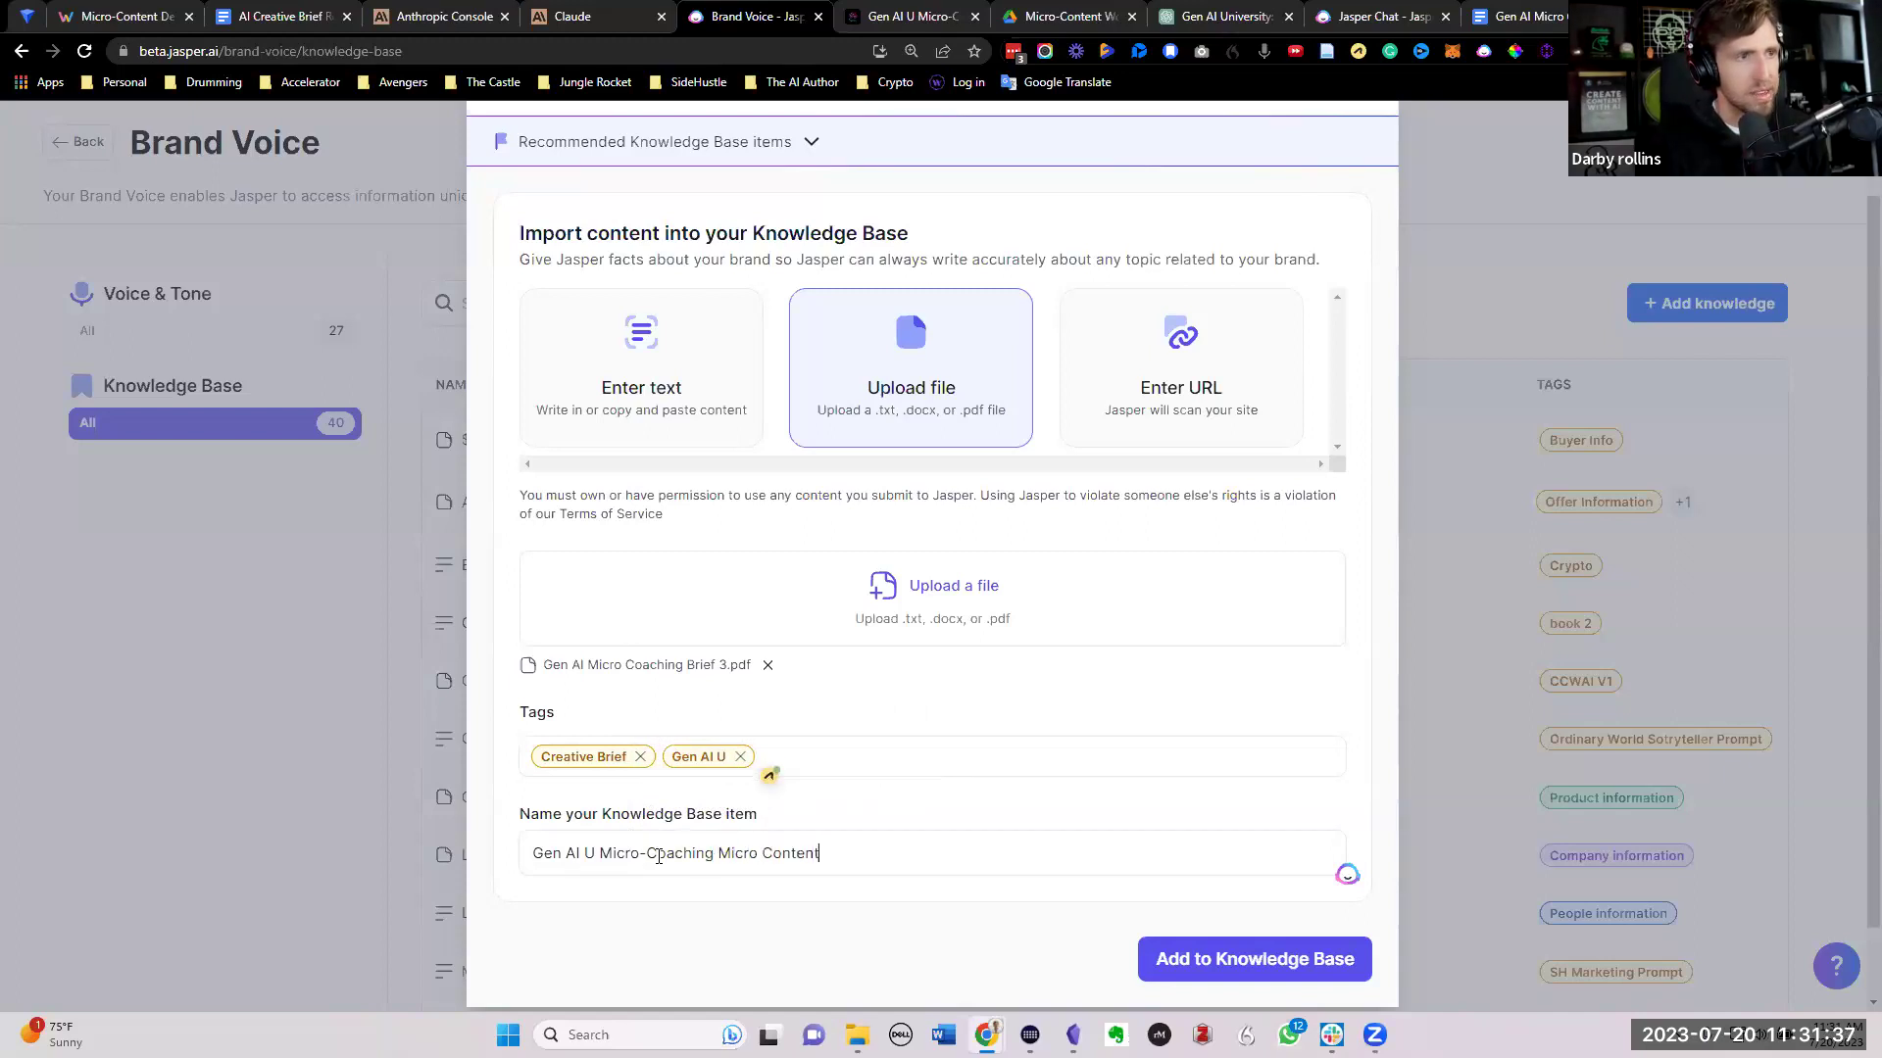
{"action": "type", "text": " Brief"}
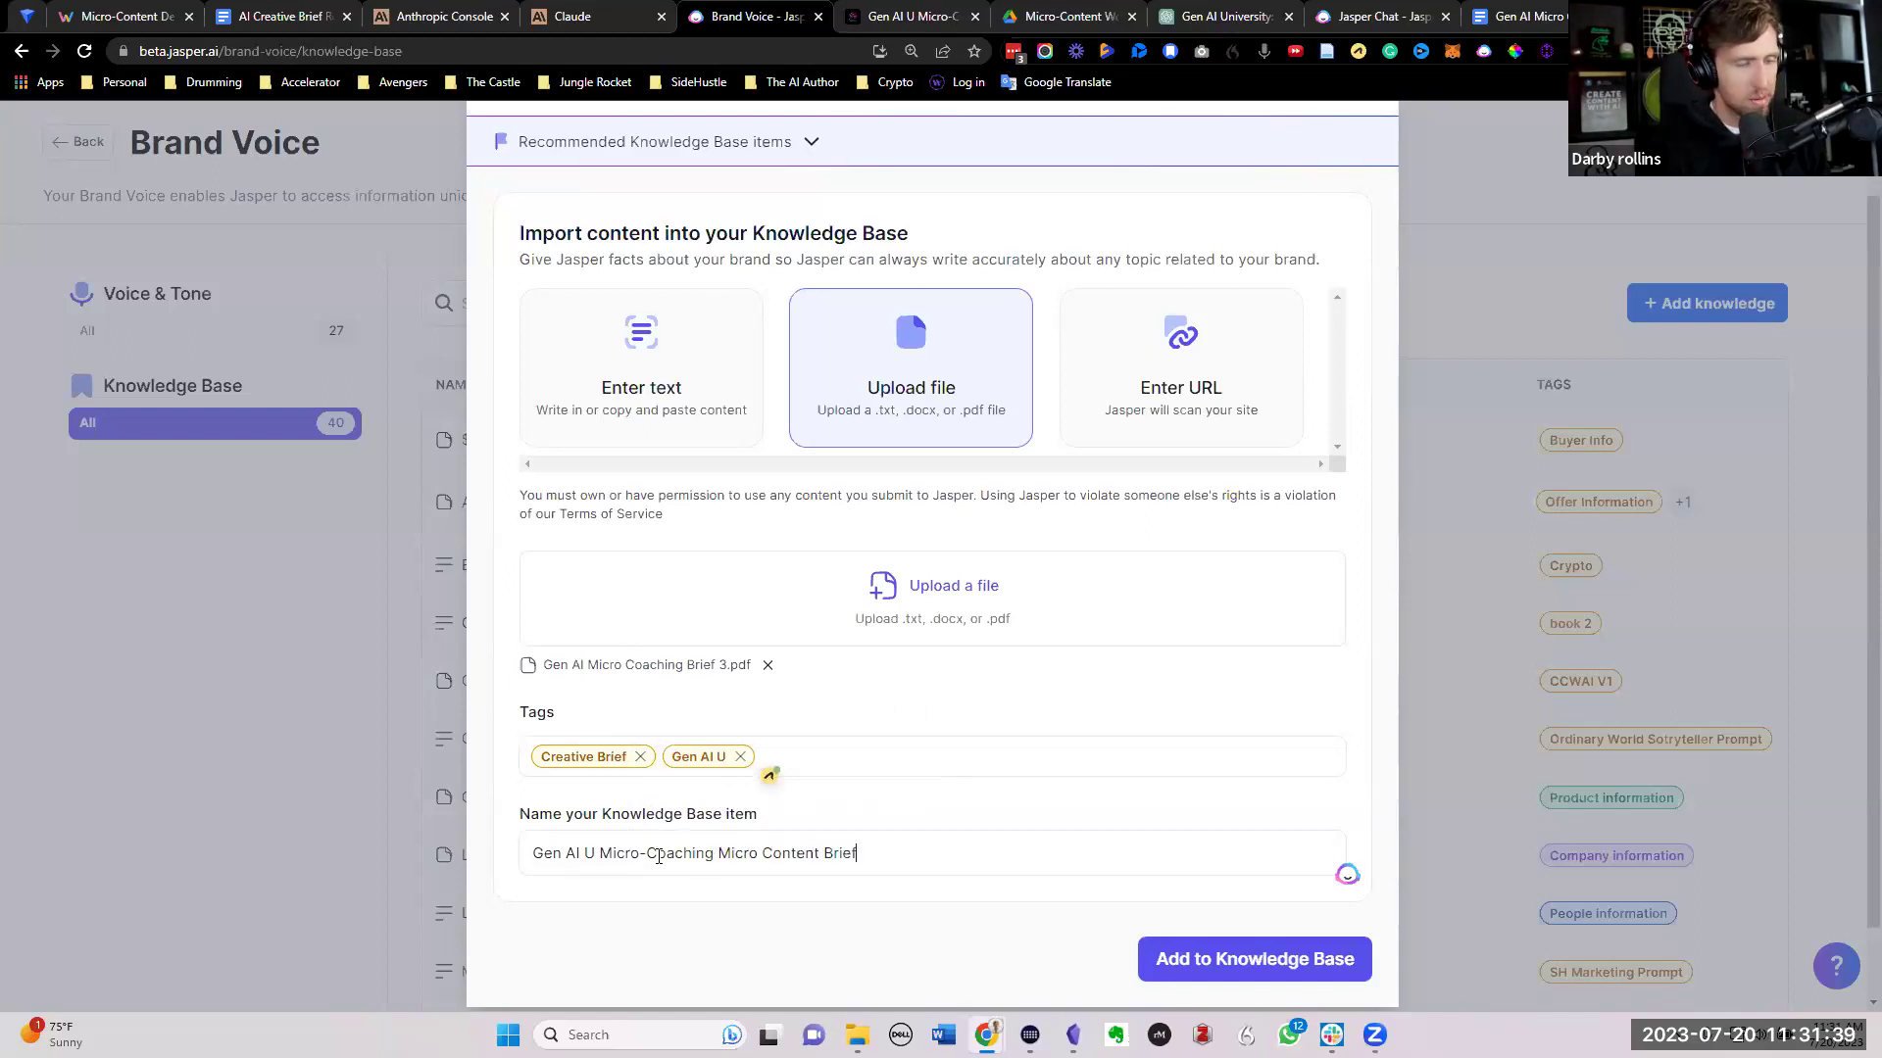
{"action": "left_click", "coordinate": [1216, 961]}
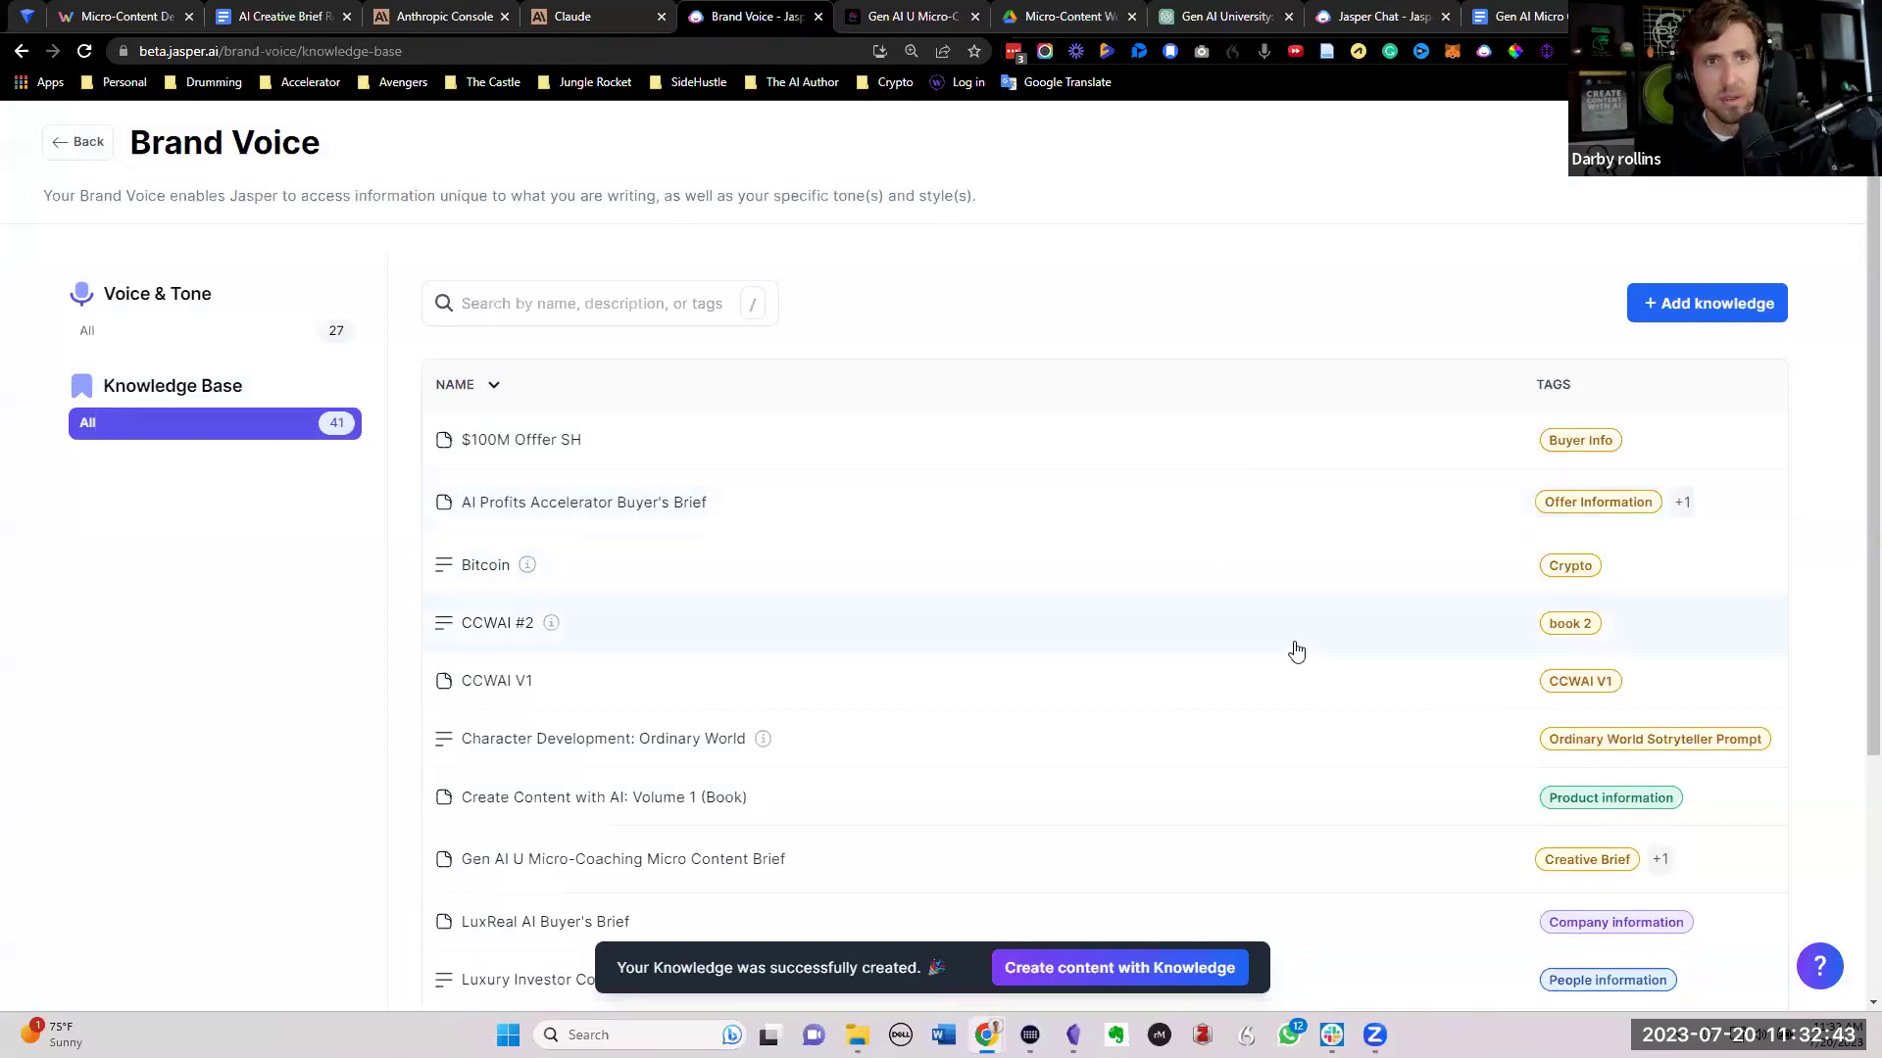
{"action": "left_click", "coordinate": [213, 339]}
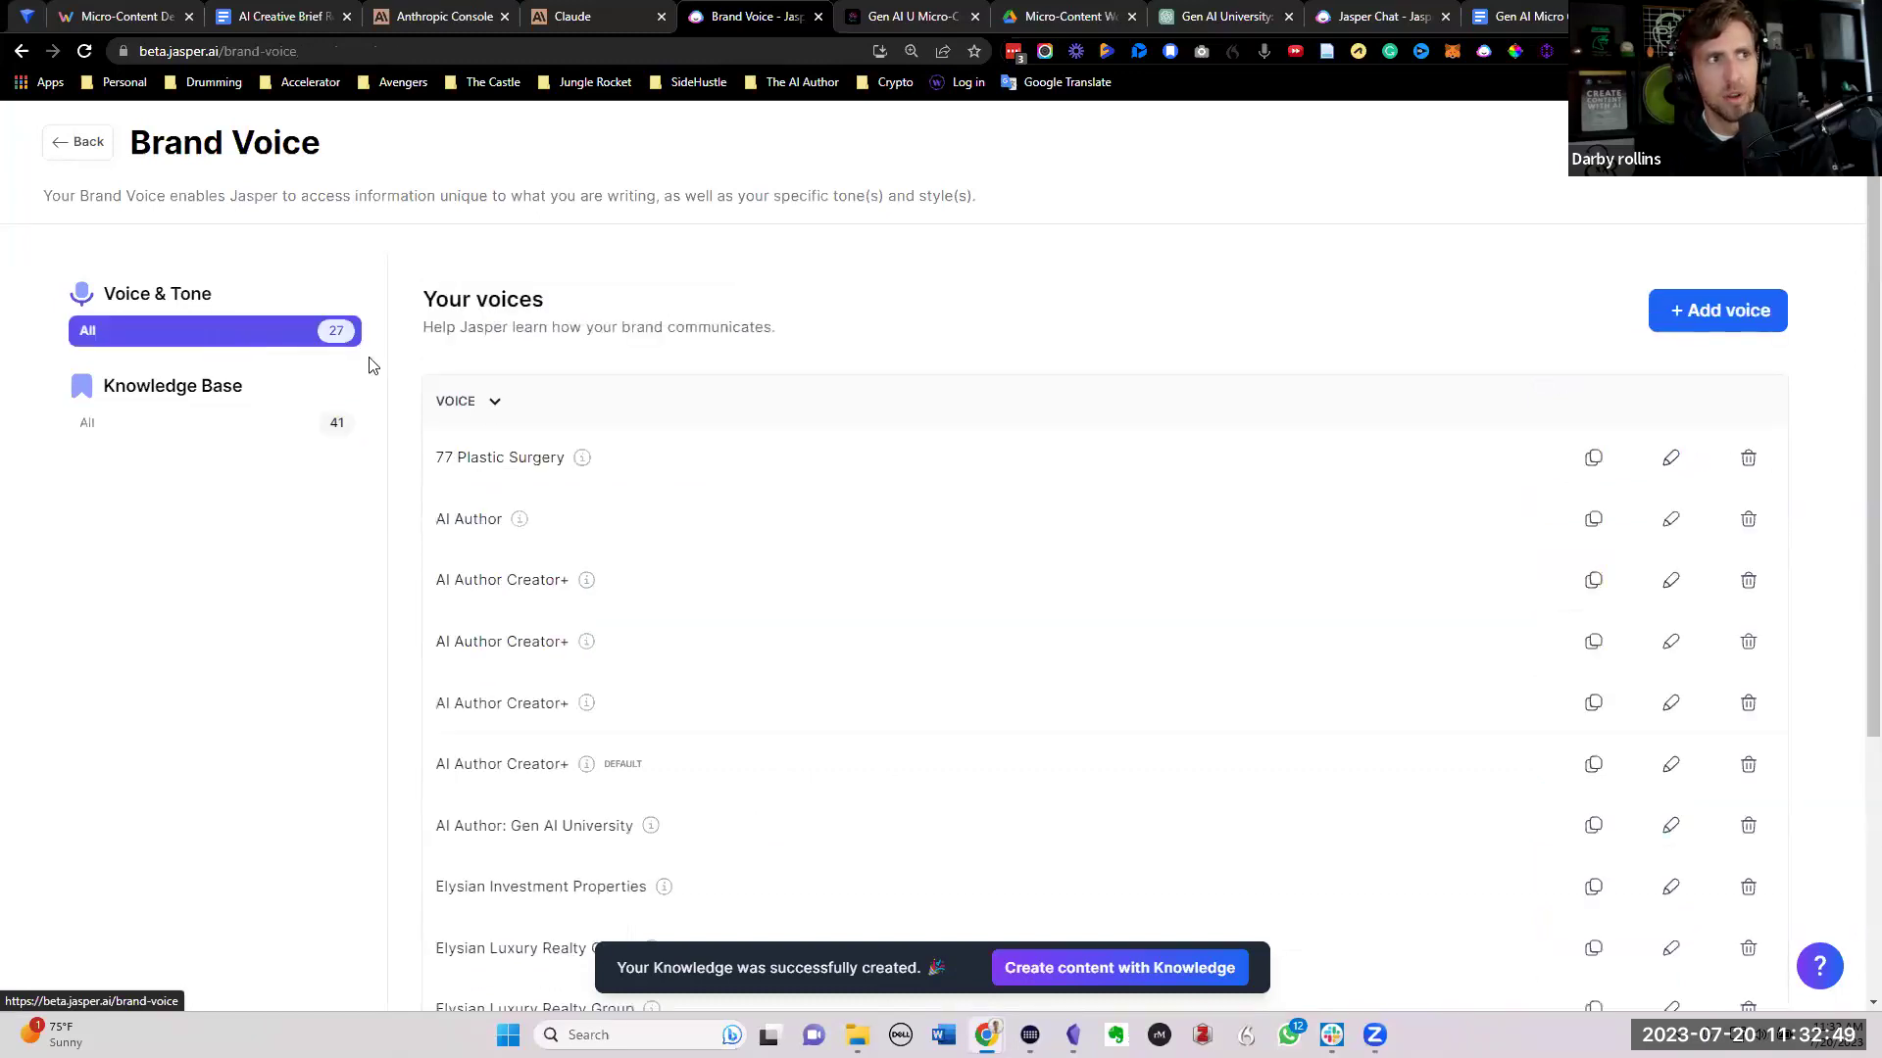
{"action": "left_click_drag", "start_coordinate": [439, 763], "coordinate": [651, 768]}
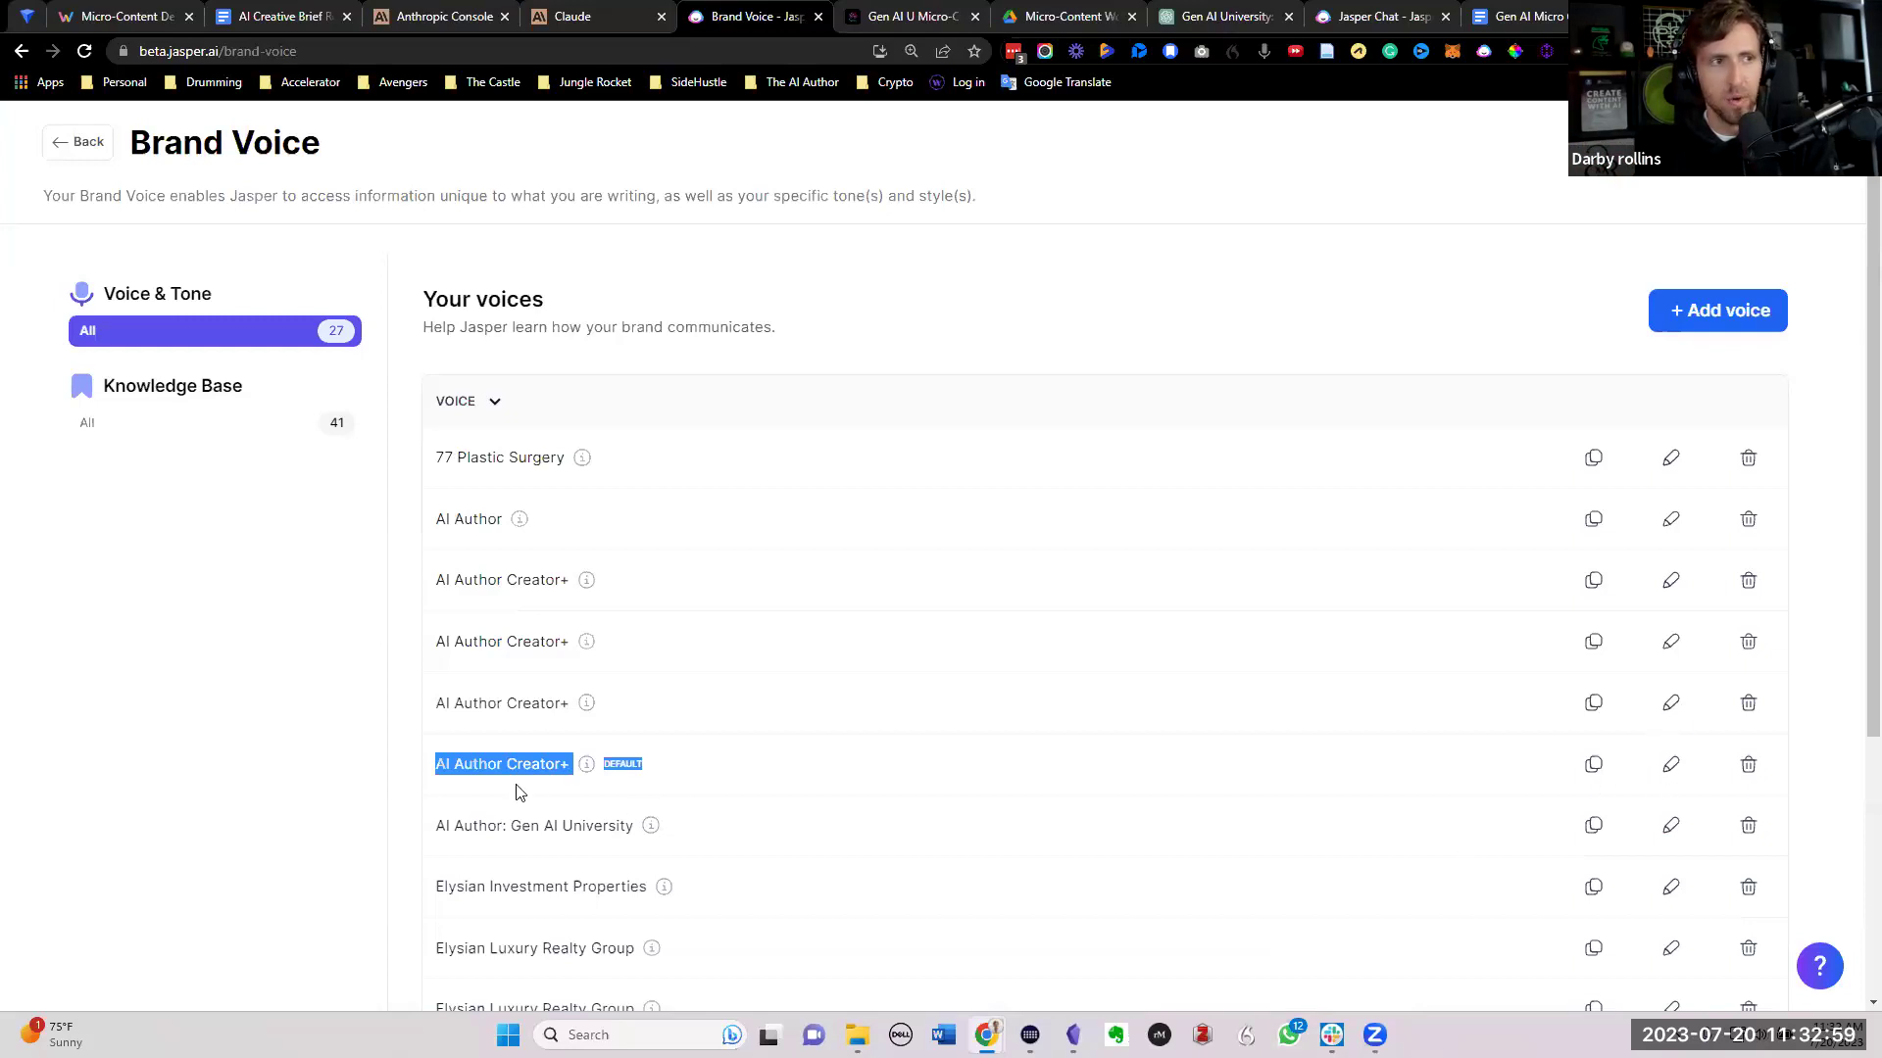
{"action": "scroll", "coordinate": [756, 734], "scroll_direction": "down", "scroll_amount": 1}
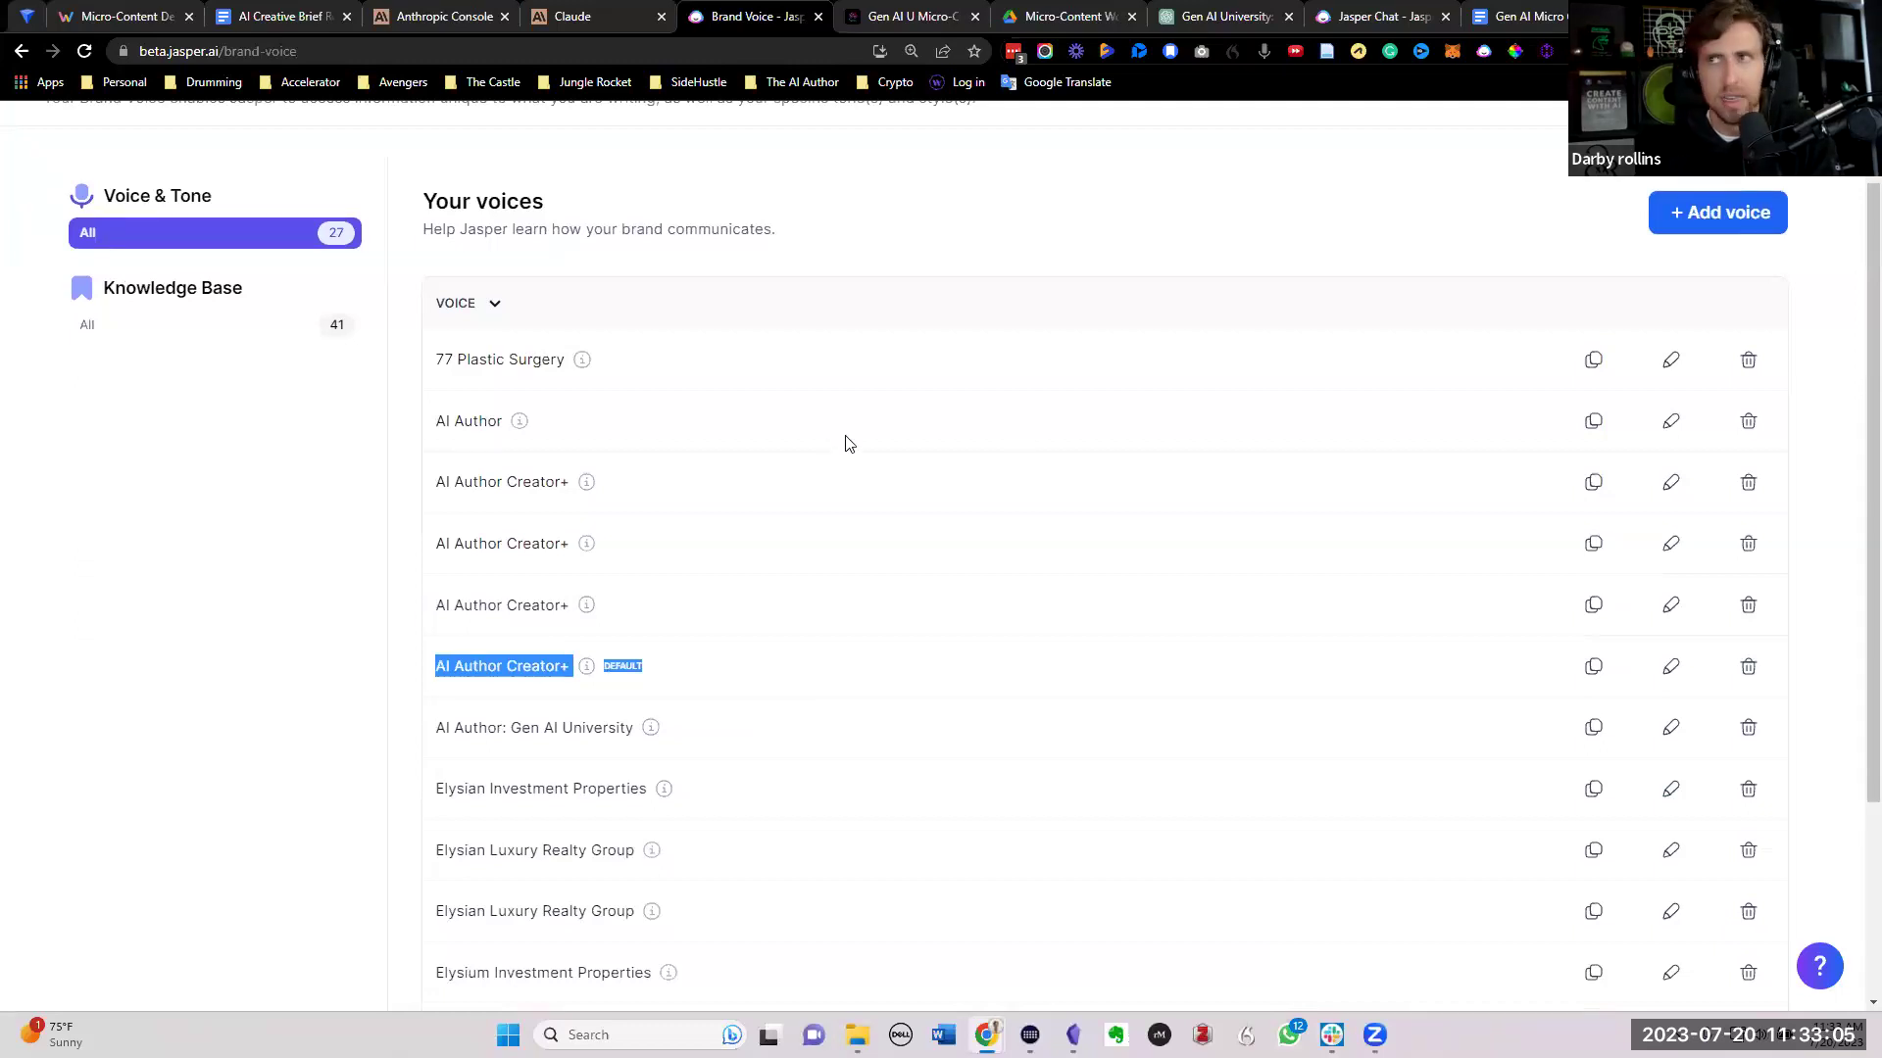
{"action": "scroll", "coordinate": [1314, 407], "scroll_direction": "up", "scroll_amount": 1}
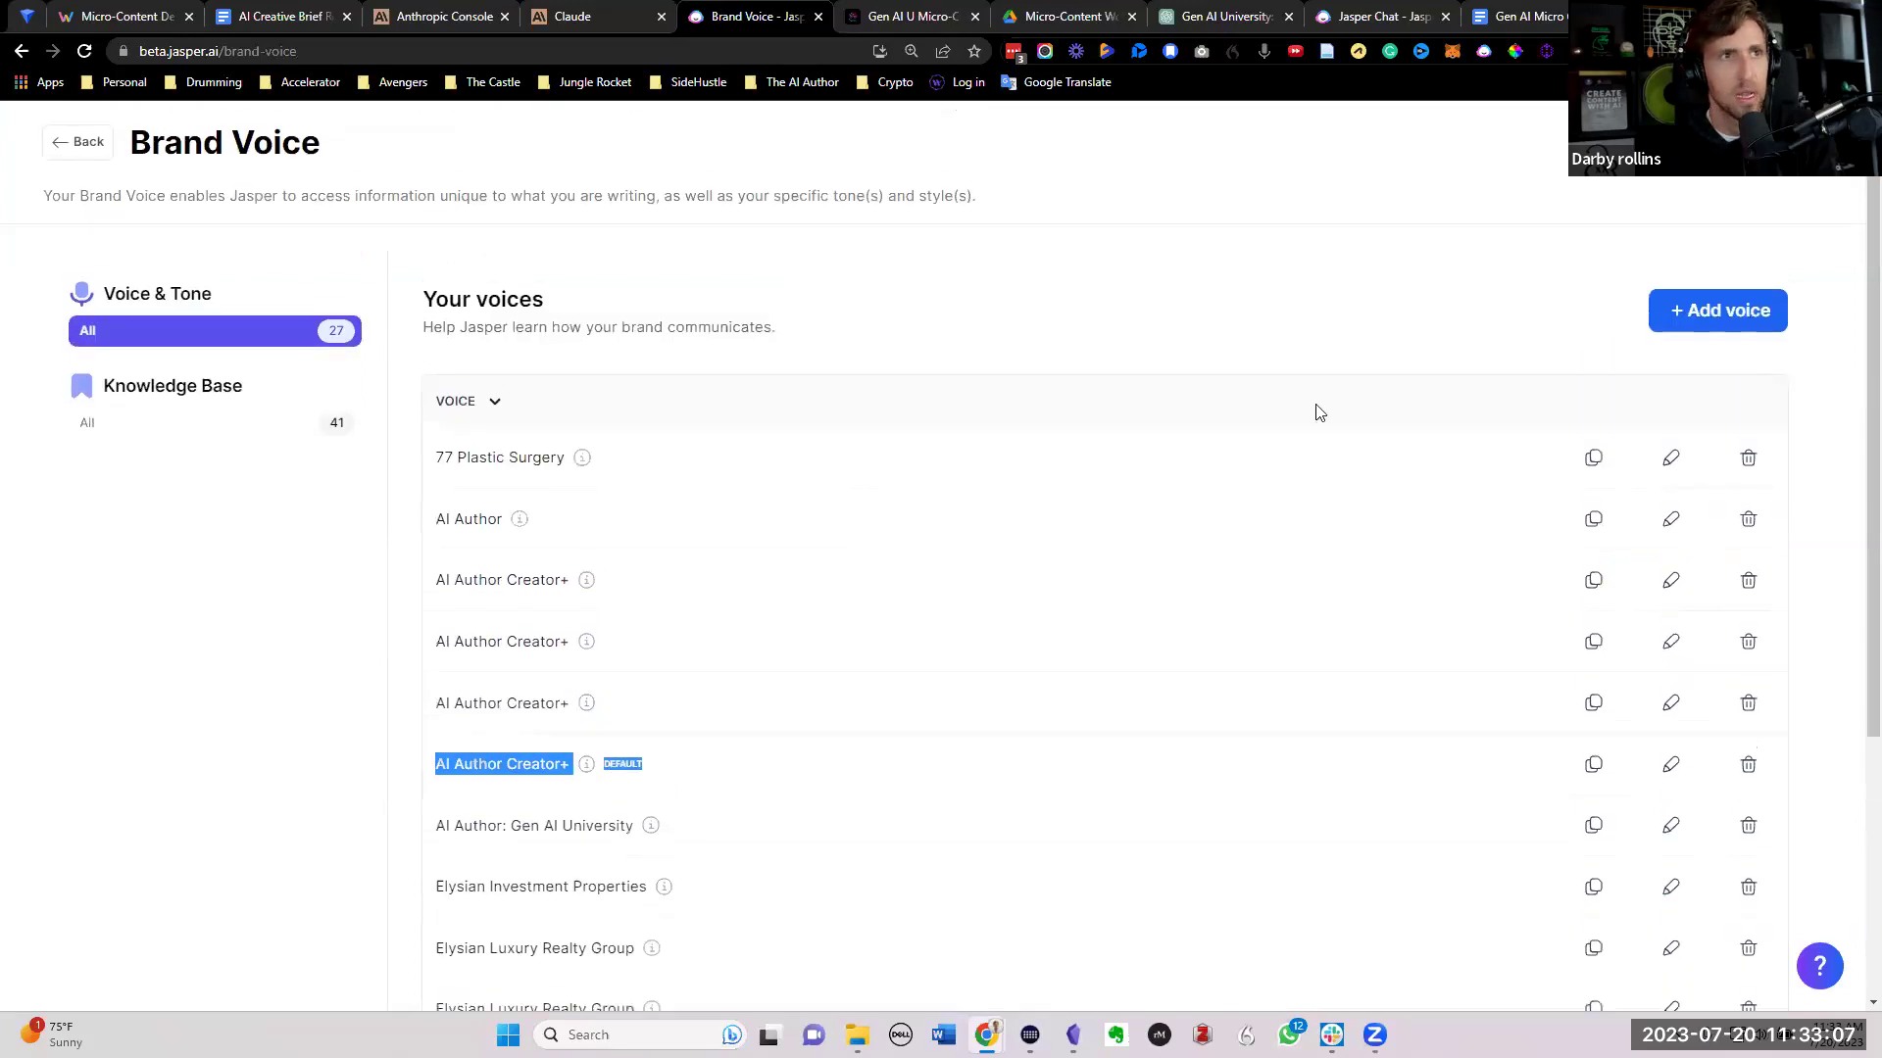
{"action": "left_click", "coordinate": [1426, 389]}
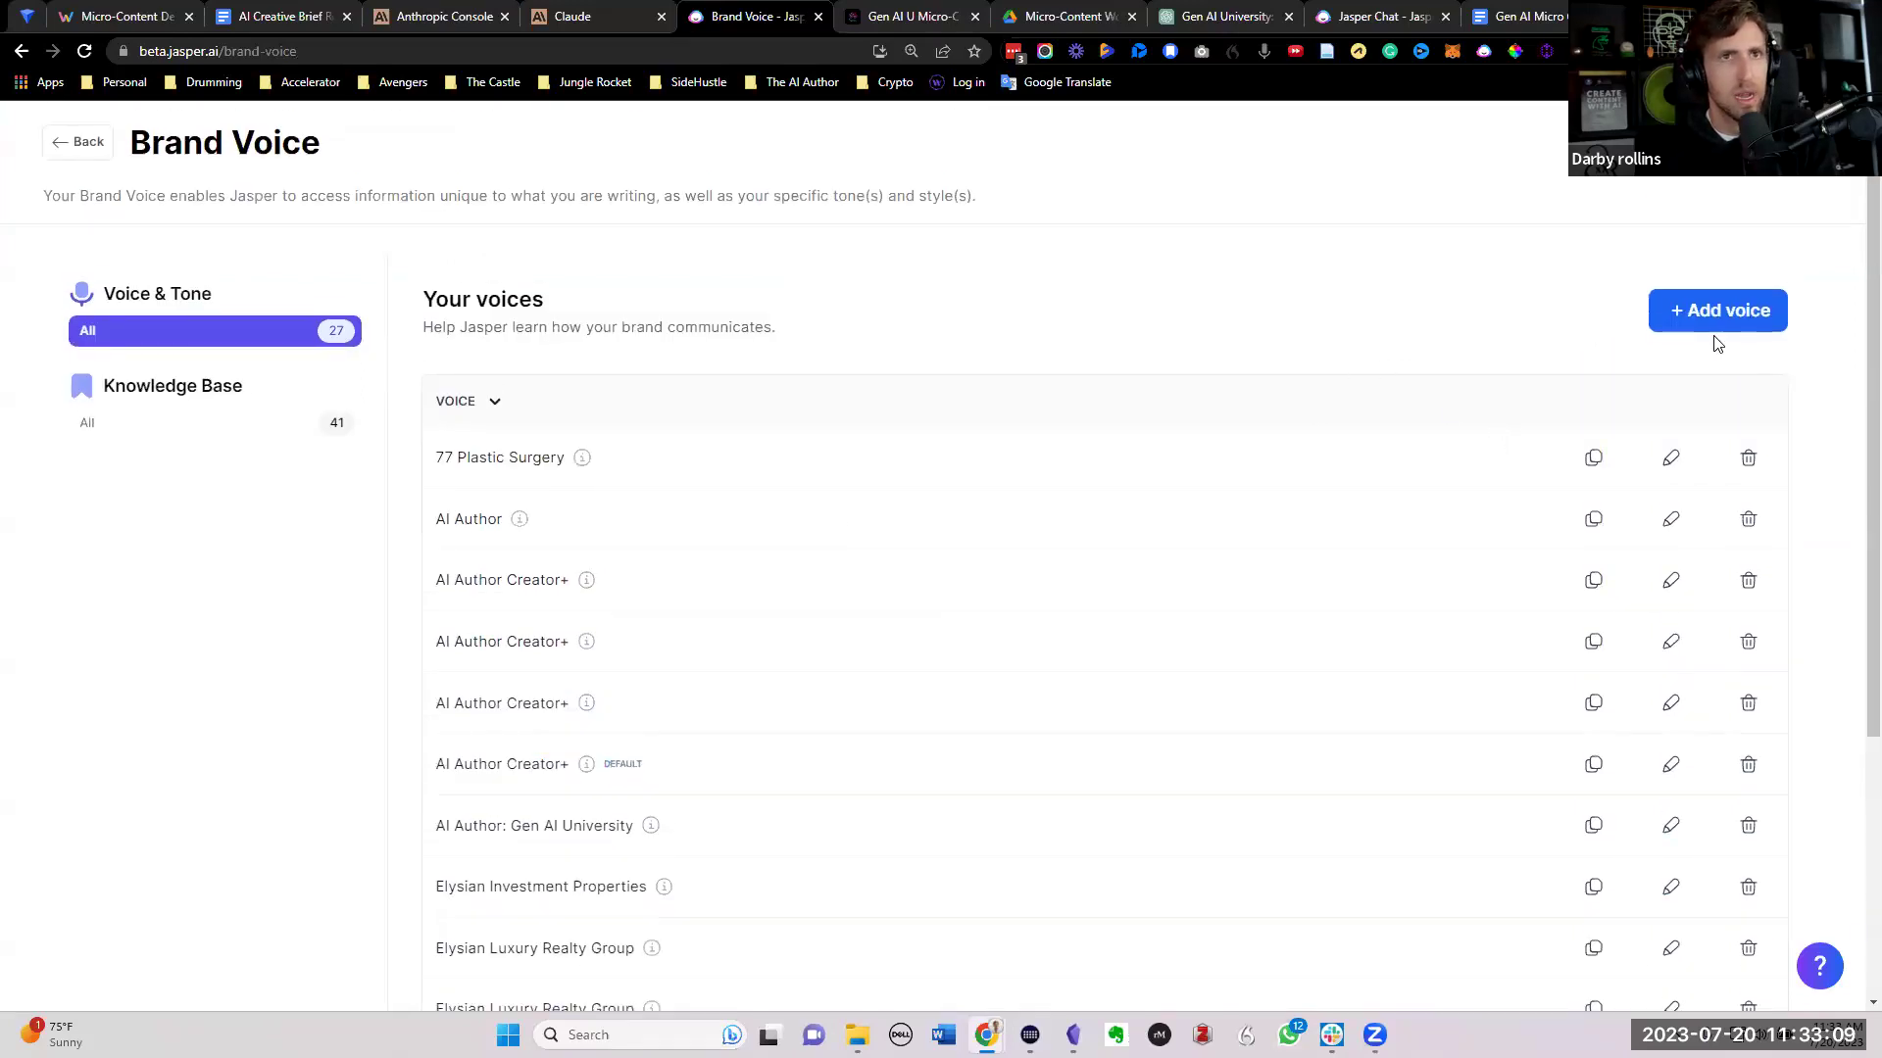
{"action": "left_click", "coordinate": [1725, 310]}
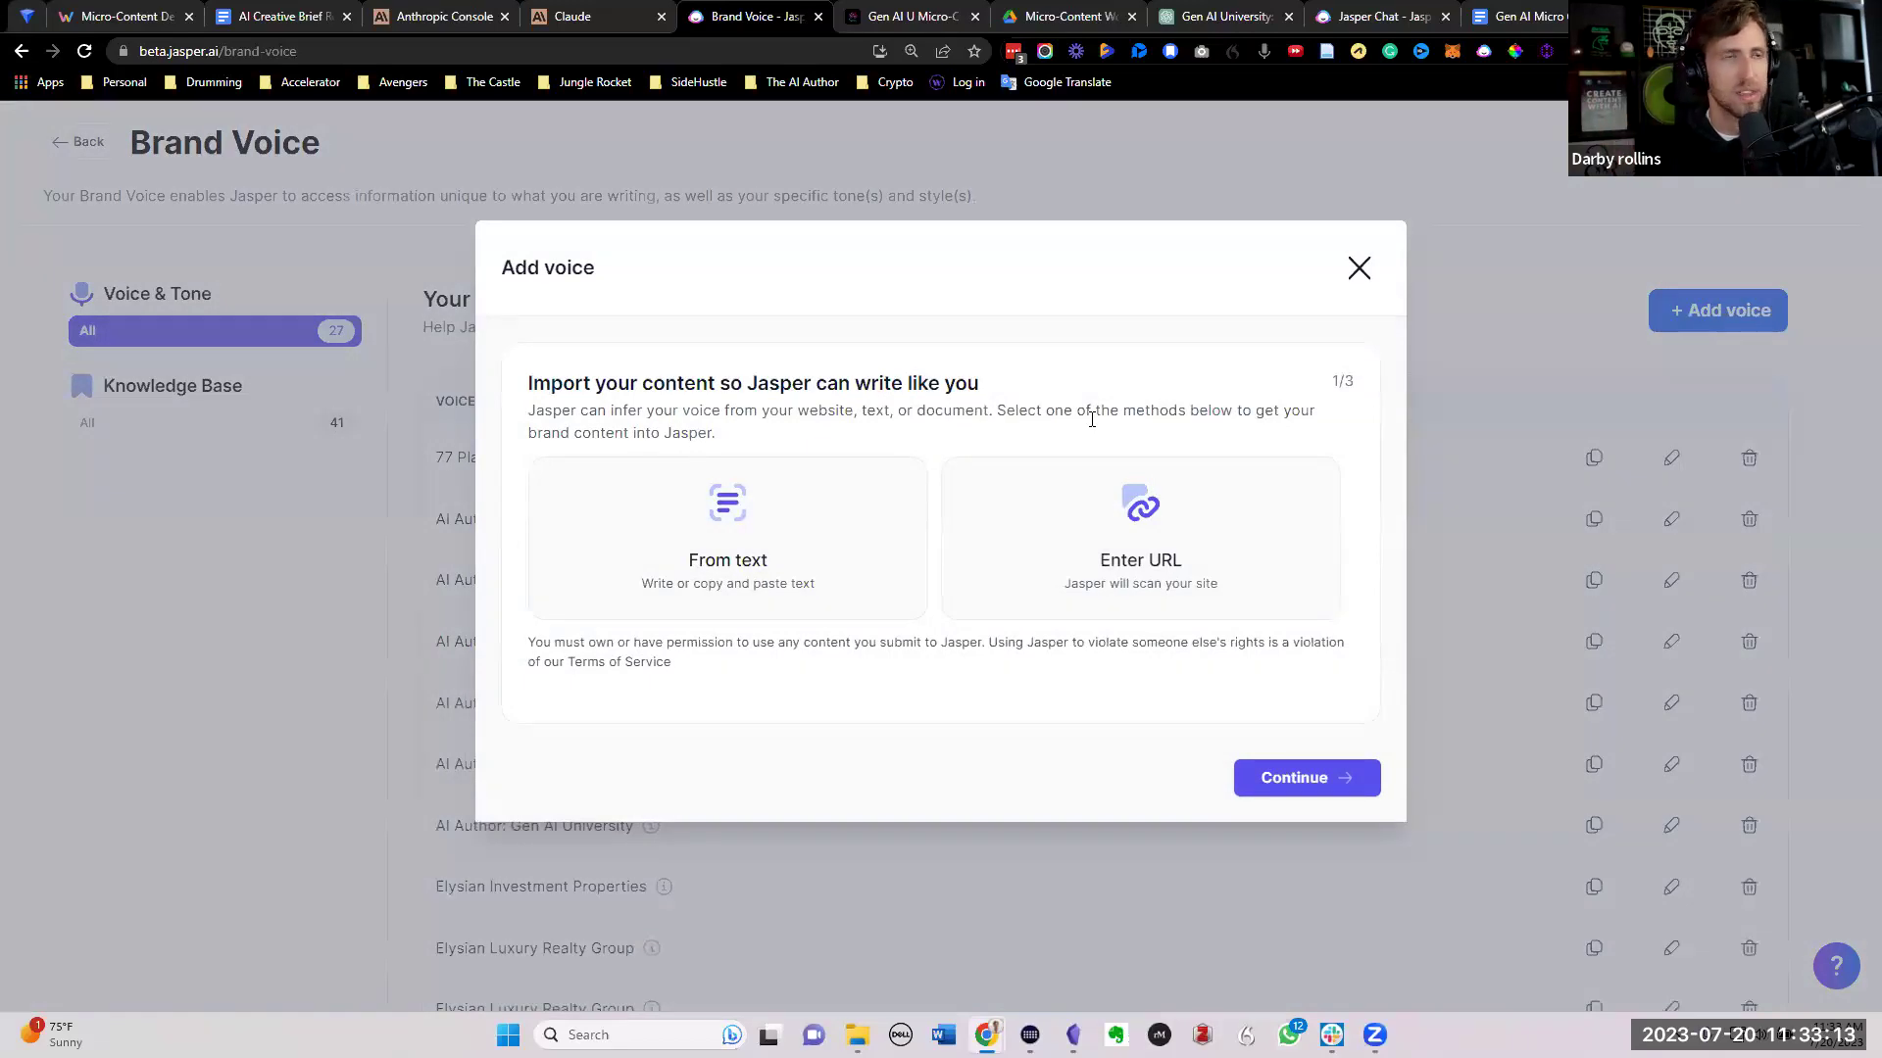
{"action": "left_click", "coordinate": [1179, 545]}
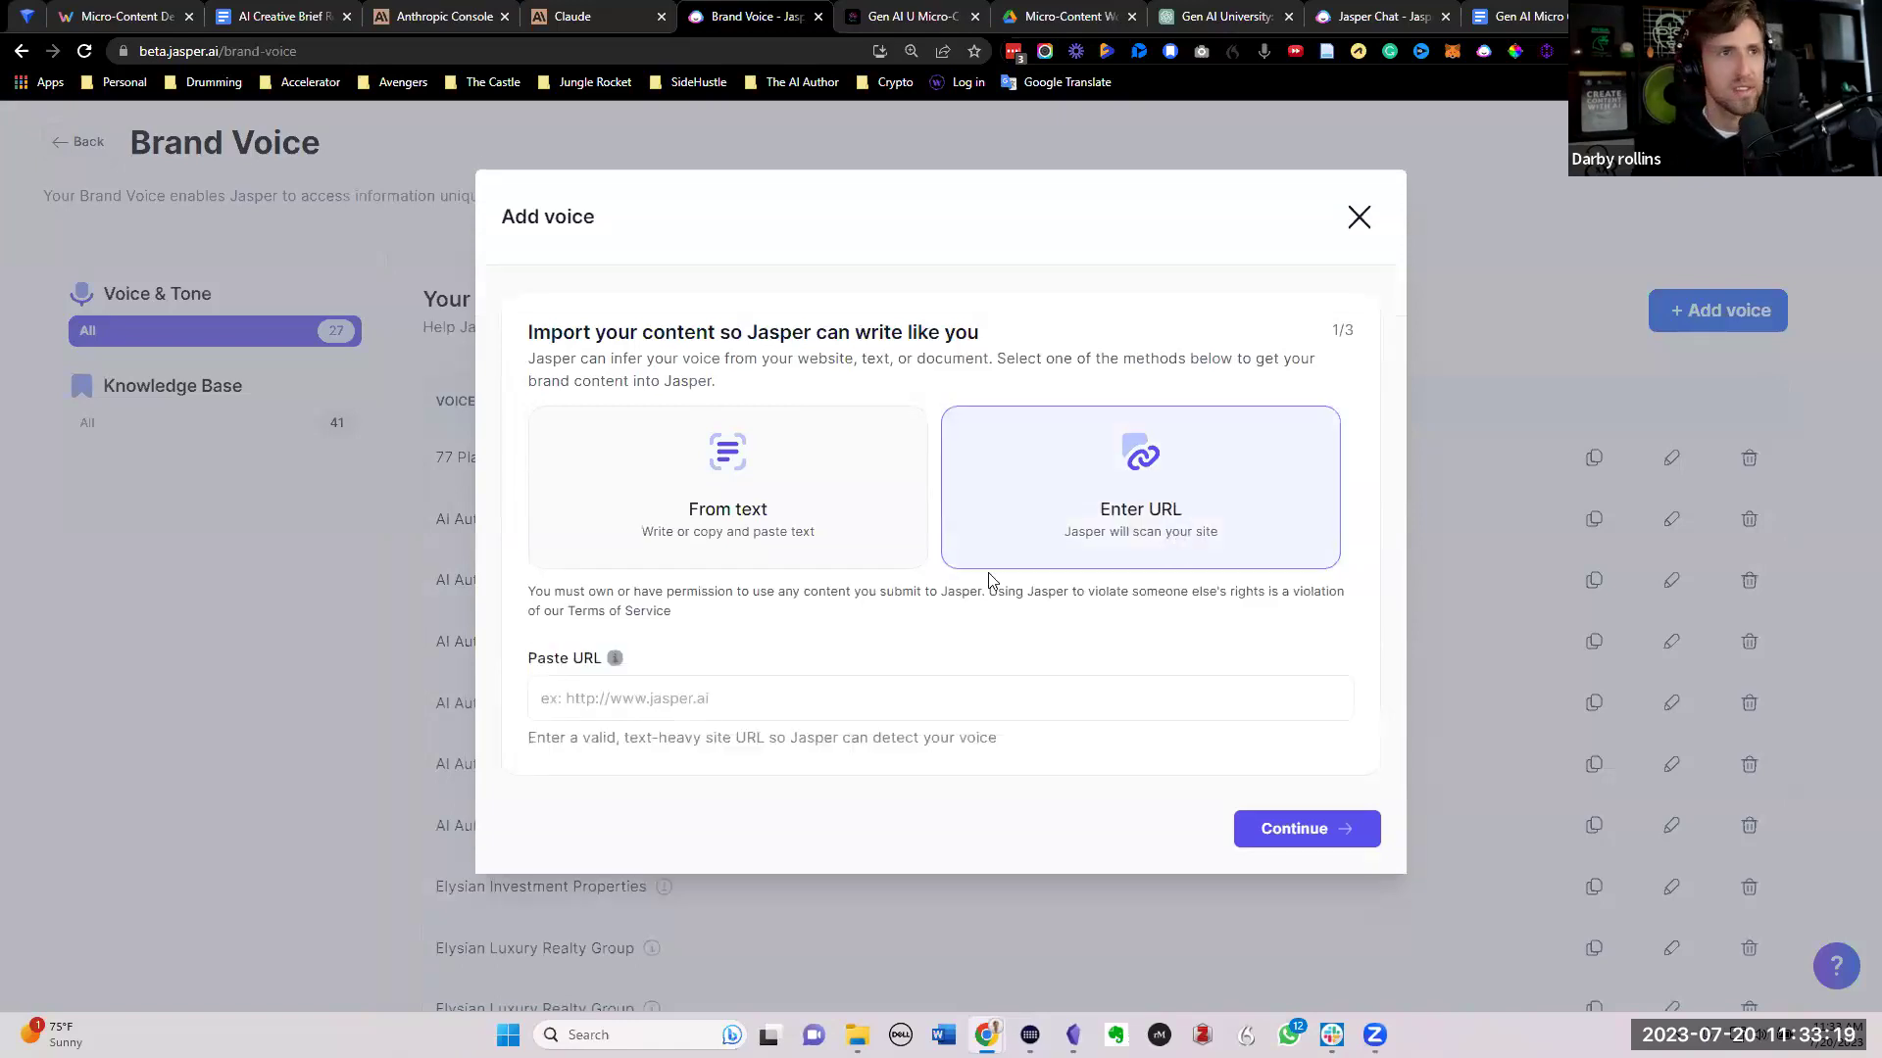
{"action": "left_click", "coordinate": [745, 698]}
{"action": "type", "text": "www.theaiauthor.com/"}
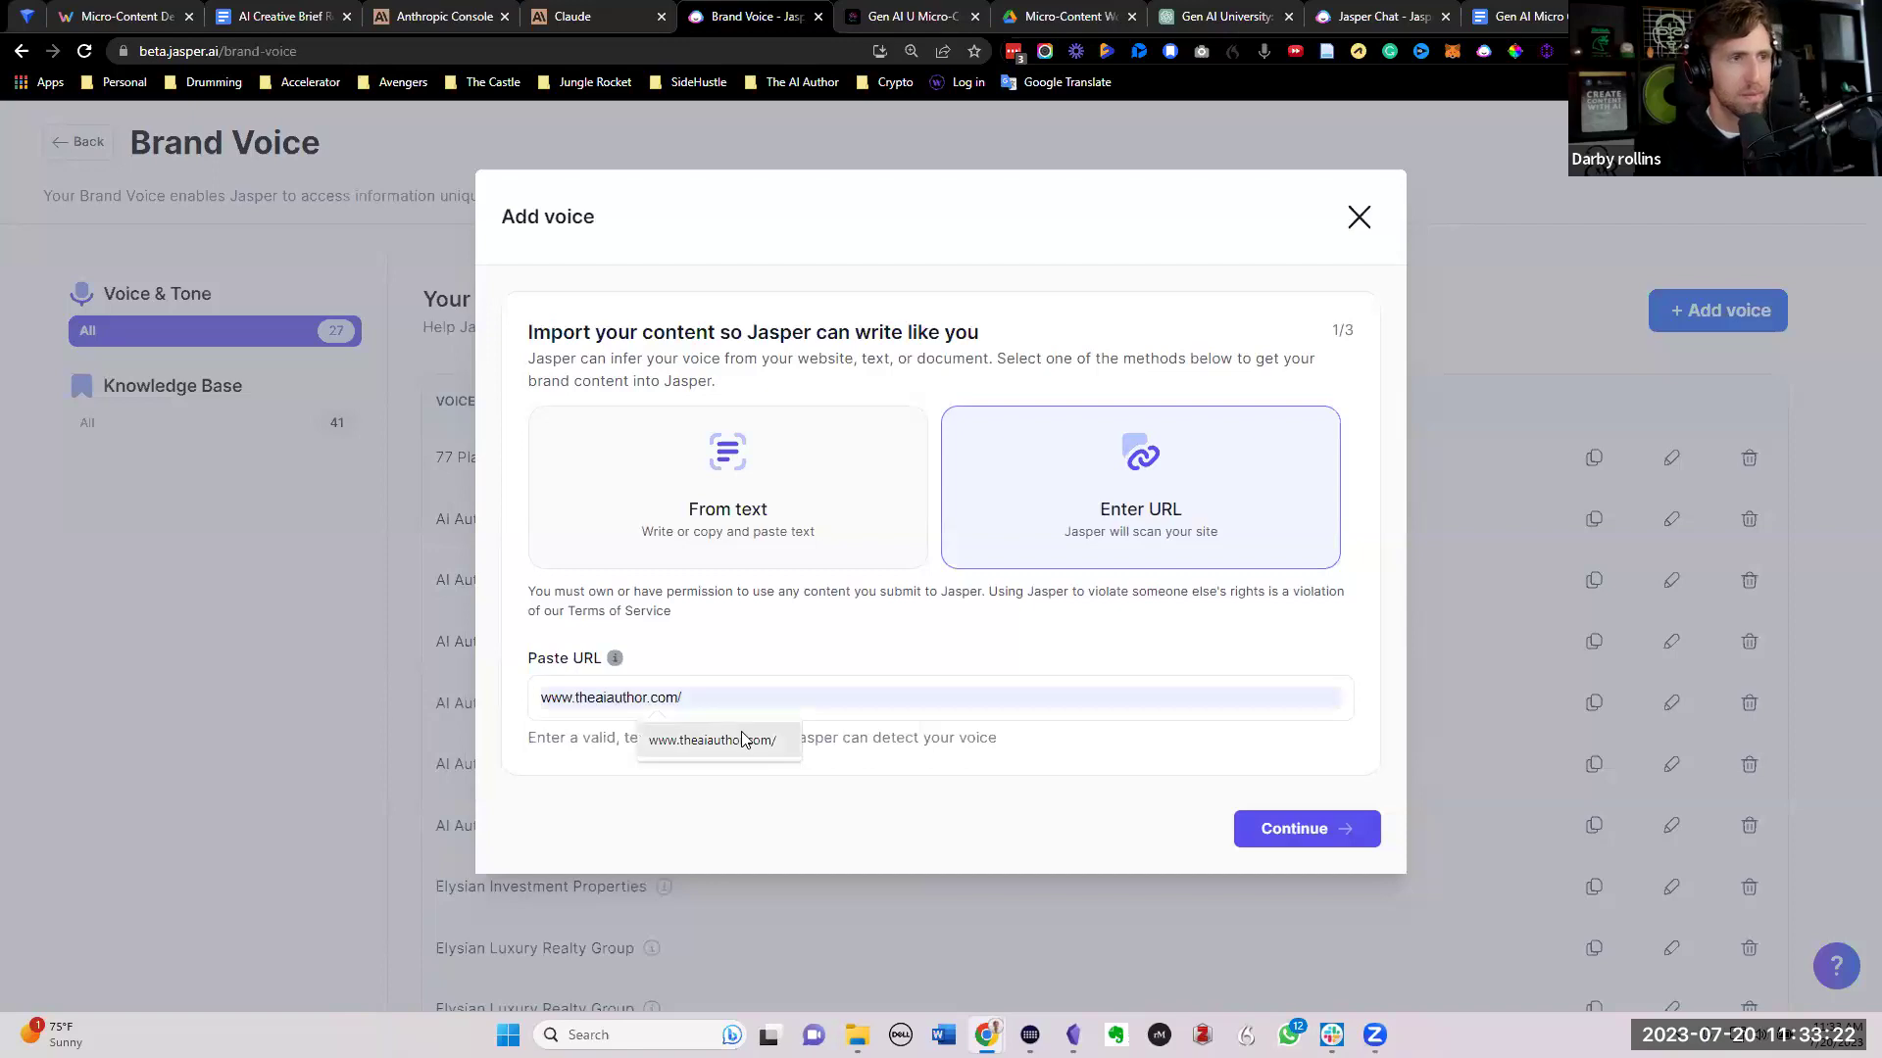
{"action": "left_click", "coordinate": [748, 739]}
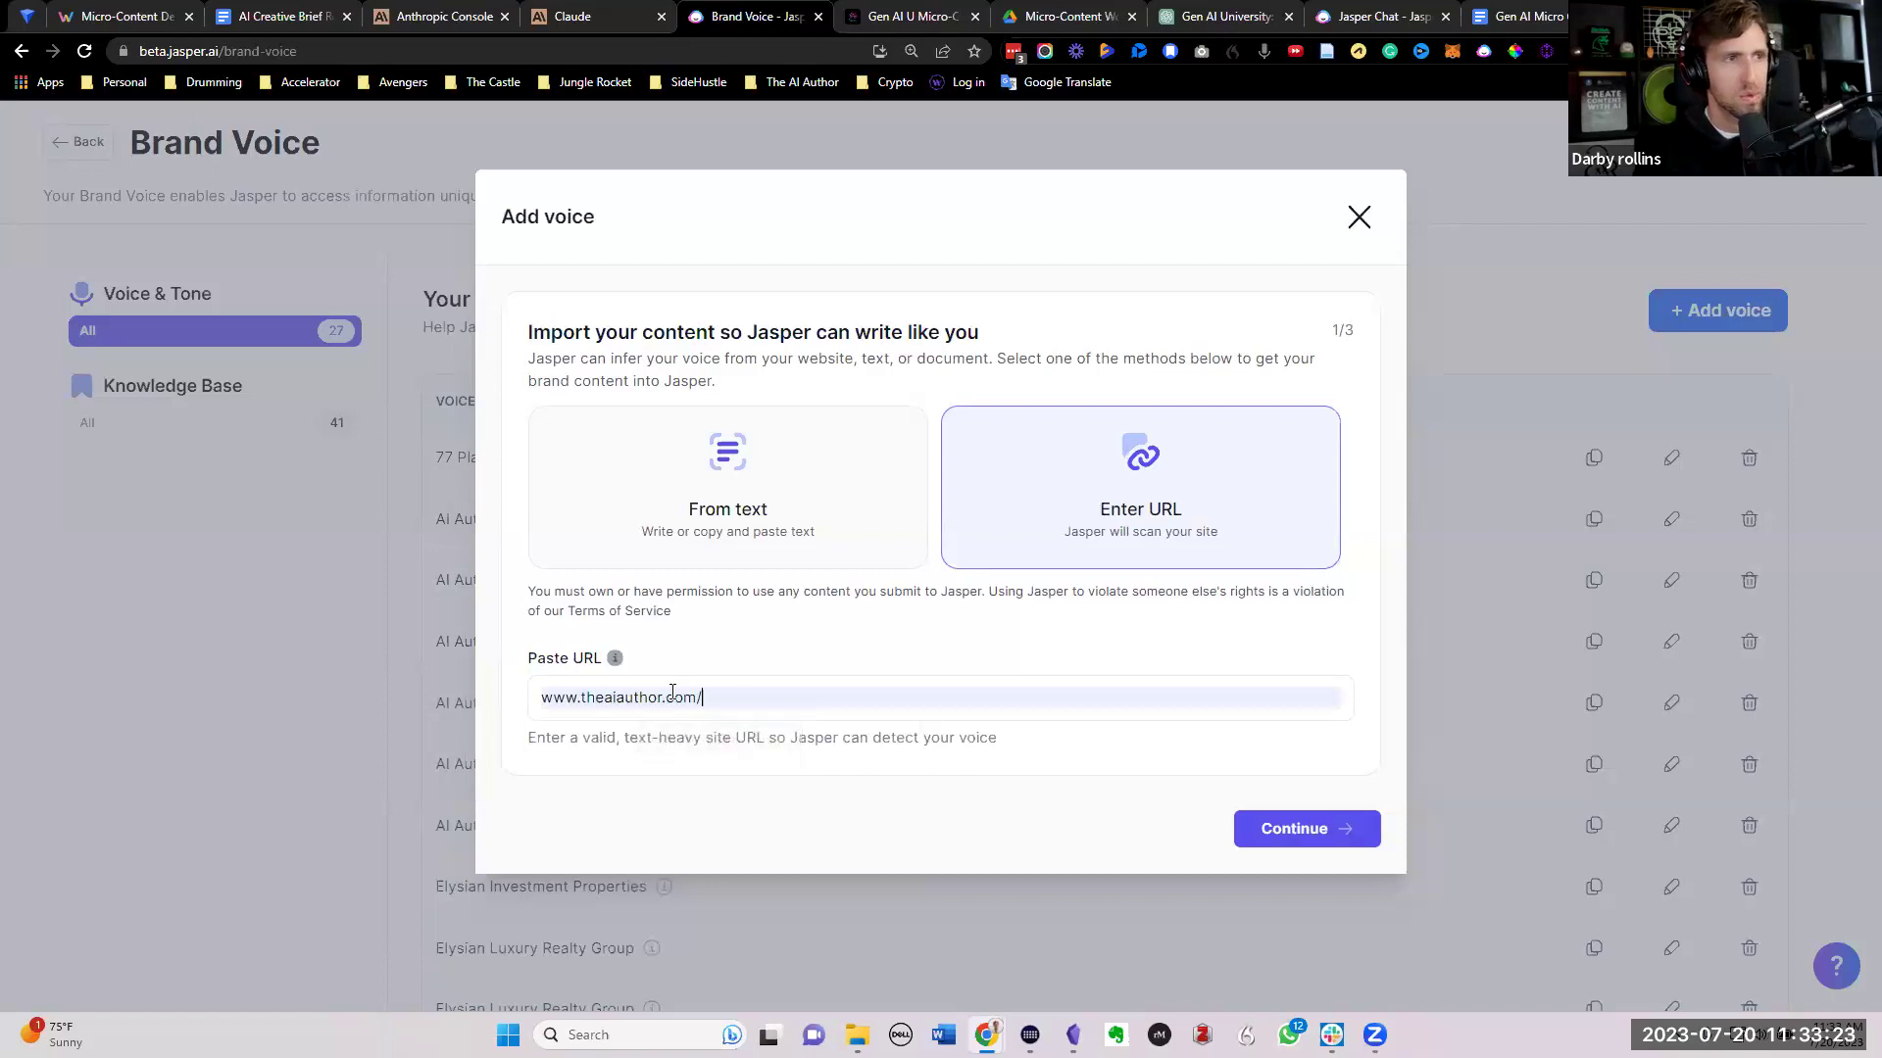
{"action": "left_click", "coordinate": [1290, 828]}
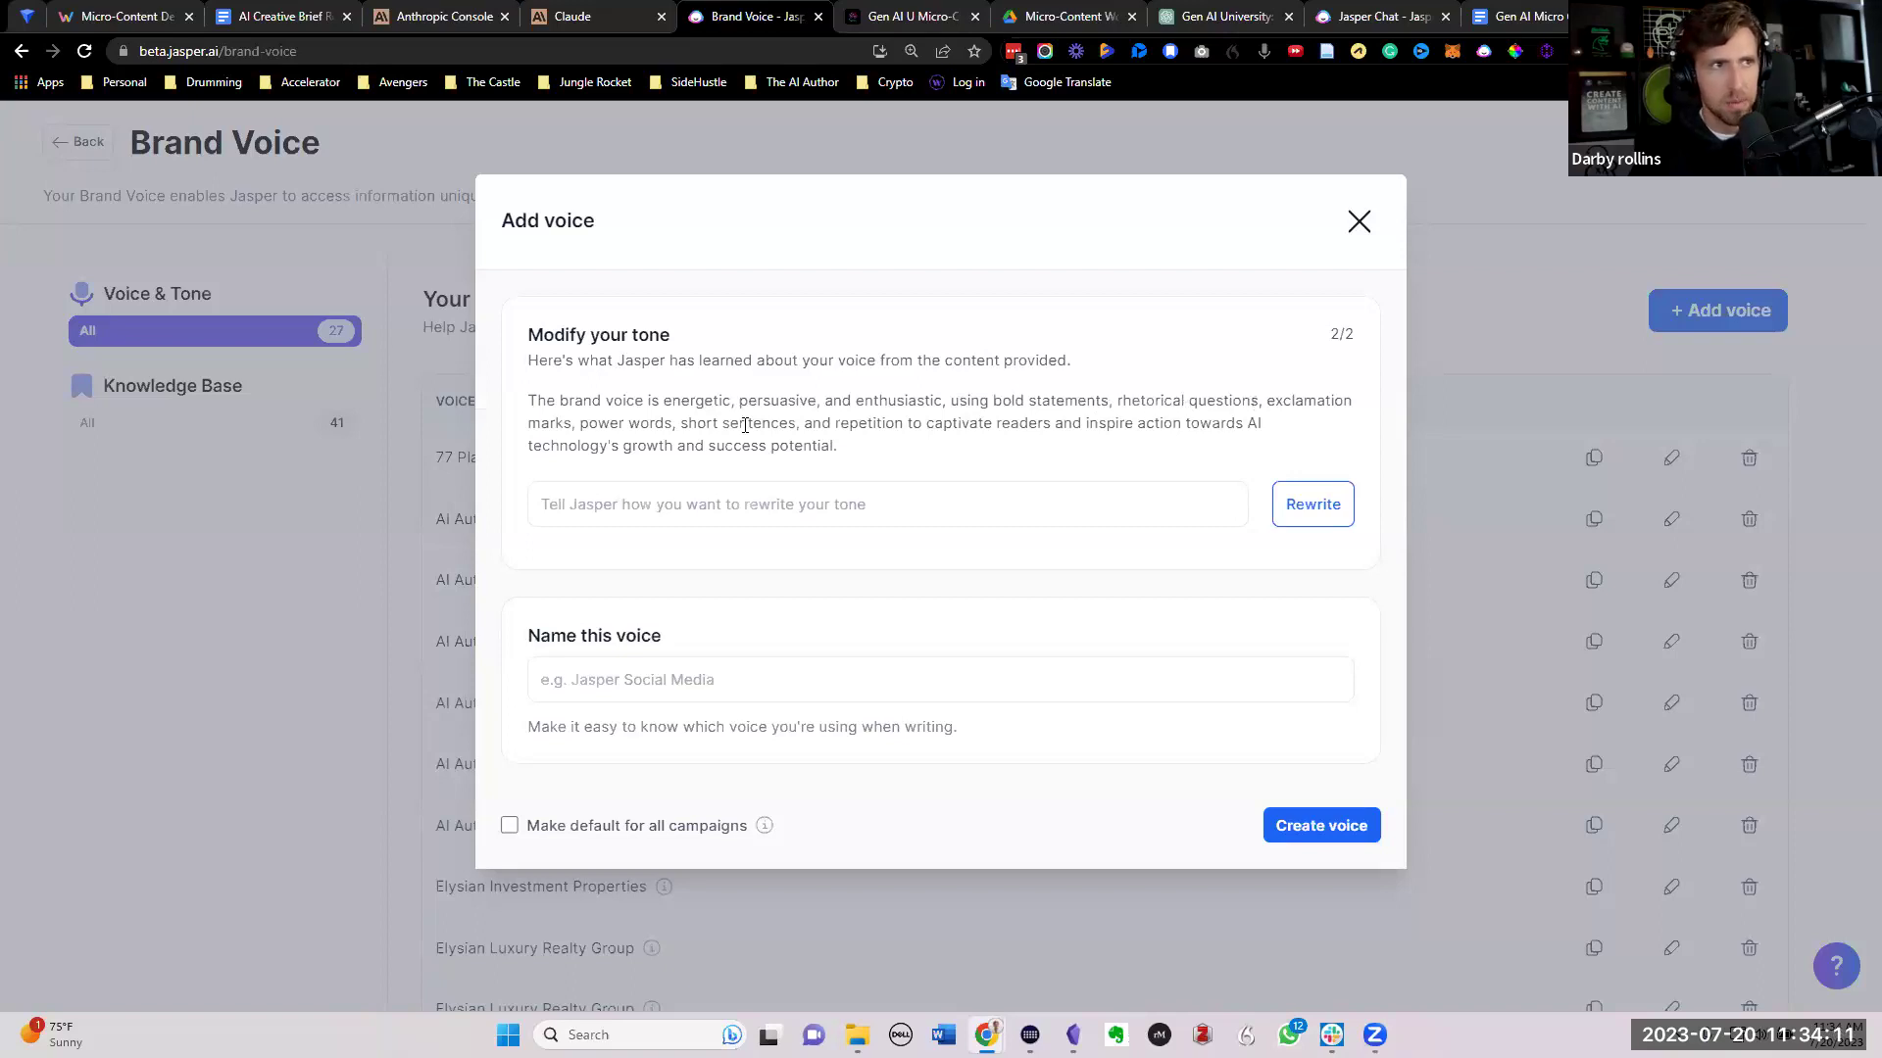
Step: Review the generated tone description, name the voice AI Author Creator+ V2 and create it
{"action": "left_click_drag", "start_coordinate": [834, 428], "coordinate": [908, 441]}
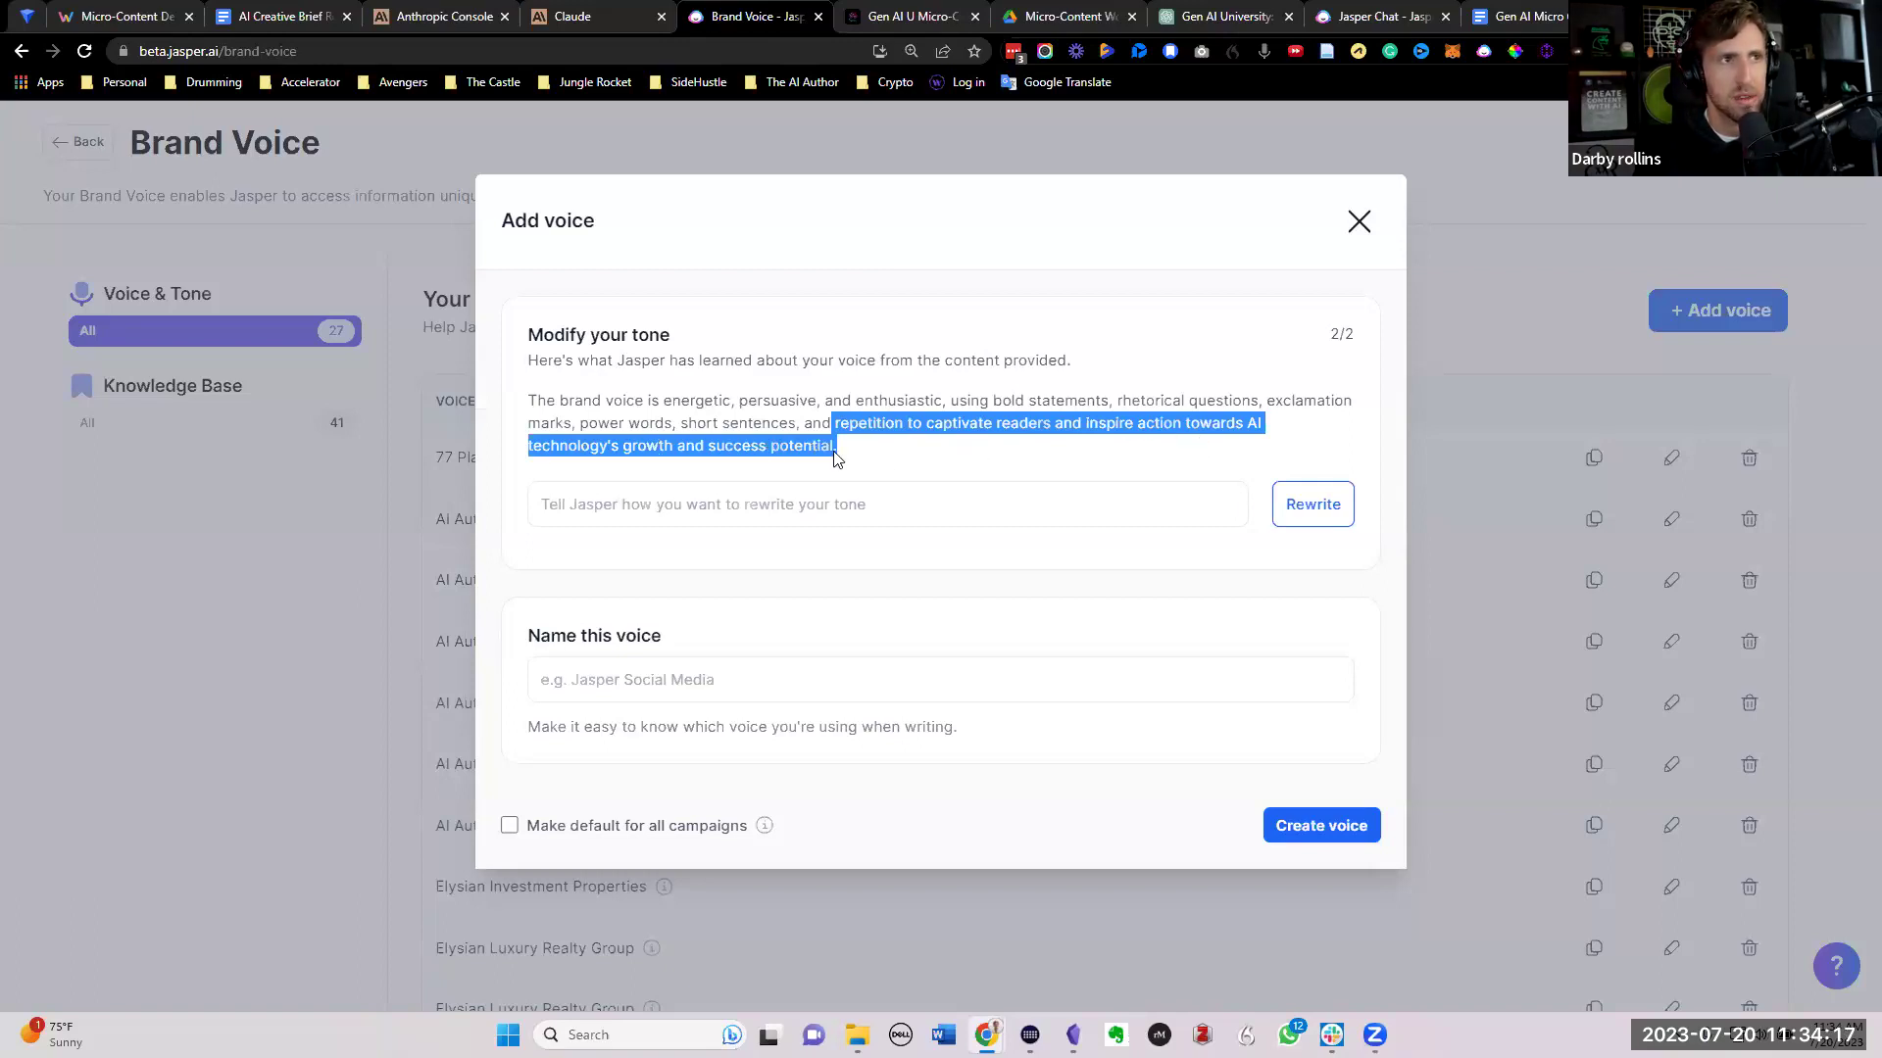
{"action": "left_click", "coordinate": [885, 460]}
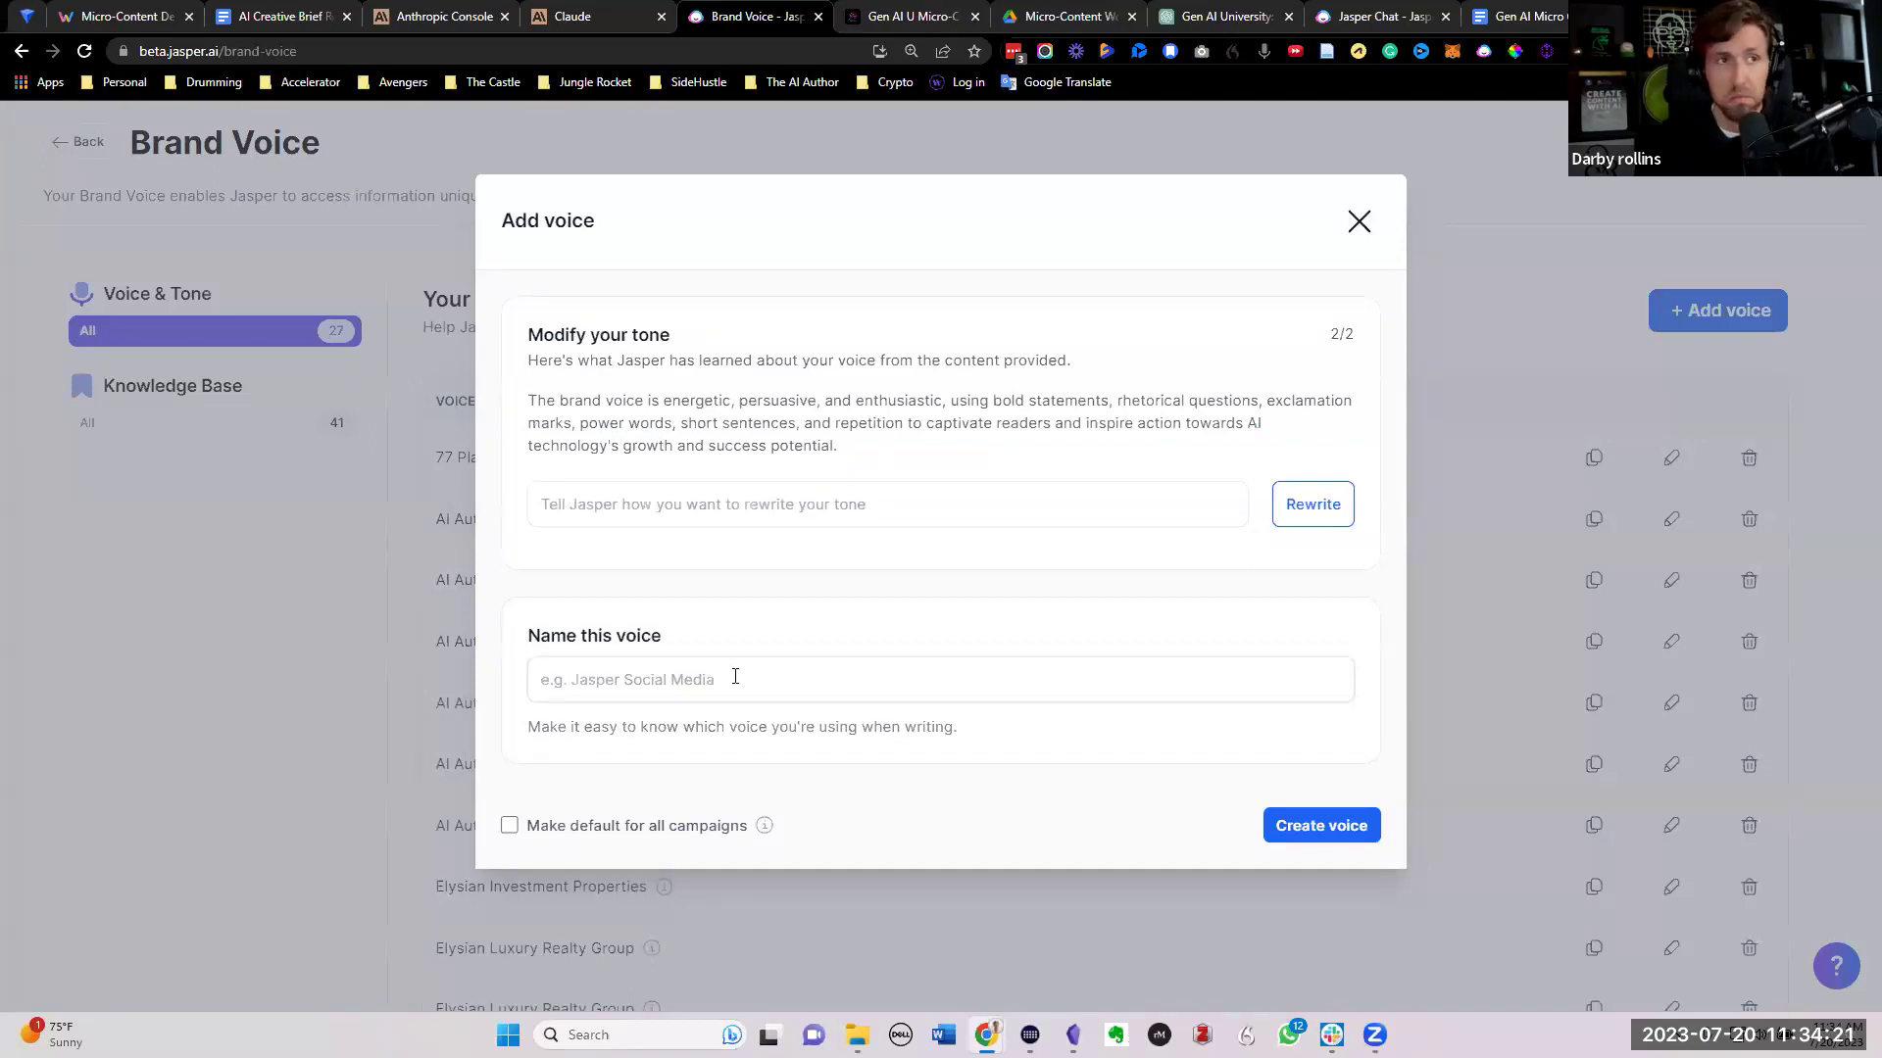
{"action": "left_click", "coordinate": [627, 501]}
{"action": "left_click", "coordinate": [1296, 498]}
{"action": "left_click", "coordinate": [710, 686]}
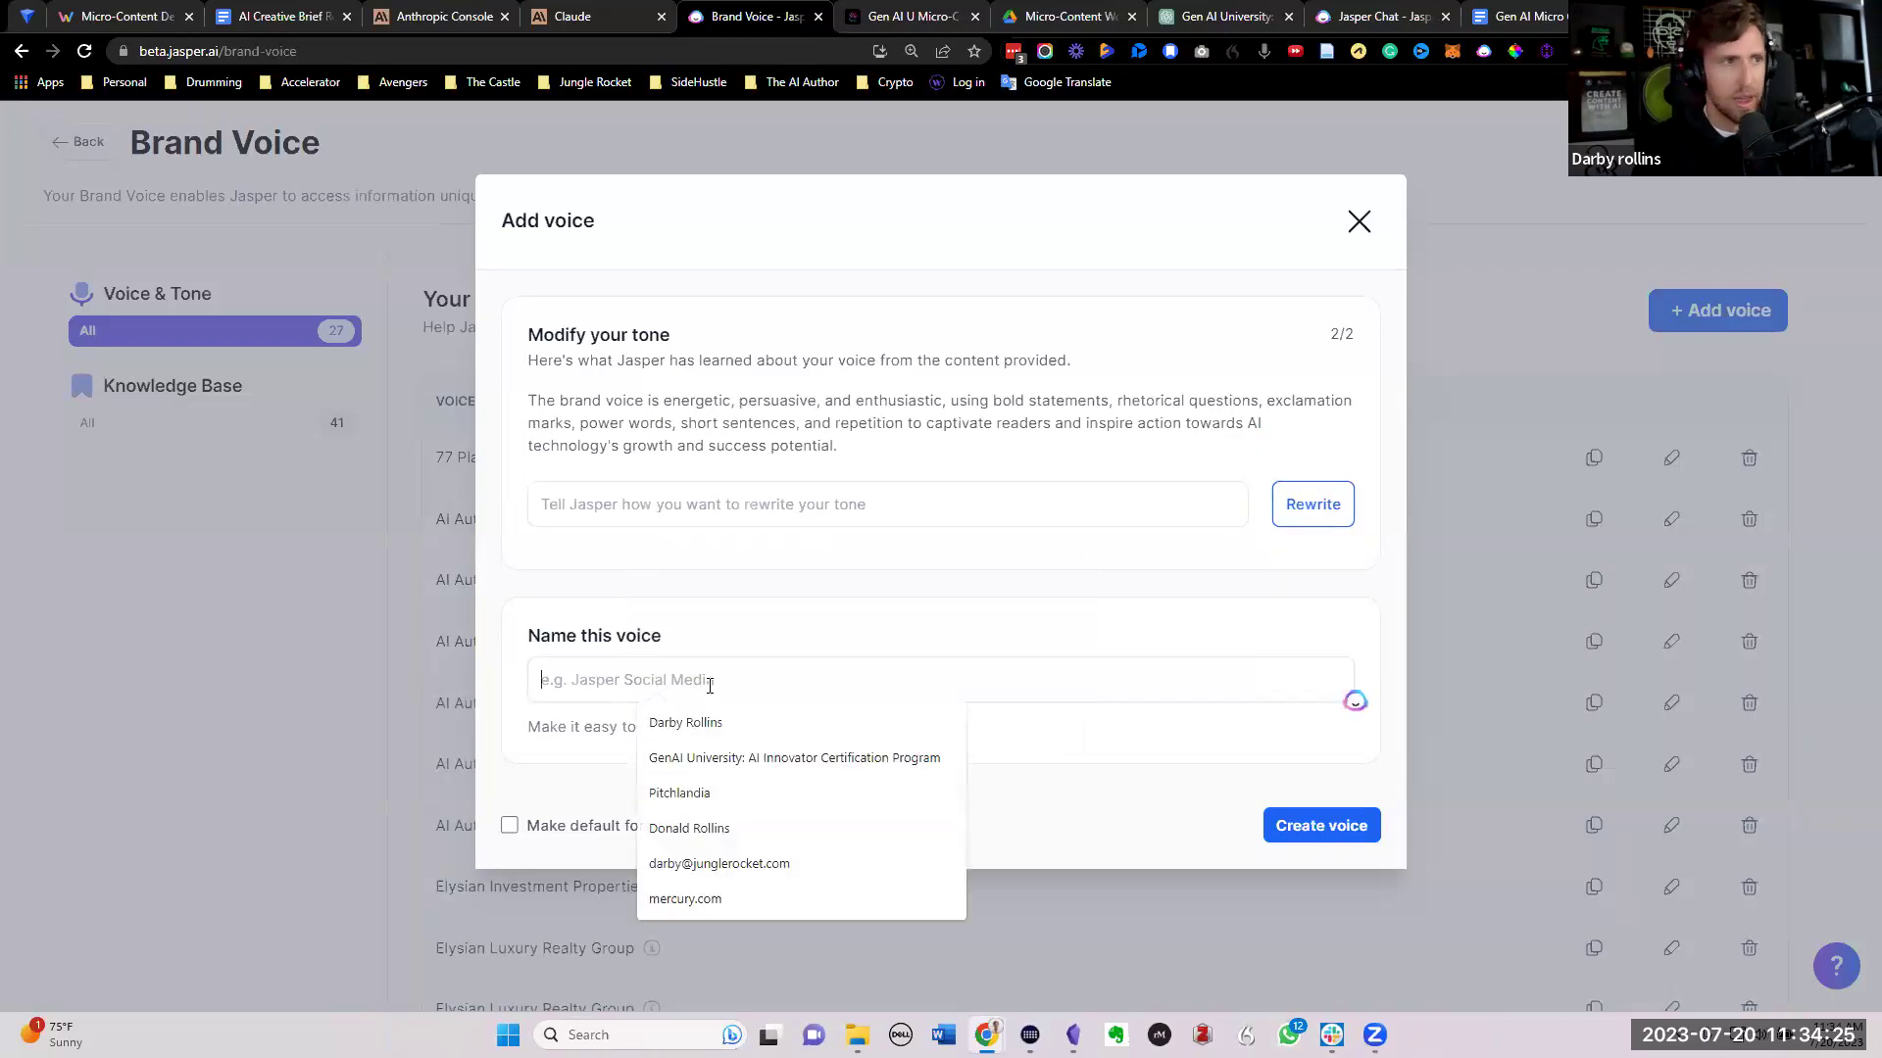
{"action": "type", "text": "AI Auth"}
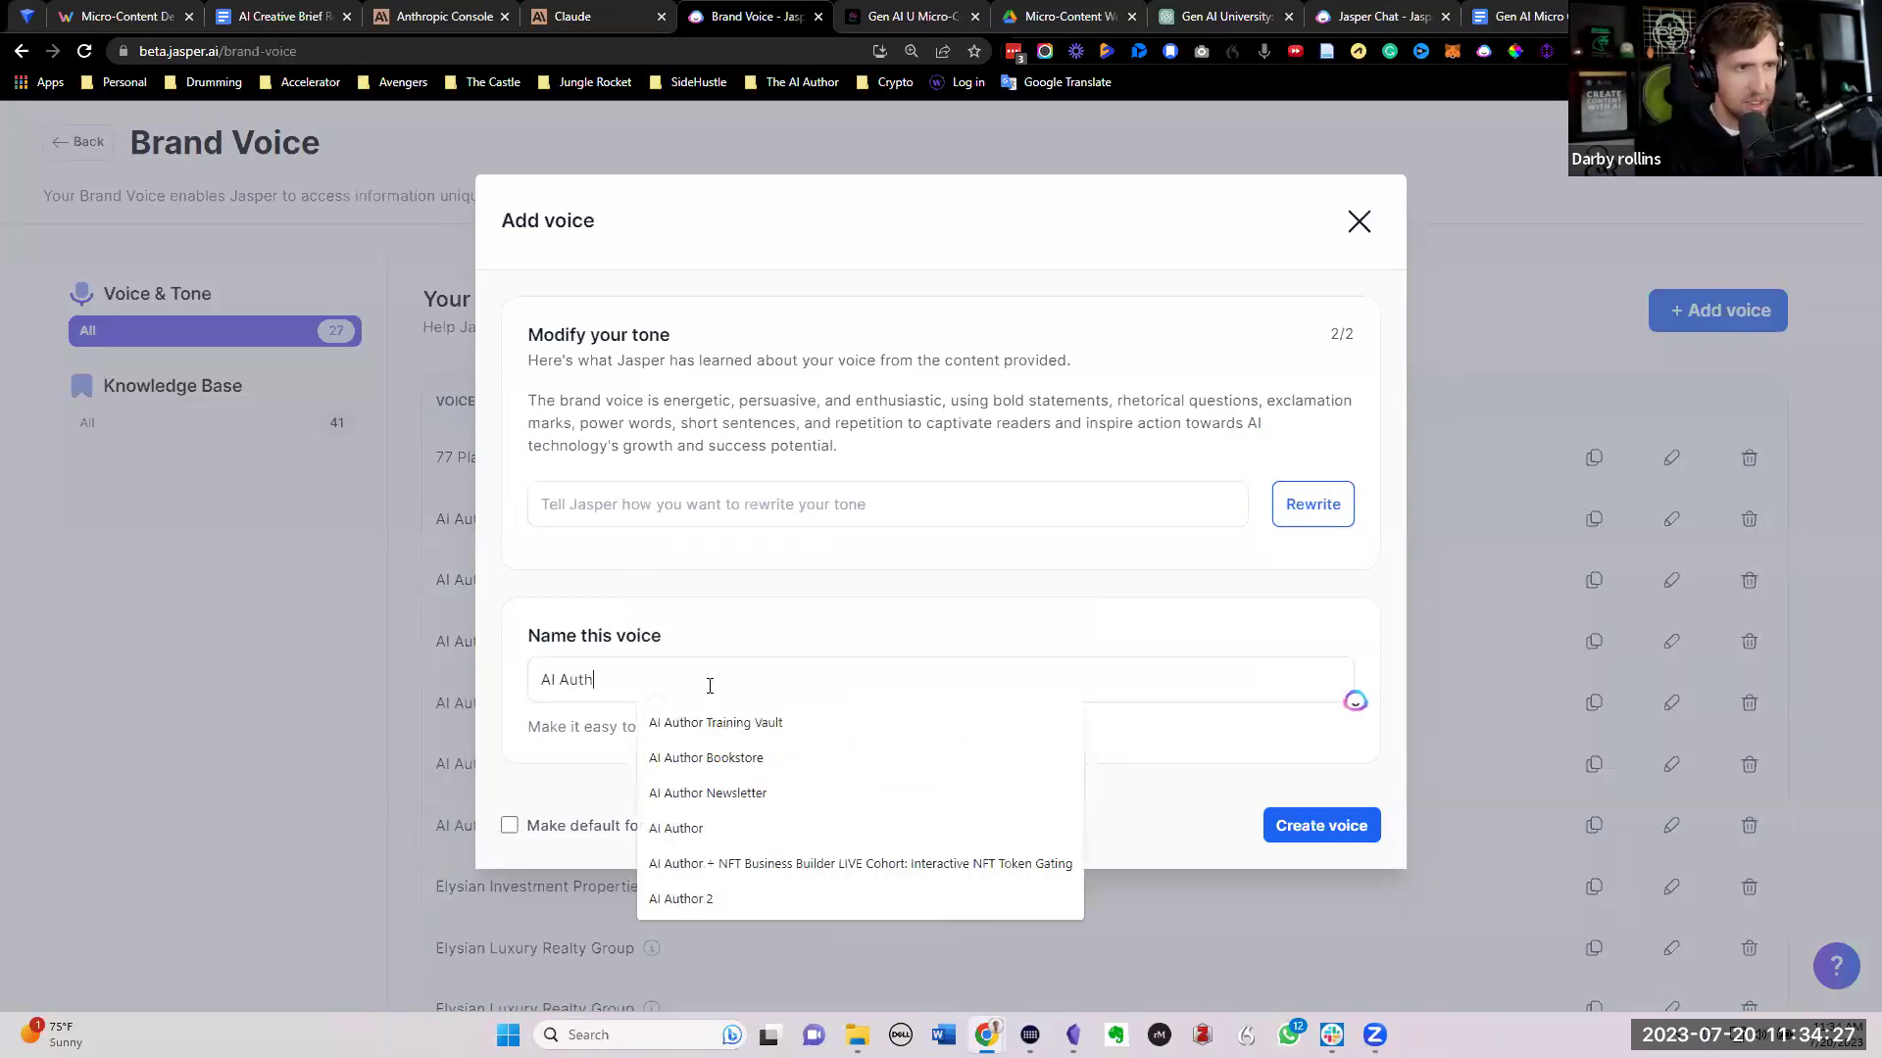
{"action": "type", "text": "or Creator"}
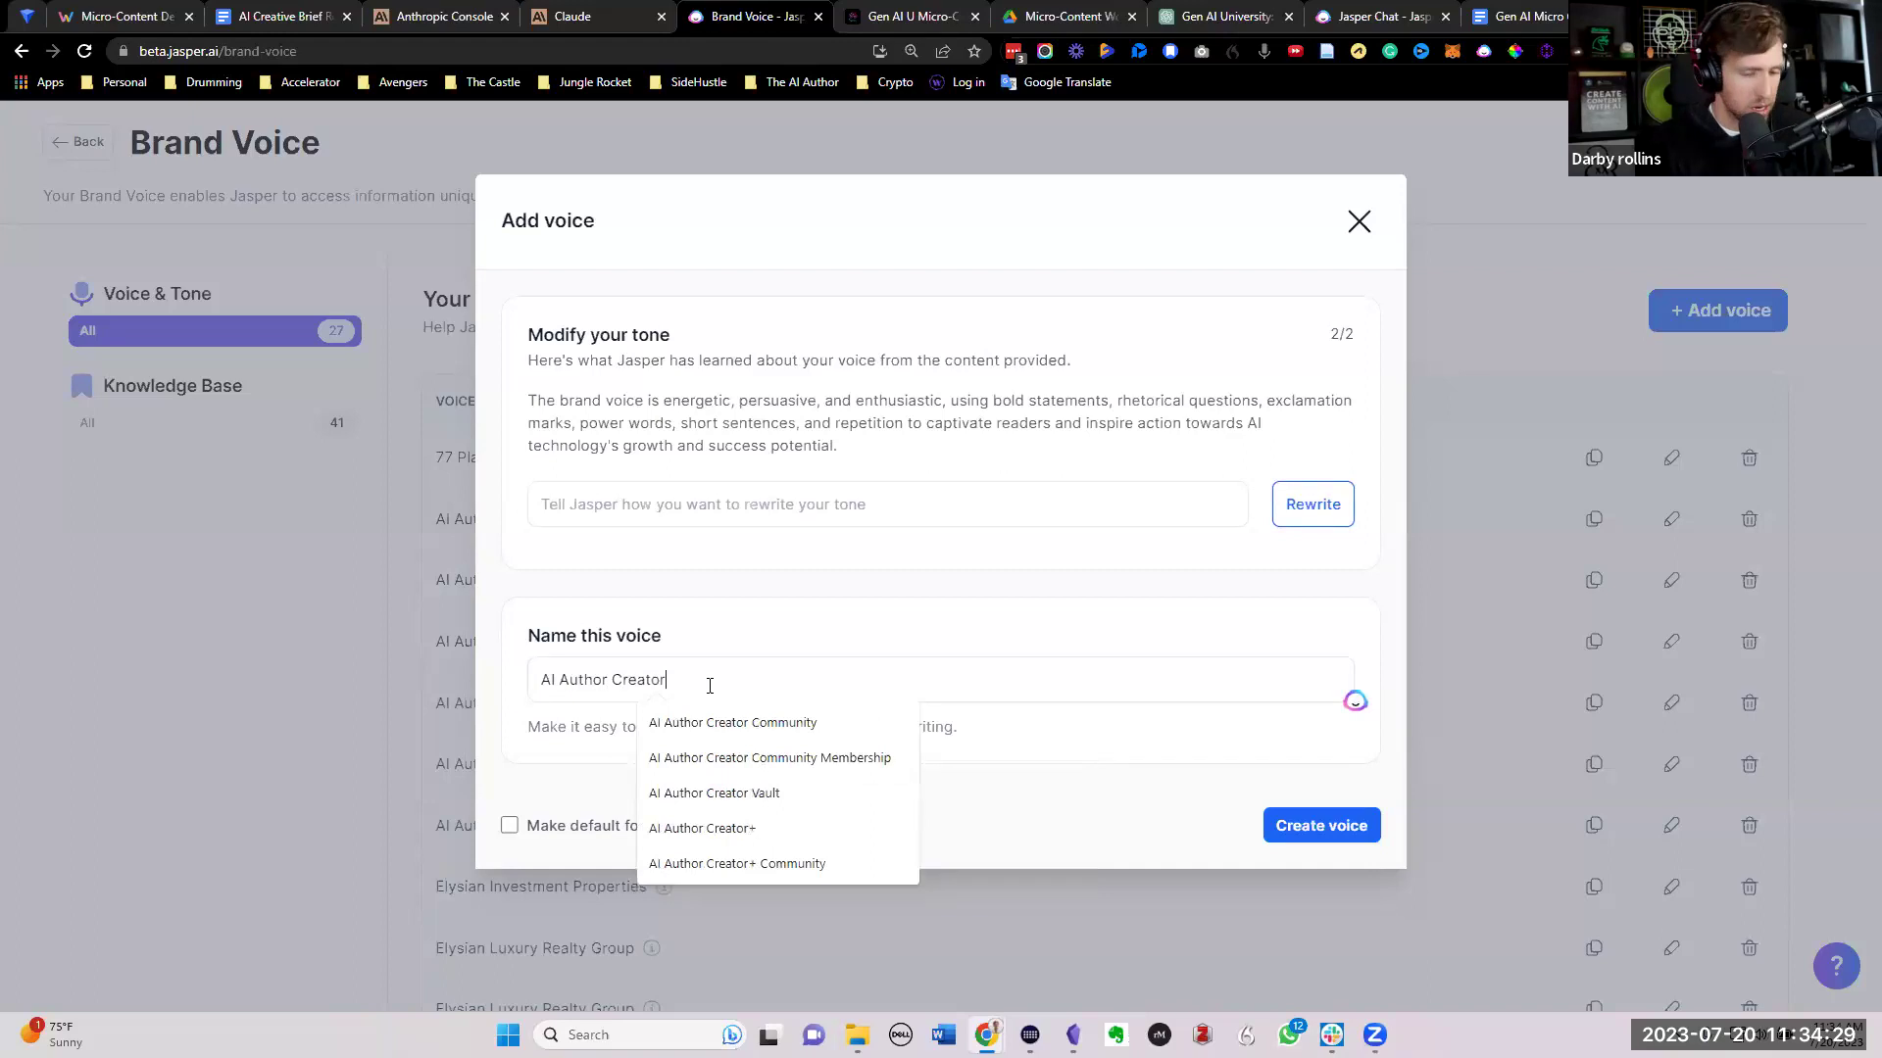
{"action": "type", "text": "+ V2"}
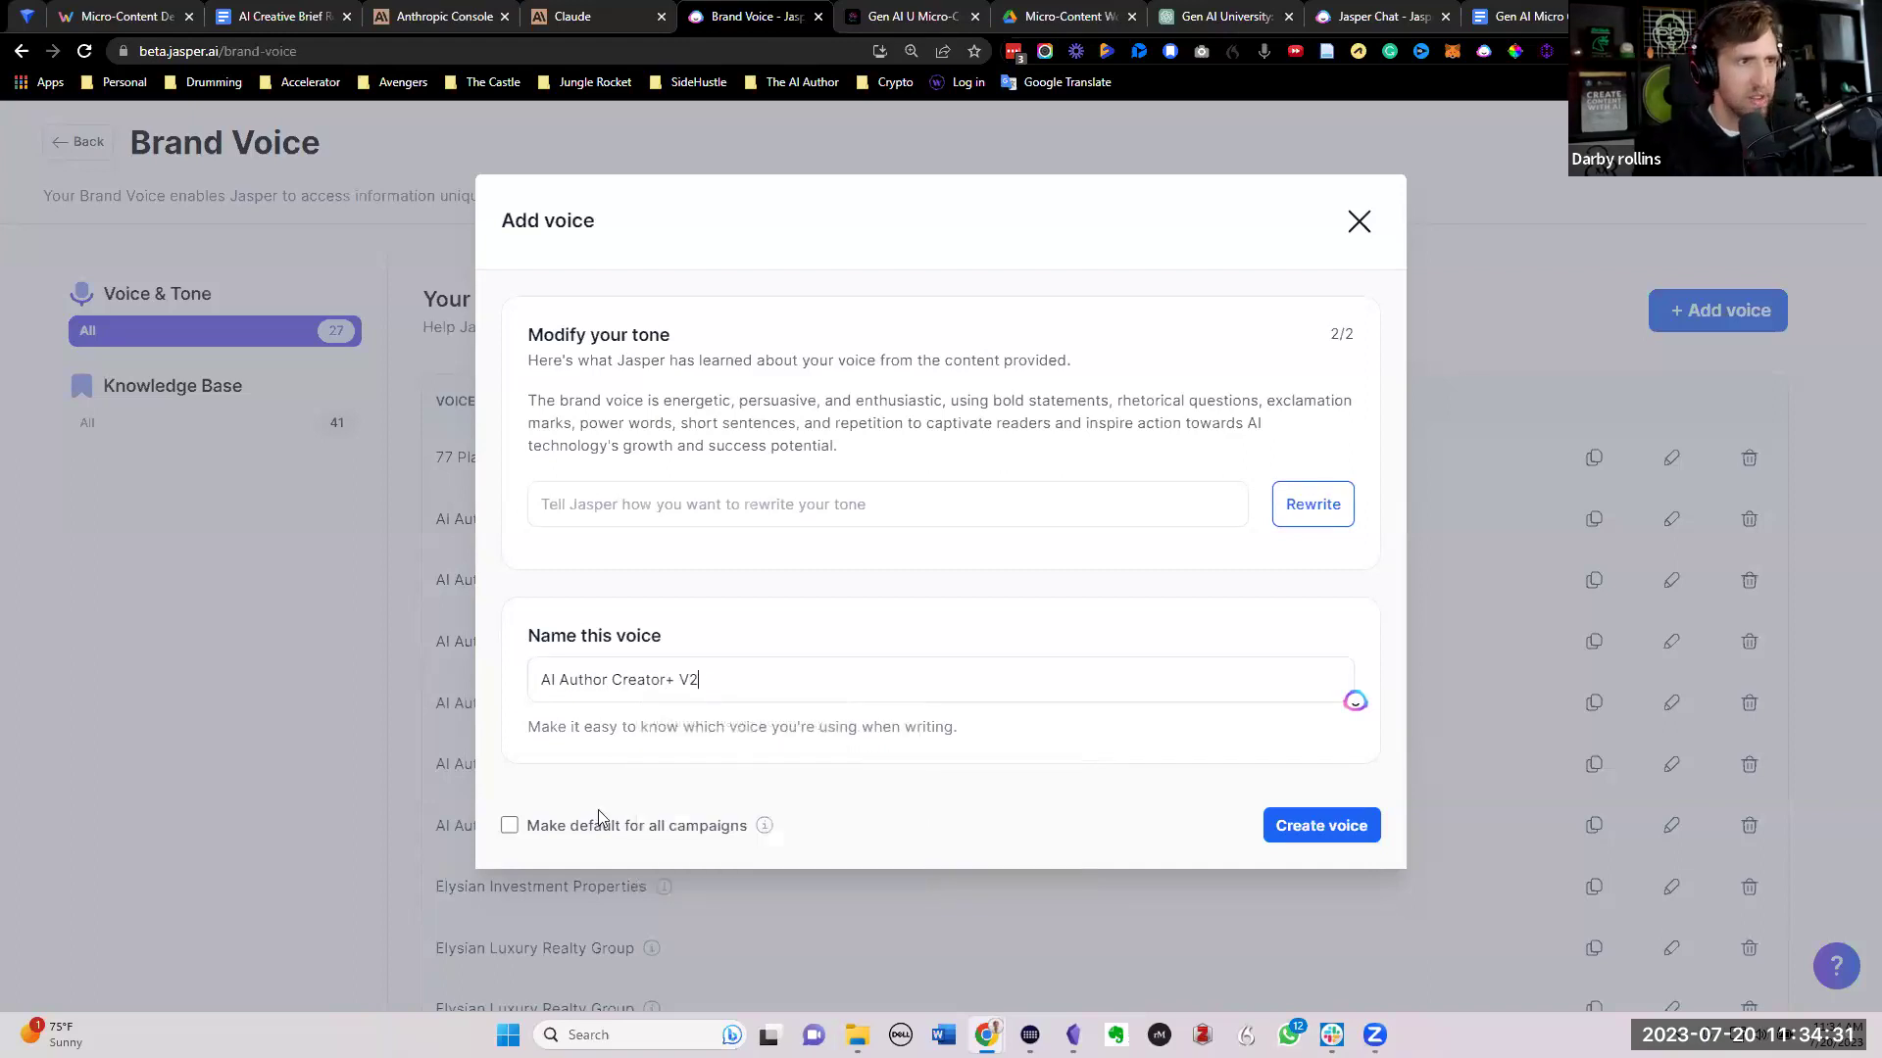
{"action": "left_click", "coordinate": [1314, 829]}
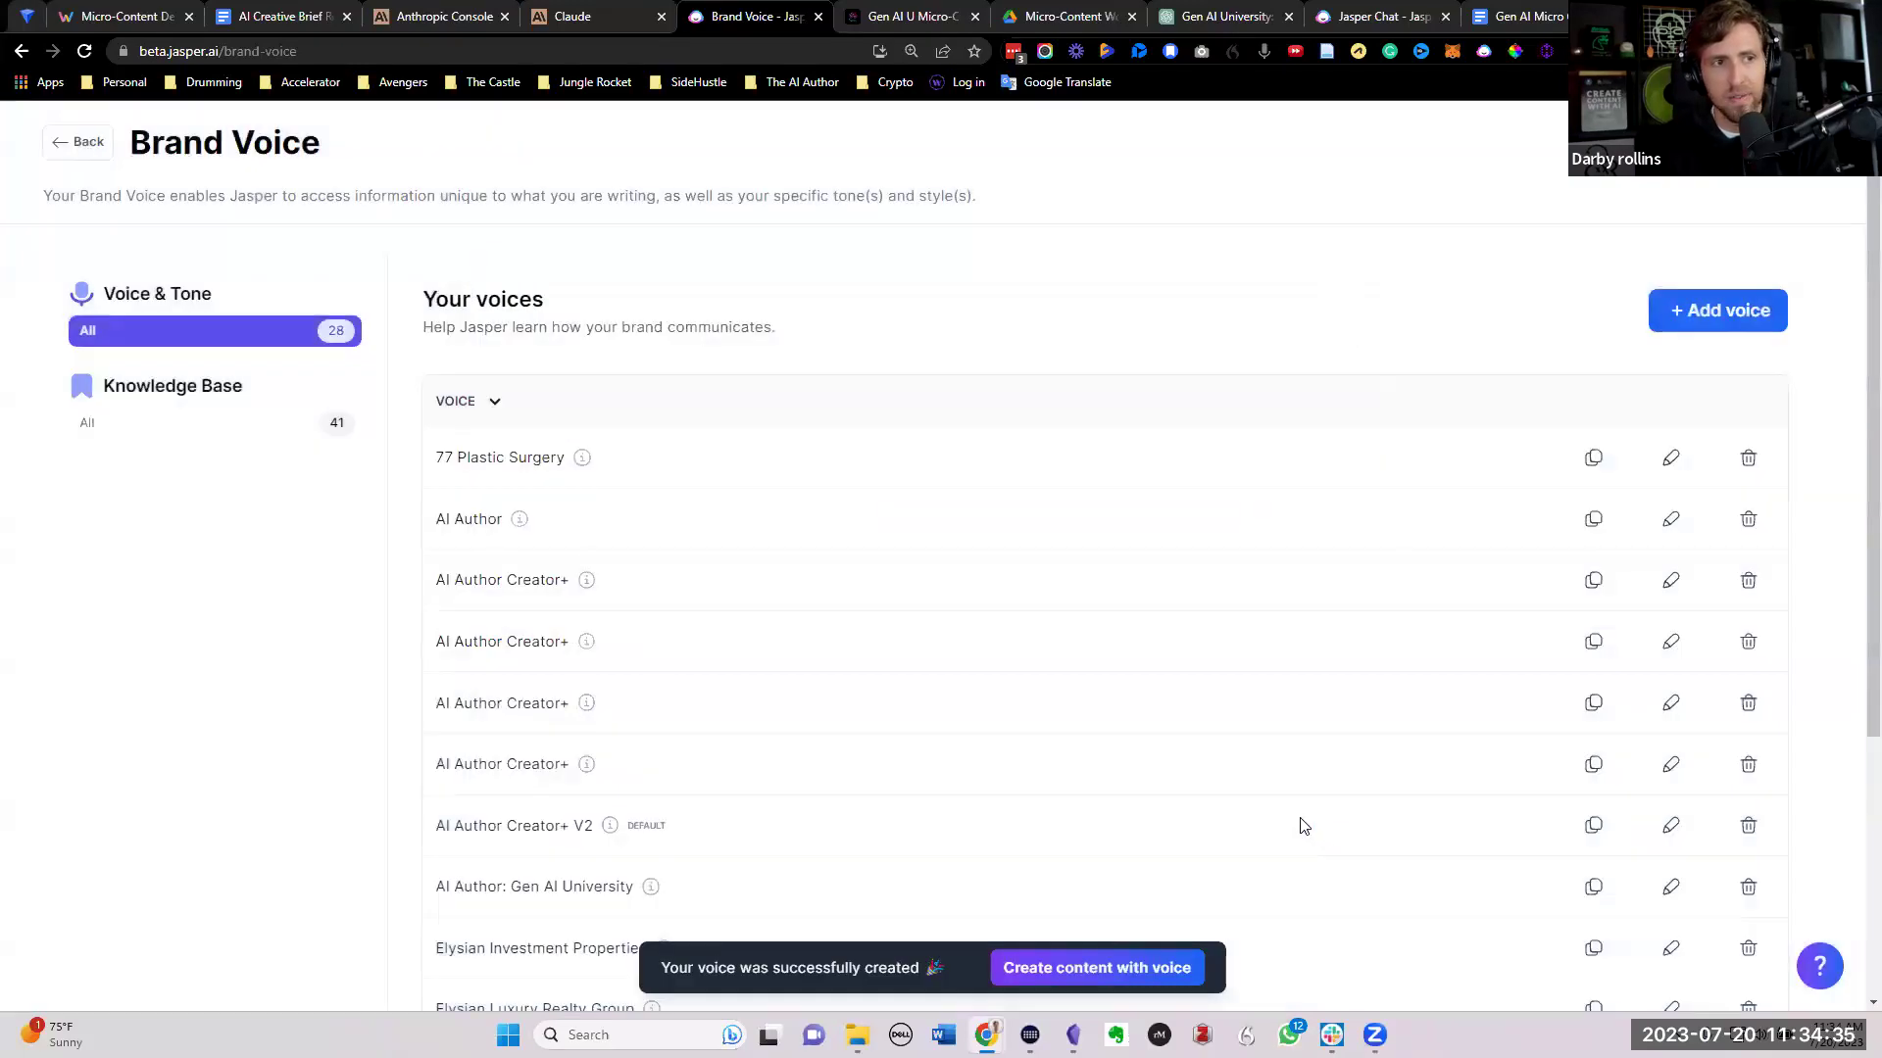
Step: Start a chat using the newly created voice and search its brand voice items for "creative"
{"action": "left_click", "coordinate": [1081, 970]}
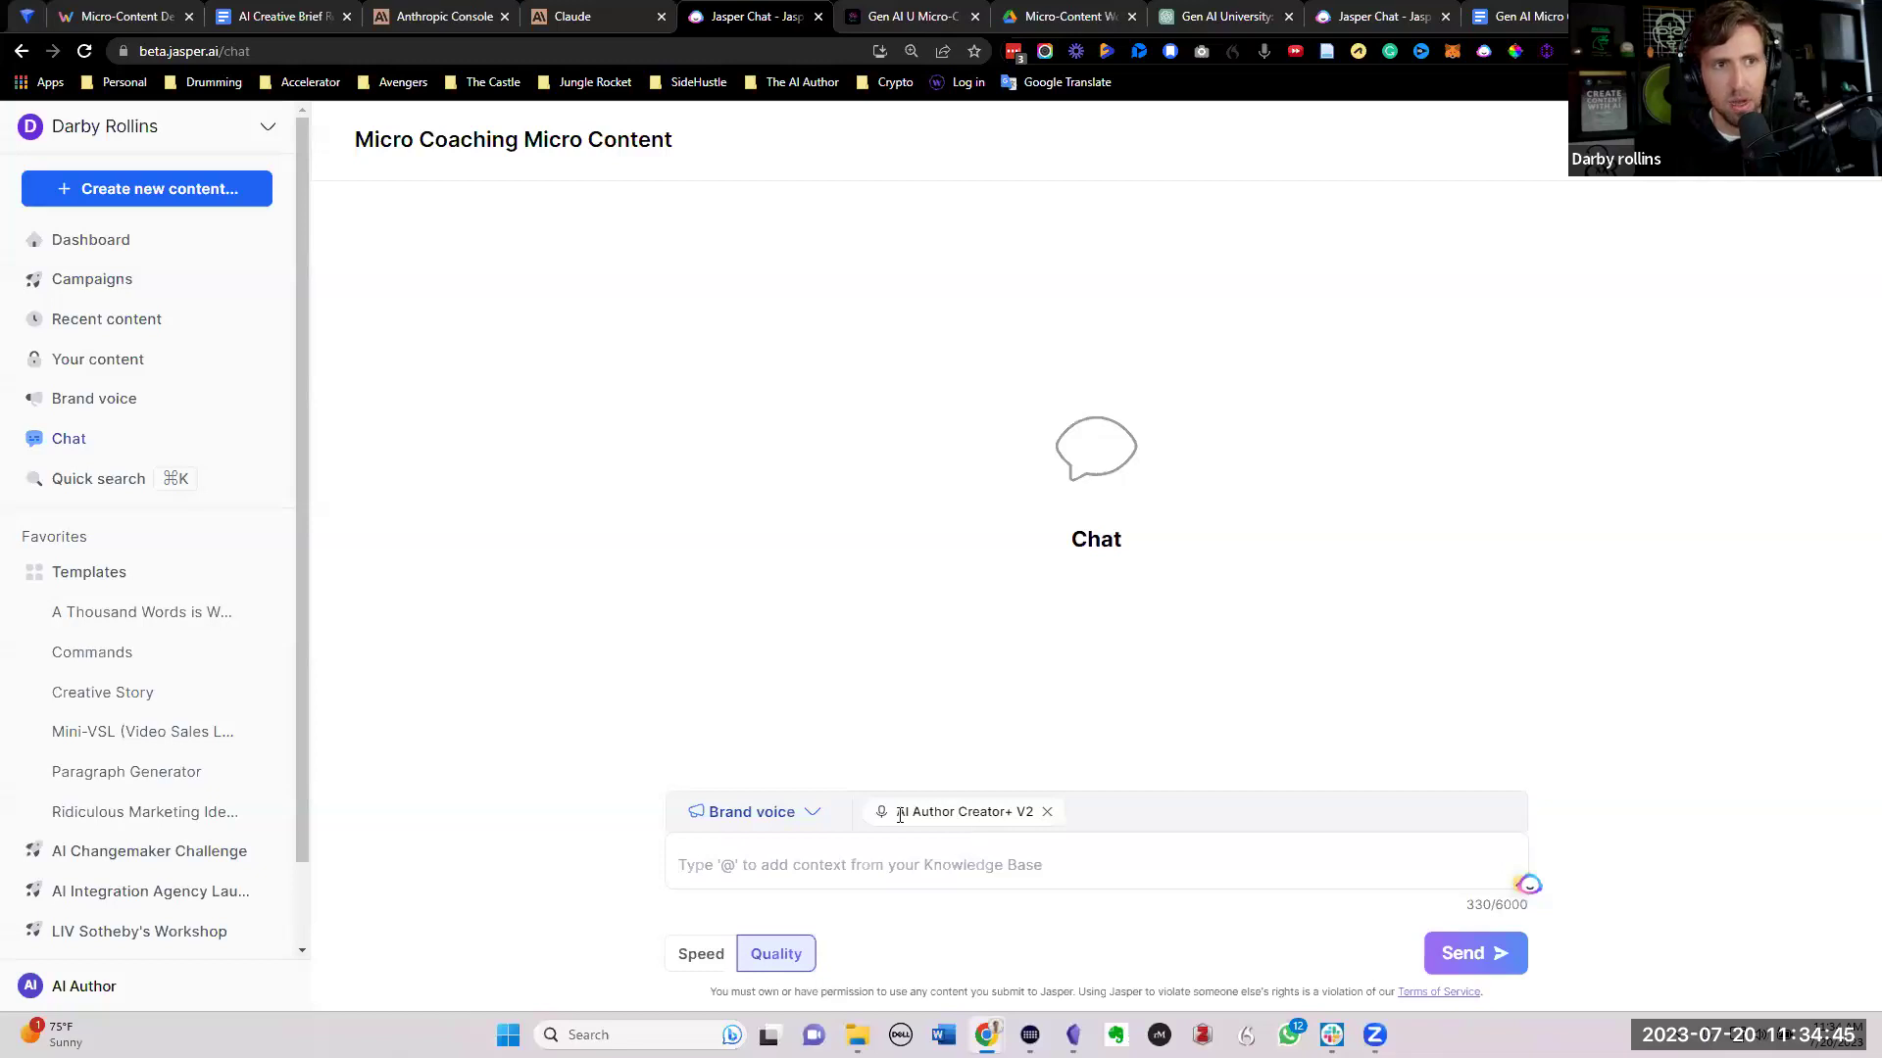
{"action": "left_click", "coordinate": [812, 819]}
{"action": "type", "text": "create"}
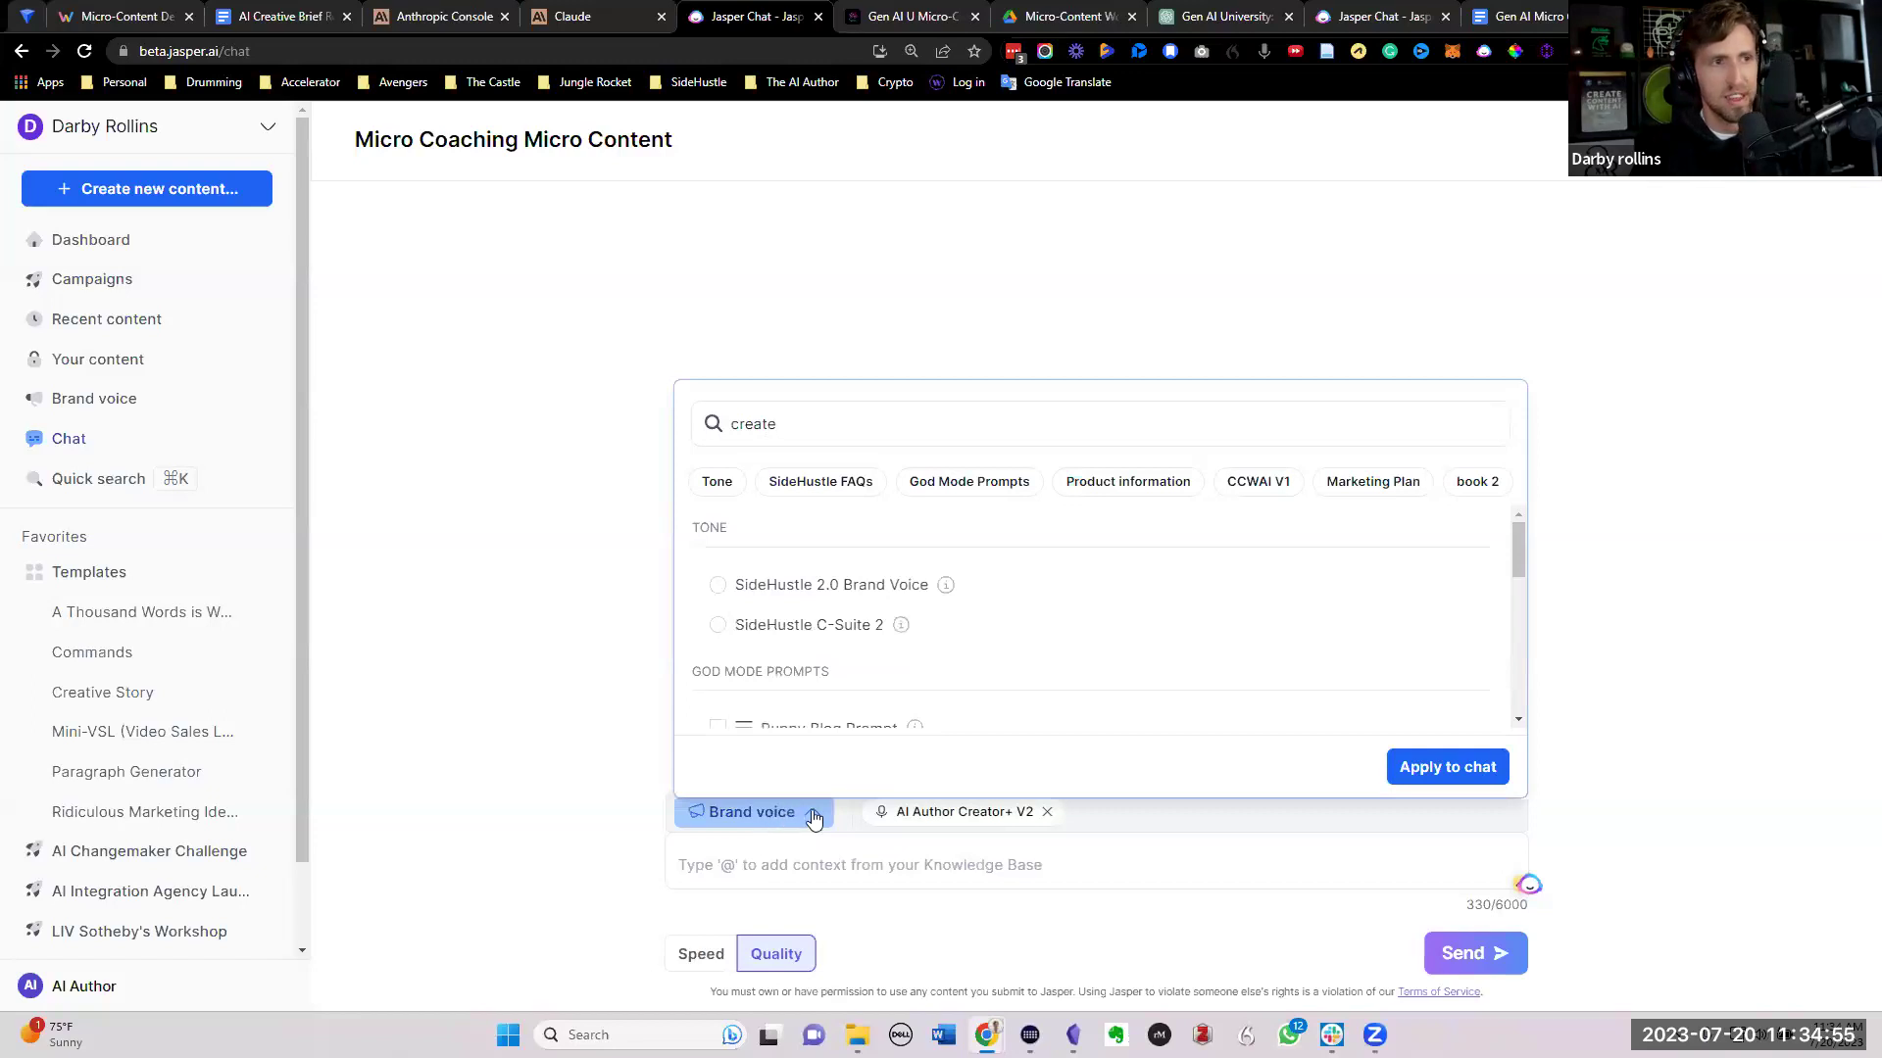
{"action": "scroll", "coordinate": [902, 612], "scroll_direction": "down", "scroll_amount": 5}
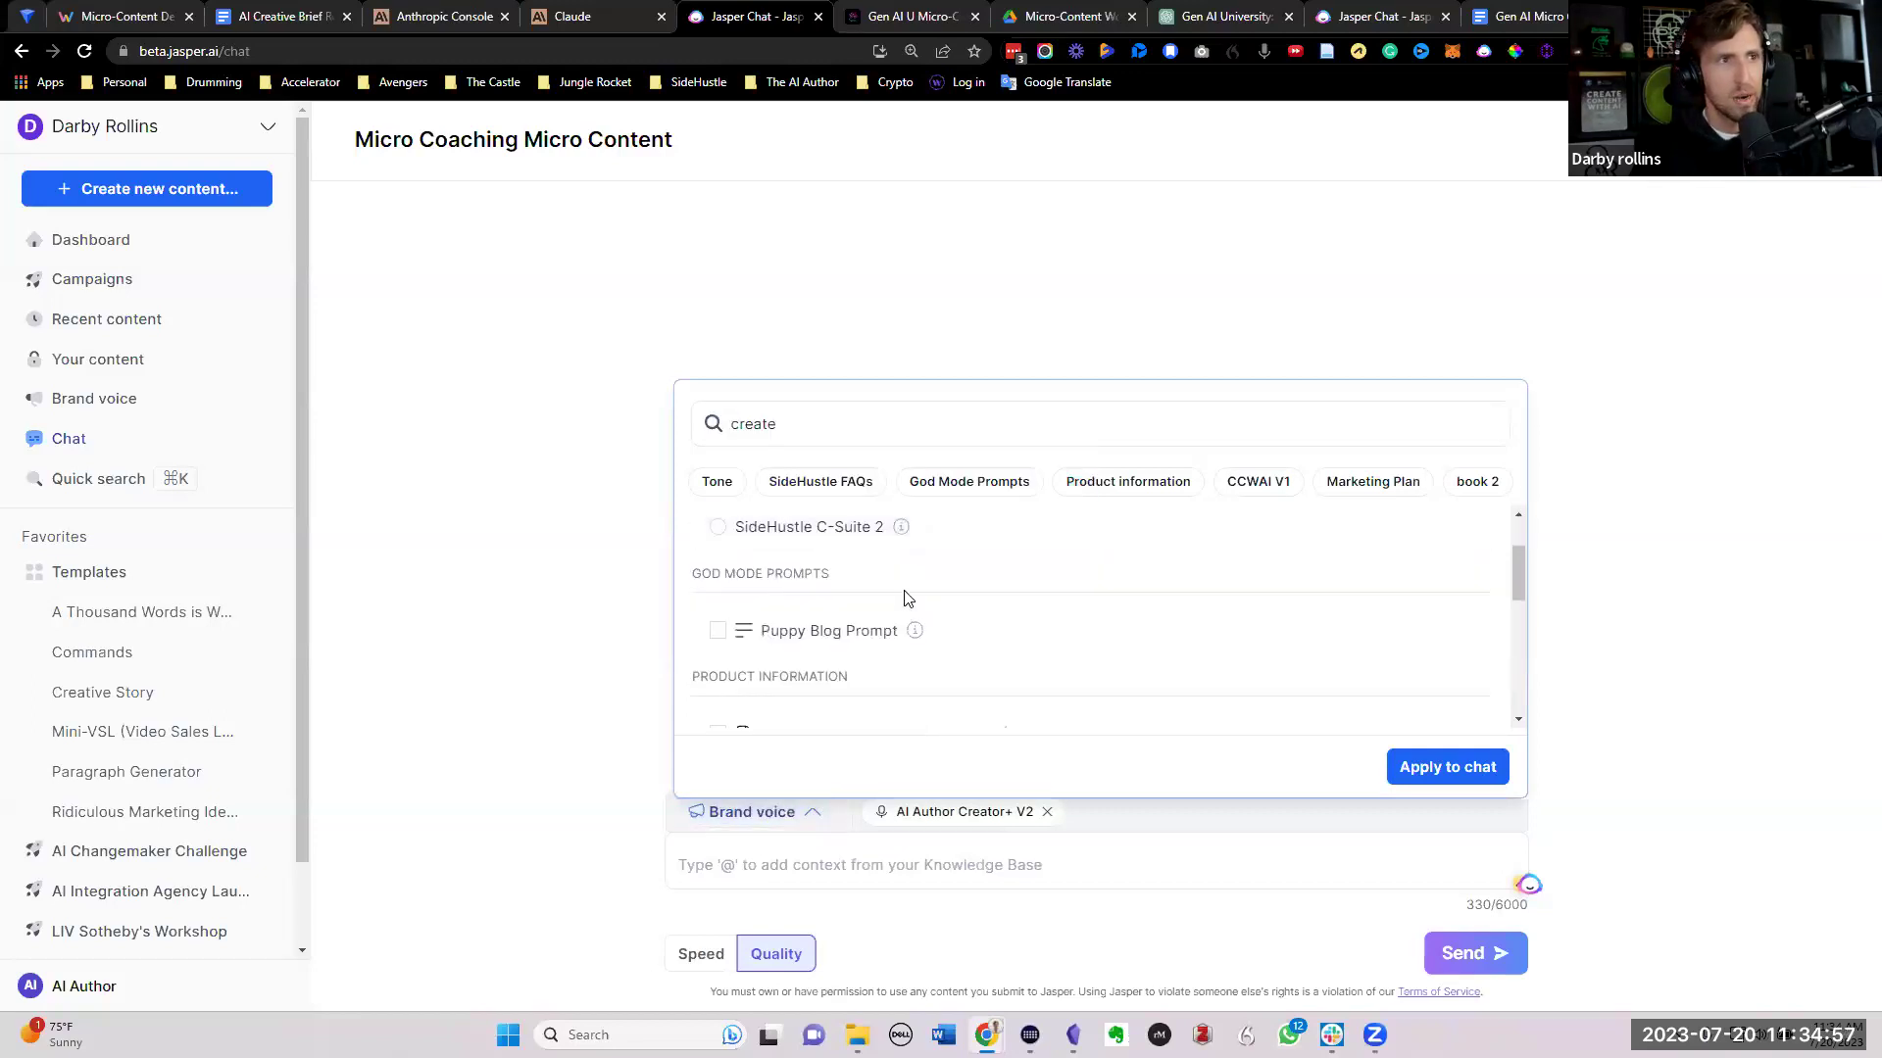
{"action": "scroll", "coordinate": [903, 597], "scroll_direction": "down", "scroll_amount": 3}
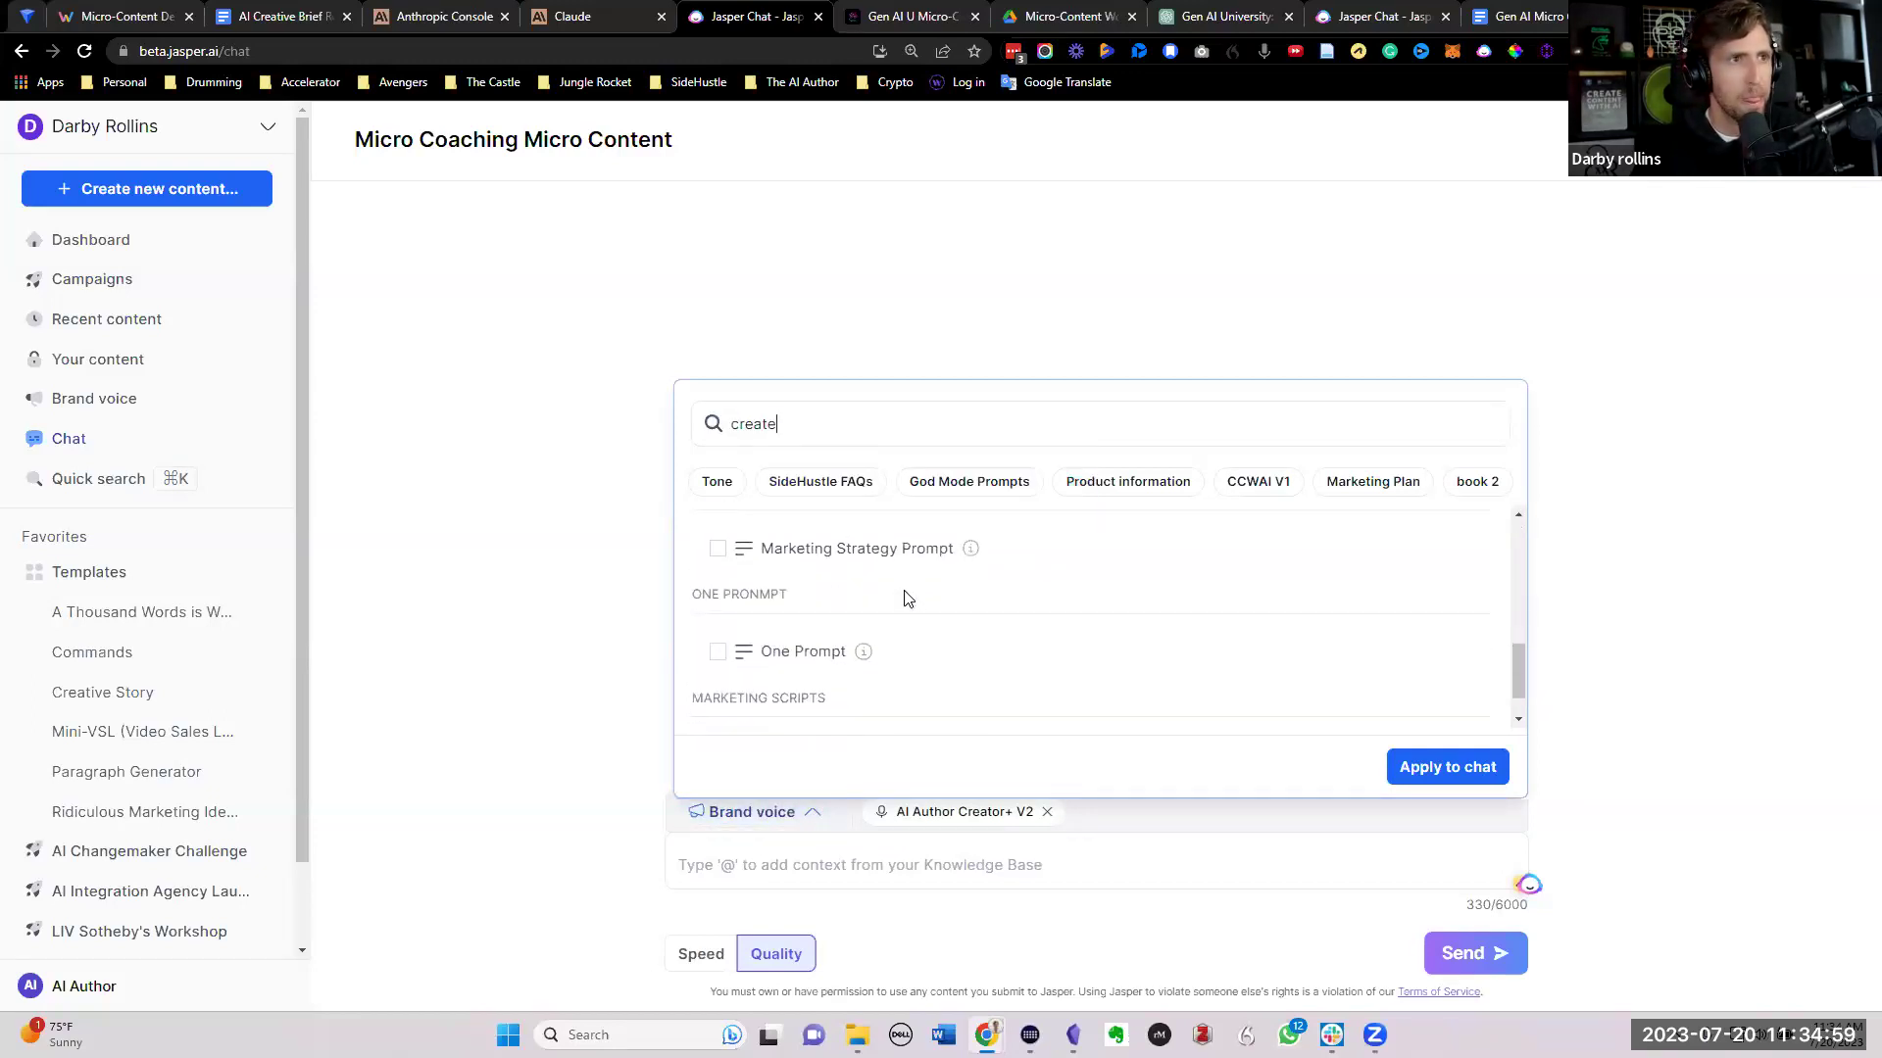
{"action": "type", "text": "ive"}
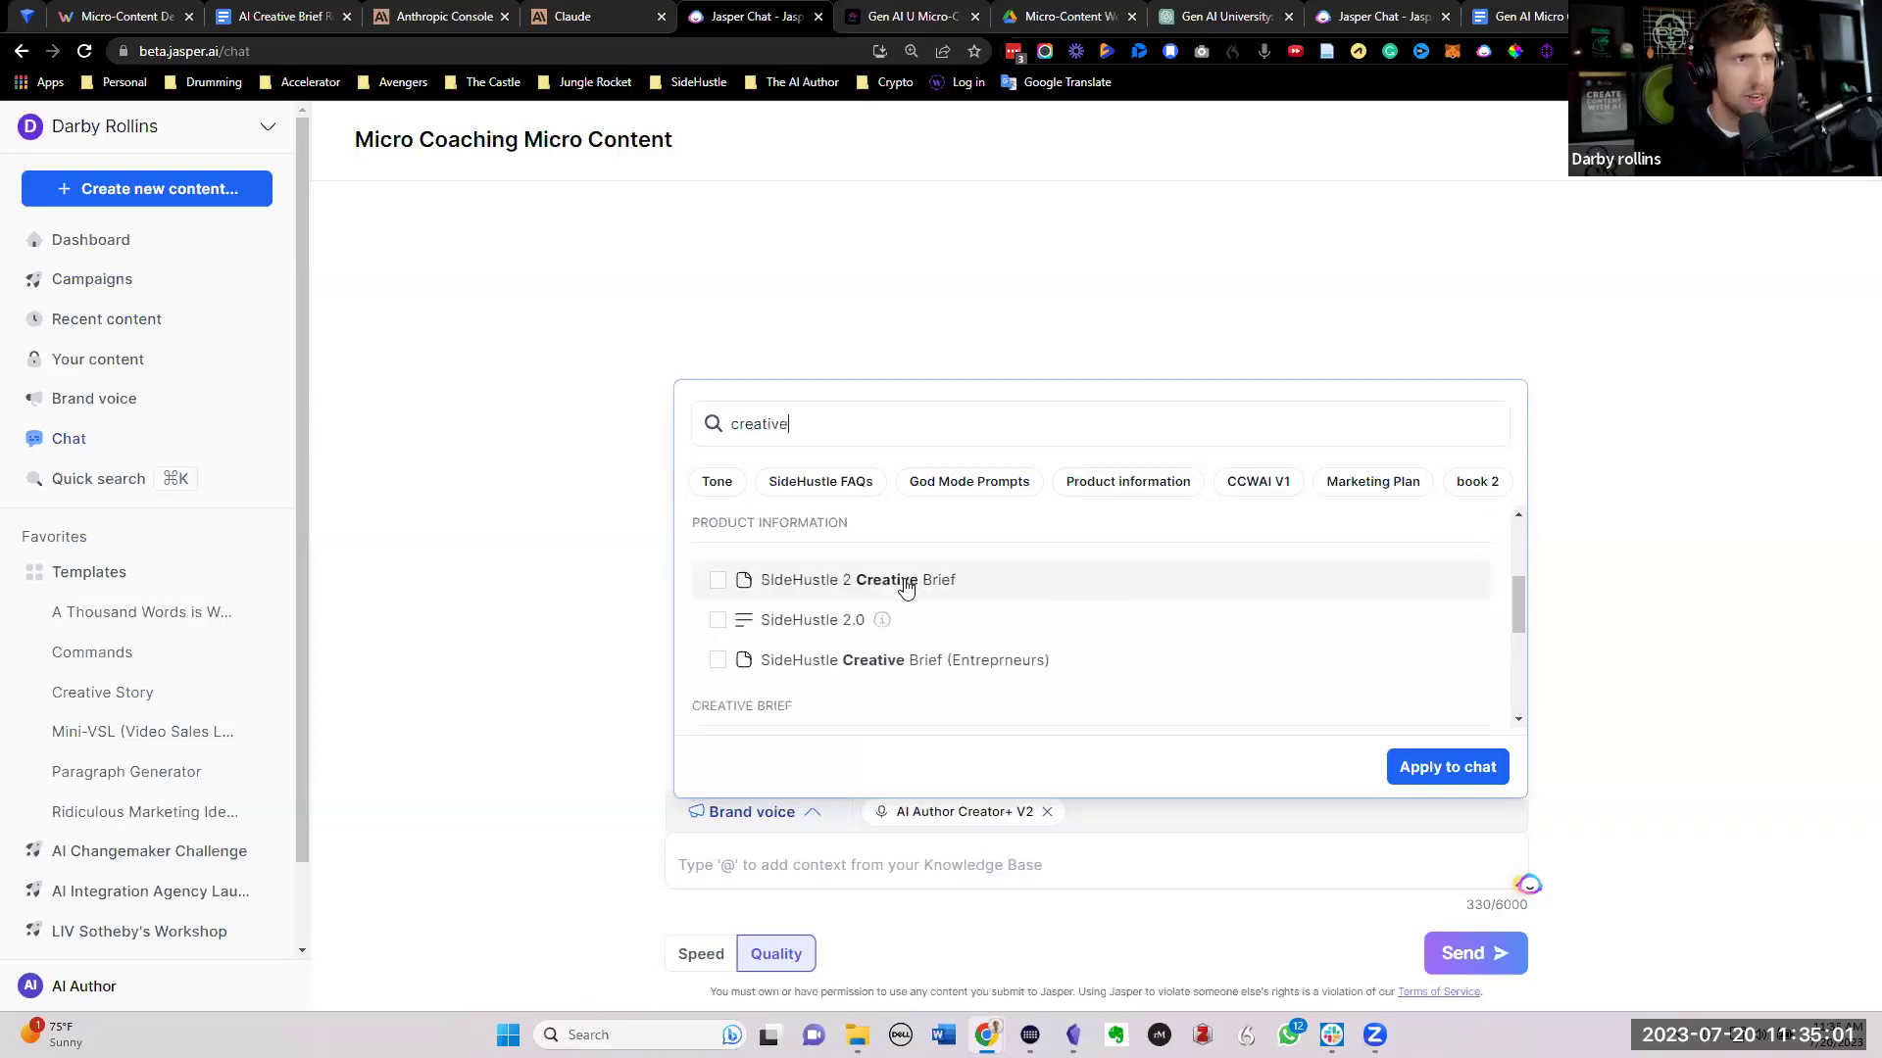
Step: Select Micro-Coaching Creative Brief 1 from the Creative Brief group and apply it to the chat
{"action": "scroll", "coordinate": [921, 588], "scroll_direction": "down", "scroll_amount": 3}
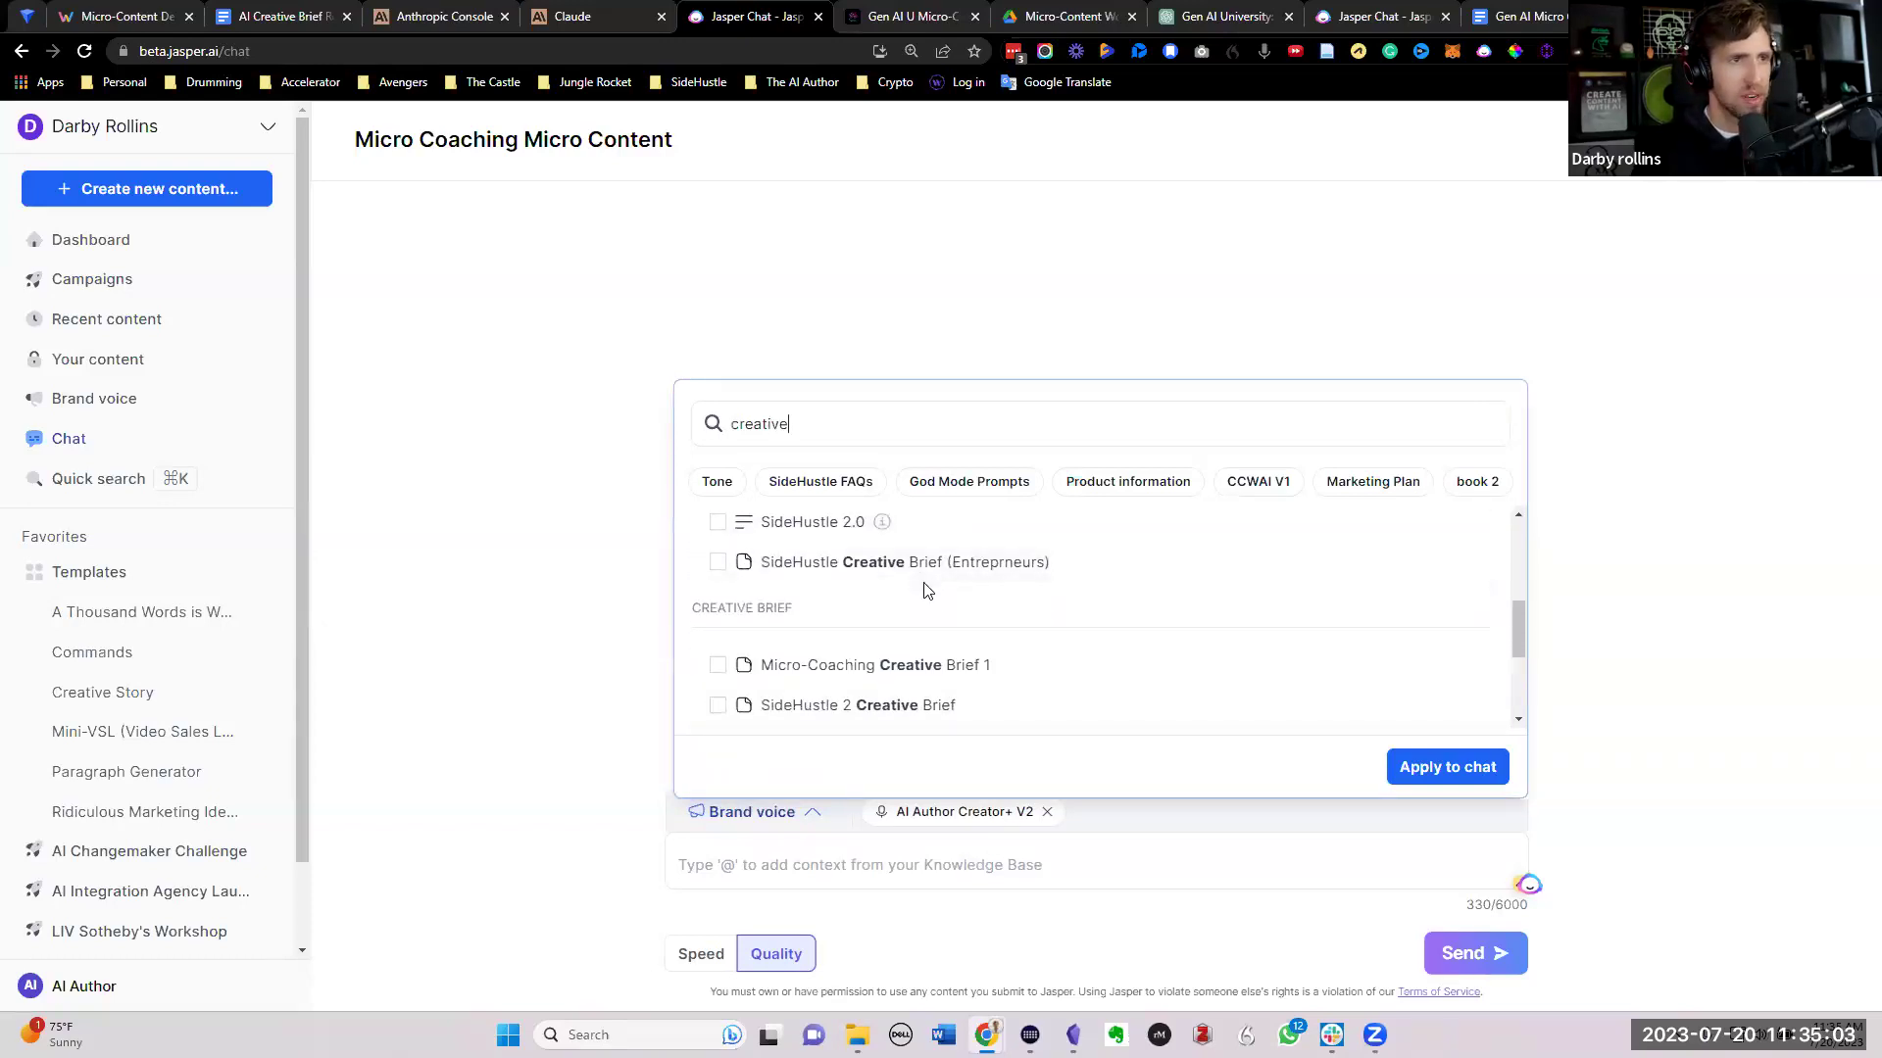
{"action": "left_click_drag", "start_coordinate": [704, 512], "coordinate": [707, 502]}
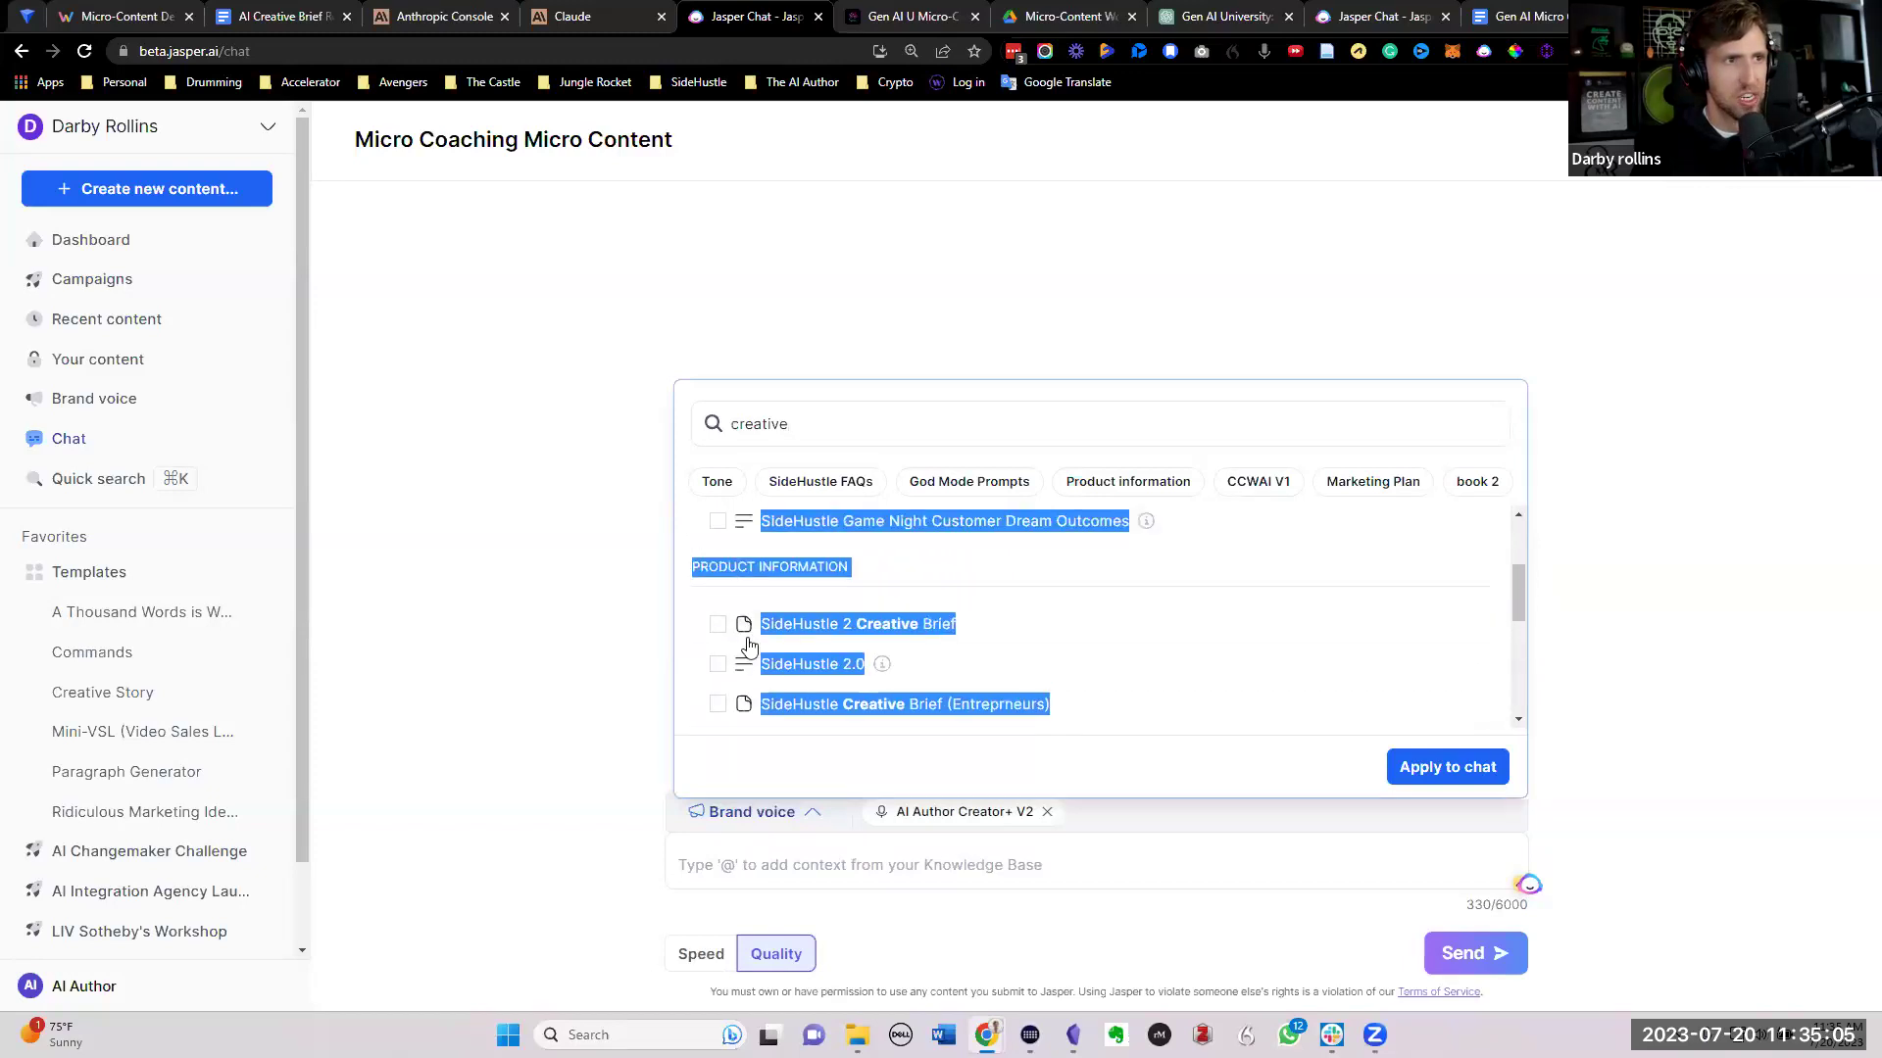
{"action": "scroll", "coordinate": [970, 608], "scroll_direction": "down", "scroll_amount": 3}
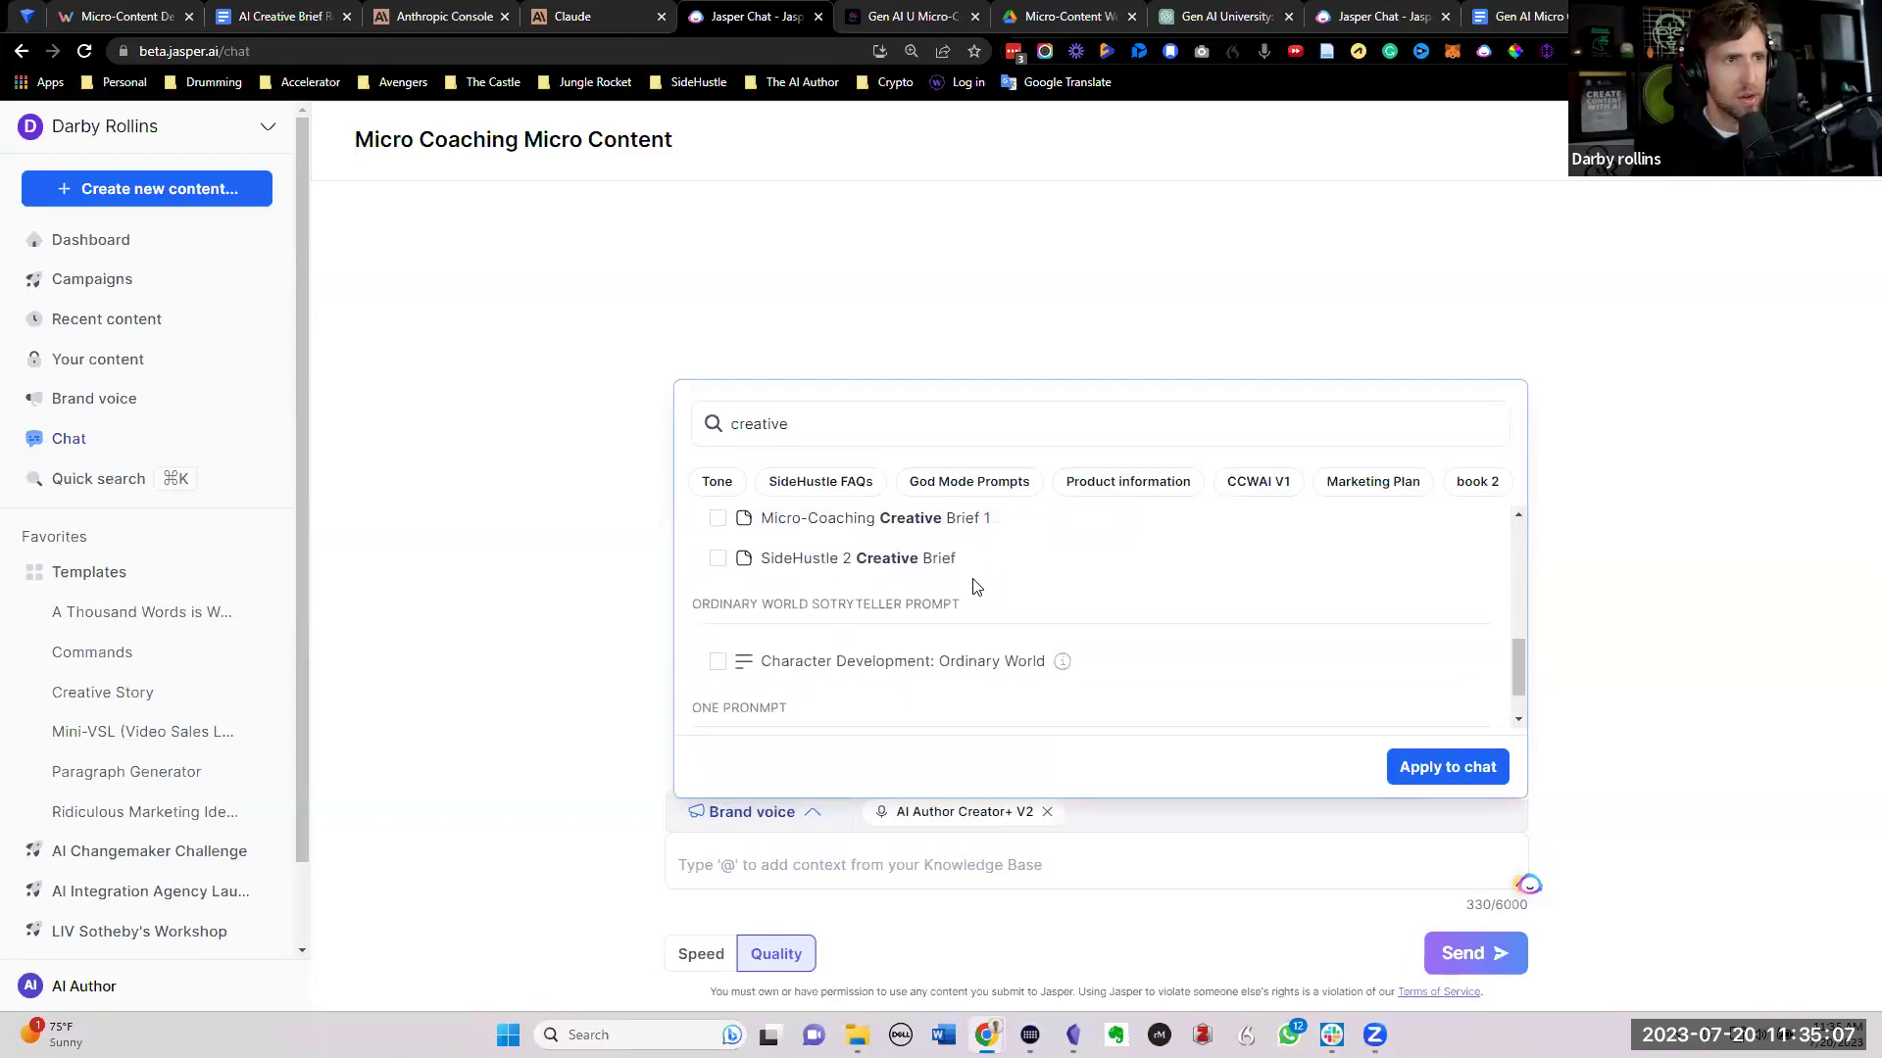
{"action": "scroll", "coordinate": [946, 560], "scroll_direction": "up", "scroll_amount": 1}
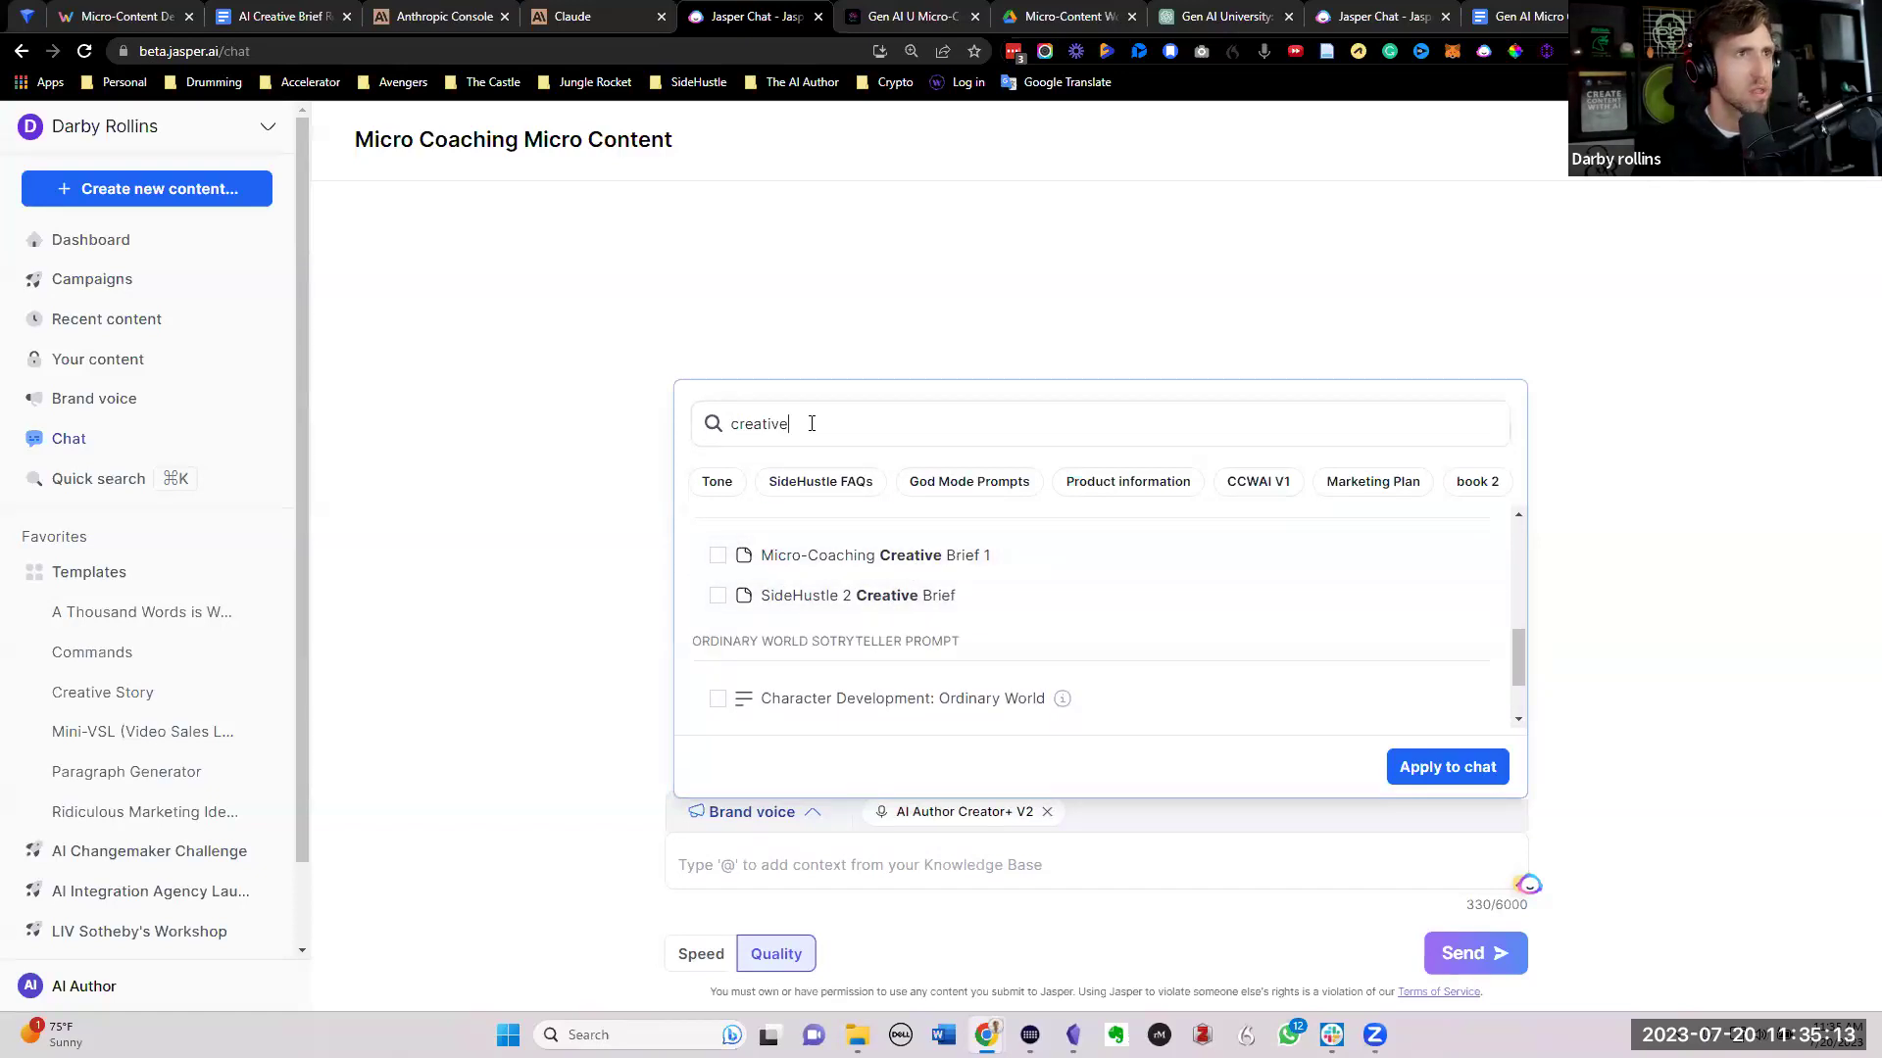
{"action": "left_click", "coordinate": [717, 556]}
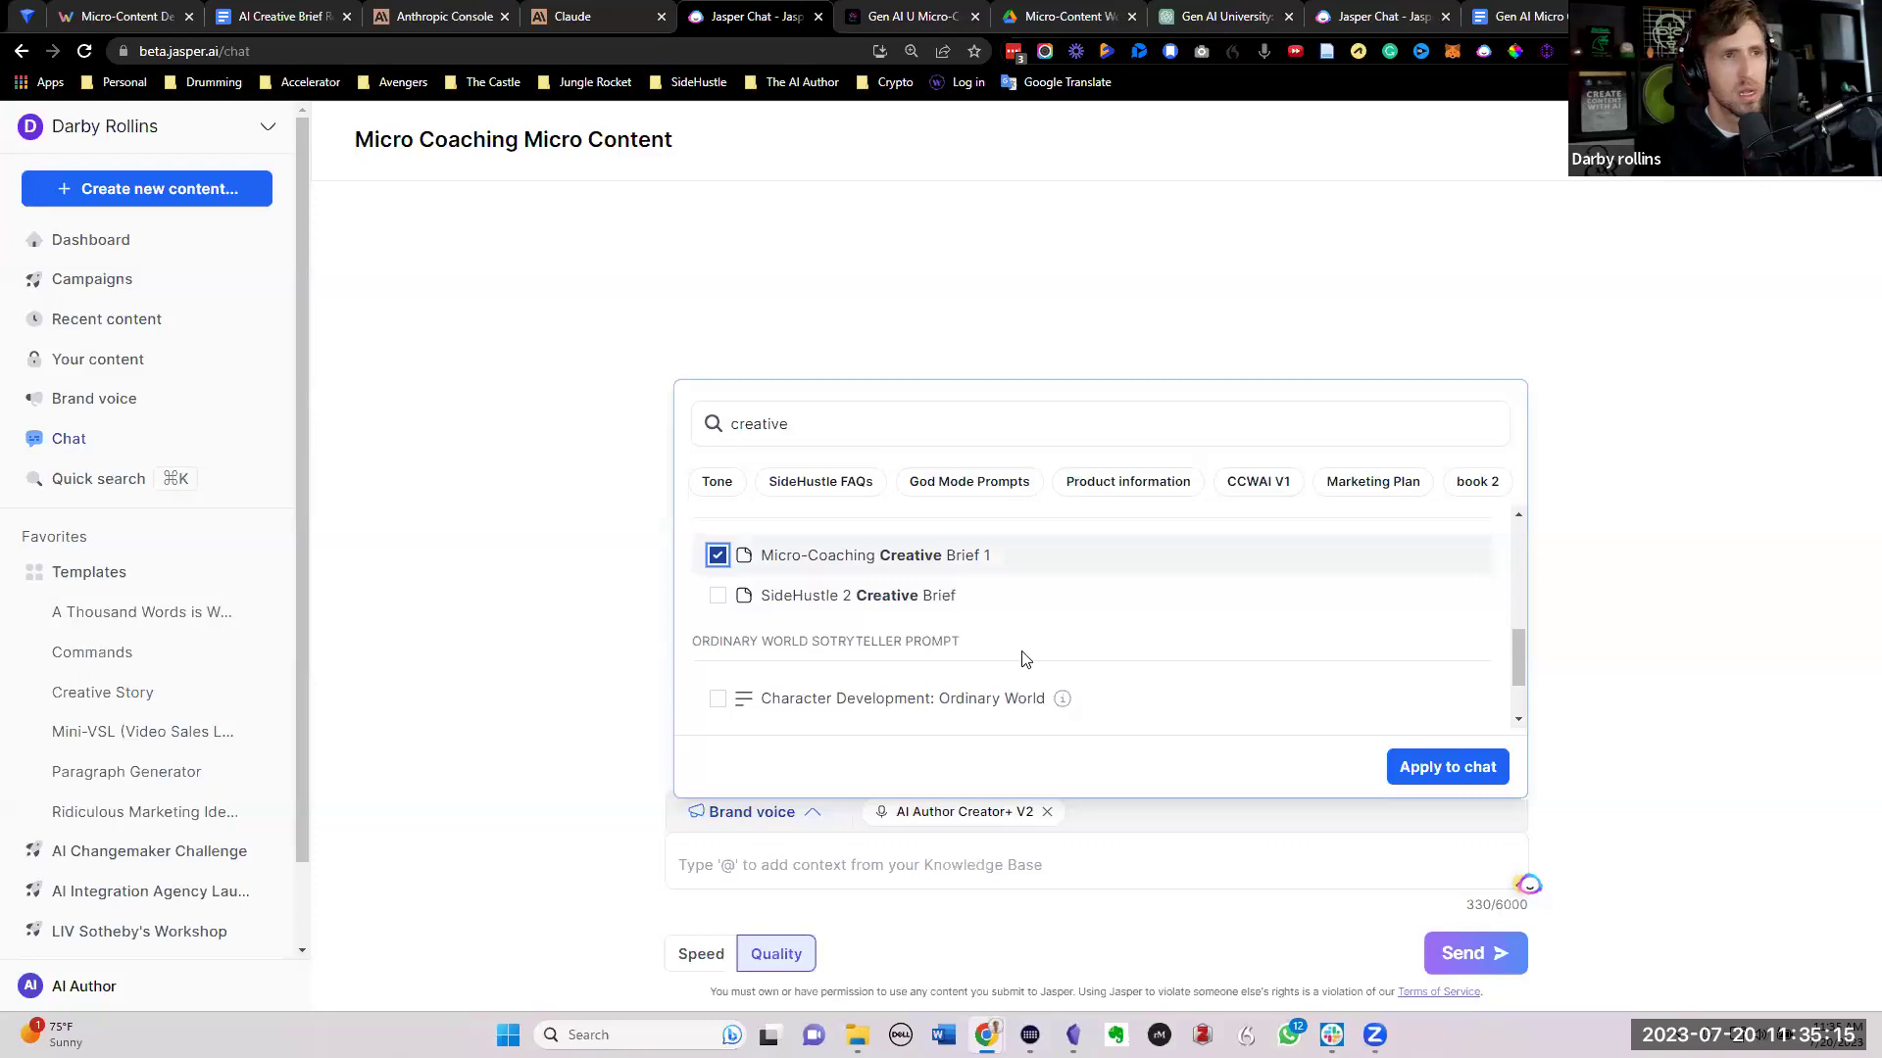
{"action": "scroll", "coordinate": [1163, 694], "scroll_direction": "up", "scroll_amount": 1}
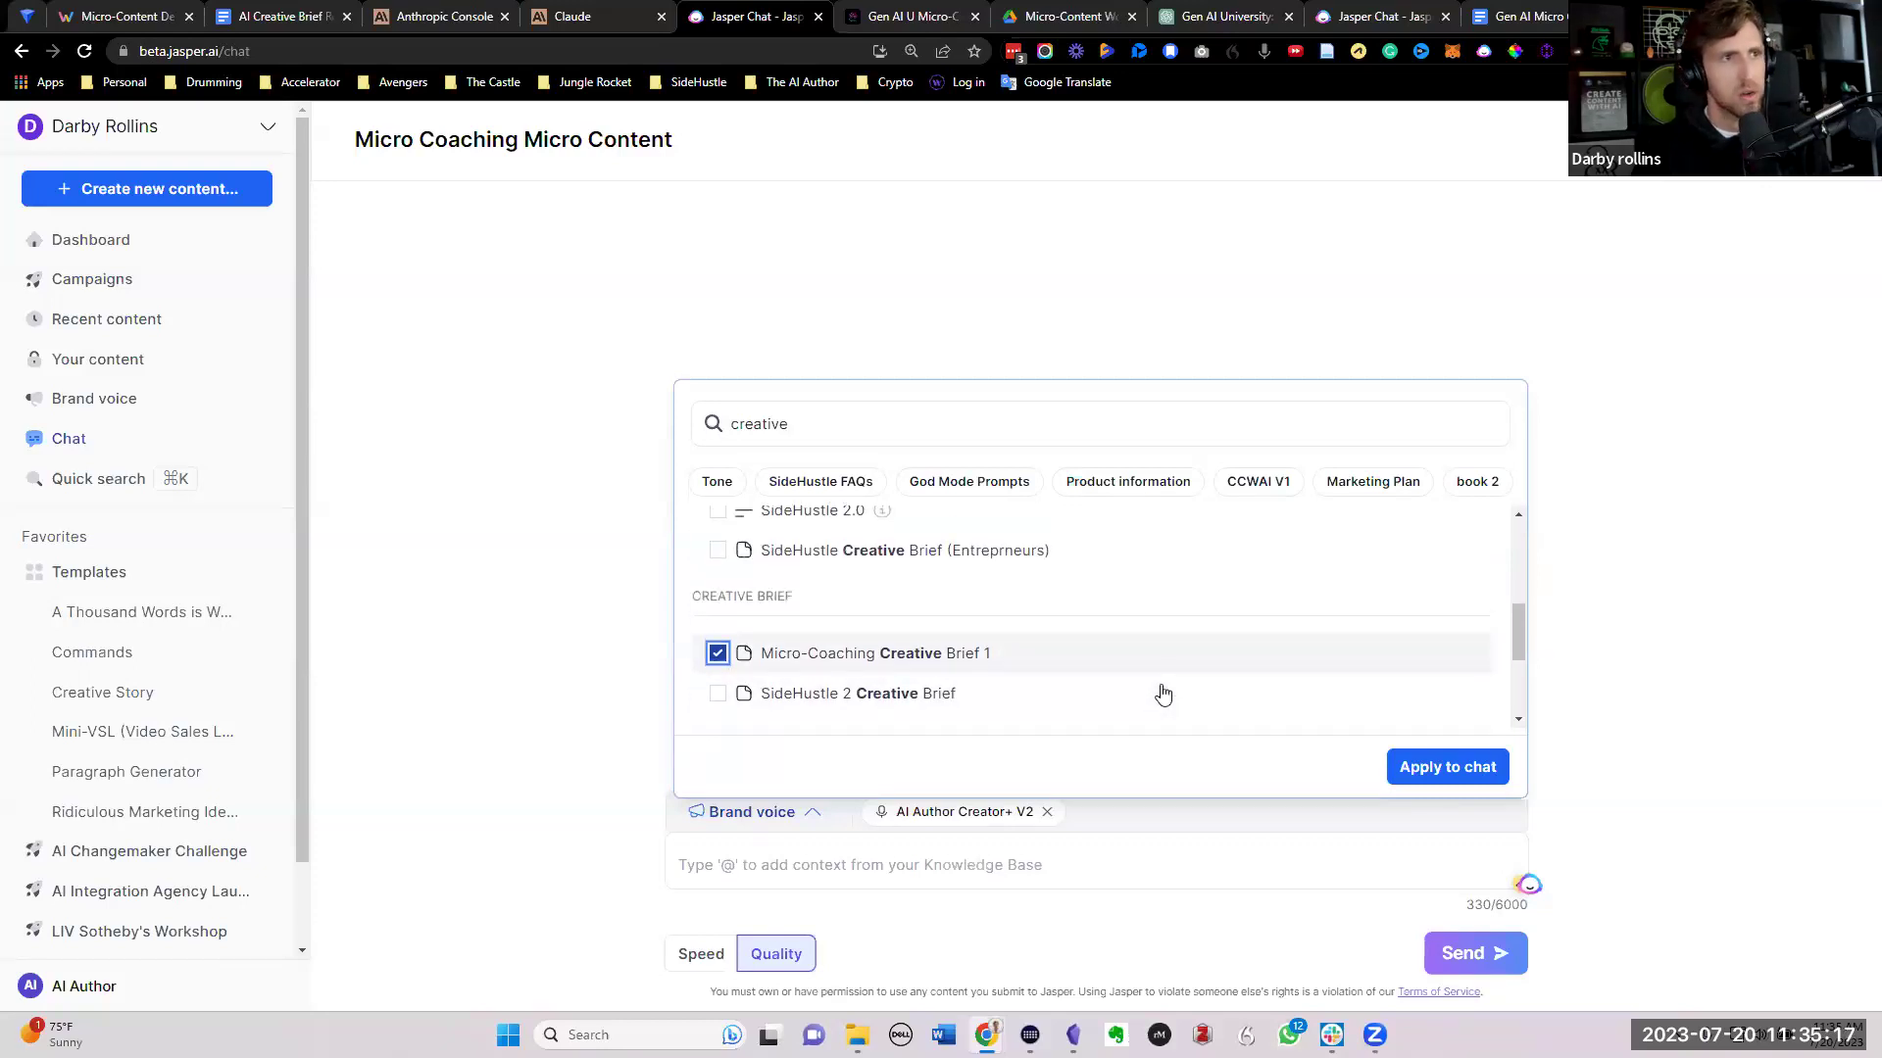
{"action": "scroll", "coordinate": [1426, 706], "scroll_direction": "up", "scroll_amount": 3}
{"action": "left_click", "coordinate": [1457, 768]}
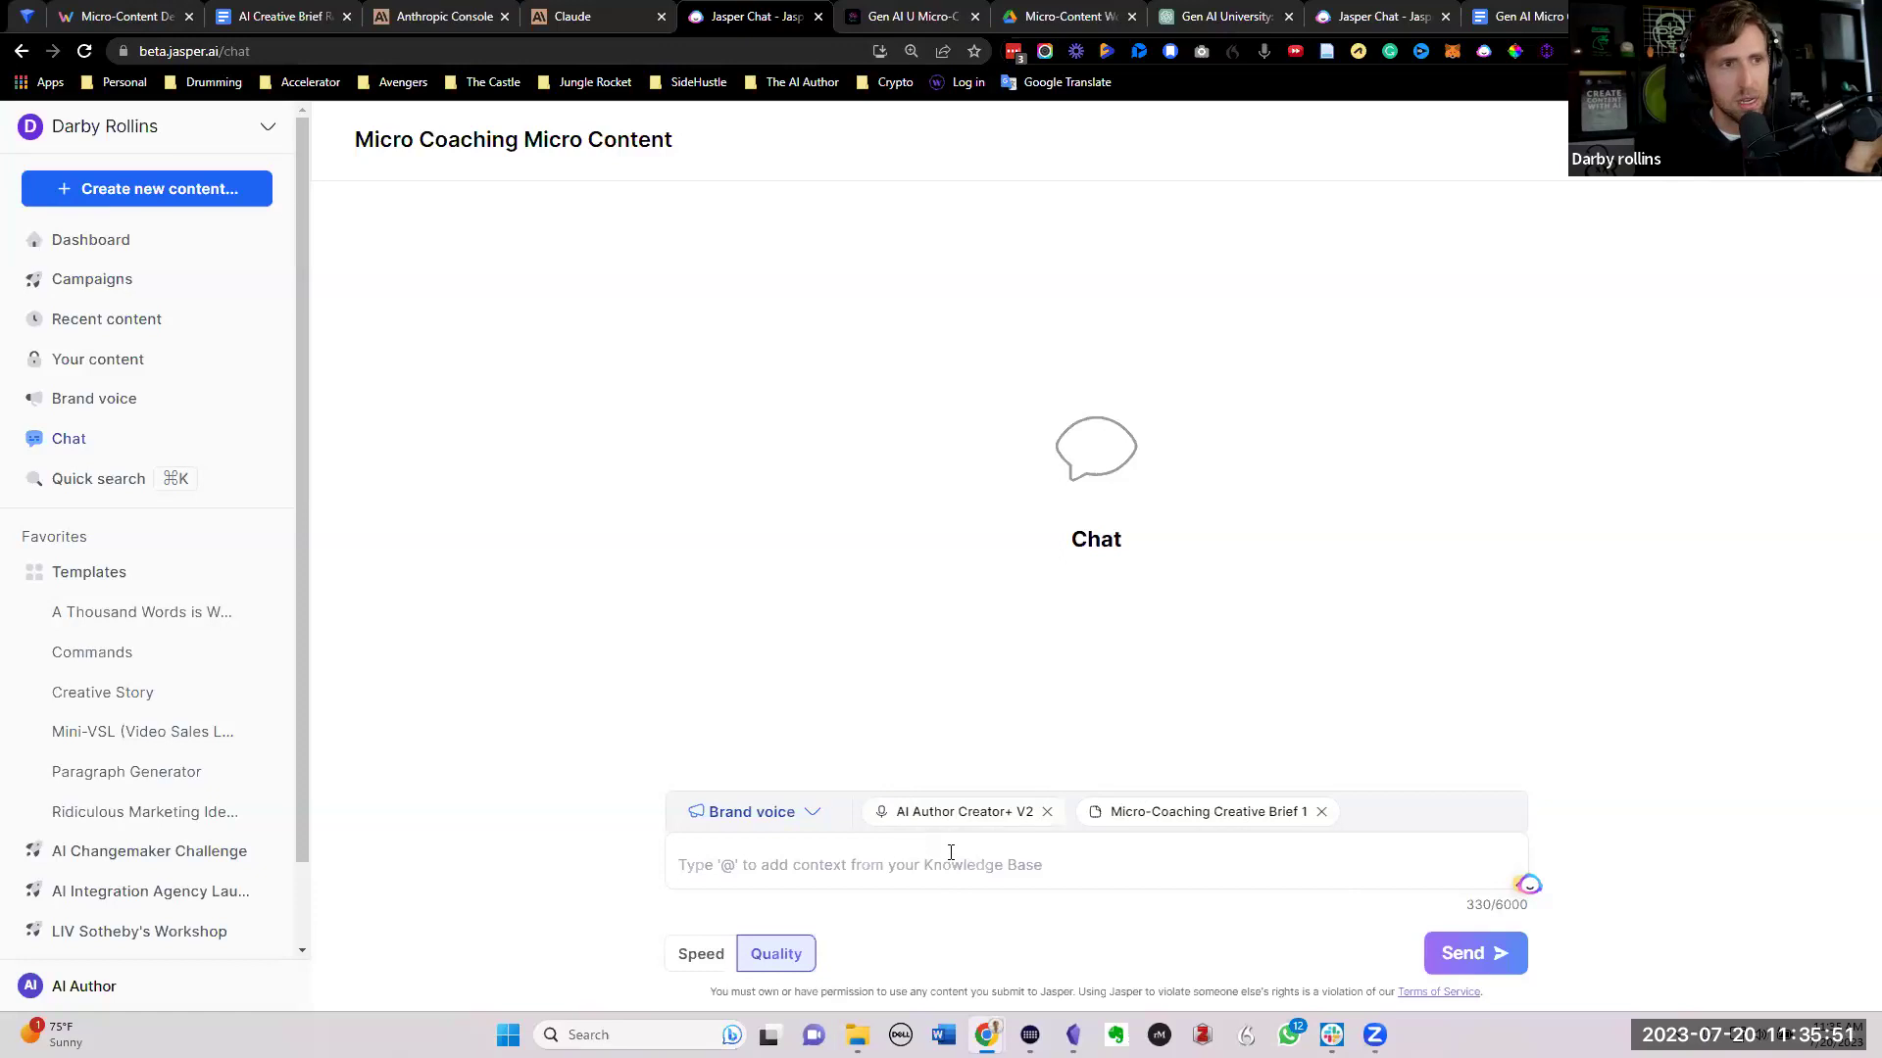
Step: Copy the Micro-Content Command 1 prompt from the LivingWriter manuscript, send it in the Jasper chat and review the generated content
{"action": "left_click", "coordinate": [152, 21]}
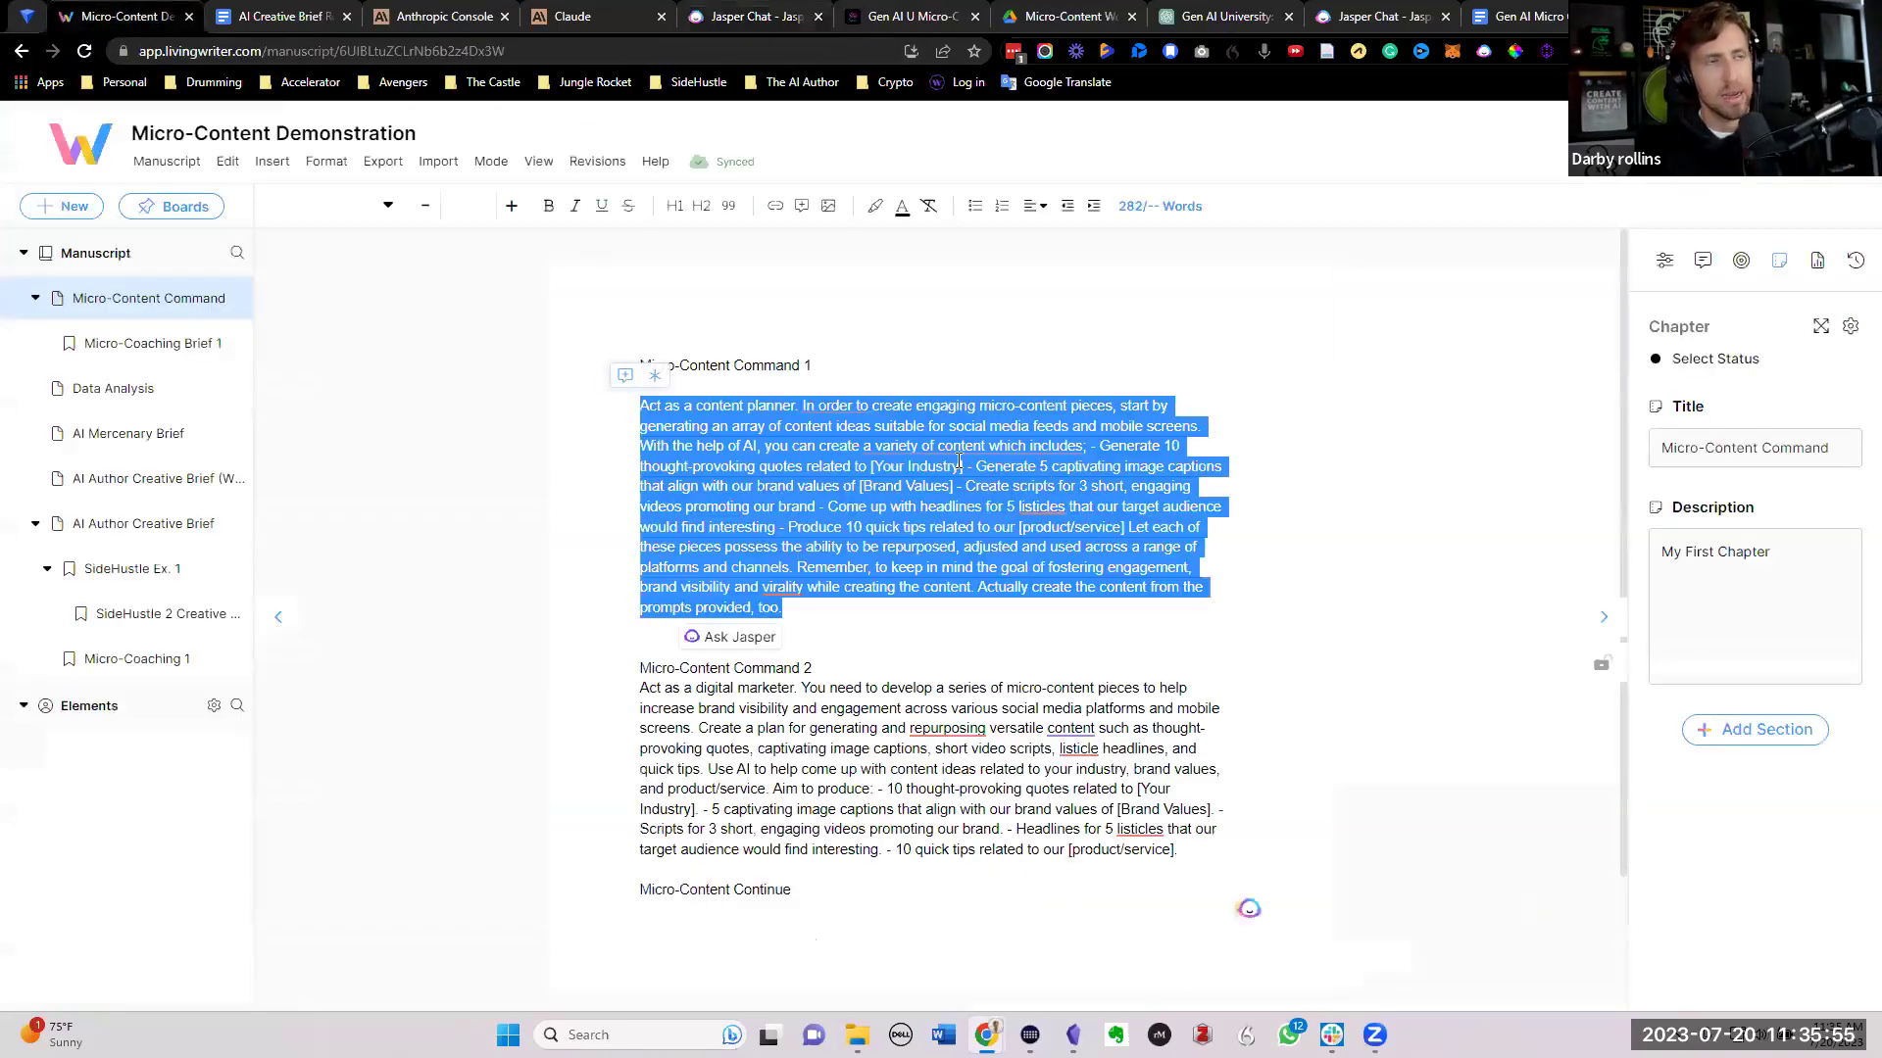
{"action": "left_click", "coordinate": [912, 461]}
{"action": "triple_click", "coordinate": [918, 441]}
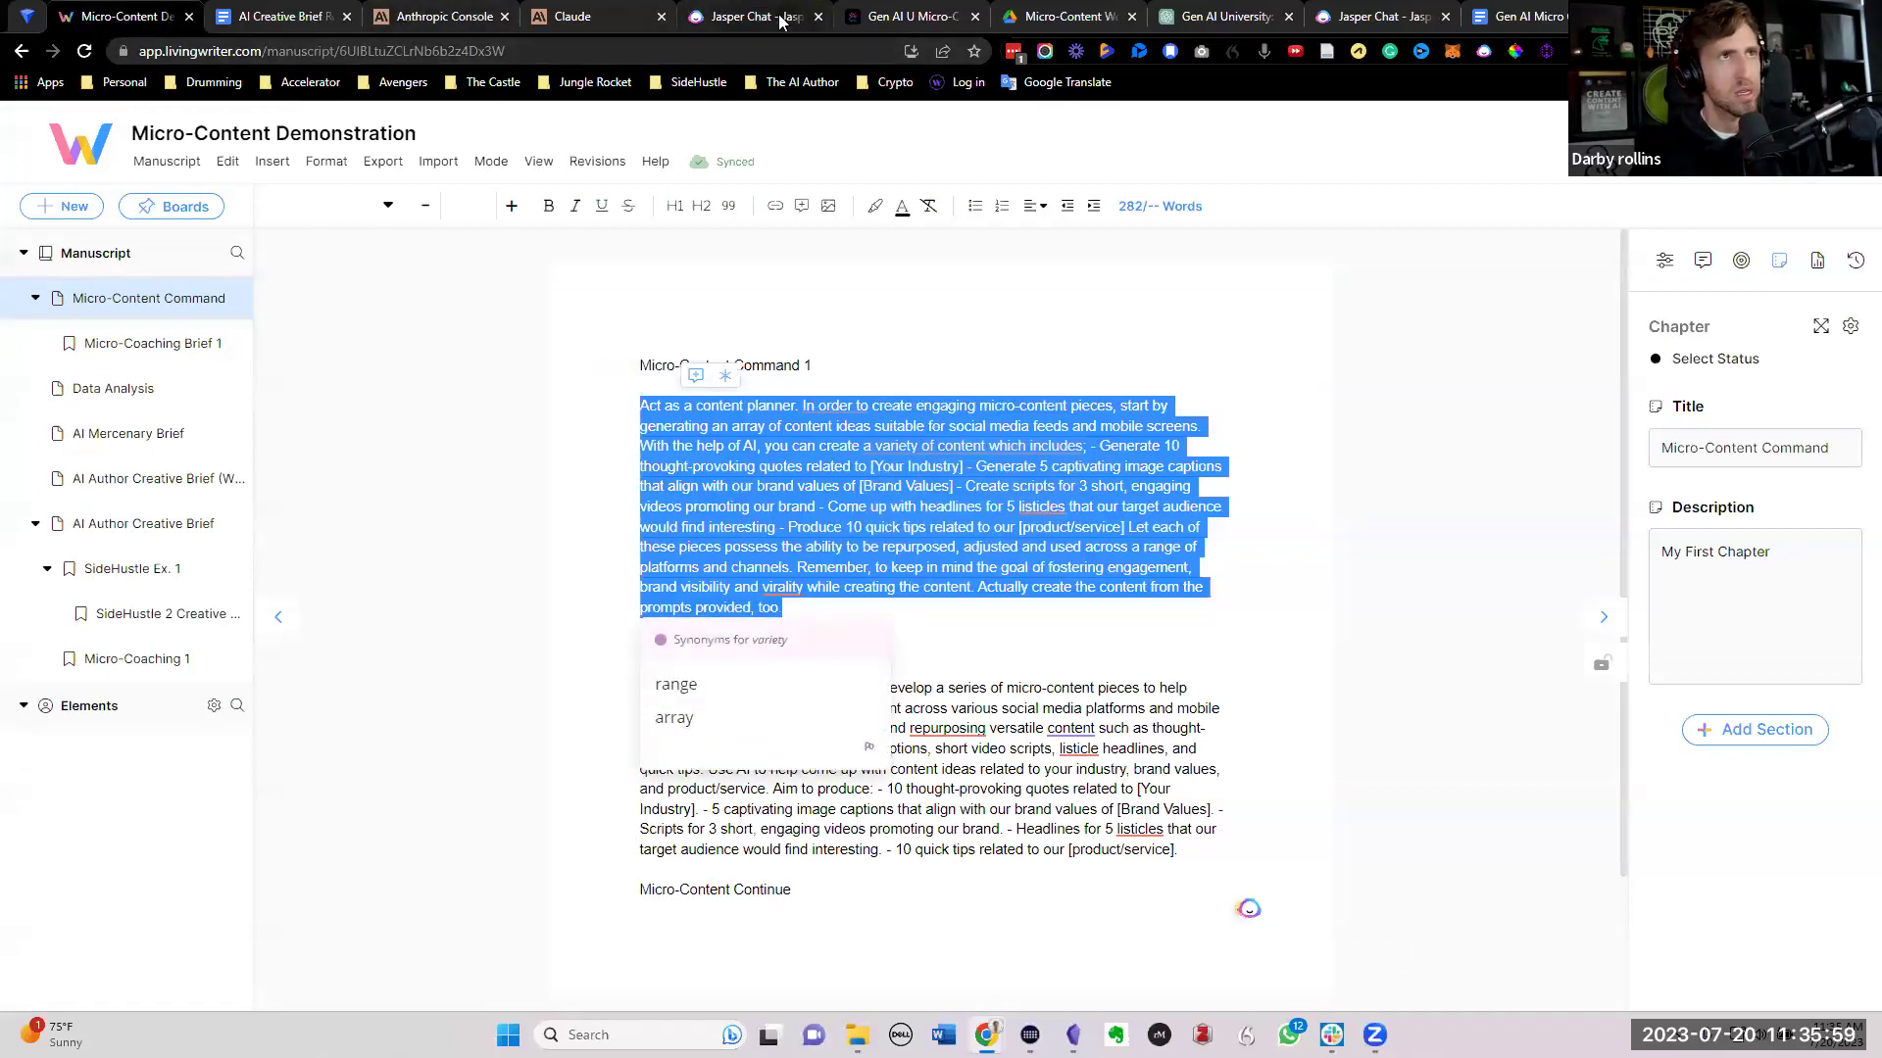
{"action": "left_click", "coordinate": [722, 22]}
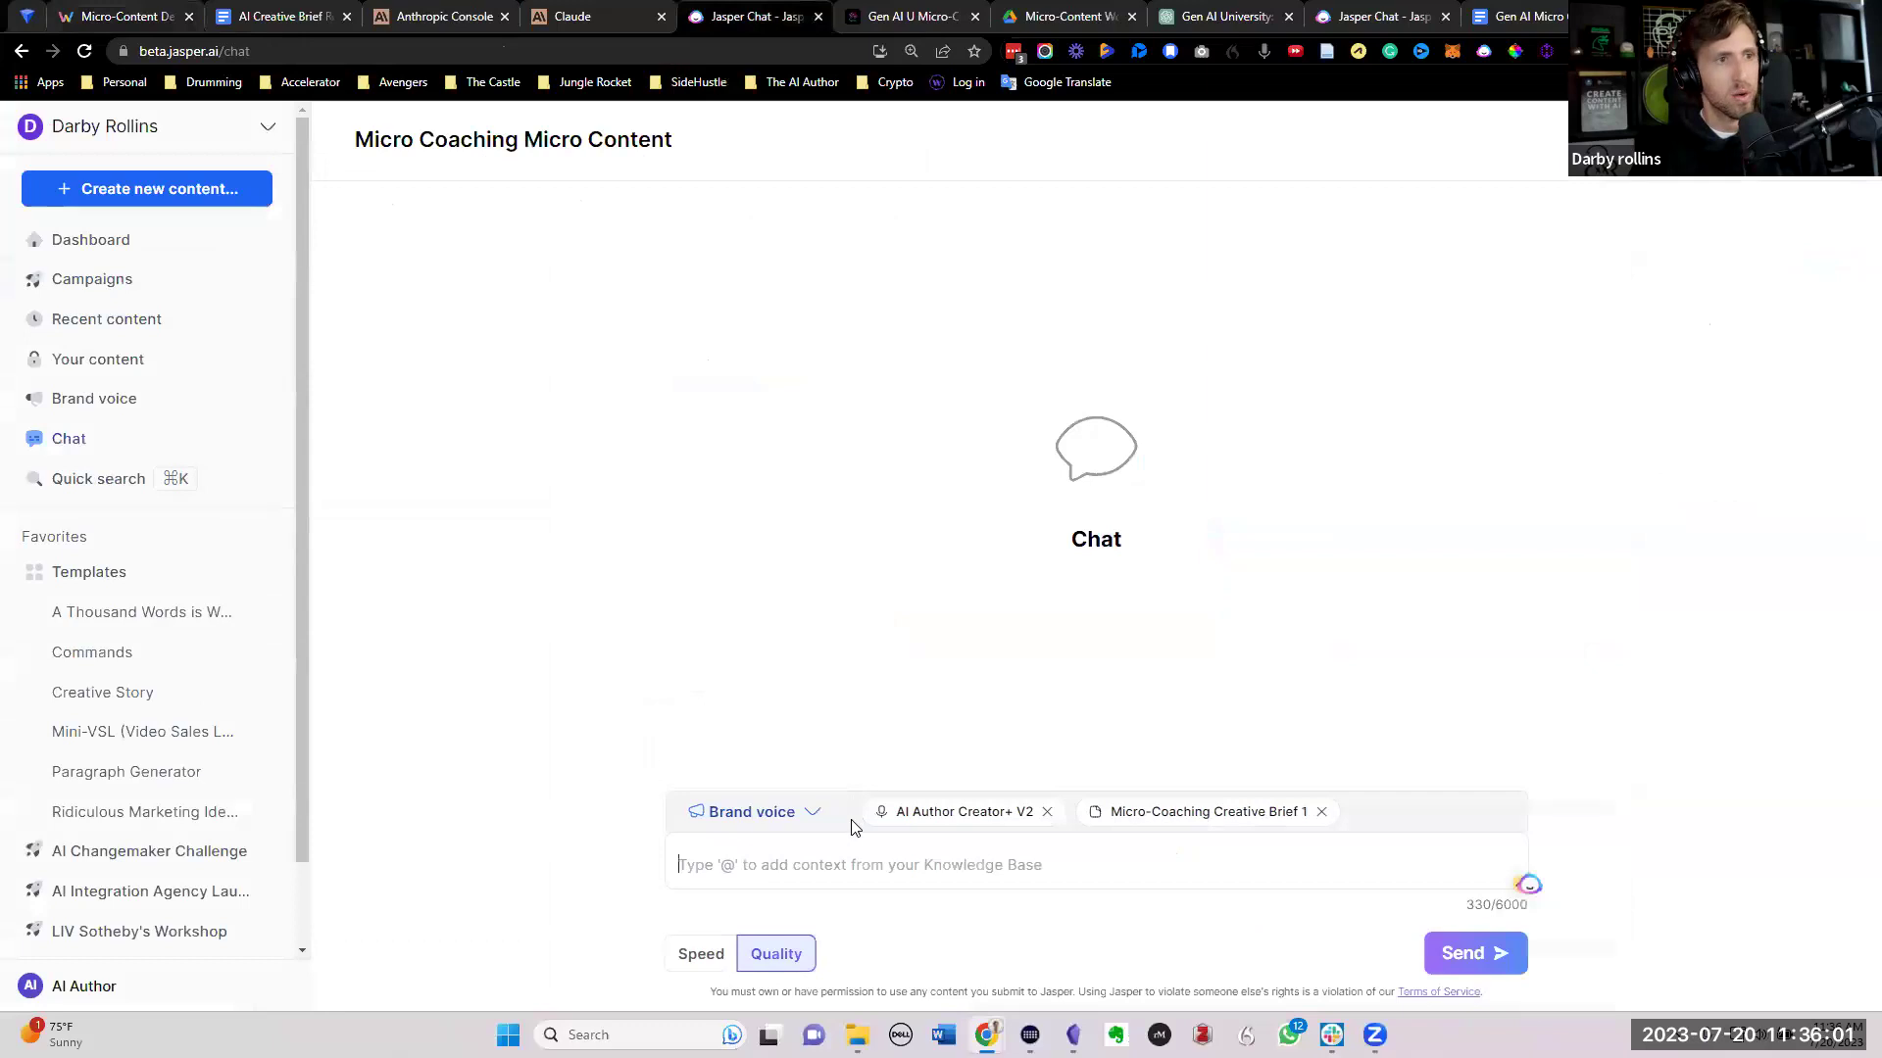
{"action": "key", "text": "ctrl+v"}
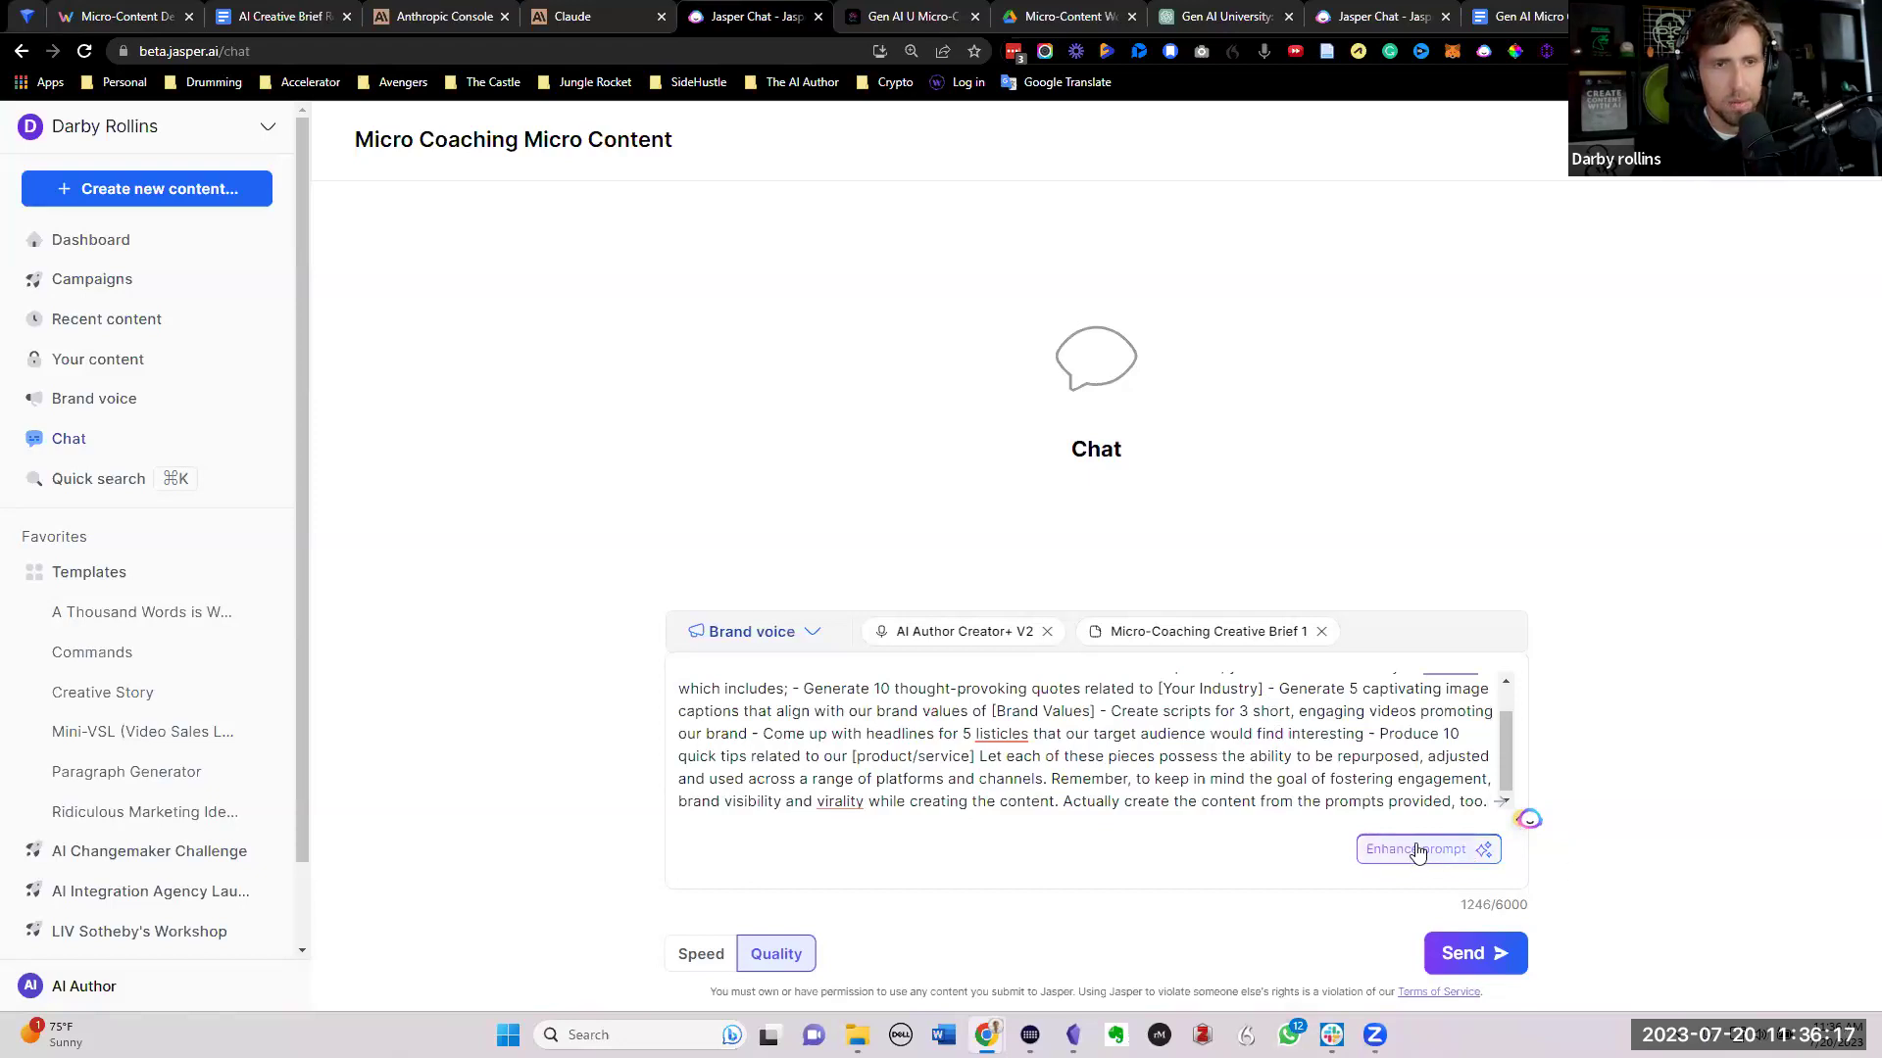
{"action": "left_click", "coordinate": [1467, 948]}
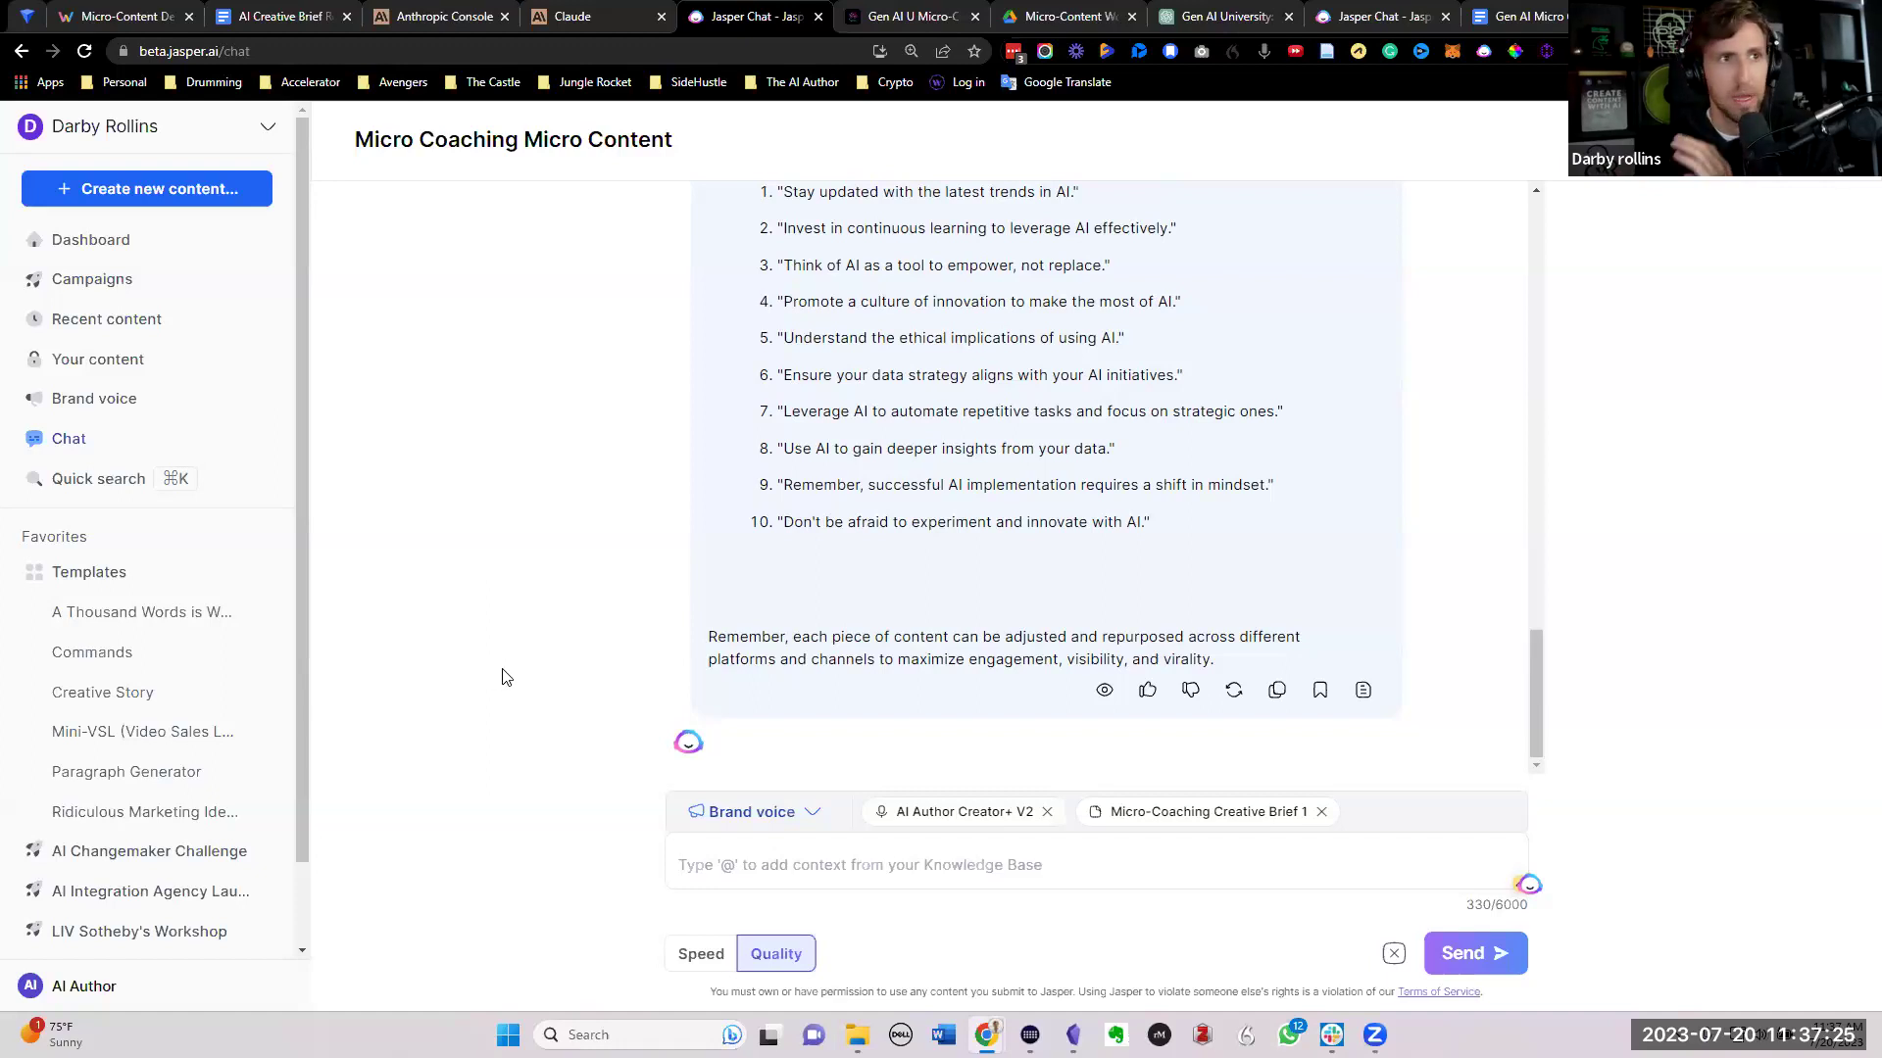
{"action": "scroll", "coordinate": [696, 650], "scroll_direction": "up", "scroll_amount": 15}
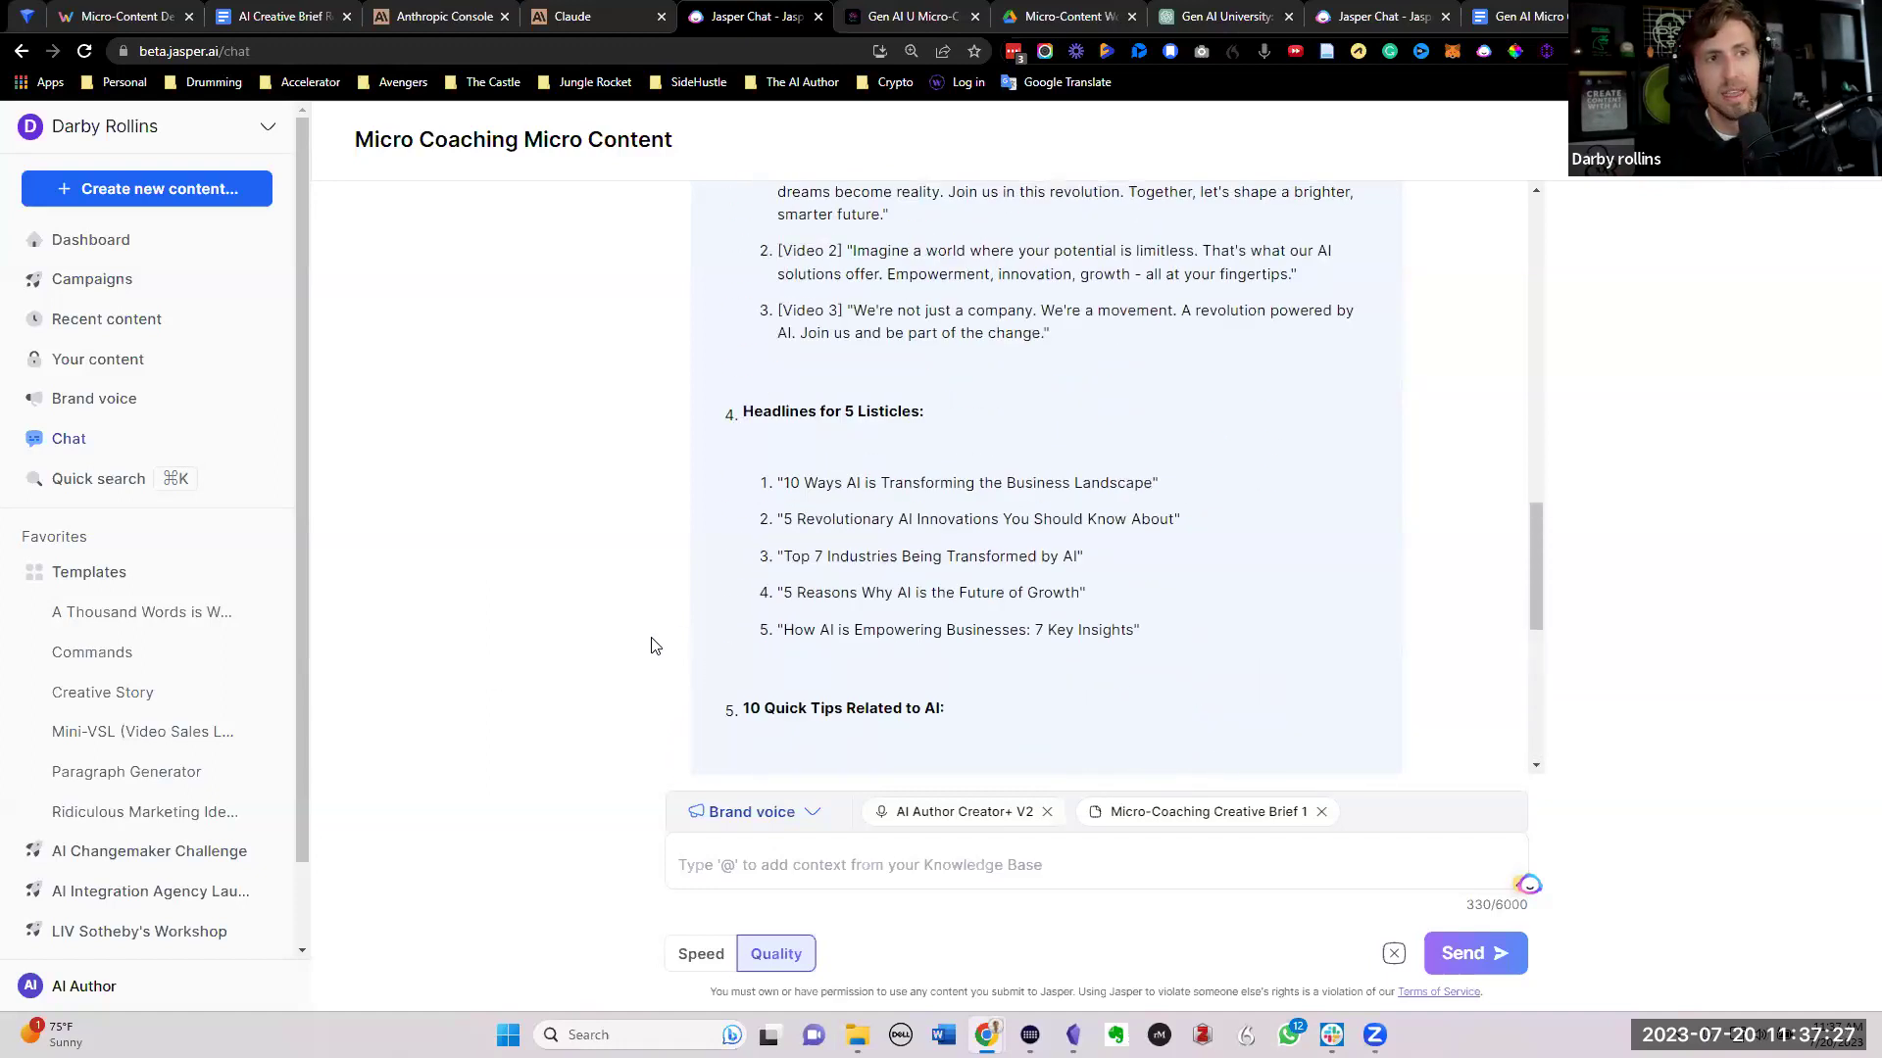
Step: Review the sent content-planner prompt and the generated quotes, captions, scripts, listicle headlines and quick tips in the Jasper chat
{"action": "scroll", "coordinate": [656, 645], "scroll_direction": "up", "scroll_amount": 10}
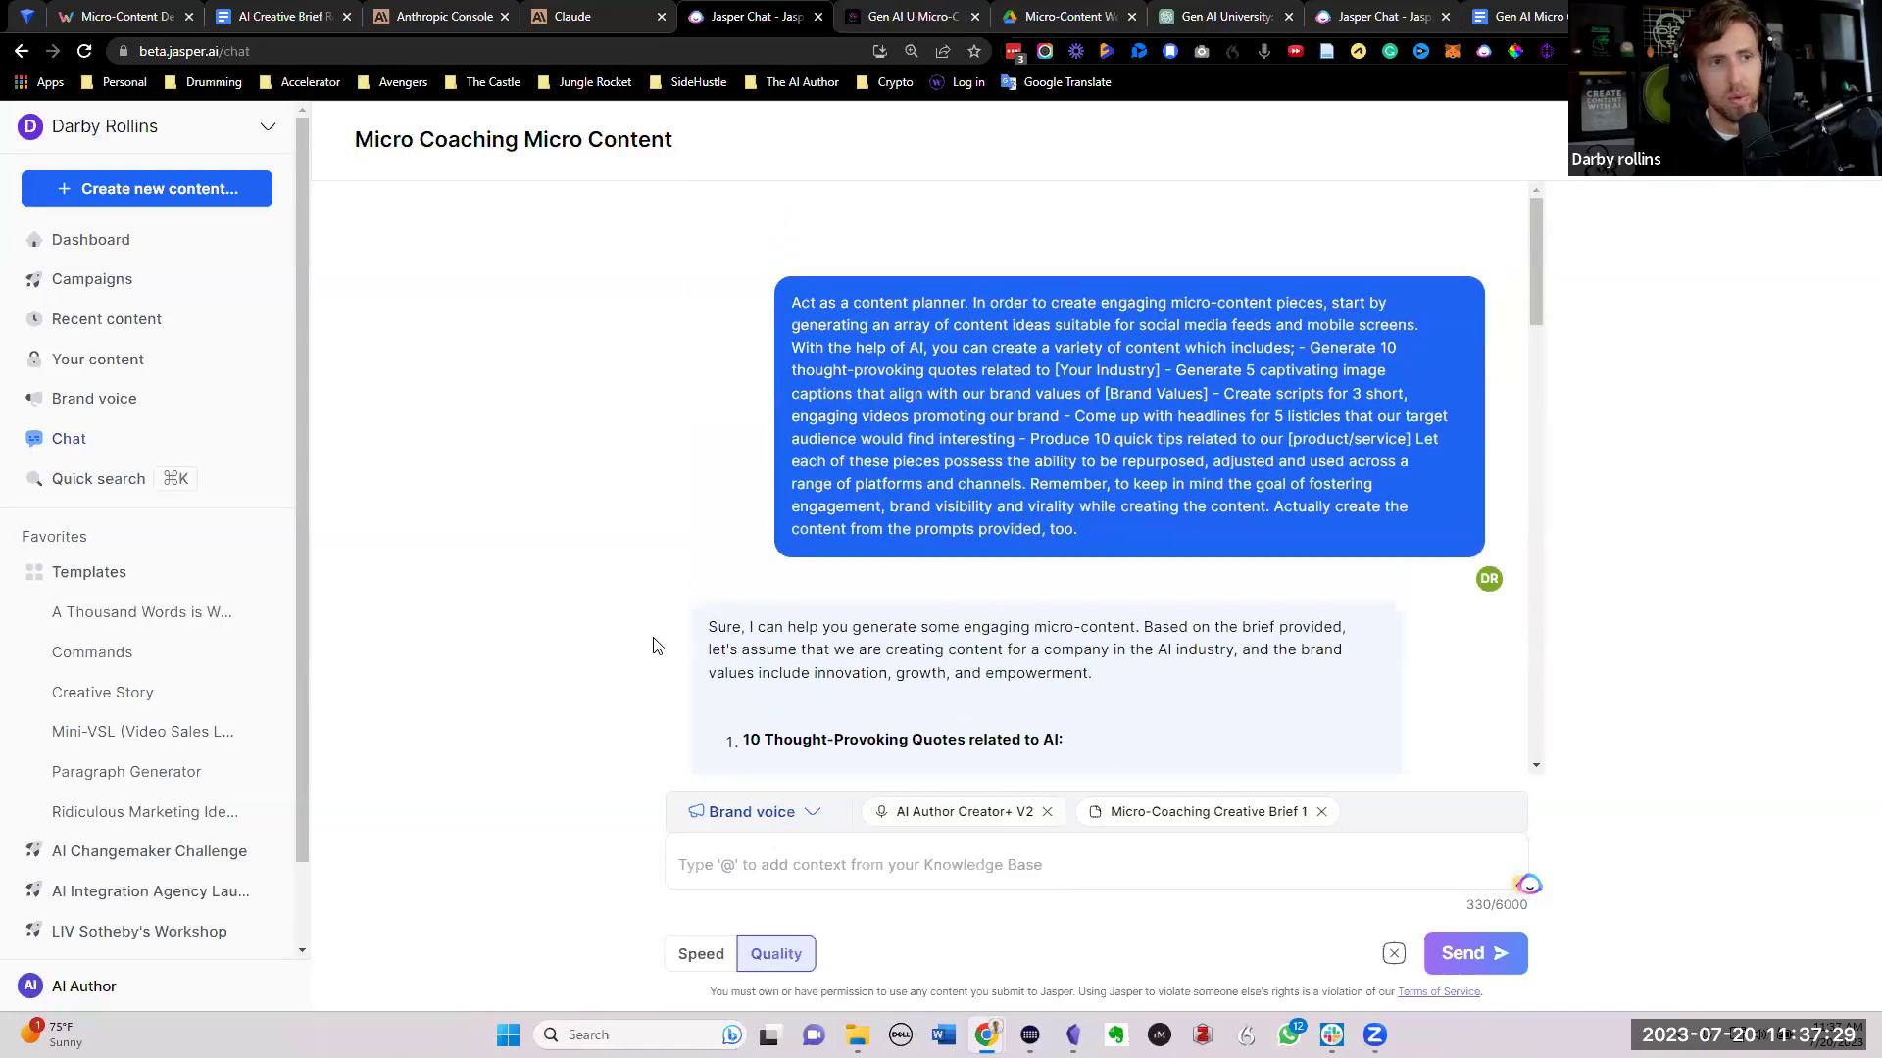
{"action": "scroll", "coordinate": [657, 646], "scroll_direction": "down", "scroll_amount": 1}
{"action": "scroll", "coordinate": [656, 644], "scroll_direction": "up", "scroll_amount": 2}
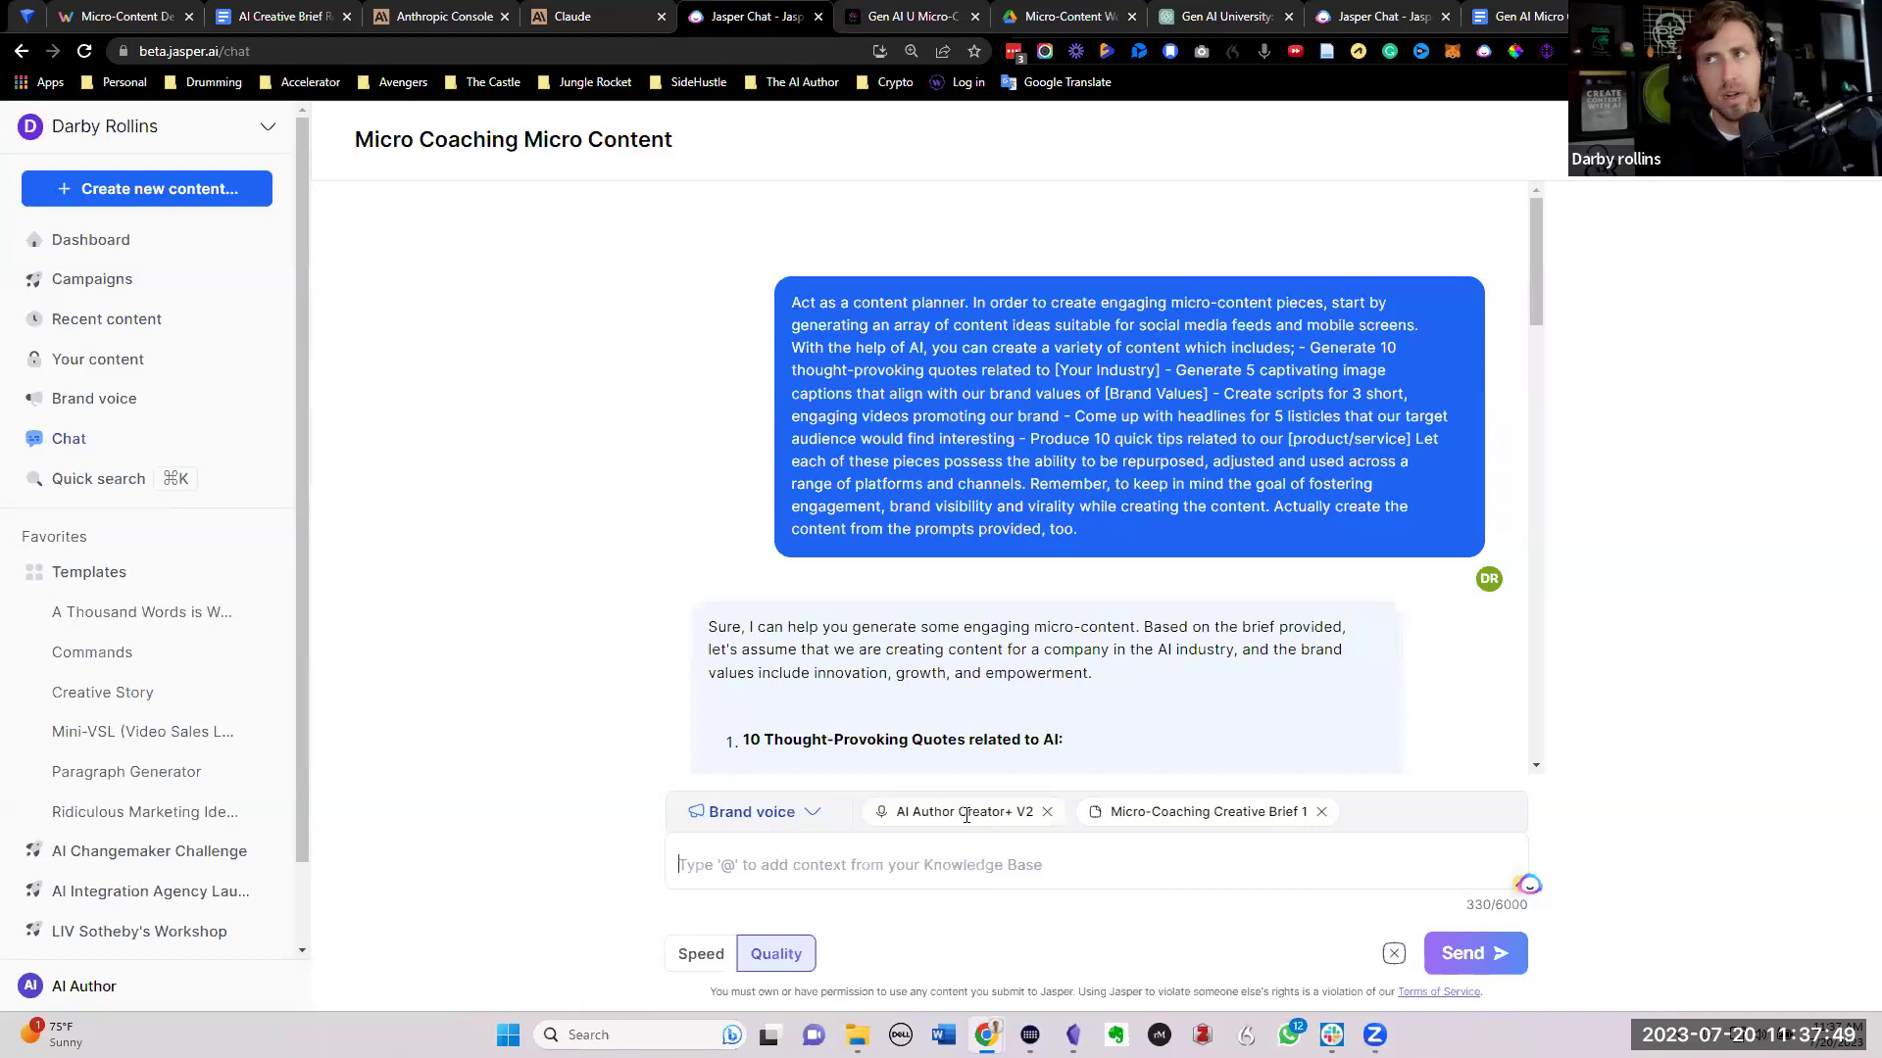
{"action": "scroll", "coordinate": [991, 666], "scroll_direction": "down", "scroll_amount": 2}
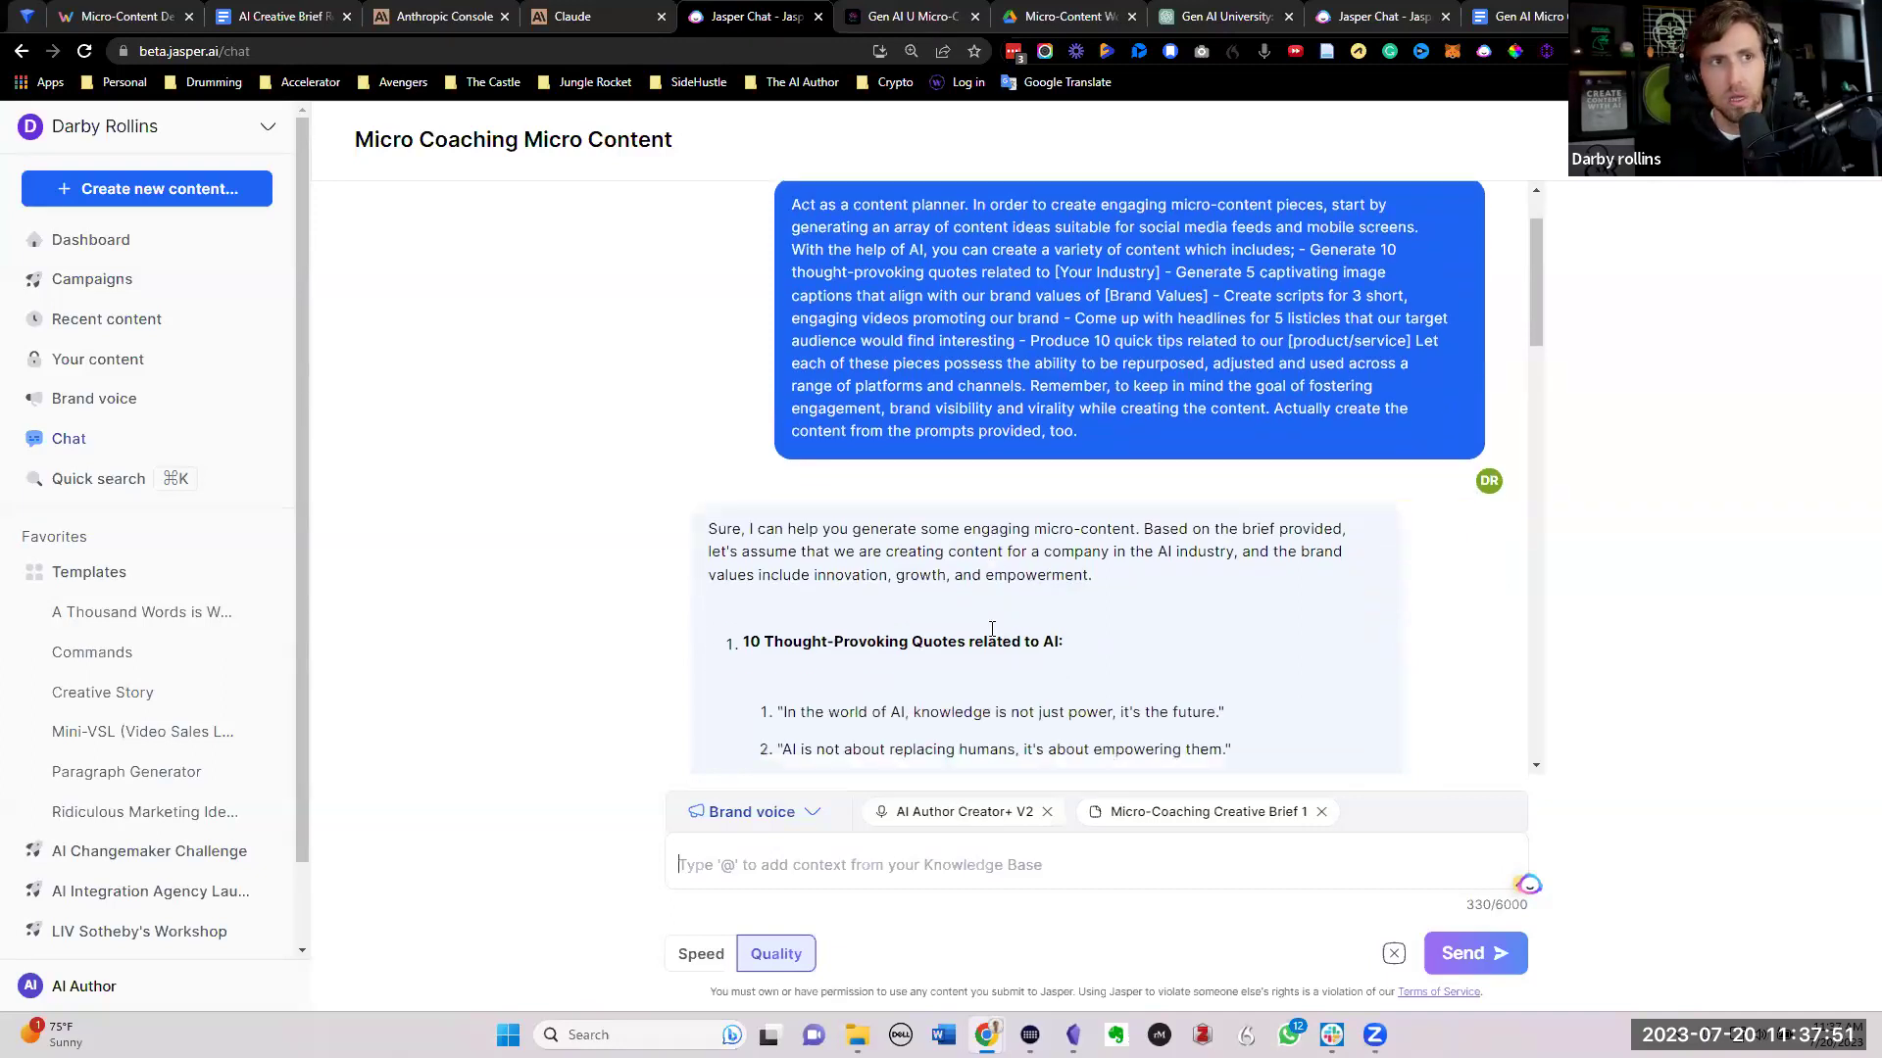
{"action": "scroll", "coordinate": [992, 629], "scroll_direction": "down", "scroll_amount": 1}
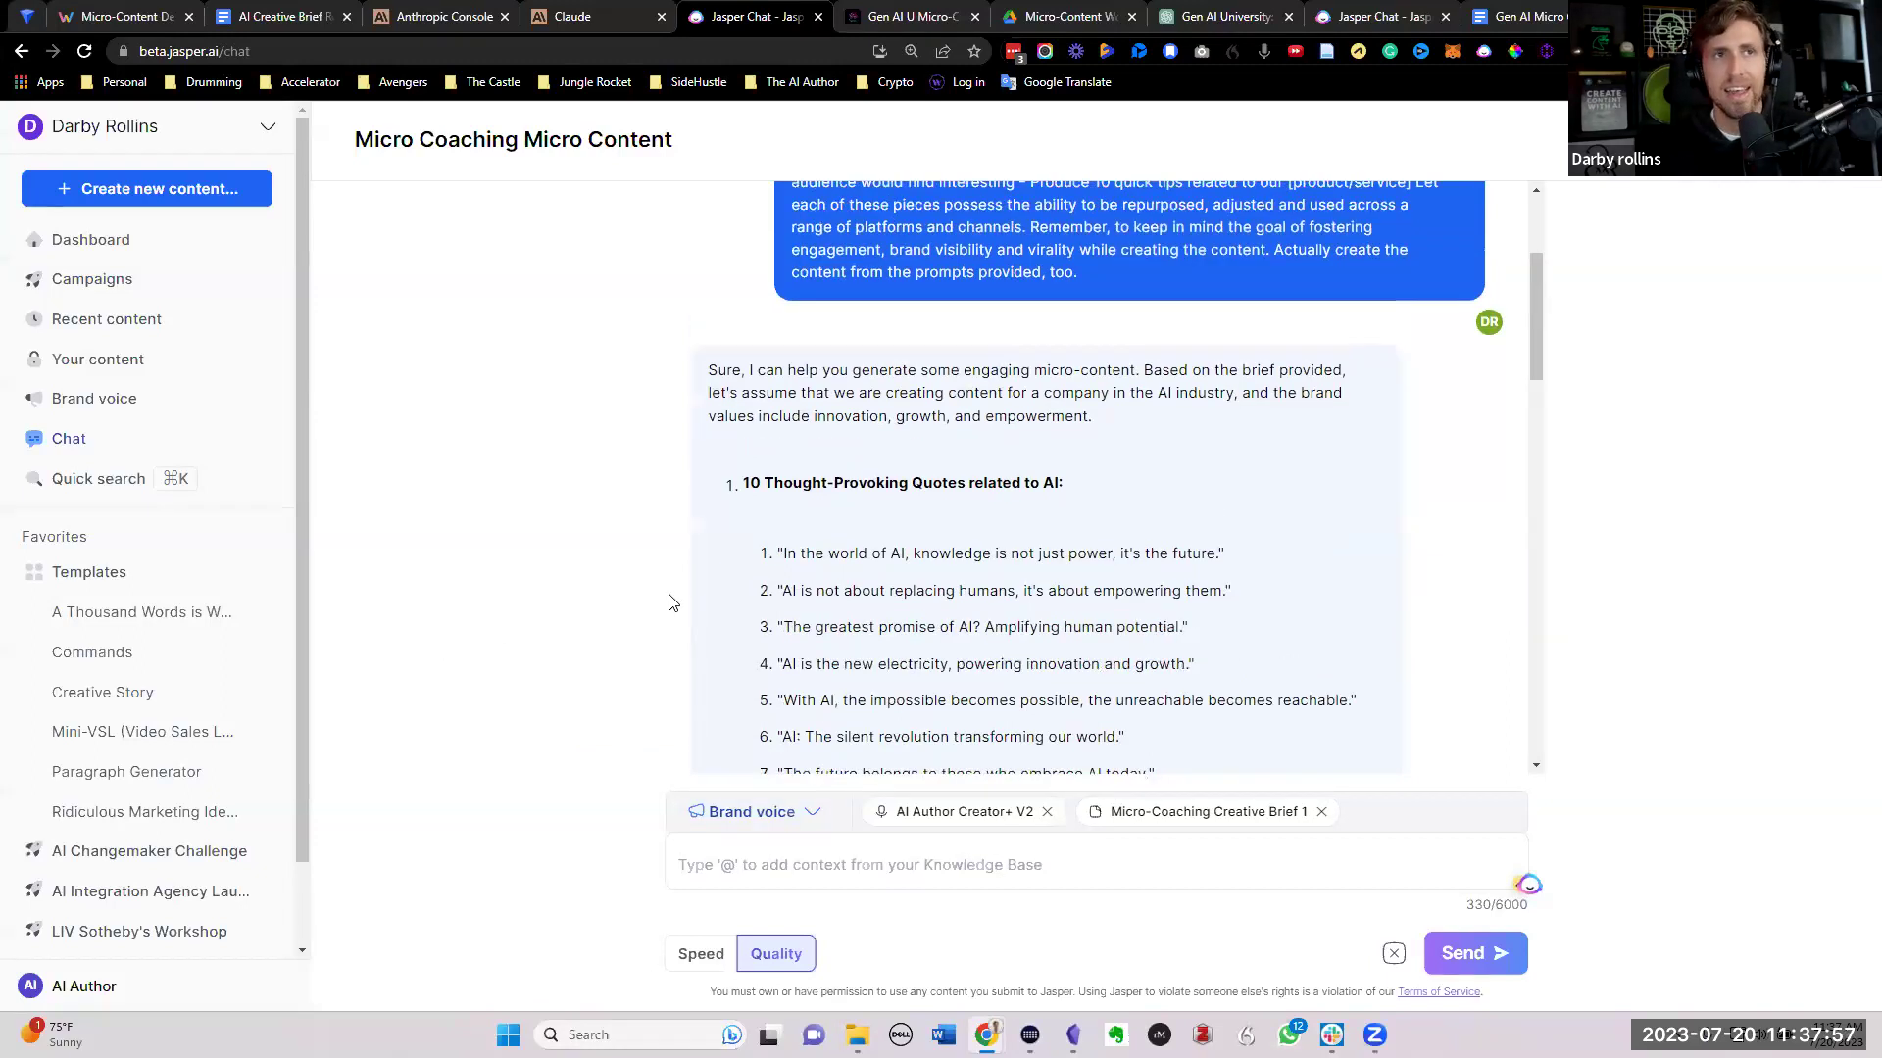
{"action": "scroll", "coordinate": [676, 588], "scroll_direction": "up", "scroll_amount": 3}
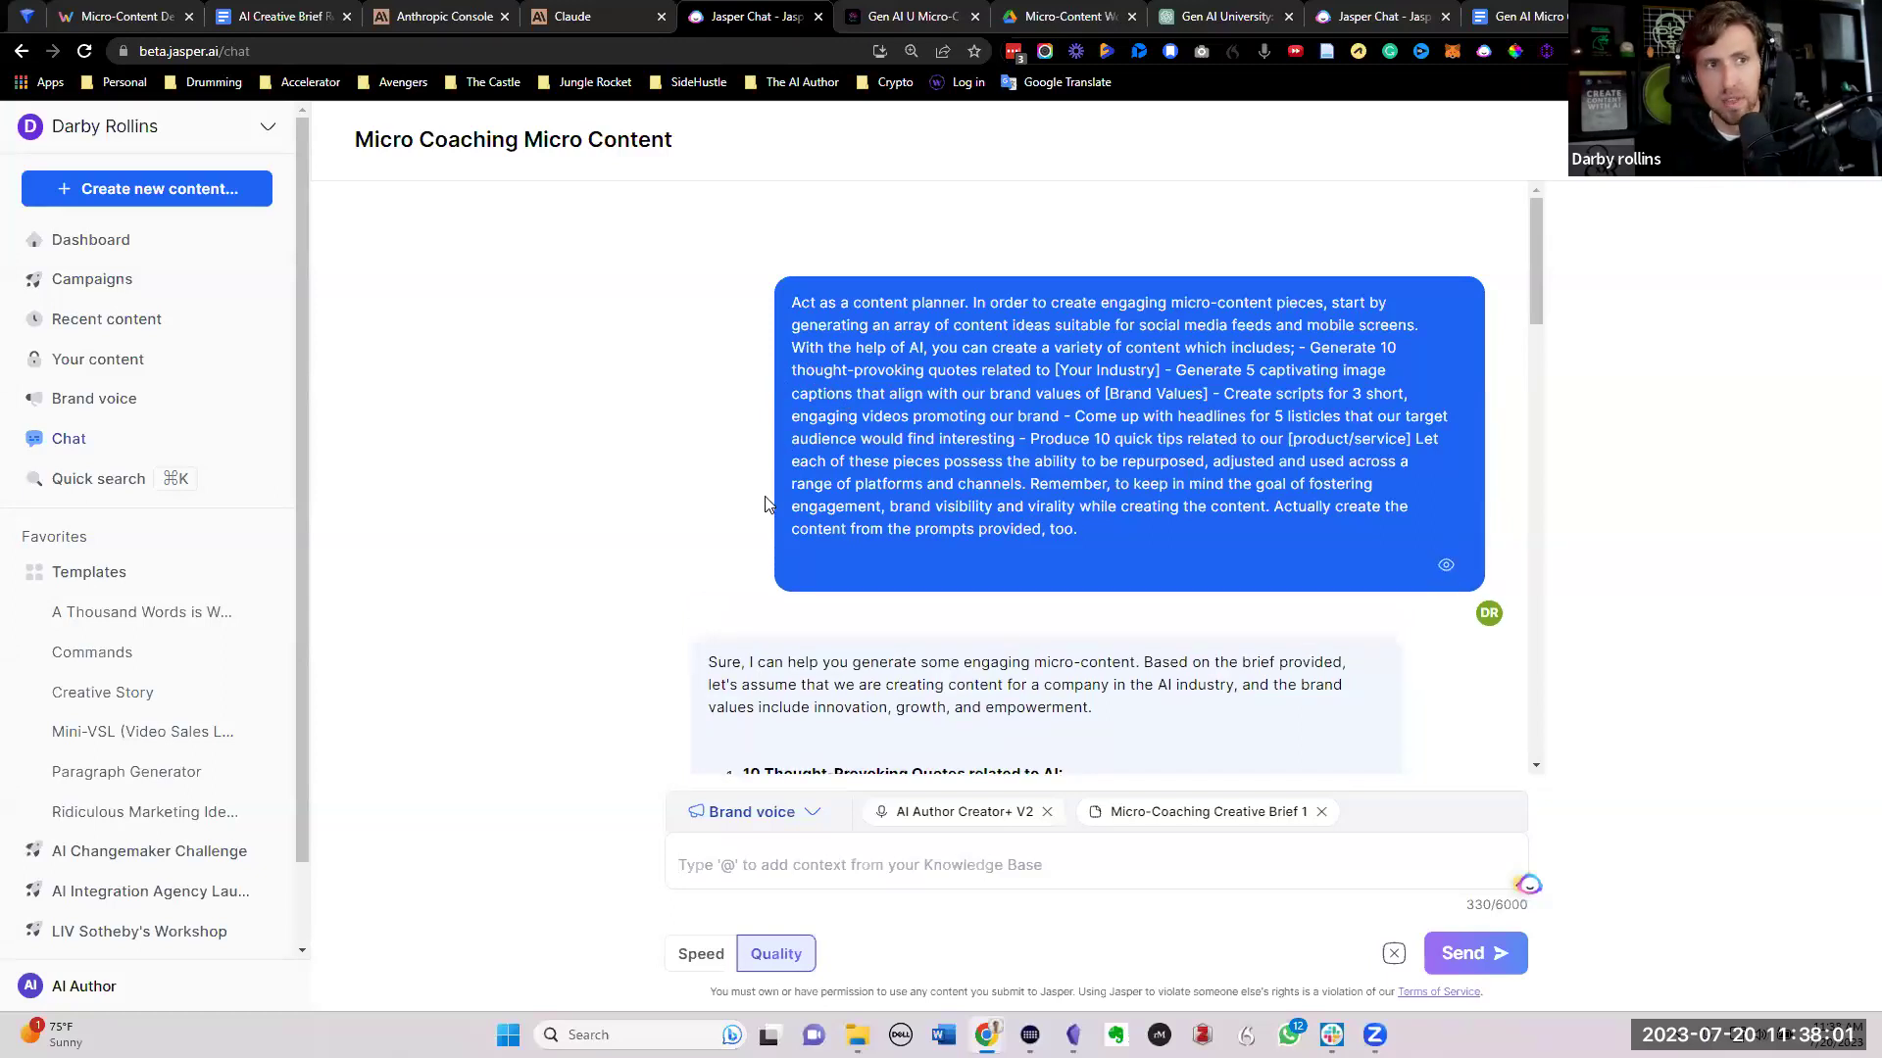
{"action": "scroll", "coordinate": [767, 505], "scroll_direction": "down", "scroll_amount": 1}
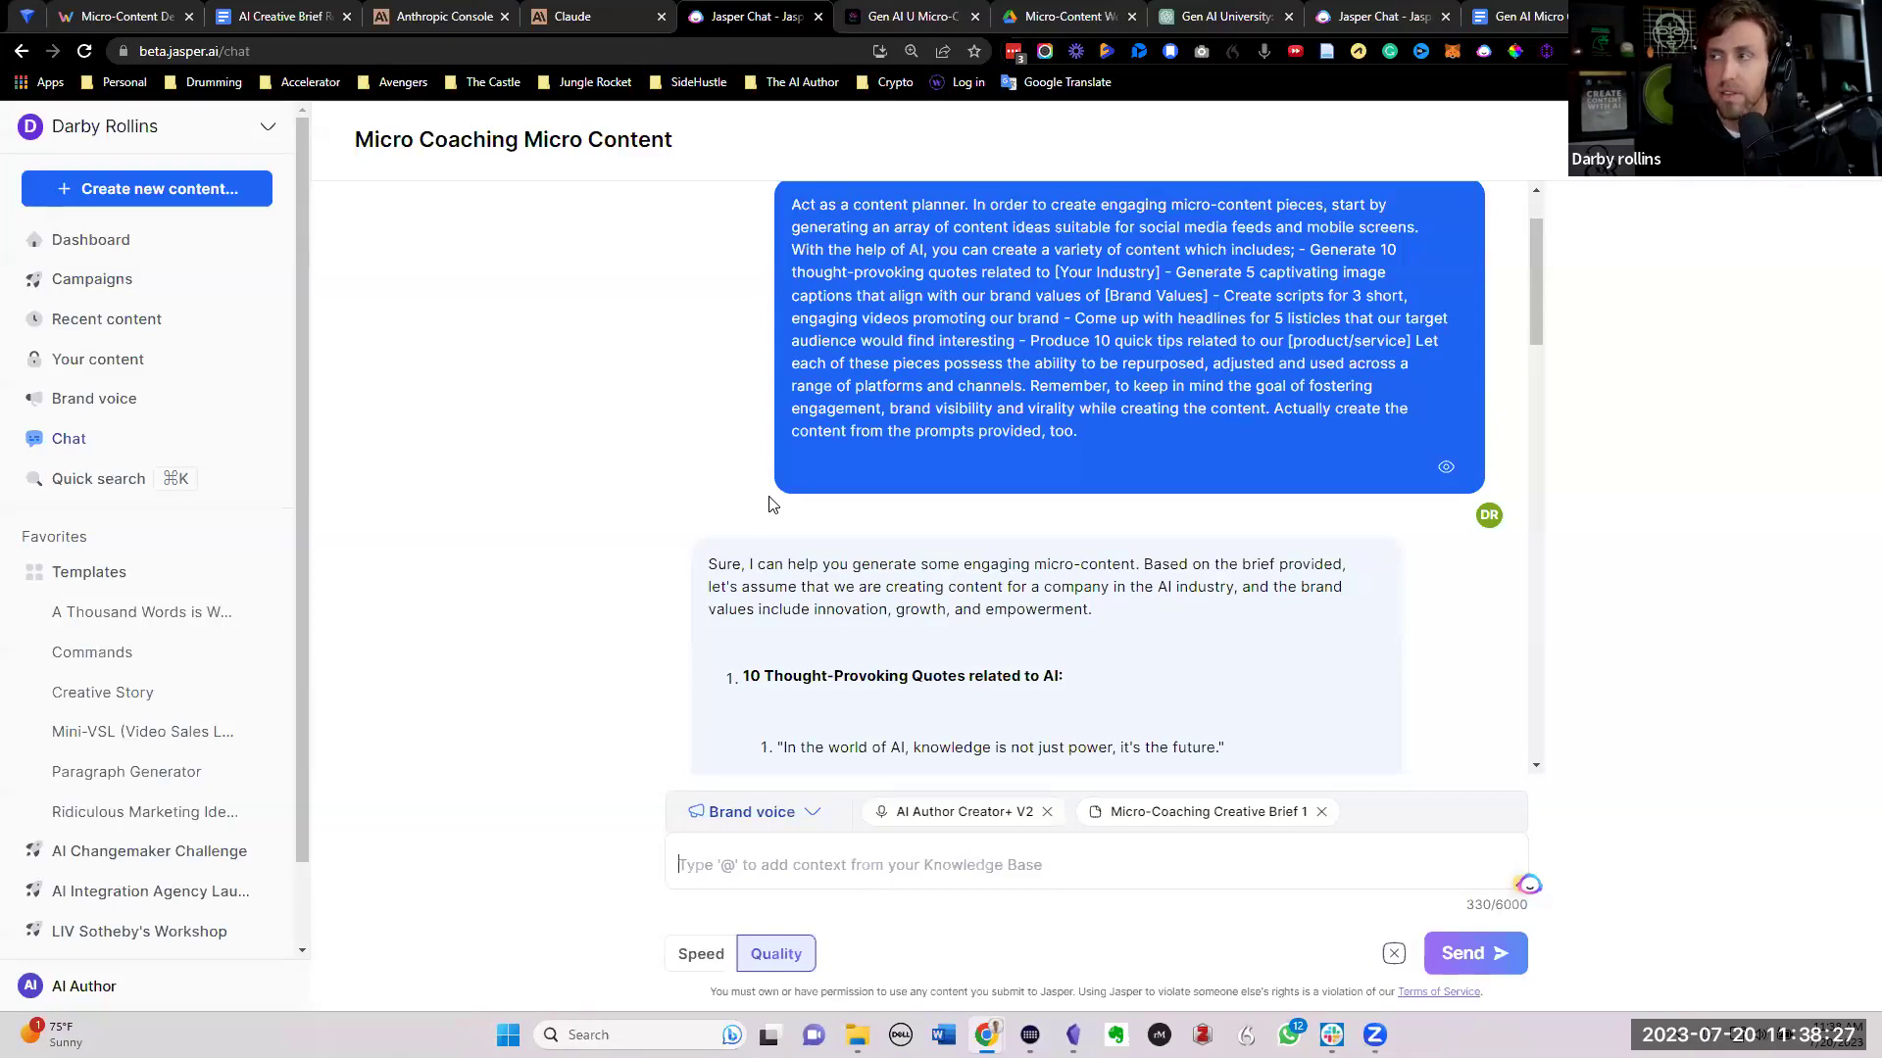
{"action": "scroll", "coordinate": [970, 482], "scroll_direction": "down", "scroll_amount": 15}
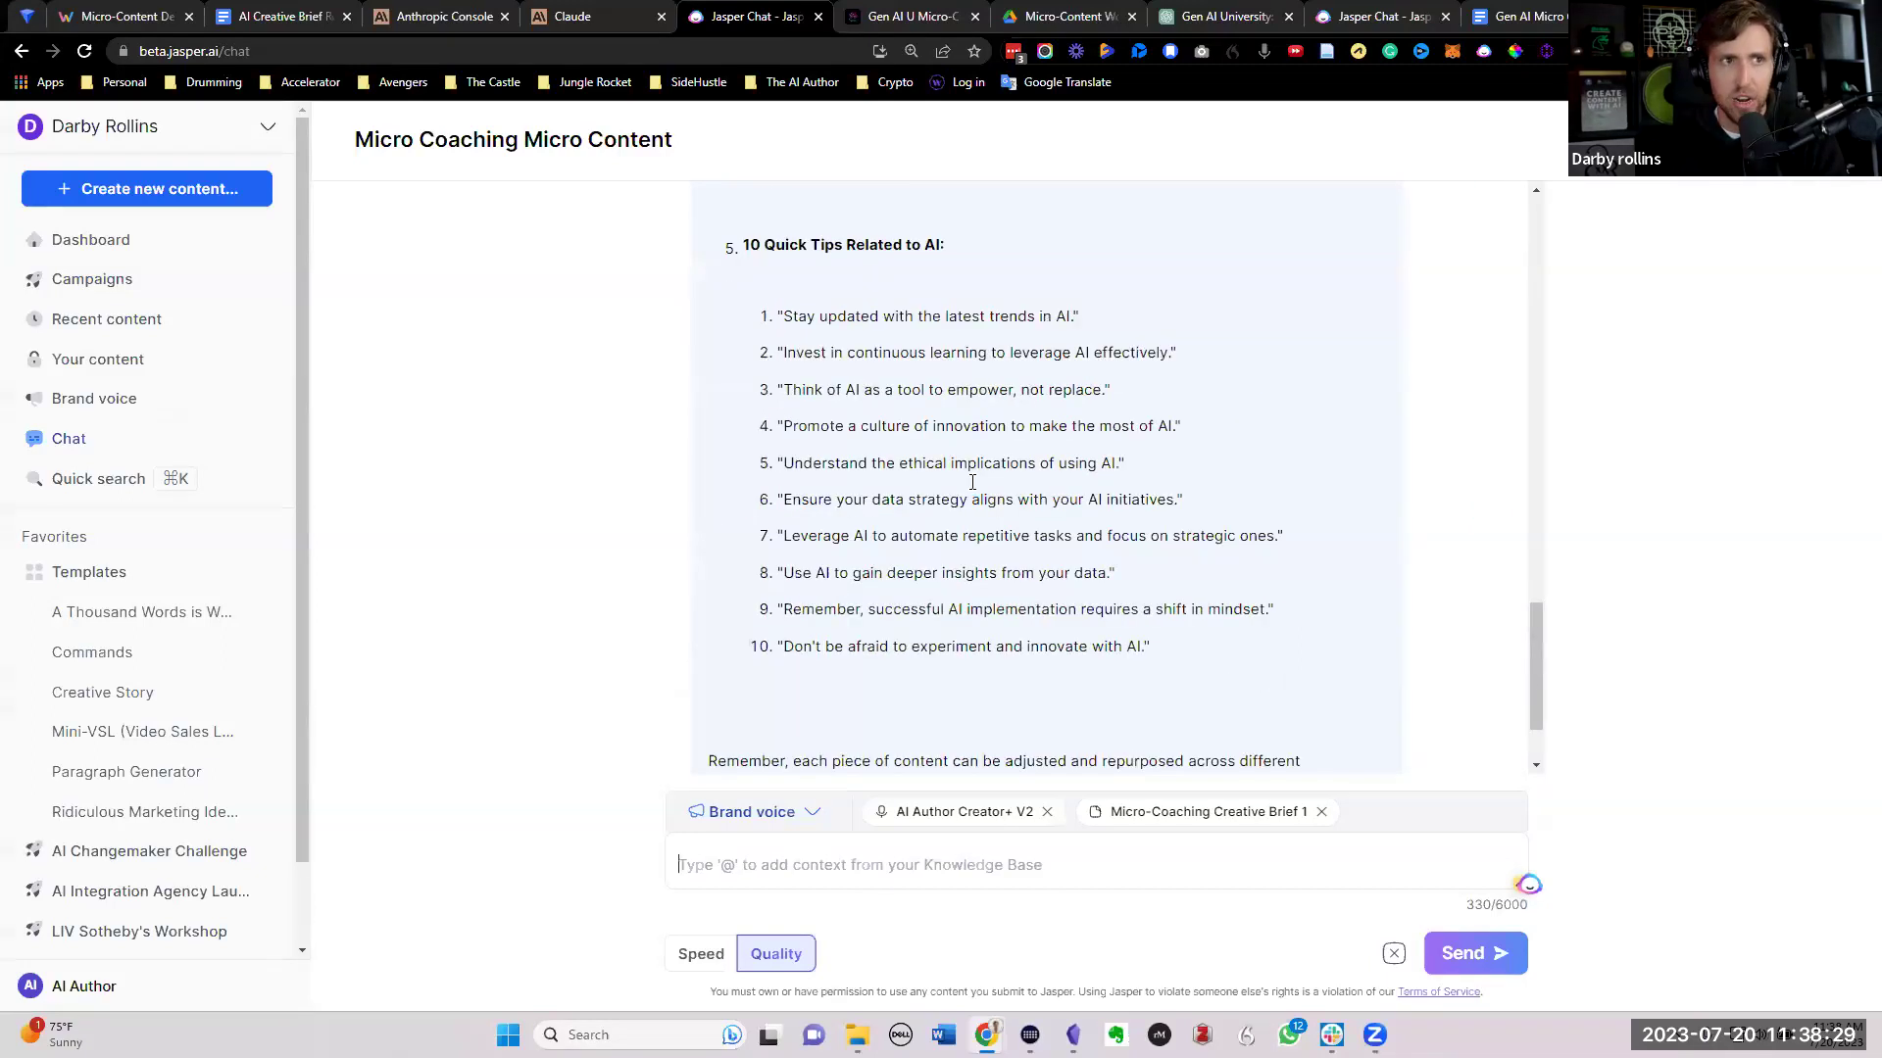
{"action": "scroll", "coordinate": [970, 482], "scroll_direction": "down", "scroll_amount": 2}
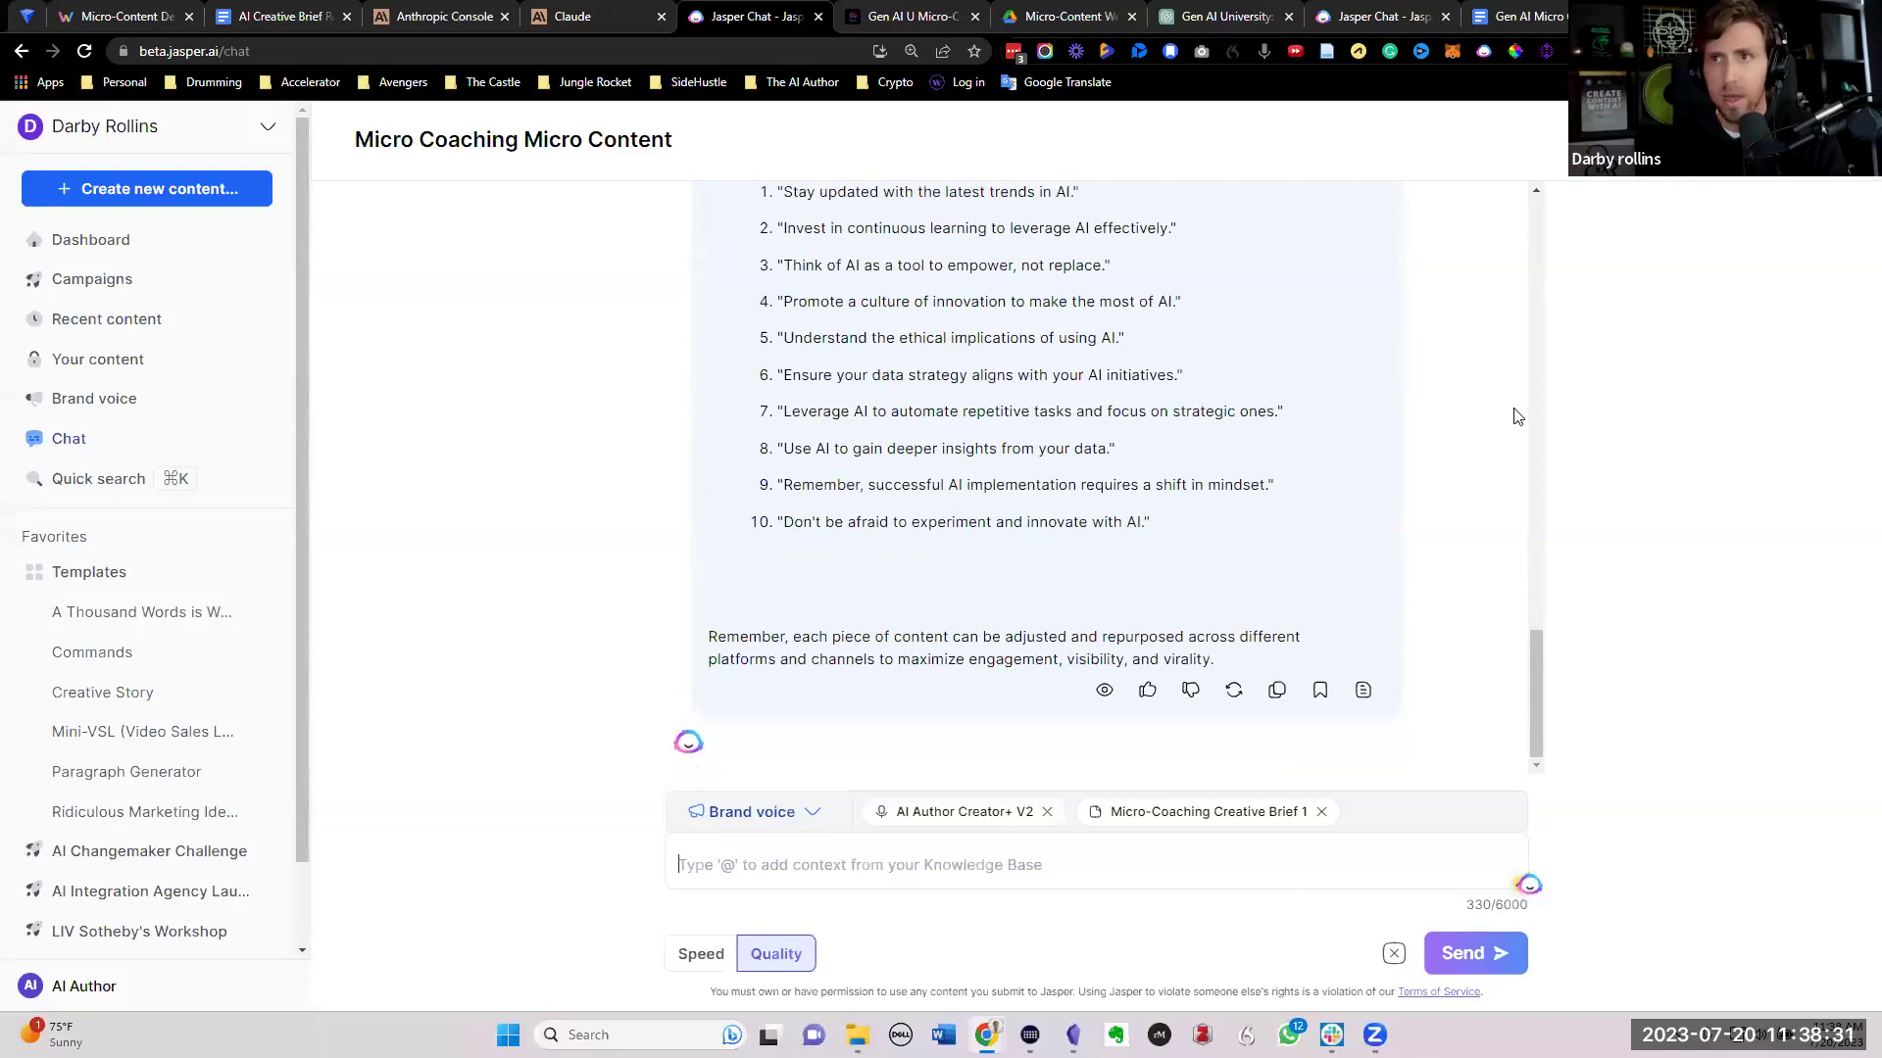
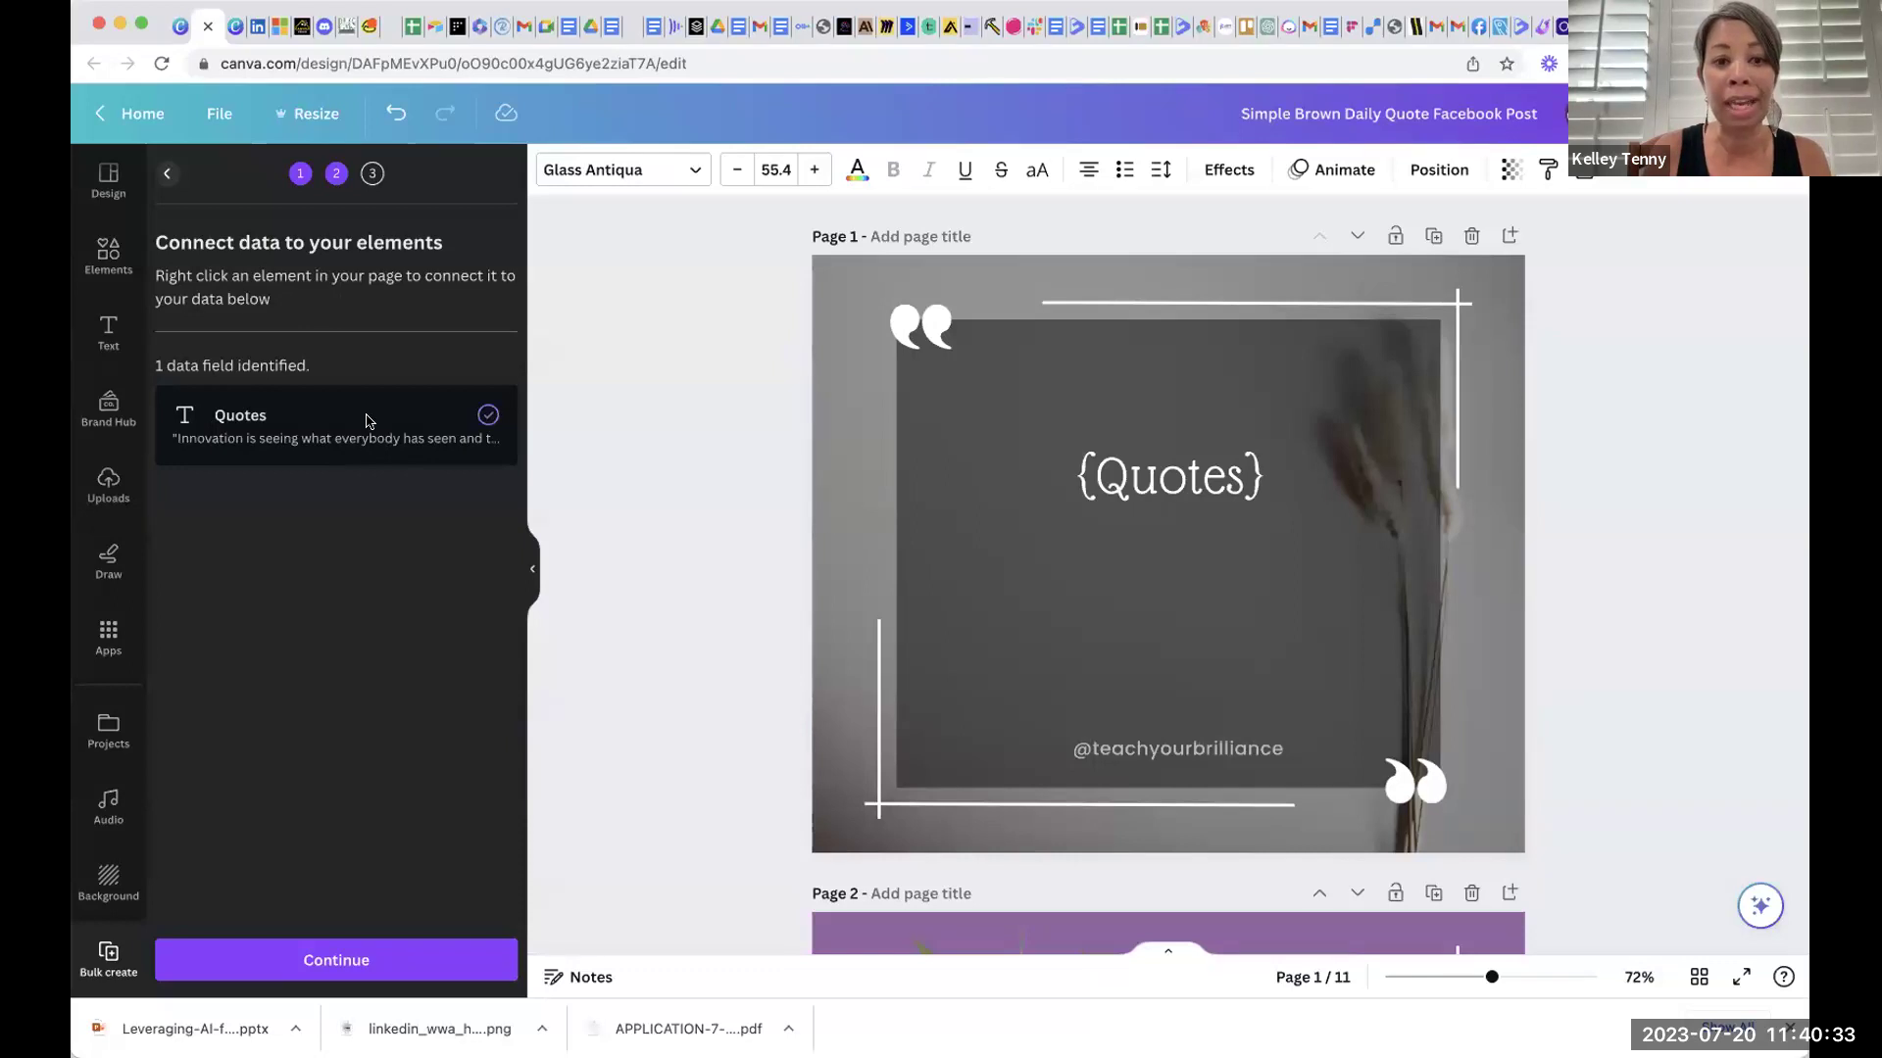
Step: Look through the pages of the Simple Brown Daily Quote Facebook Post design in Canva, examining the {Quotes} placeholder on each page
{"action": "scroll", "coordinate": [1277, 635], "scroll_direction": "down", "scroll_amount": 3}
{"action": "scroll", "coordinate": [1277, 635], "scroll_direction": "up", "scroll_amount": 3}
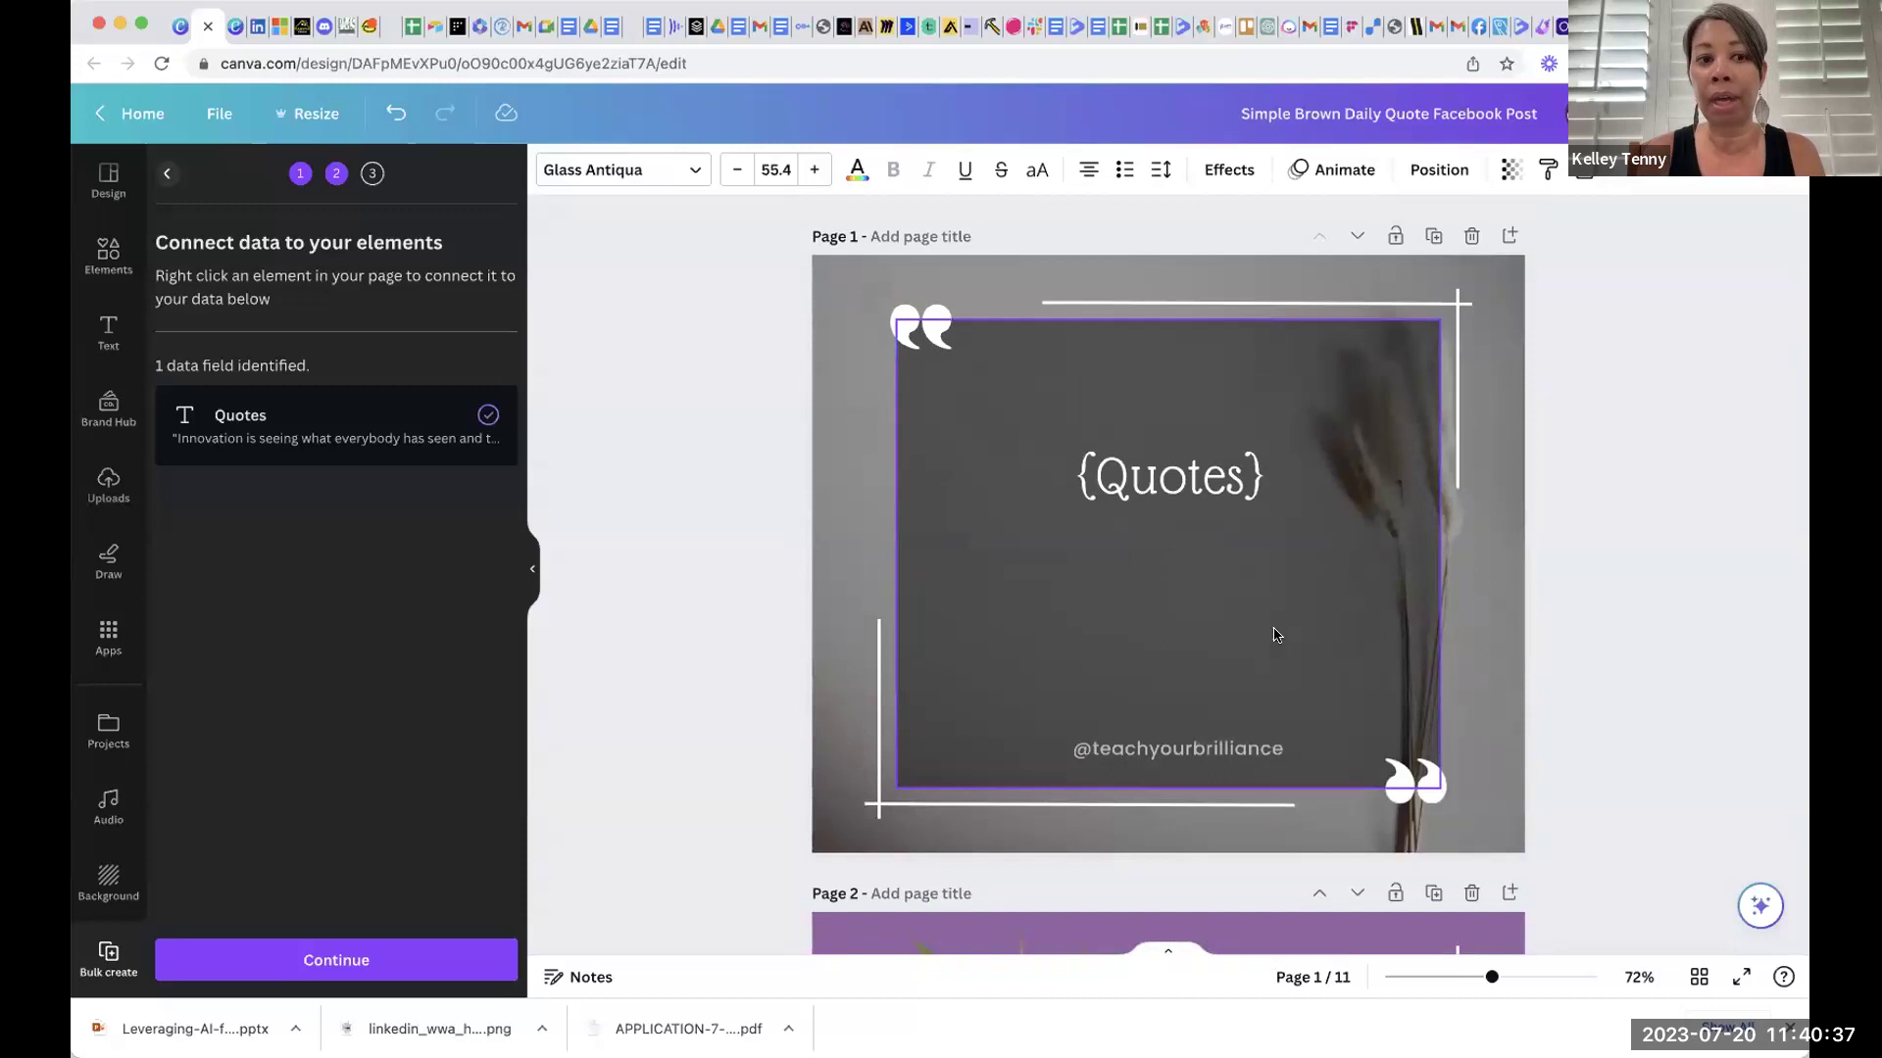
{"action": "scroll", "coordinate": [1277, 635], "scroll_direction": "down", "scroll_amount": 15}
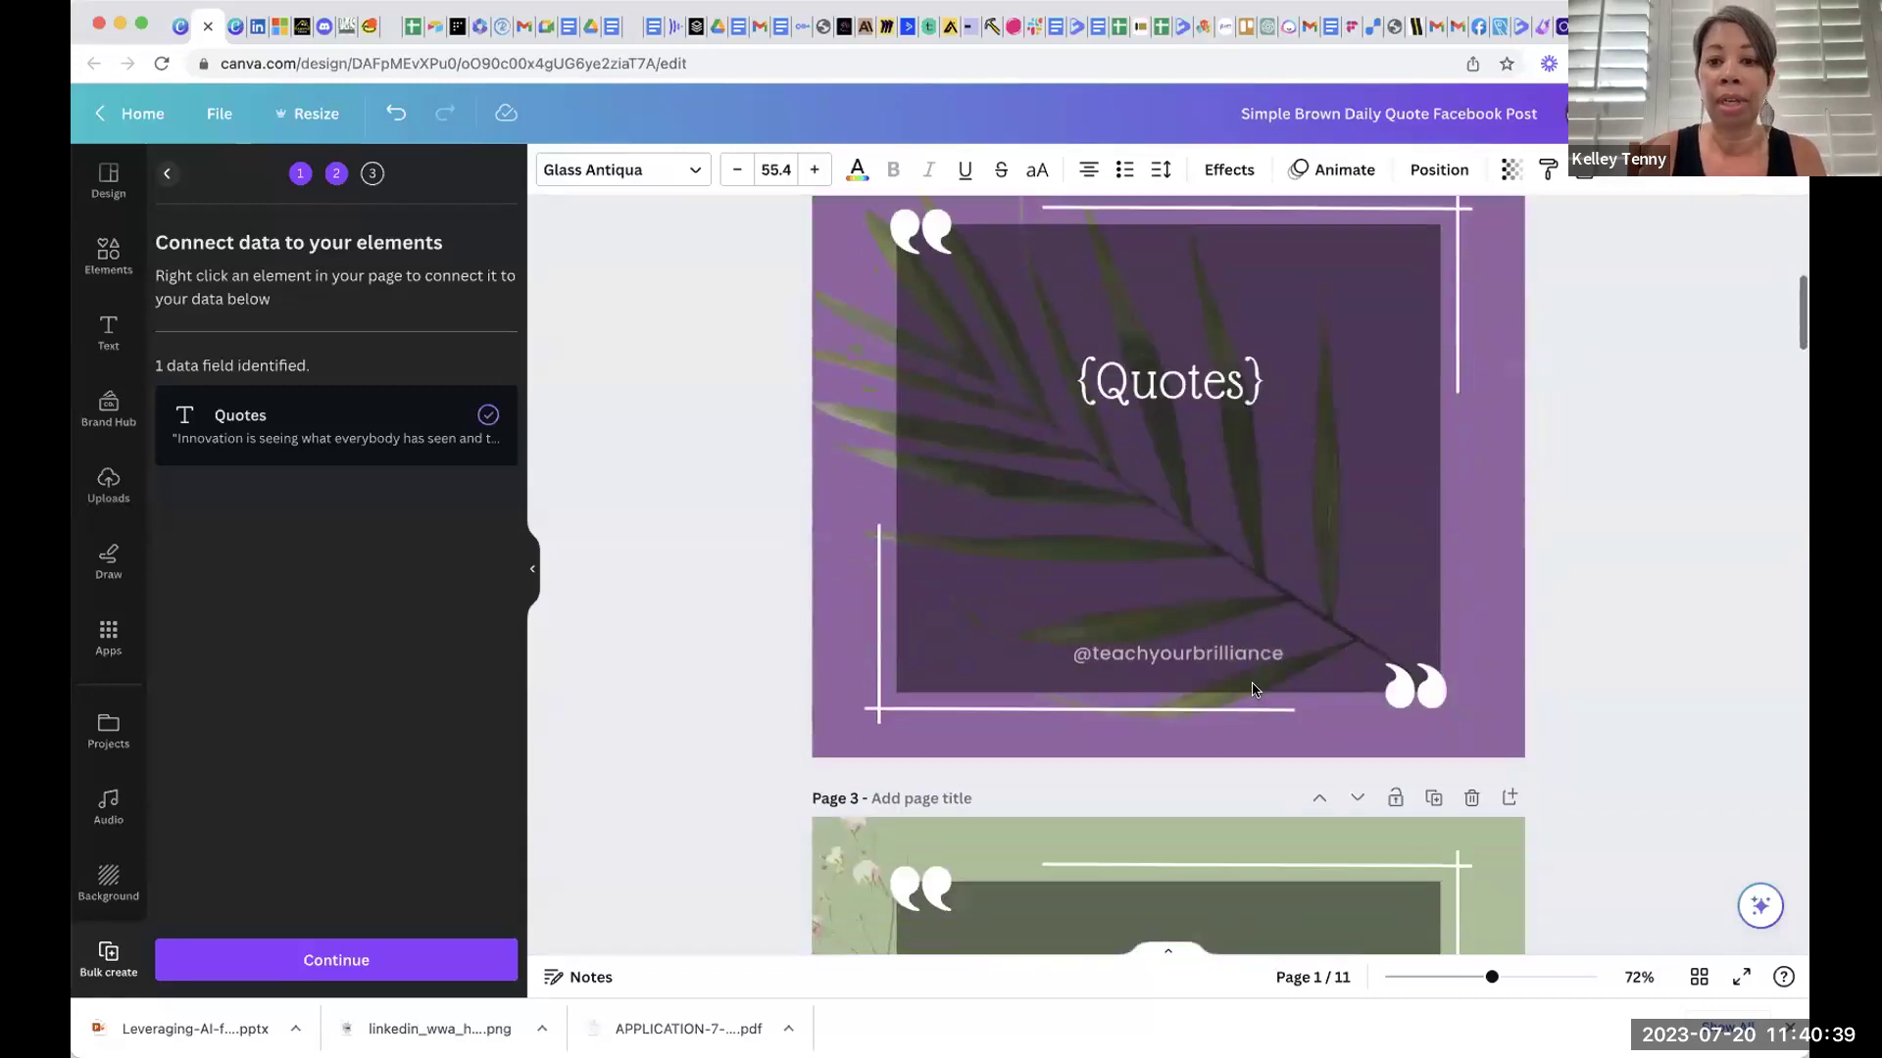
{"action": "scroll", "coordinate": [1252, 689], "scroll_direction": "down", "scroll_amount": 20}
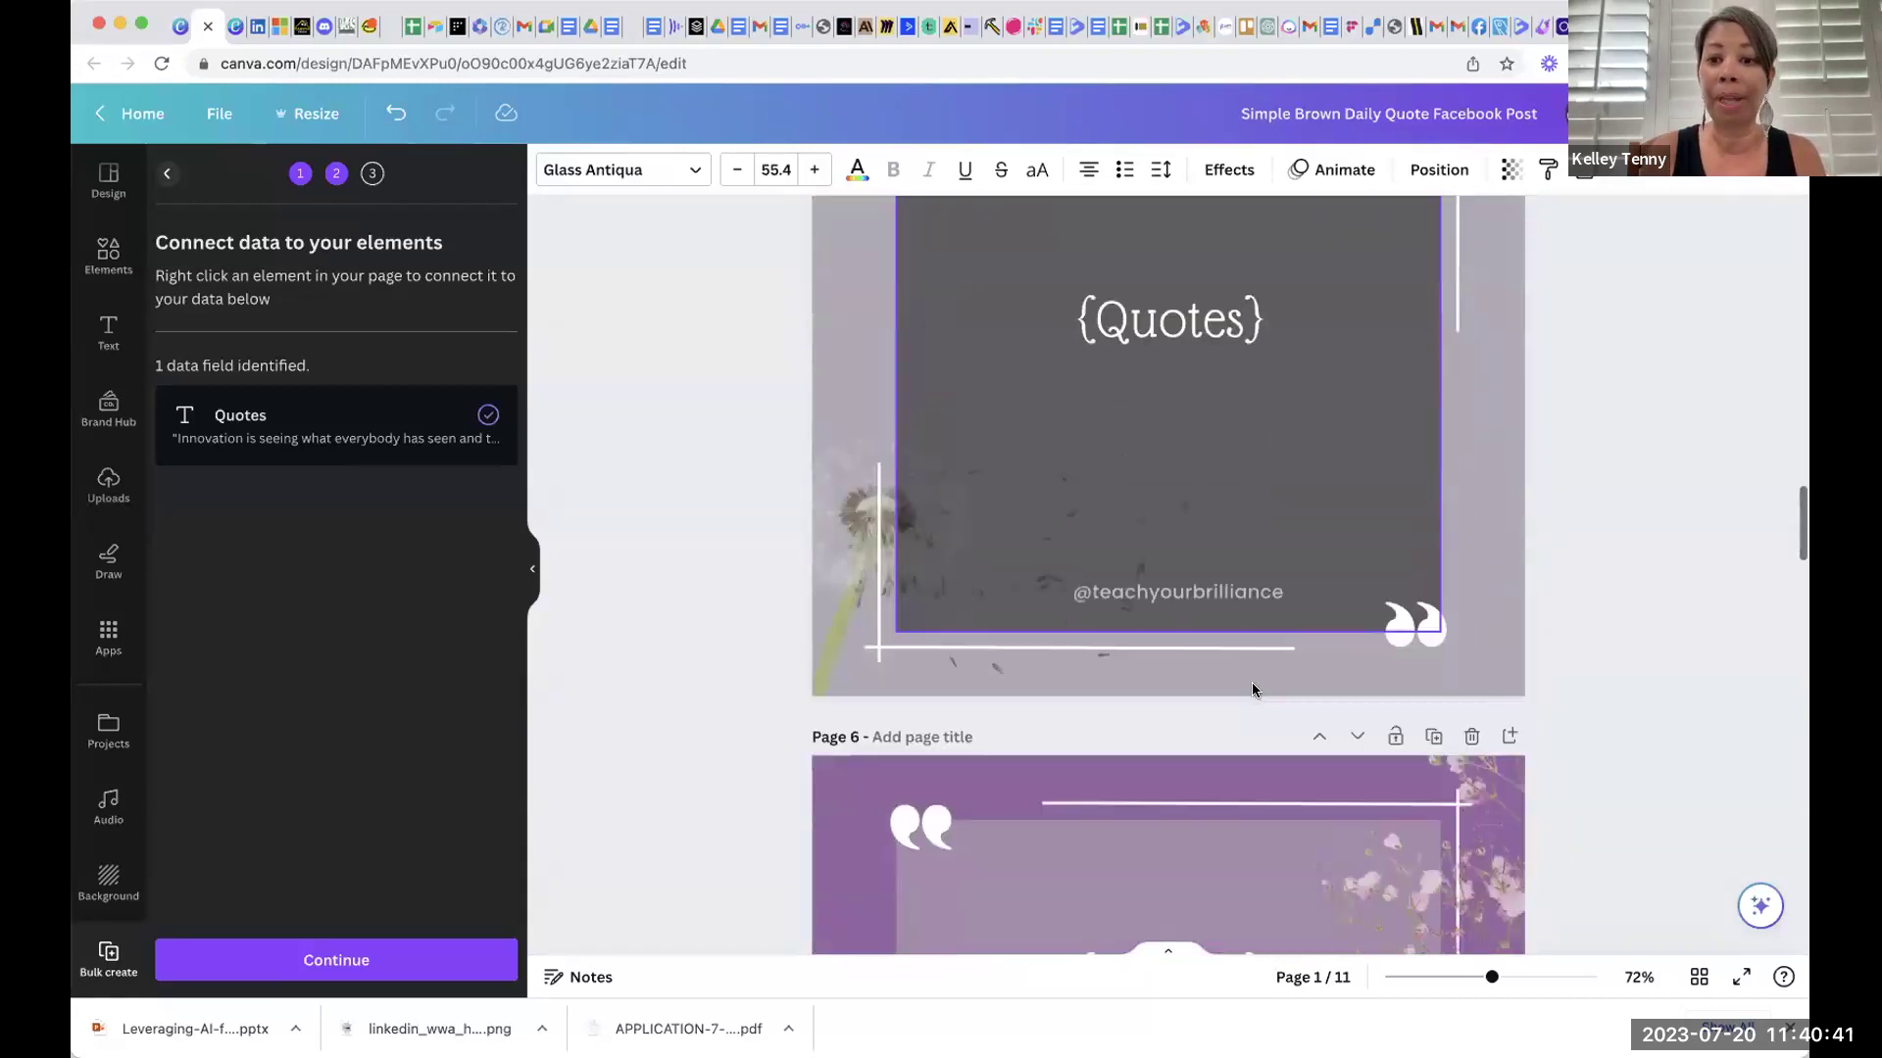
{"action": "scroll", "coordinate": [1252, 688], "scroll_direction": "down", "scroll_amount": 20}
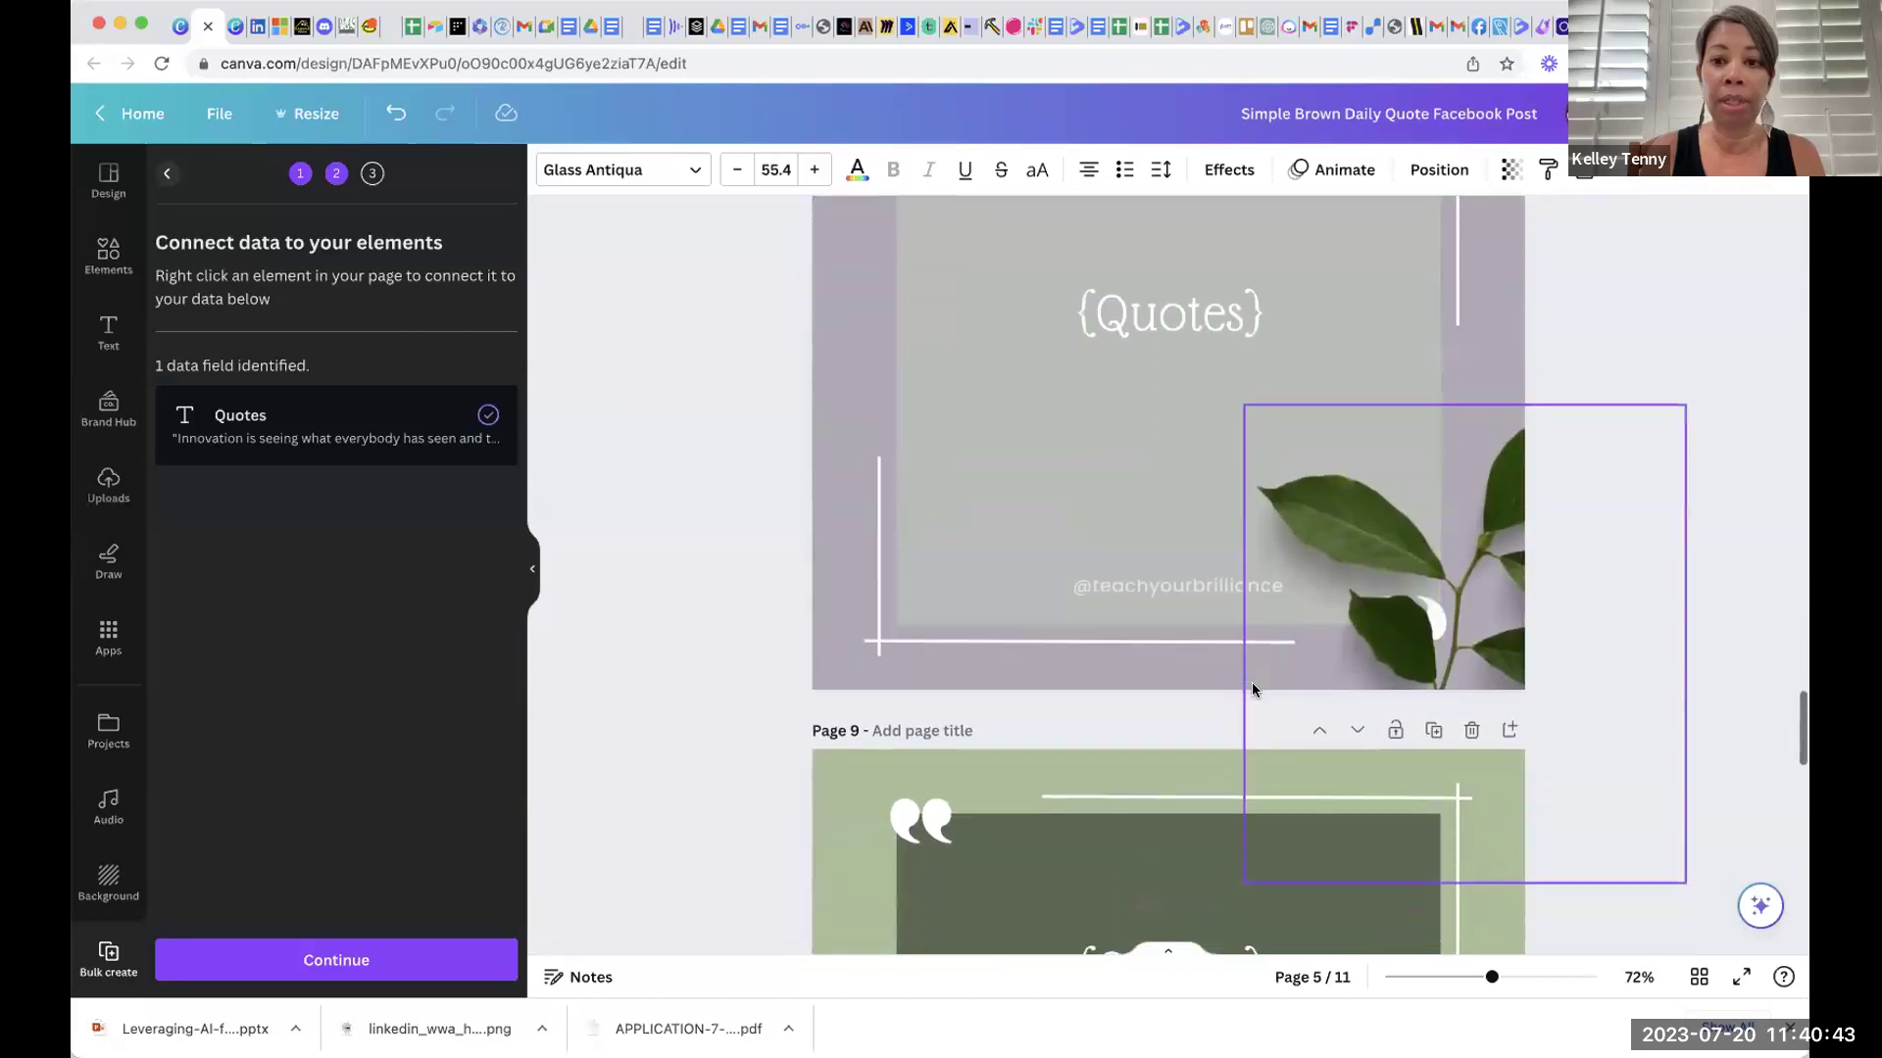
{"action": "scroll", "coordinate": [1250, 685], "scroll_direction": "down", "scroll_amount": 8}
{"action": "scroll", "coordinate": [1113, 534], "scroll_direction": "up", "scroll_amount": 5}
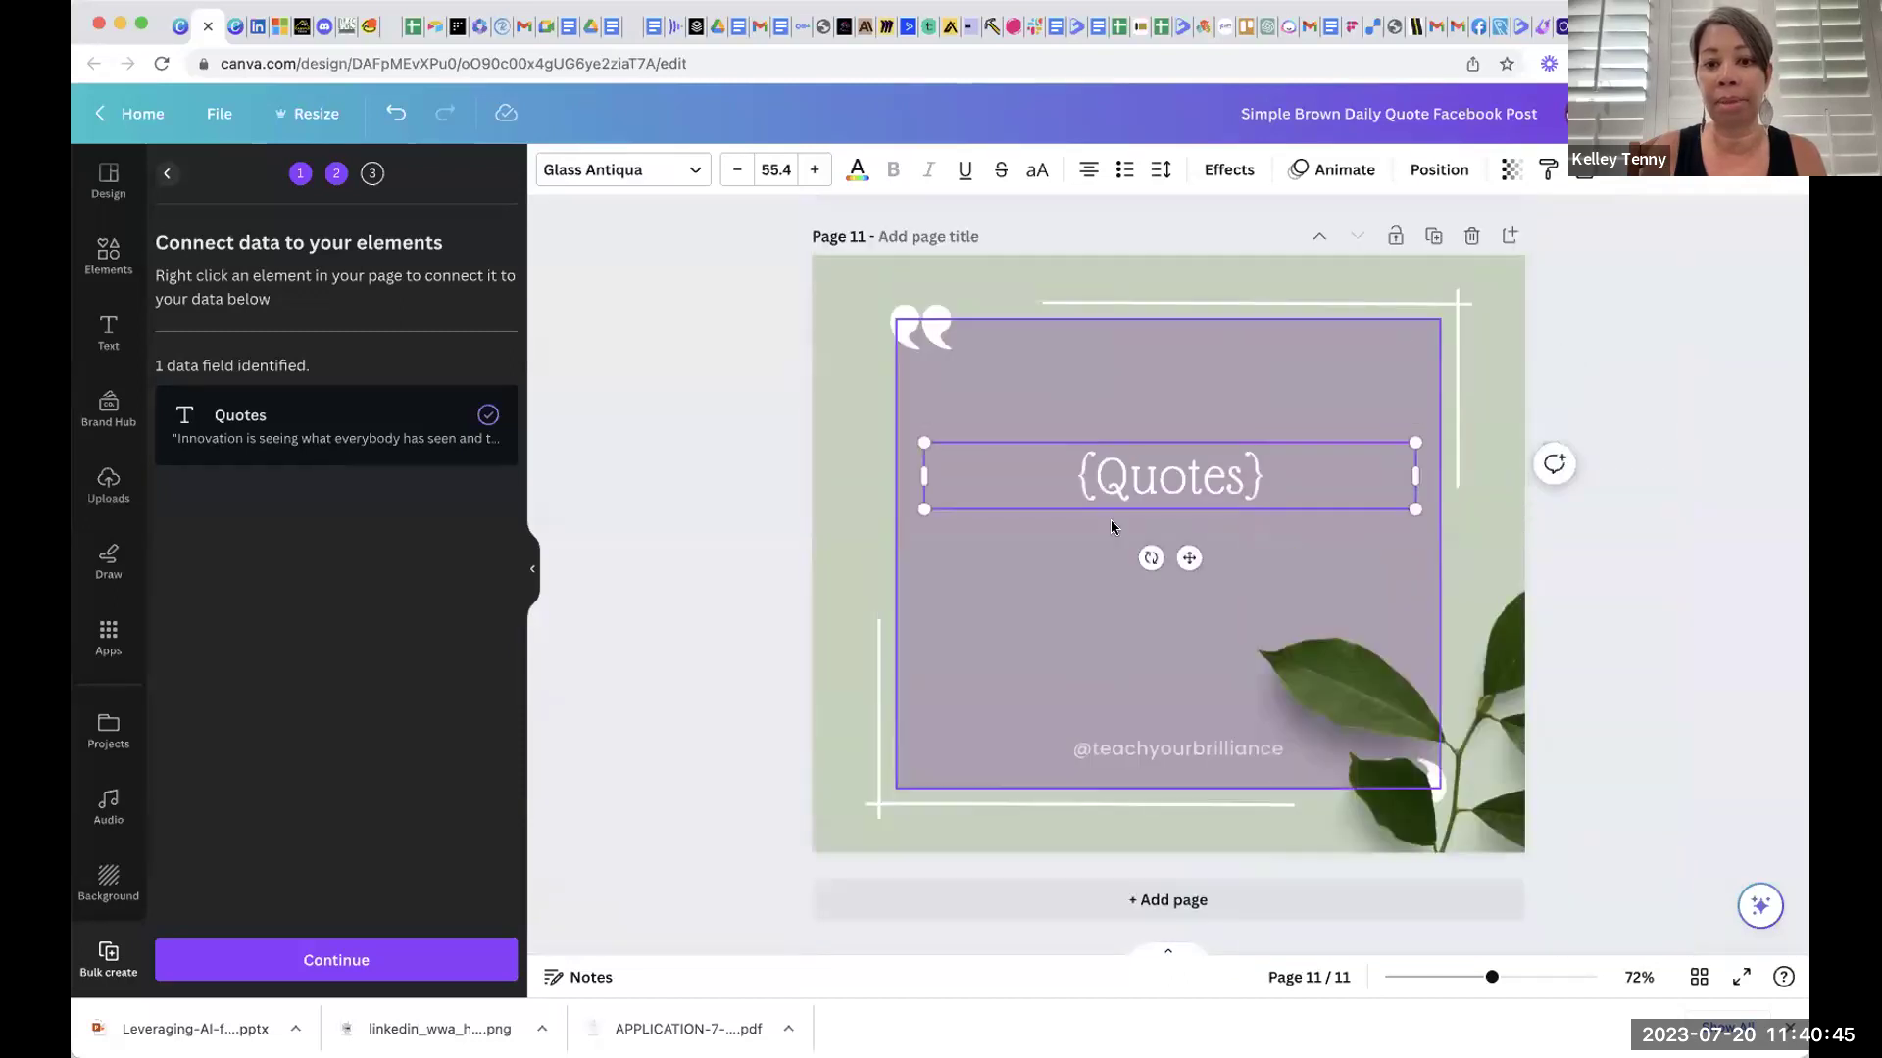
{"action": "scroll", "coordinate": [1090, 487], "scroll_direction": "up", "scroll_amount": 20}
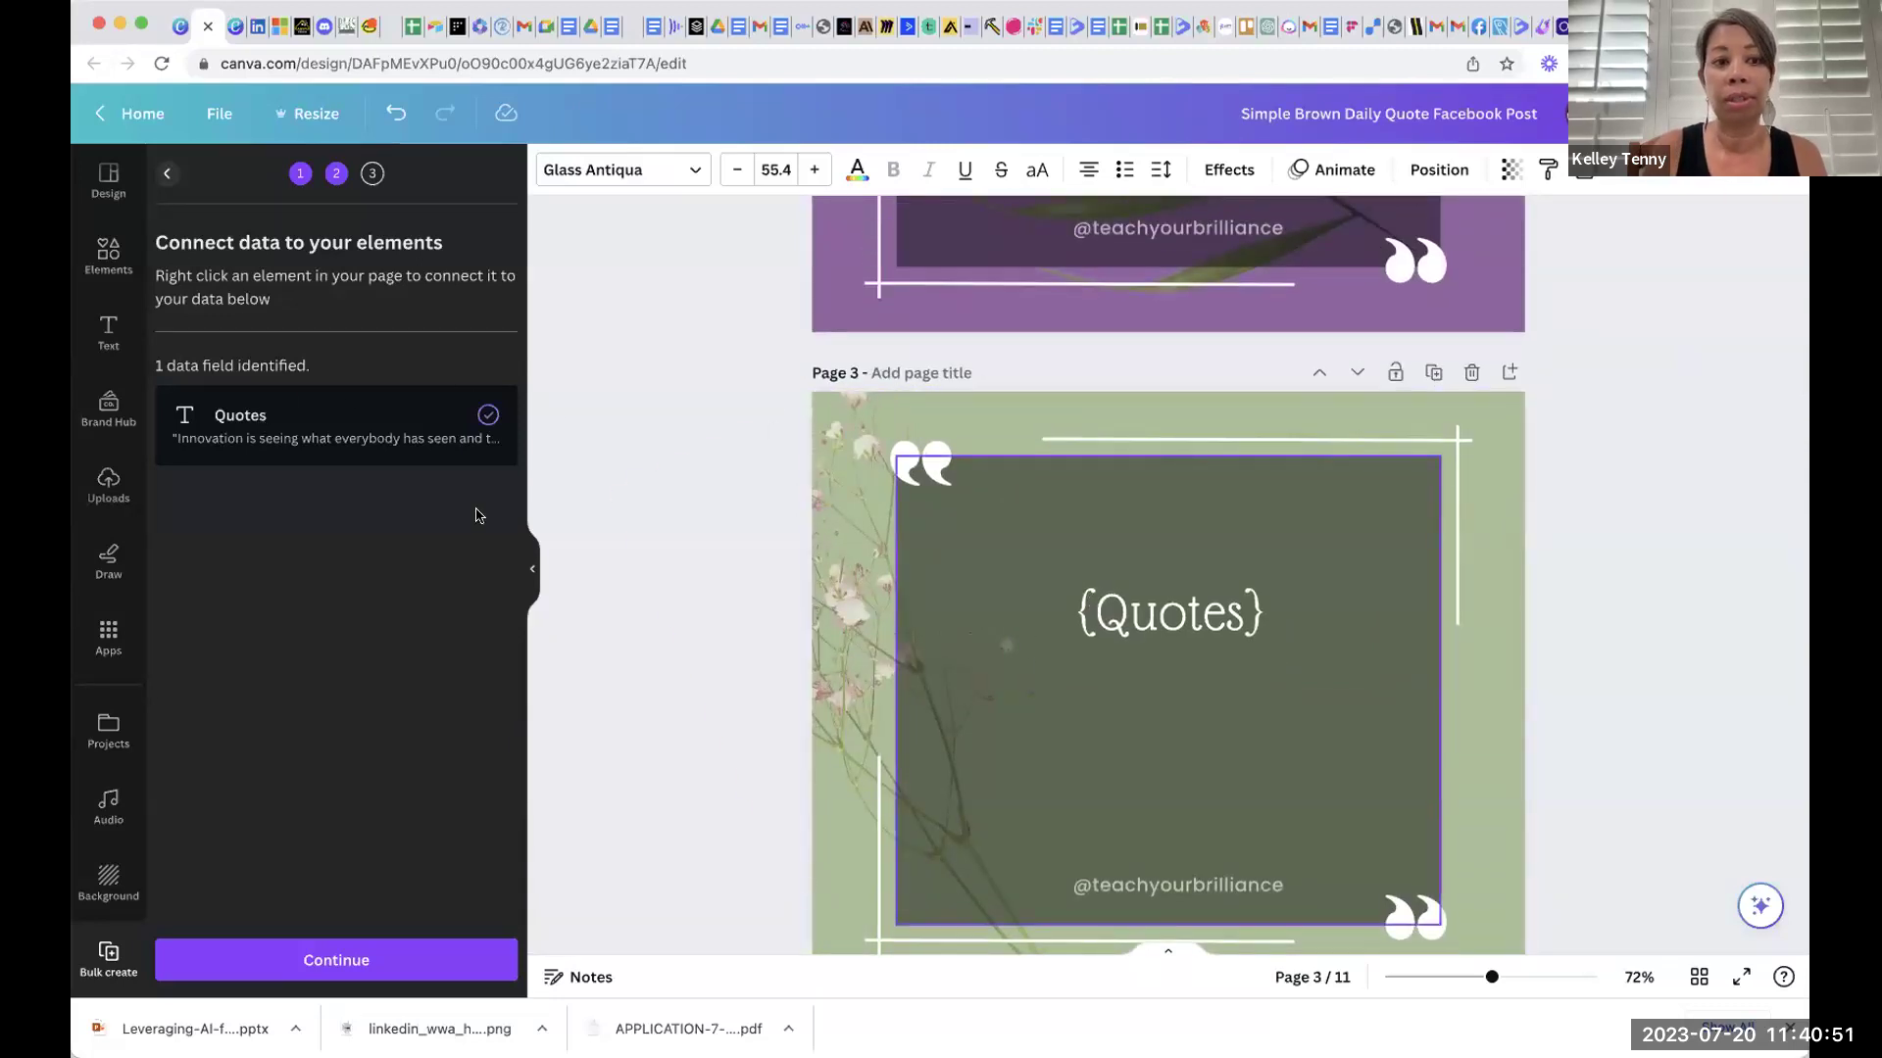
{"action": "scroll", "coordinate": [1107, 578], "scroll_direction": "up", "scroll_amount": 8}
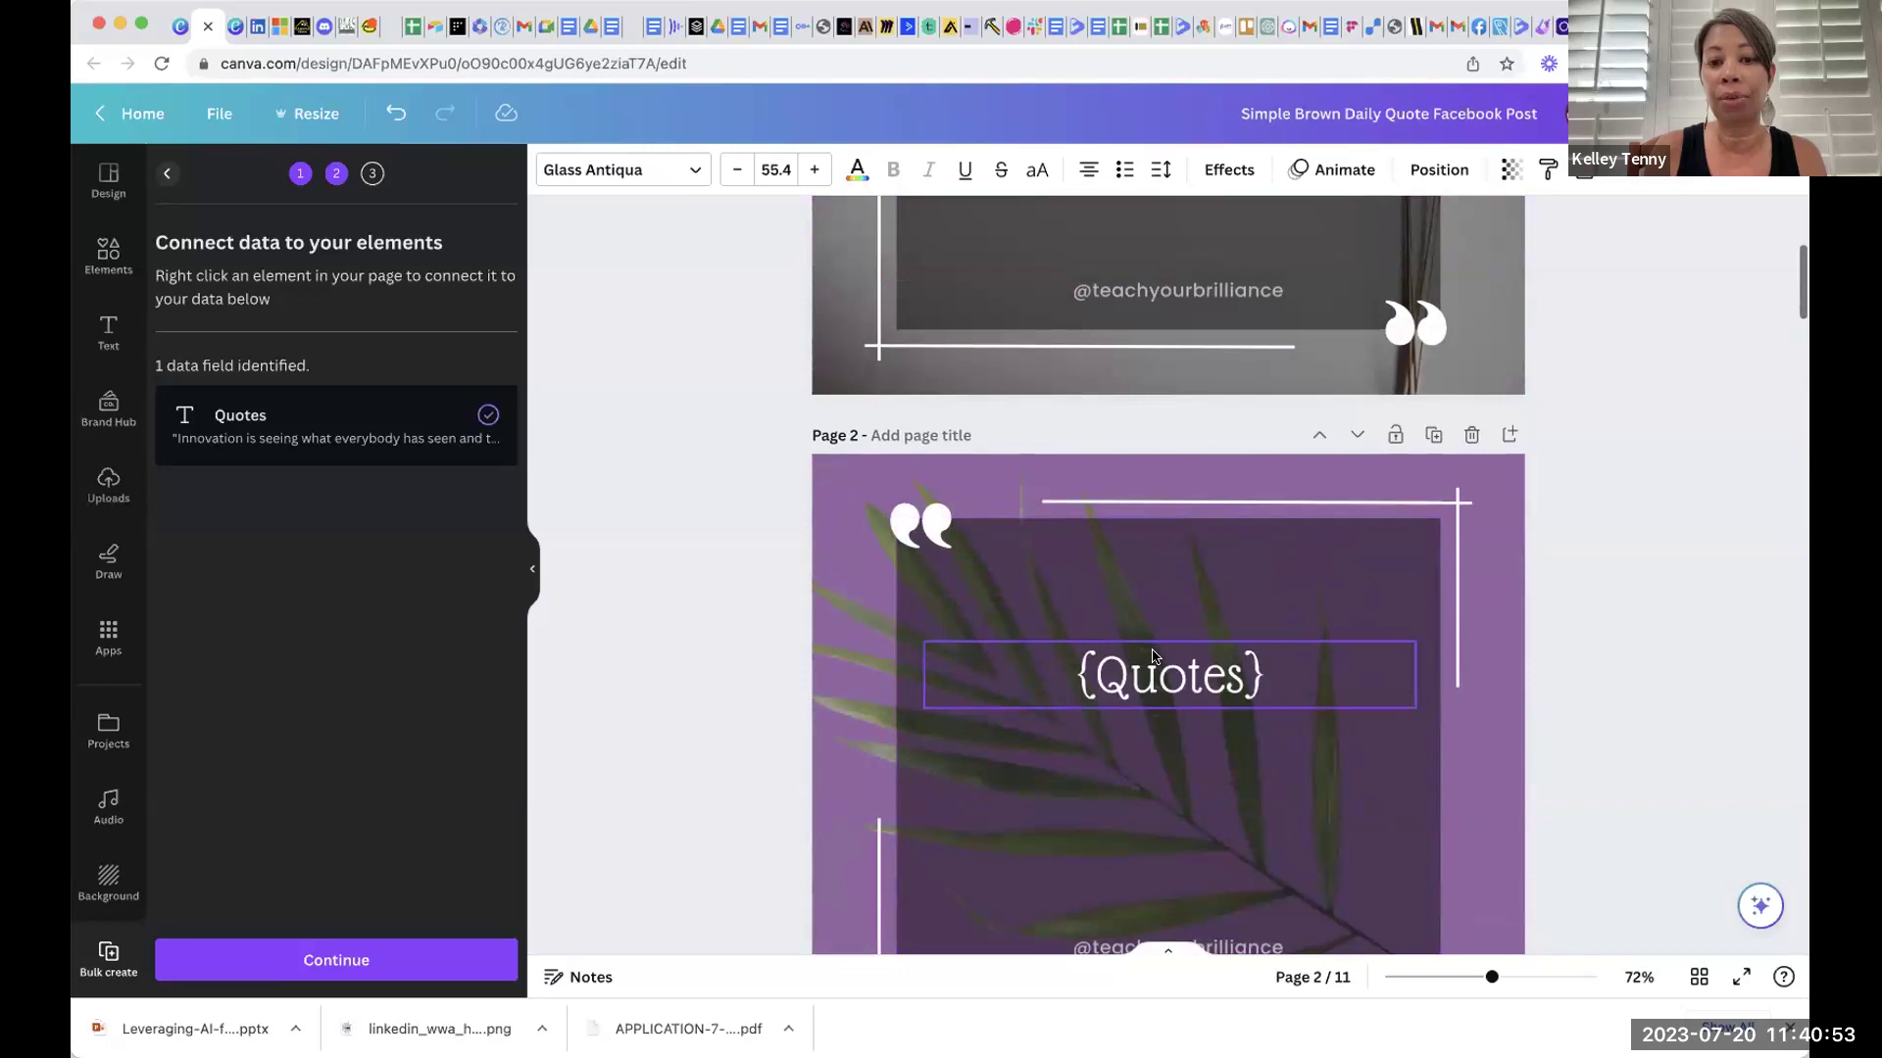
{"action": "scroll", "coordinate": [1154, 655], "scroll_direction": "up", "scroll_amount": 5}
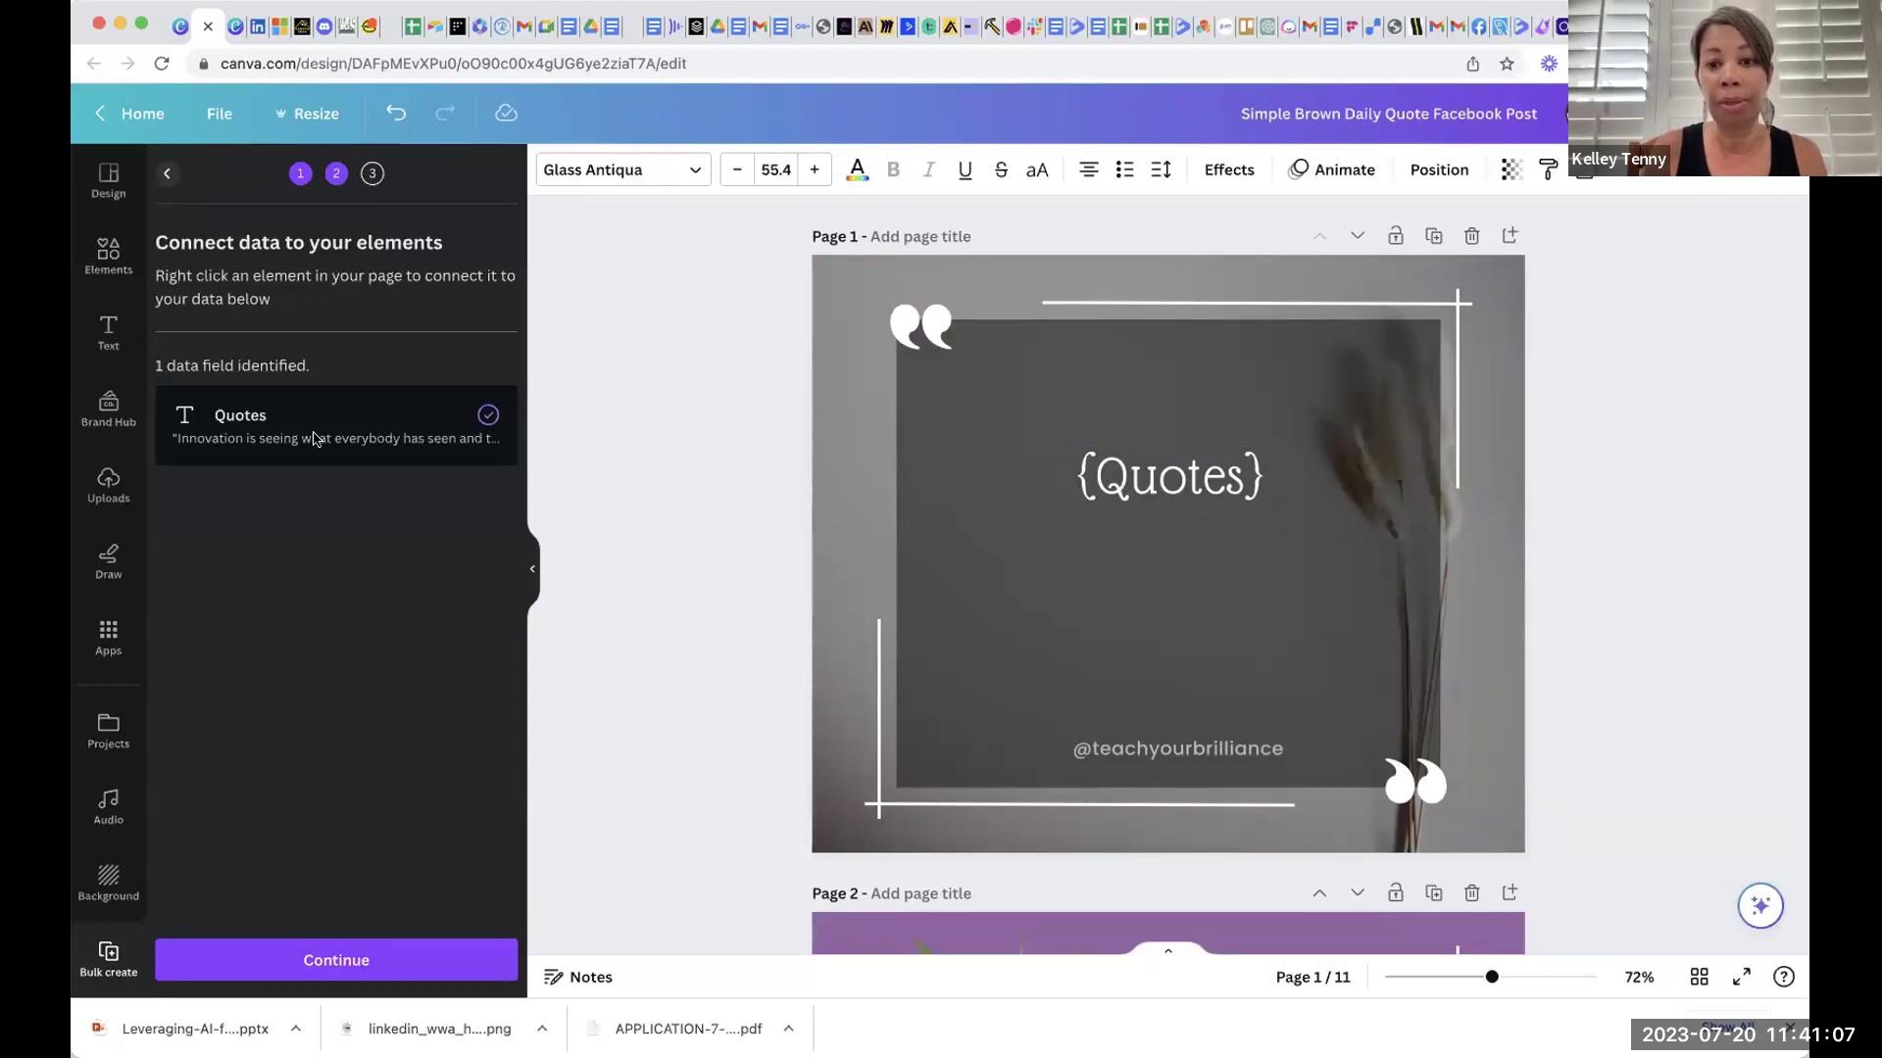
Step: Accept the connected Quotes data field and bulk-generate pages from all seven quotes
{"action": "scroll", "coordinate": [1192, 474], "scroll_direction": "down", "scroll_amount": 5}
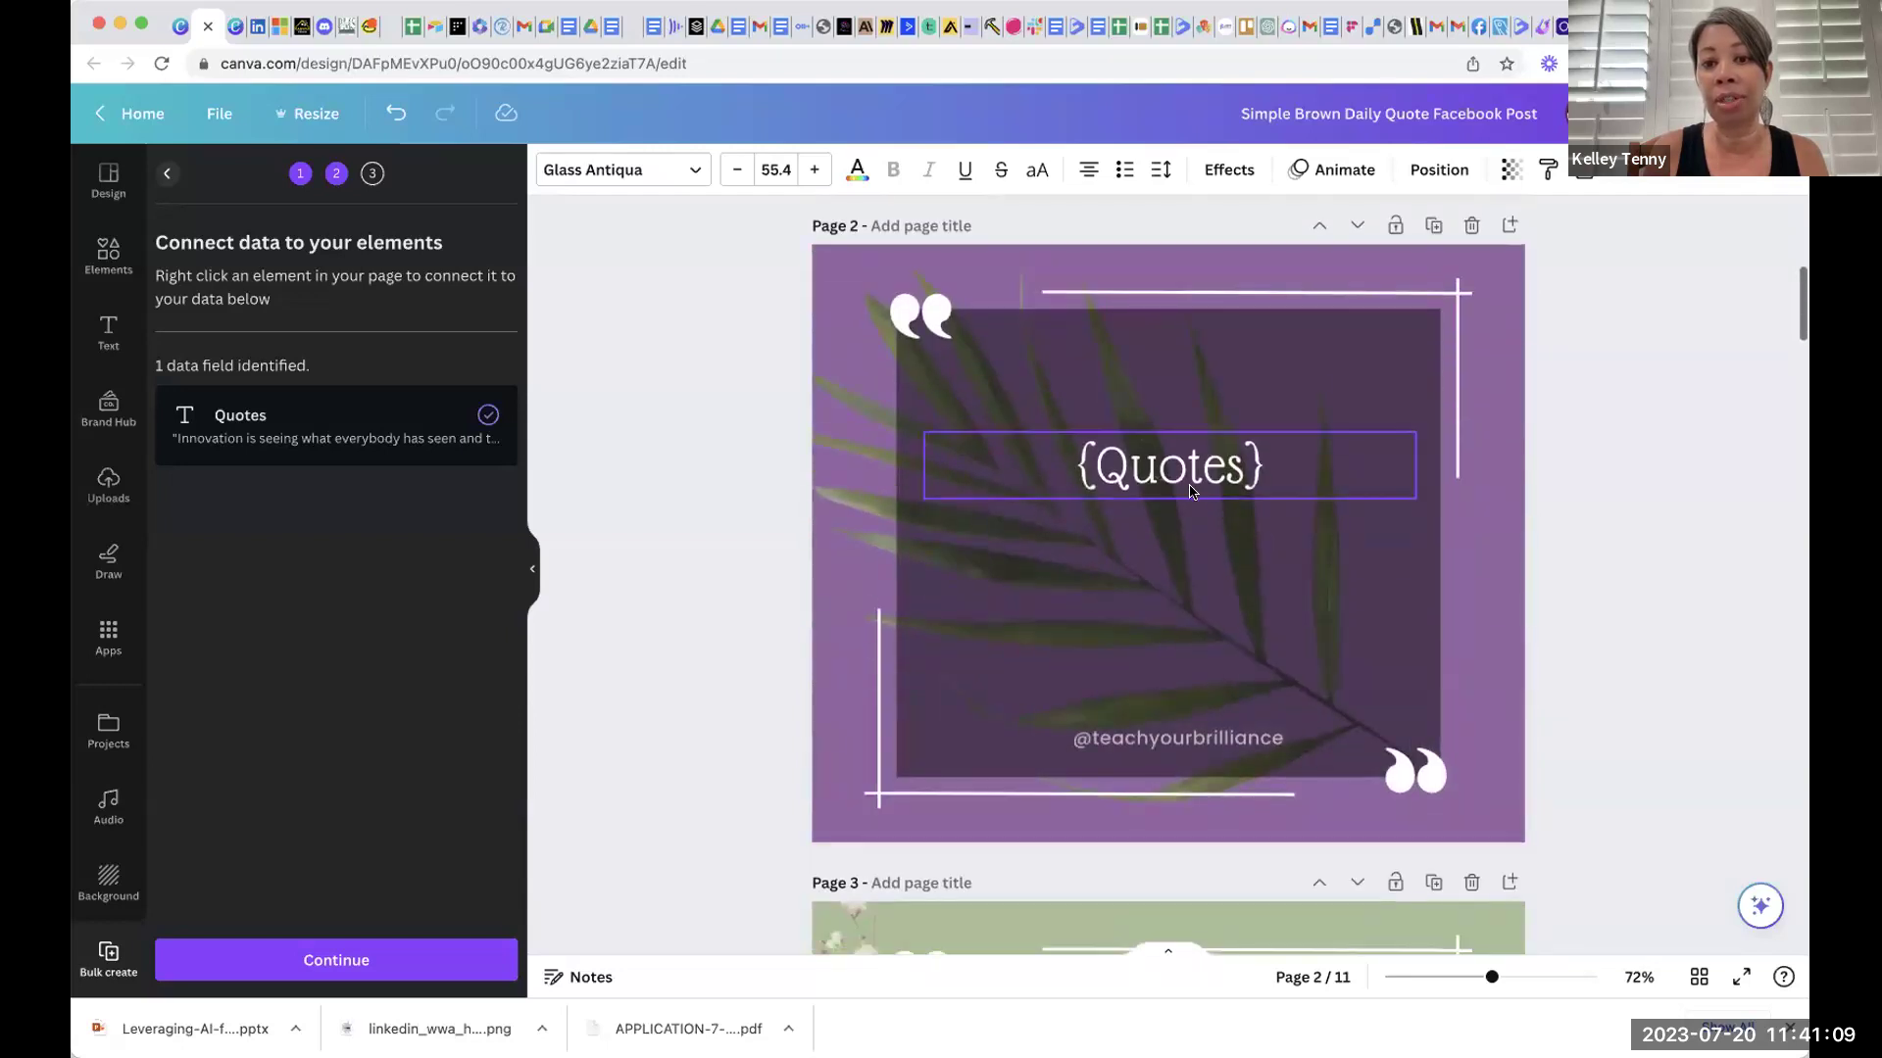
{"action": "scroll", "coordinate": [1192, 492], "scroll_direction": "down", "scroll_amount": 6}
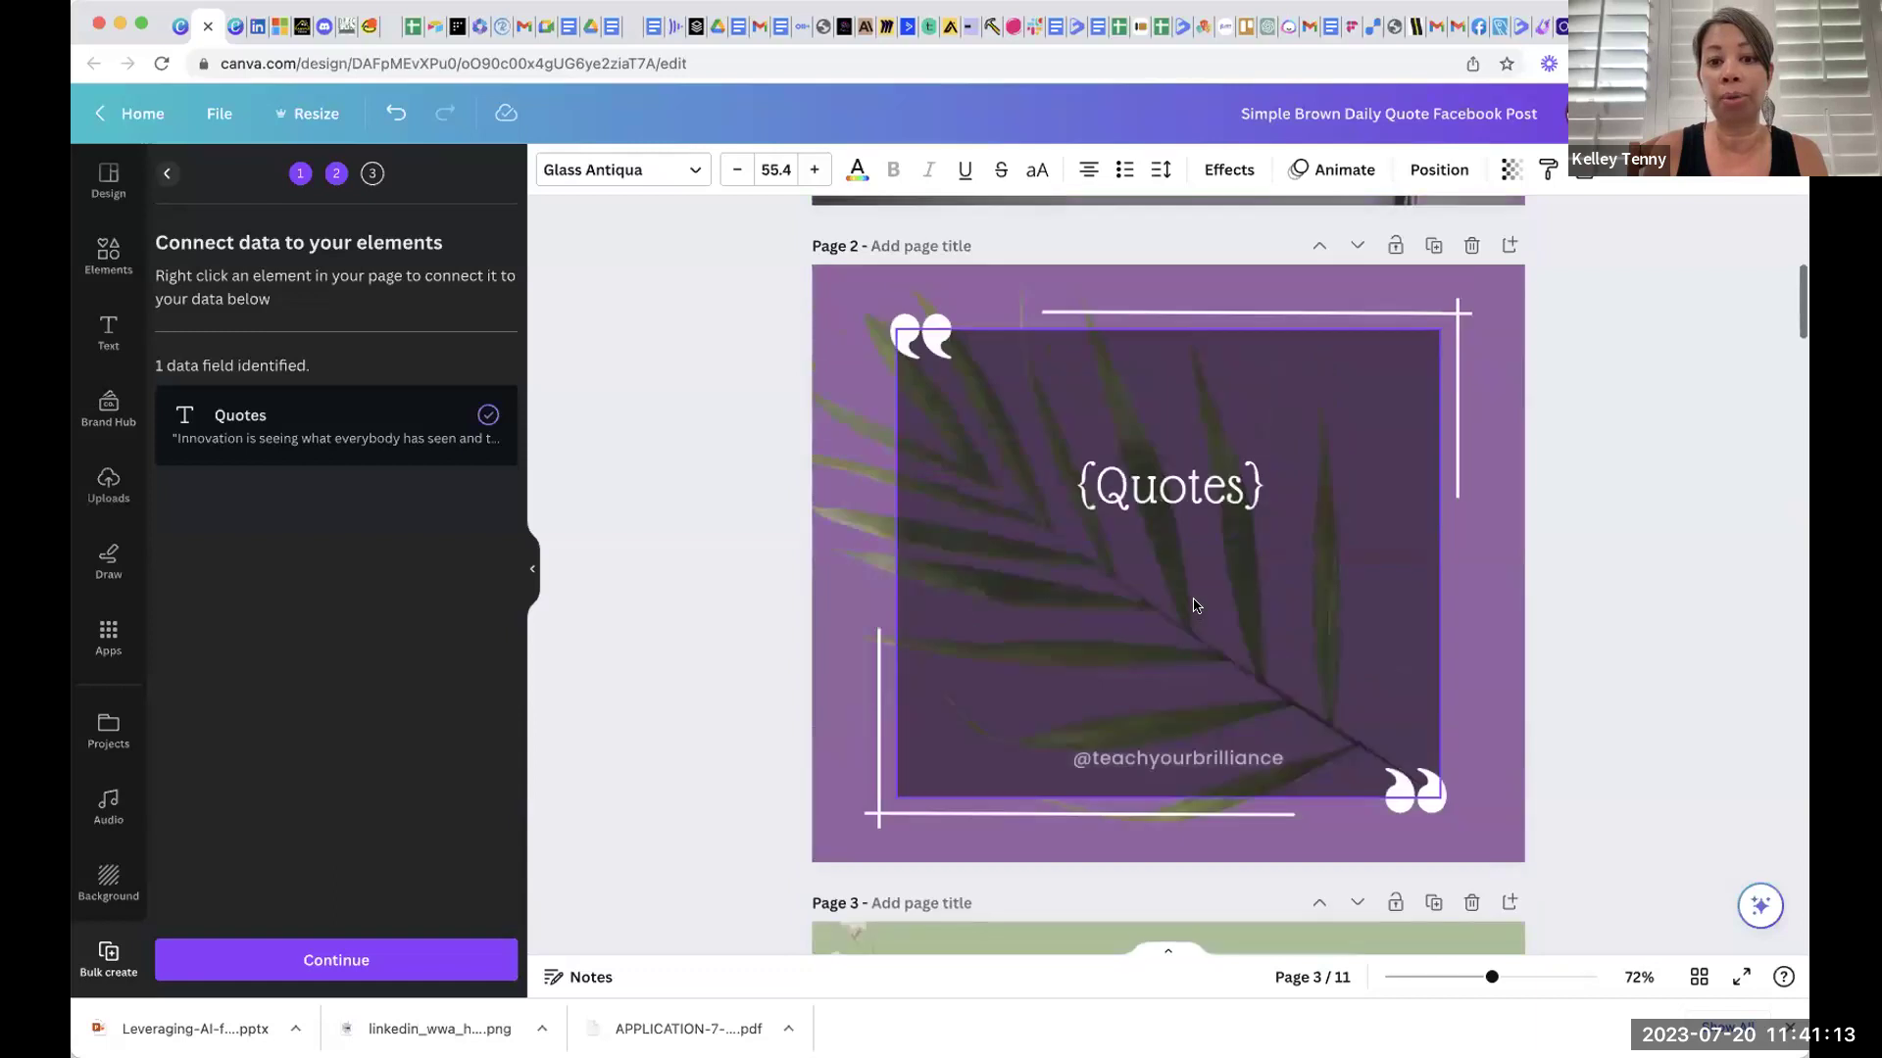
{"action": "left_click", "coordinate": [360, 962]}
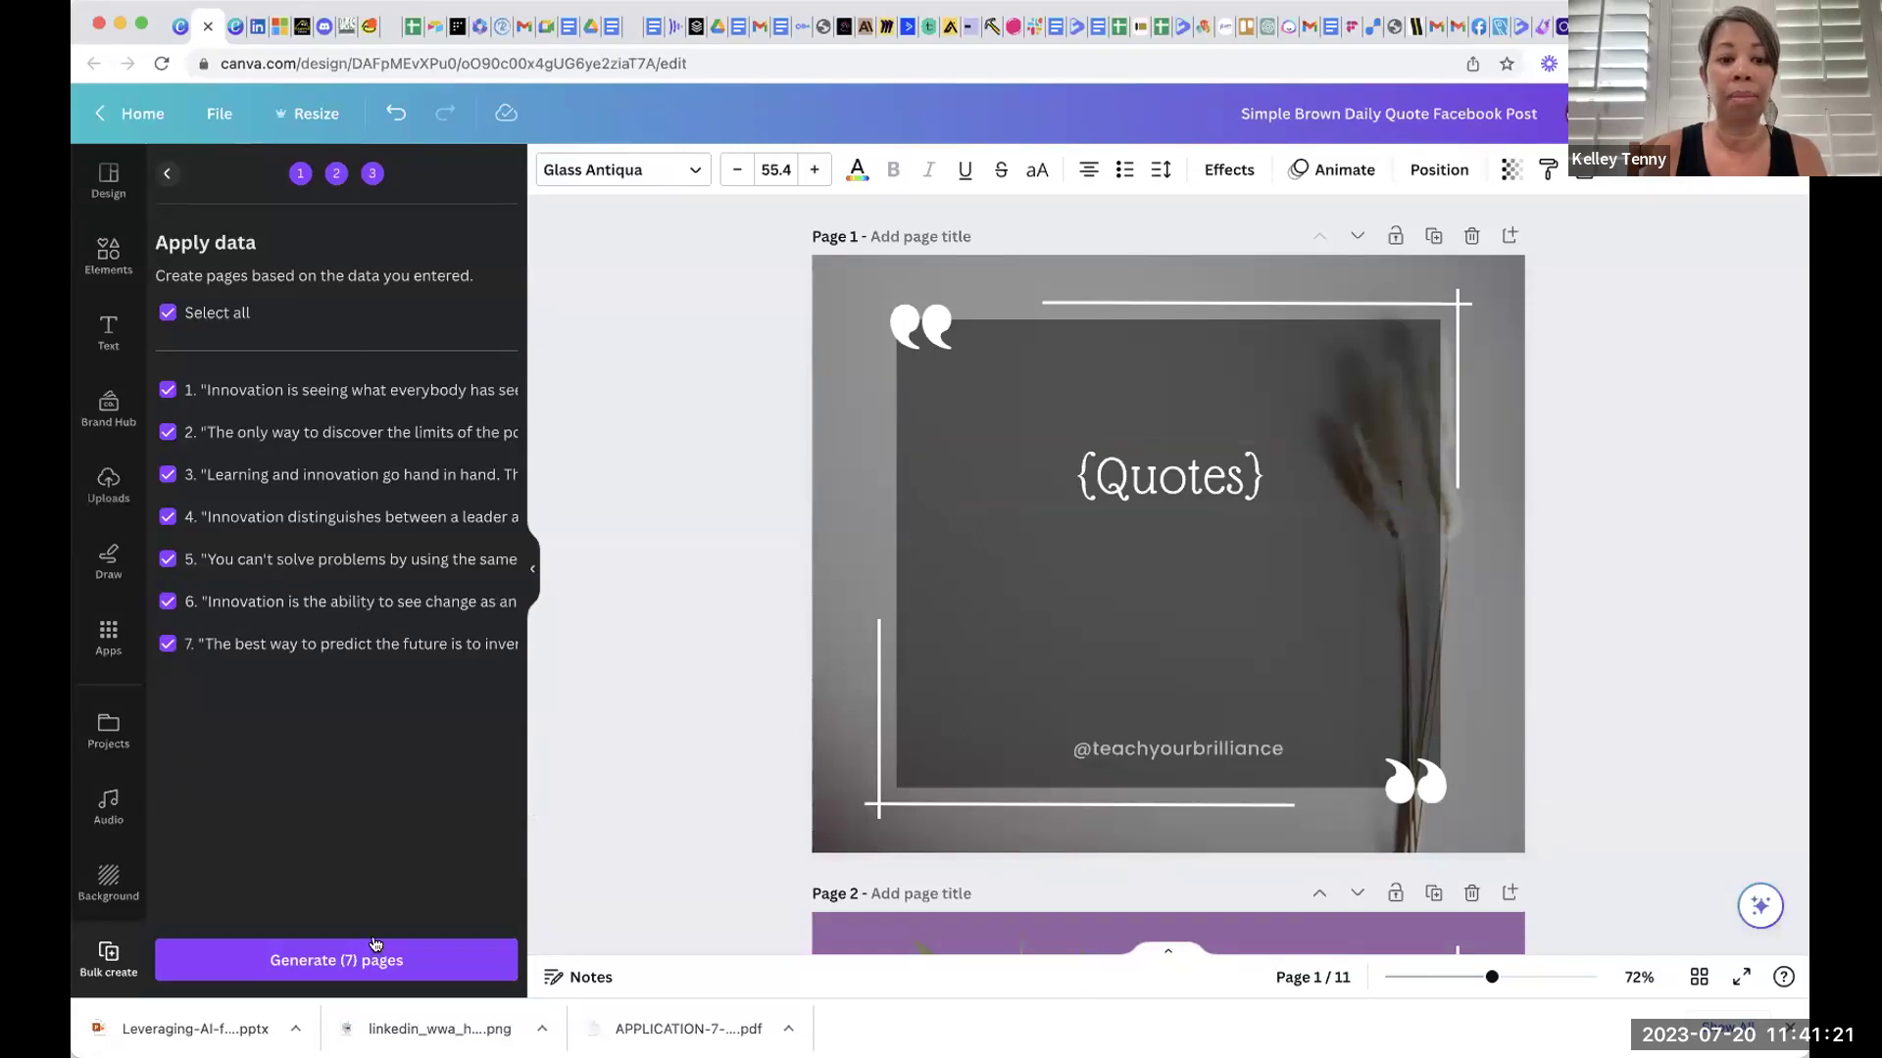
{"action": "left_click", "coordinate": [356, 963]}
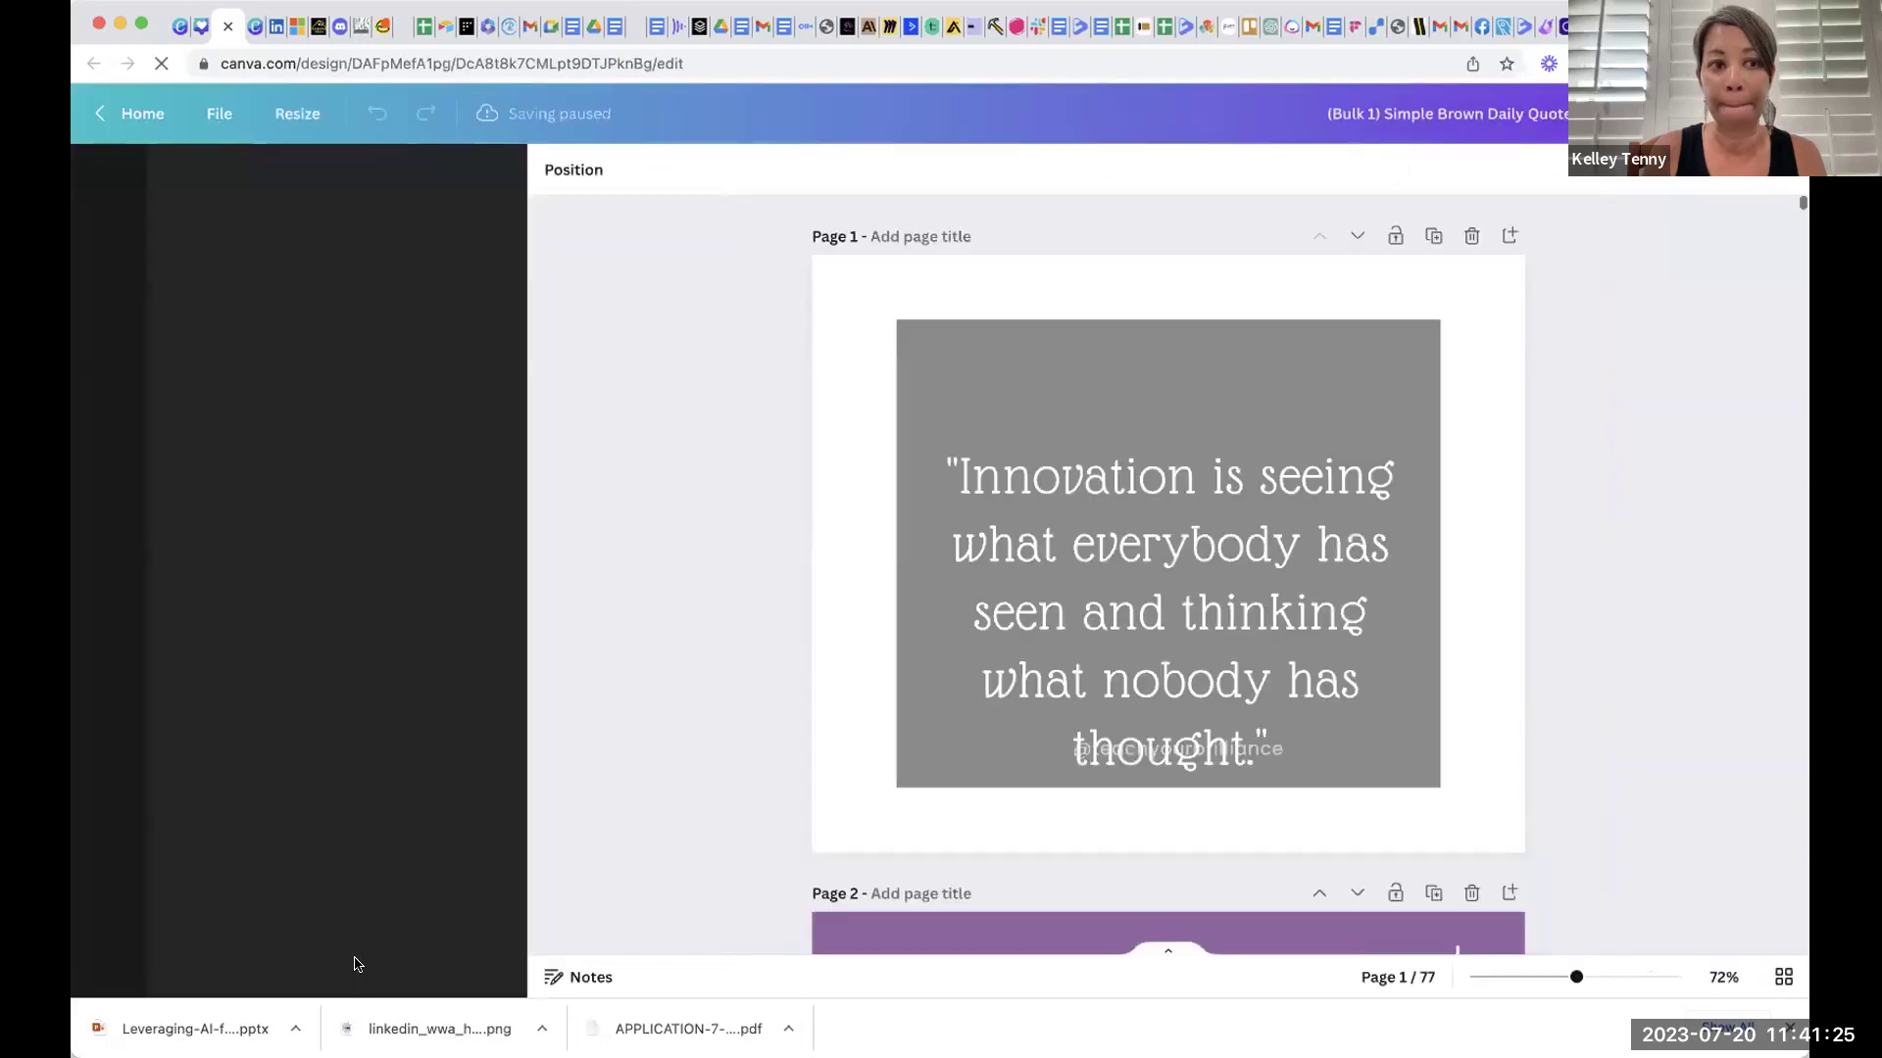
{"action": "left_click", "coordinate": [1225, 489]}
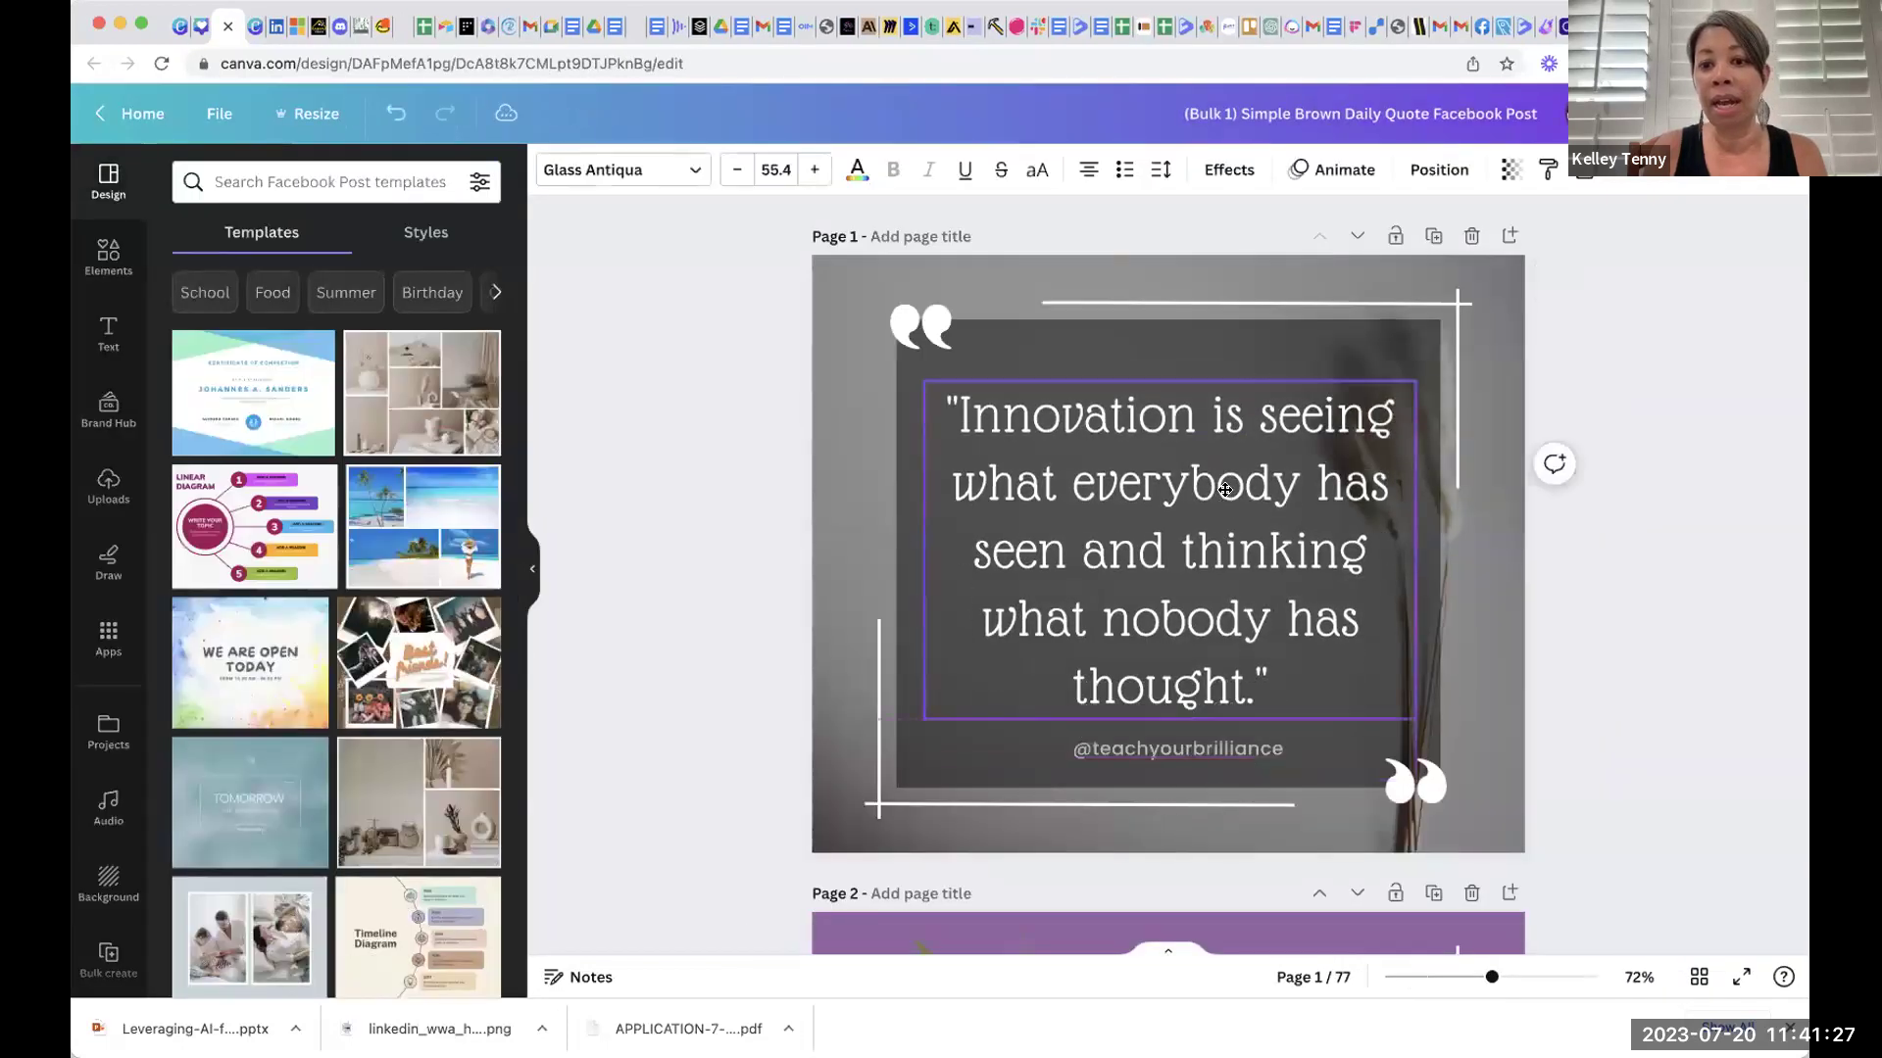
{"action": "scroll", "coordinate": [1228, 519], "scroll_direction": "down", "scroll_amount": 3}
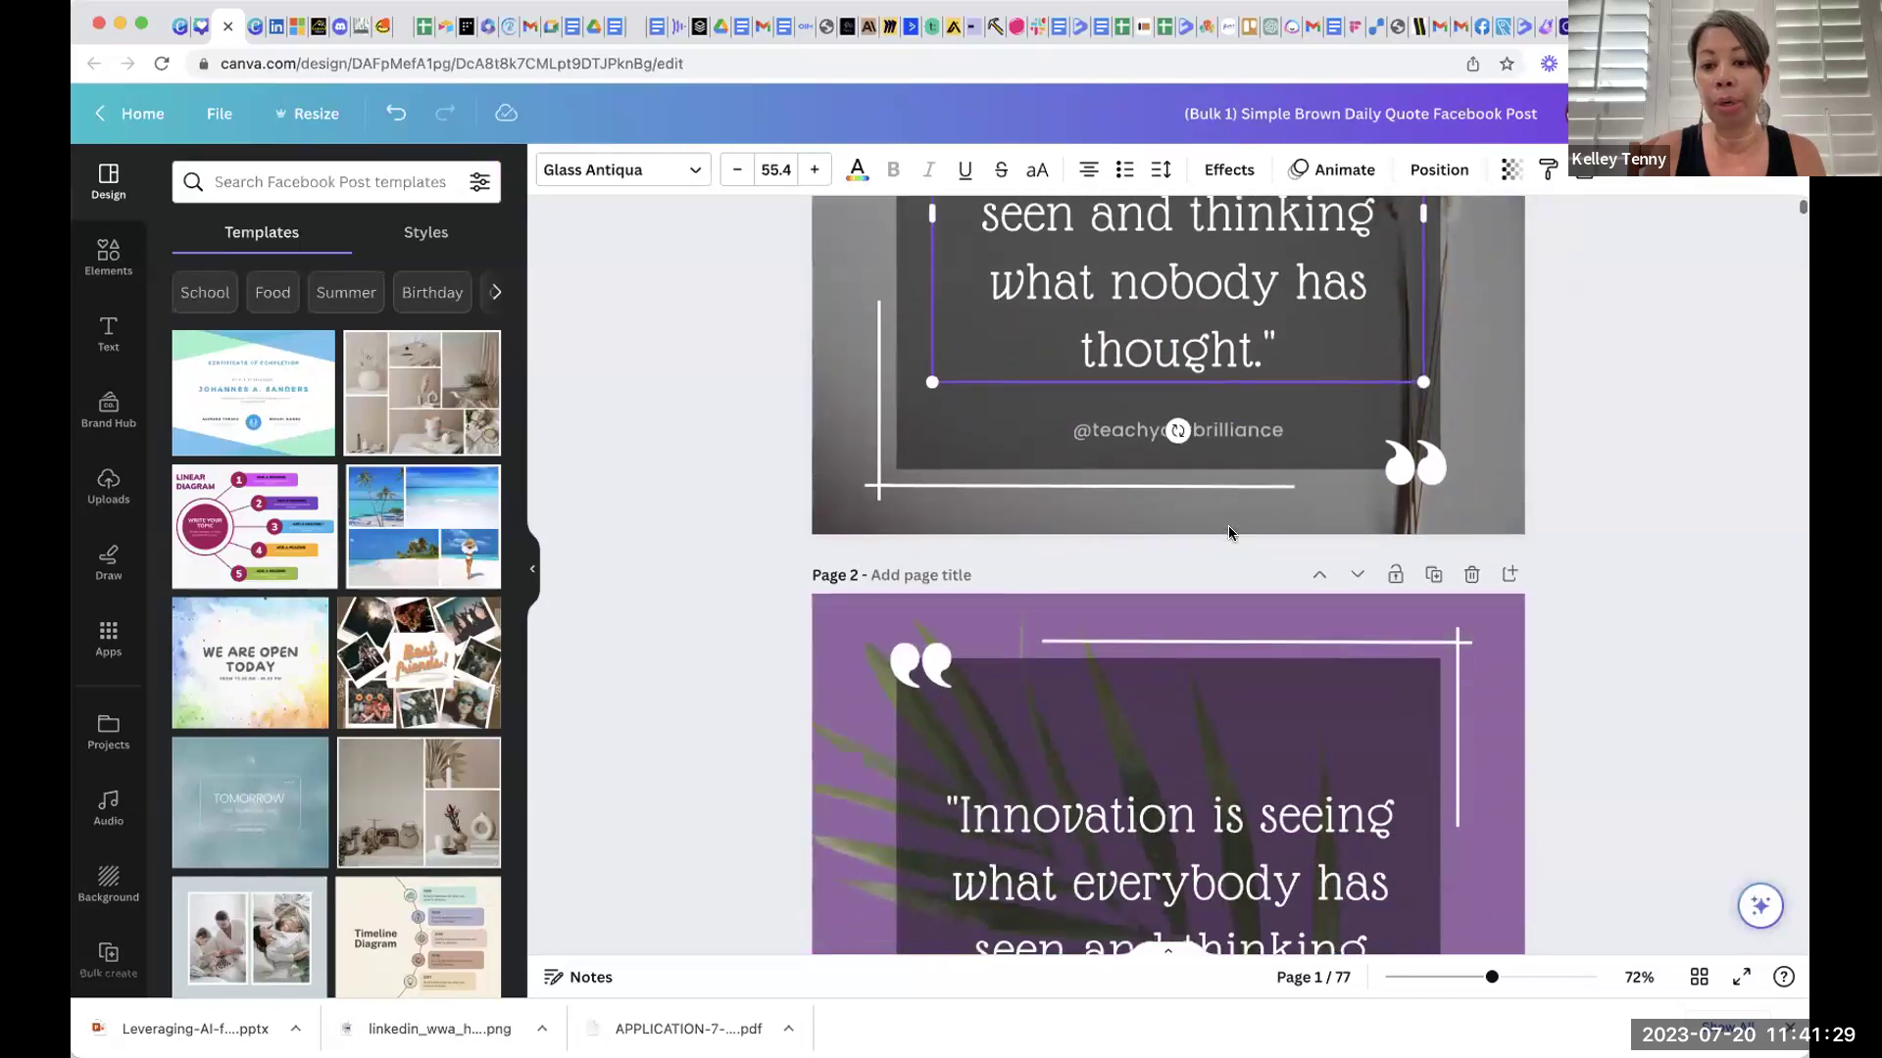
{"action": "scroll", "coordinate": [1229, 532], "scroll_direction": "down", "scroll_amount": 3}
{"action": "left_click", "coordinate": [1197, 592]}
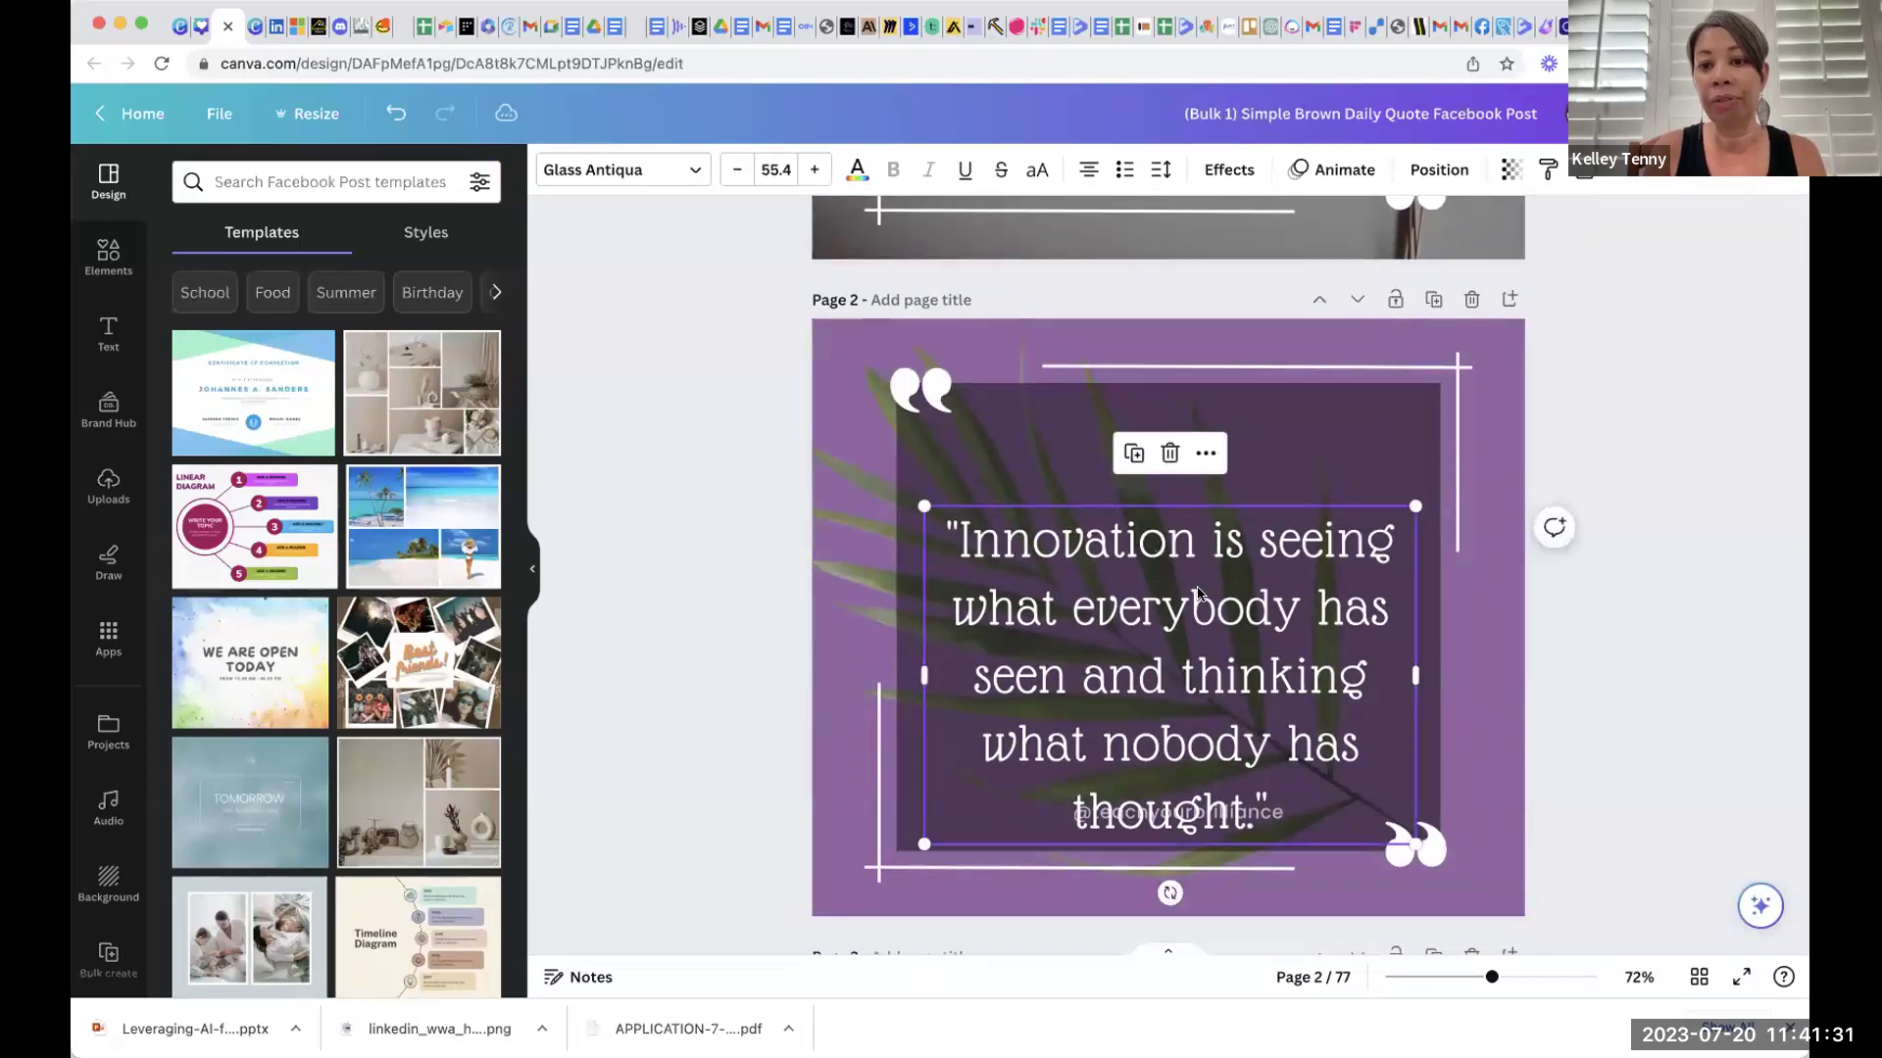
{"action": "left_click_drag", "start_coordinate": [1202, 591], "coordinate": [1199, 524]}
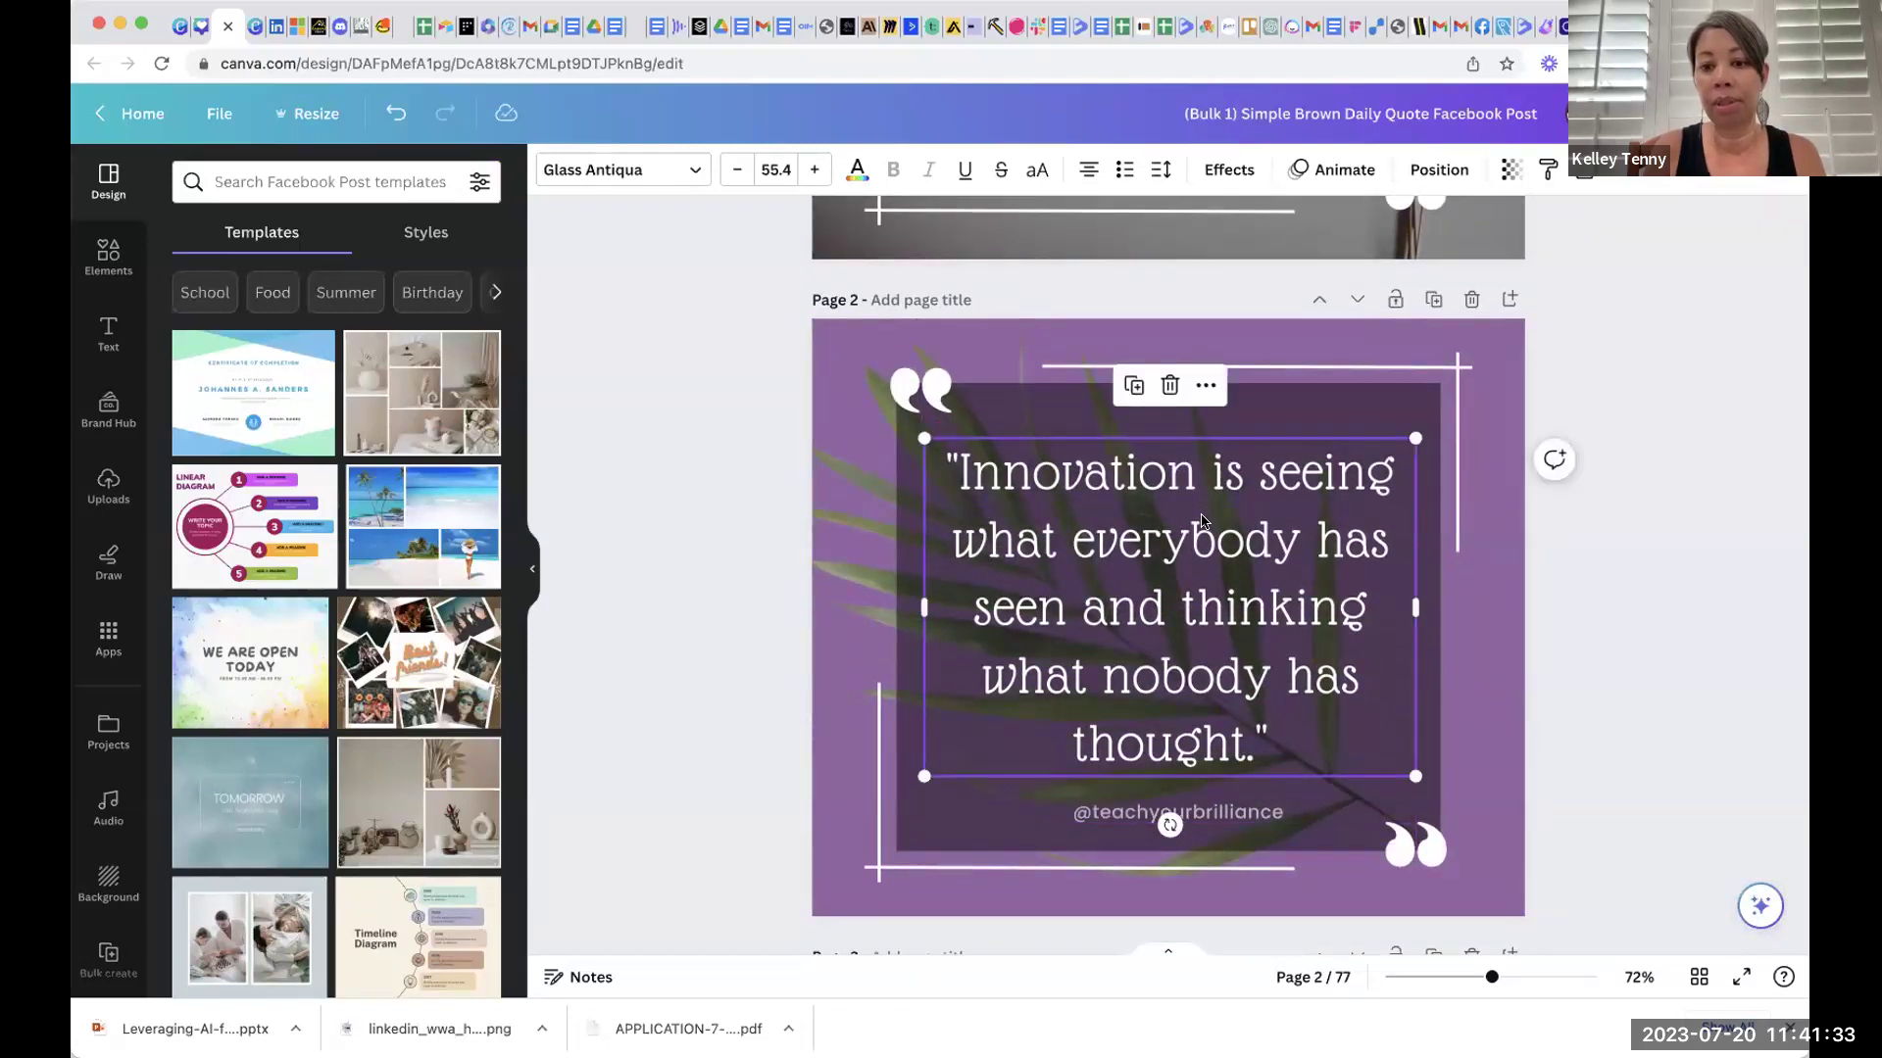
Step: Move the "Innovation is seeing" quote text up on pages 3, 4 and 5 so it clears the handle
{"action": "scroll", "coordinate": [1196, 546], "scroll_direction": "down", "scroll_amount": 7}
{"action": "scroll", "coordinate": [1196, 546], "scroll_direction": "down", "scroll_amount": 1}
{"action": "left_click", "coordinate": [1192, 480]}
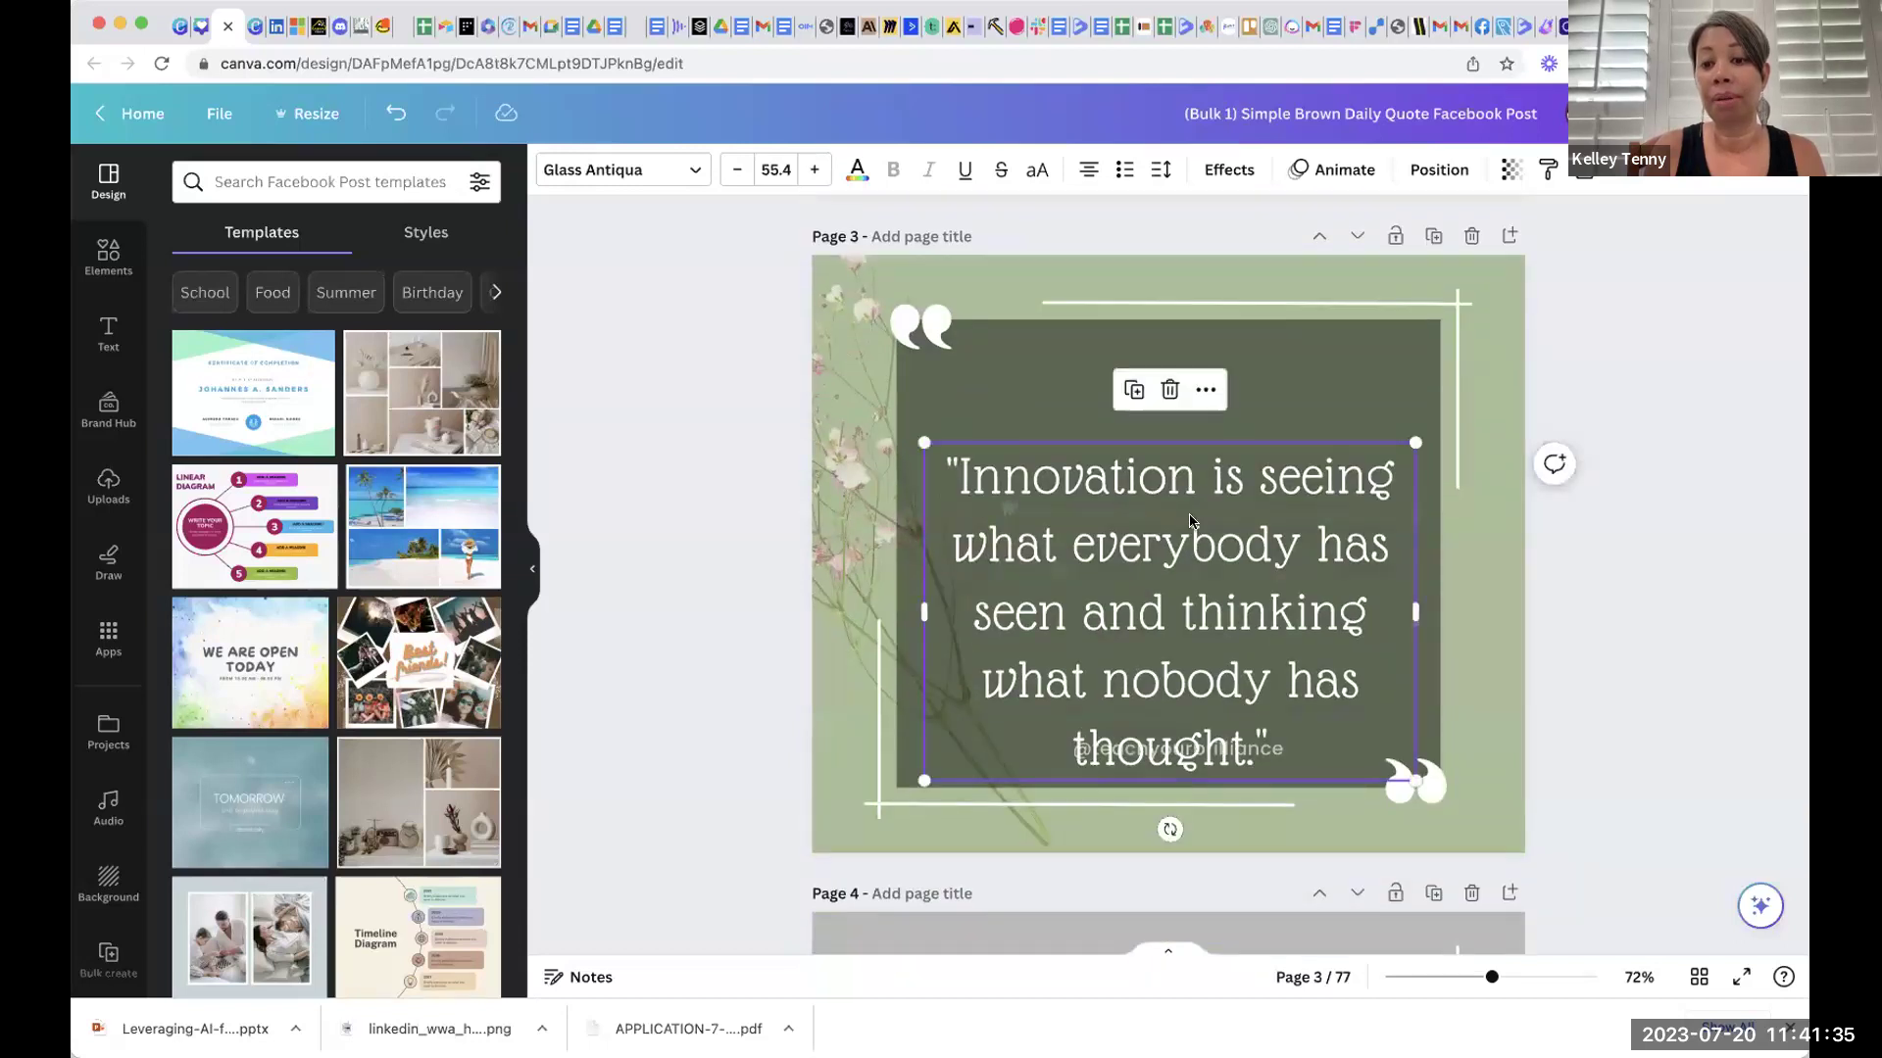
{"action": "left_click_drag", "start_coordinate": [1192, 481], "coordinate": [1192, 402]}
{"action": "scroll", "coordinate": [1191, 457], "scroll_direction": "down", "scroll_amount": 10}
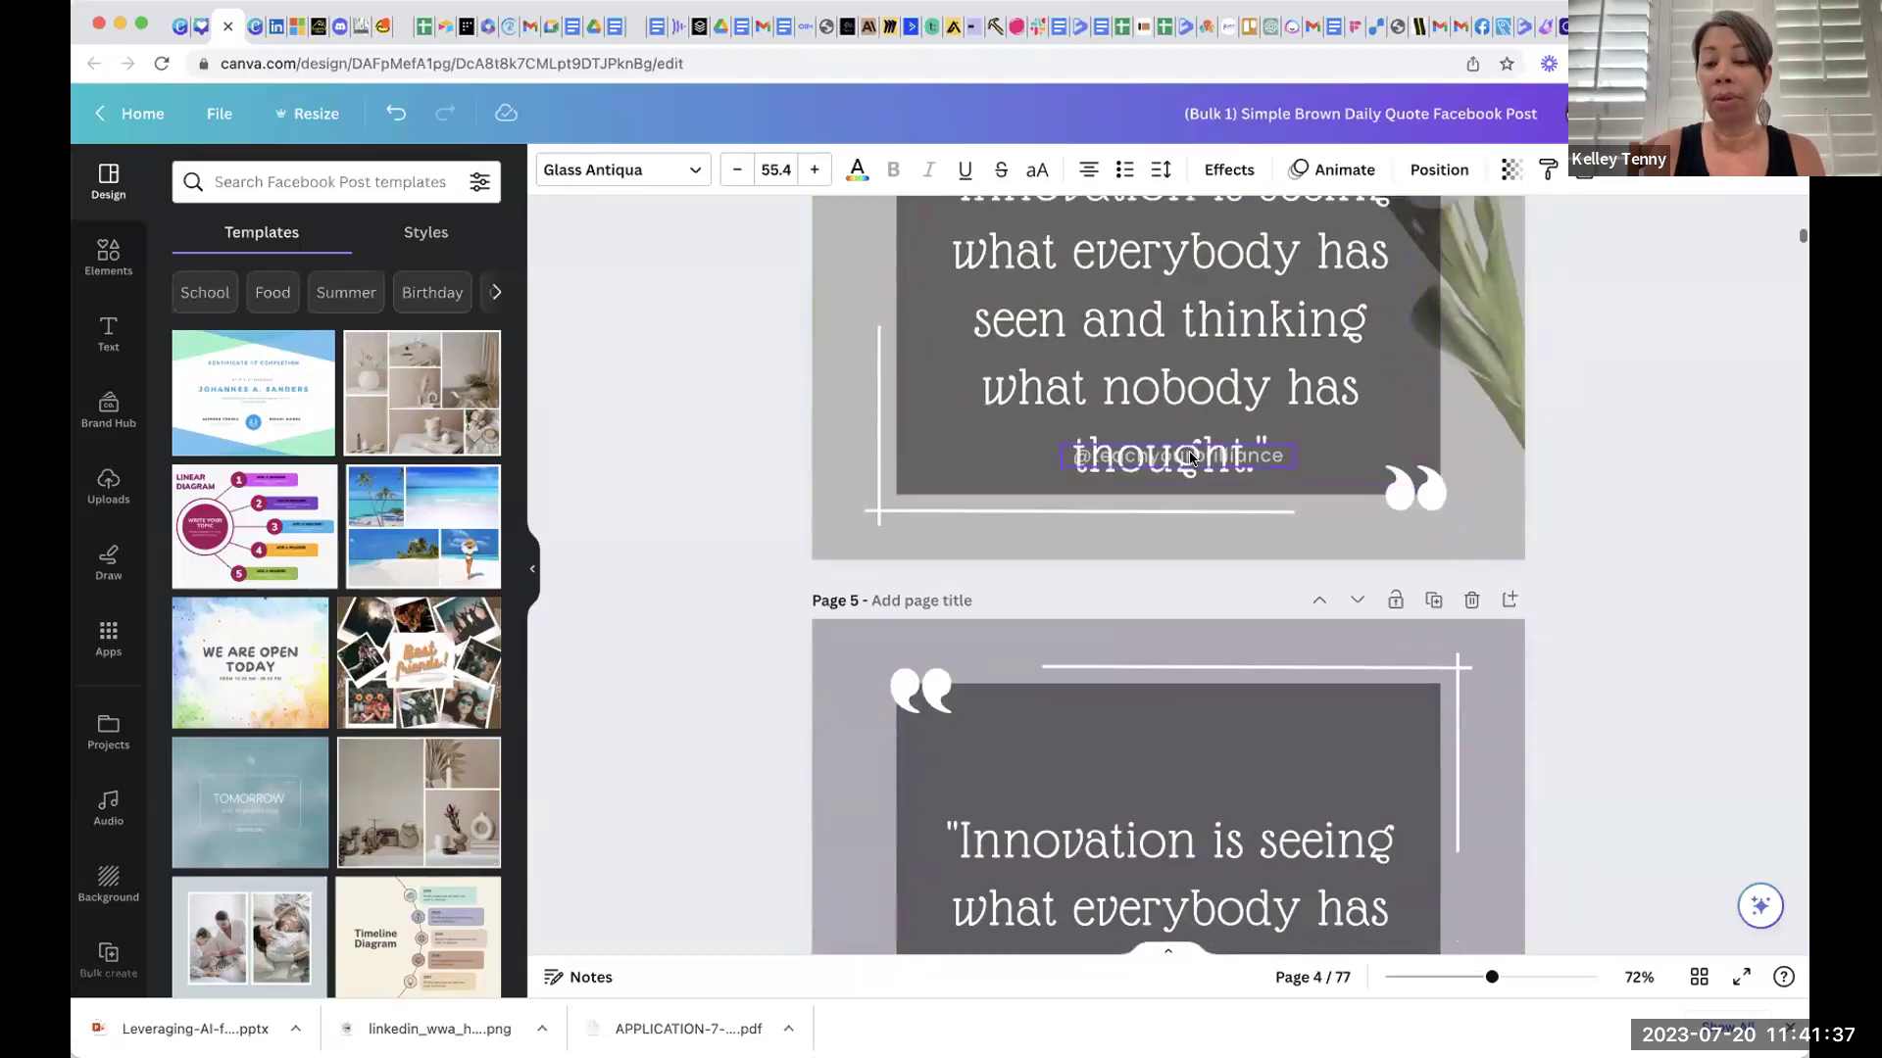
{"action": "scroll", "coordinate": [1189, 458], "scroll_direction": "up", "scroll_amount": 10}
{"action": "left_click", "coordinate": [1193, 460]}
{"action": "left_click_drag", "start_coordinate": [1194, 461], "coordinate": [1188, 397]}
{"action": "scroll", "coordinate": [1190, 400], "scroll_direction": "down", "scroll_amount": 10}
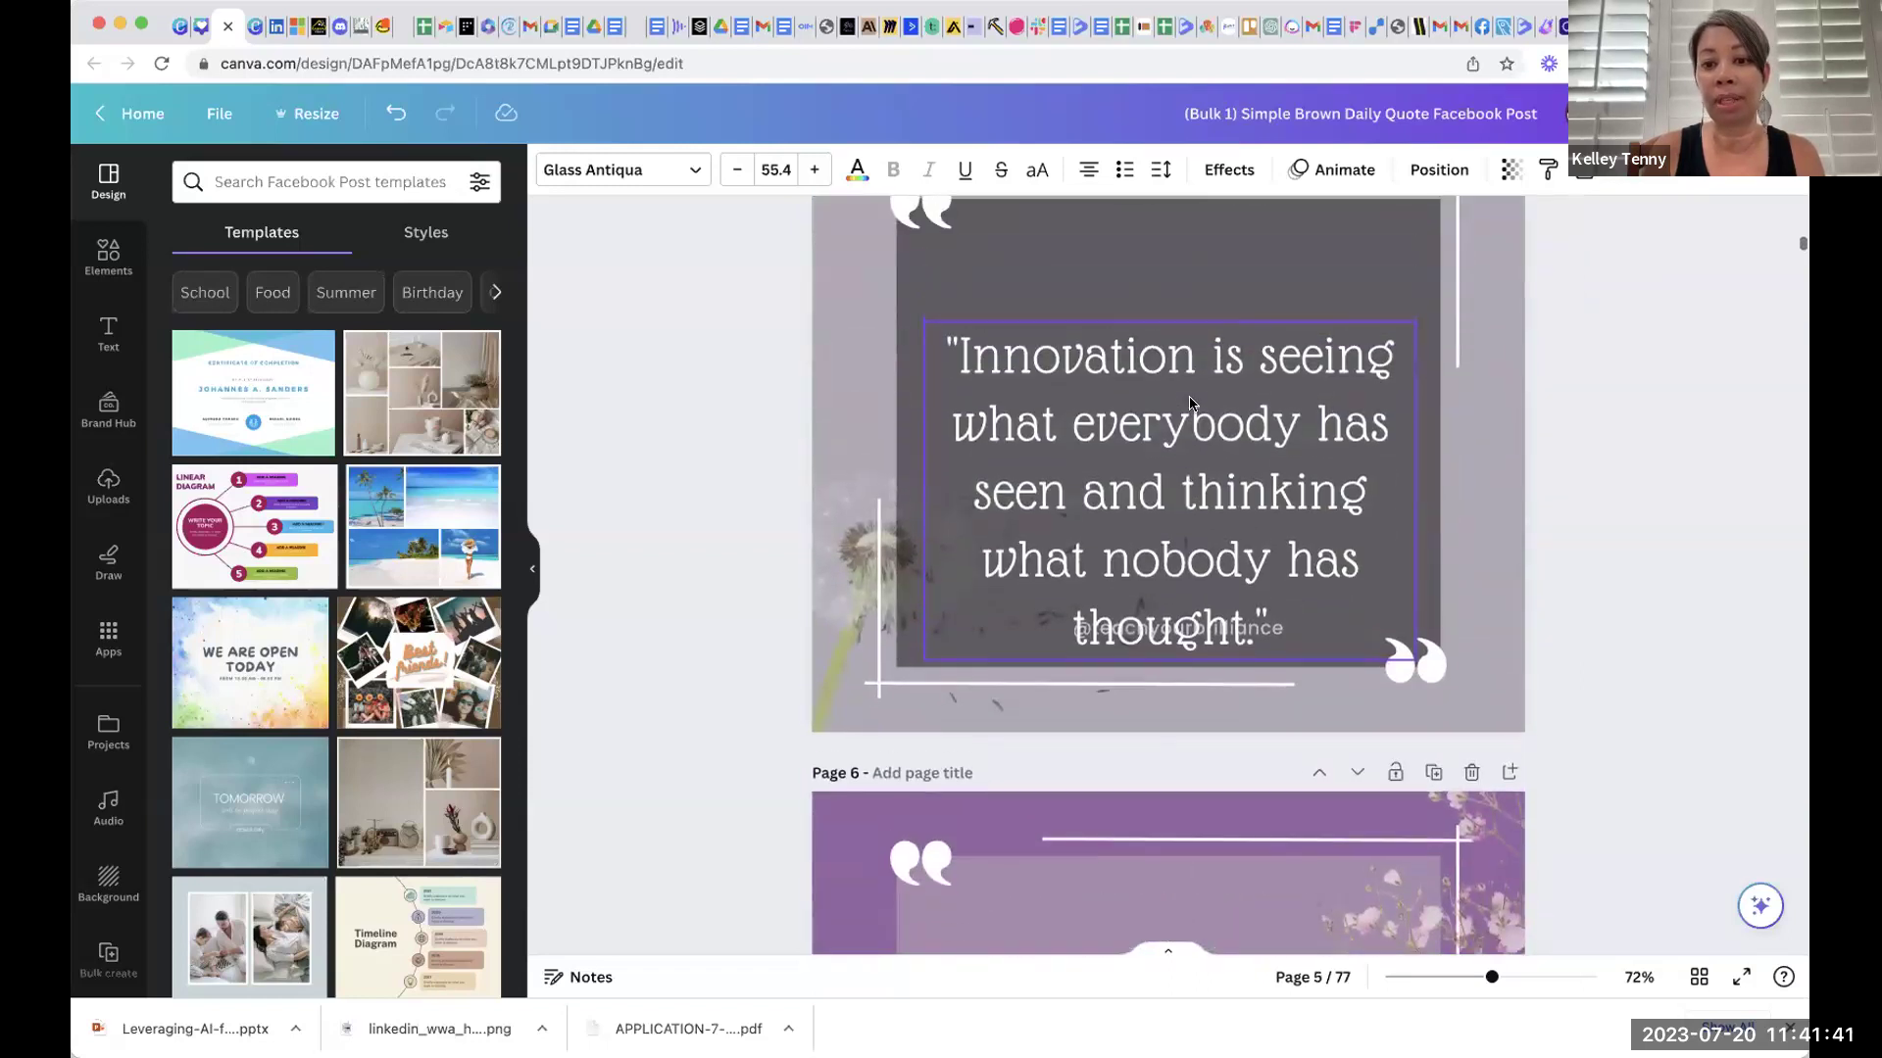
{"action": "left_click", "coordinate": [1190, 404]}
{"action": "left_click_drag", "start_coordinate": [1190, 392], "coordinate": [1190, 299]}
Step: Move the quote text up on page 11 and on page 12, where the "The only way to discover" quote starts
{"action": "scroll", "coordinate": [1191, 345], "scroll_direction": "down", "scroll_amount": 10}
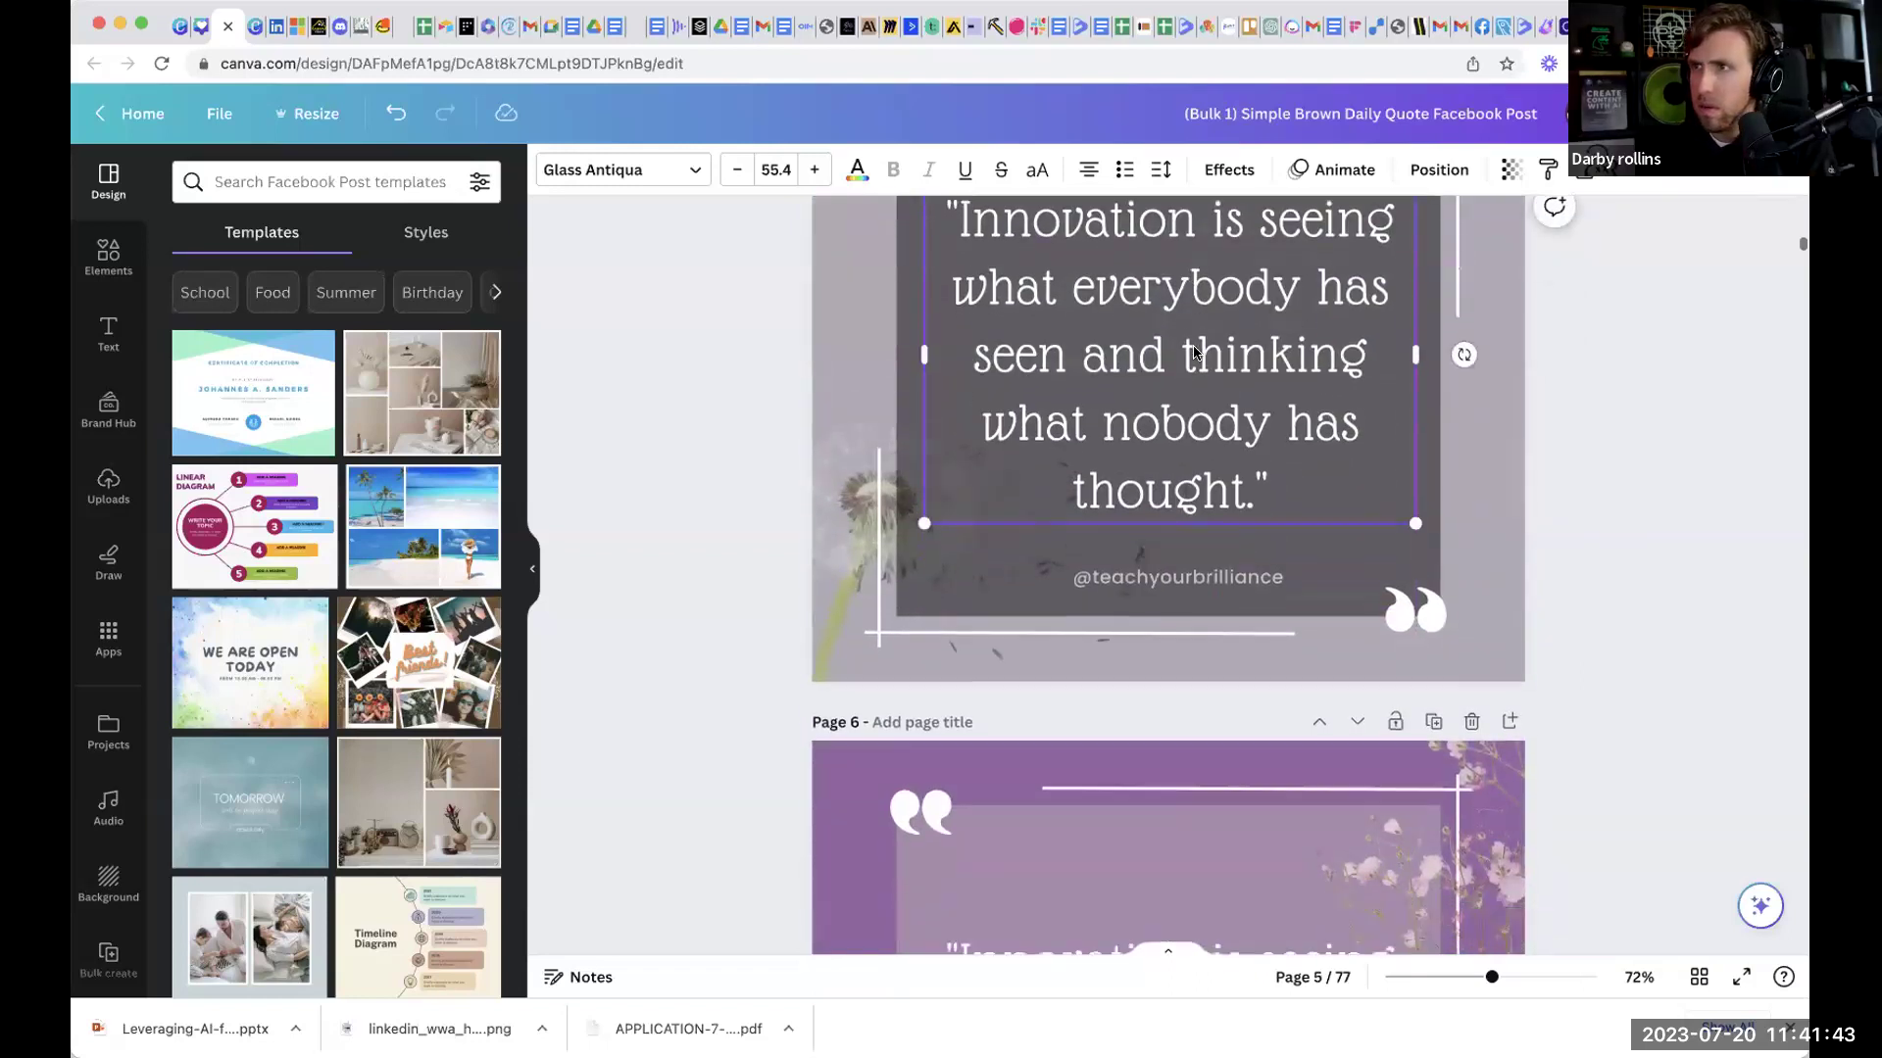
{"action": "scroll", "coordinate": [1192, 345], "scroll_direction": "down", "scroll_amount": 20}
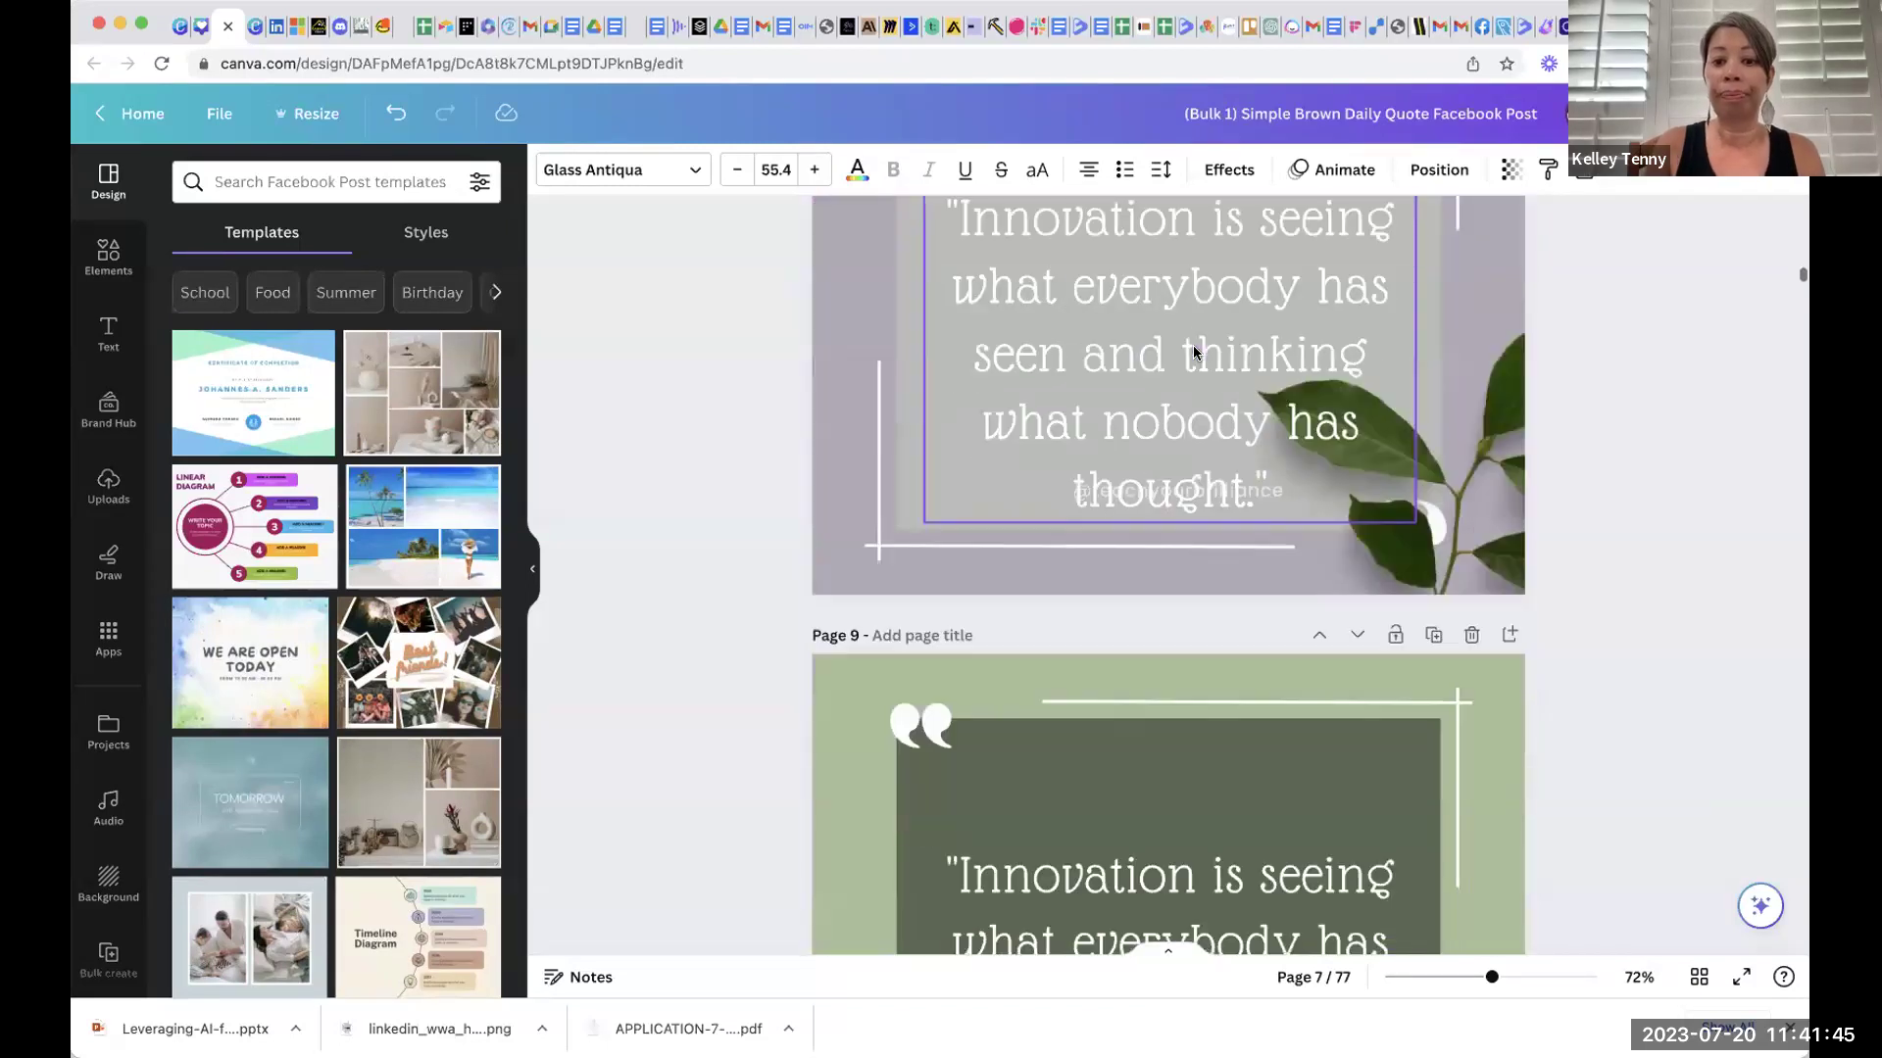
{"action": "scroll", "coordinate": [1194, 353], "scroll_direction": "down", "scroll_amount": 20}
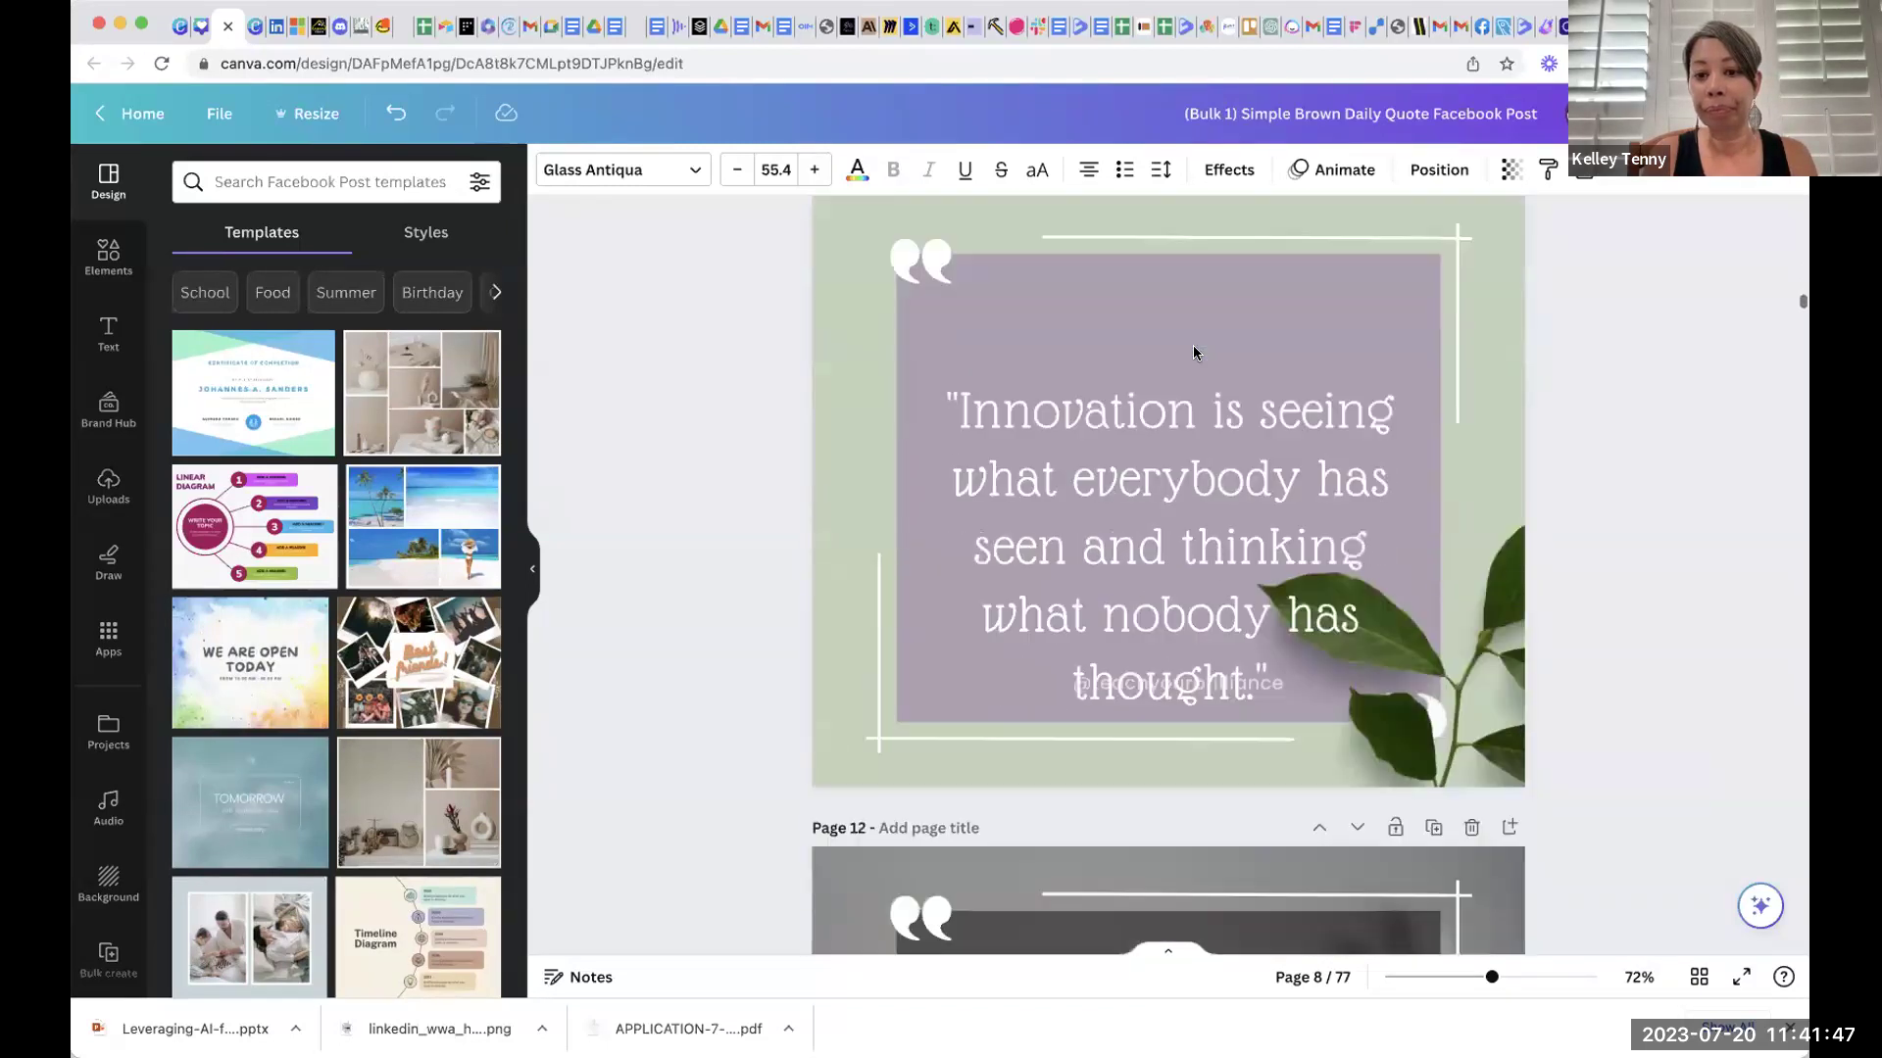
{"action": "left_click", "coordinate": [1197, 427]}
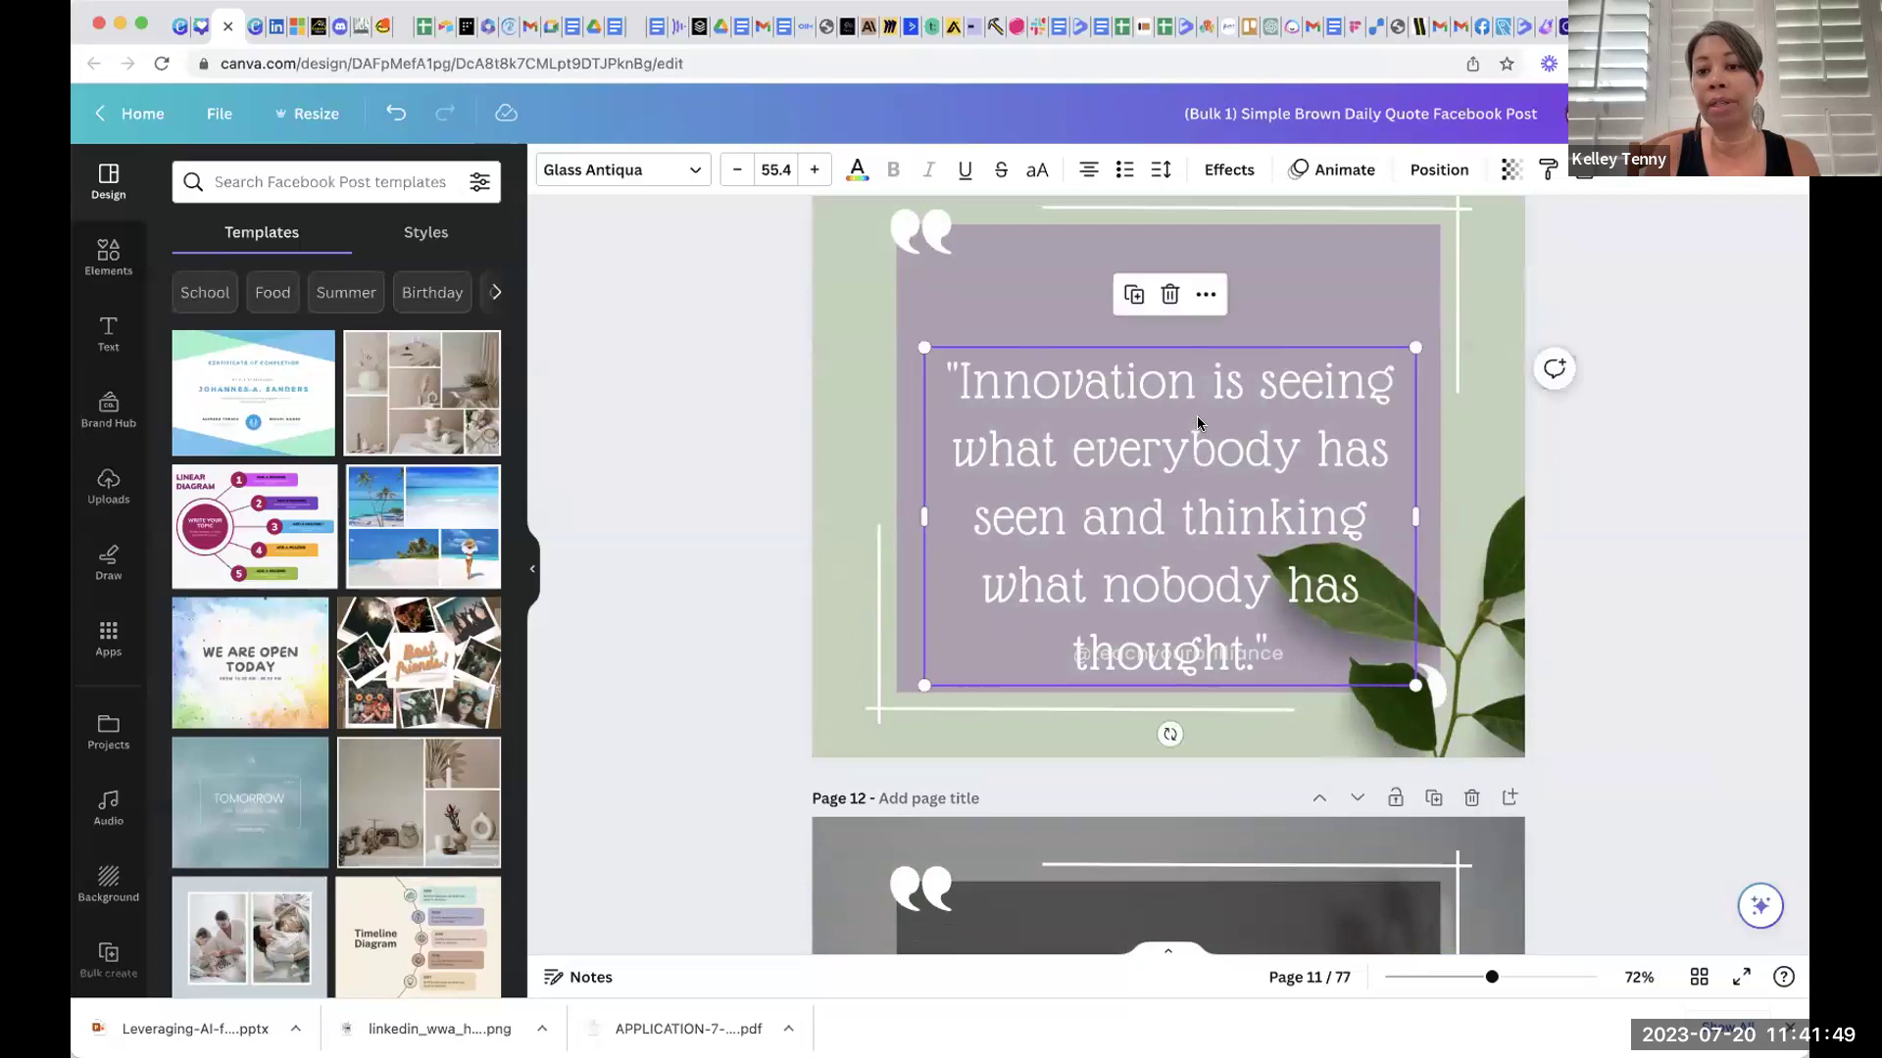
{"action": "left_click_drag", "start_coordinate": [1208, 357], "coordinate": [1212, 296]}
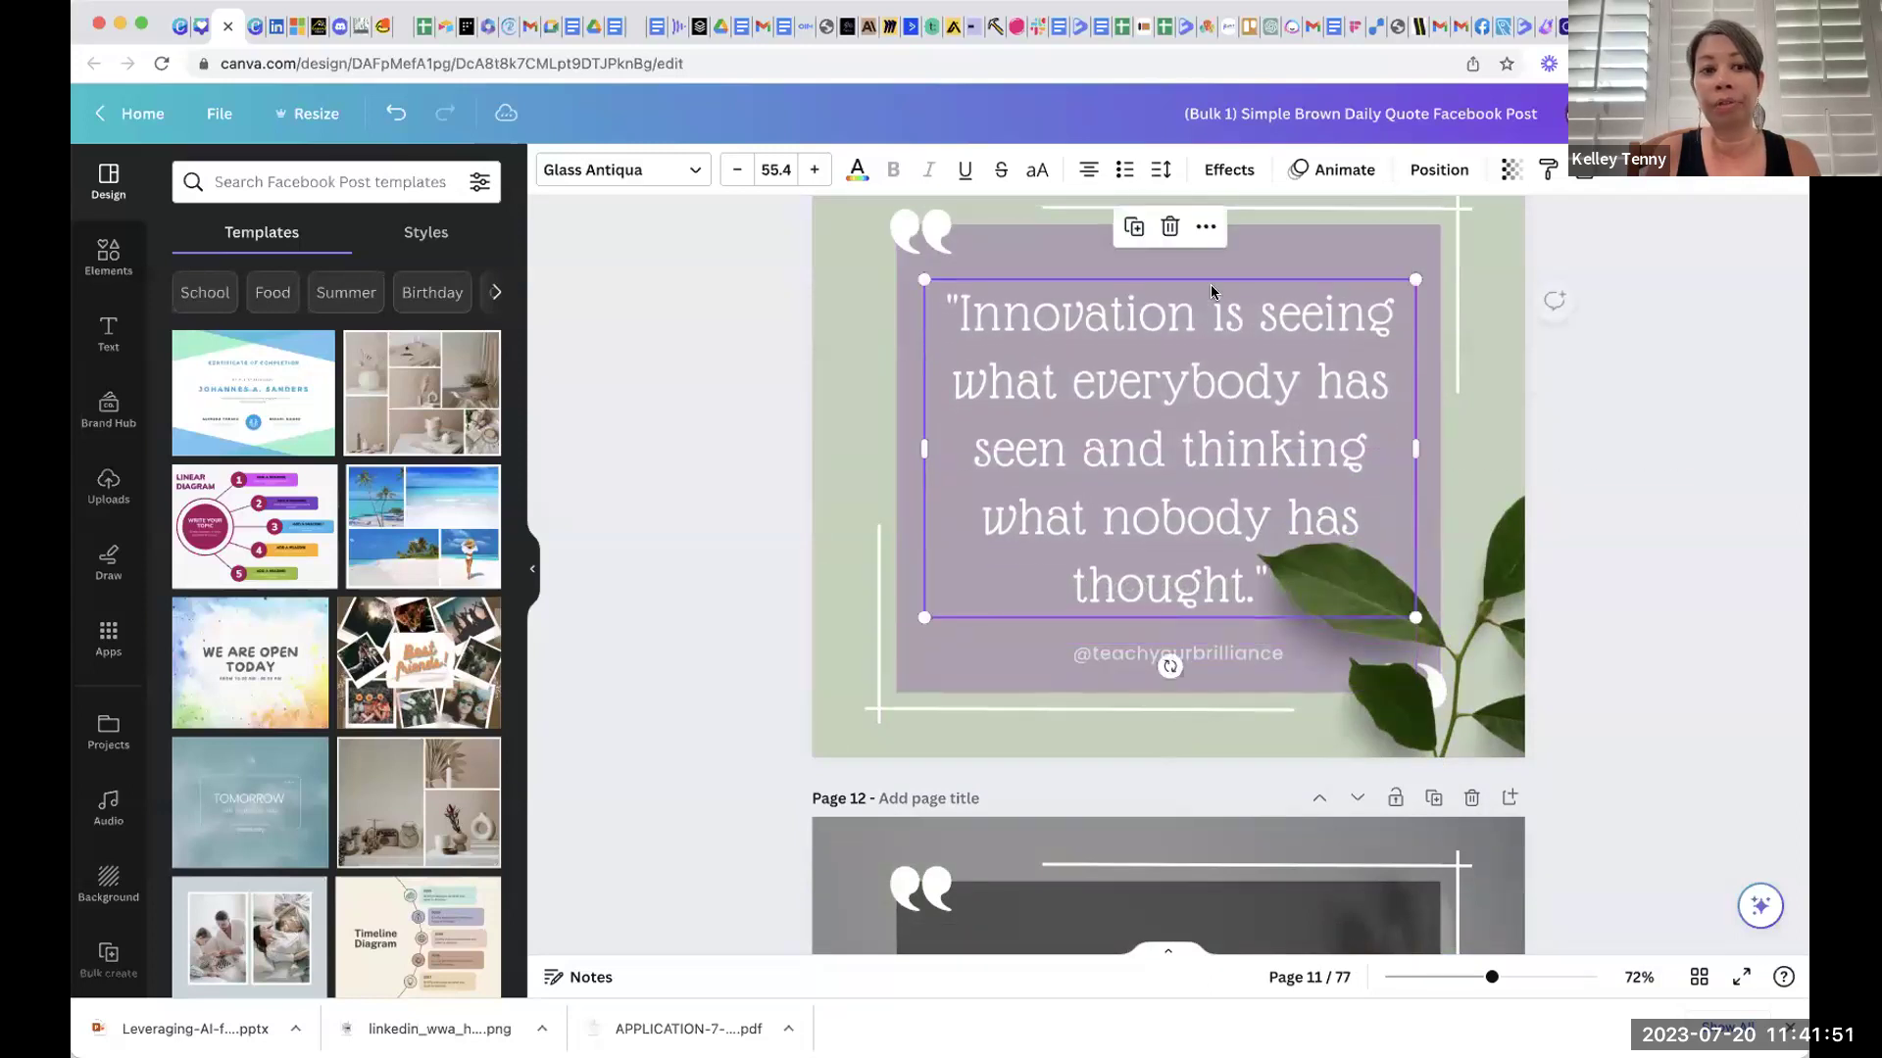
{"action": "scroll", "coordinate": [1211, 292], "scroll_direction": "down", "scroll_amount": 5}
{"action": "scroll", "coordinate": [1211, 292], "scroll_direction": "down", "scroll_amount": 1}
{"action": "left_click", "coordinate": [1179, 600]}
{"action": "left_click_drag", "start_coordinate": [1179, 600], "coordinate": [1178, 520]}
Step: Move the "The only way to discover" quote text up on pages 13, 14 and 15, above the handle
{"action": "scroll", "coordinate": [1178, 521], "scroll_direction": "down", "scroll_amount": 6}
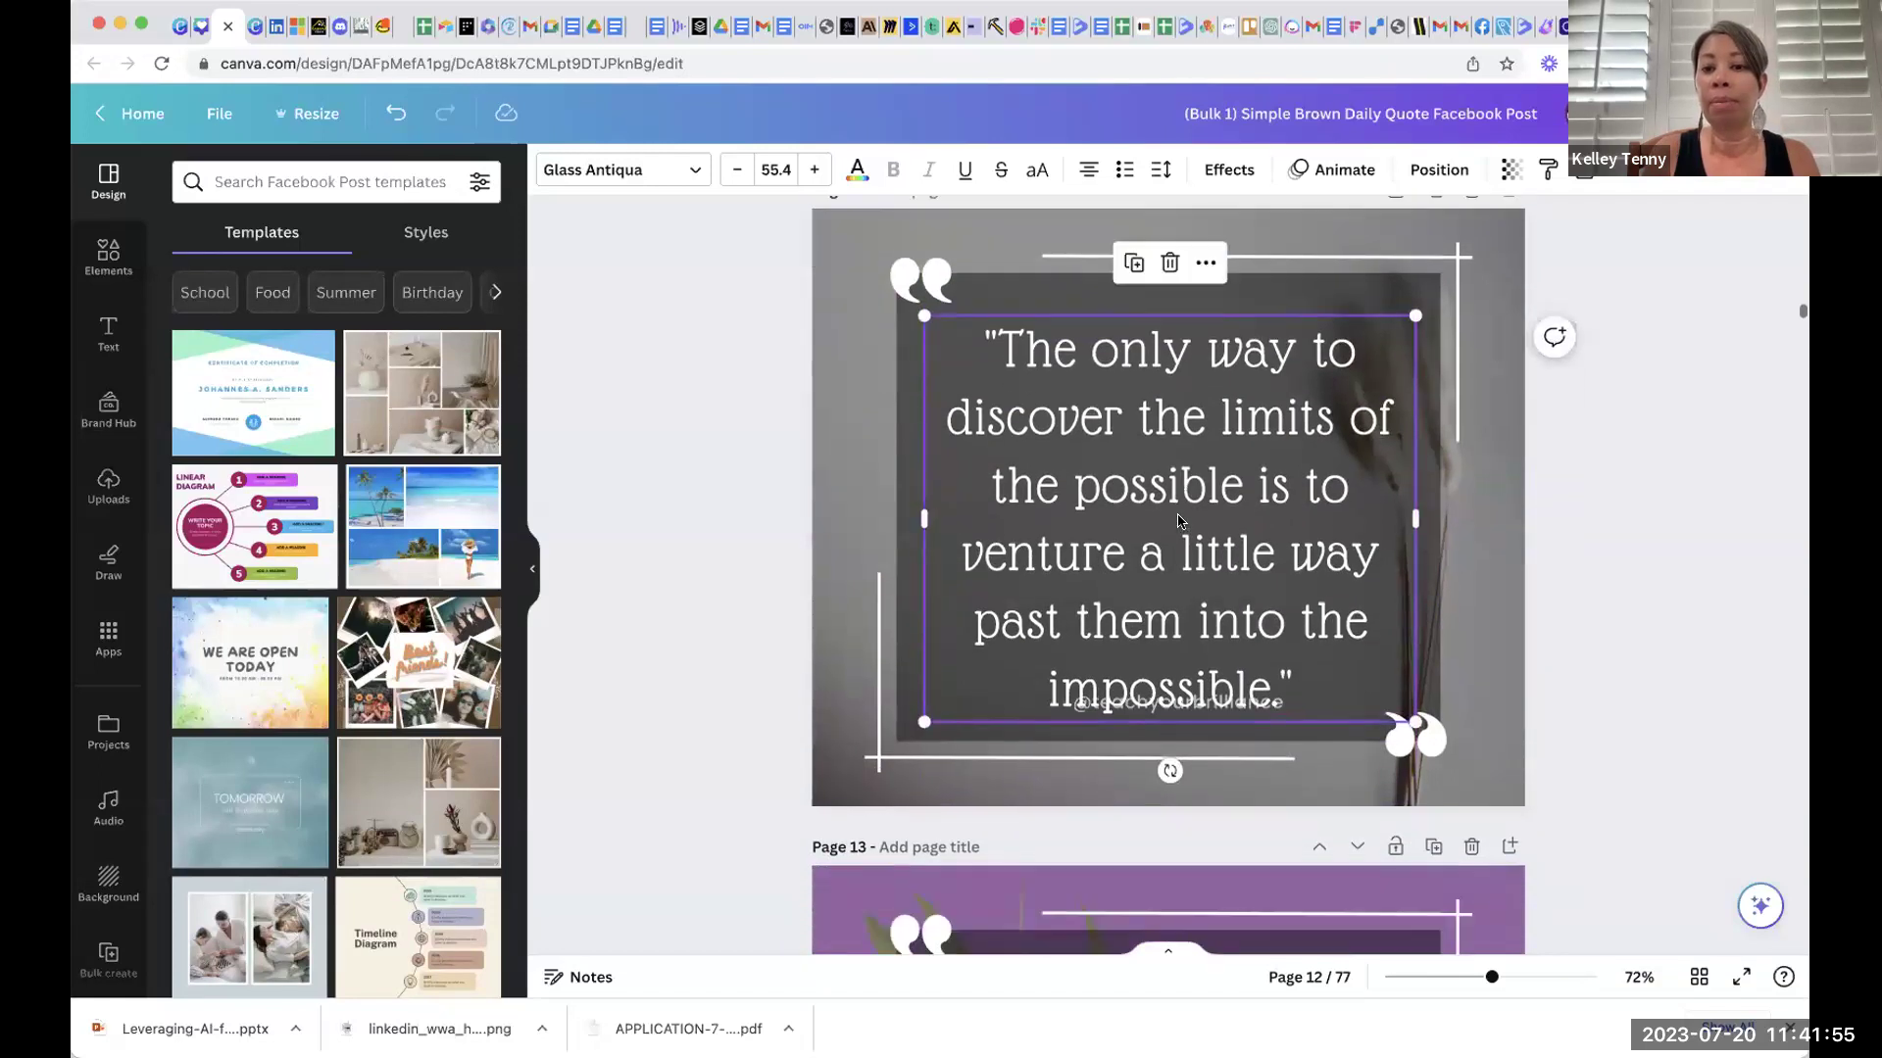
{"action": "left_click", "coordinate": [1189, 694]}
{"action": "left_click_drag", "start_coordinate": [1190, 694], "coordinate": [1188, 605]}
{"action": "scroll", "coordinate": [1181, 676], "scroll_direction": "down", "scroll_amount": 6}
{"action": "left_click", "coordinate": [1176, 711]}
{"action": "left_click_drag", "start_coordinate": [1176, 711], "coordinate": [1179, 609]}
{"action": "scroll", "coordinate": [1179, 610], "scroll_direction": "down", "scroll_amount": 6}
{"action": "left_click", "coordinate": [1159, 727]}
{"action": "left_click_drag", "start_coordinate": [1158, 727], "coordinate": [1165, 615]}
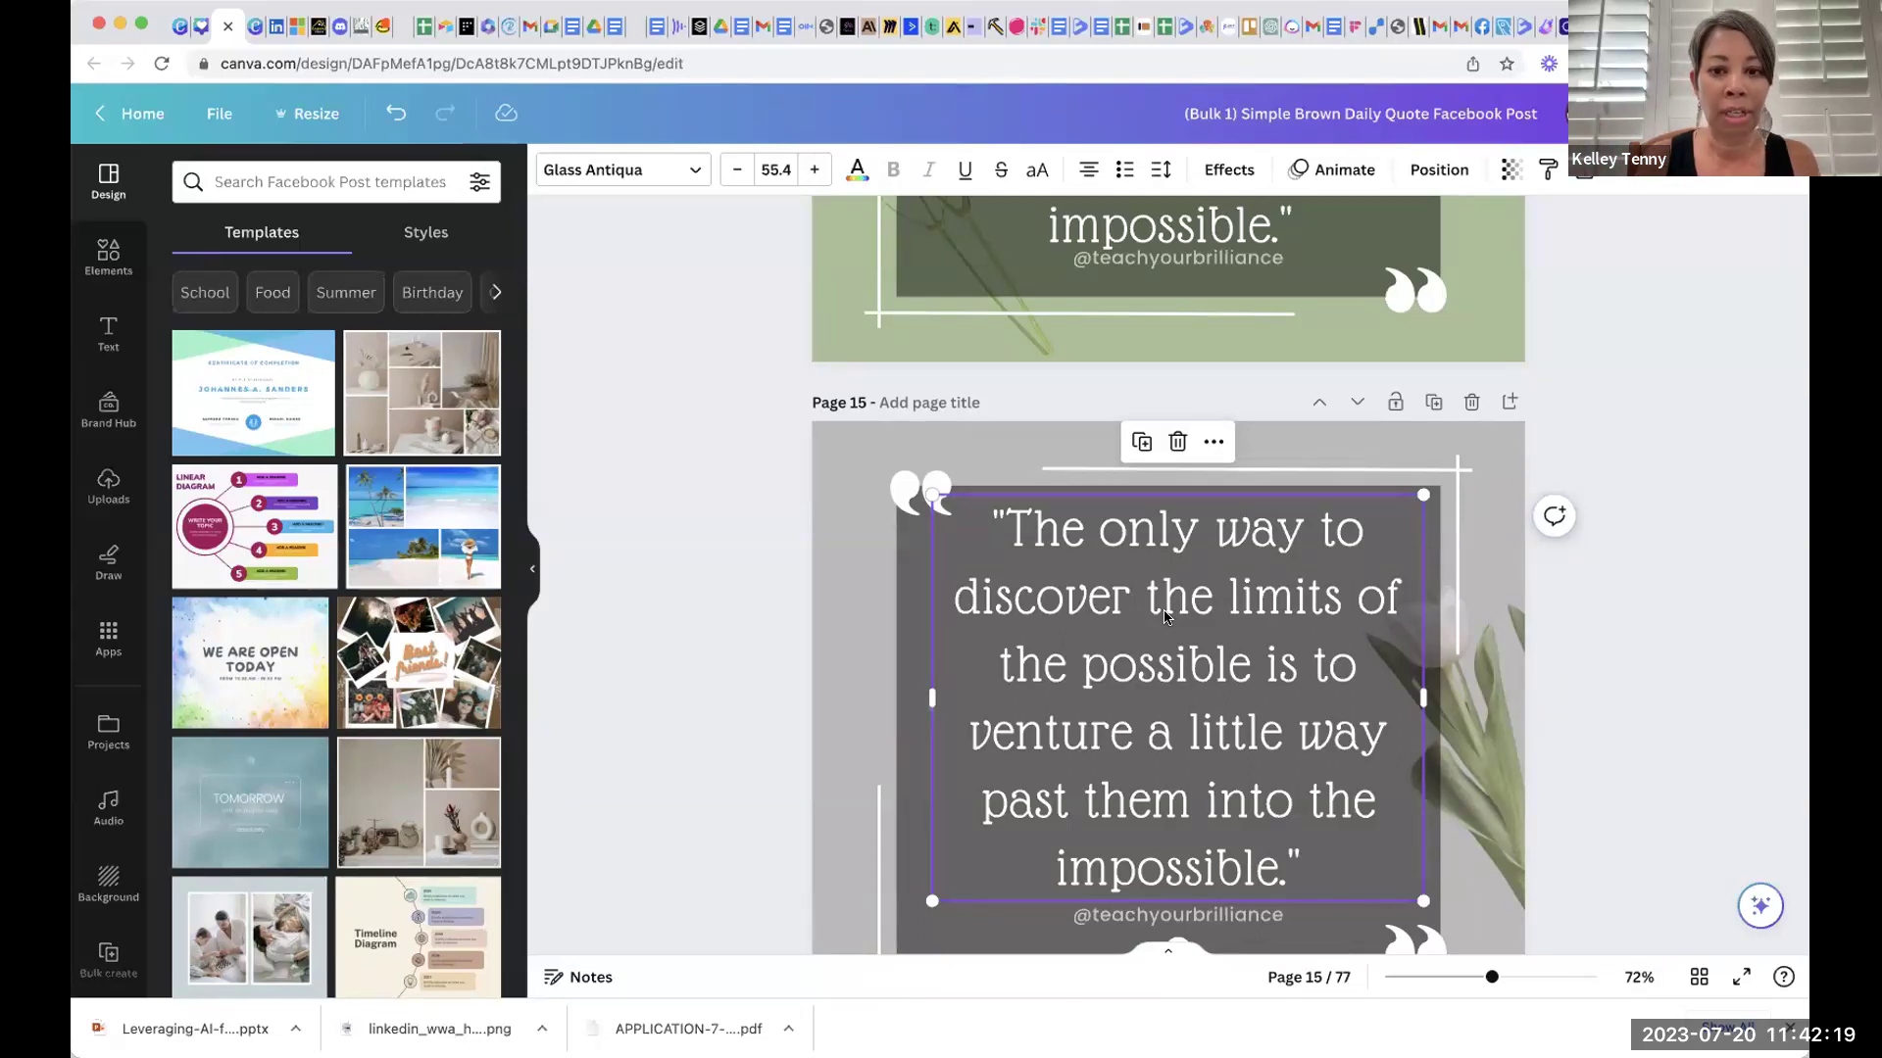
{"action": "scroll", "coordinate": [1165, 614], "scroll_direction": "up", "scroll_amount": 5}
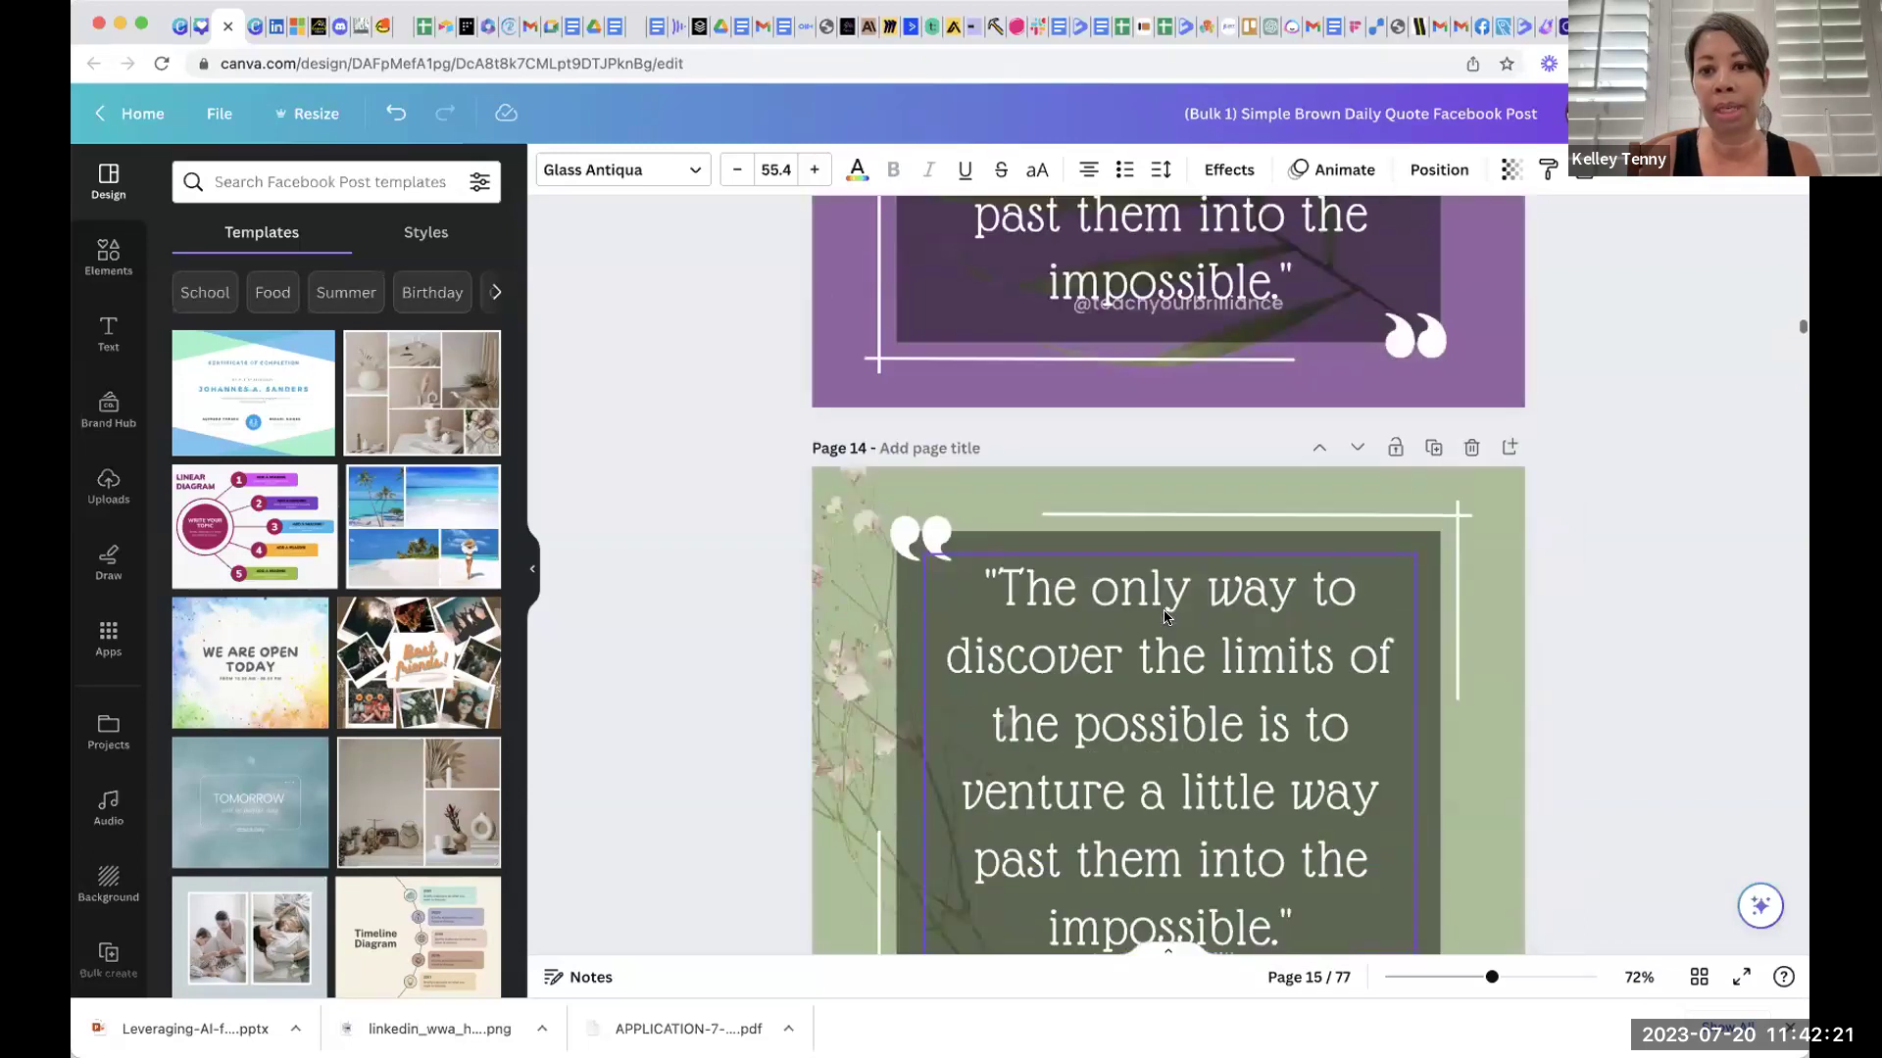
{"action": "scroll", "coordinate": [1186, 709], "scroll_direction": "down", "scroll_amount": 3}
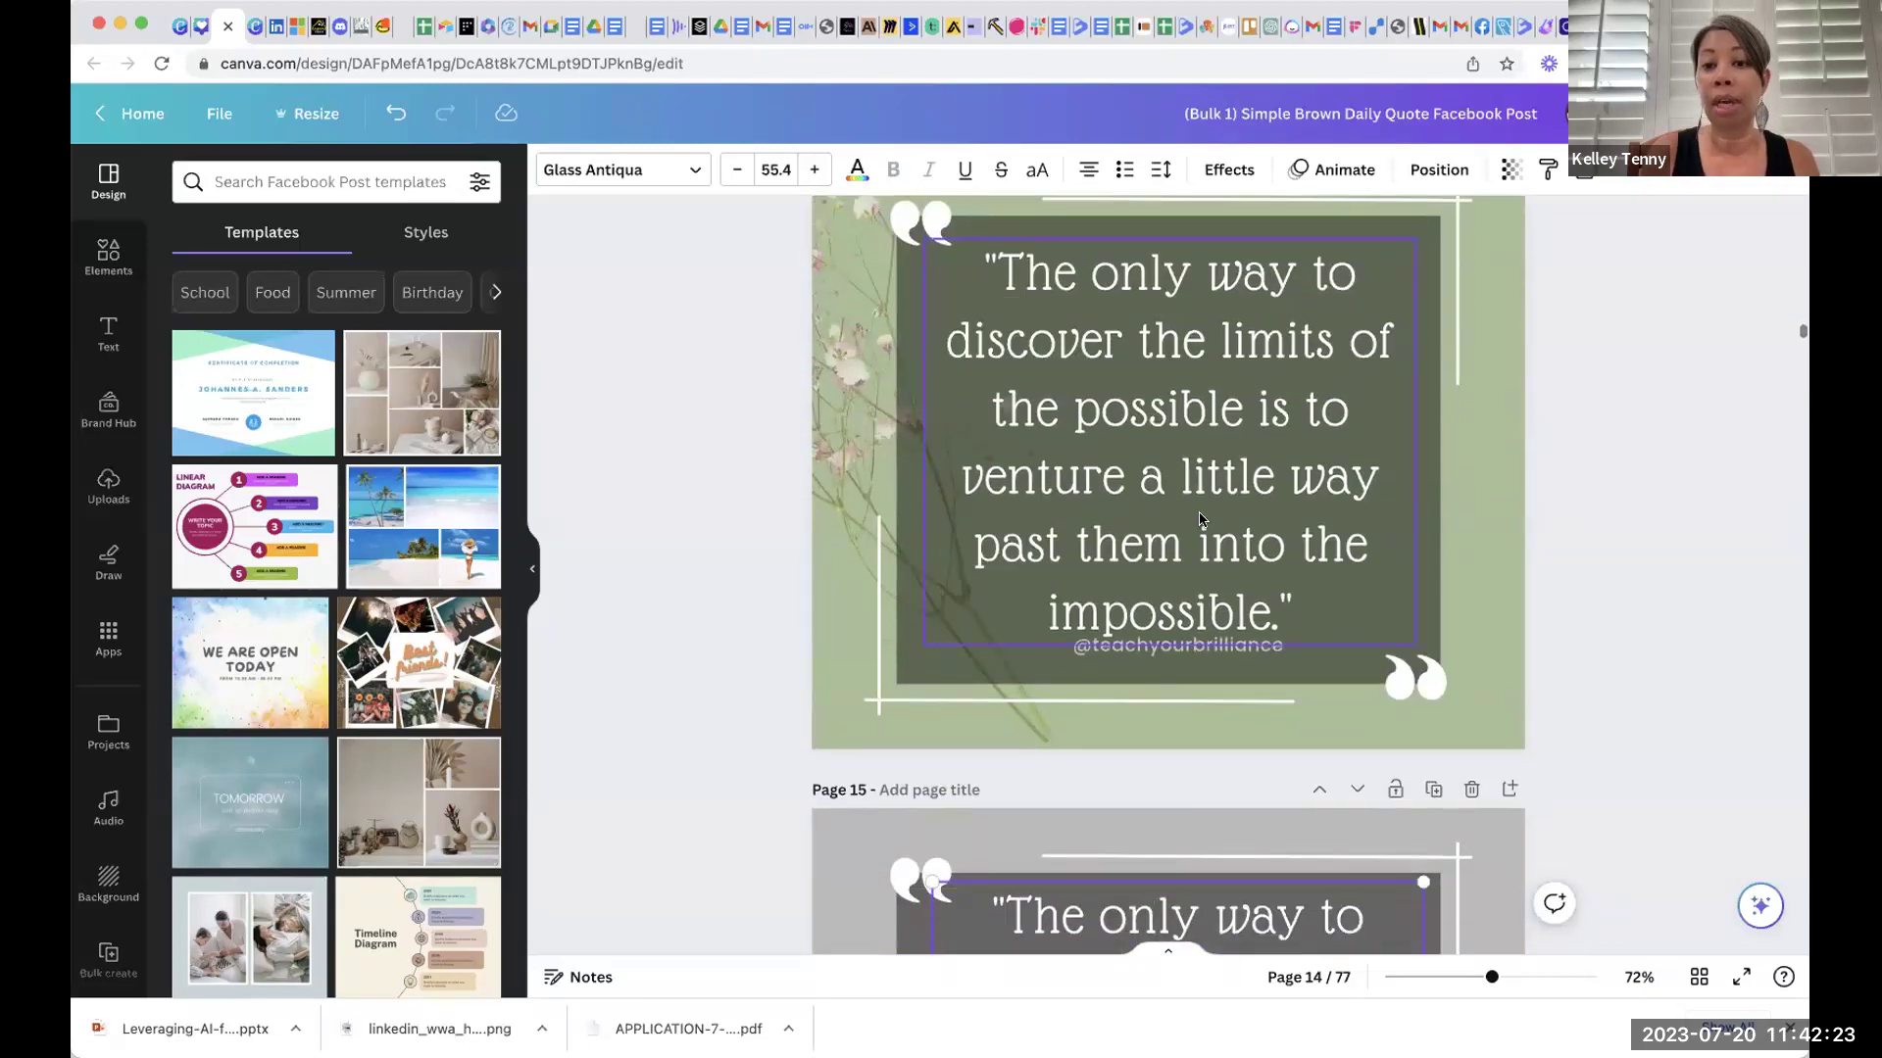
{"action": "scroll", "coordinate": [1198, 511], "scroll_direction": "down", "scroll_amount": 3}
{"action": "scroll", "coordinate": [1199, 518], "scroll_direction": "up", "scroll_amount": 2}
{"action": "scroll", "coordinate": [1200, 517], "scroll_direction": "down", "scroll_amount": 8}
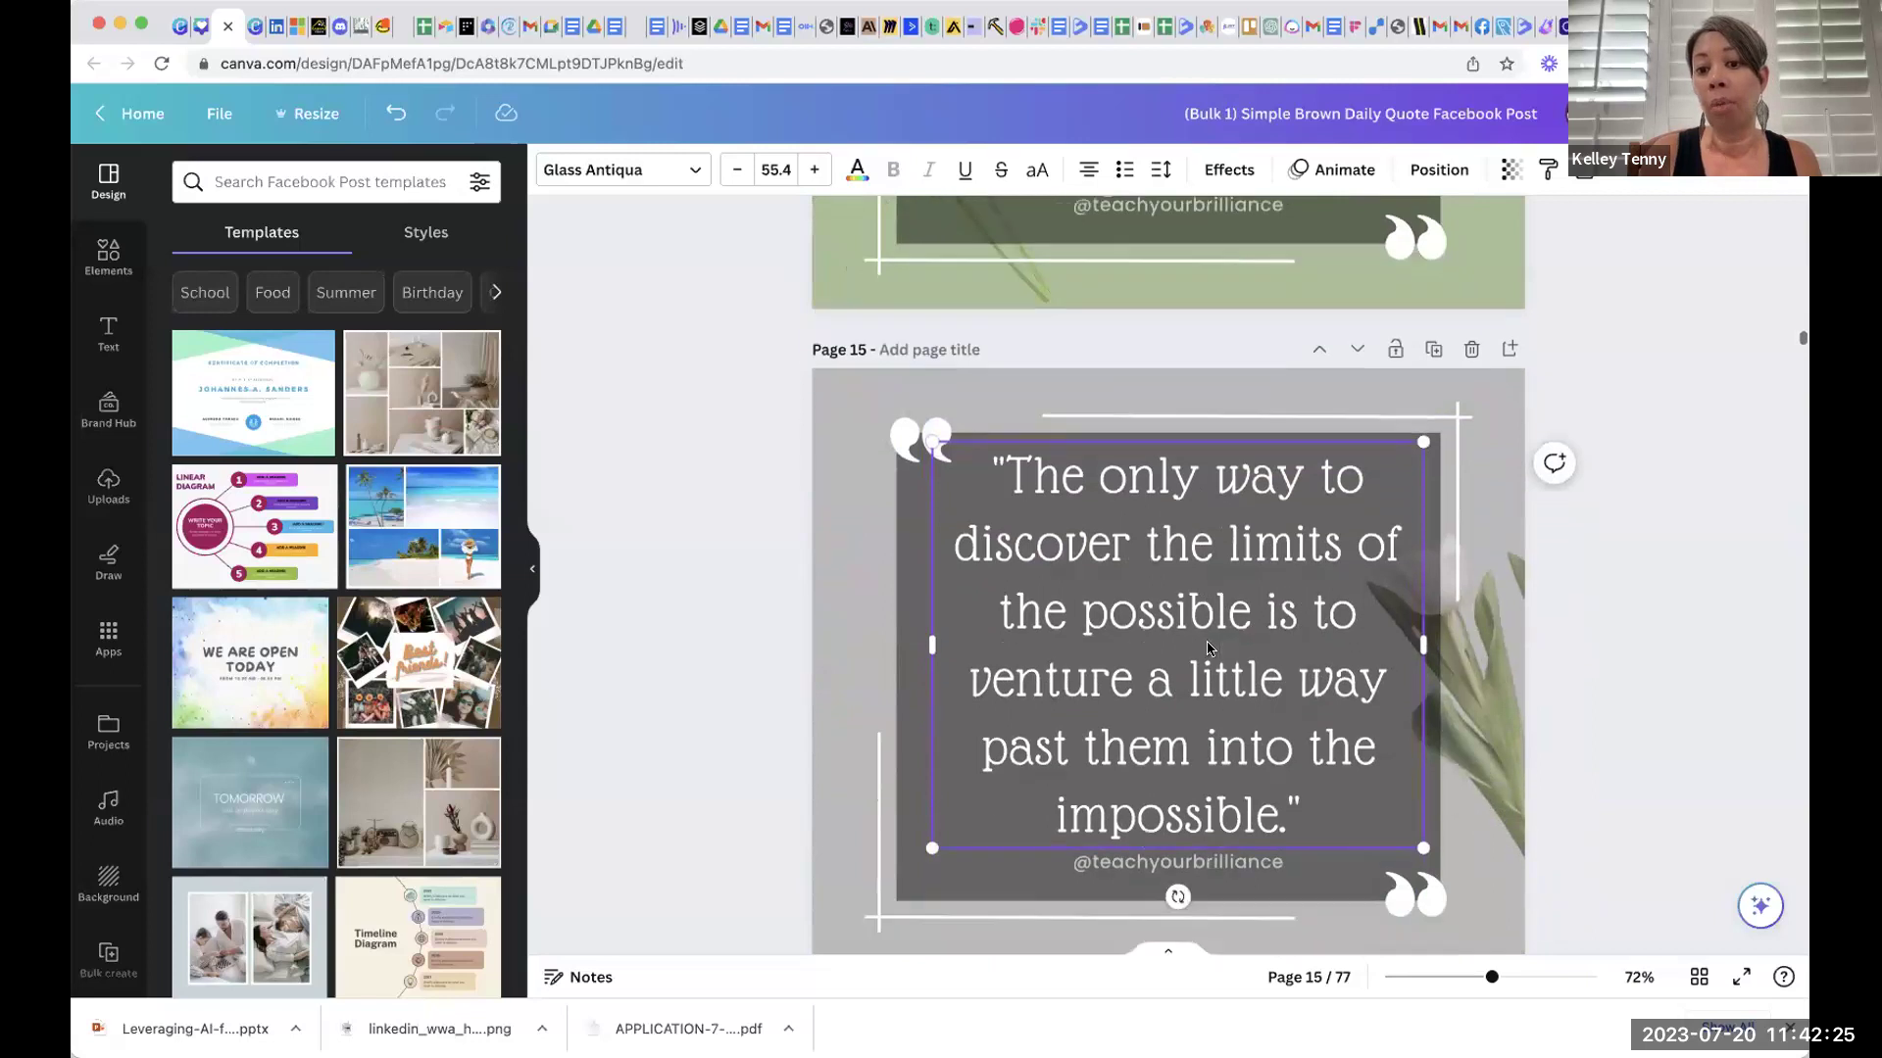
{"action": "scroll", "coordinate": [1207, 648], "scroll_direction": "down", "scroll_amount": 3}
{"action": "left_click", "coordinate": [1191, 472]}
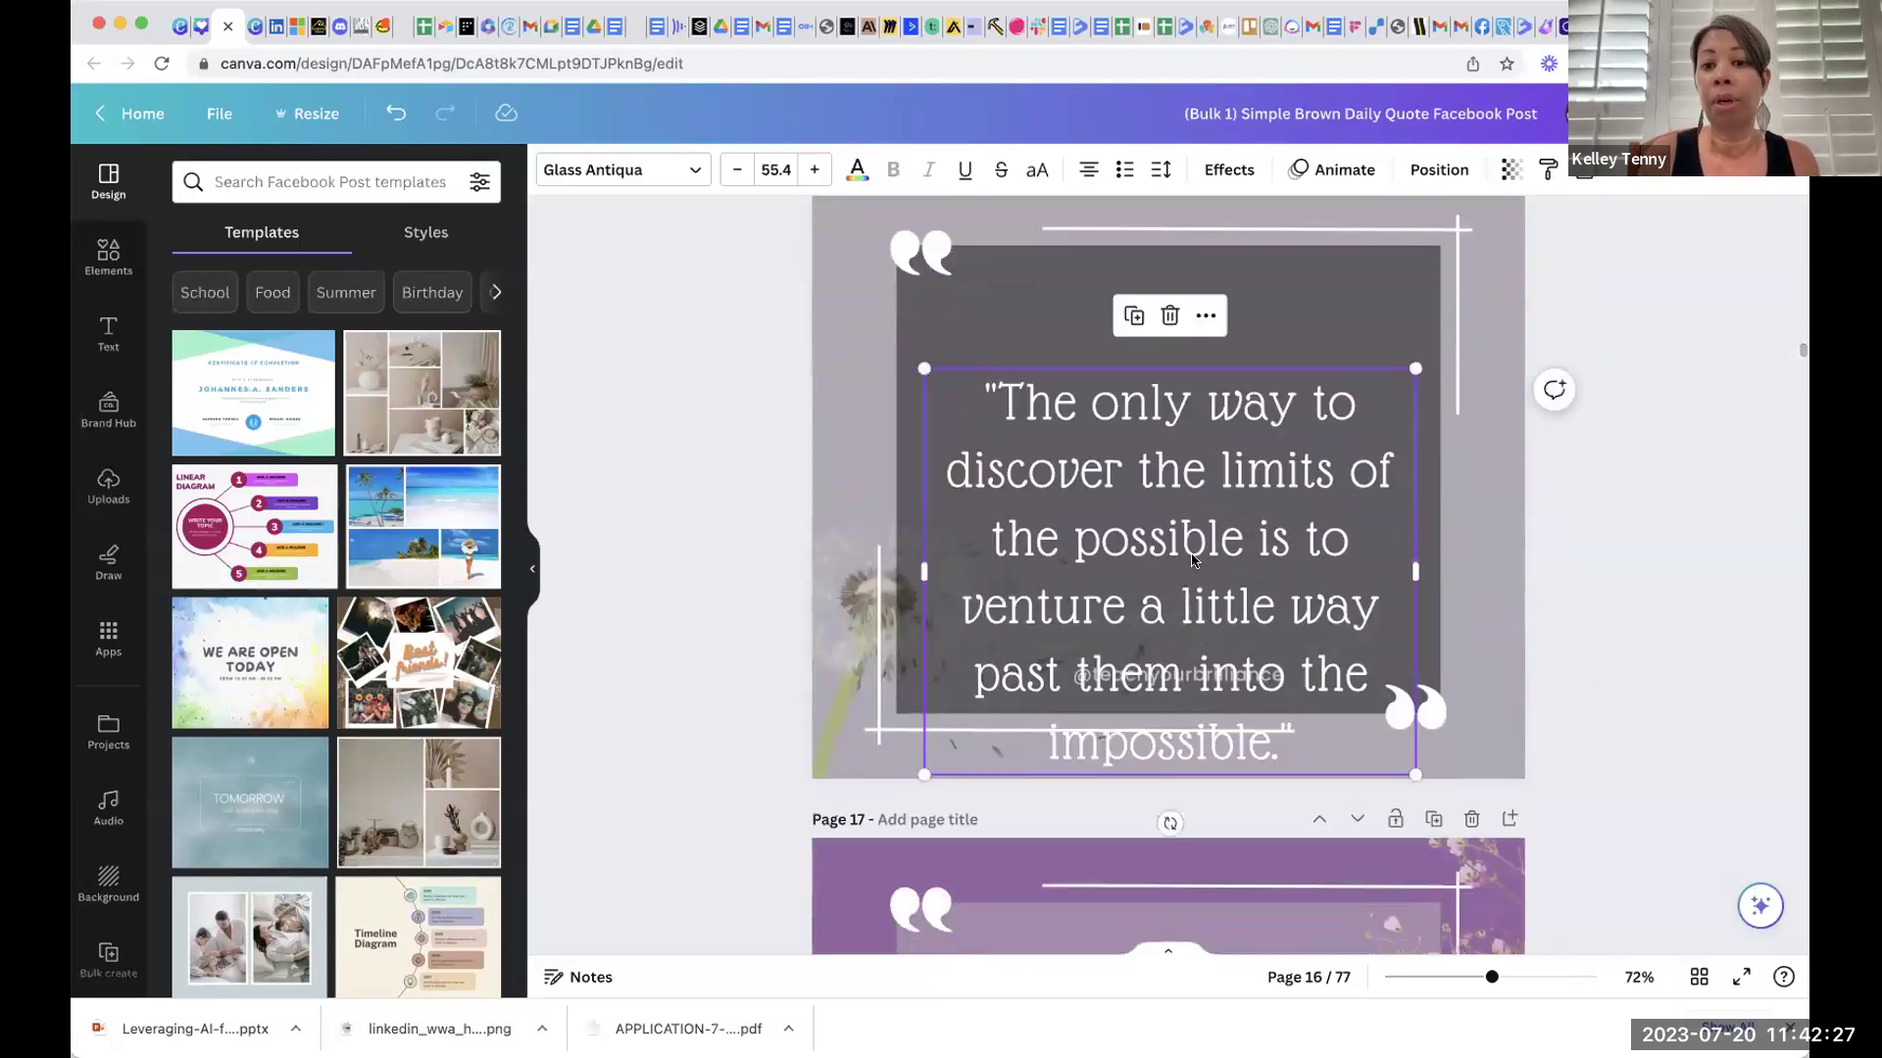
{"action": "scroll", "coordinate": [1194, 509], "scroll_direction": "down", "scroll_amount": 5}
{"action": "left_click", "coordinate": [1197, 598]}
{"action": "left_click_drag", "start_coordinate": [1196, 598], "coordinate": [1201, 550]}
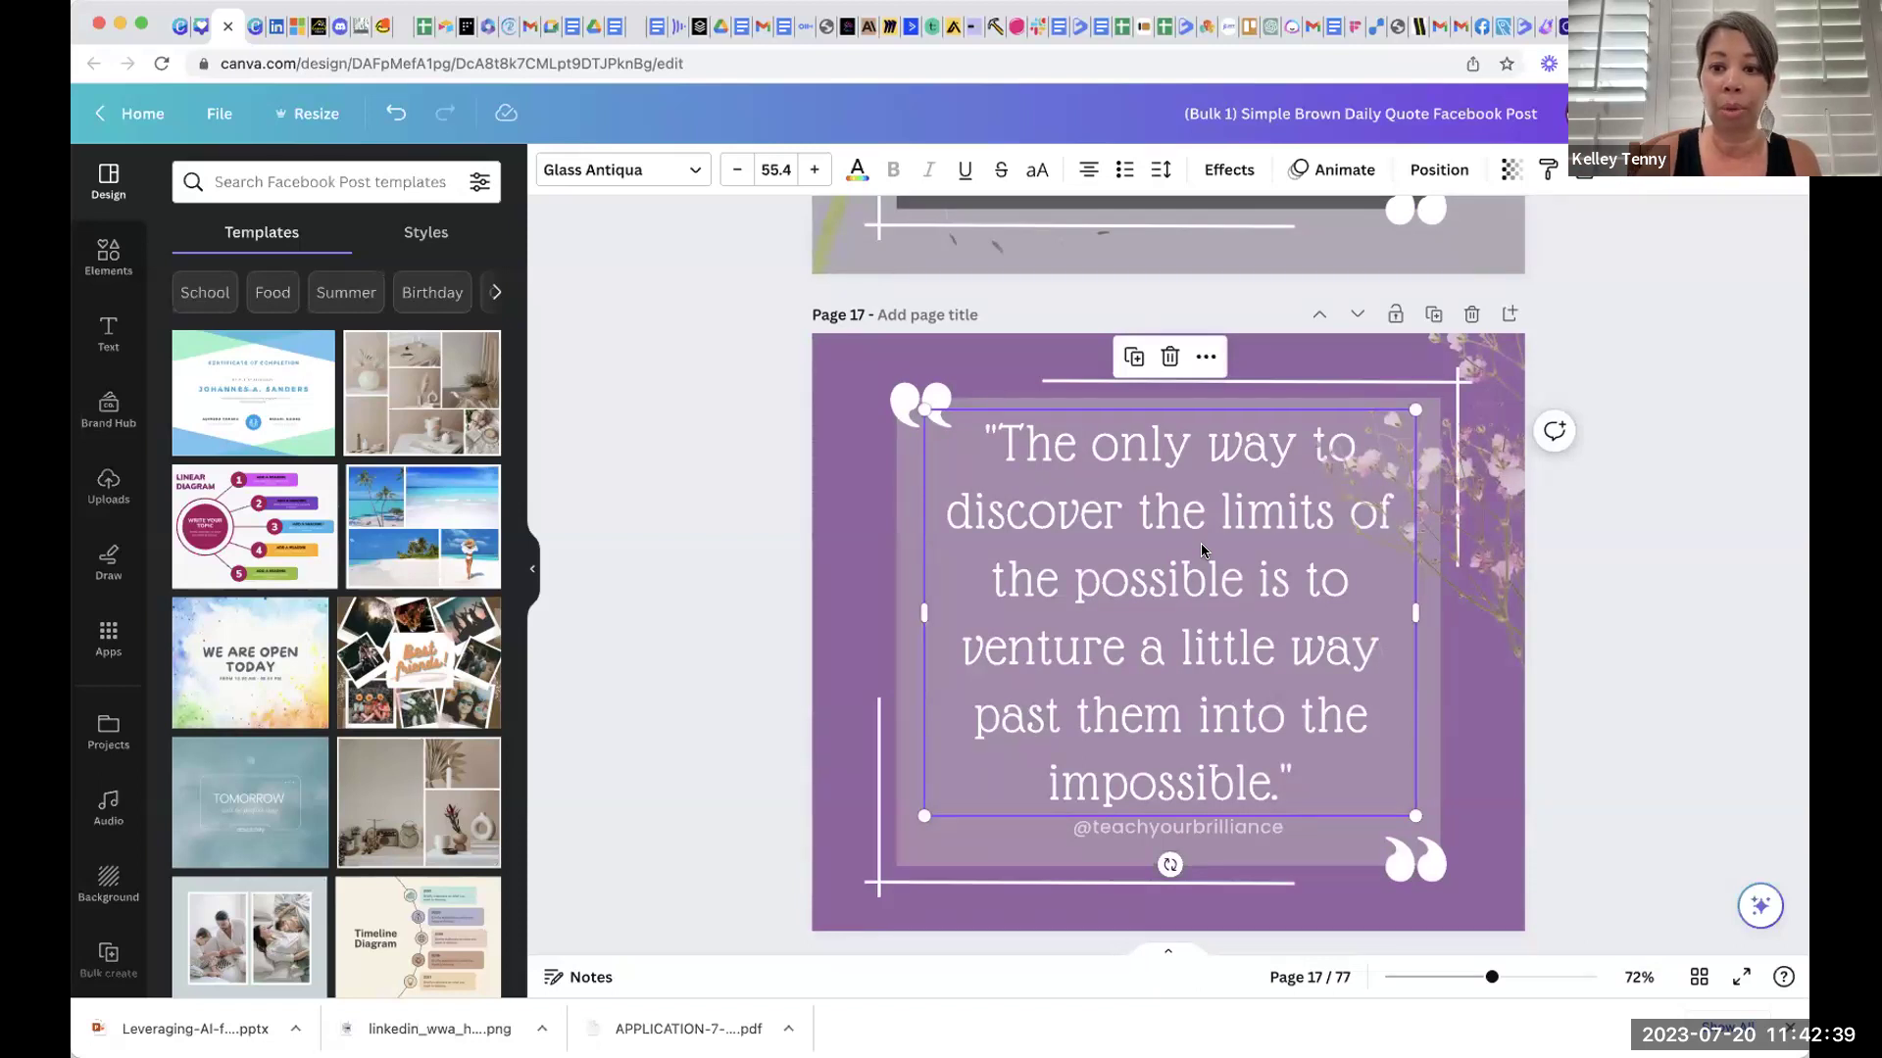
Step: On page 23, reduce the "Learning and innovation" quote text to size 46.4 and position it inside the dark box above the handle
{"action": "scroll", "coordinate": [1202, 550], "scroll_direction": "down", "scroll_amount": 20}
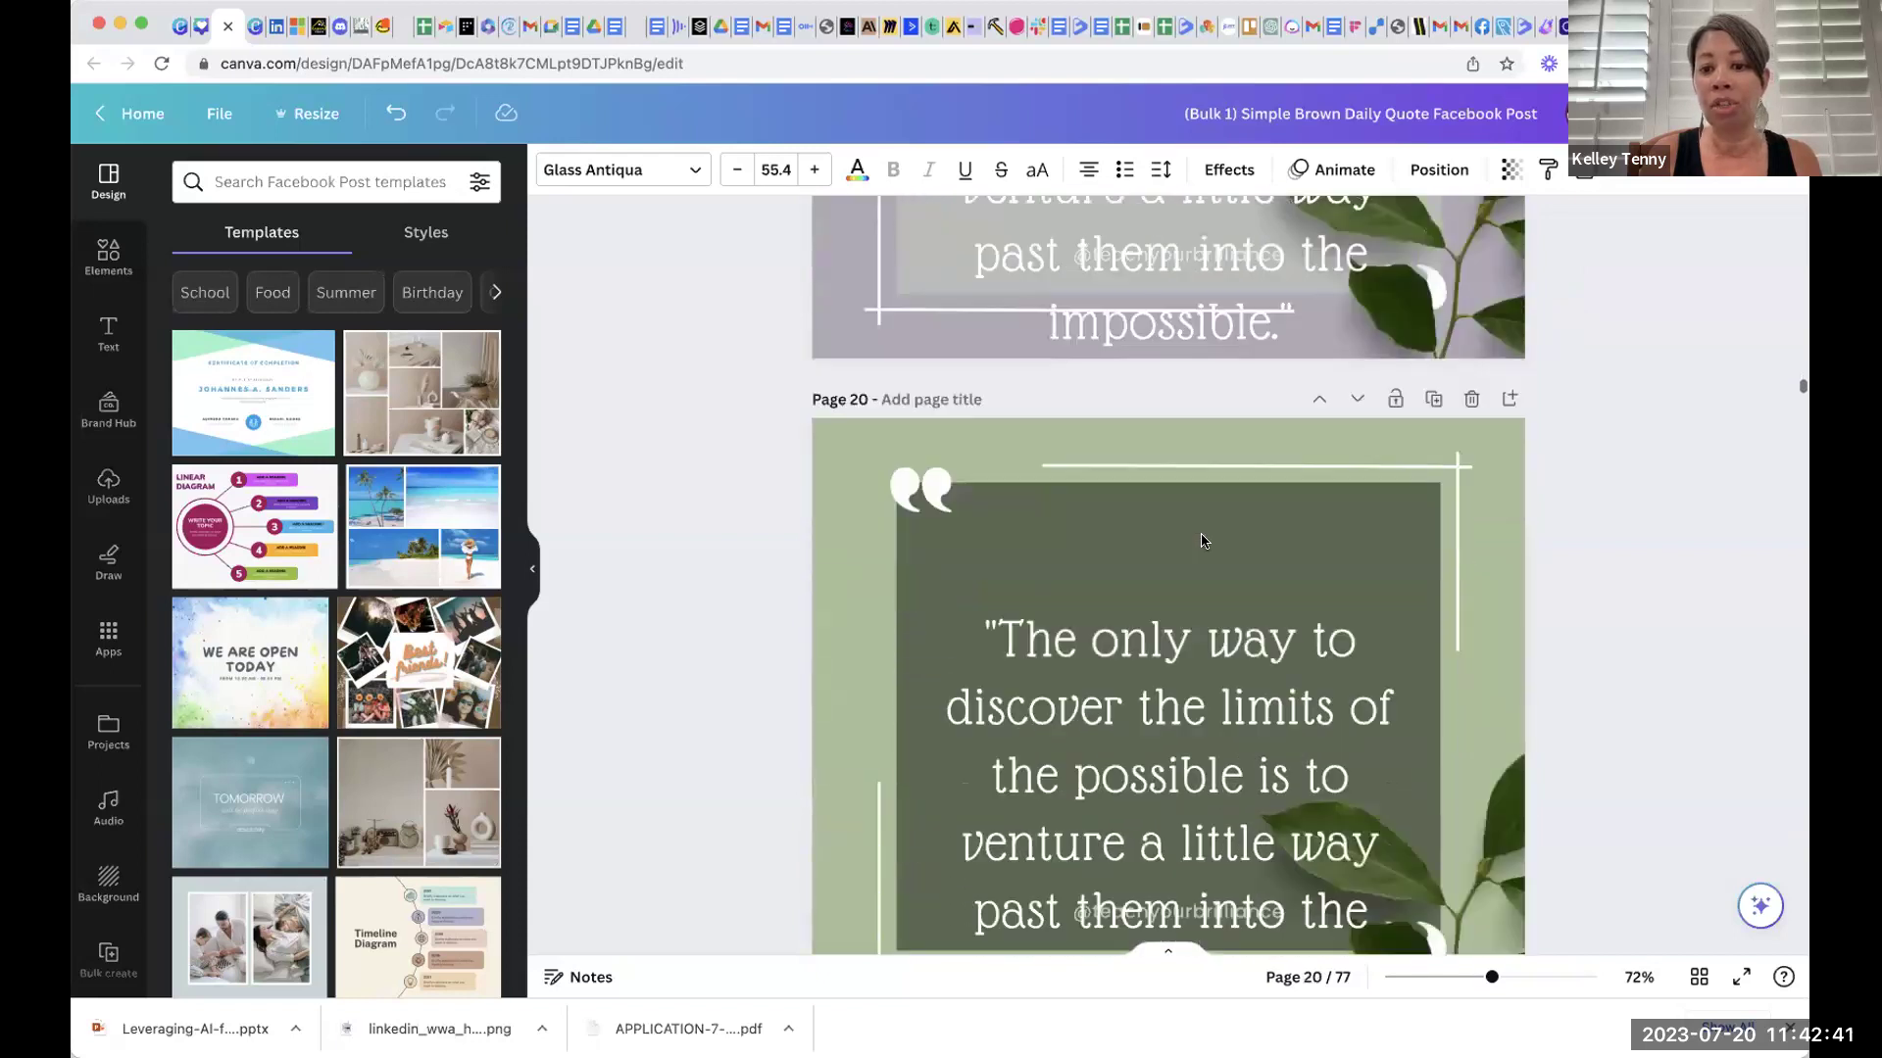
{"action": "scroll", "coordinate": [1202, 542], "scroll_direction": "down", "scroll_amount": 15}
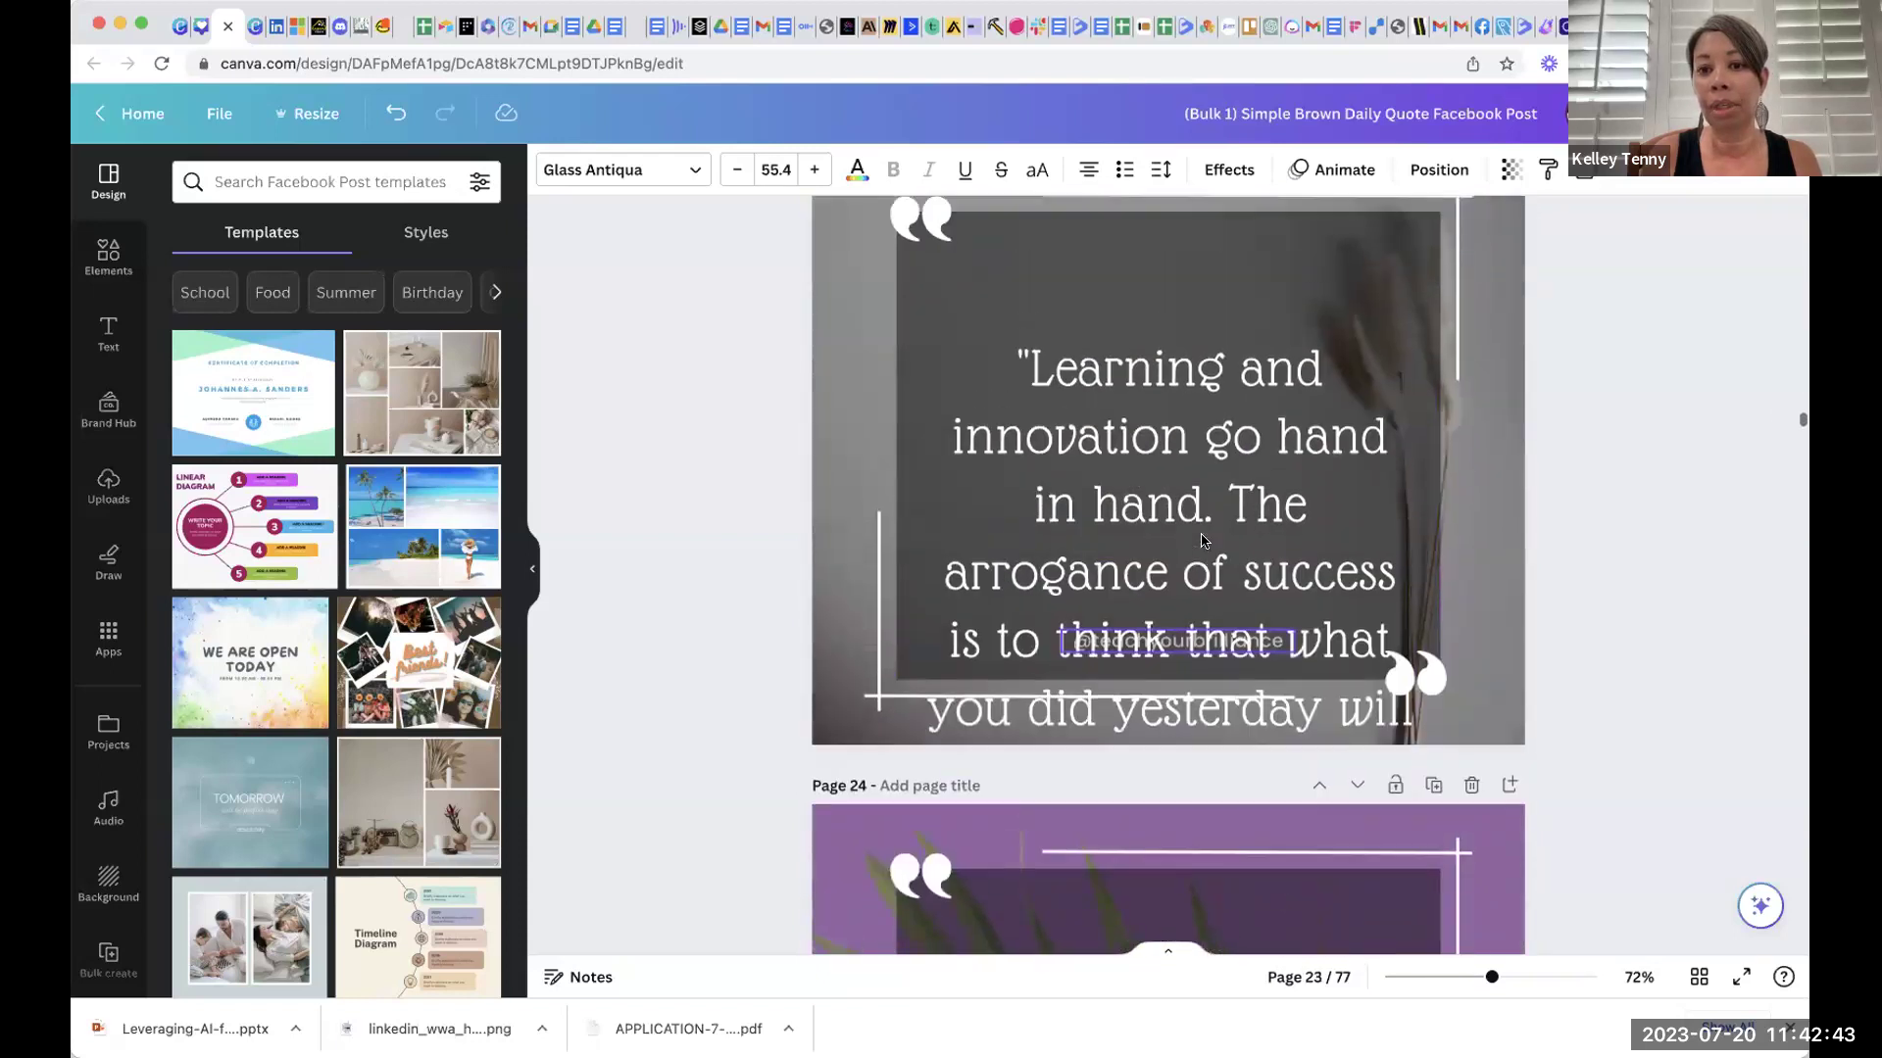
{"action": "left_click_drag", "start_coordinate": [1201, 542], "coordinate": [1210, 419]}
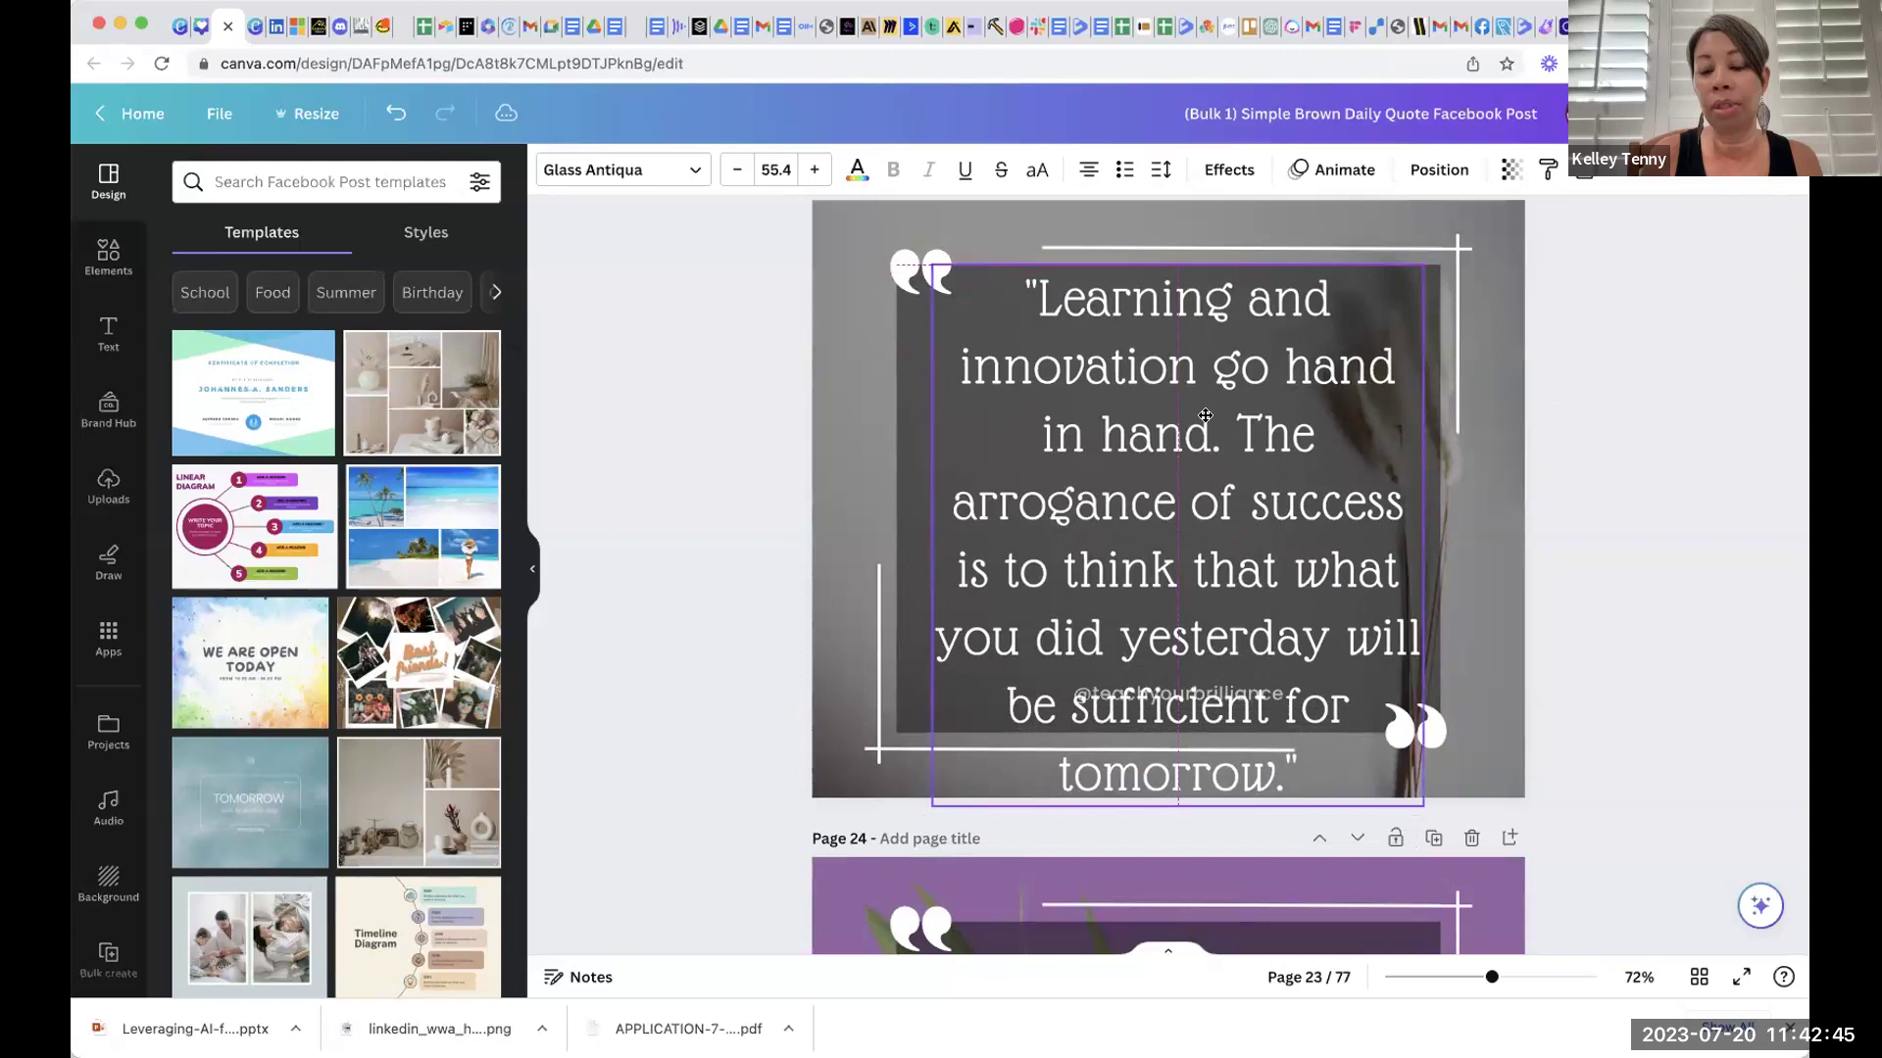
{"action": "left_click", "coordinate": [736, 171]}
{"action": "left_click", "coordinate": [736, 171]}
{"action": "left_click", "coordinate": [736, 170]}
{"action": "left_click", "coordinate": [736, 171]}
{"action": "left_click", "coordinate": [736, 171]}
{"action": "left_click", "coordinate": [736, 171]}
{"action": "left_click", "coordinate": [736, 171]}
{"action": "left_click", "coordinate": [736, 171]}
{"action": "left_click", "coordinate": [736, 171]}
{"action": "left_click_drag", "start_coordinate": [1193, 460], "coordinate": [1192, 492]}
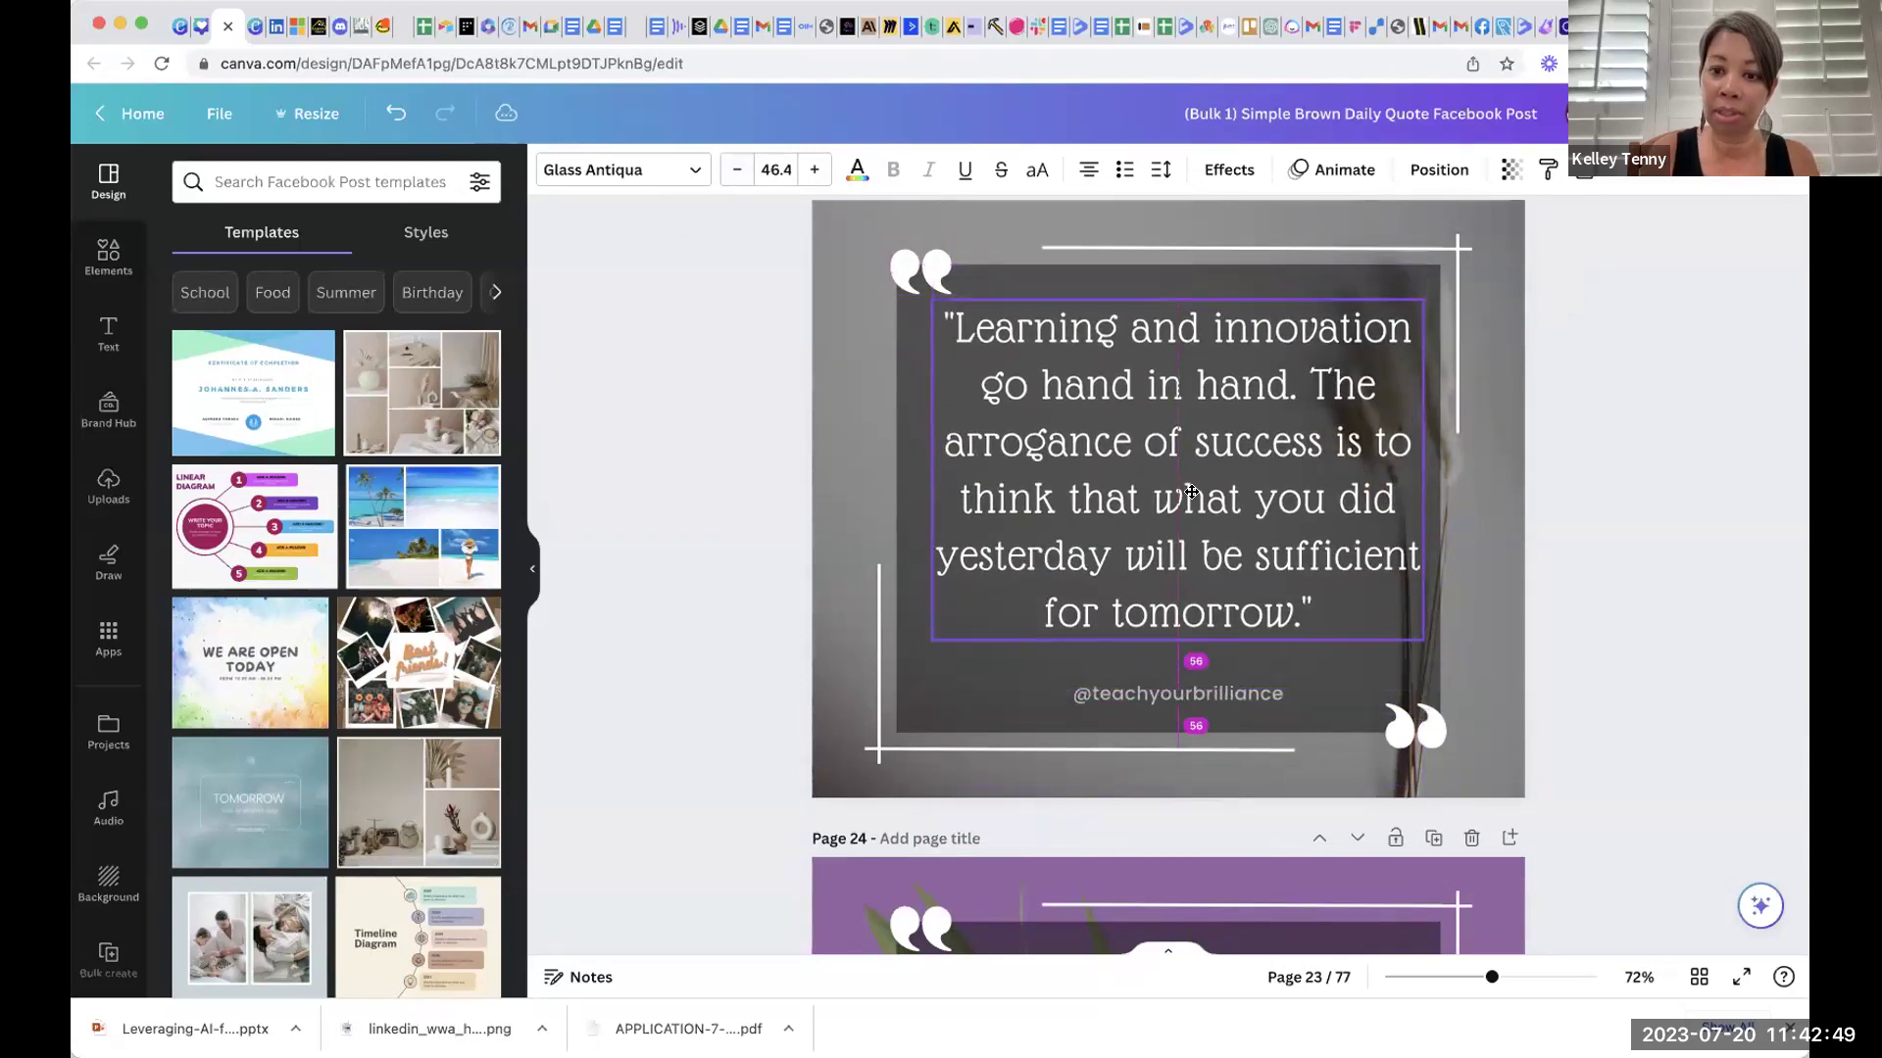
{"action": "left_click", "coordinate": [1603, 676]}
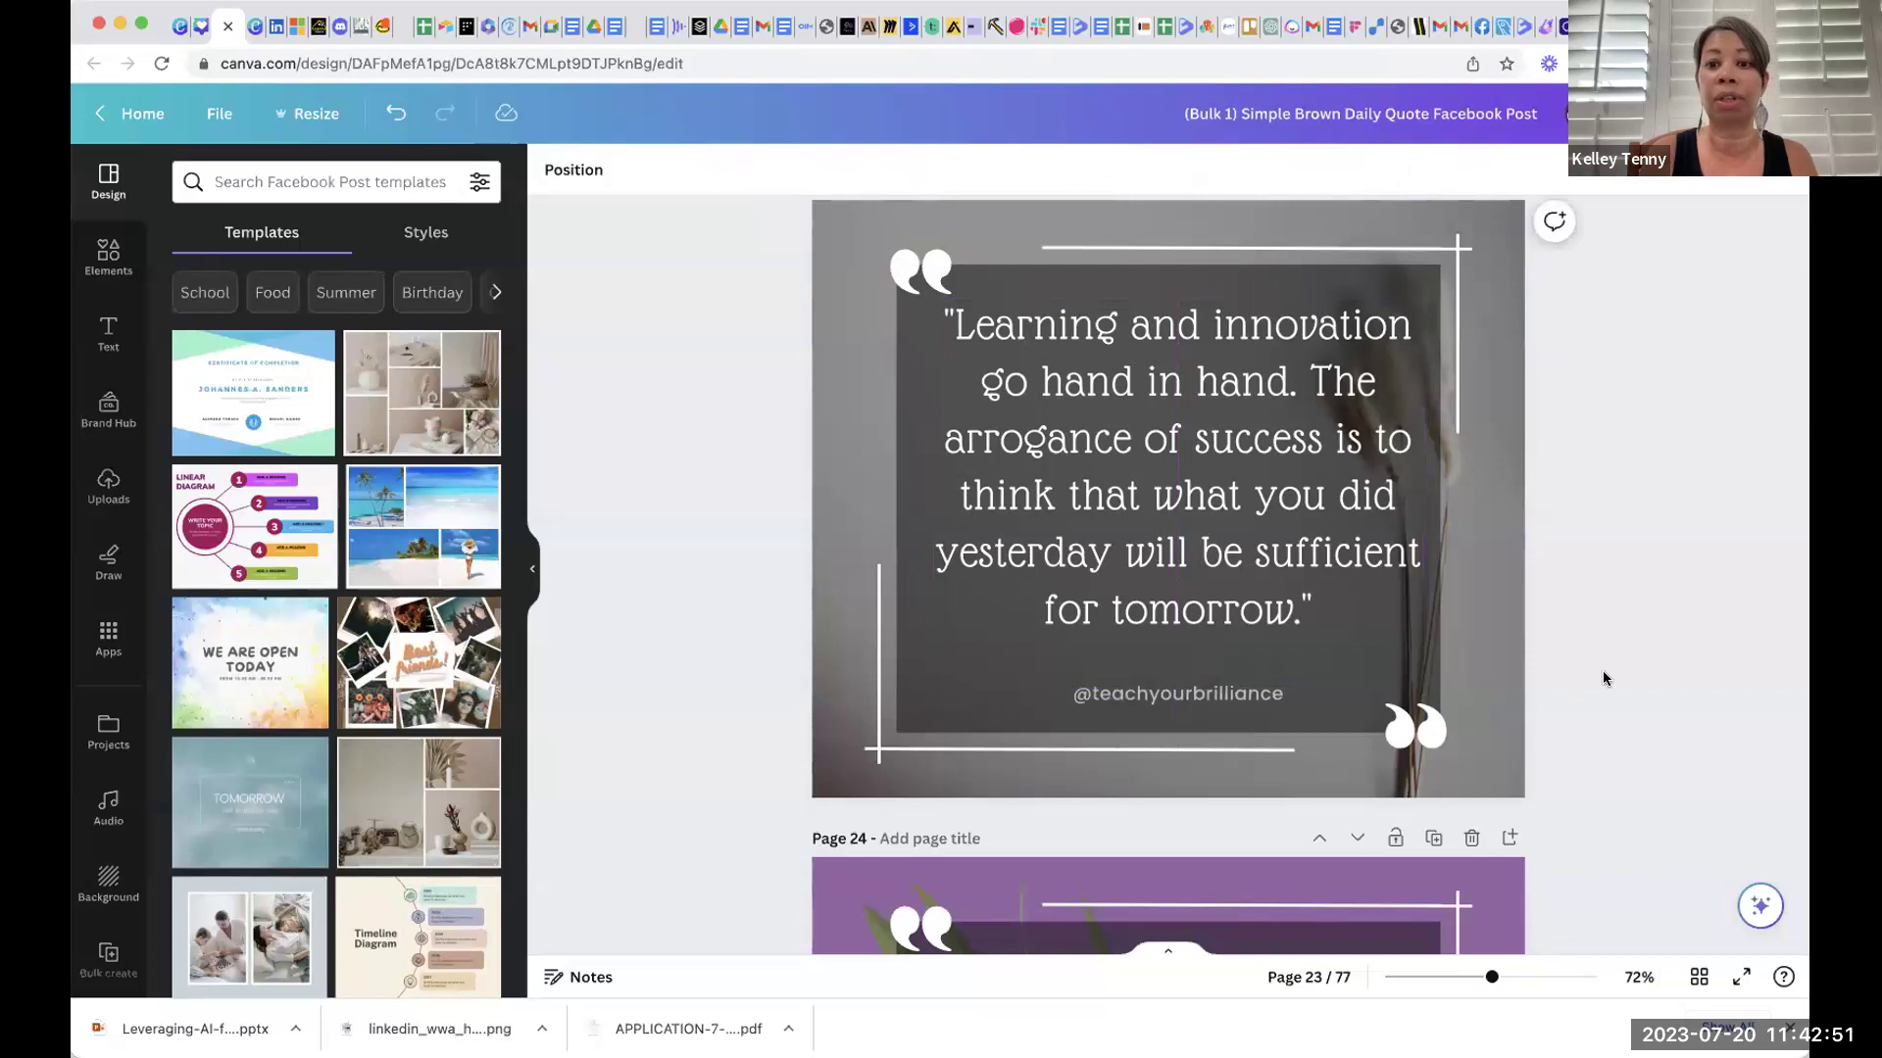
Step: On page 24, move the "Learning and innovation" quote text up and reduce it to size 47.4 so it fits above the handle
{"action": "scroll", "coordinate": [1193, 637], "scroll_direction": "down", "scroll_amount": 3}
{"action": "scroll", "coordinate": [1193, 637], "scroll_direction": "down", "scroll_amount": 10}
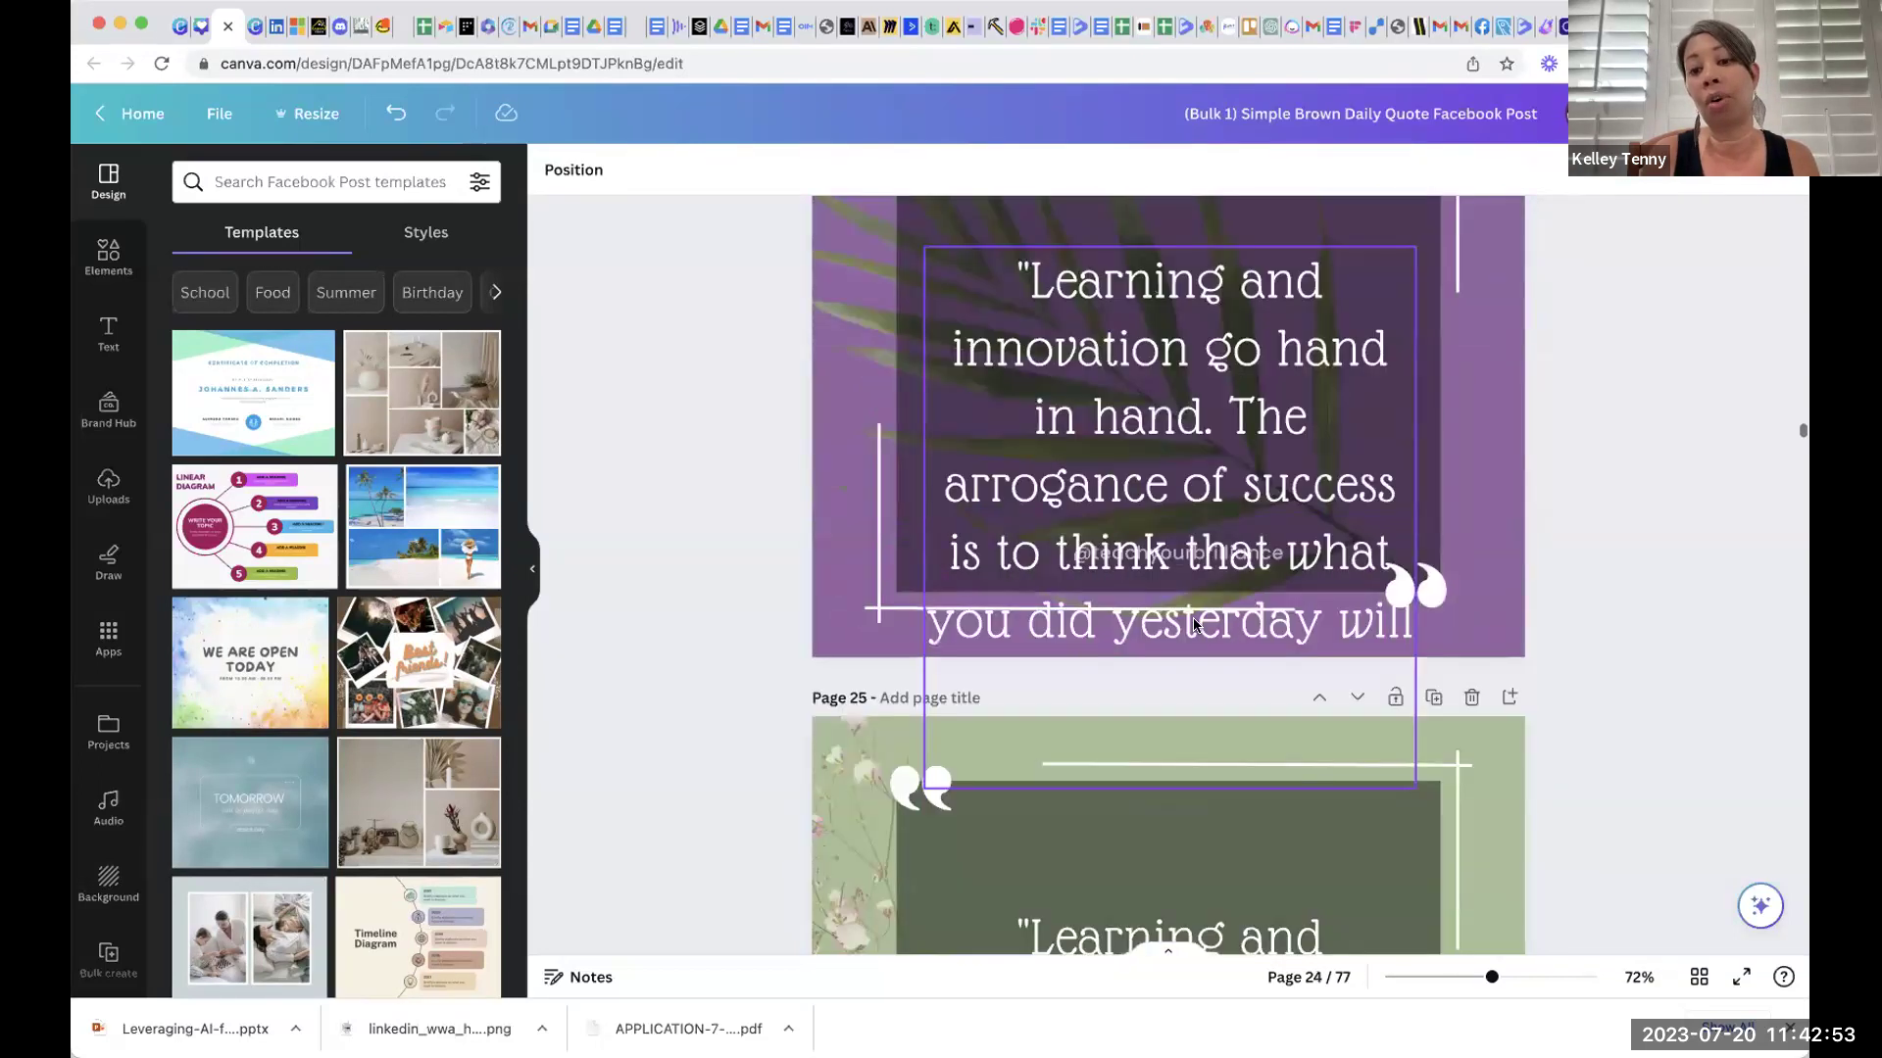
{"action": "scroll", "coordinate": [1191, 549], "scroll_direction": "up", "scroll_amount": 3}
{"action": "left_click", "coordinate": [1187, 502]}
{"action": "left_click_drag", "start_coordinate": [1186, 502], "coordinate": [1187, 421]}
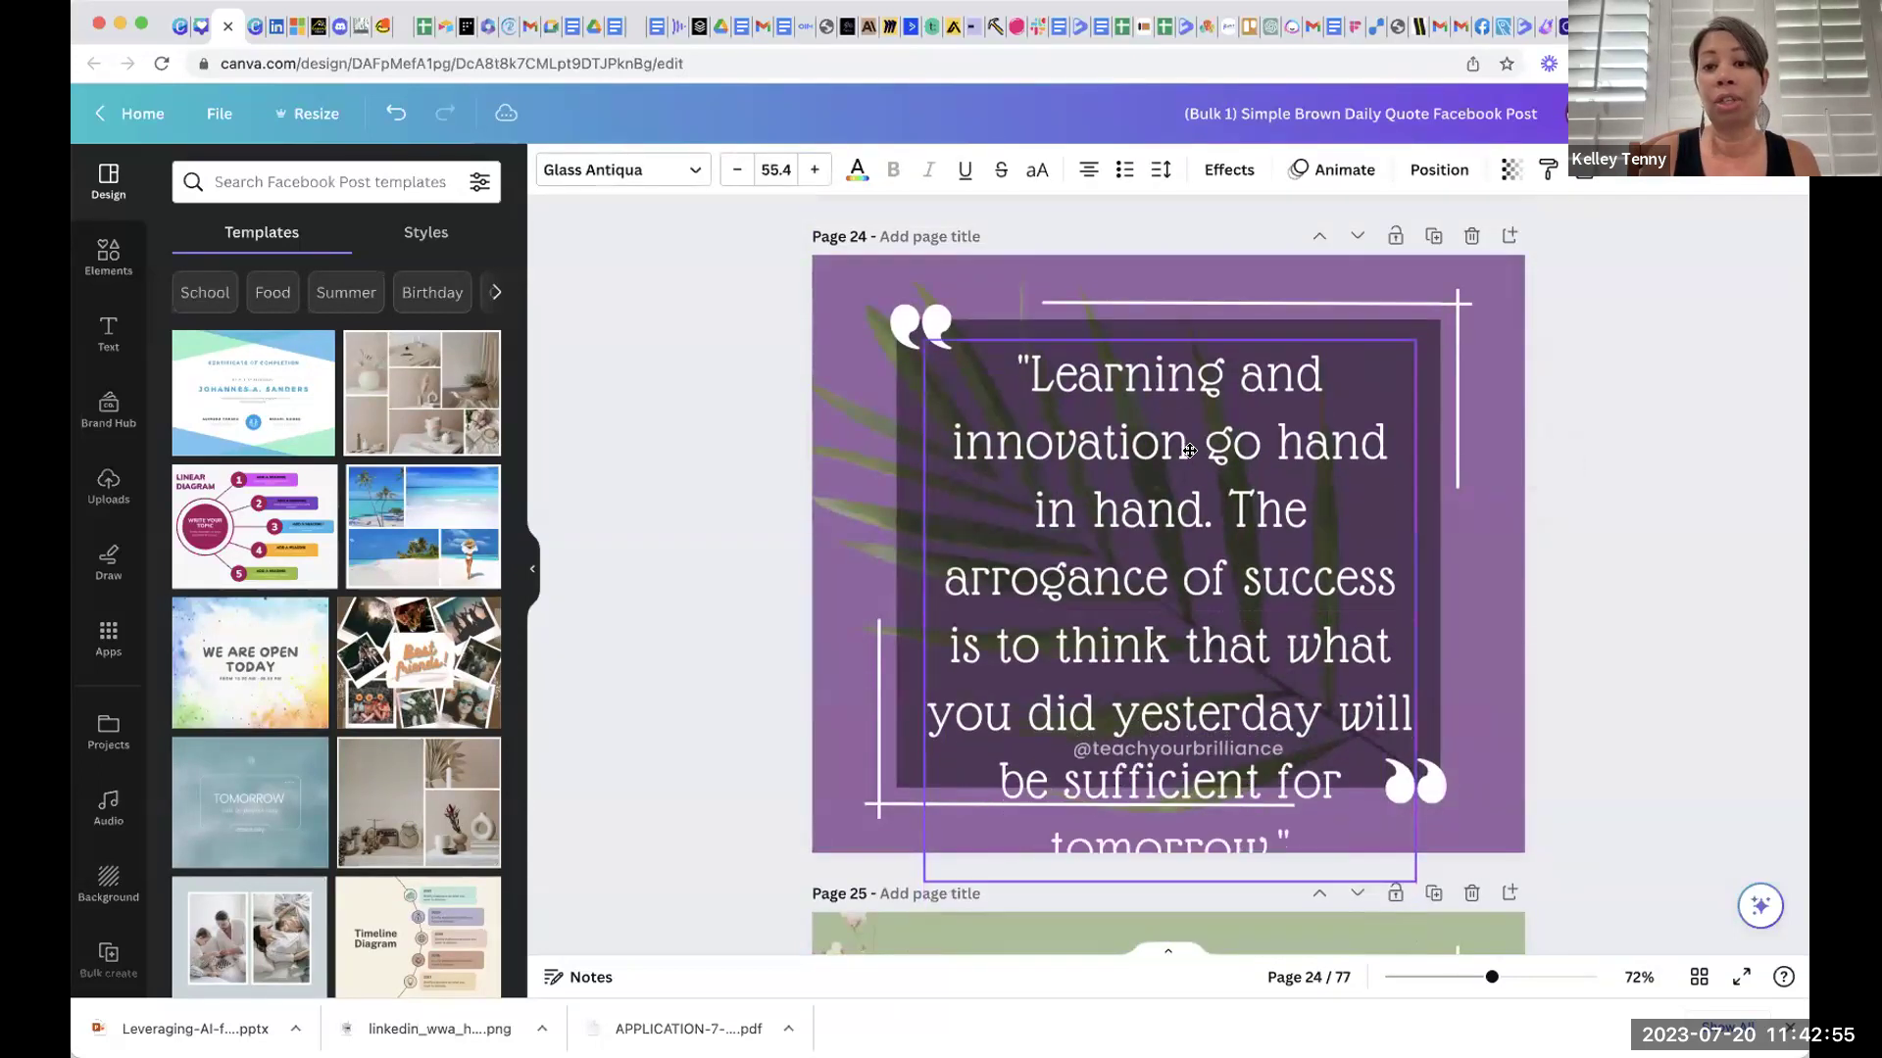
{"action": "left_click", "coordinate": [735, 171]}
{"action": "left_click", "coordinate": [735, 171]}
{"action": "left_click", "coordinate": [735, 171]}
{"action": "left_click", "coordinate": [735, 171]}
{"action": "left_click", "coordinate": [735, 170]}
{"action": "left_click", "coordinate": [735, 171]}
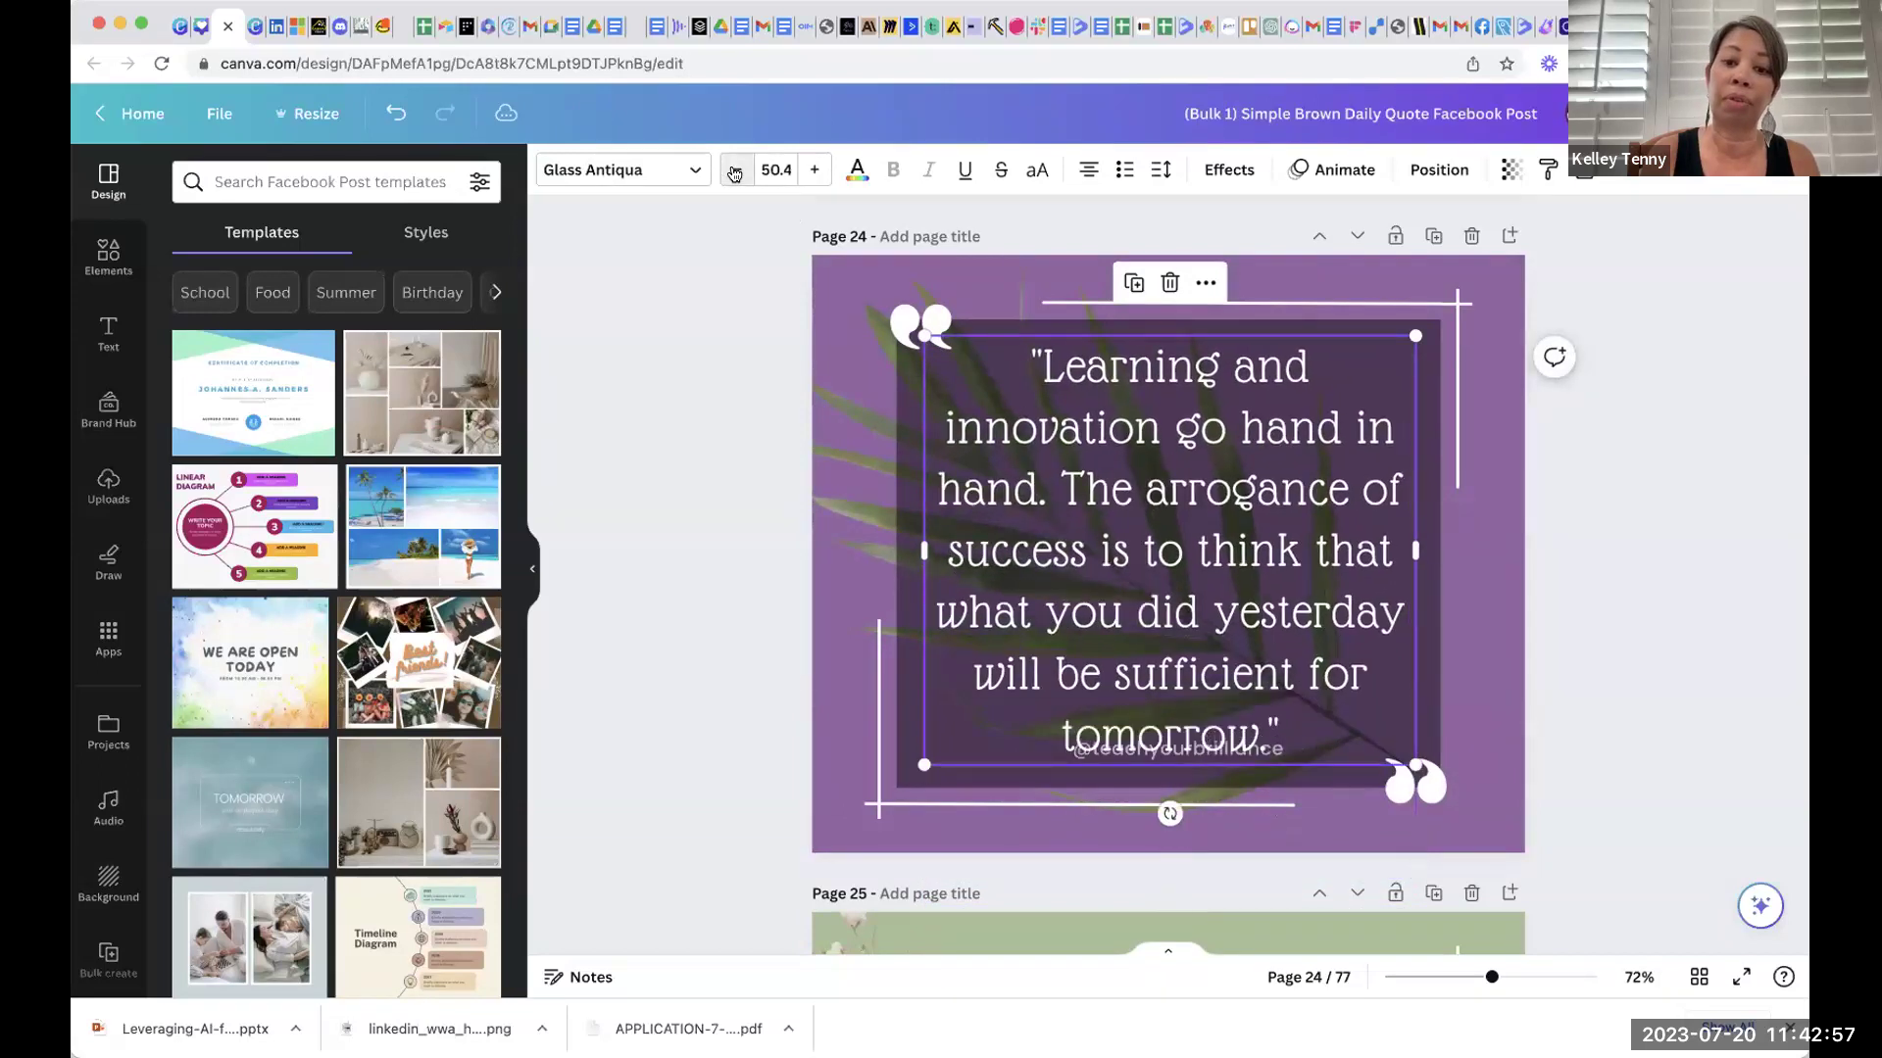
{"action": "left_click", "coordinate": [735, 171]}
{"action": "left_click", "coordinate": [735, 170]}
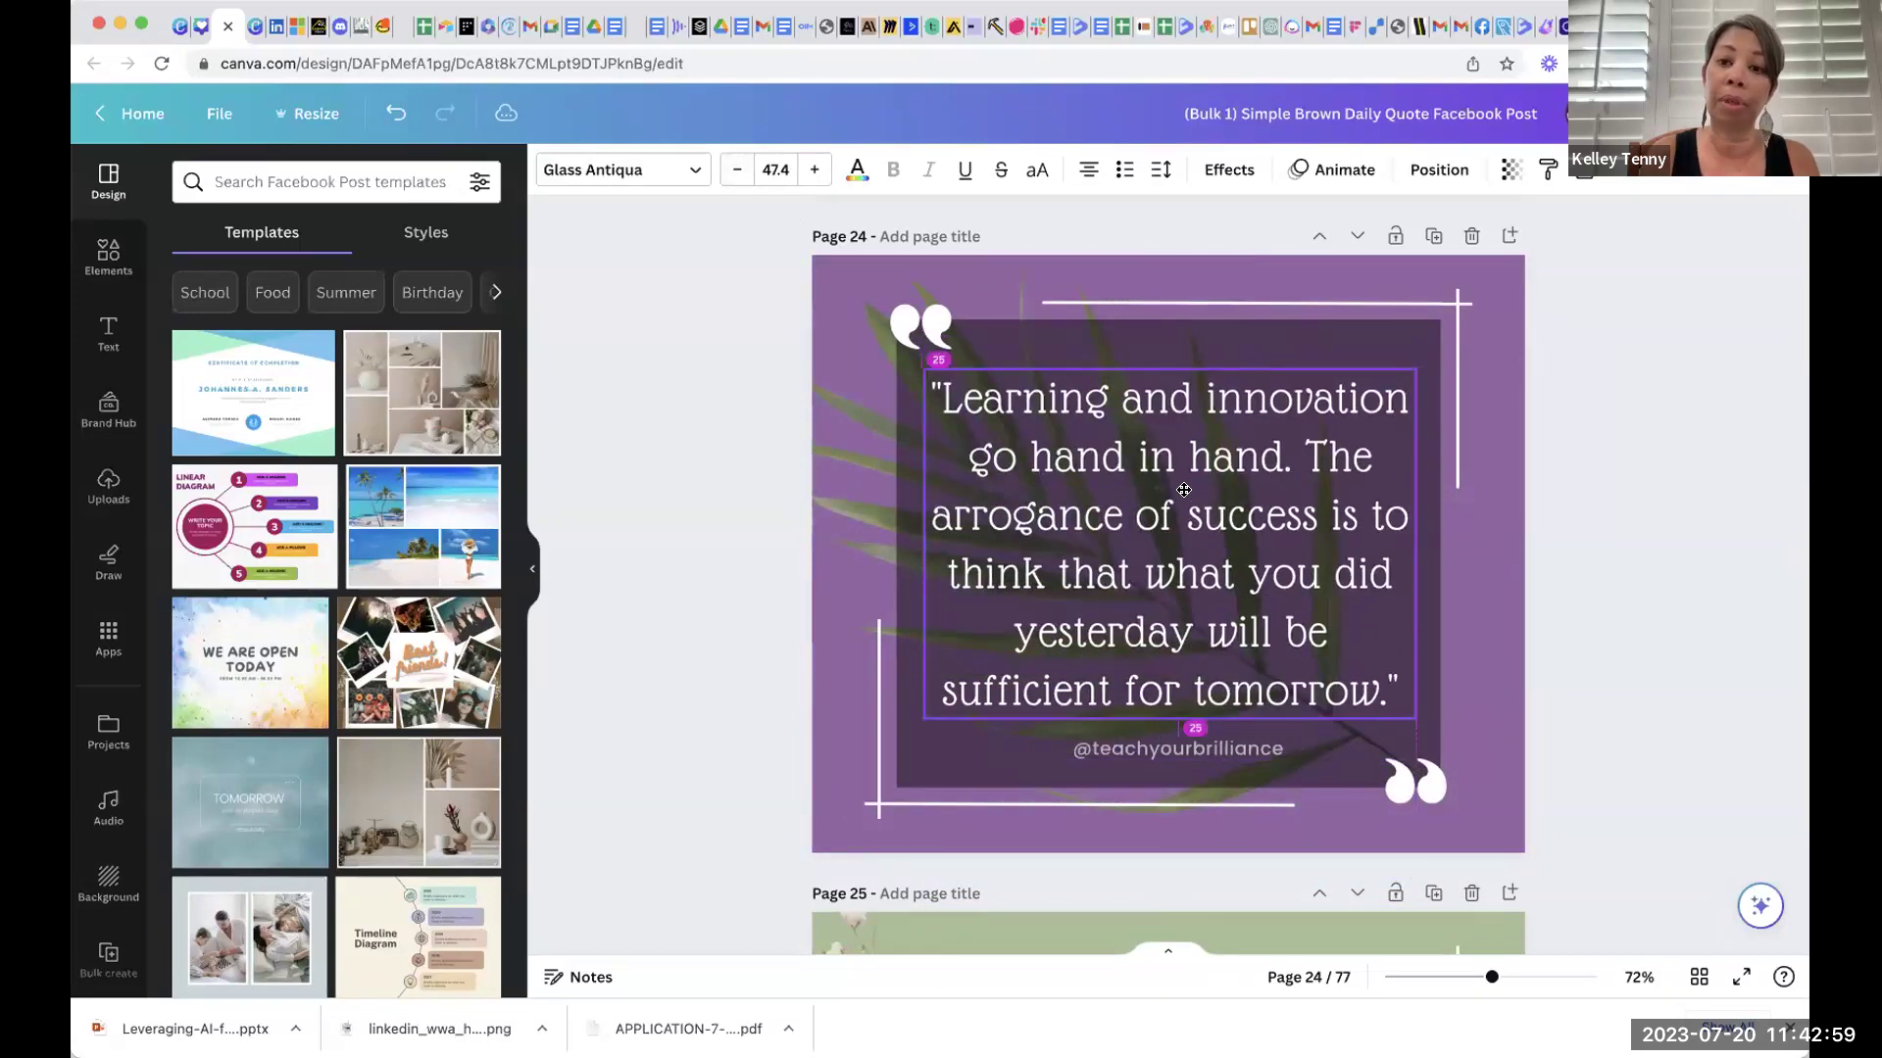
Step: Move the "Innovation is the ability to see change" quote text up on page 60 and on page 58
{"action": "scroll", "coordinate": [1250, 635], "scroll_direction": "down", "scroll_amount": 20}
{"action": "scroll", "coordinate": [1249, 635], "scroll_direction": "down", "scroll_amount": 20}
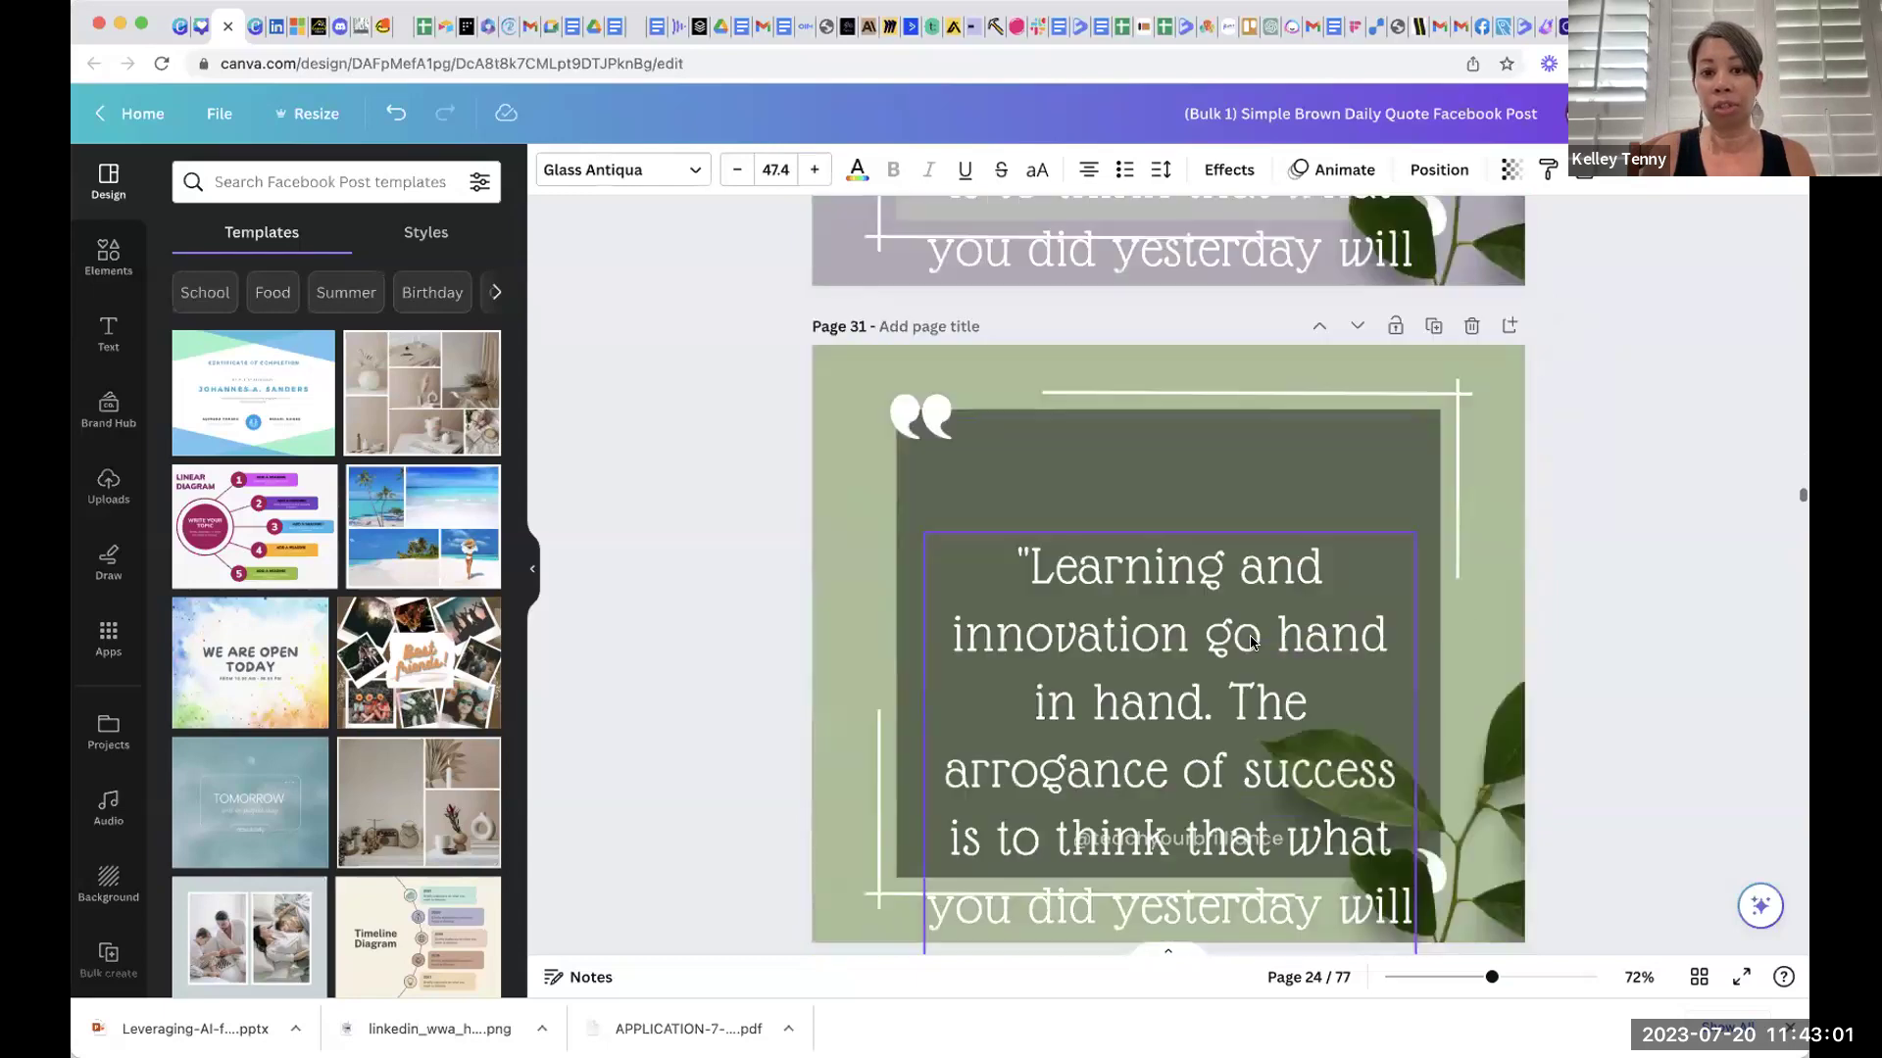
{"action": "scroll", "coordinate": [1249, 642], "scroll_direction": "down", "scroll_amount": 20}
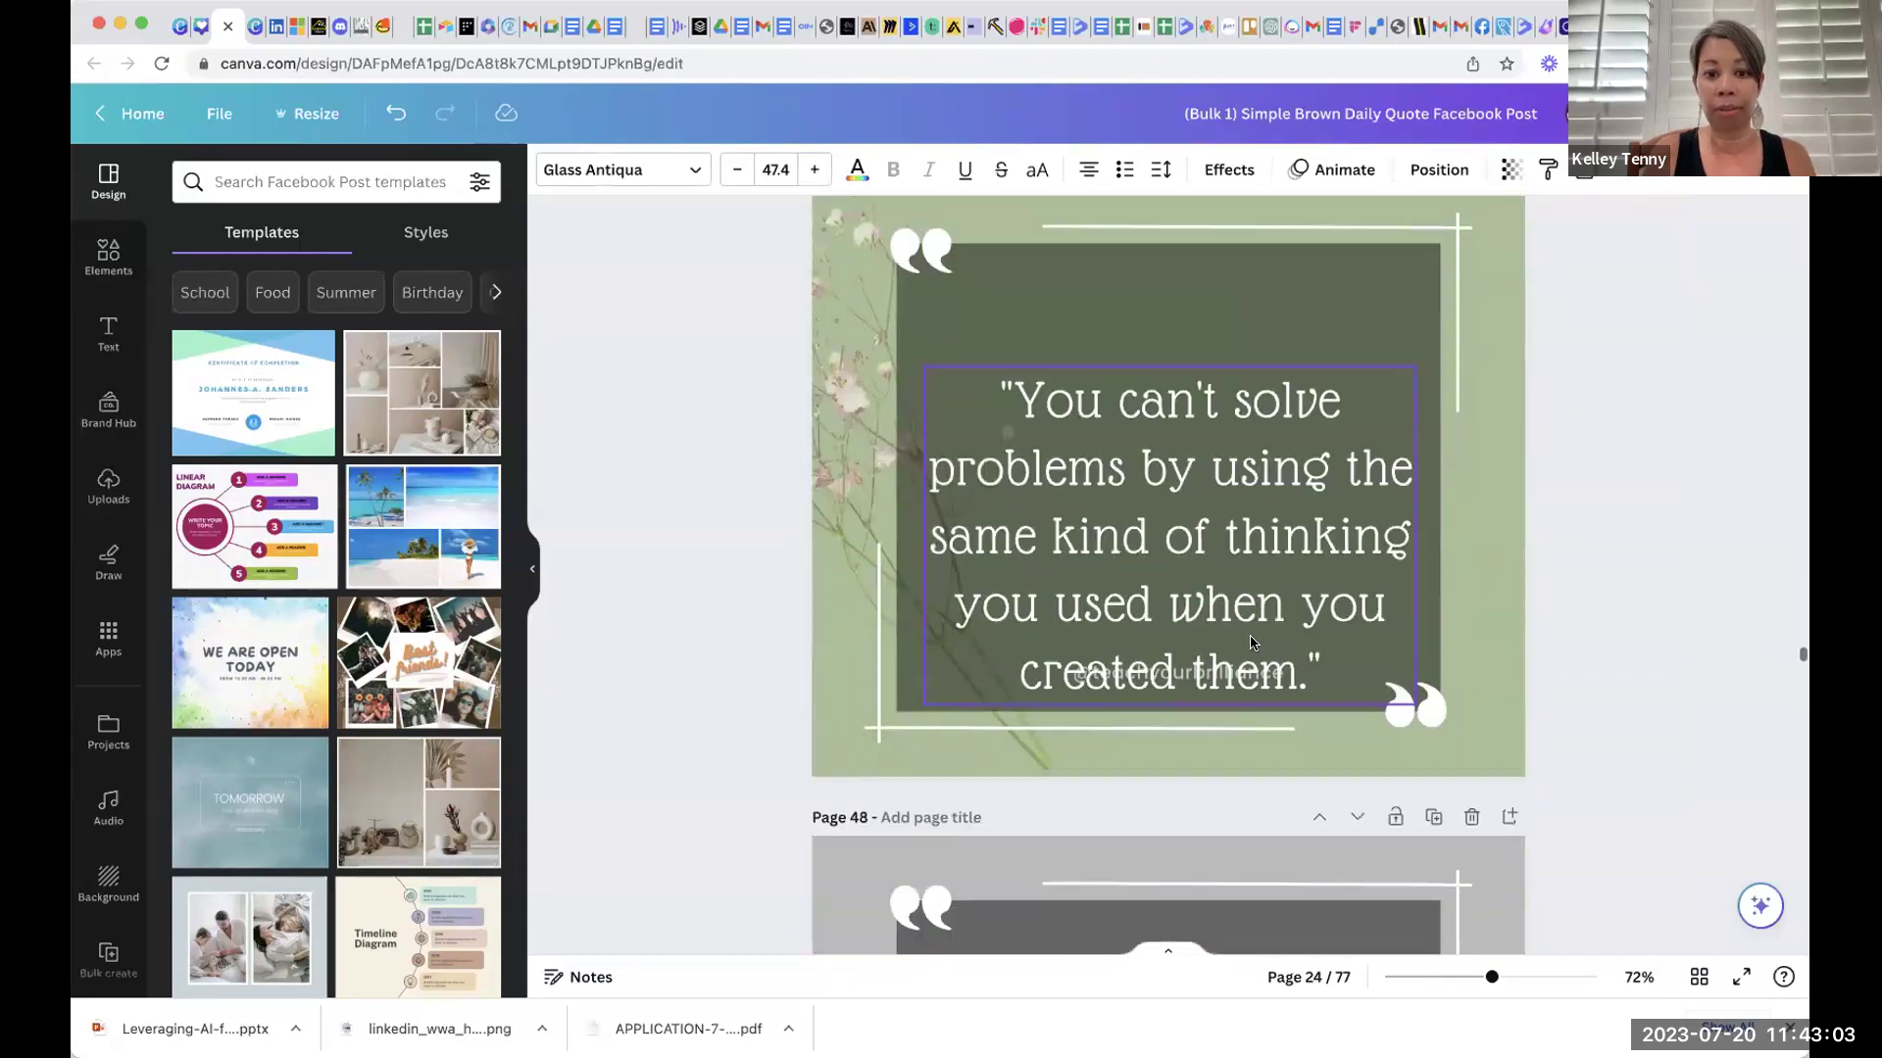
{"action": "scroll", "coordinate": [1250, 642], "scroll_direction": "down", "scroll_amount": 15}
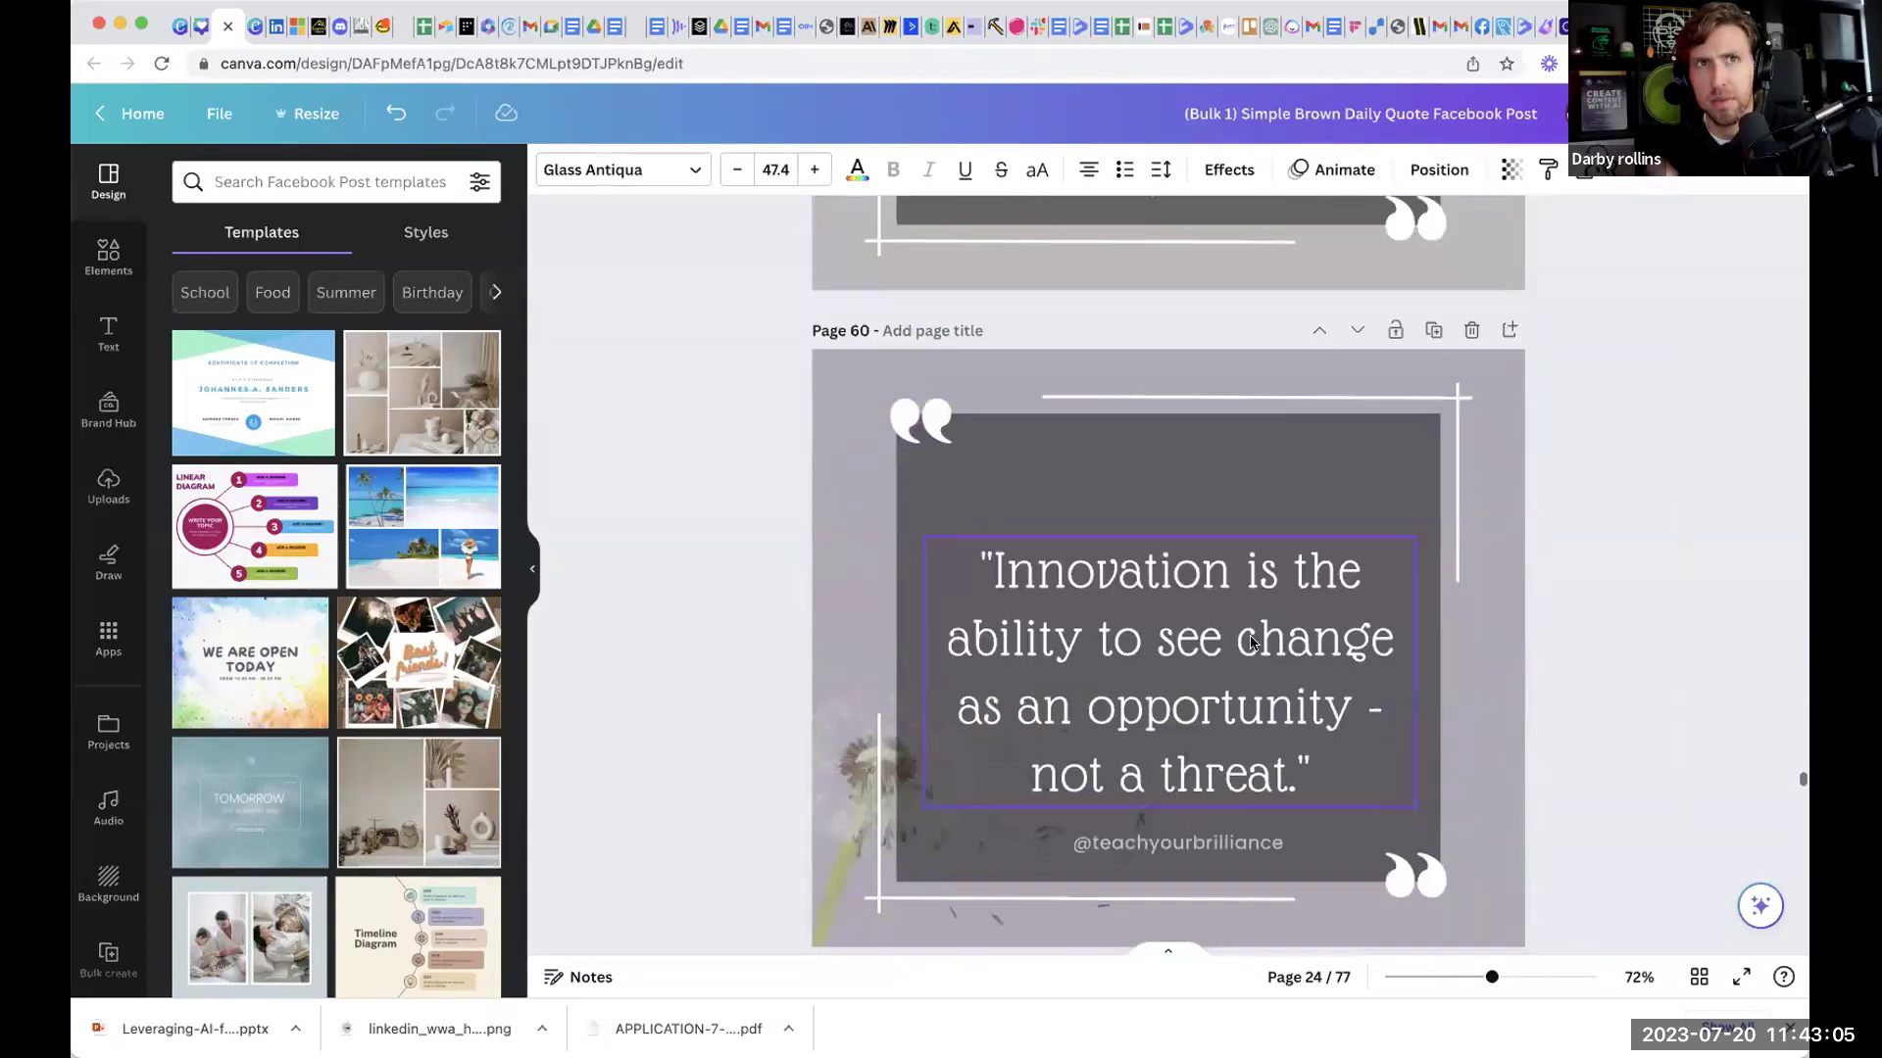
{"action": "left_click", "coordinate": [1212, 381]}
{"action": "left_click_drag", "start_coordinate": [1212, 380], "coordinate": [1211, 319]}
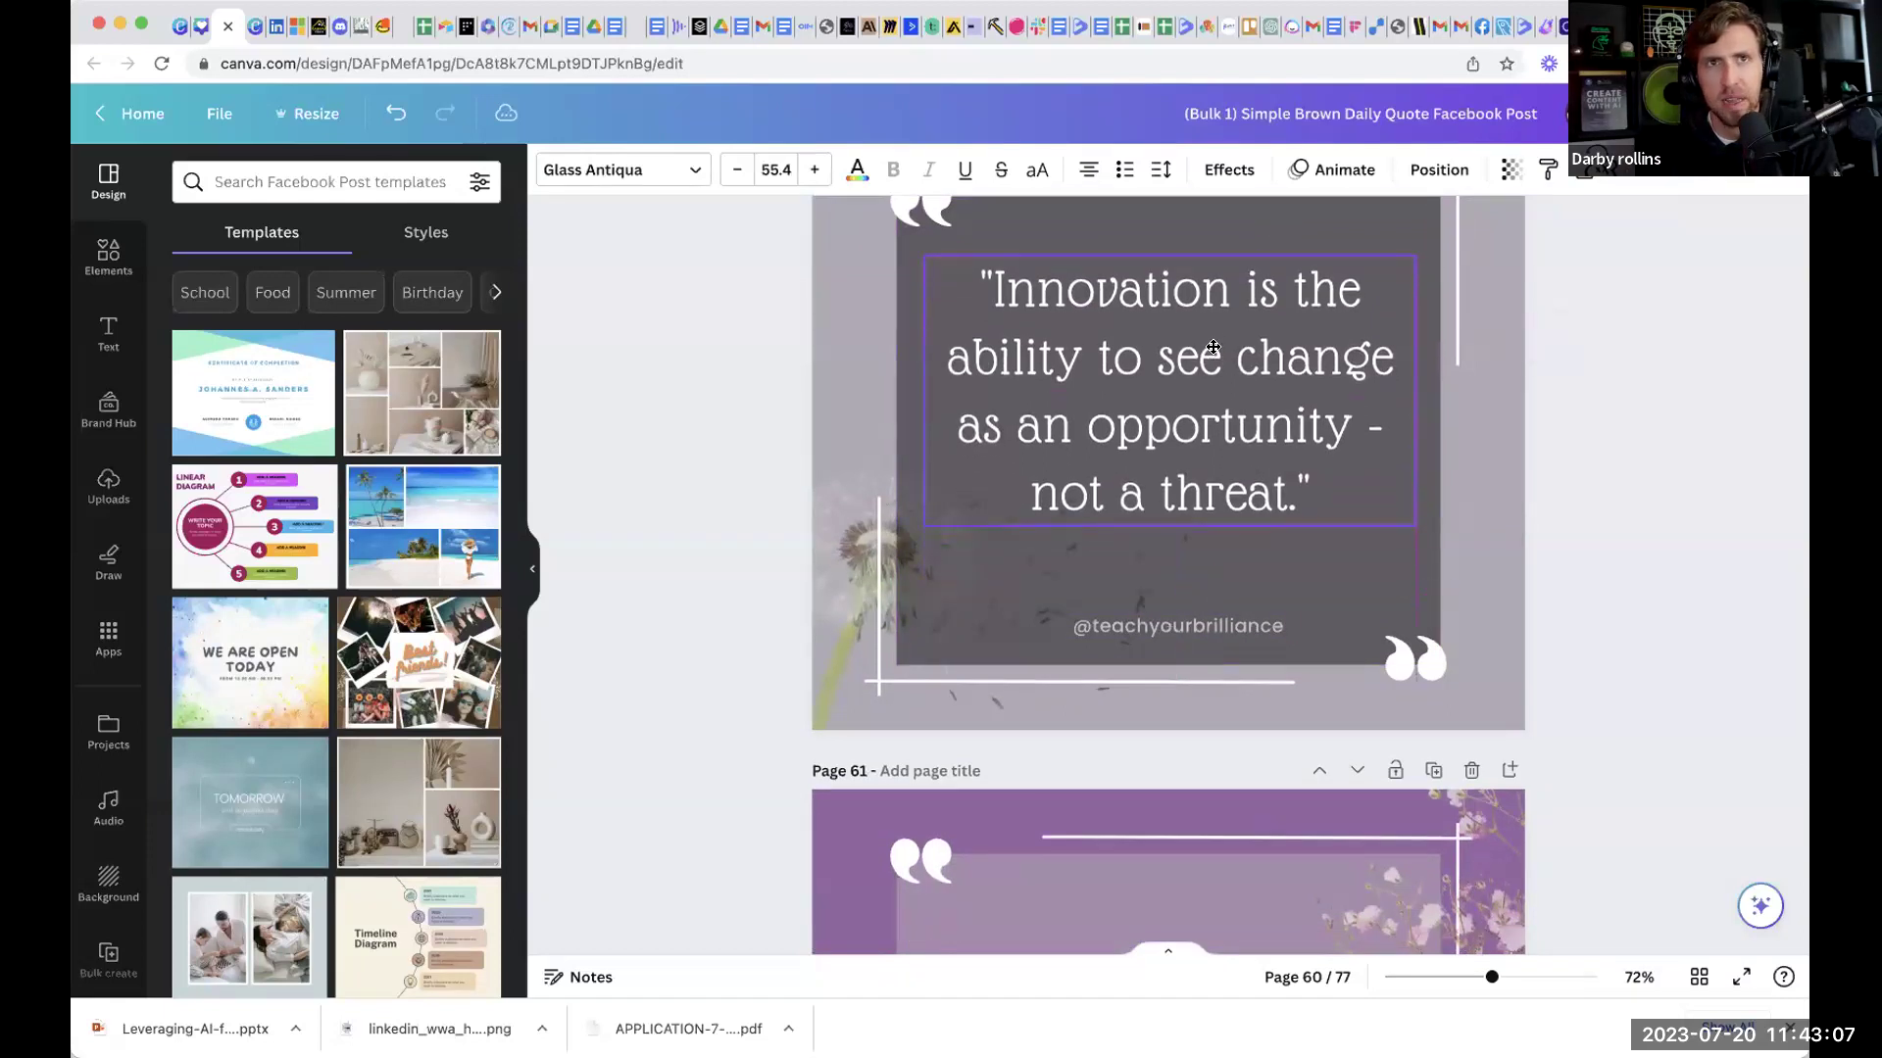
{"action": "scroll", "coordinate": [1211, 350], "scroll_direction": "up", "scroll_amount": 8}
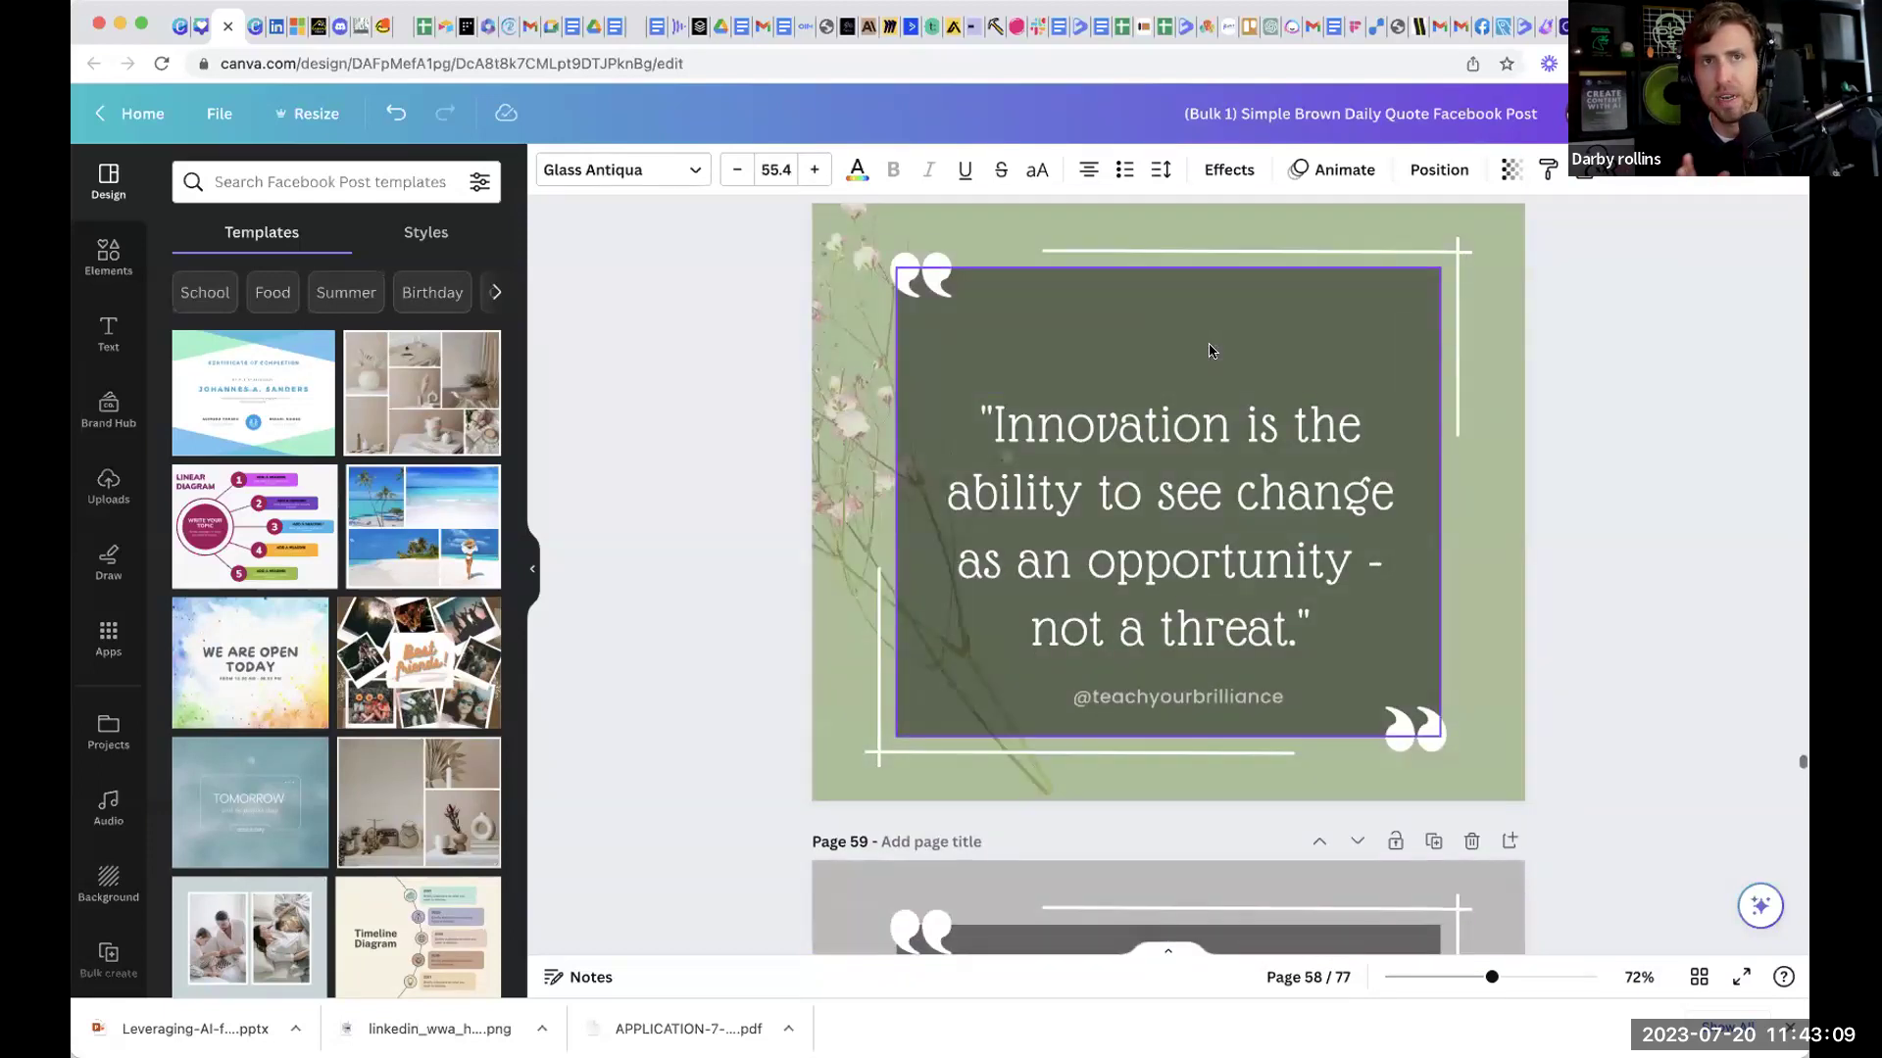
{"action": "left_click", "coordinate": [1203, 458]}
{"action": "left_click_drag", "start_coordinate": [1212, 490], "coordinate": [1208, 456]}
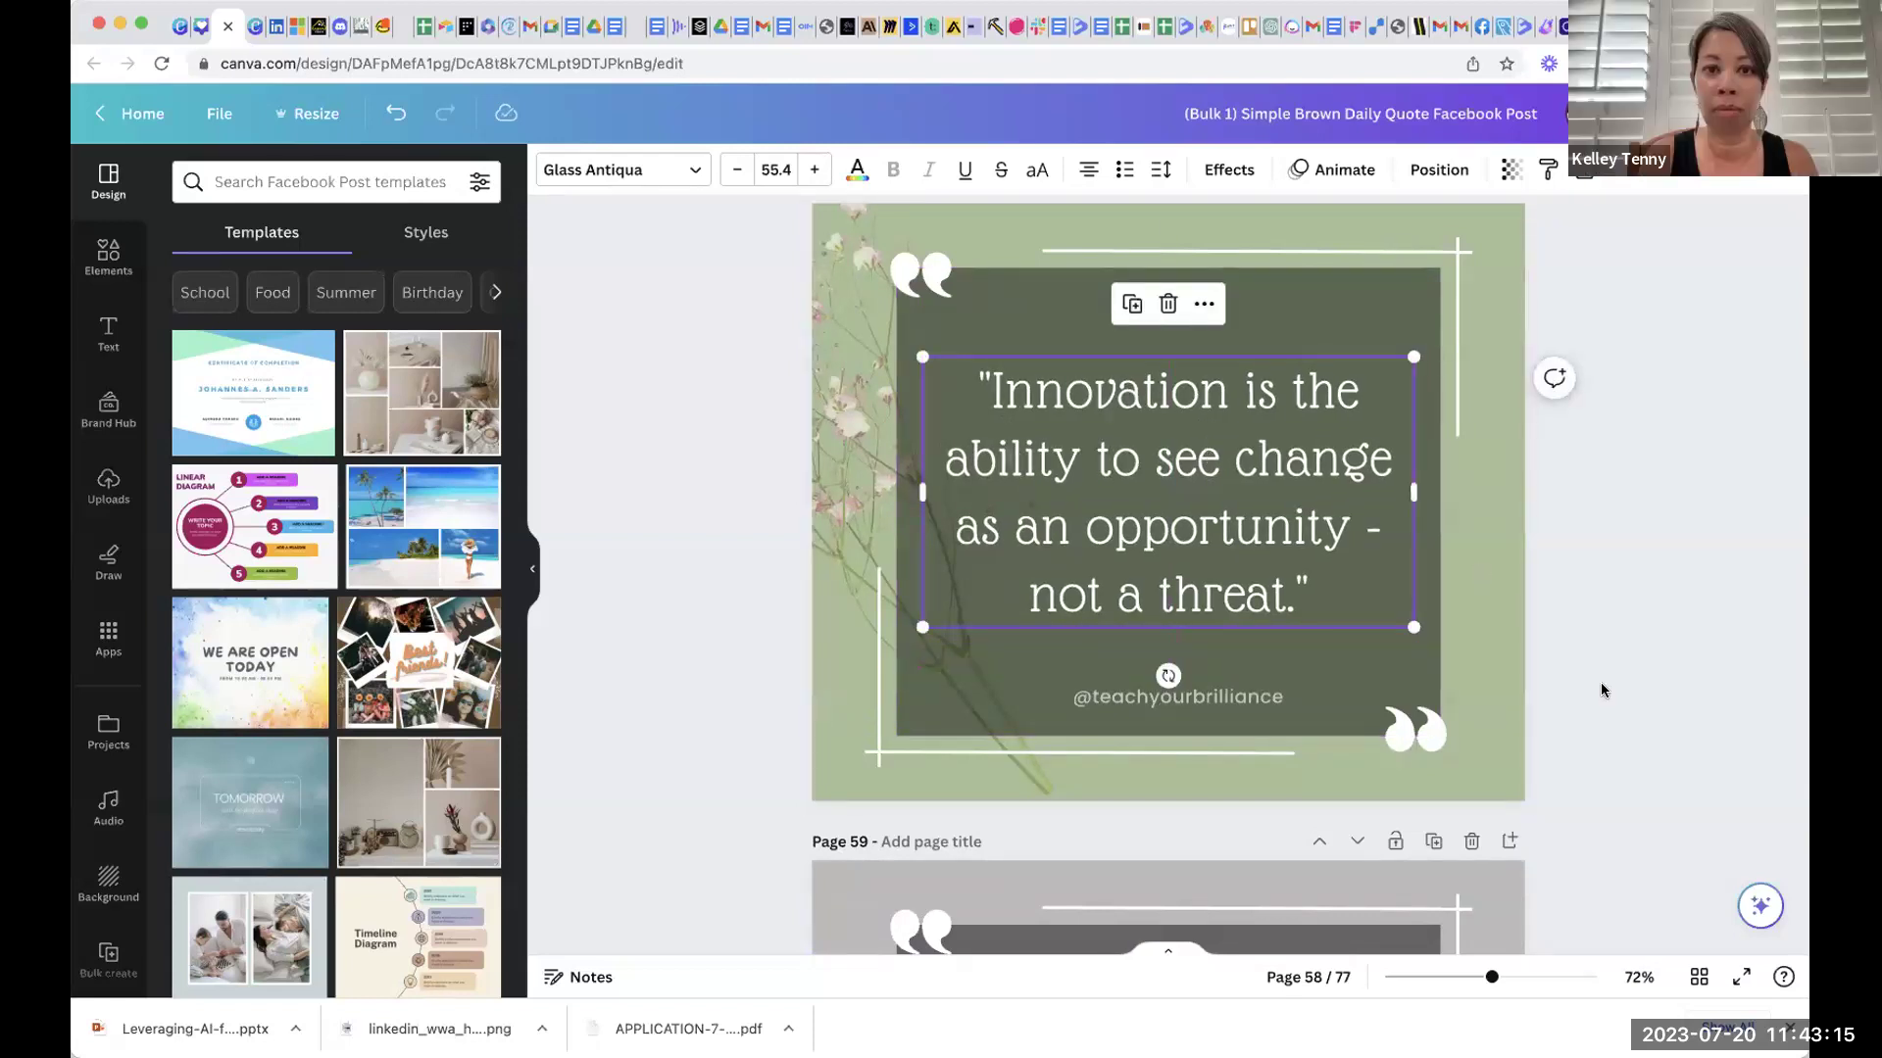
Step: Move the "Innovation is the ability" quote text on page 56 up, evenly spaced between the box's upper edge and the handle
{"action": "scroll", "coordinate": [1601, 691], "scroll_direction": "up", "scroll_amount": 10}
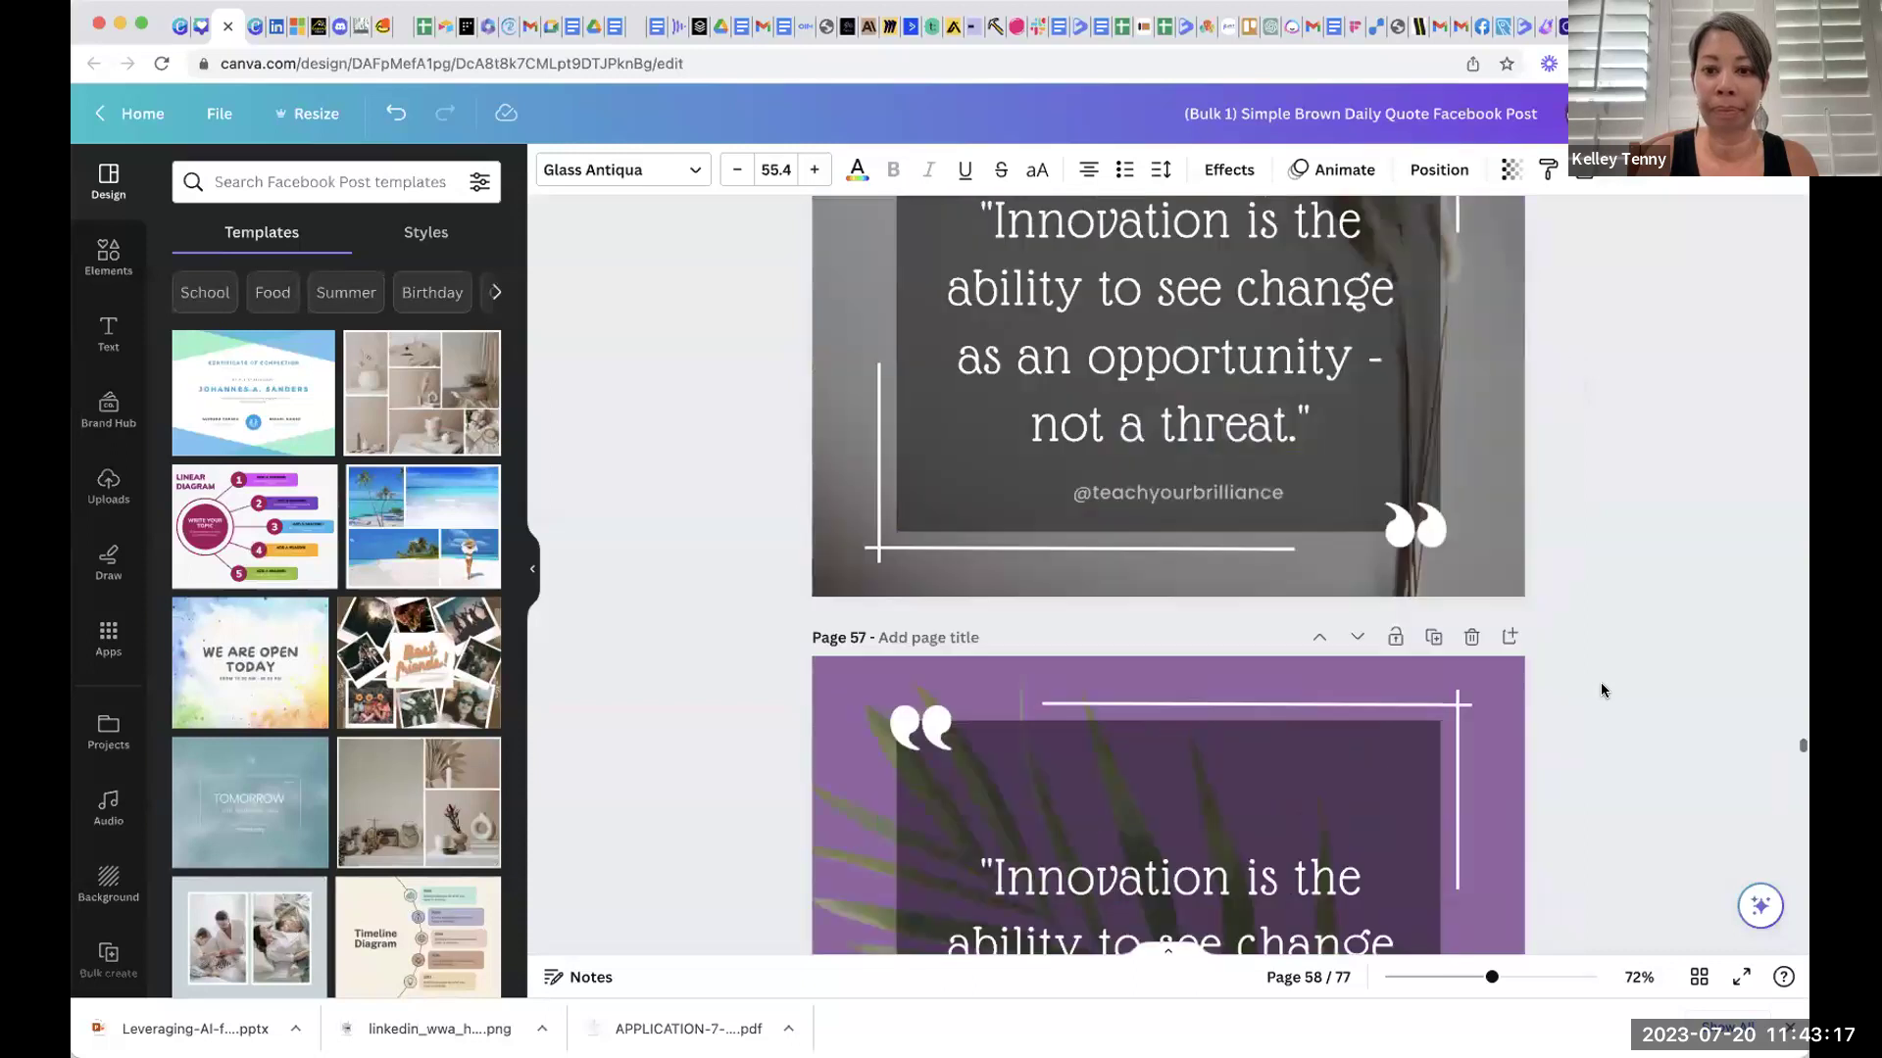
{"action": "scroll", "coordinate": [1601, 691], "scroll_direction": "up", "scroll_amount": 2}
{"action": "left_click", "coordinate": [1345, 712]}
{"action": "left_click", "coordinate": [1164, 660]}
{"action": "left_click_drag", "start_coordinate": [1164, 657], "coordinate": [1164, 620]}
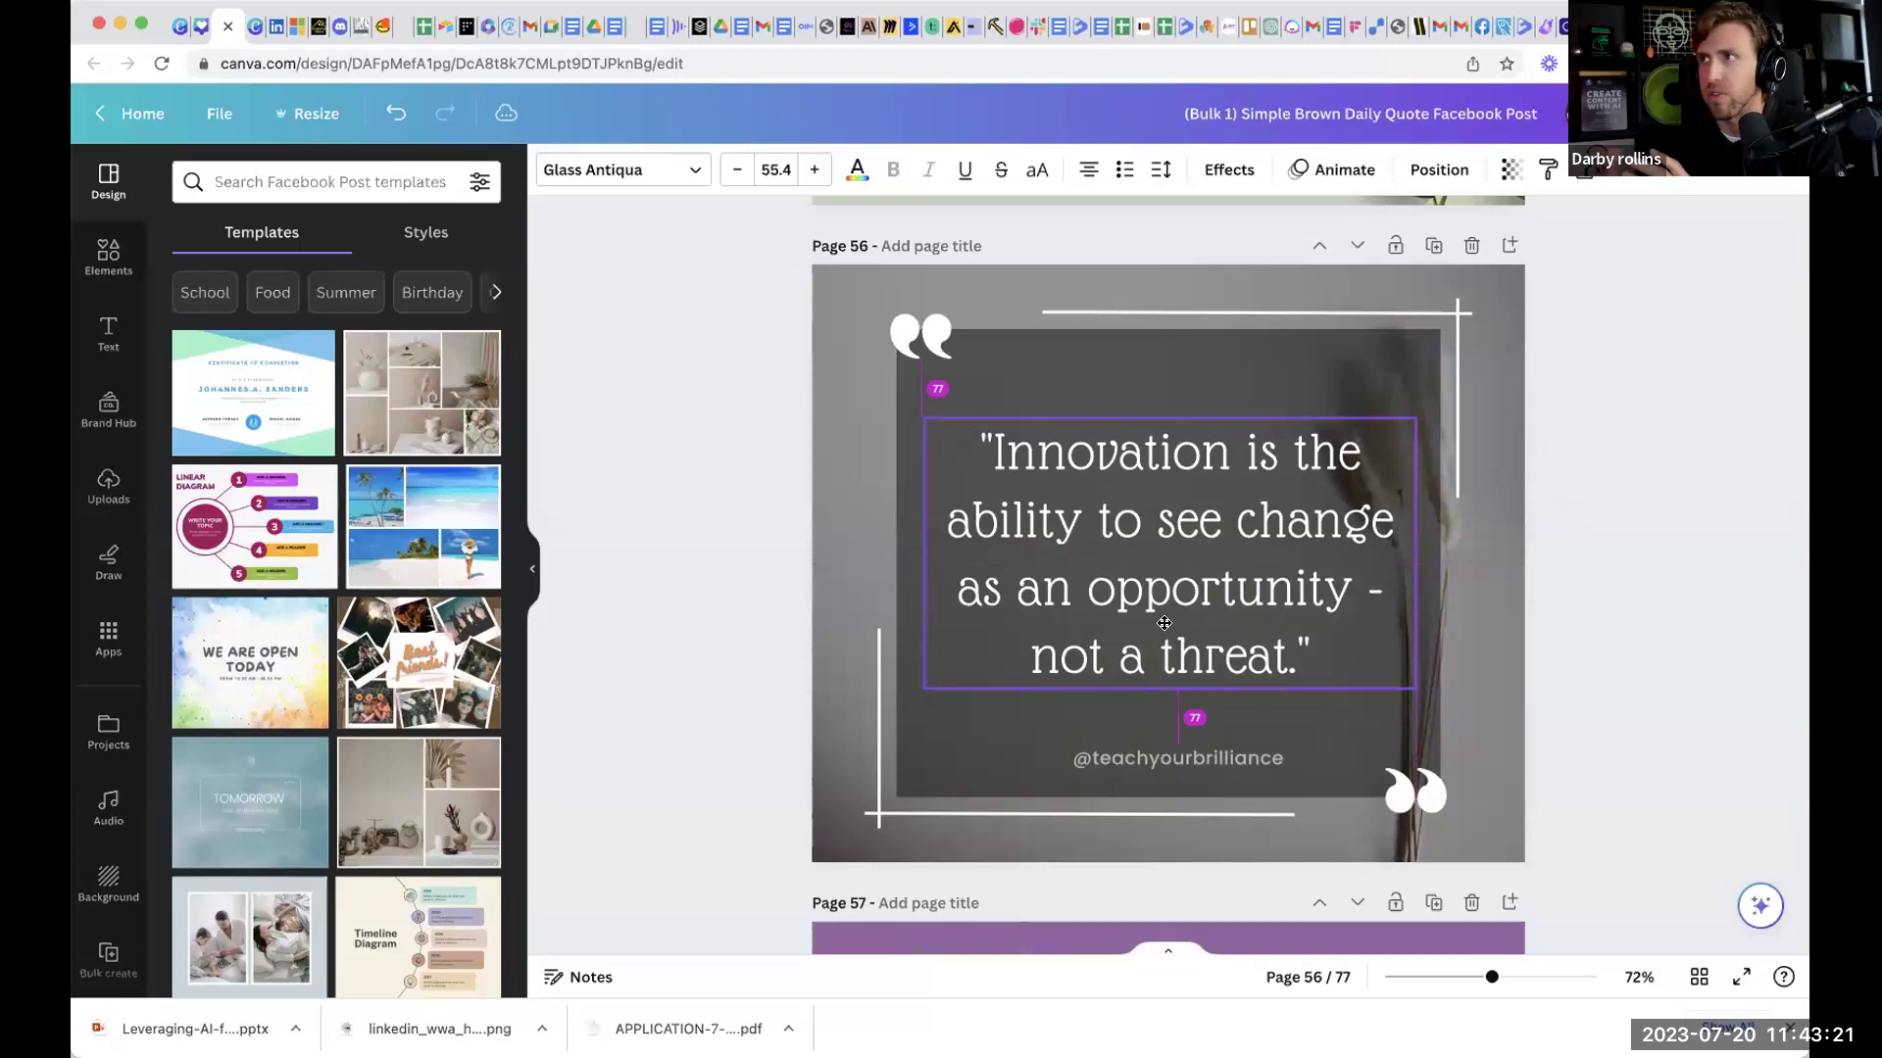
{"action": "left_click", "coordinate": [1603, 732]}
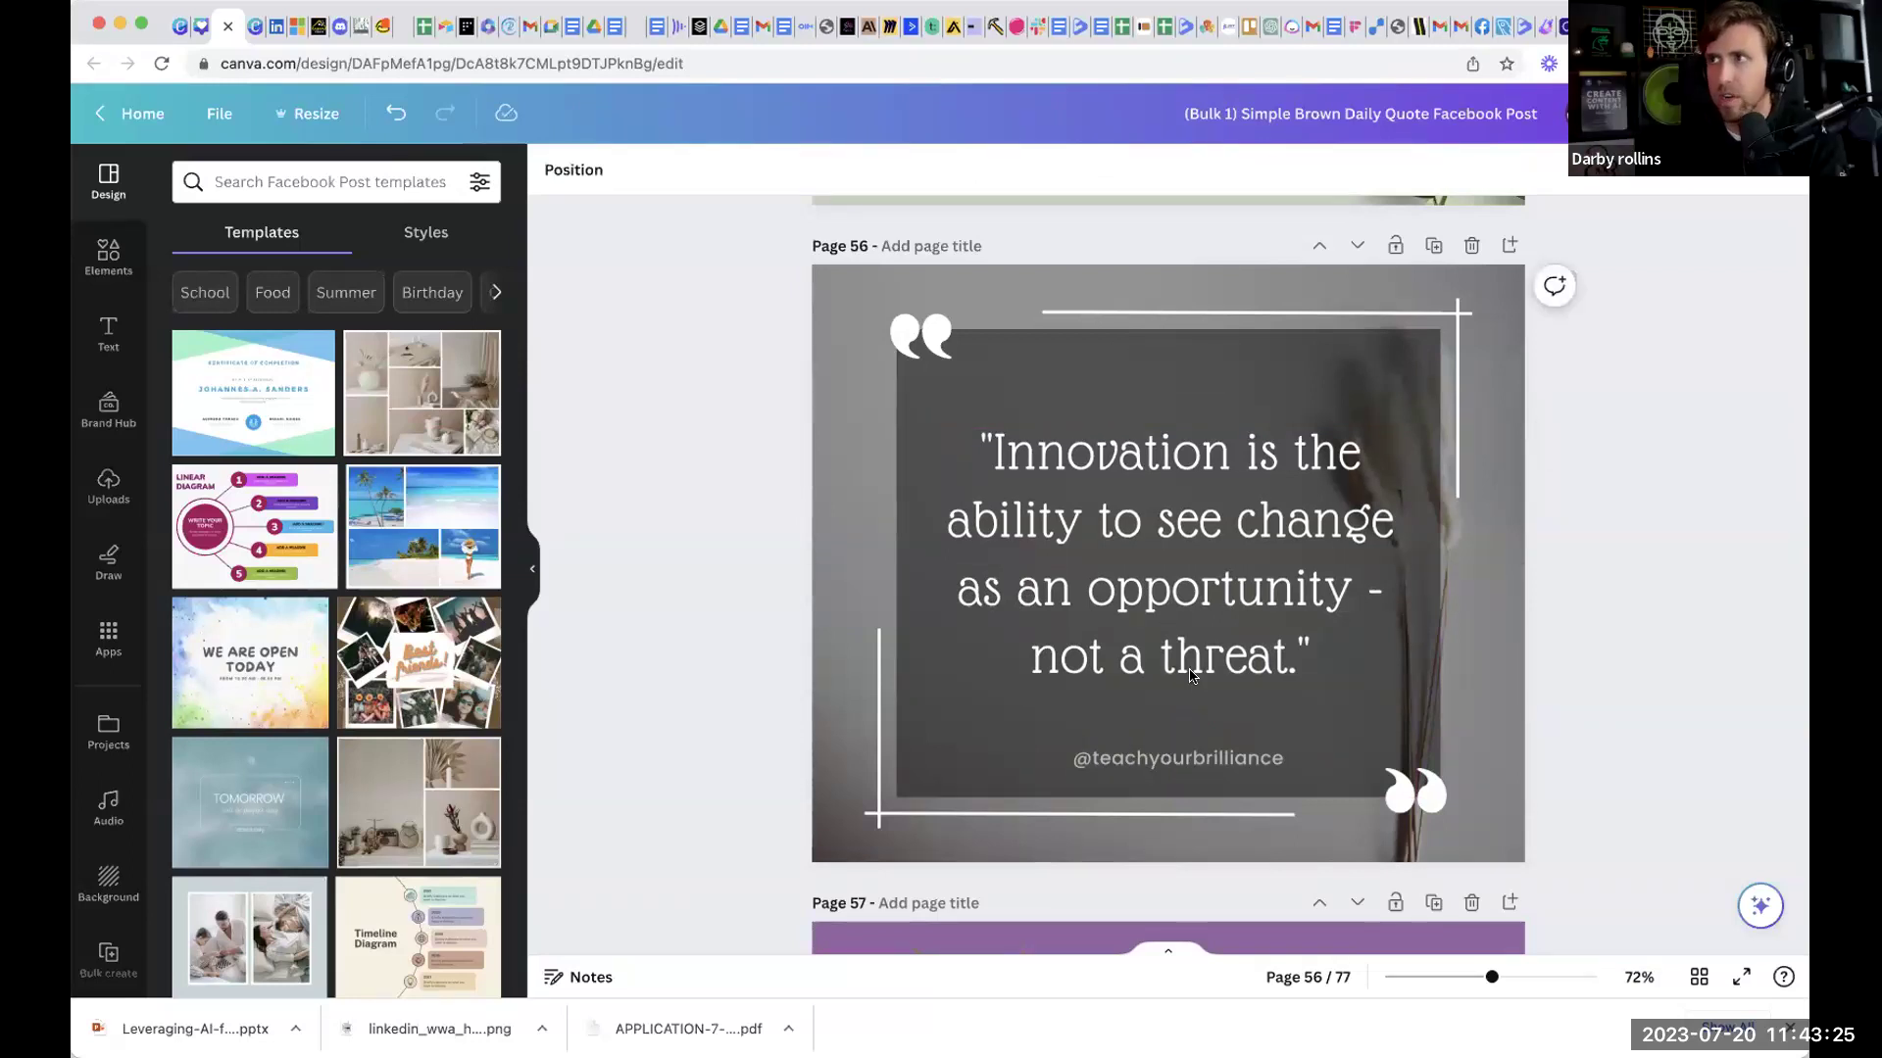
Step: Hide the template gallery and move the "You can't solve problems" quote text up on pages 54 and 55, clear of the handle
{"action": "left_click", "coordinate": [532, 573]}
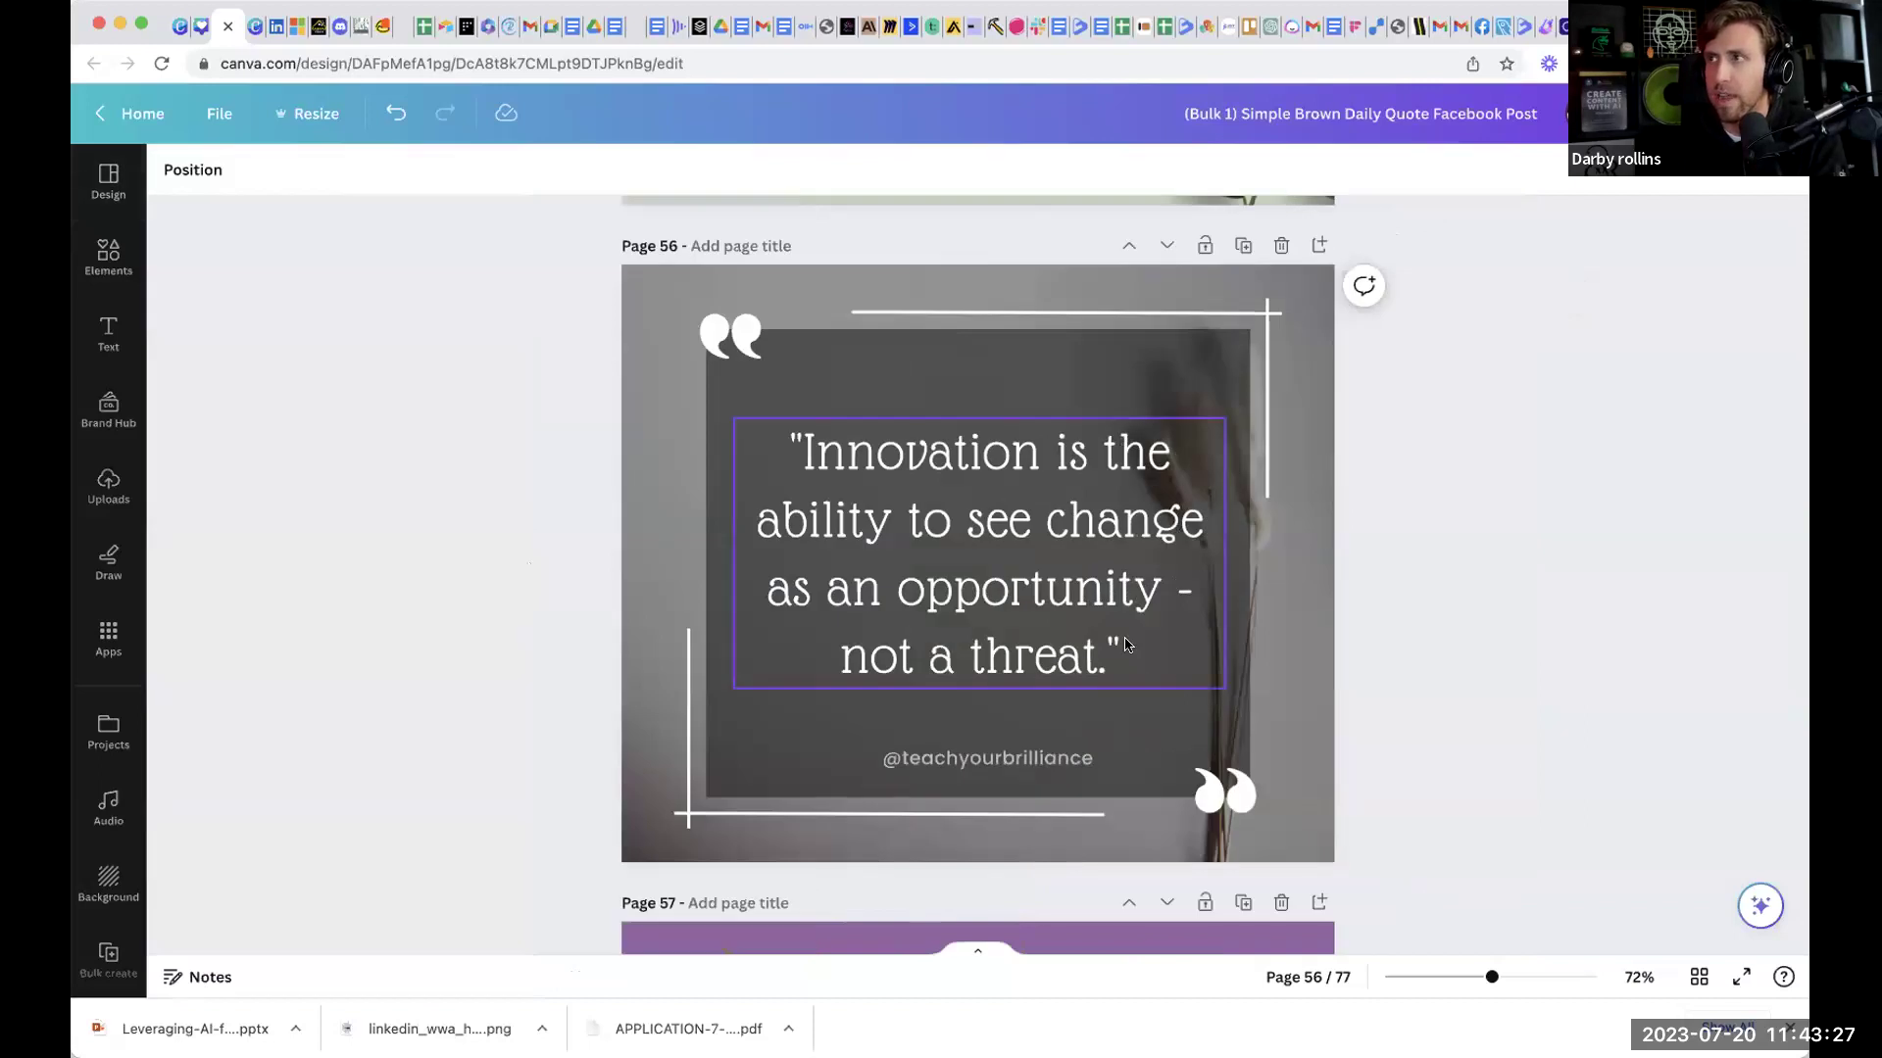
{"action": "scroll", "coordinate": [1125, 645], "scroll_direction": "up", "scroll_amount": 10}
{"action": "left_click", "coordinate": [947, 537]}
{"action": "left_click_drag", "start_coordinate": [946, 537], "coordinate": [946, 498]}
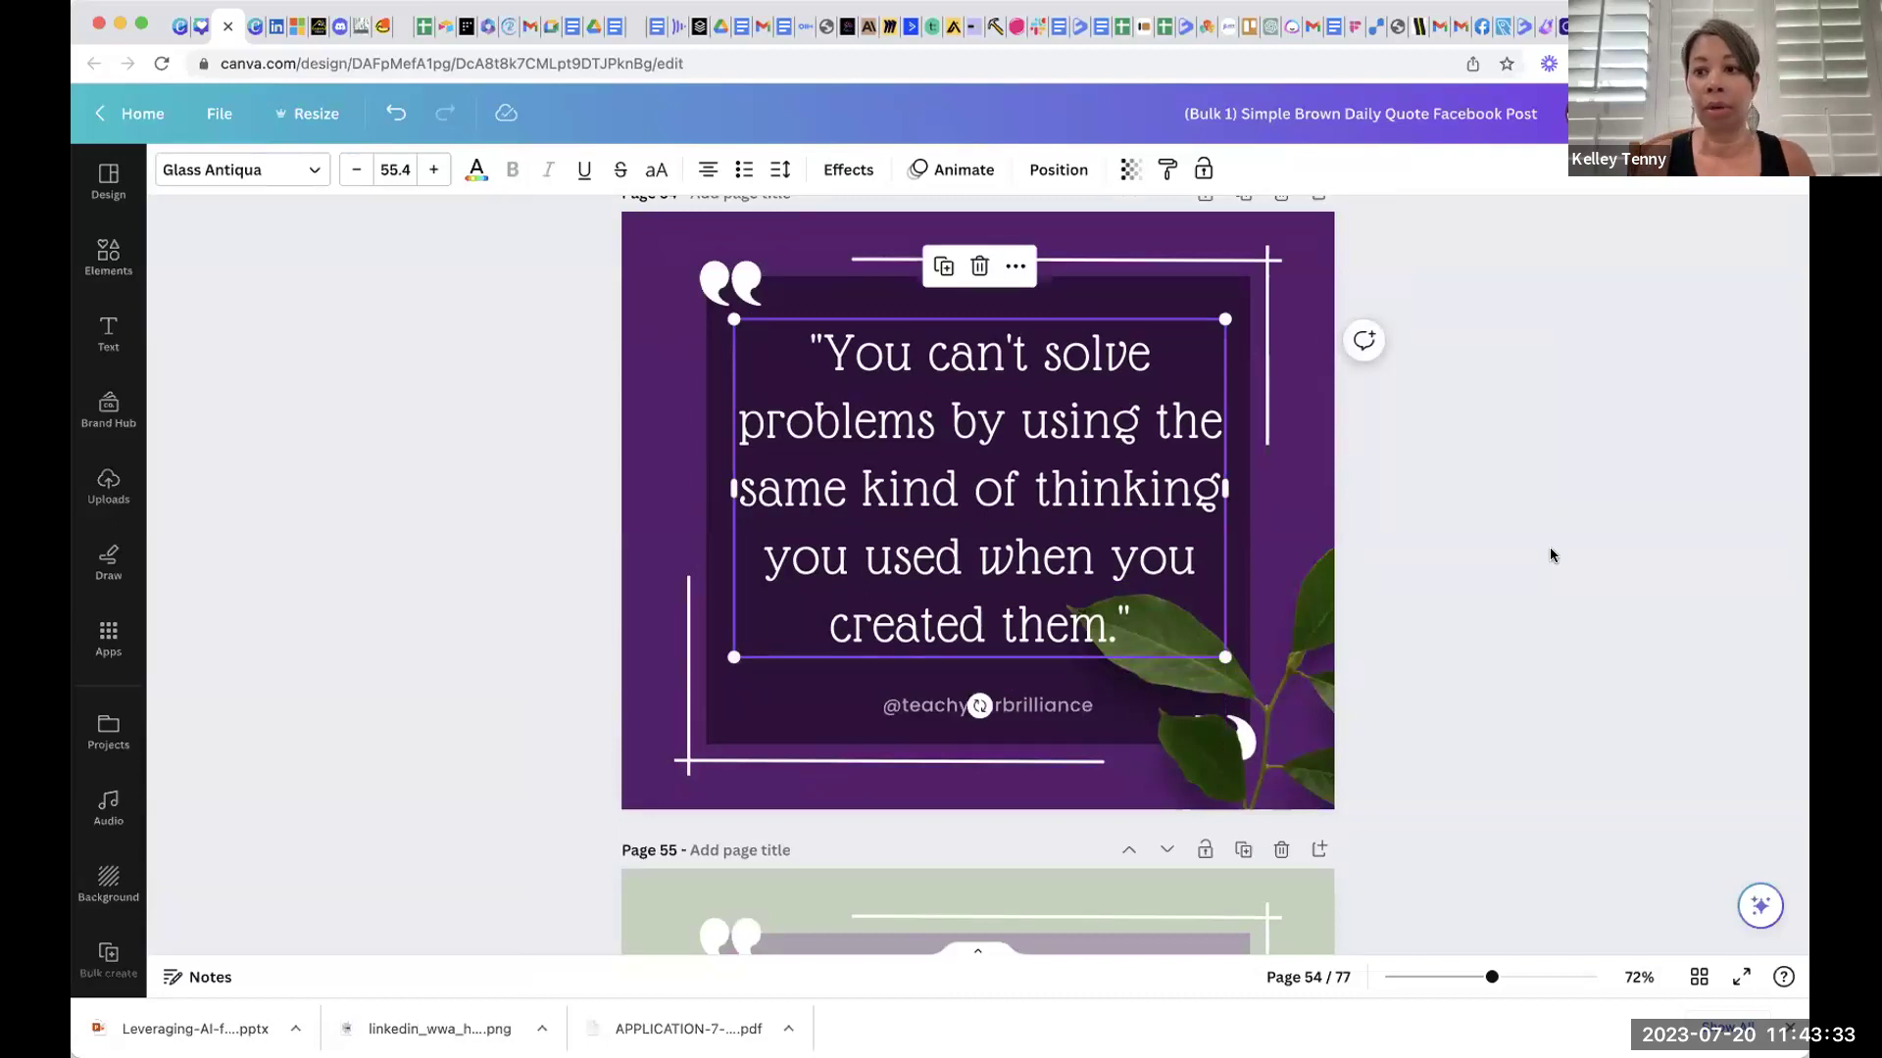
{"action": "left_click", "coordinate": [1417, 644]}
{"action": "scroll", "coordinate": [1417, 645], "scroll_direction": "down", "scroll_amount": 5}
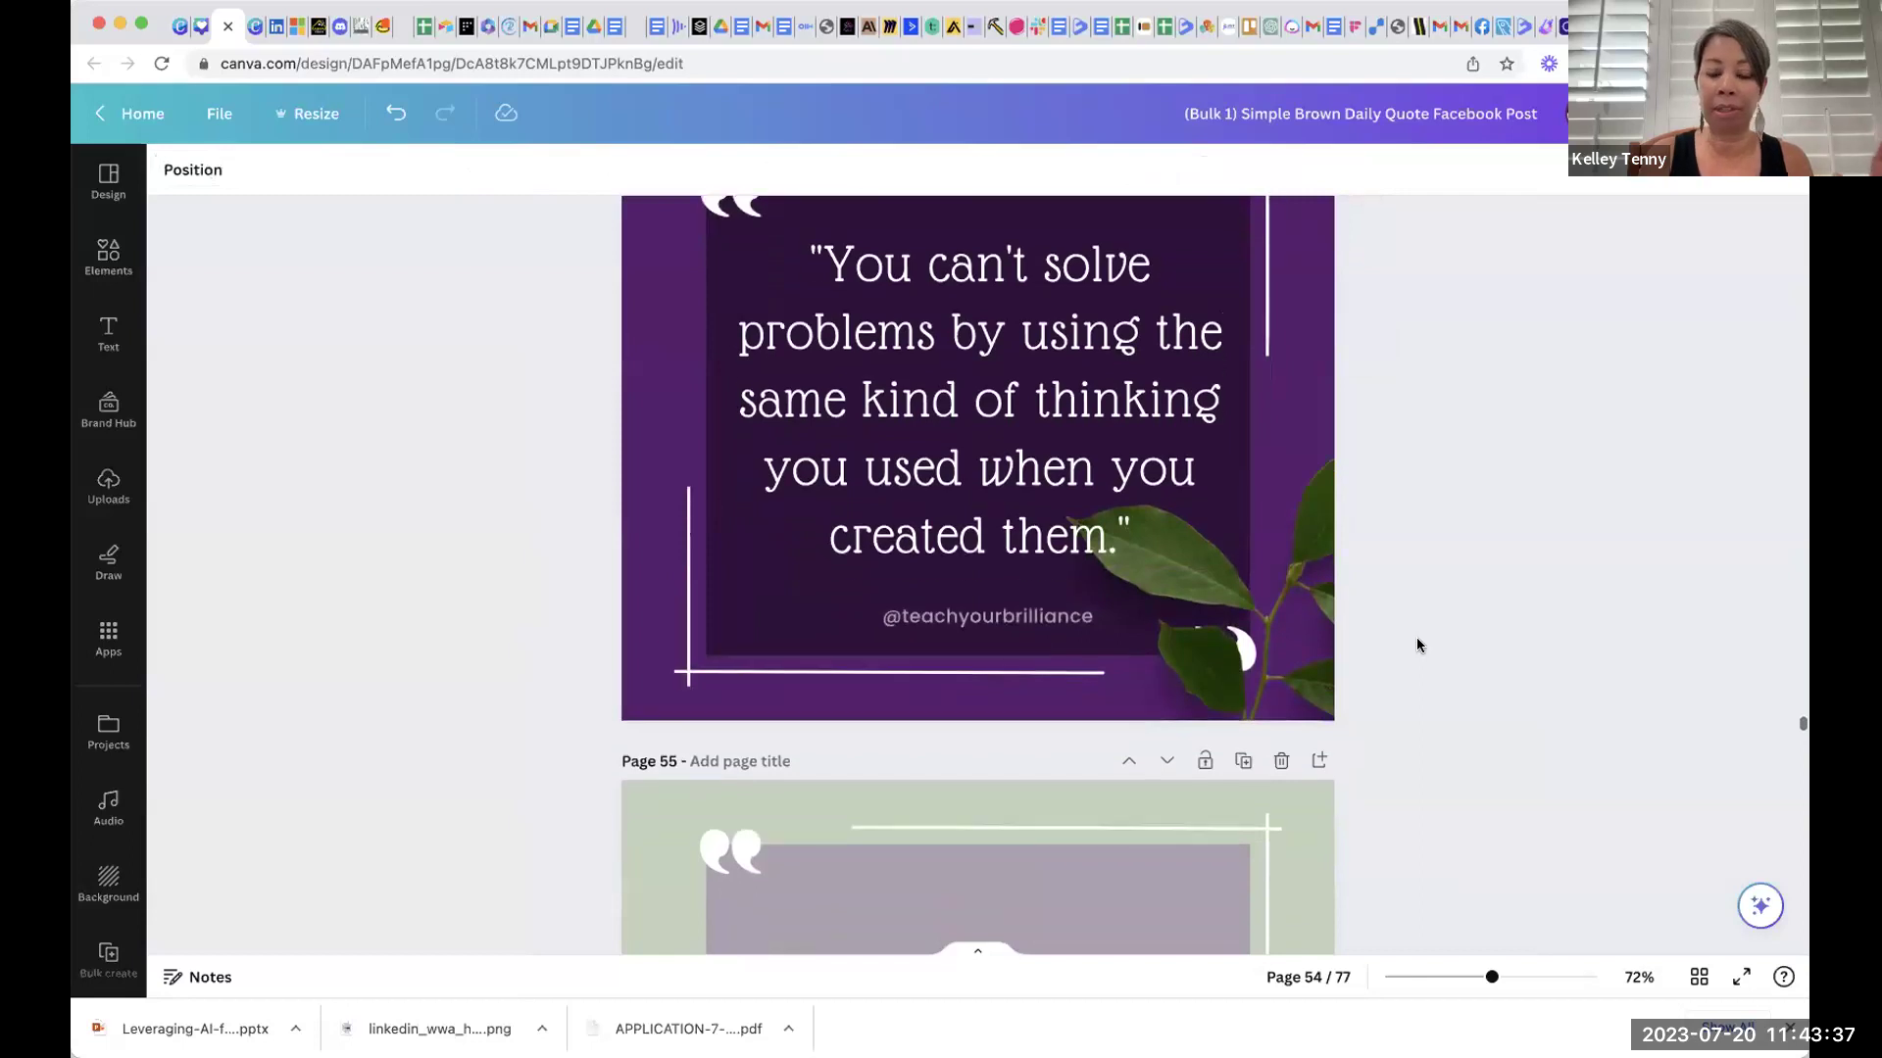
{"action": "left_click_drag", "start_coordinate": [1025, 719], "coordinate": [1026, 637]}
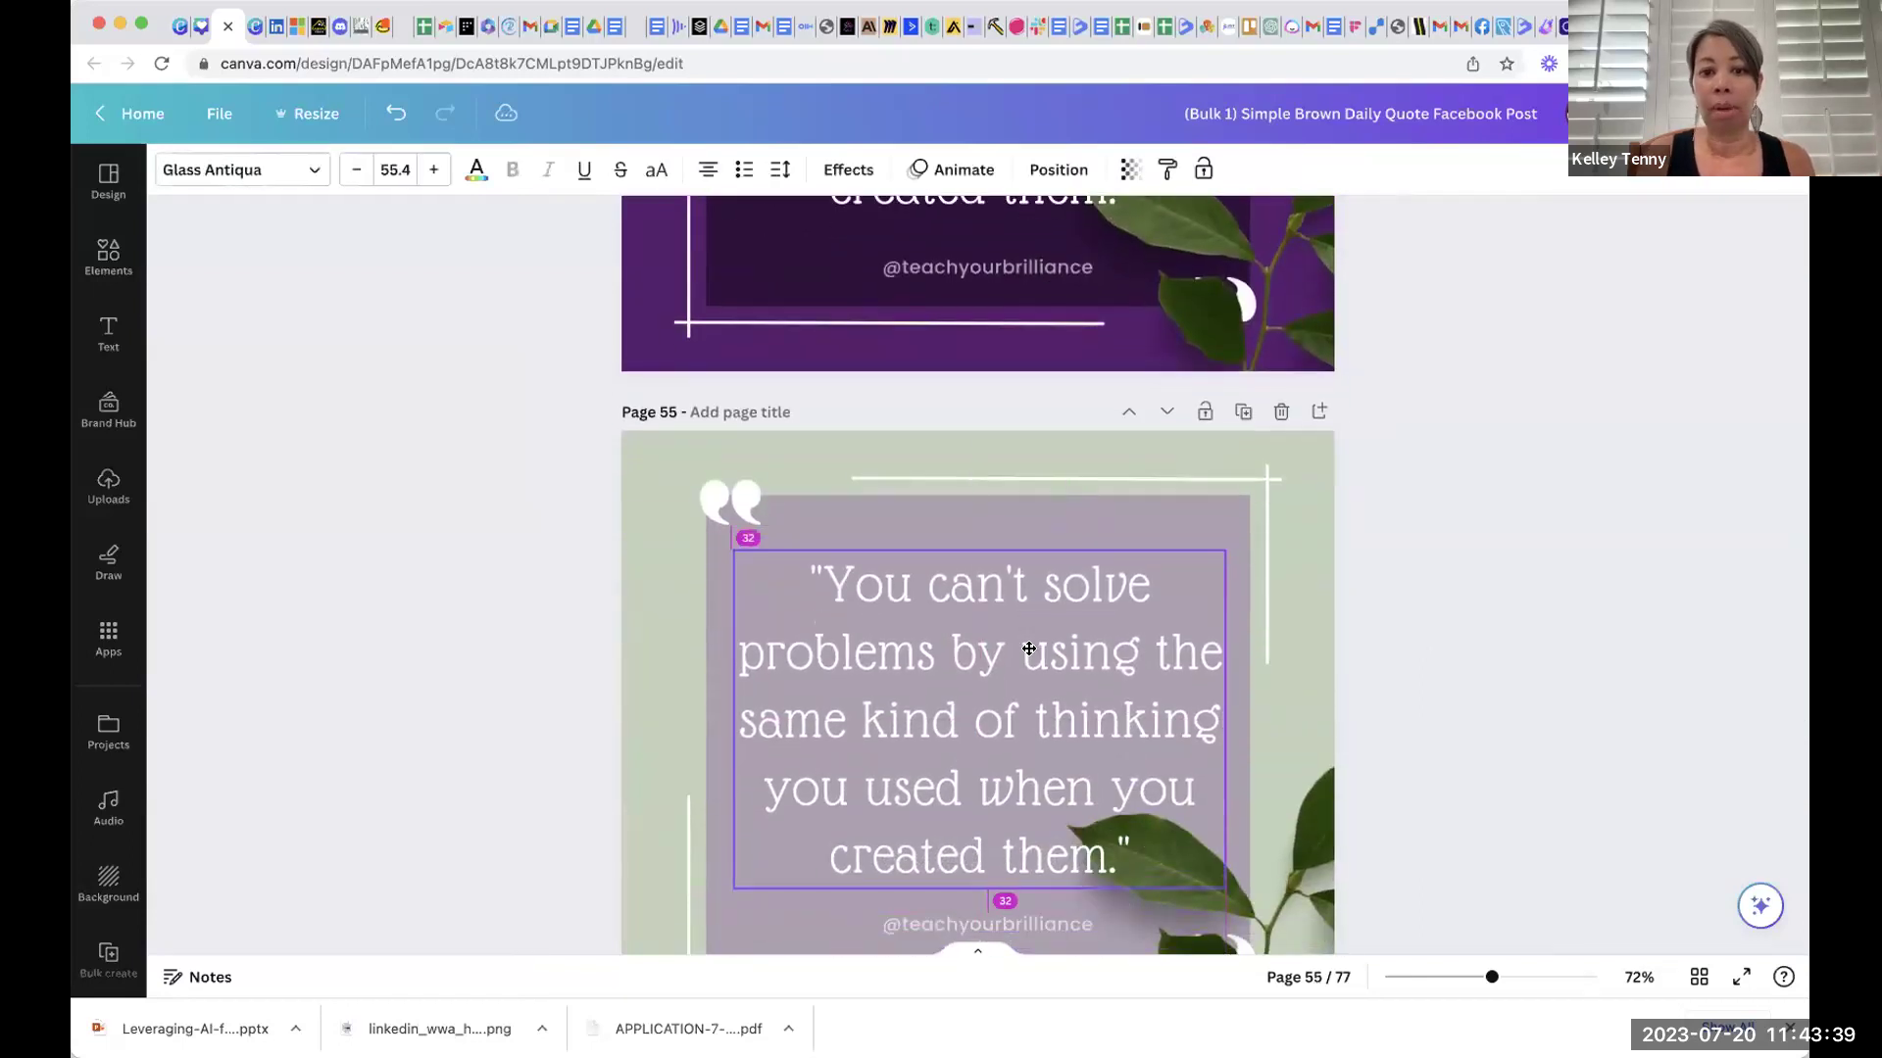
{"action": "left_click", "coordinate": [1668, 588]}
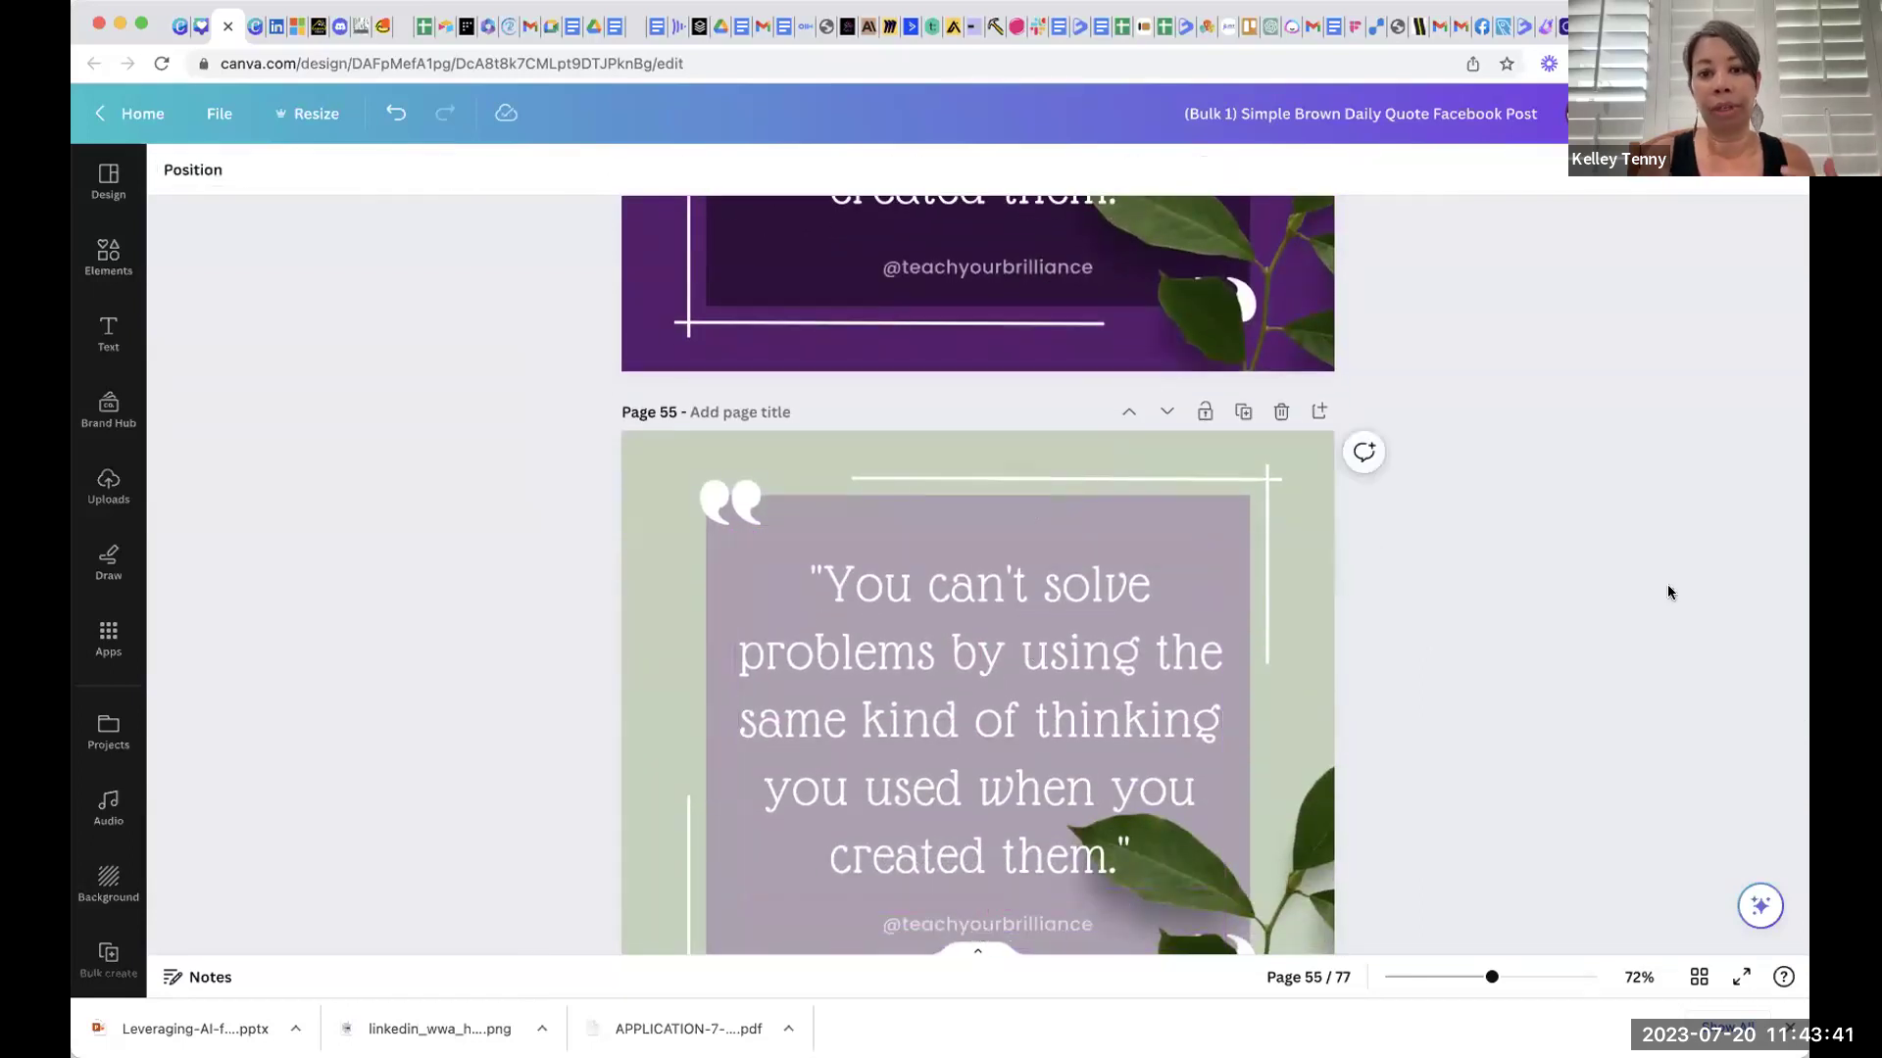